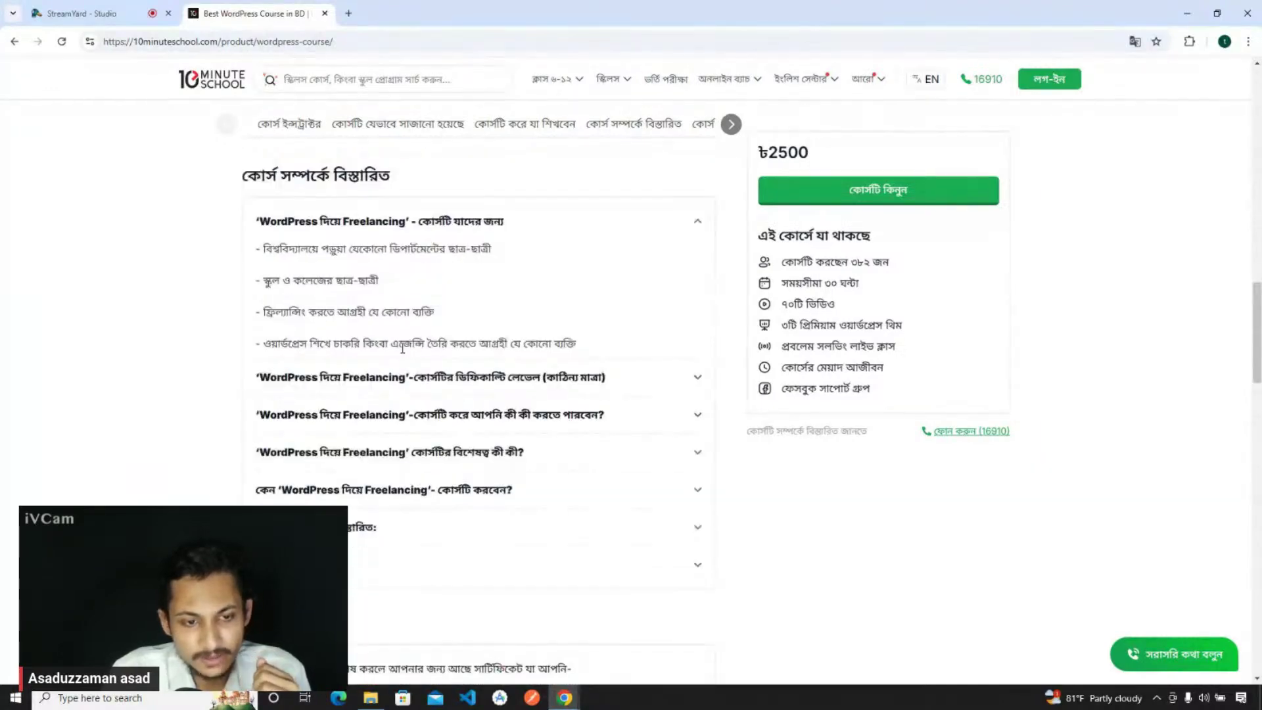
{"action": "scroll", "coordinate": [403, 341], "scroll_direction": "up", "scroll_amount": 6}
- Expand the WordPress course's full chapter list with the 'সকল কন্টেন্ট' (all content) button
{"action": "left_click", "coordinate": [450, 502]}
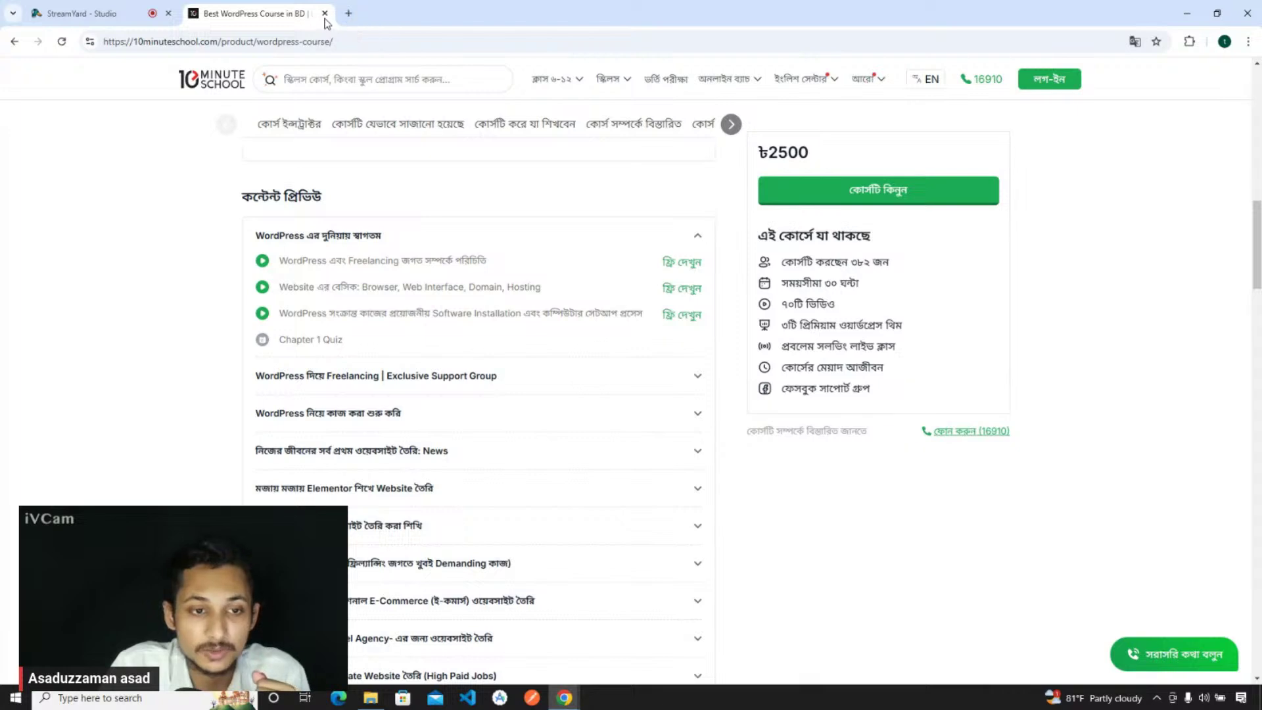
- In a new tab, go to hostingbangladesh.com by entering 'hosting' in the address bar
{"action": "left_click", "coordinate": [349, 14]}
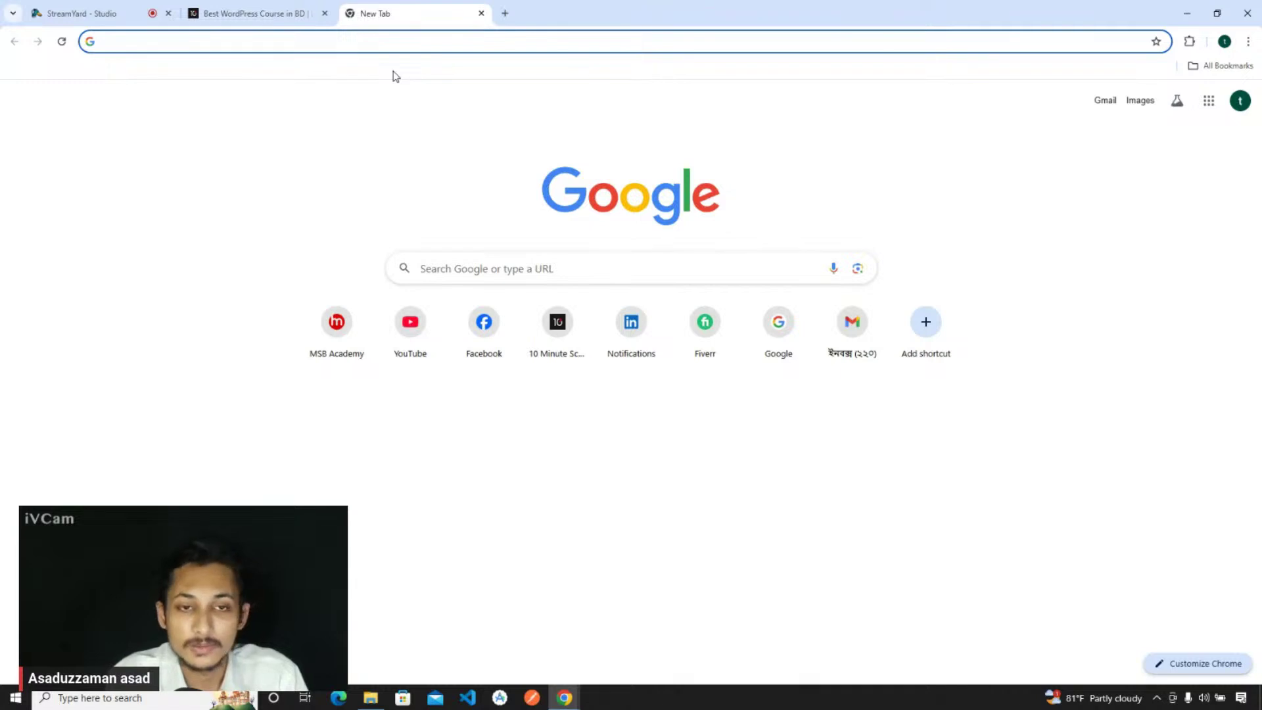
{"action": "key", "text": "Down"}
{"action": "key", "text": "Up"}
{"action": "key", "text": "Escape"}
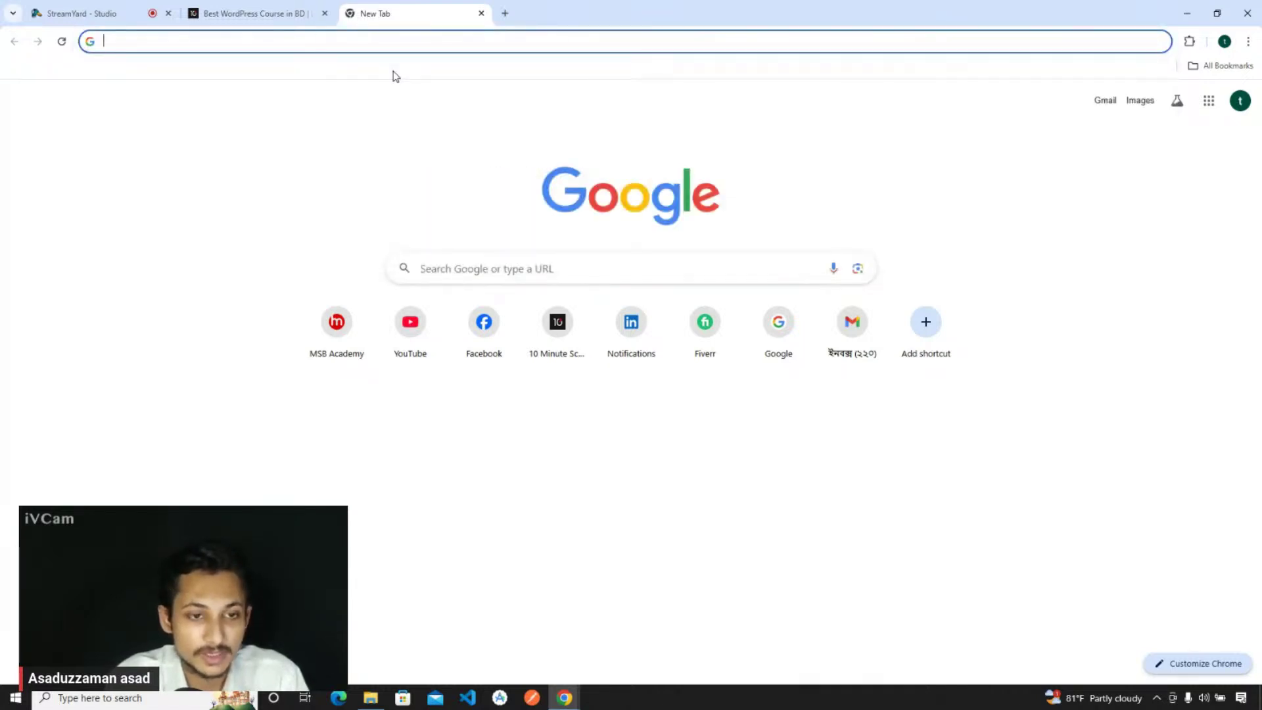
{"action": "type", "text": "hostingbangladesh.com"}
{"action": "key", "text": "Return"}
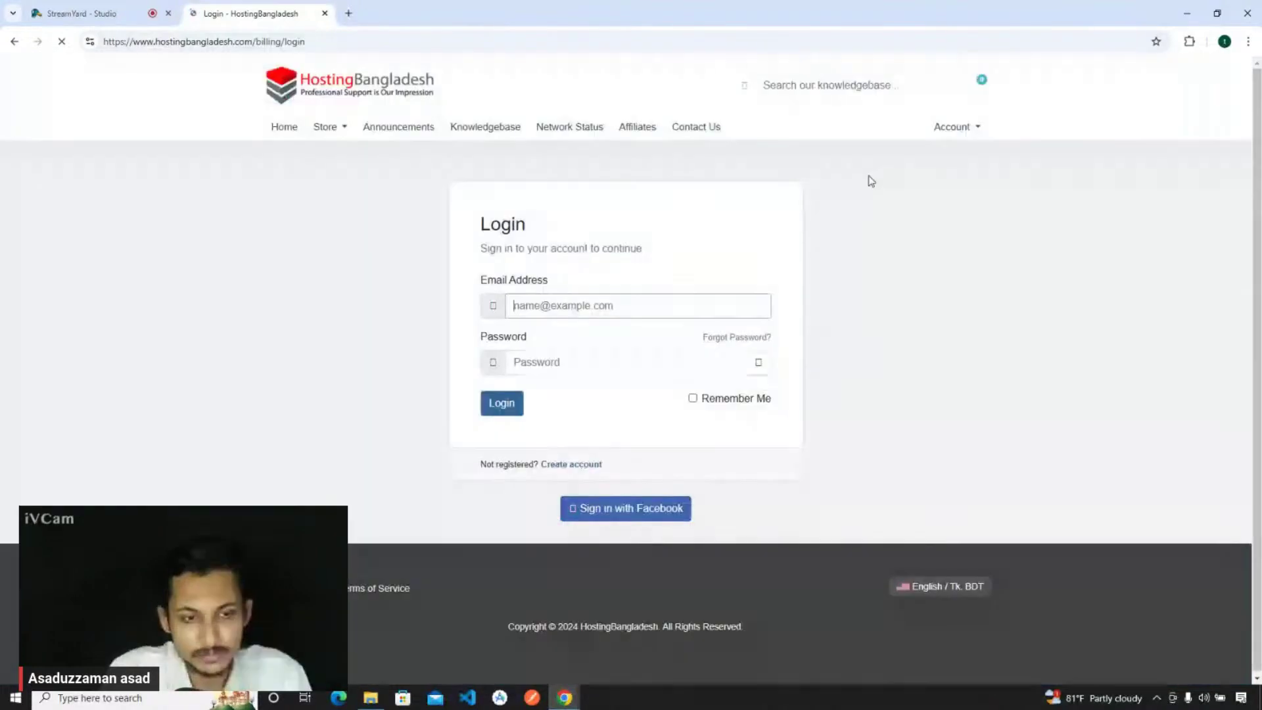
- Sign in to the HostingBangladesh client area with the saved e-mail and account password
{"action": "left_click", "coordinate": [591, 313]}
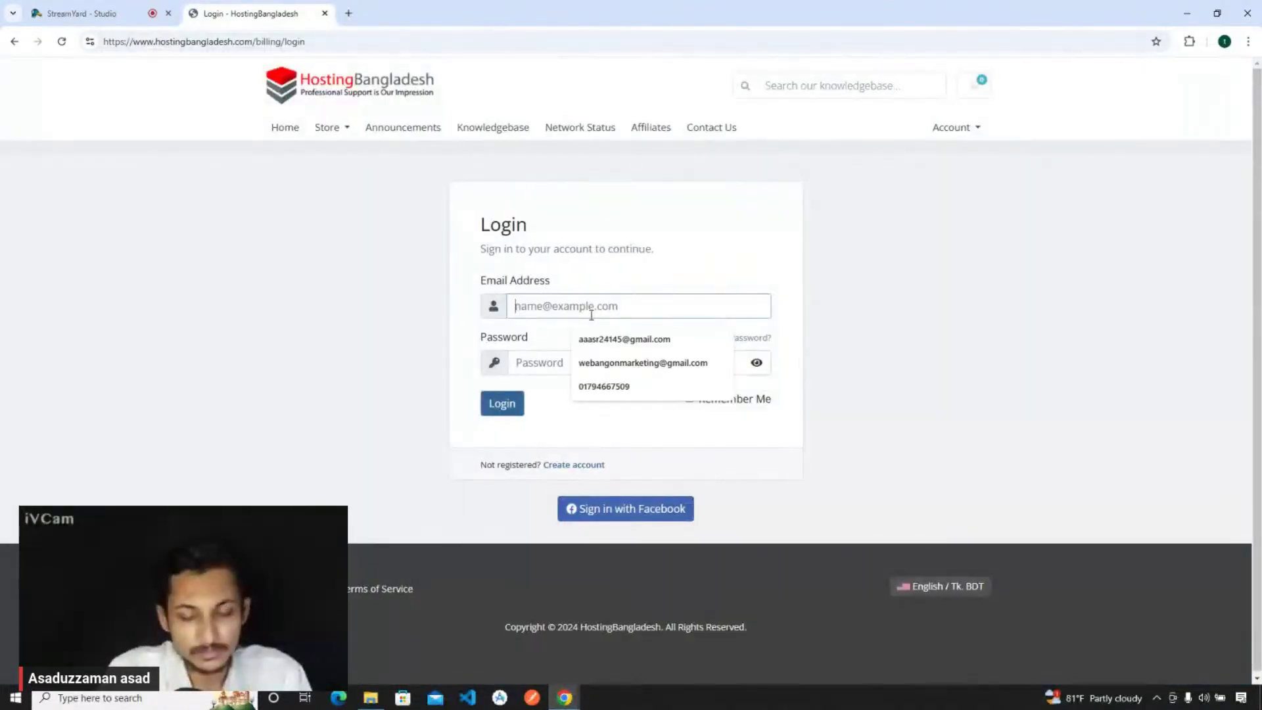
{"action": "left_click", "coordinate": [624, 339]}
{"action": "left_click", "coordinate": [581, 355]}
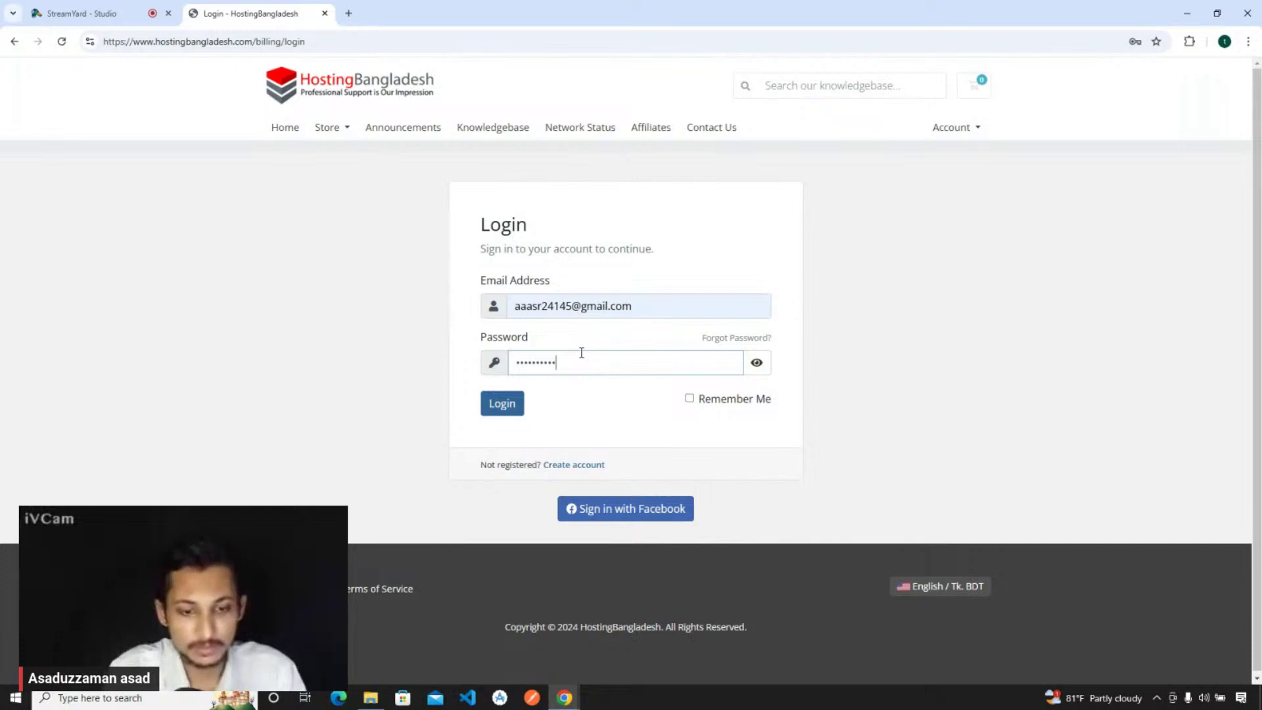
{"action": "left_click", "coordinate": [502, 411]}
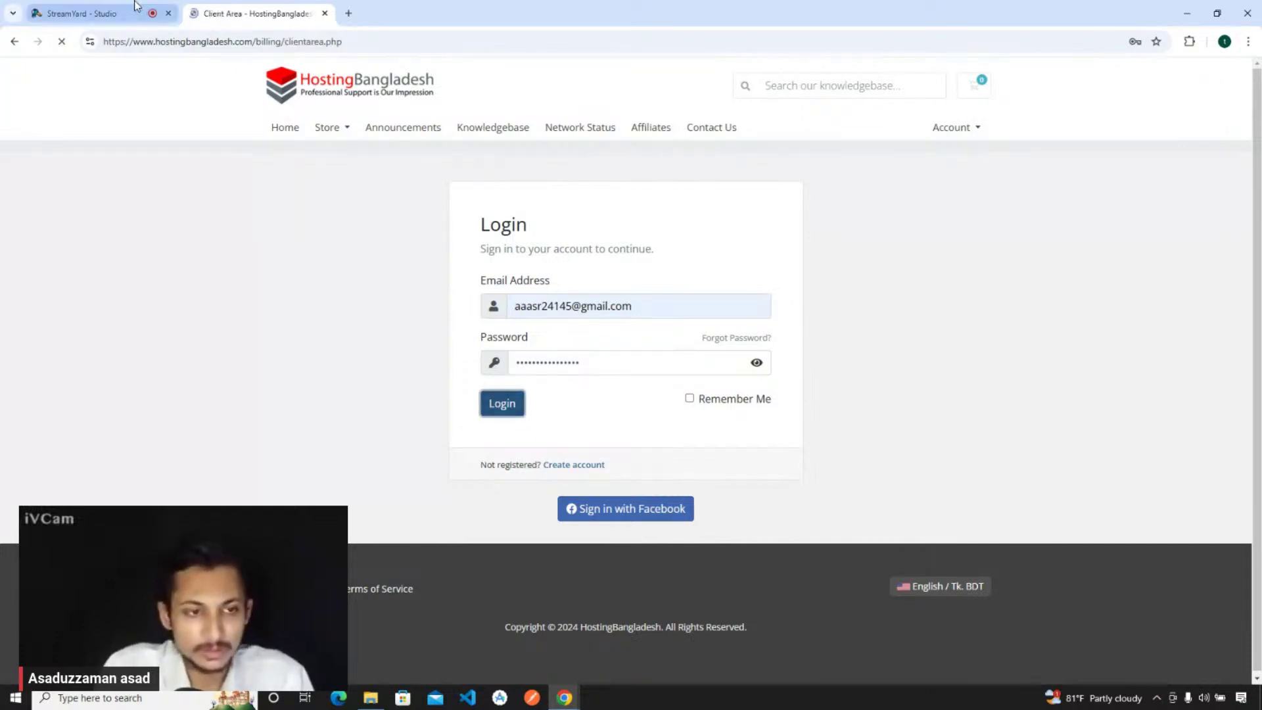
{"action": "left_click", "coordinate": [82, 13]}
{"action": "left_click", "coordinate": [276, 13]}
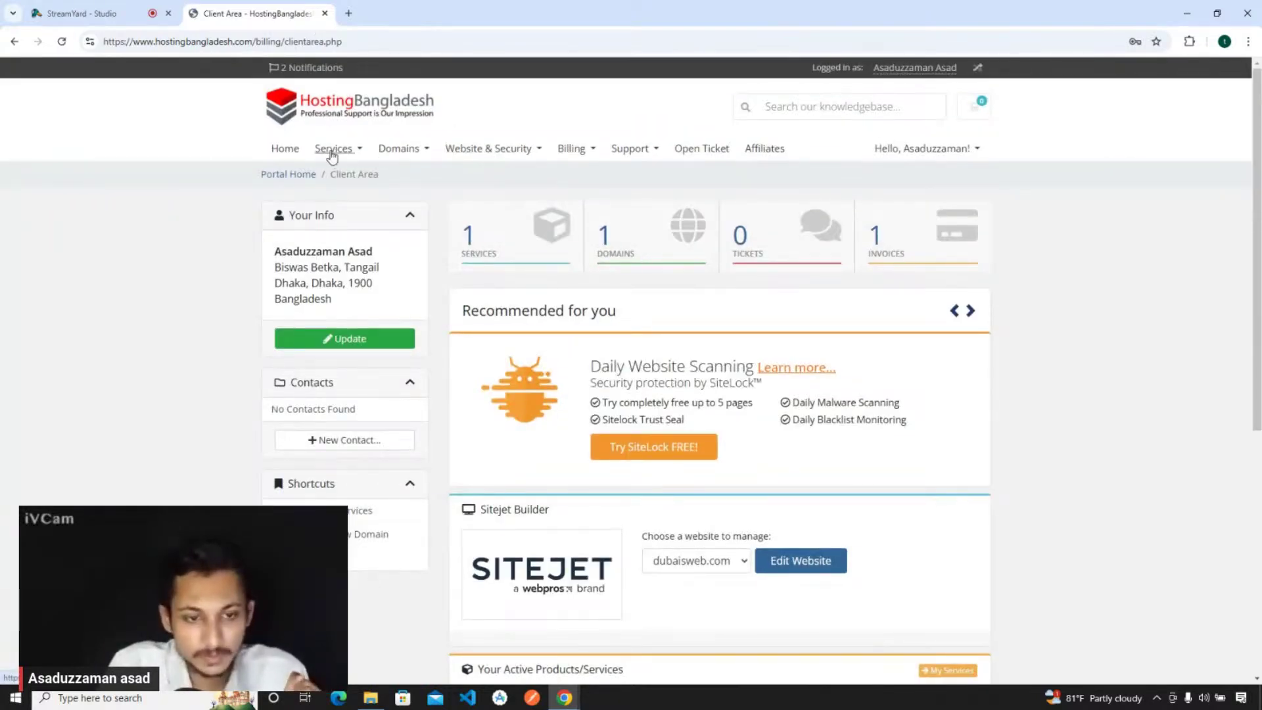
- Open the Grower:Singapore service from My Services and launch its cPanel File Manager
{"action": "left_click", "coordinate": [335, 150]}
{"action": "left_click", "coordinate": [368, 176]}
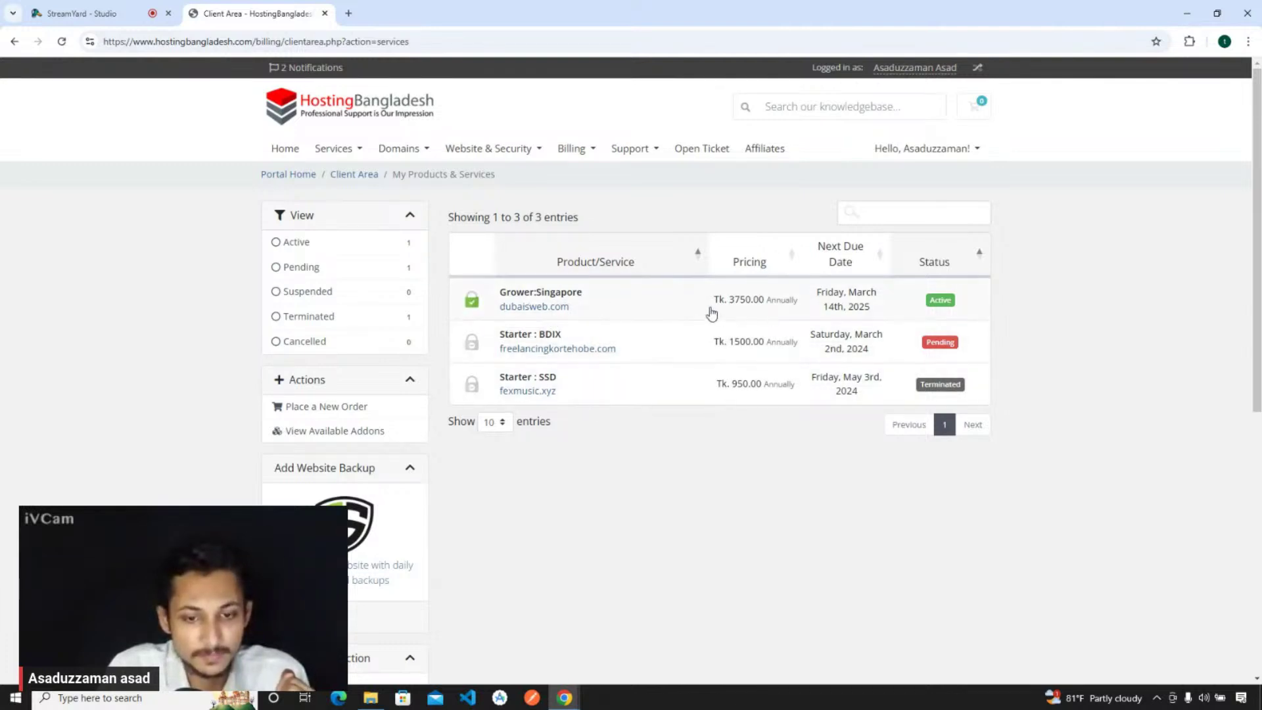
{"action": "left_click", "coordinate": [647, 299]}
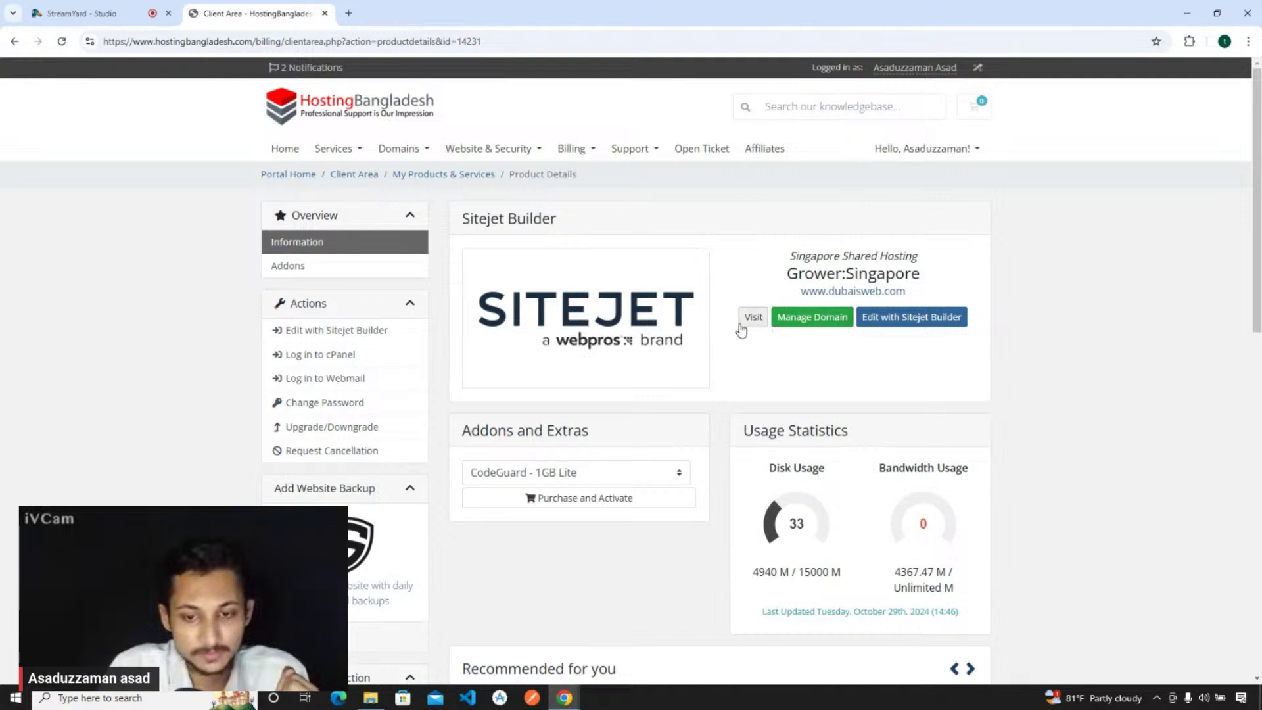
{"action": "scroll", "coordinate": [761, 328], "scroll_direction": "down", "scroll_amount": 4}
{"action": "scroll", "coordinate": [764, 327], "scroll_direction": "up", "scroll_amount": 4}
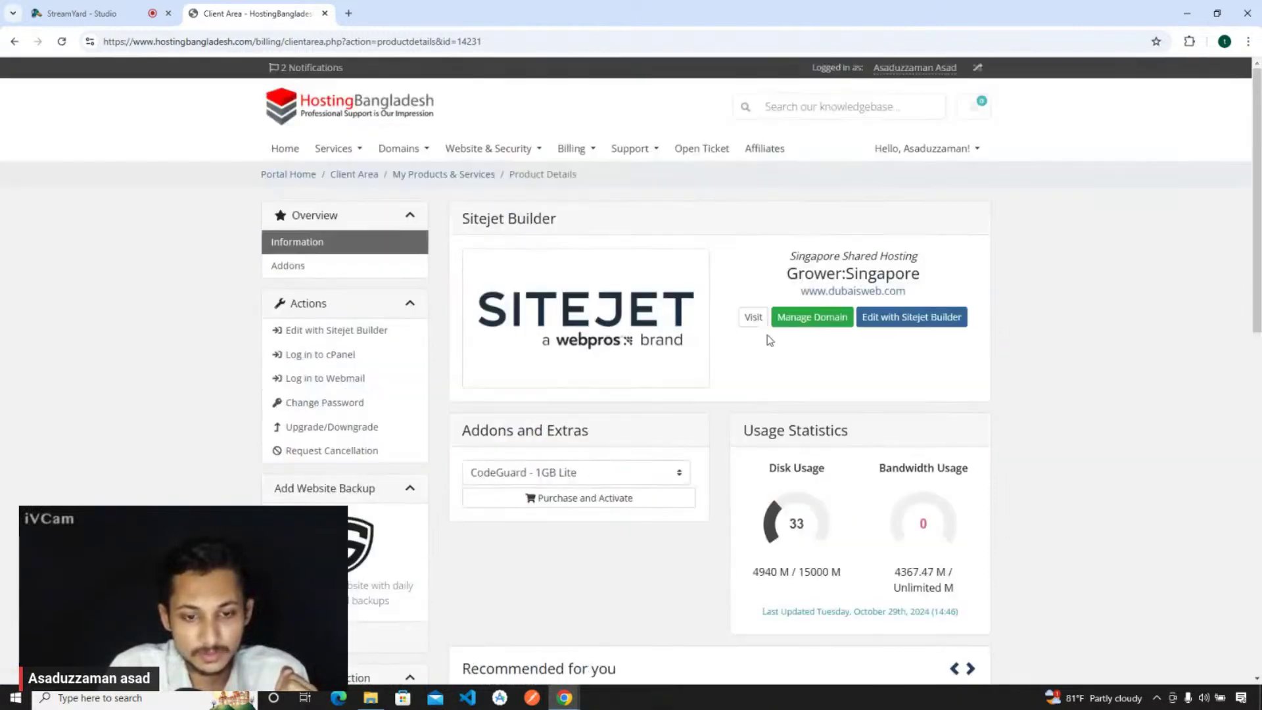
{"action": "scroll", "coordinate": [767, 339], "scroll_direction": "down", "scroll_amount": 7}
{"action": "scroll", "coordinate": [854, 460], "scroll_direction": "up", "scroll_amount": 1}
{"action": "left_click", "coordinate": [920, 558]}
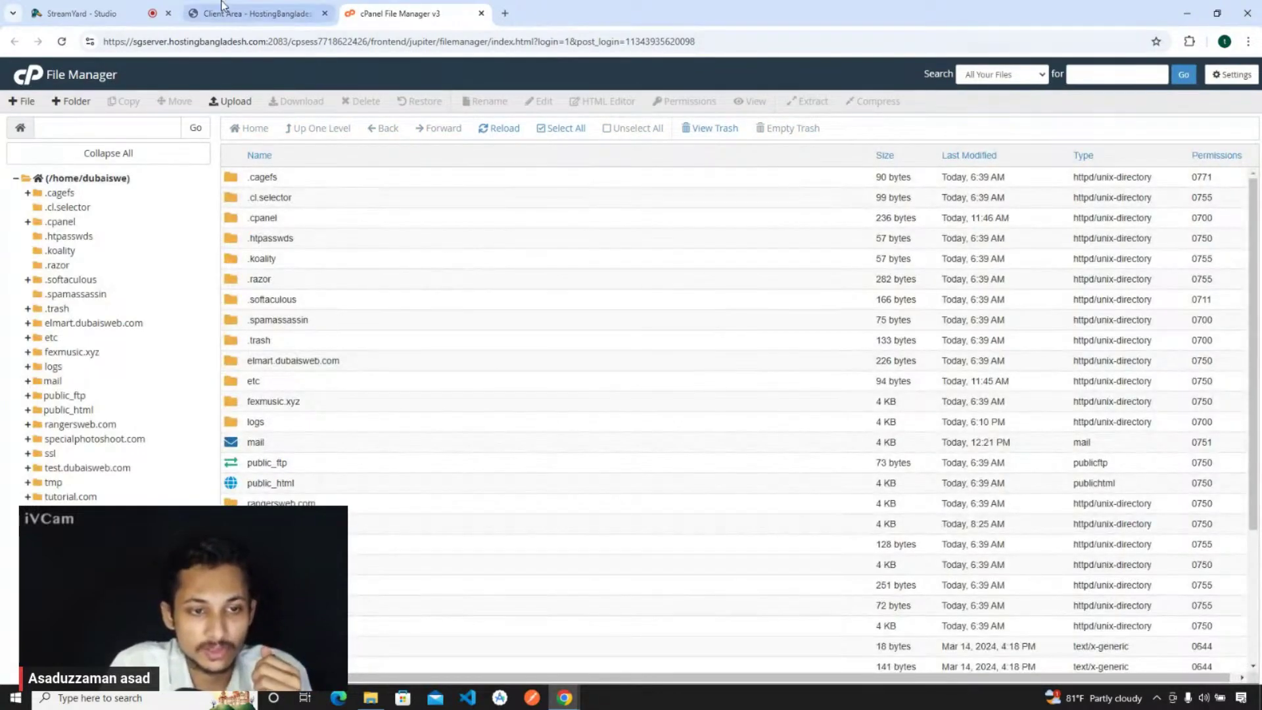
- Search cPanel's tools for 'softa' and go to Softaculous Apps Installer for WordPress
{"action": "left_click", "coordinate": [263, 13]}
{"action": "left_click", "coordinate": [387, 7]}
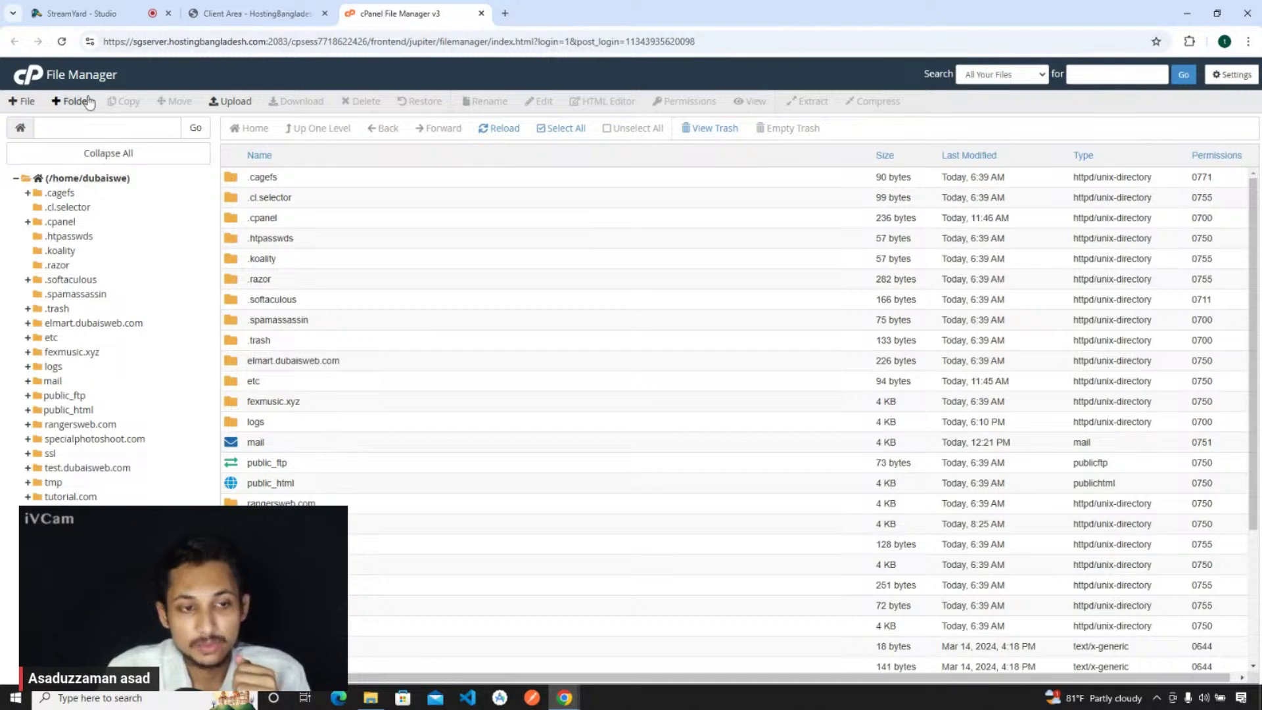
{"action": "left_click", "coordinate": [30, 81]}
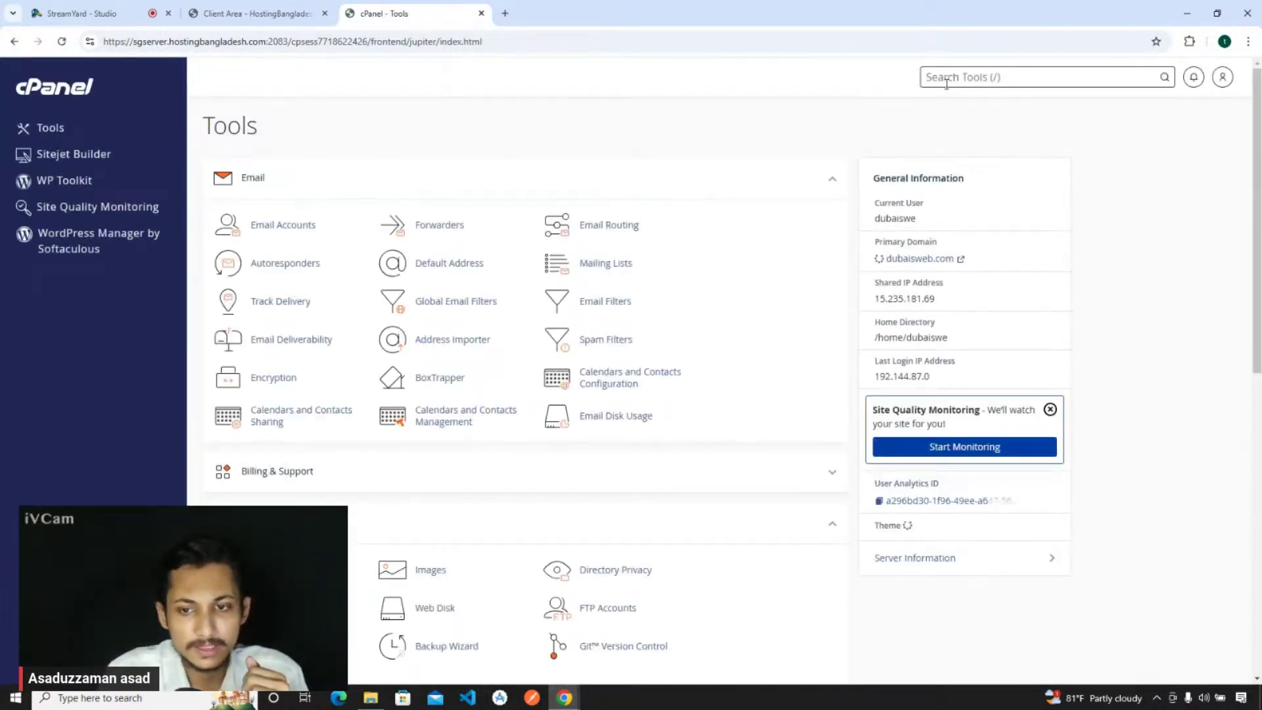
{"action": "left_click", "coordinate": [946, 79]}
{"action": "type", "text": "soft"}
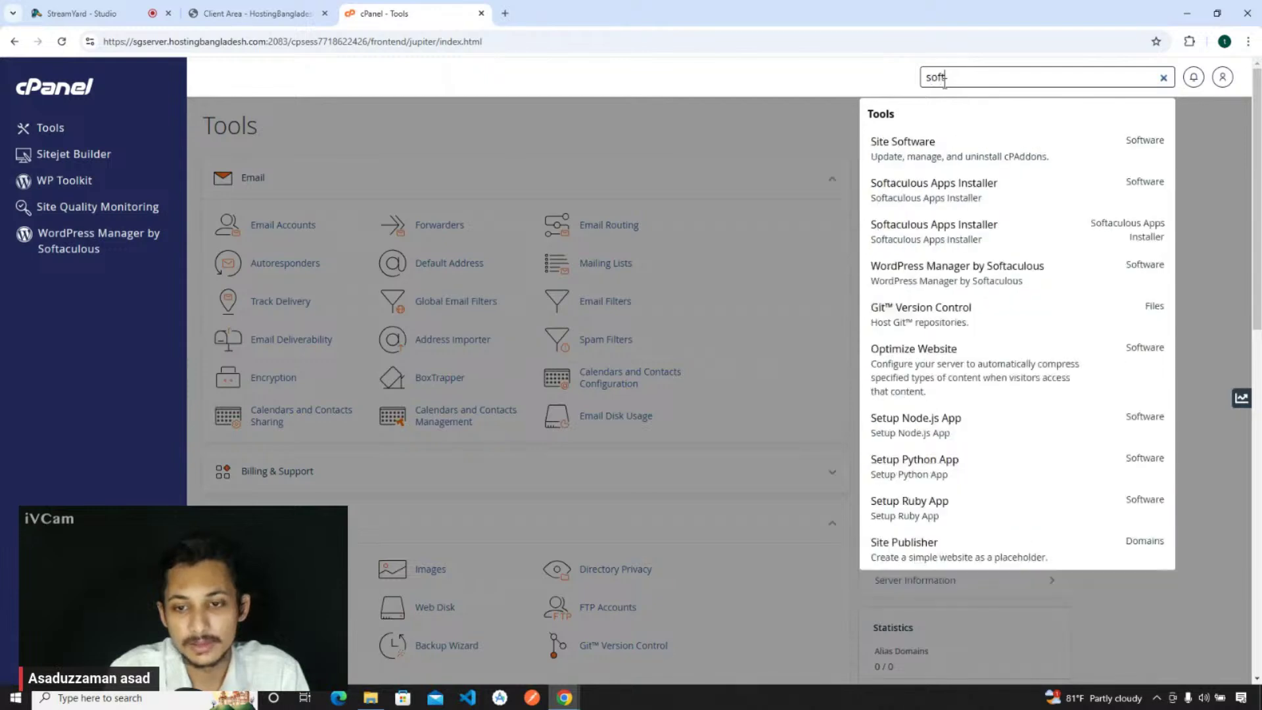
{"action": "type", "text": "a"}
{"action": "left_click", "coordinate": [957, 149]}
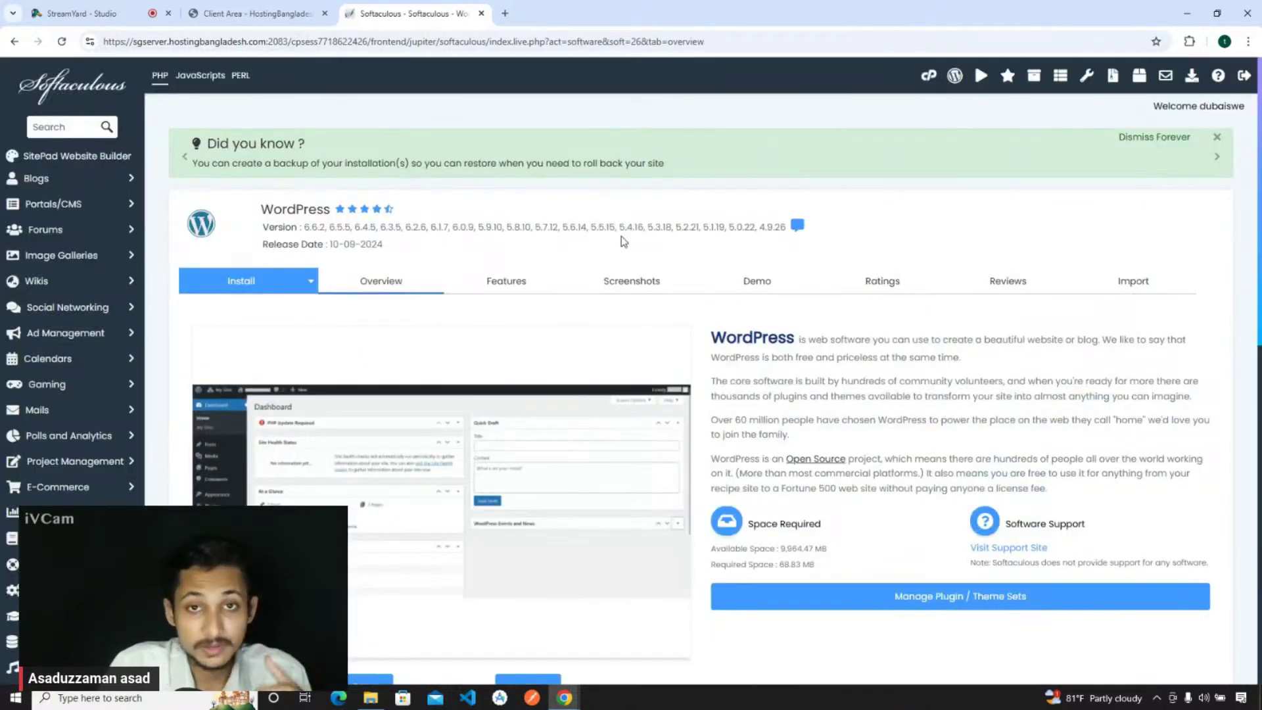
- Start a new WordPress installation with Install Now and show the Choose Domain dropdown
{"action": "scroll", "coordinate": [624, 241], "scroll_direction": "down", "scroll_amount": 2}
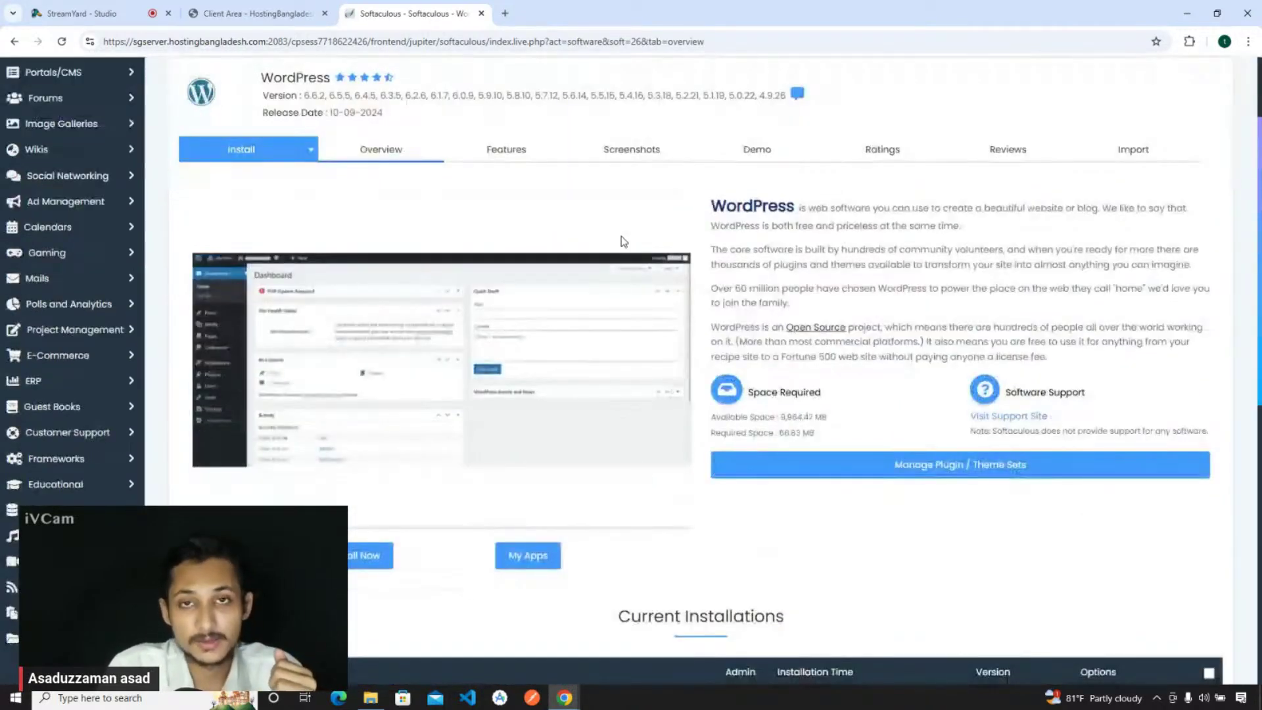
{"action": "scroll", "coordinate": [624, 242], "scroll_direction": "down", "scroll_amount": 2}
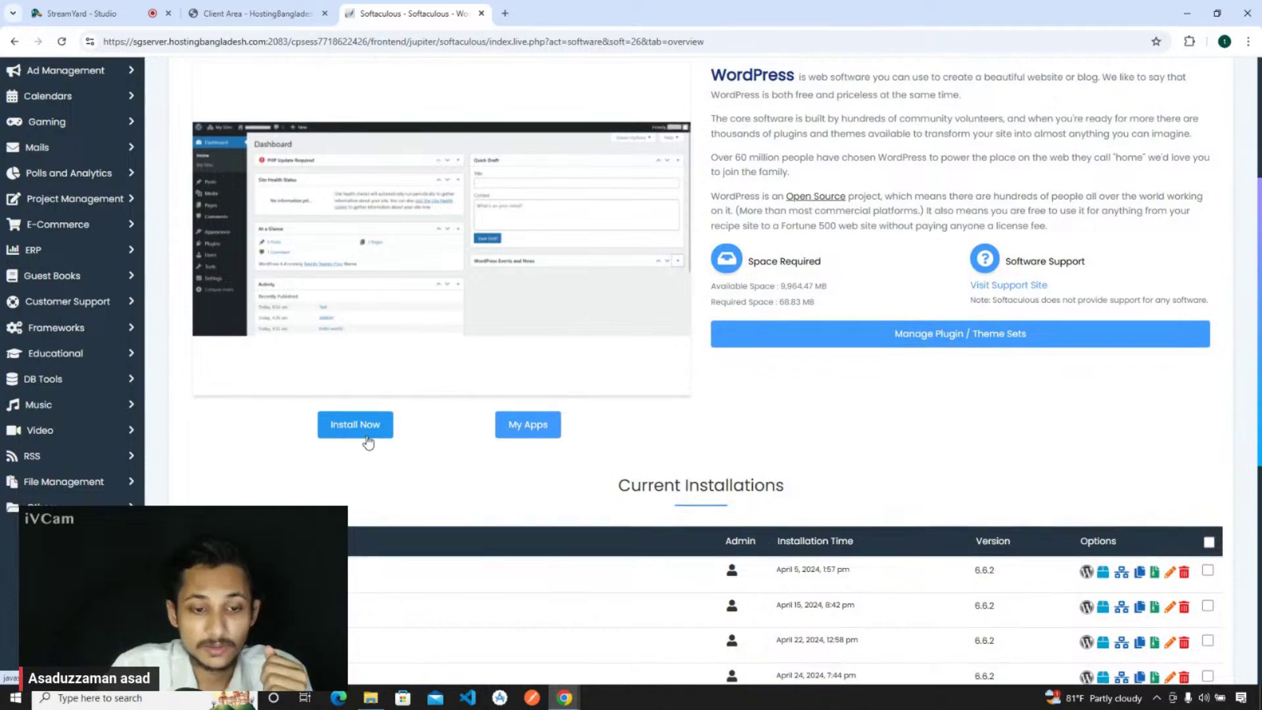
{"action": "scroll", "coordinate": [368, 441], "scroll_direction": "up", "scroll_amount": 2}
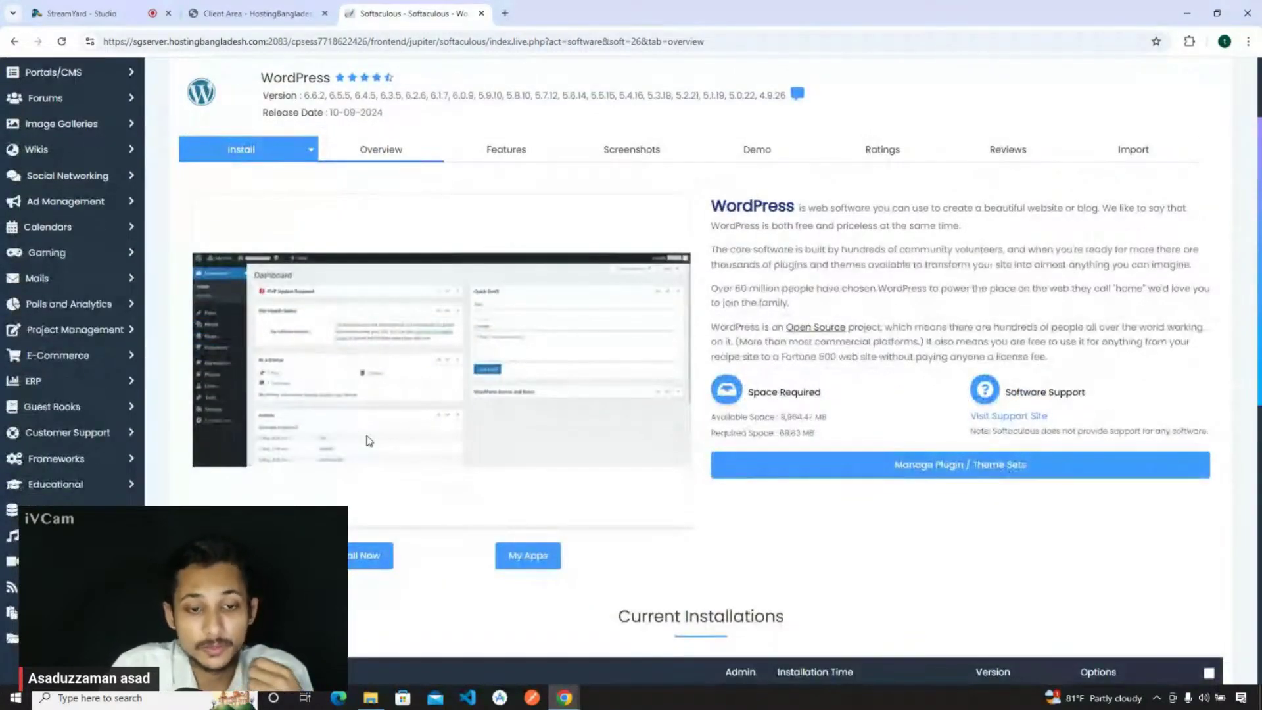
{"action": "scroll", "coordinate": [373, 441], "scroll_direction": "up", "scroll_amount": 2}
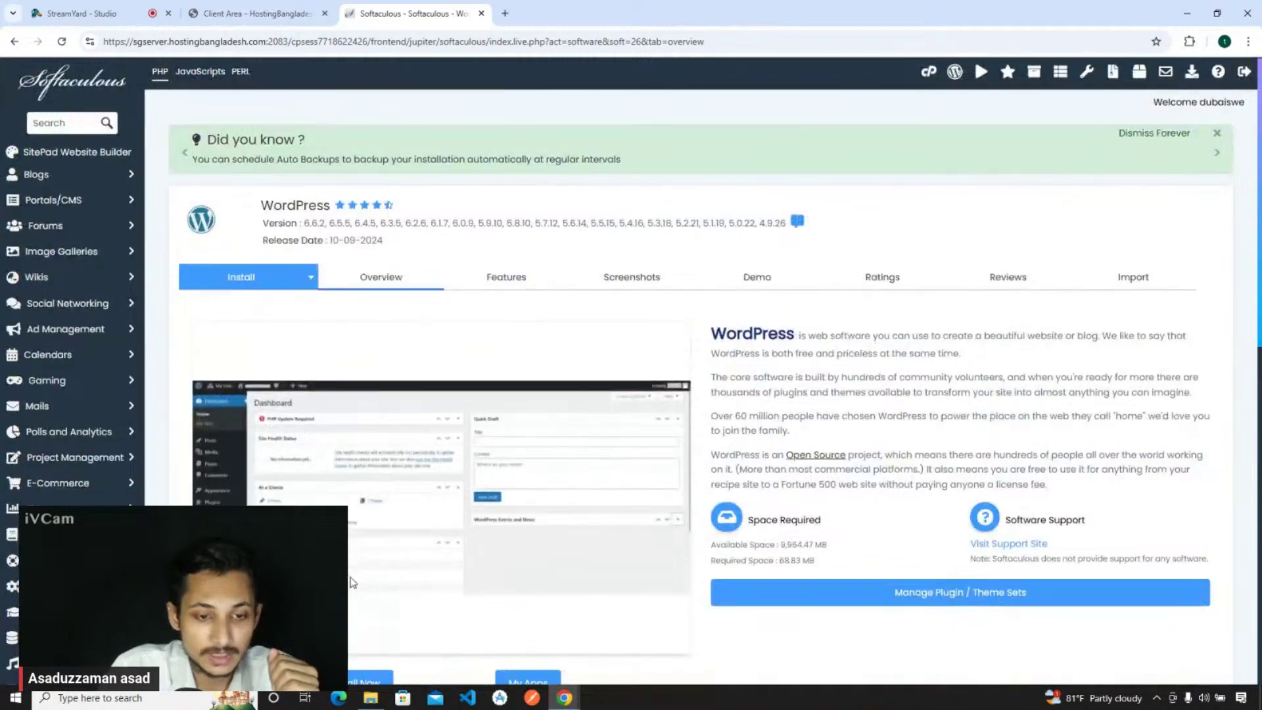
{"action": "scroll", "coordinate": [358, 558], "scroll_direction": "down", "scroll_amount": 2}
{"action": "left_click", "coordinate": [357, 562]}
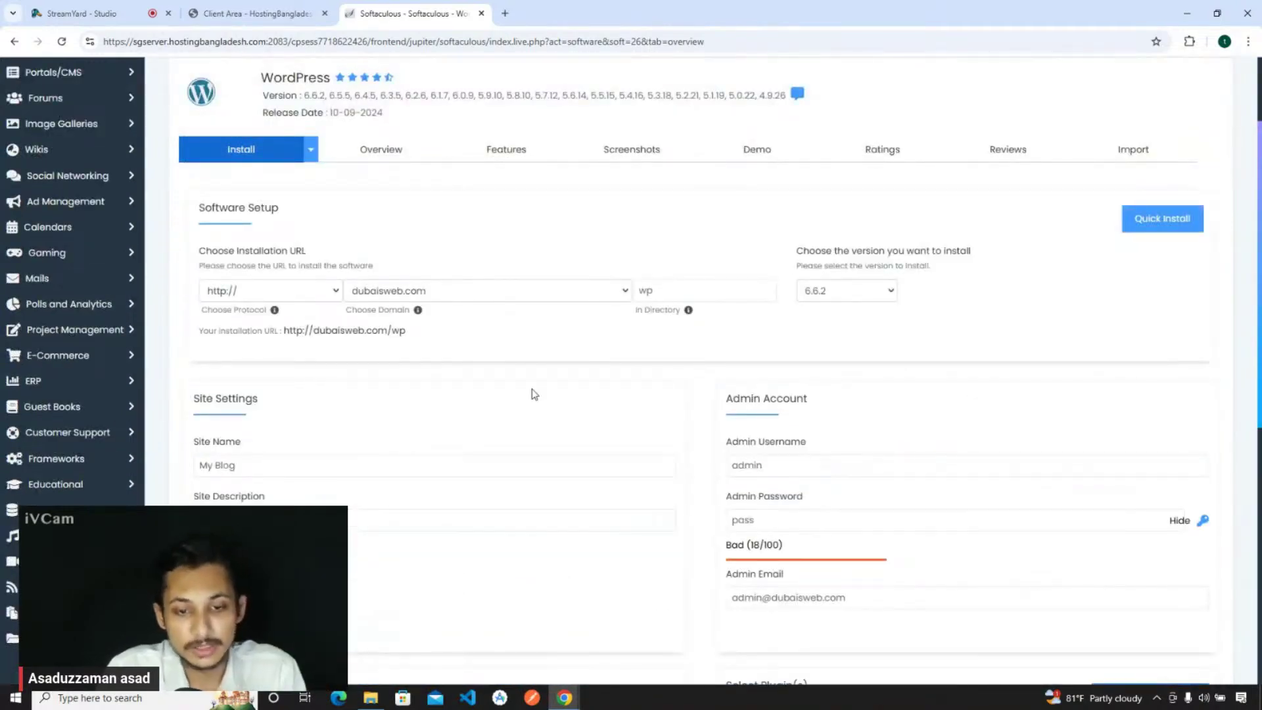
{"action": "left_click", "coordinate": [376, 297]}
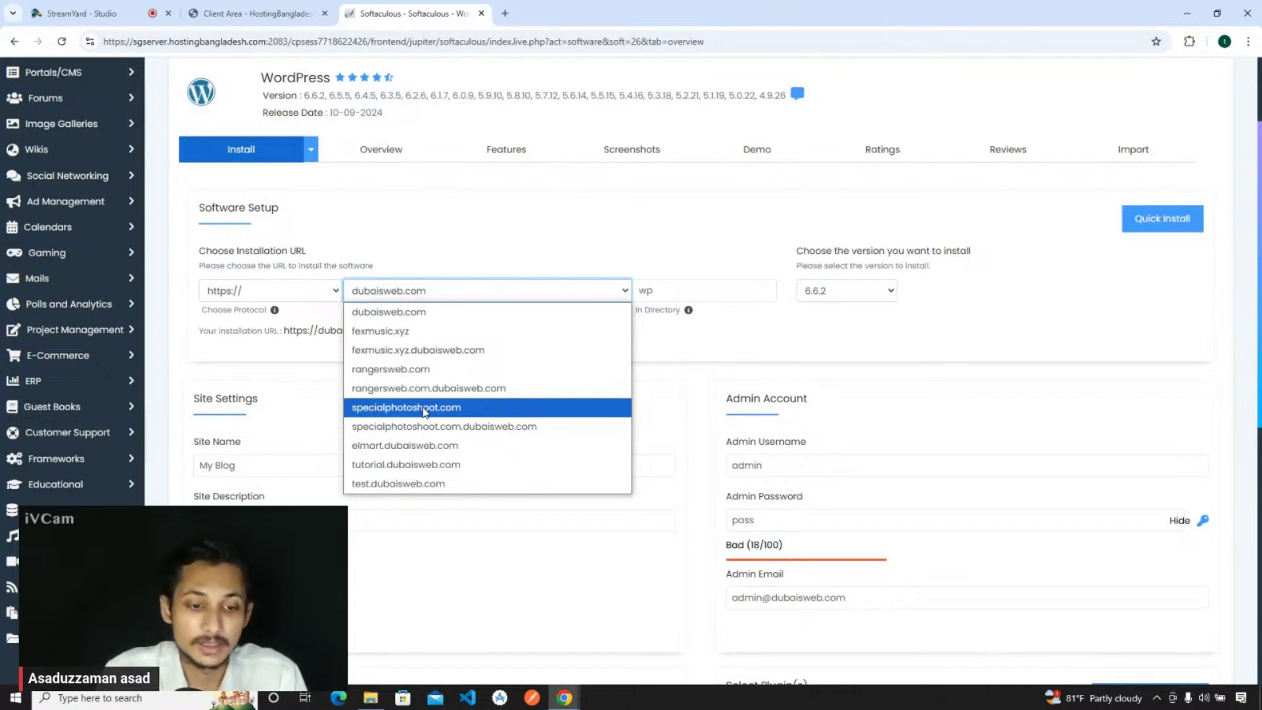
- Set the install domain to specialphotoshoot.com and the directory to 10ms instead of wp
{"action": "left_click", "coordinate": [424, 407]}
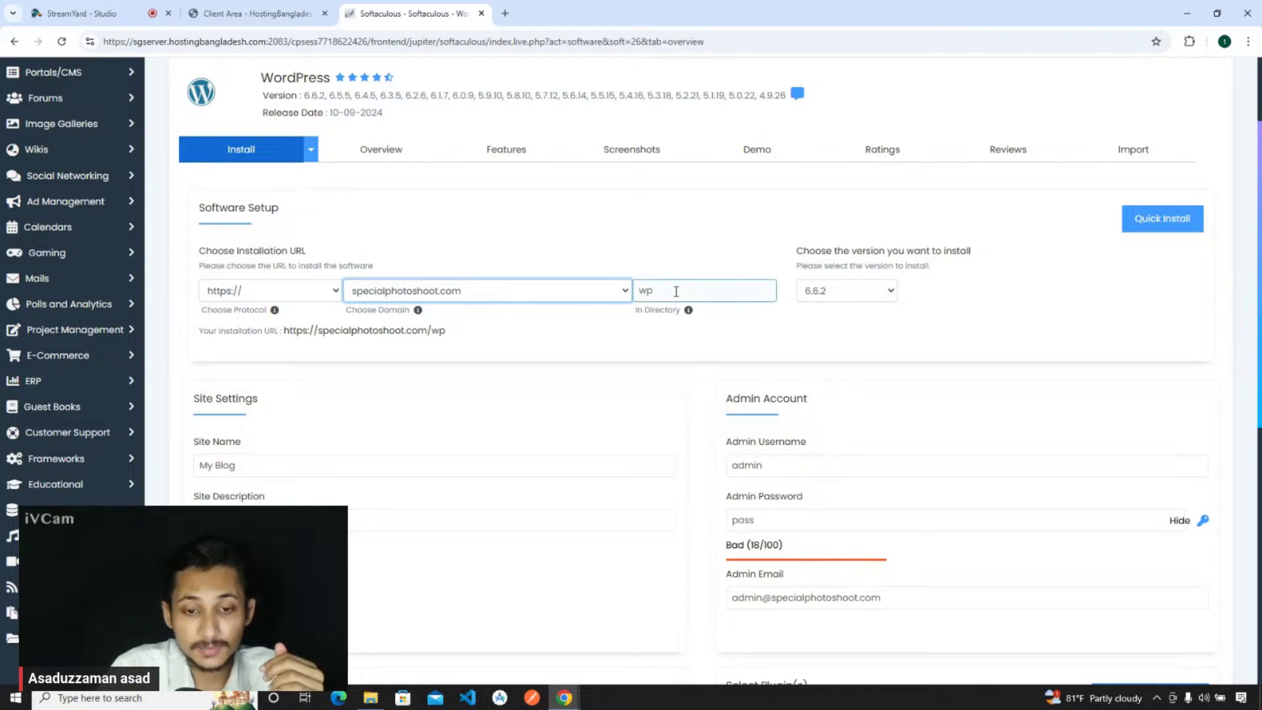
{"action": "left_click_drag", "start_coordinate": [691, 287], "coordinate": [617, 288]}
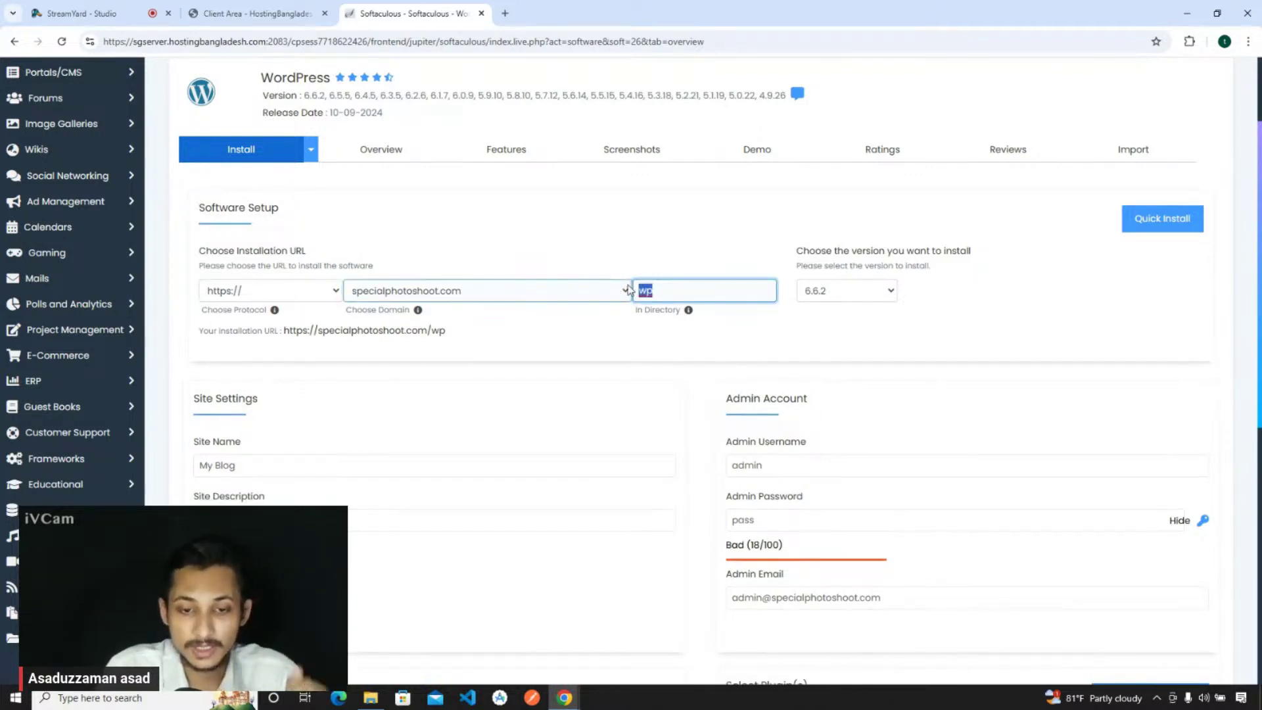
{"action": "type", "text": "10ms"}
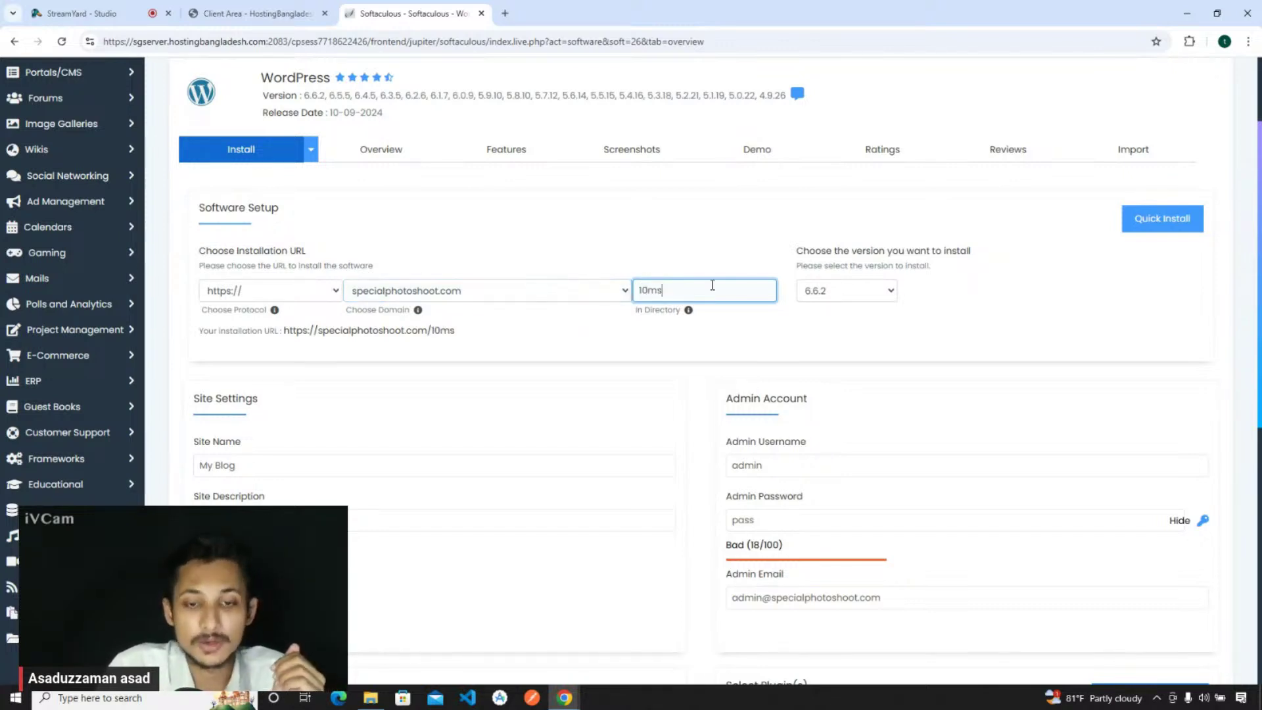
{"action": "left_click", "coordinate": [693, 267]}
{"action": "left_click", "coordinate": [673, 297]}
{"action": "double_click", "coordinate": [673, 297]}
{"action": "left_click", "coordinate": [673, 276]}
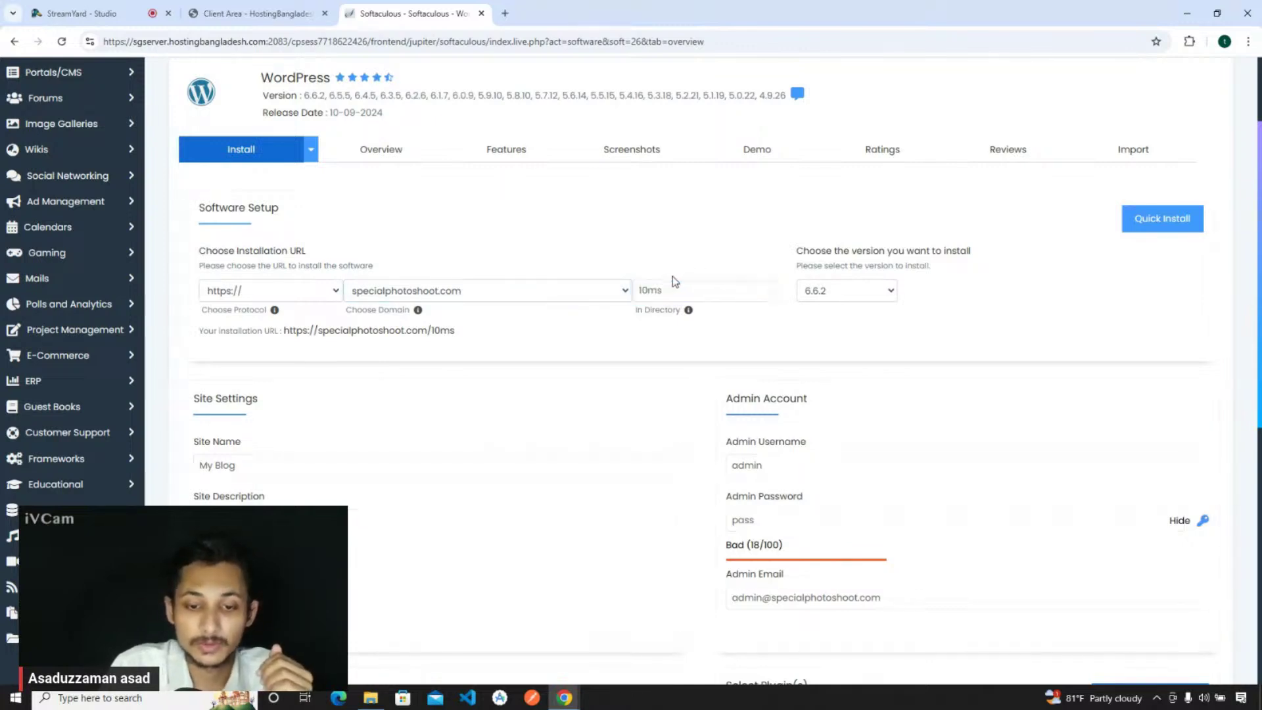
{"action": "left_click", "coordinate": [677, 287]}
{"action": "double_click", "coordinate": [678, 288]}
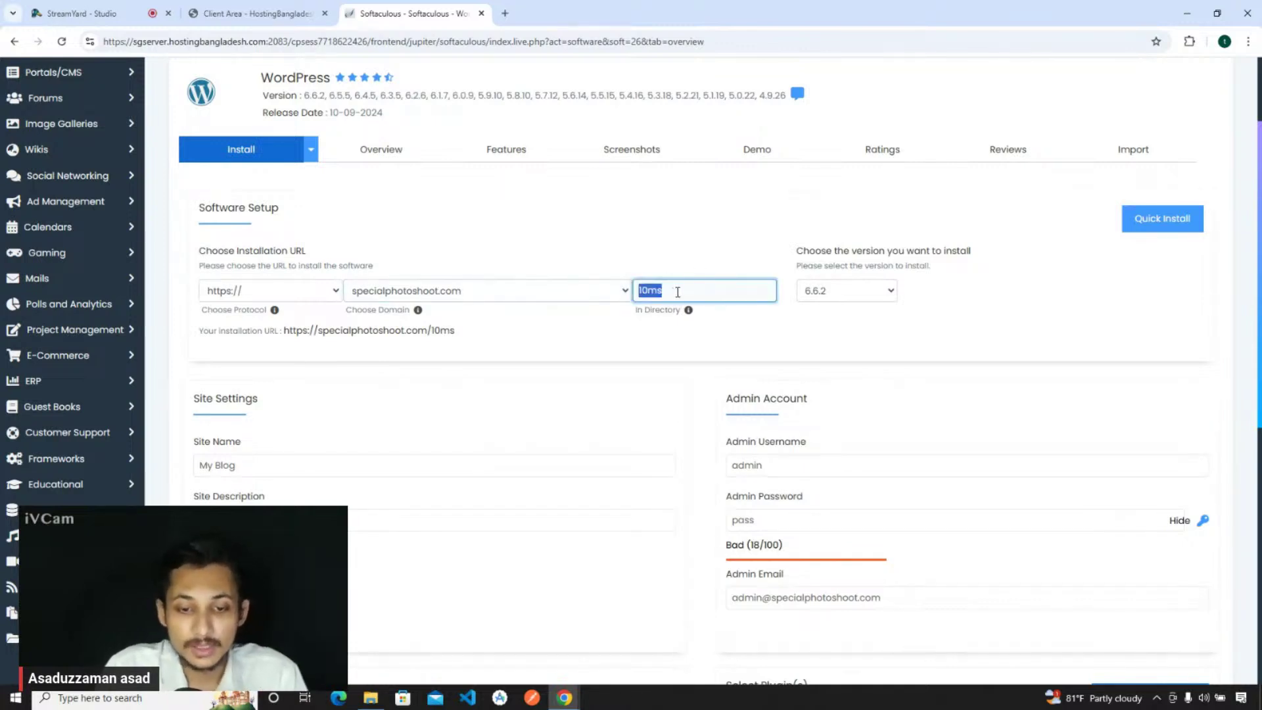
- Replace the default admin username and admin password with new values
{"action": "double_click", "coordinate": [795, 464]}
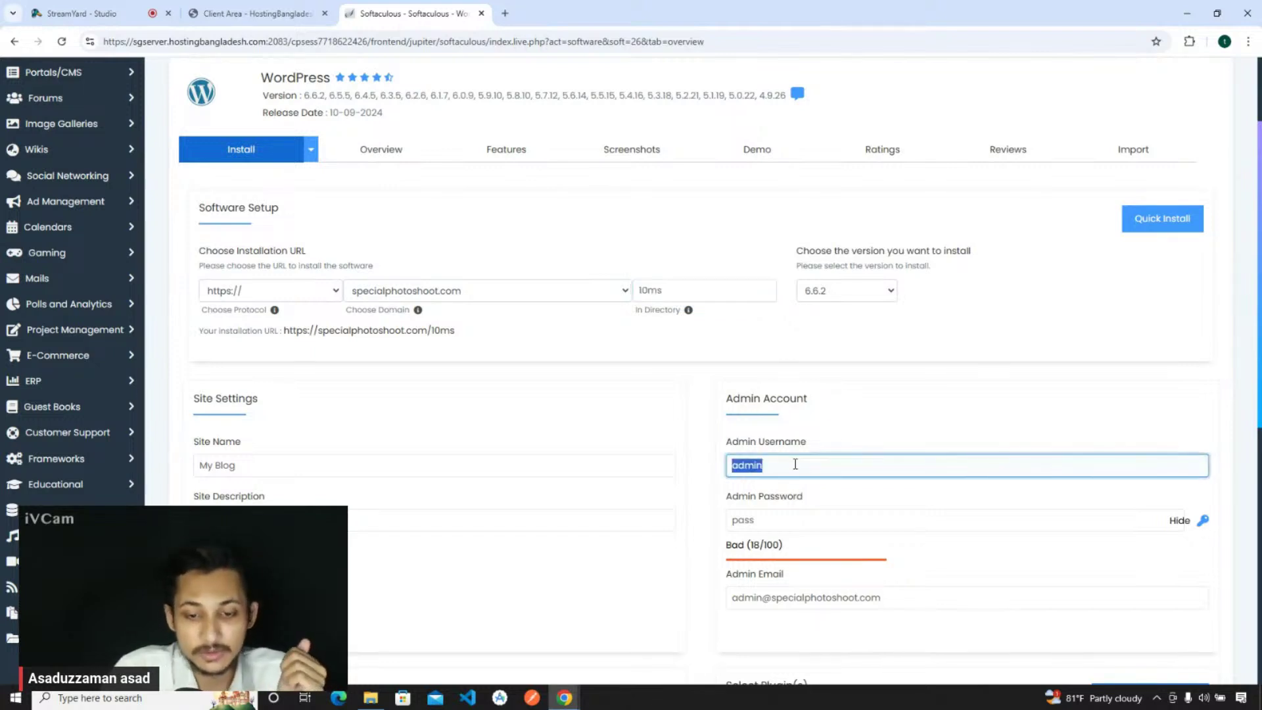
{"action": "type", "text": "username"}
{"action": "double_click", "coordinate": [782, 515]}
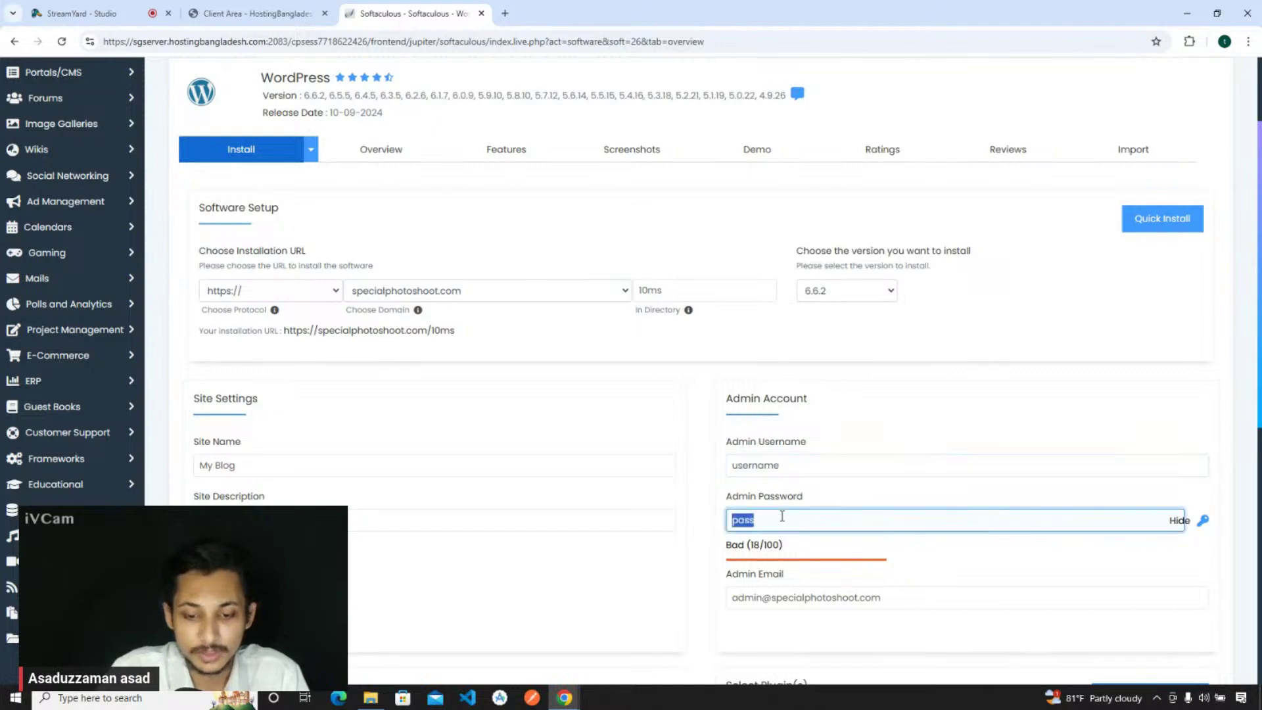
{"action": "left_click", "coordinate": [1171, 522]}
{"action": "double_click", "coordinate": [1014, 524]}
{"action": "type", "text": "a••••••••"}
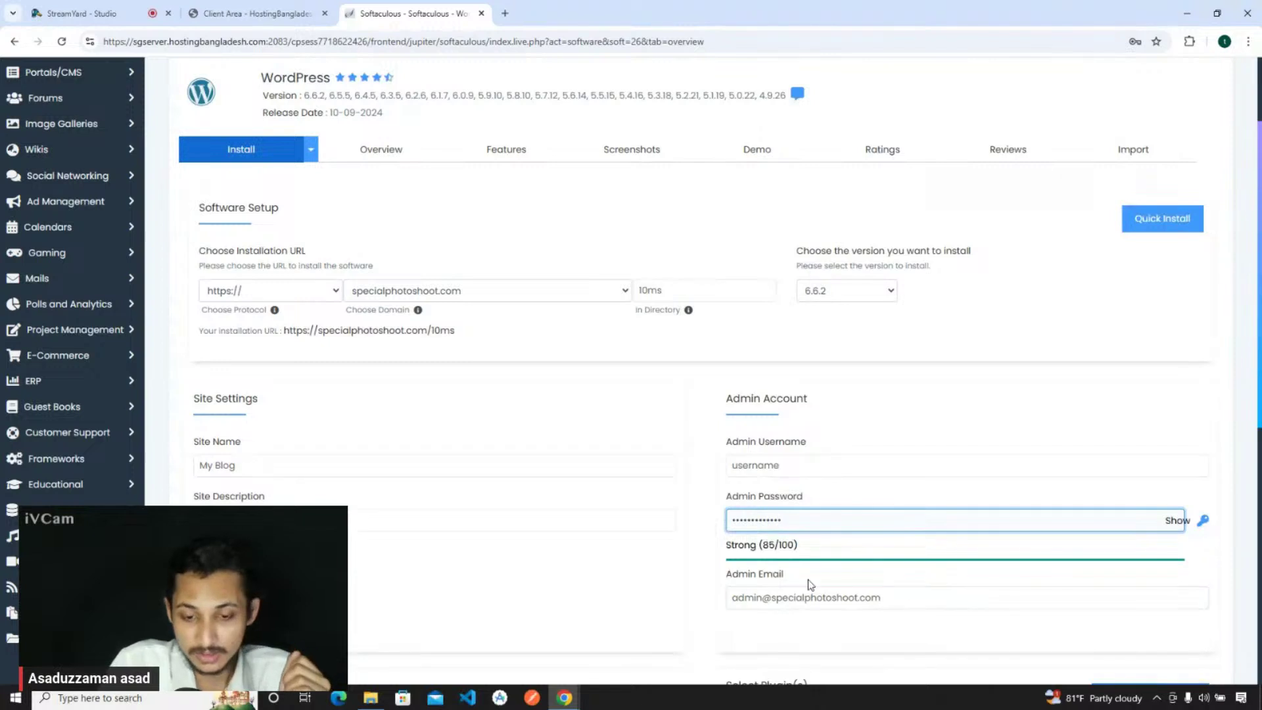
- Swap the default admin e-mail for the owner's saved address and review the remaining settings
{"action": "triple_click", "coordinate": [853, 590]}
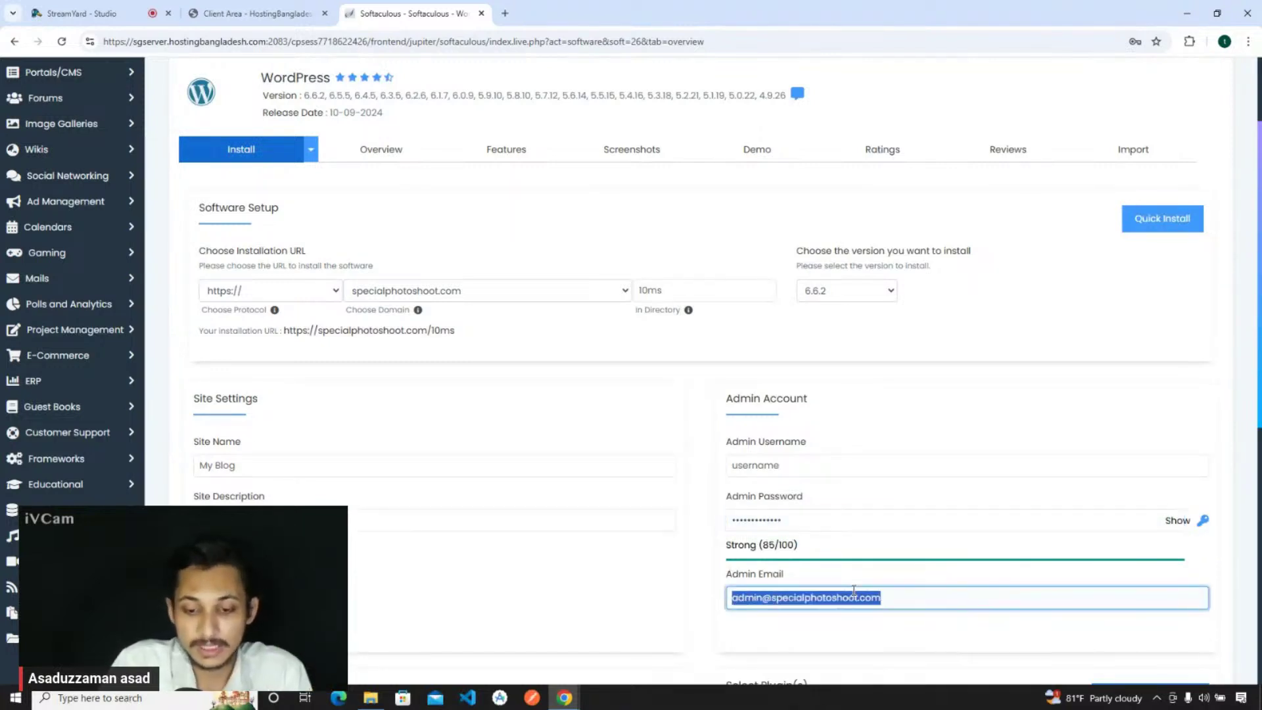
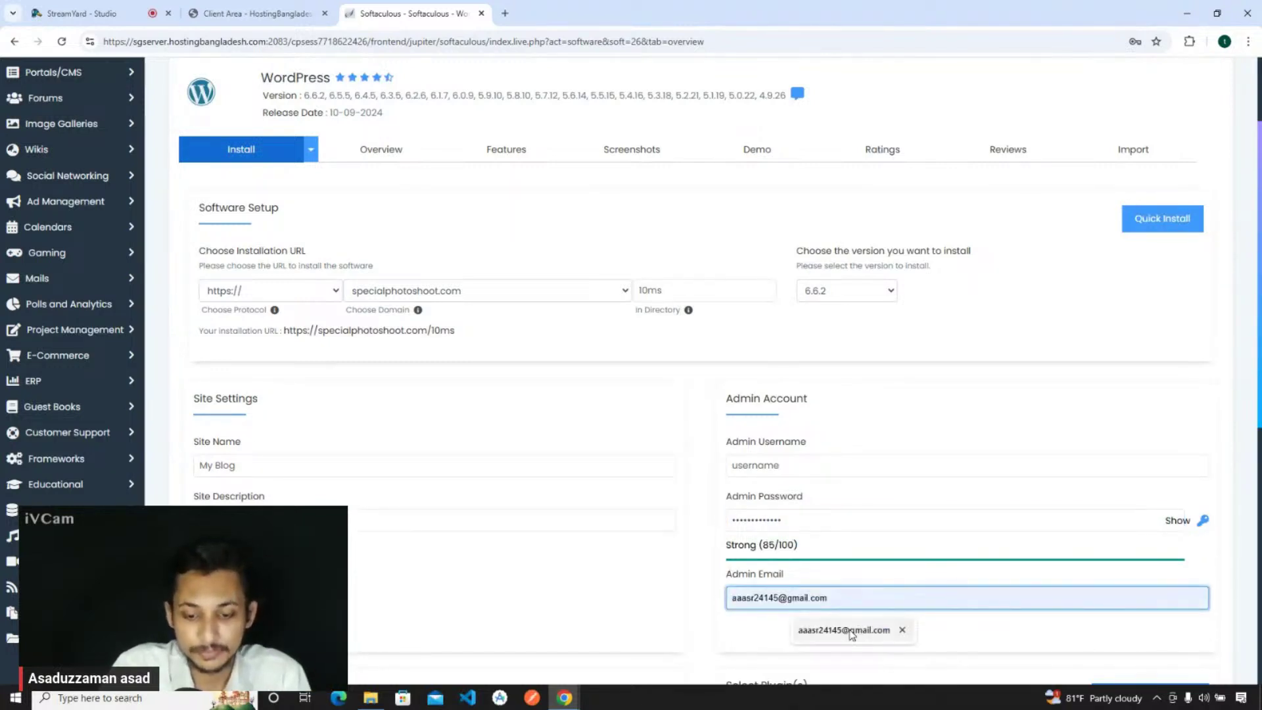
{"action": "left_click", "coordinate": [856, 631]}
{"action": "scroll", "coordinate": [769, 634], "scroll_direction": "down", "scroll_amount": 4}
{"action": "left_click_drag", "start_coordinate": [864, 331], "coordinate": [733, 340]}
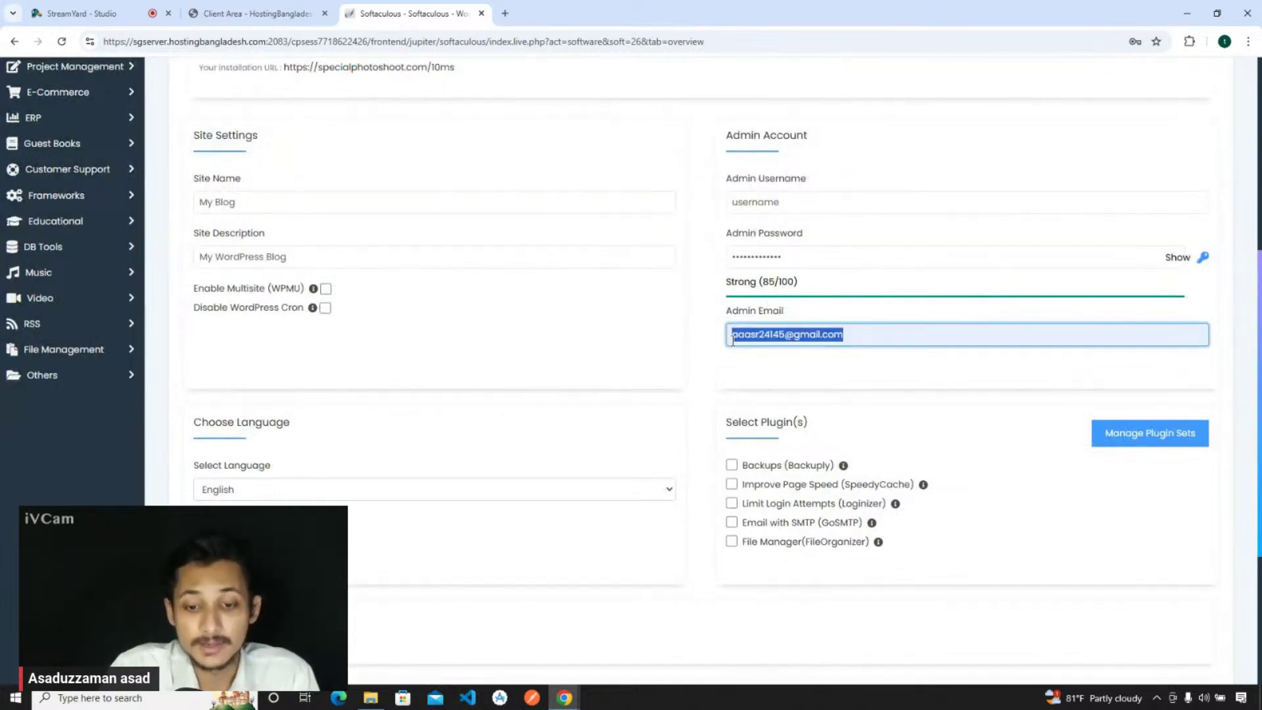
{"action": "left_click", "coordinate": [761, 358]}
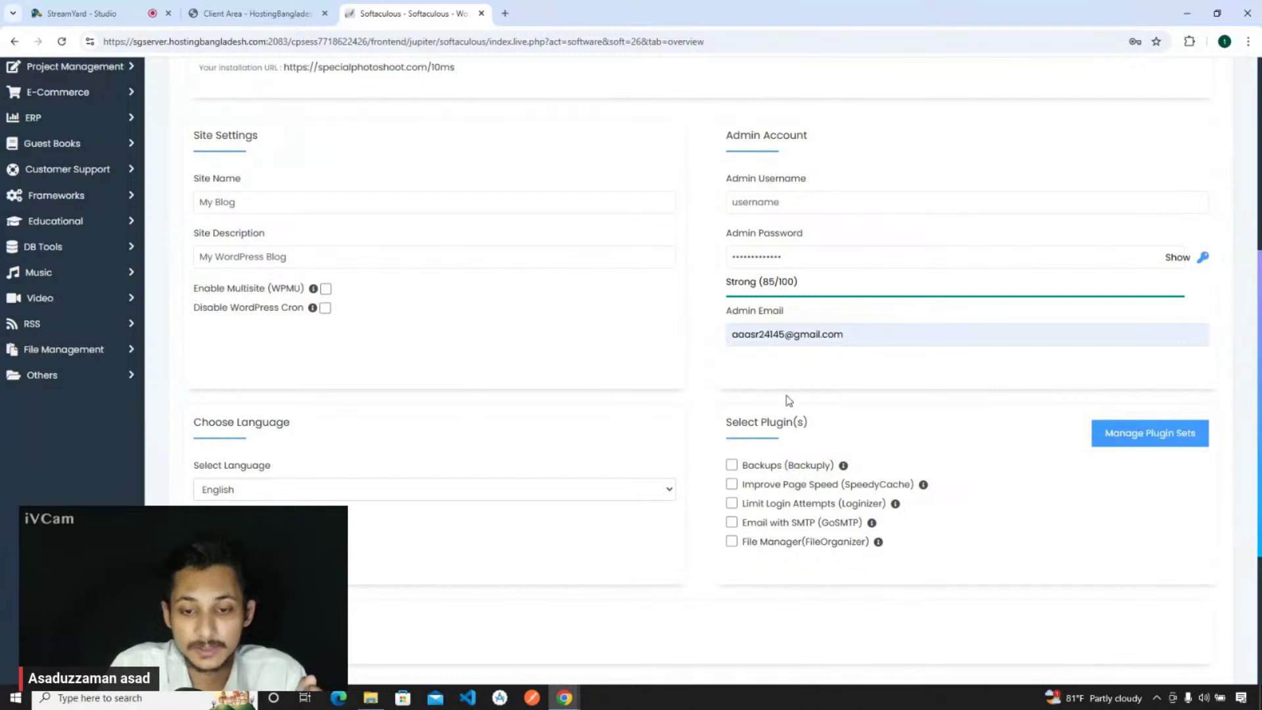
{"action": "scroll", "coordinate": [782, 374], "scroll_direction": "down", "scroll_amount": 4}
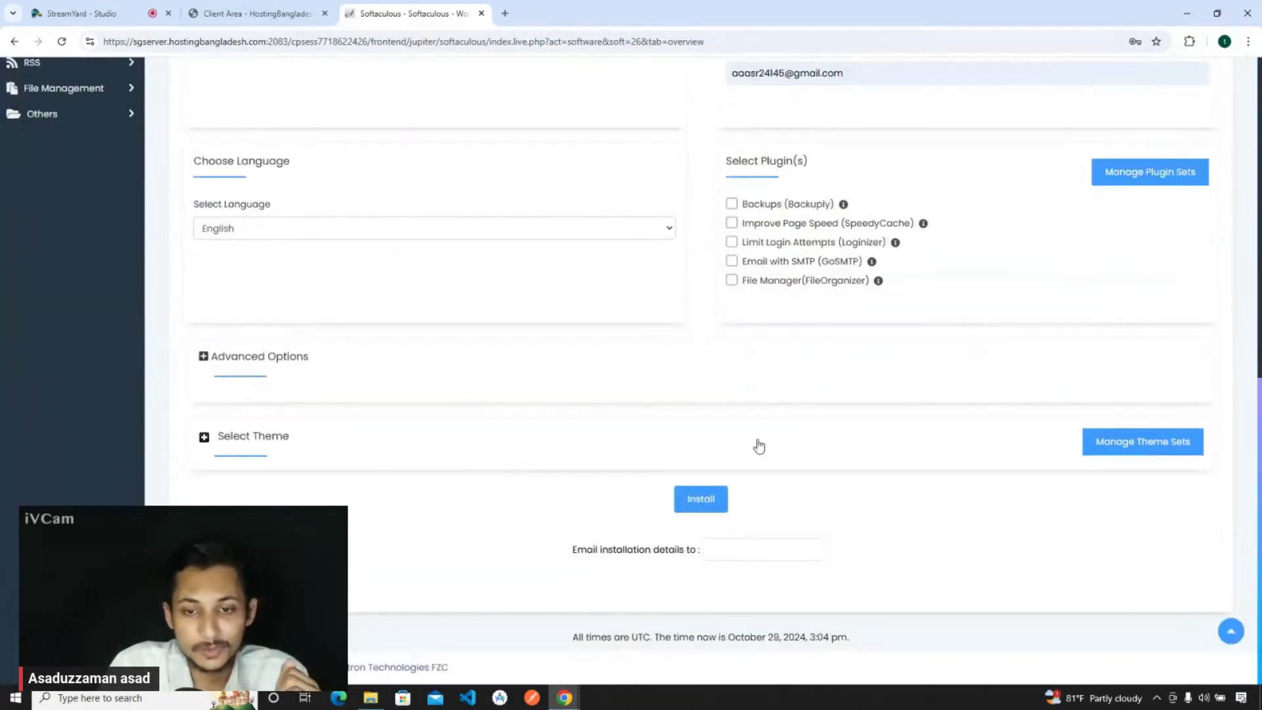
{"action": "scroll", "coordinate": [756, 443], "scroll_direction": "up", "scroll_amount": 6}
{"action": "scroll", "coordinate": [761, 450], "scroll_direction": "down", "scroll_amount": 4}
{"action": "scroll", "coordinate": [763, 449], "scroll_direction": "up", "scroll_amount": 3}
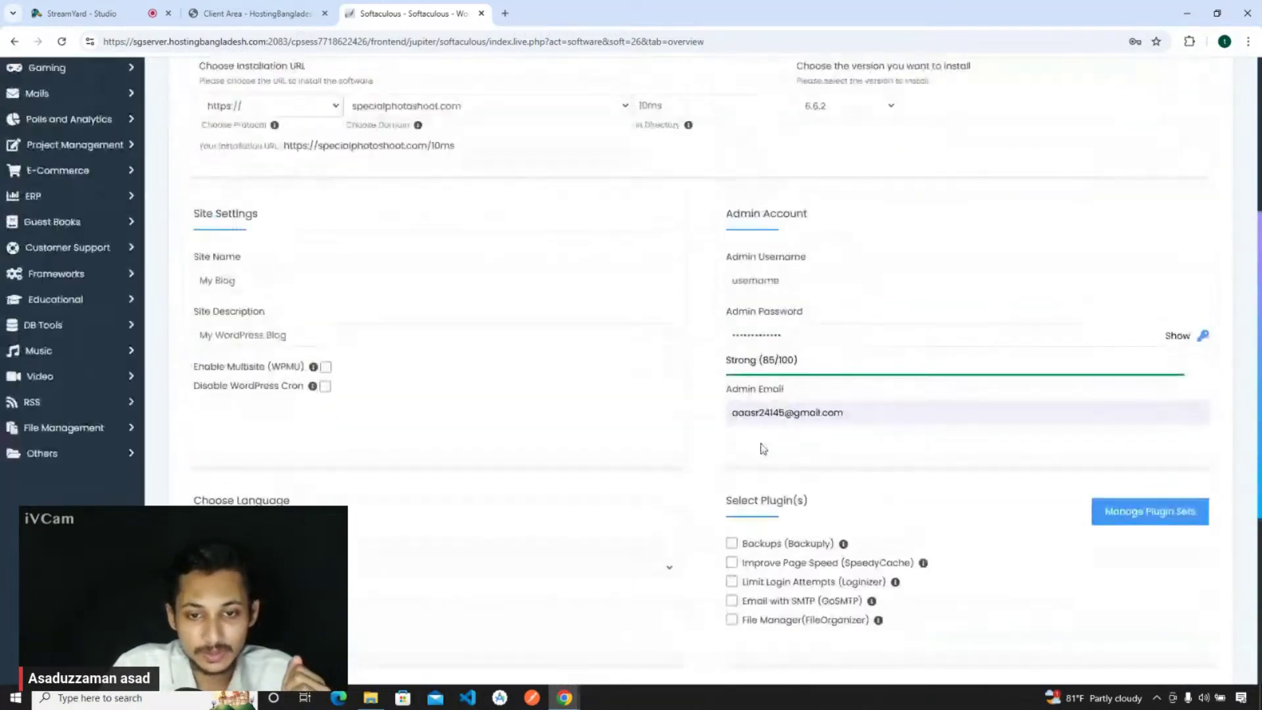
{"action": "scroll", "coordinate": [760, 447], "scroll_direction": "down", "scroll_amount": 5}
- Install WordPress at specialphotoshoot.com/10ms, decline saving the password, and open the Administrative URL in a new tab
{"action": "left_click", "coordinate": [701, 500]}
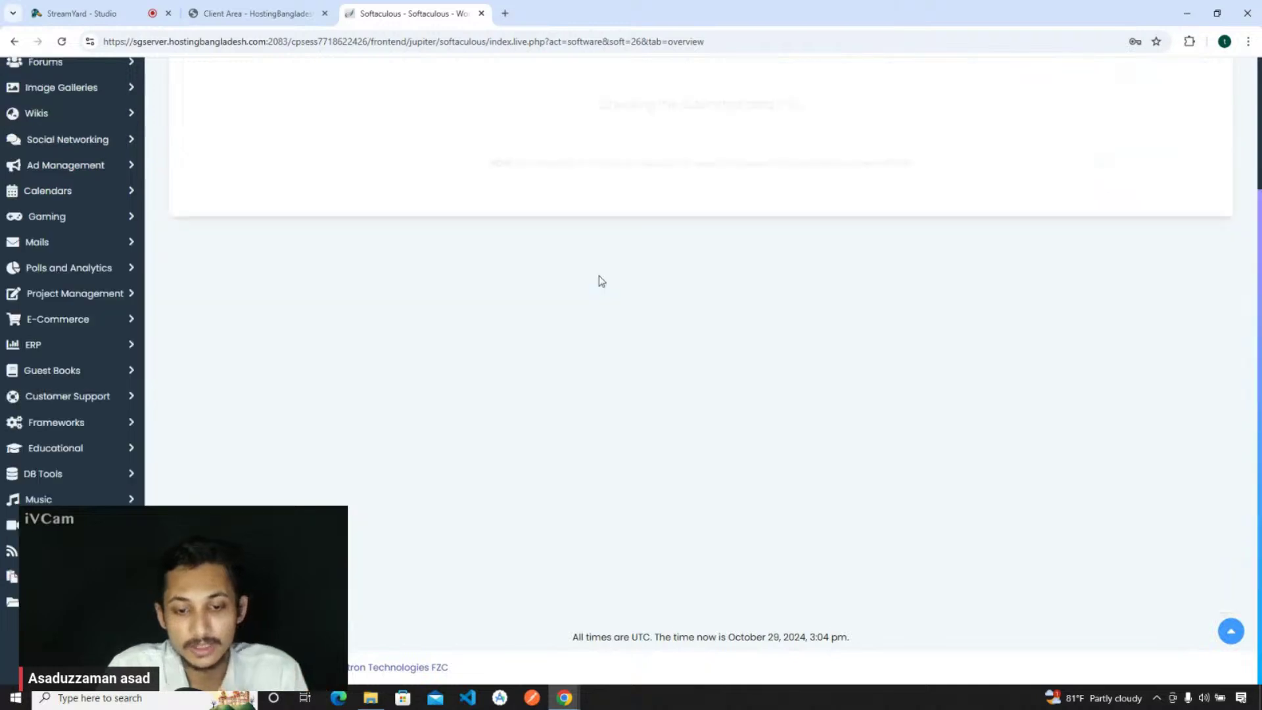
{"action": "left_click", "coordinate": [1135, 241]}
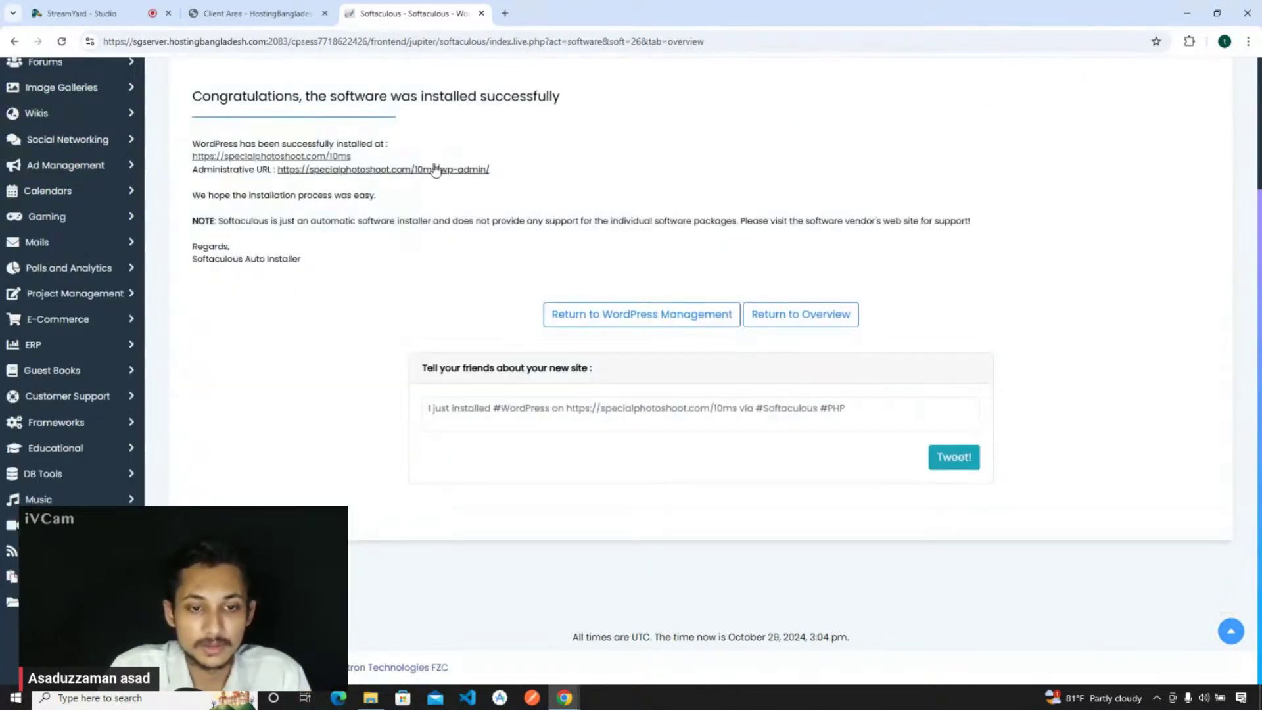
{"action": "right_click", "coordinate": [435, 169]}
{"action": "left_click", "coordinate": [470, 184]}
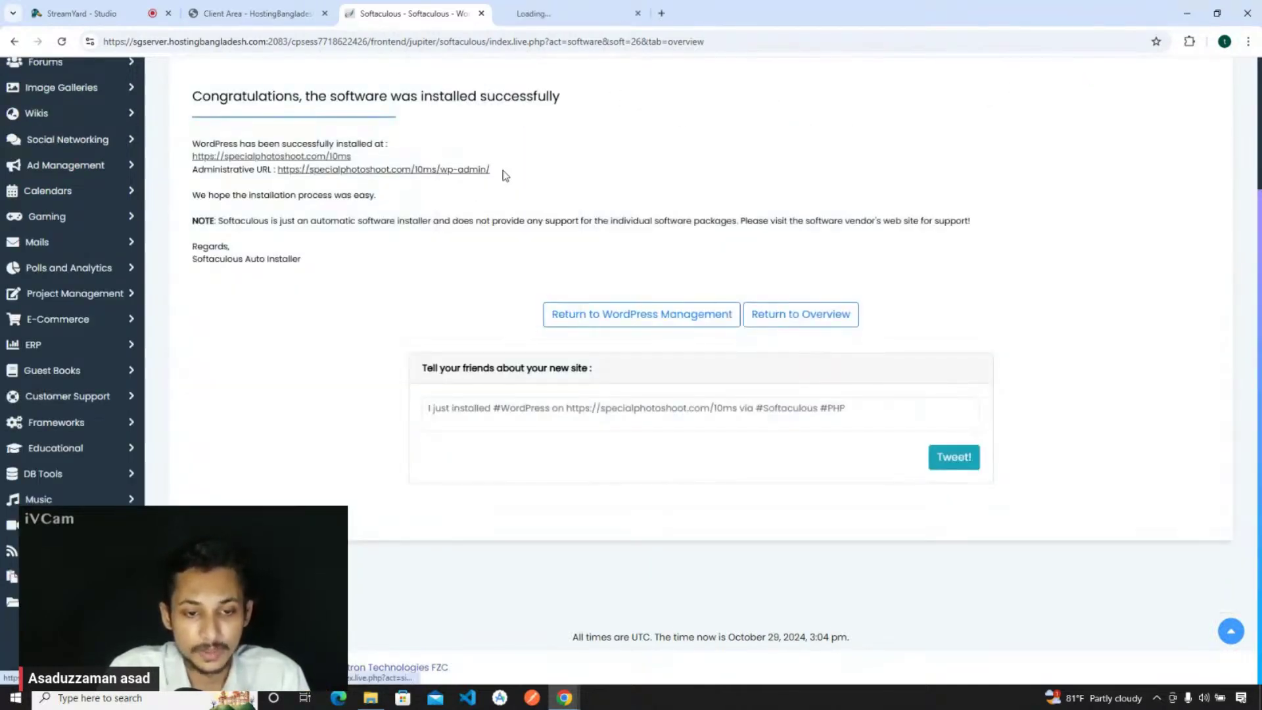
{"action": "left_click", "coordinate": [563, 20]}
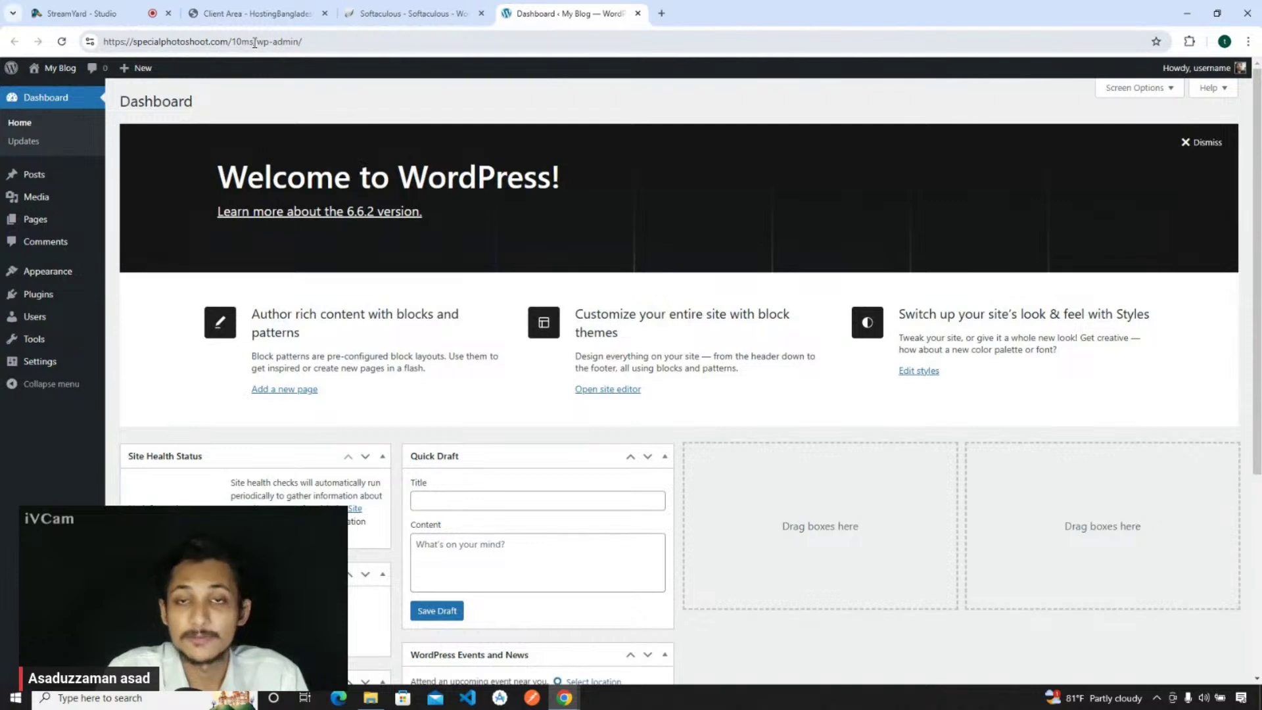
- Highlight the 10ms folder in the dashboard's specialphotoshoot.com/10ms/wp-admin address
{"action": "left_click", "coordinate": [255, 41]}
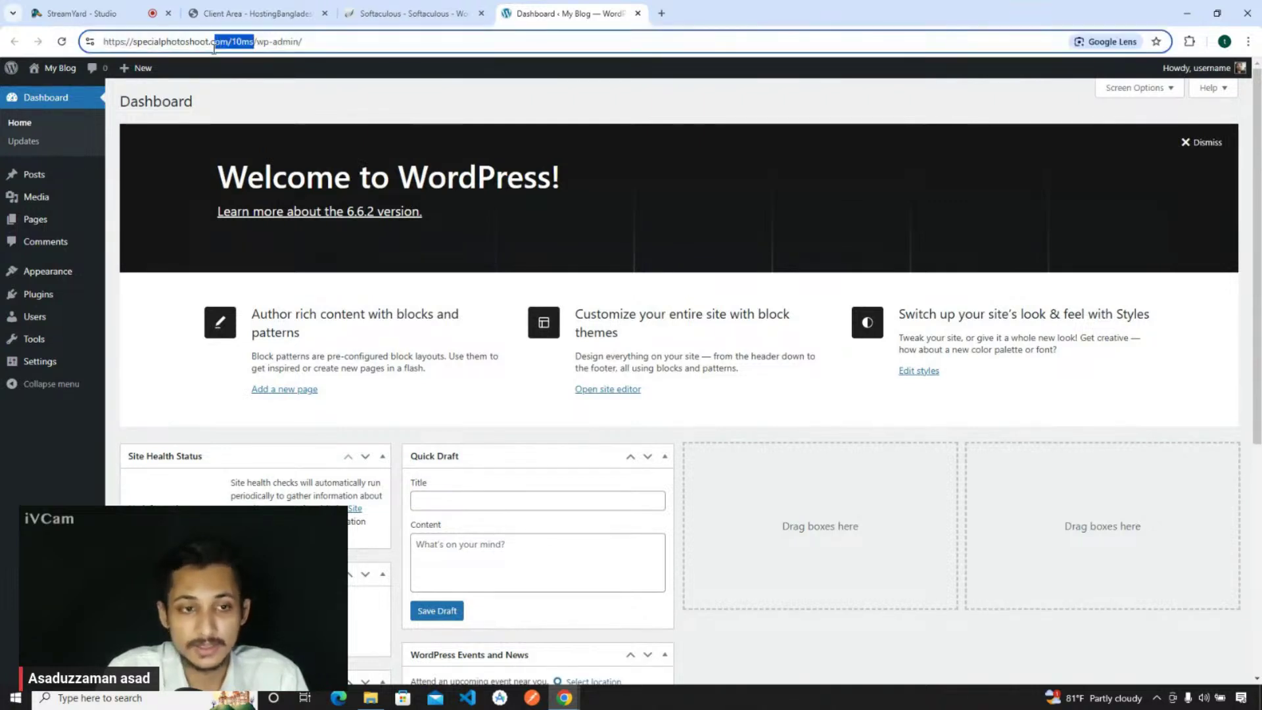
{"action": "left_click_drag", "start_coordinate": [255, 41], "coordinate": [304, 42]}
- Open the live My Blog site in a new tab via the admin bar's Visit Site
{"action": "left_click", "coordinate": [304, 41]}
{"action": "left_click", "coordinate": [338, 66]}
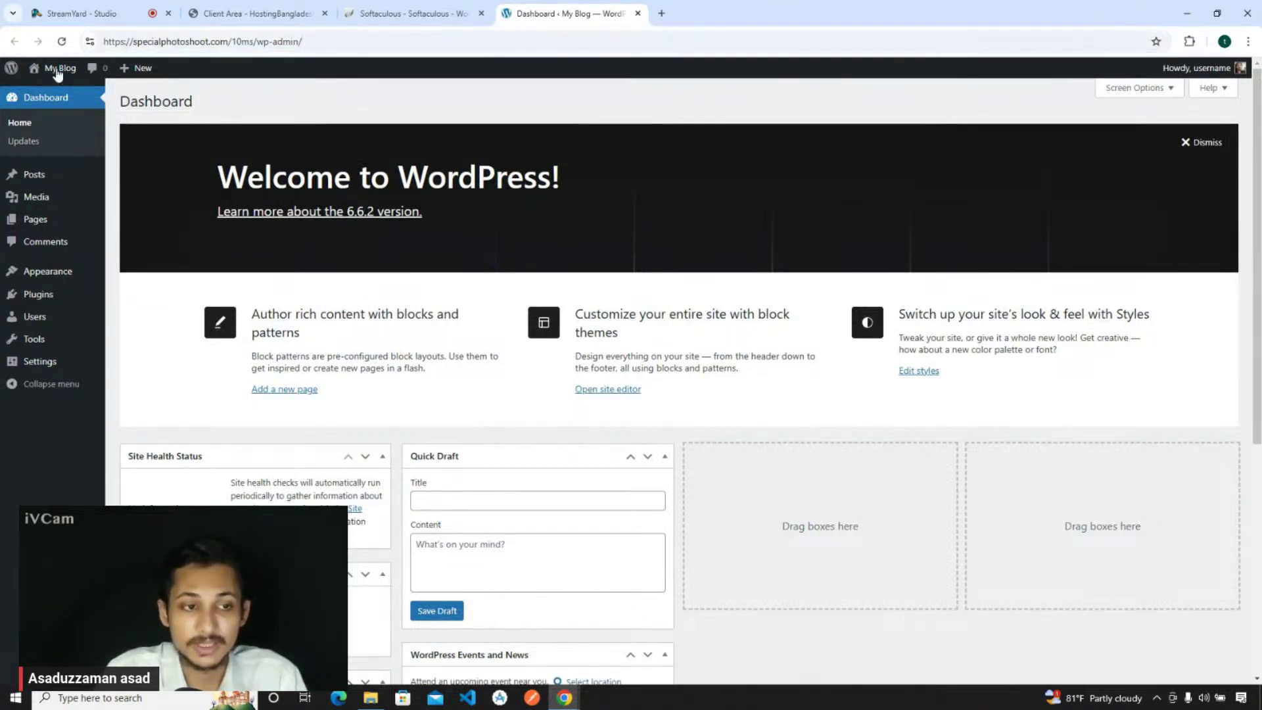
{"action": "mouse_move", "coordinate": [58, 68]}
{"action": "right_click", "coordinate": [48, 92]}
{"action": "left_click", "coordinate": [86, 108]}
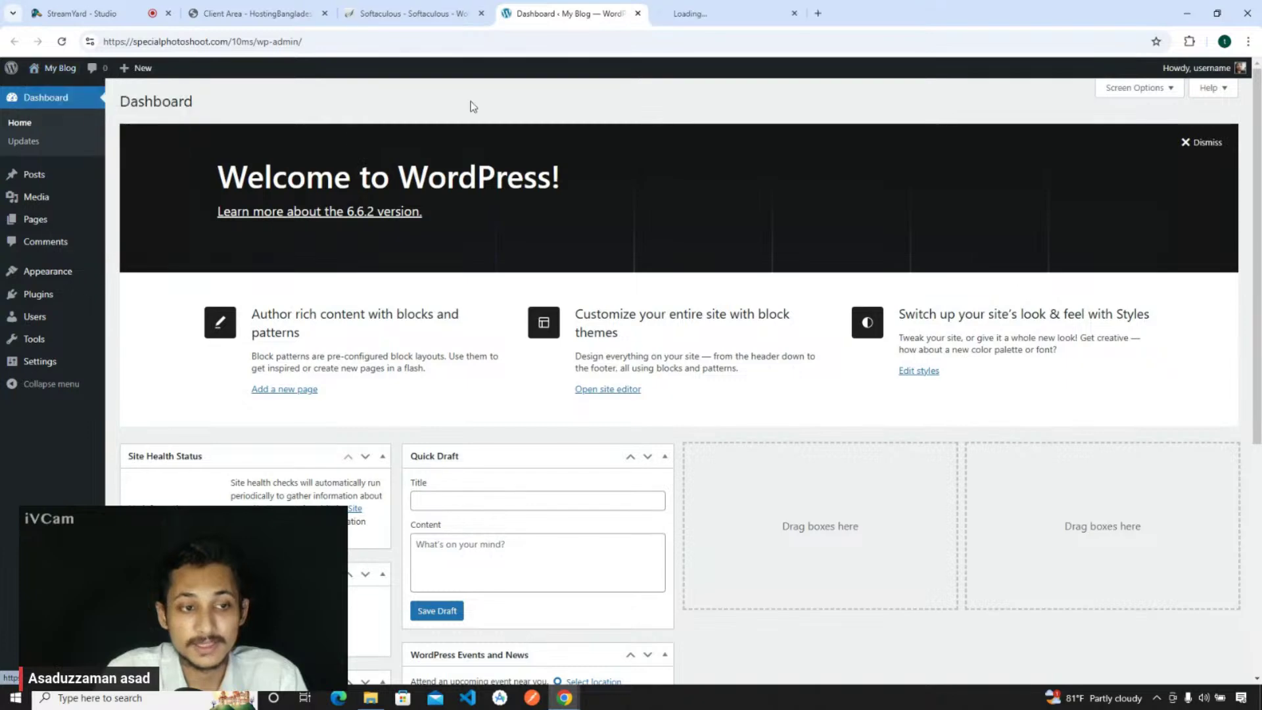
- Scroll through the My Blog front page, then return to the Dashboard tab
{"action": "left_click", "coordinate": [723, 13]}
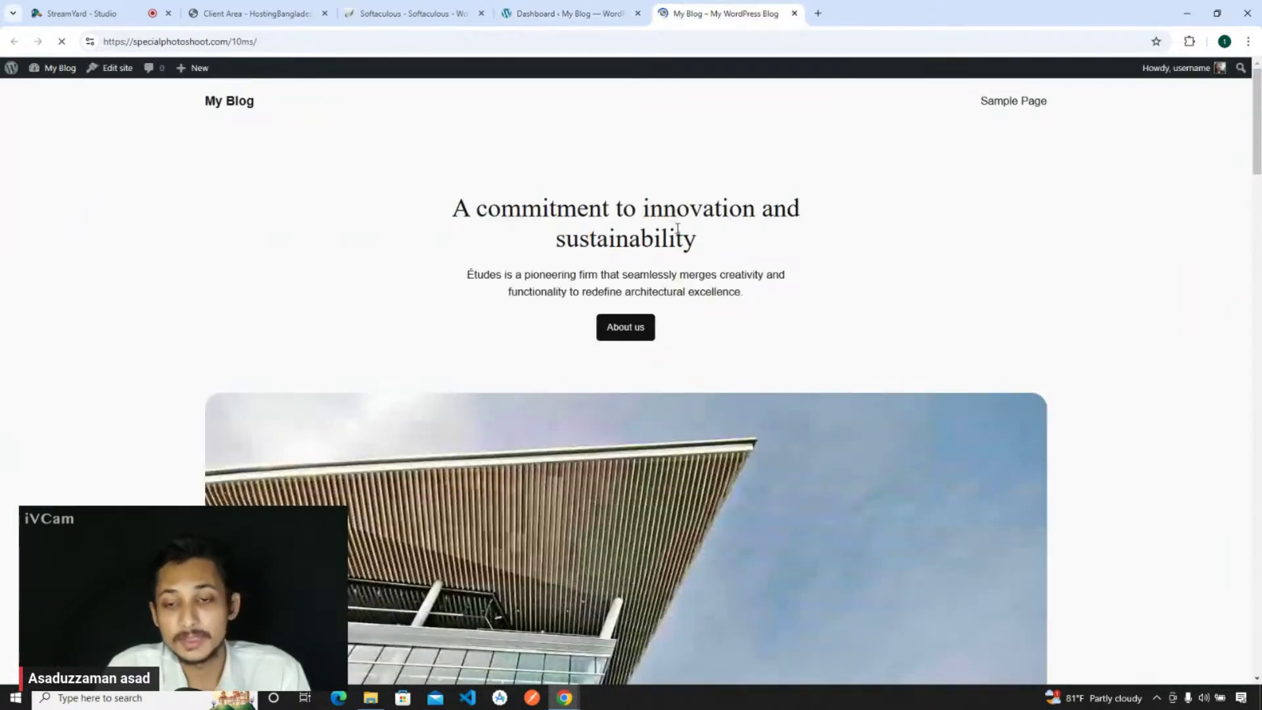
{"action": "scroll", "coordinate": [672, 217], "scroll_direction": "down", "scroll_amount": 3}
{"action": "scroll", "coordinate": [677, 228], "scroll_direction": "down", "scroll_amount": 2}
{"action": "scroll", "coordinate": [678, 228], "scroll_direction": "down", "scroll_amount": 20}
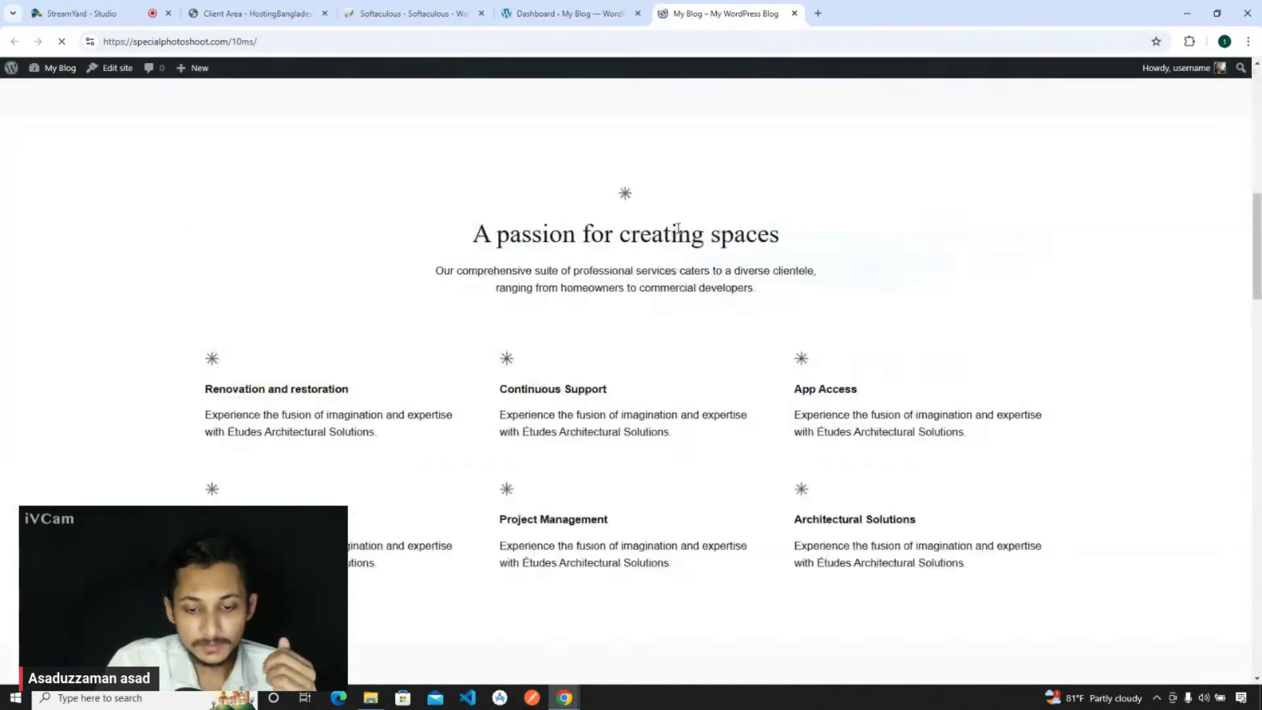
{"action": "scroll", "coordinate": [681, 335], "scroll_direction": "down", "scroll_amount": 13}
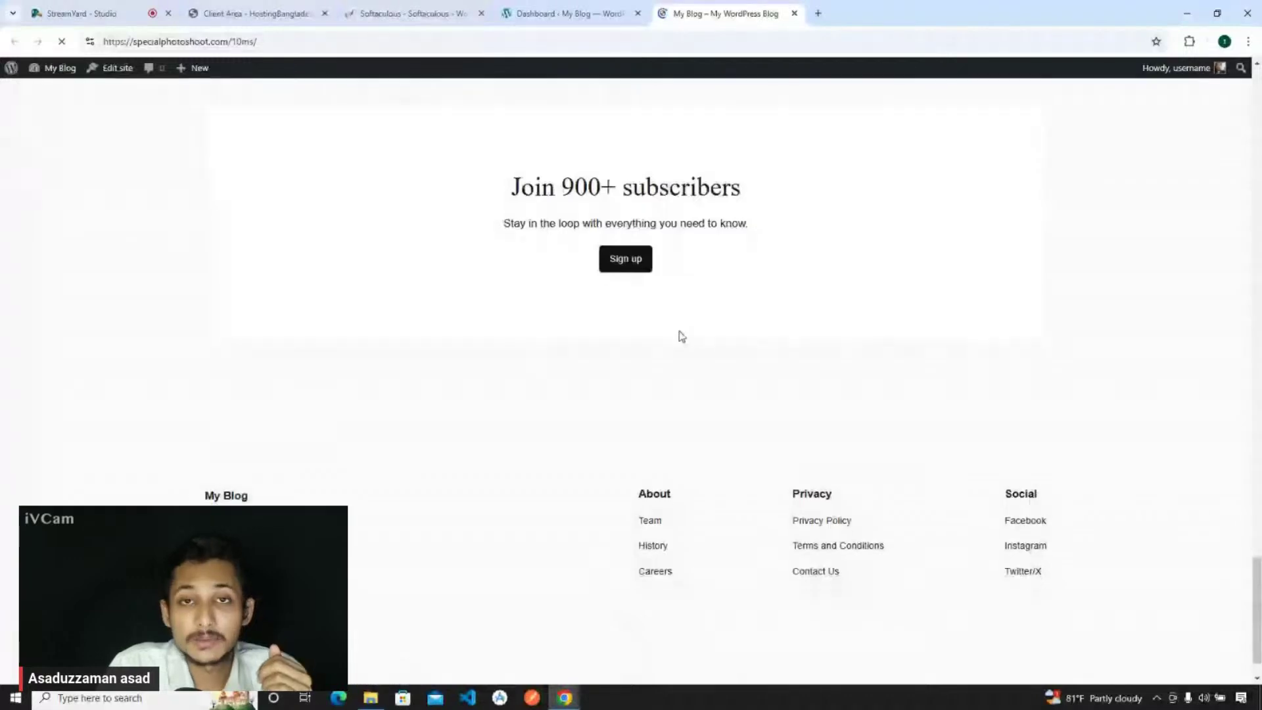
{"action": "scroll", "coordinate": [680, 336], "scroll_direction": "up", "scroll_amount": 4}
{"action": "scroll", "coordinate": [681, 336], "scroll_direction": "up", "scroll_amount": 20}
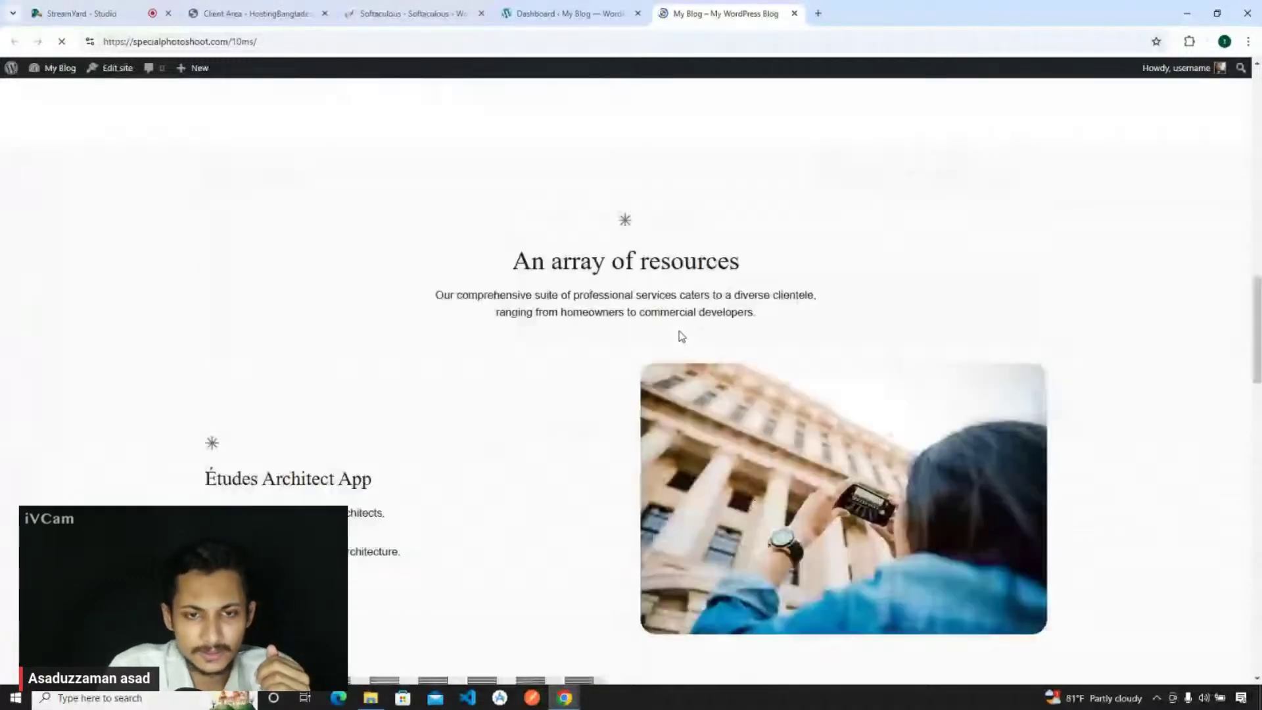
{"action": "scroll", "coordinate": [680, 337], "scroll_direction": "up", "scroll_amount": 10}
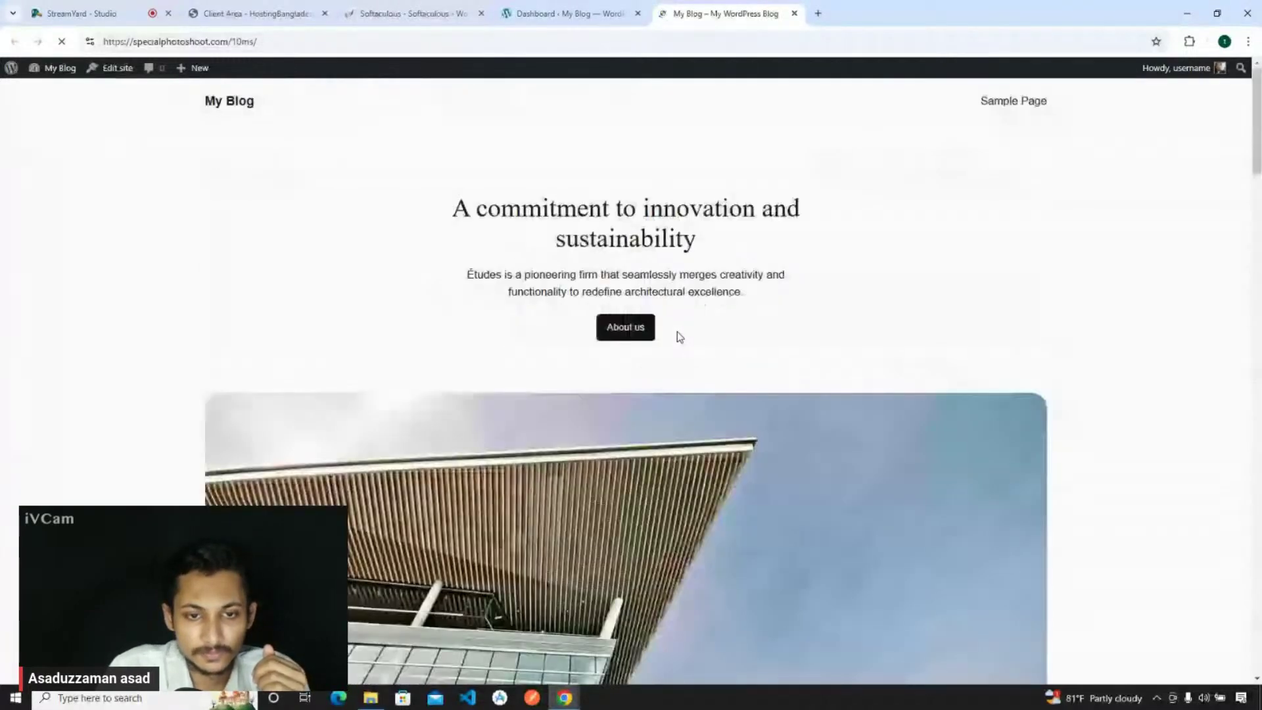
{"action": "left_click", "coordinate": [544, 7]}
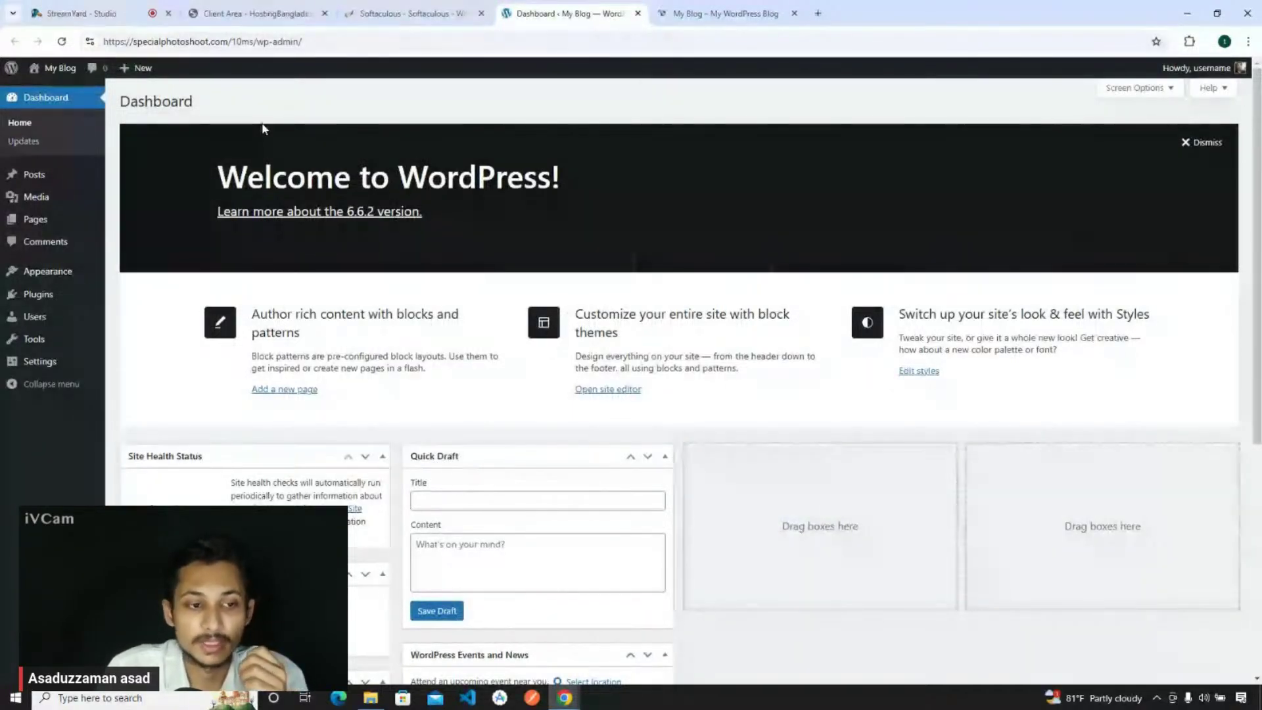
- Reload the Posts list and trash the default 'Hello world!' post
{"action": "mouse_move", "coordinate": [50, 173]}
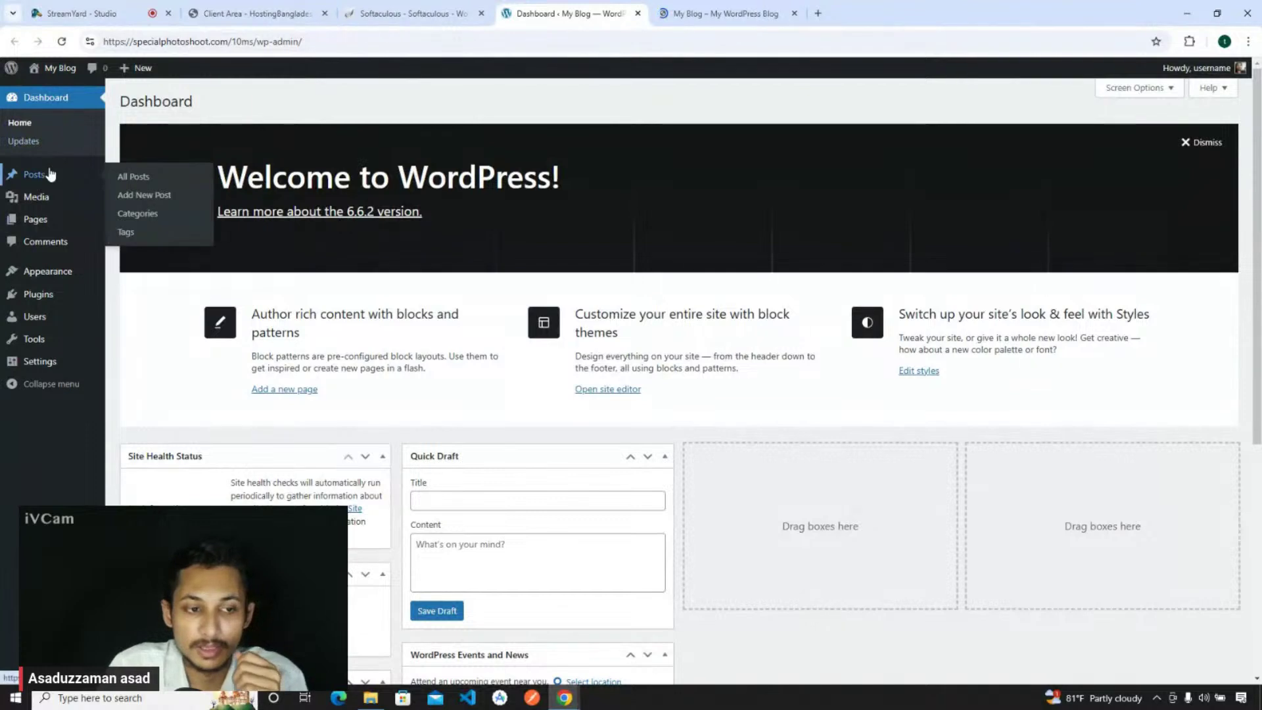
{"action": "left_click", "coordinate": [50, 174]}
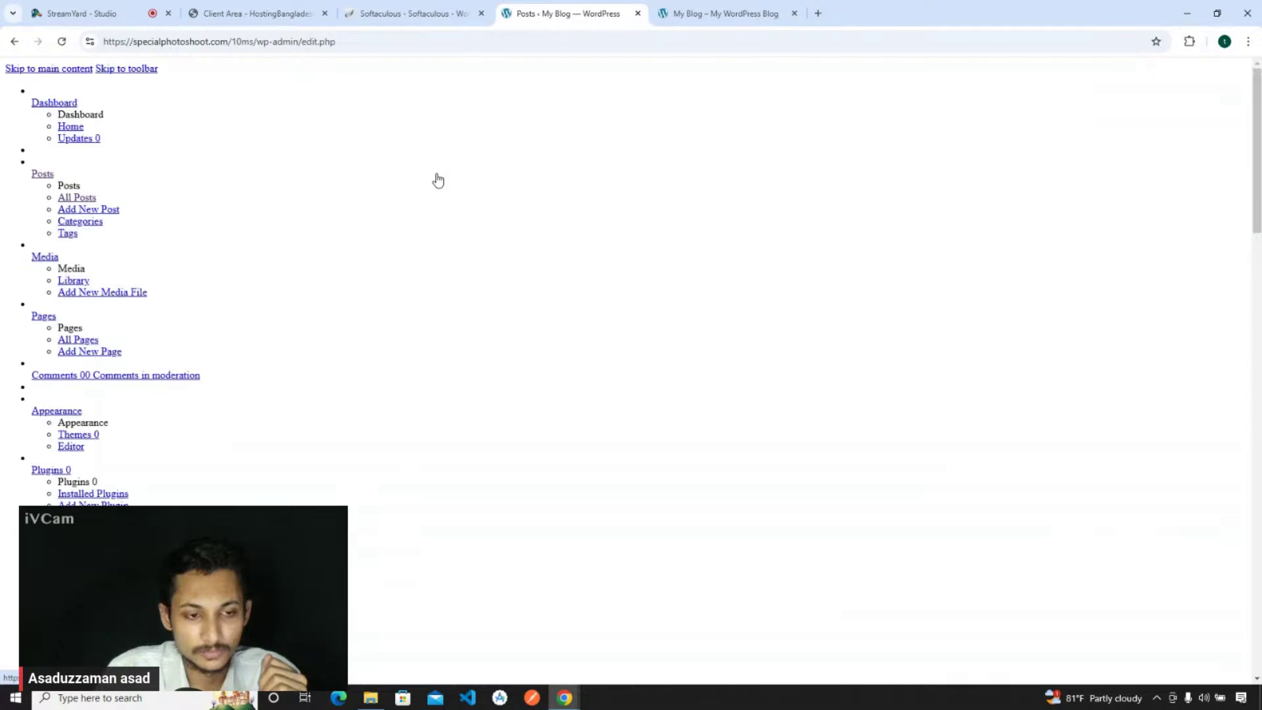
{"action": "left_click", "coordinate": [374, 42]}
{"action": "key", "text": "ctrl+a"}
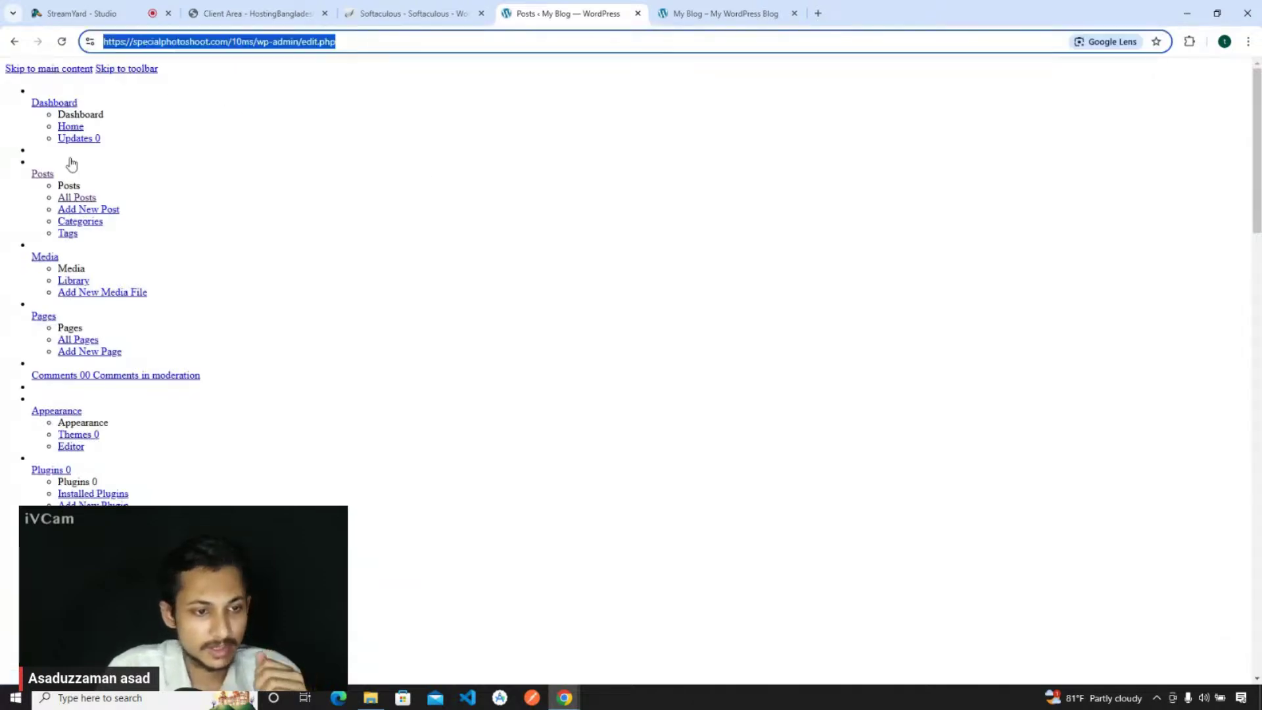
{"action": "key", "text": "Return"}
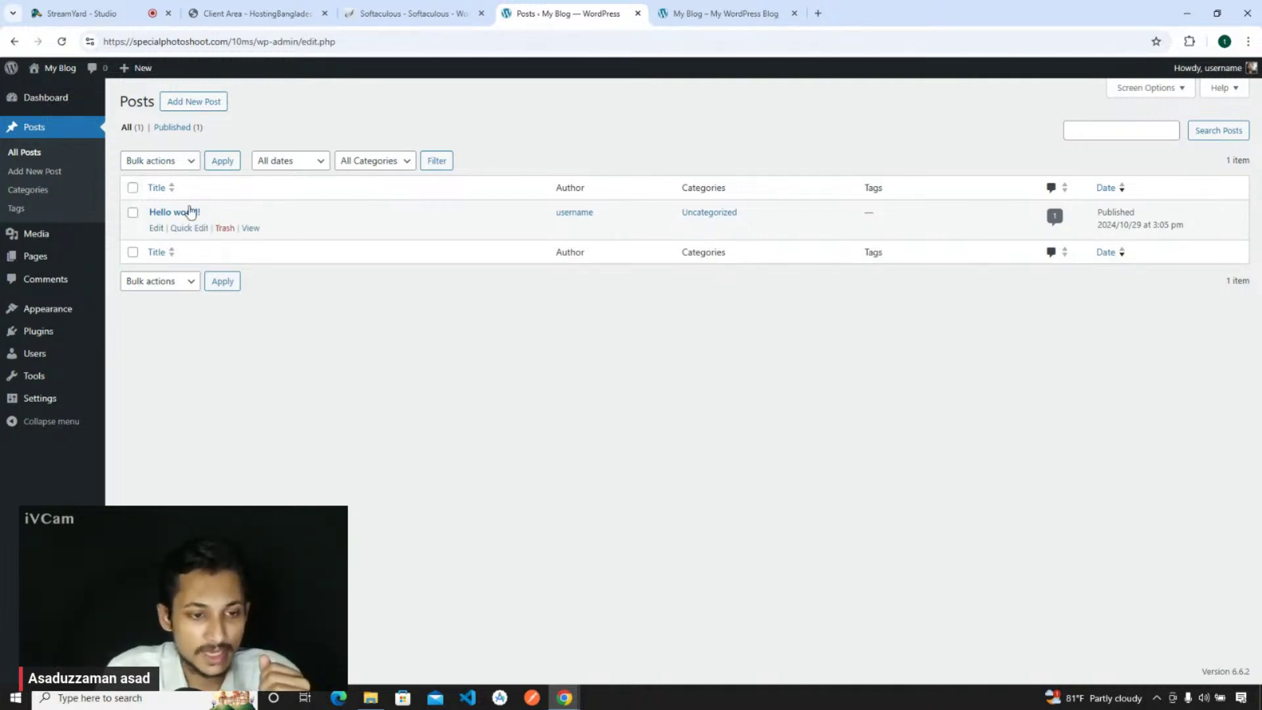
{"action": "left_click", "coordinate": [132, 189]}
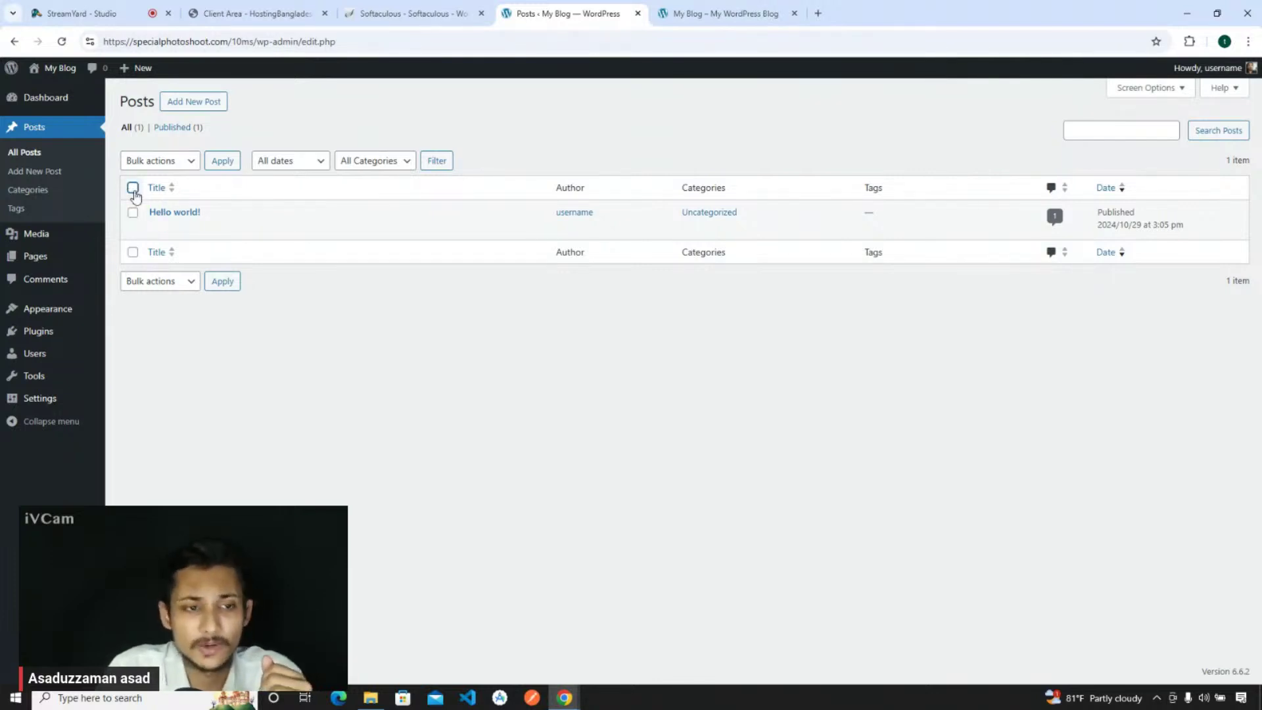
{"action": "left_click", "coordinate": [132, 188]}
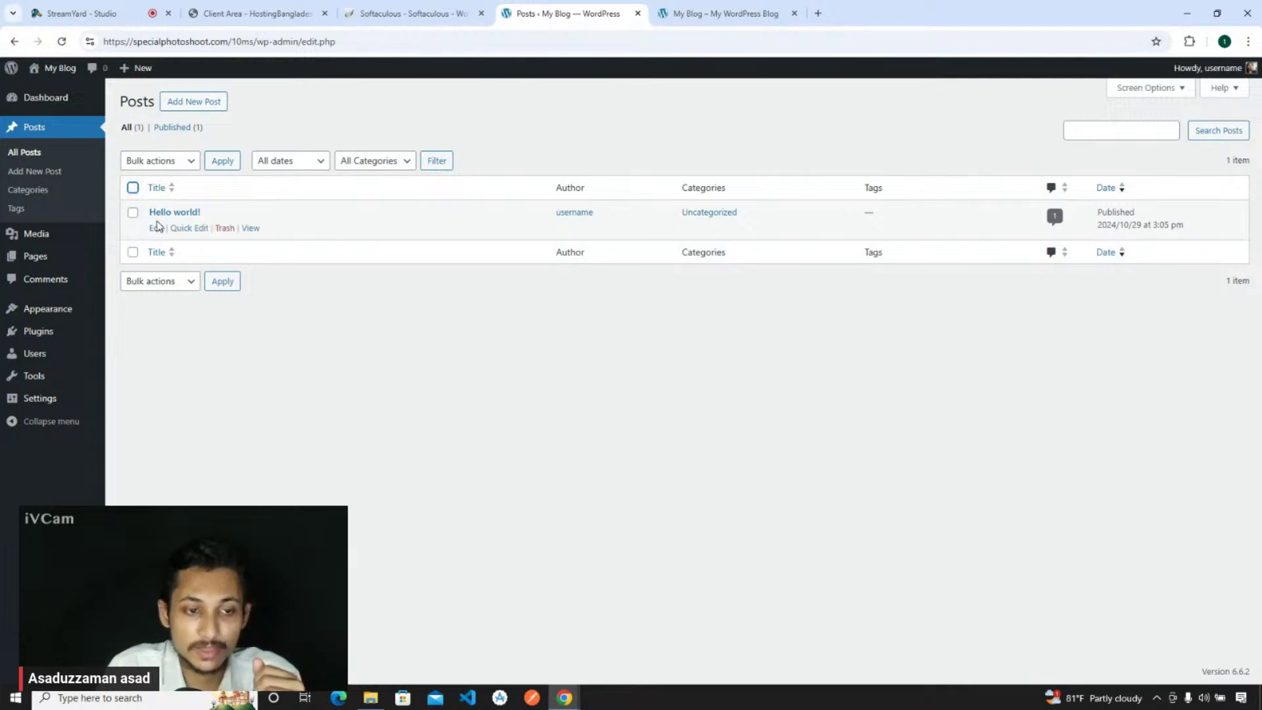
{"action": "left_click", "coordinate": [225, 230]}
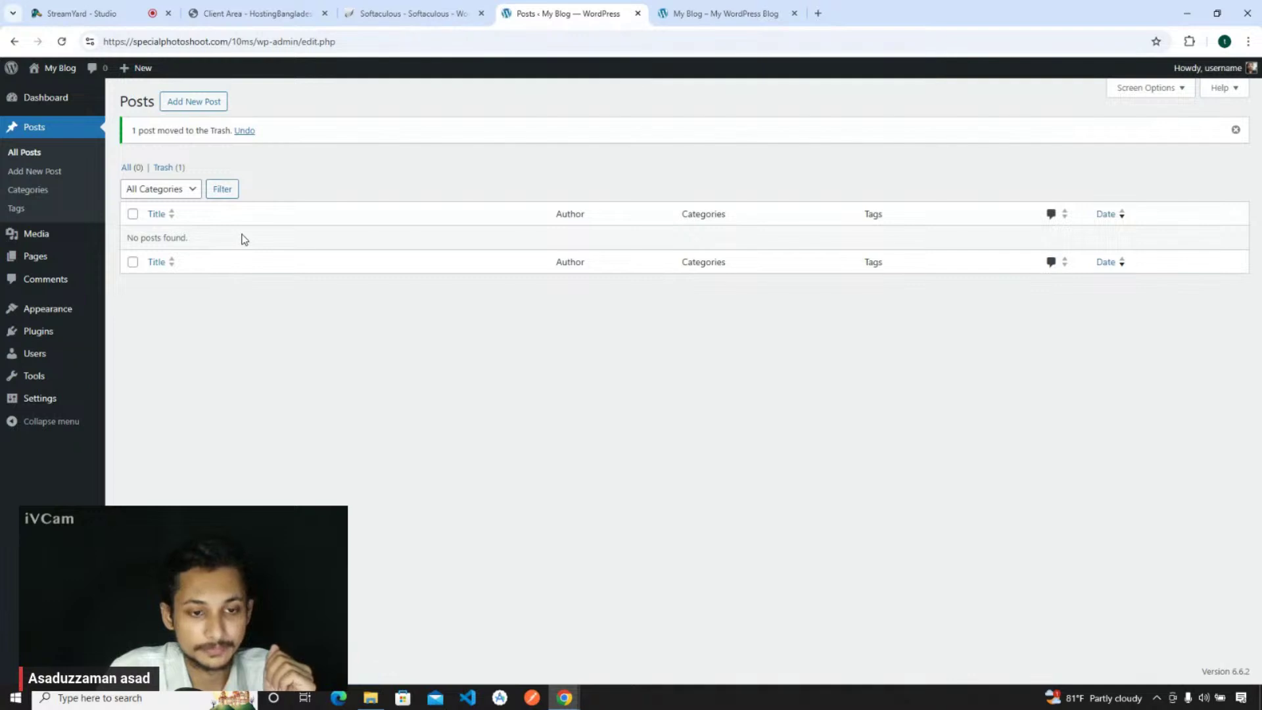
- Select all pages, including Privacy Policy, and move them to the Trash with Bulk actions
{"action": "left_click", "coordinate": [57, 258]}
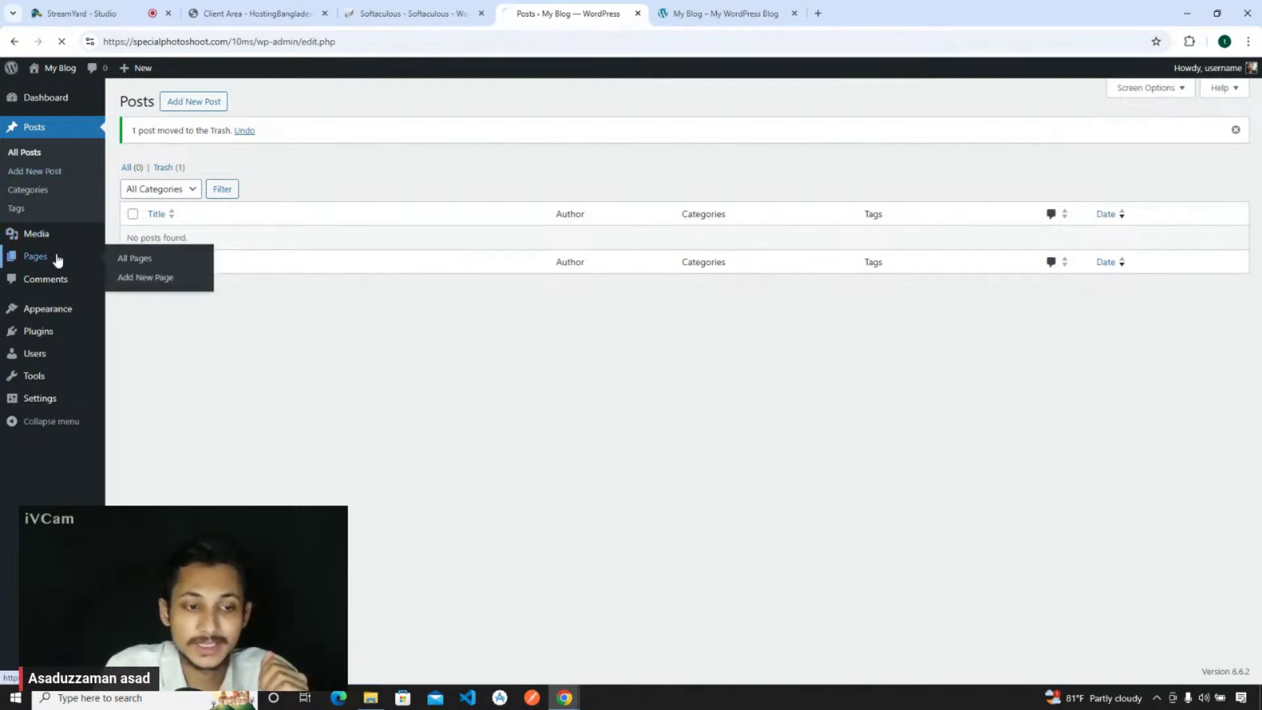
{"action": "left_click", "coordinate": [133, 212]}
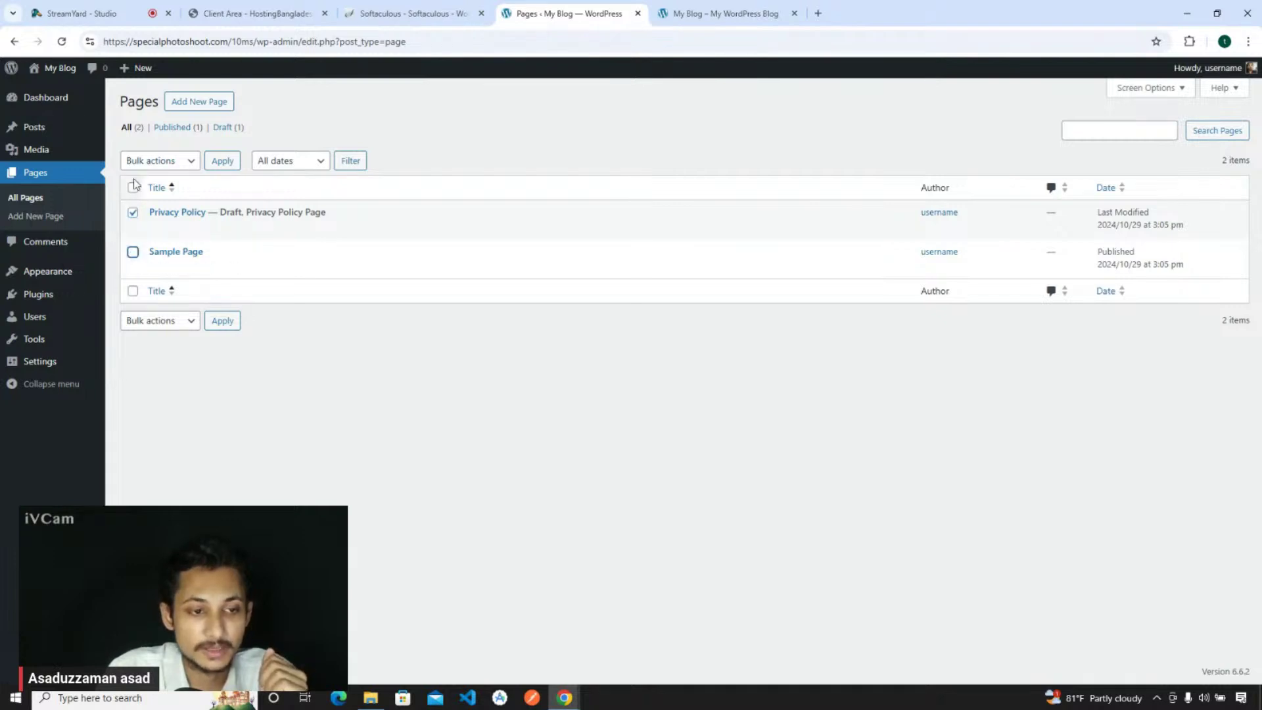
{"action": "left_click", "coordinate": [132, 187]}
{"action": "left_click", "coordinate": [151, 163]}
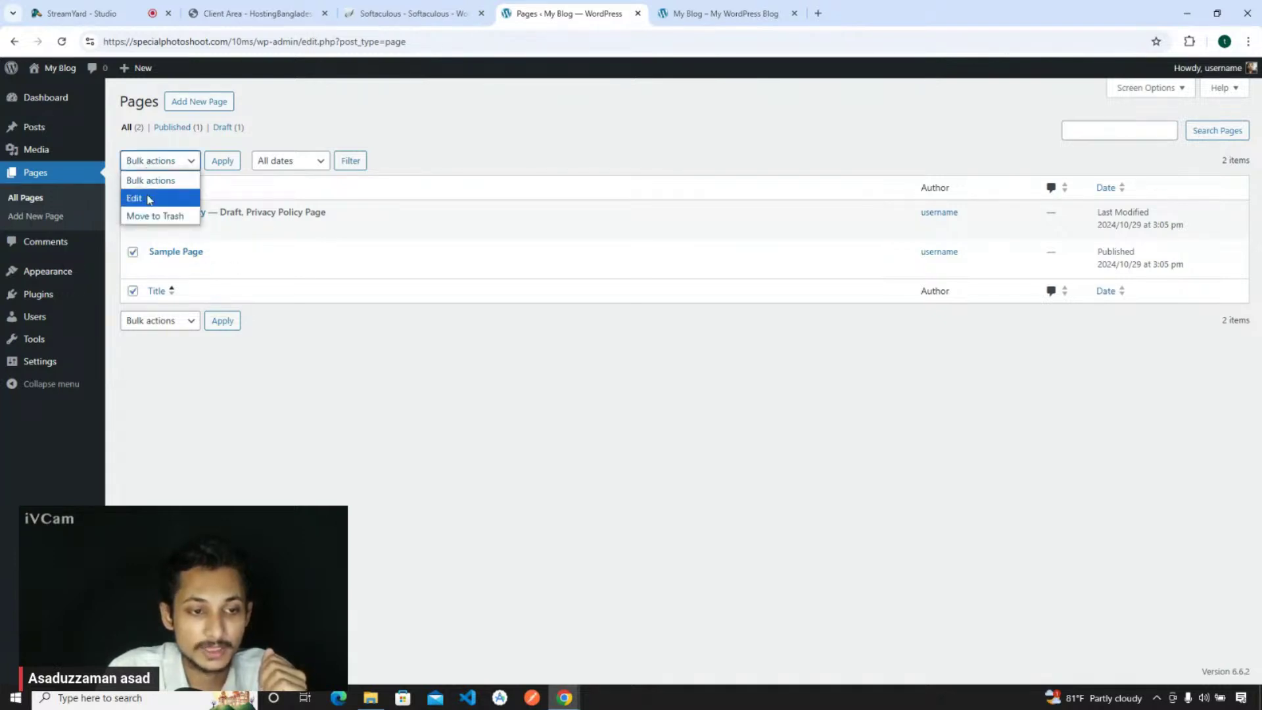
{"action": "left_click", "coordinate": [155, 215]}
{"action": "left_click", "coordinate": [224, 162]}
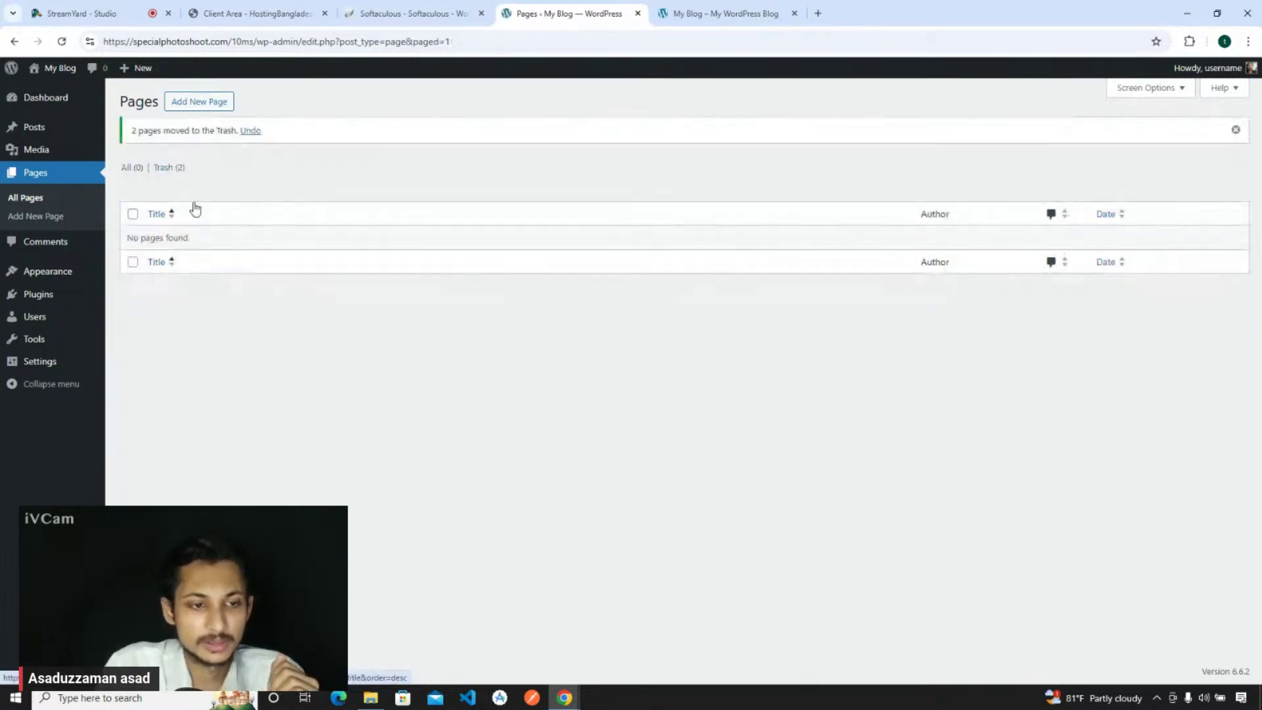
{"action": "mouse_move", "coordinate": [66, 271]}
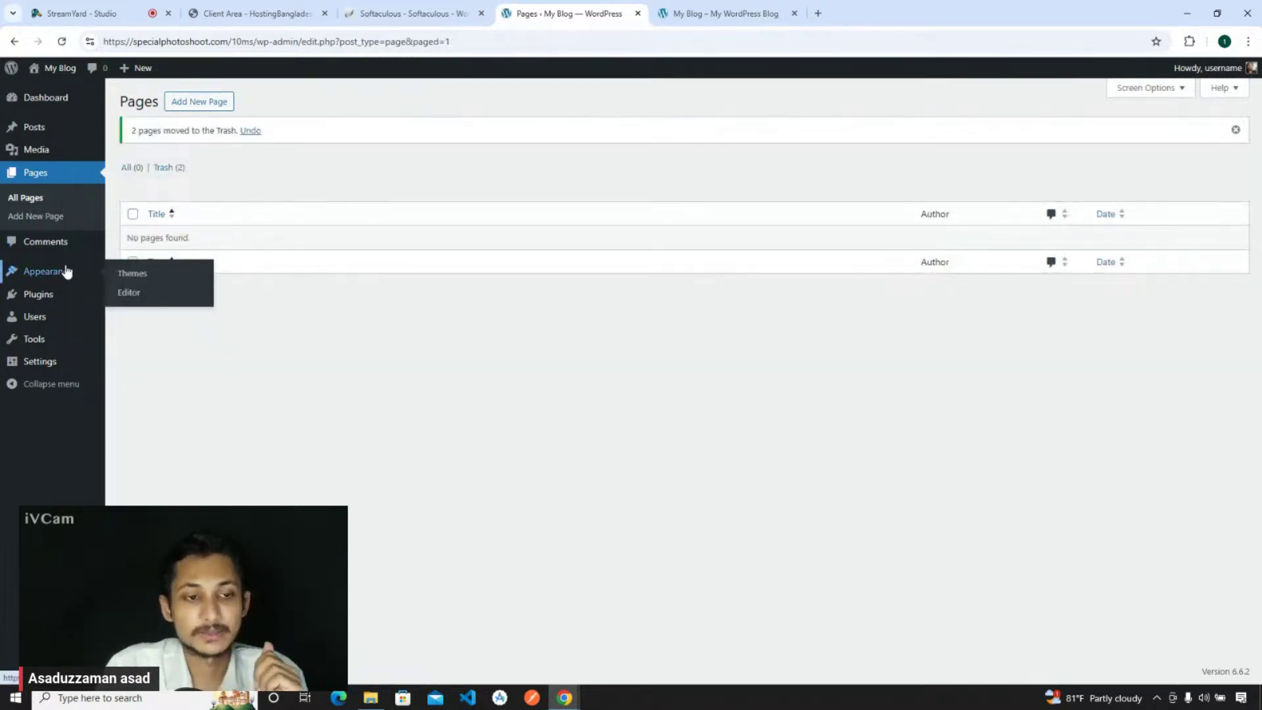
- Bulk-delete the Akismet Anti-spam and Hello Dolly plugins, then go to Appearance themes
{"action": "left_click", "coordinate": [53, 297]}
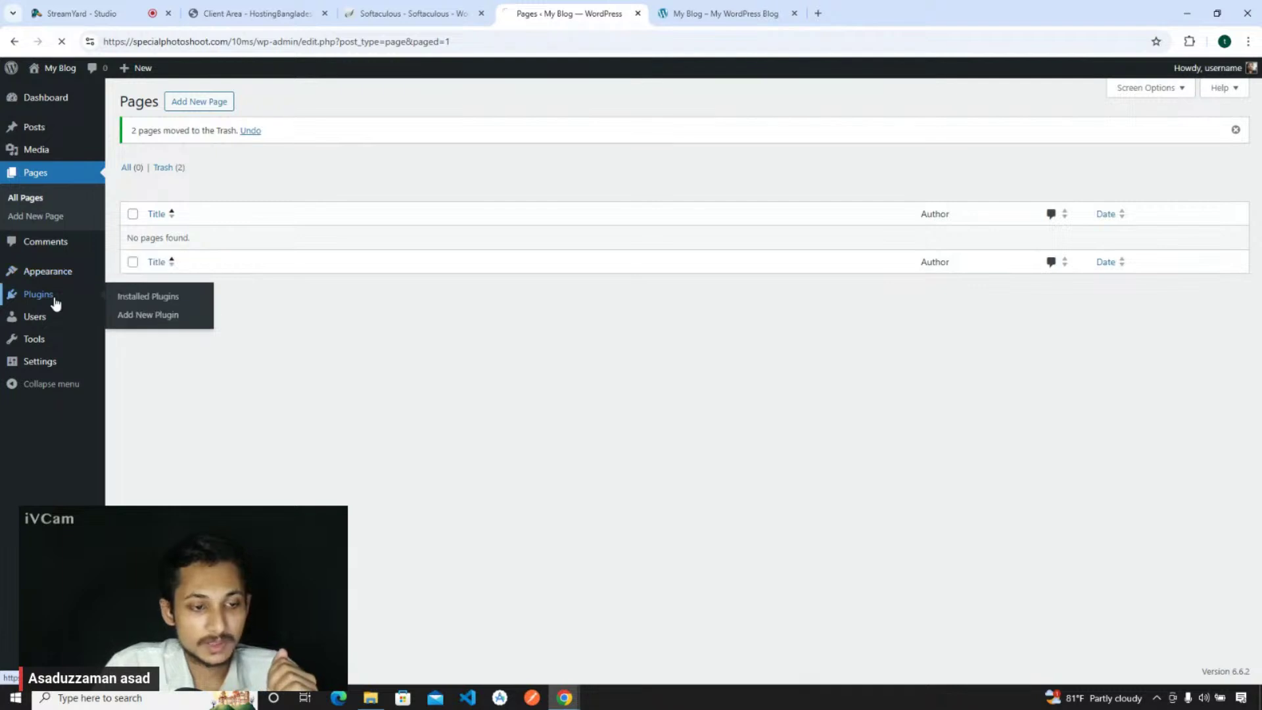
{"action": "left_click", "coordinate": [135, 187]}
{"action": "left_click", "coordinate": [155, 160]}
{"action": "left_click", "coordinate": [166, 251]}
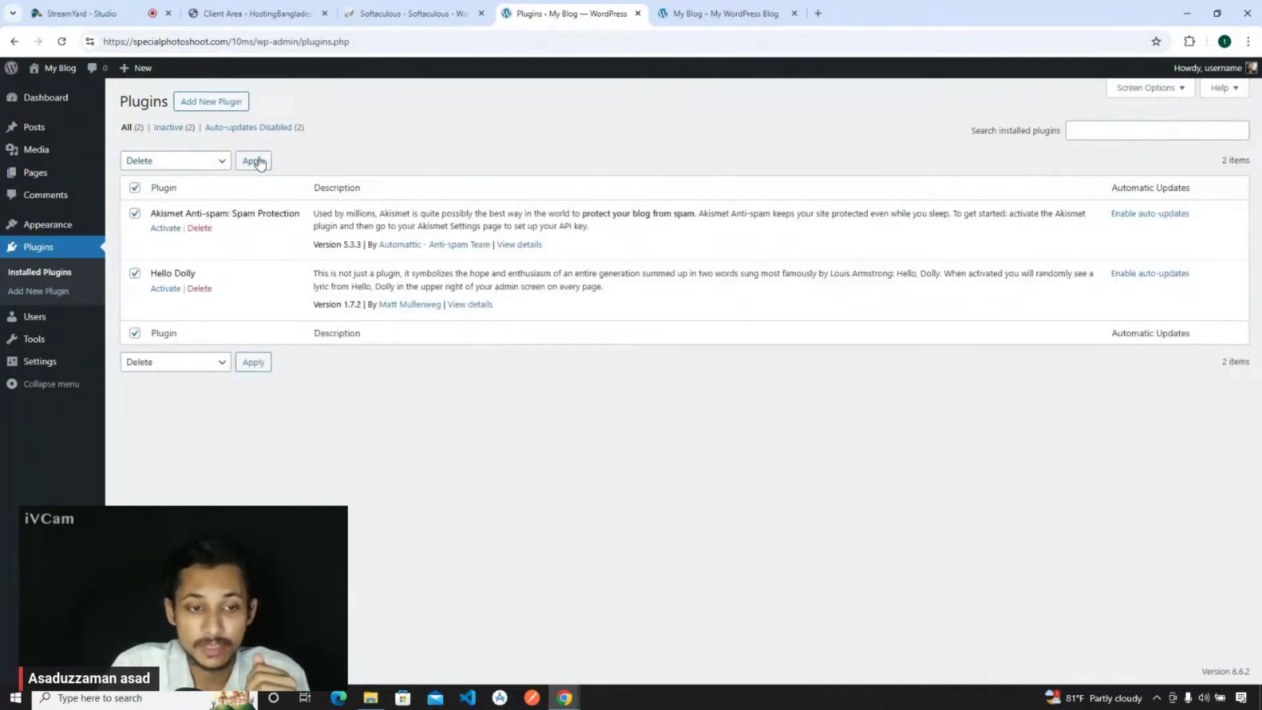
{"action": "left_click", "coordinate": [254, 161]}
{"action": "left_click", "coordinate": [688, 139]}
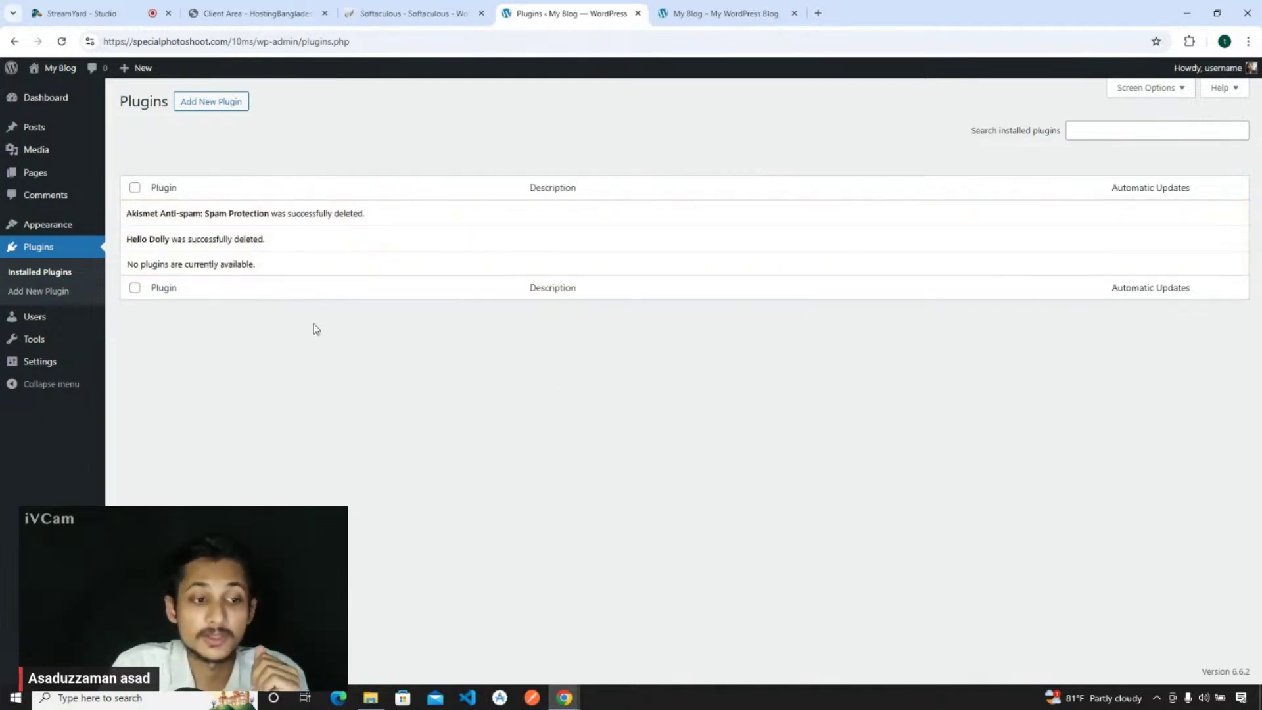
{"action": "left_click", "coordinate": [43, 227]}
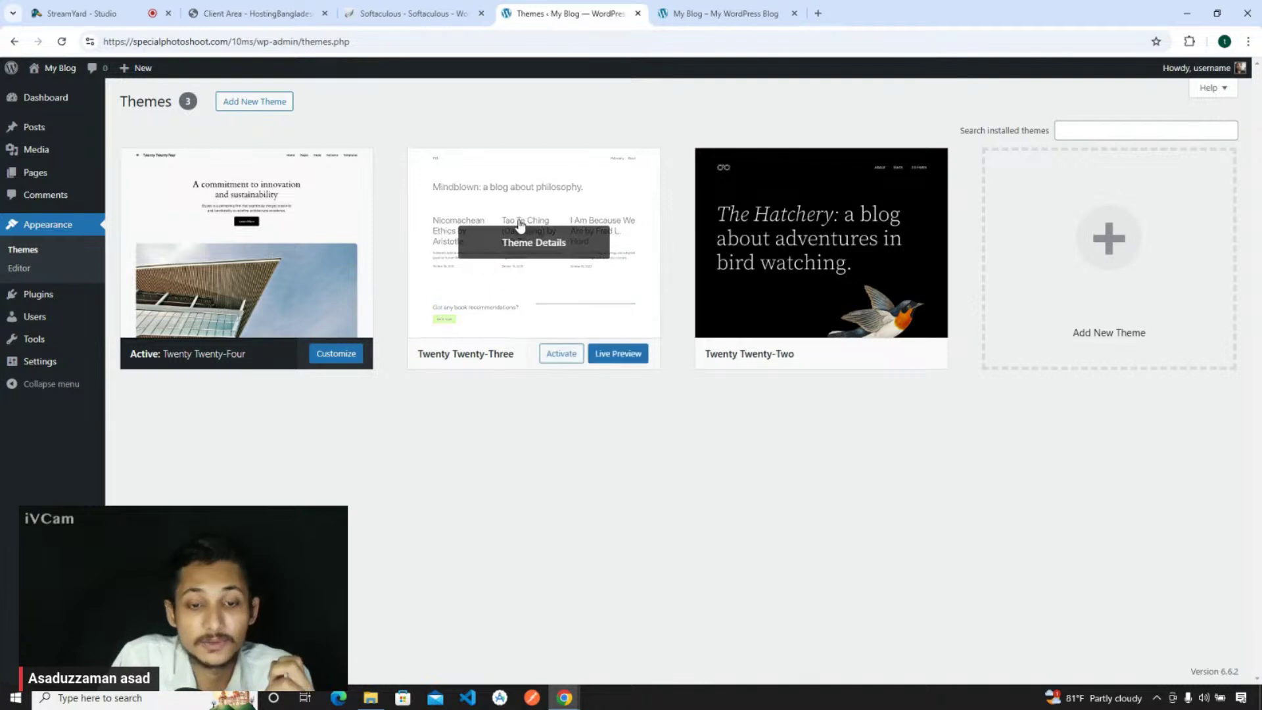
- In Settings > Permalinks, choose the Post name structure and save it
{"action": "mouse_move", "coordinate": [62, 348]}
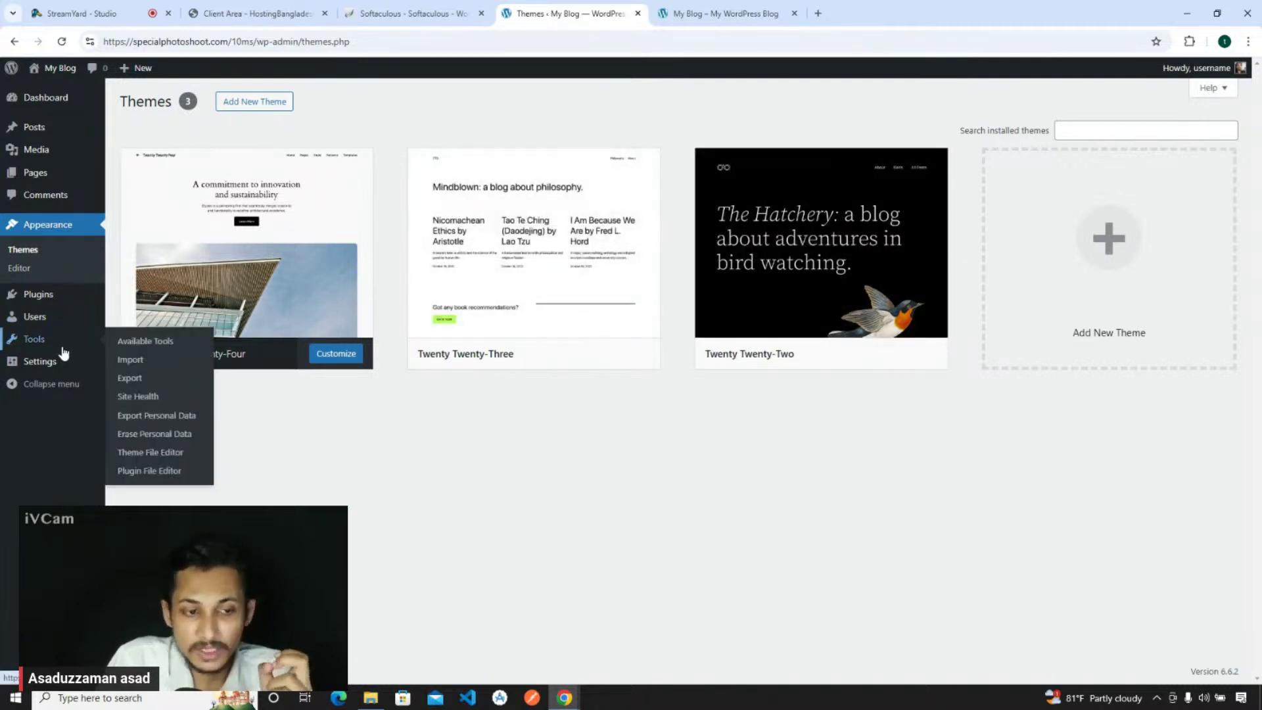
{"action": "mouse_move", "coordinate": [41, 323]}
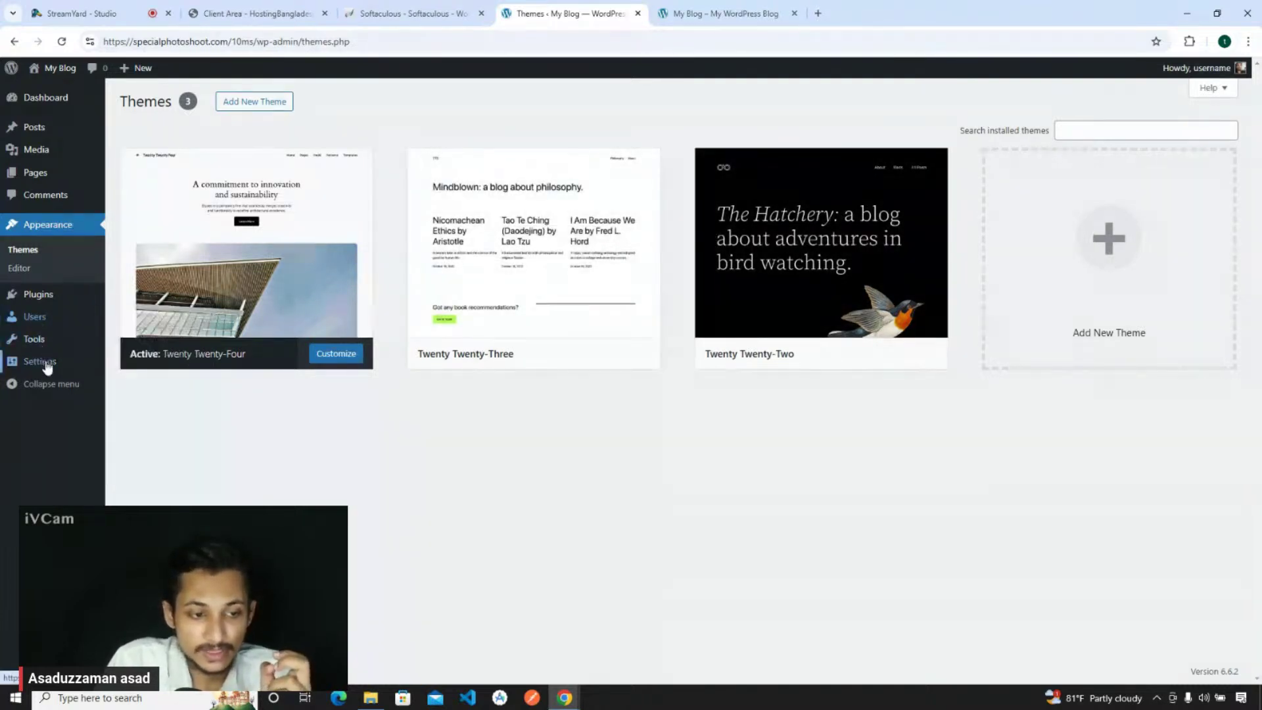
{"action": "left_click", "coordinate": [153, 460]}
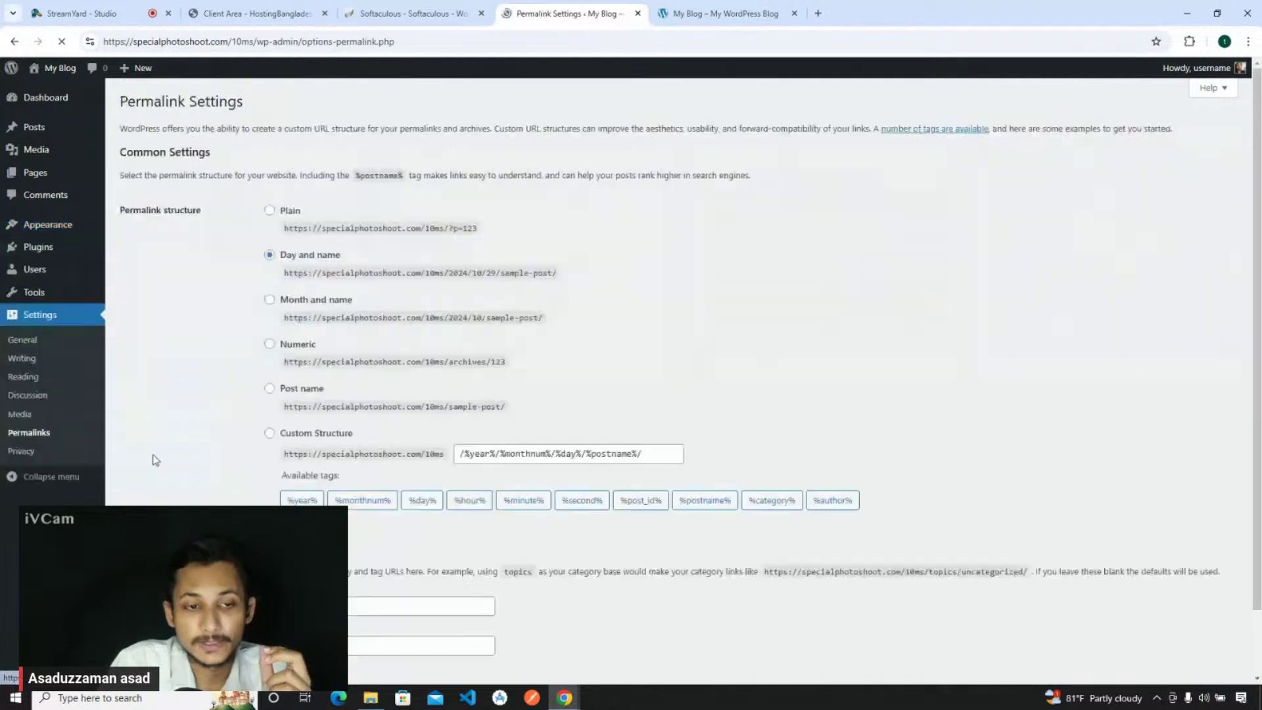
{"action": "left_click", "coordinate": [304, 390]}
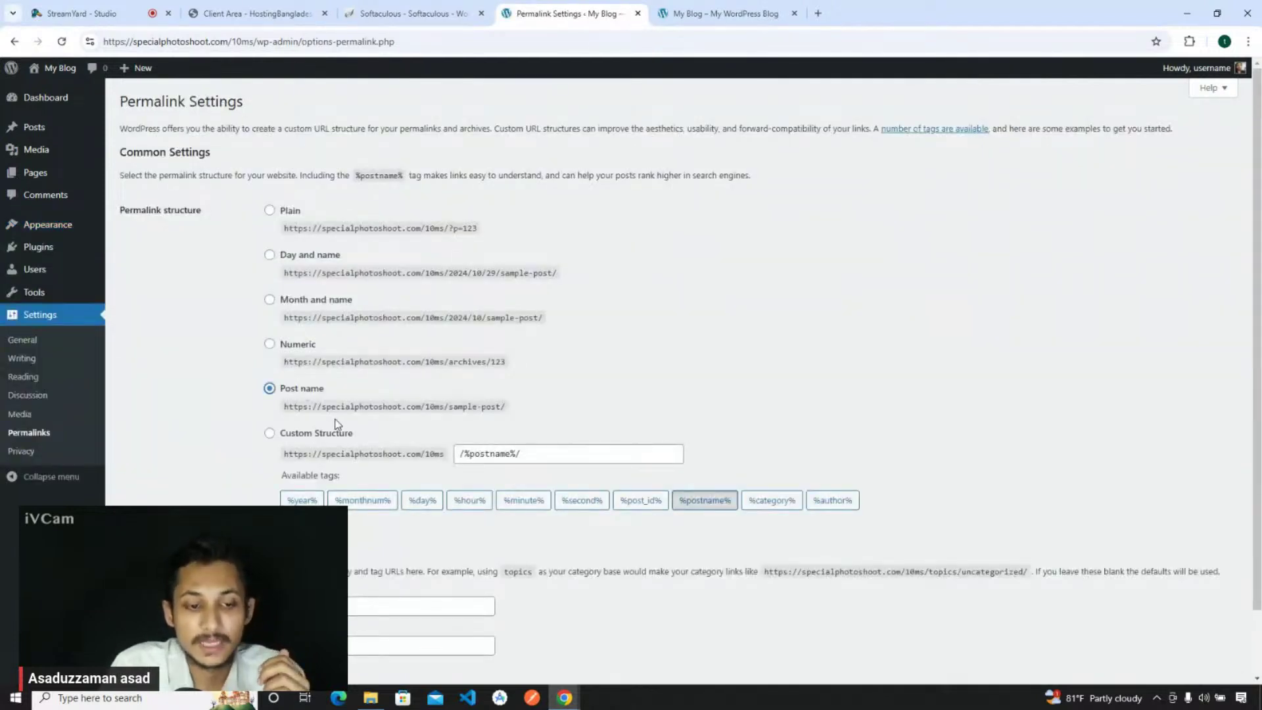
{"action": "scroll", "coordinate": [336, 424], "scroll_direction": "down", "scroll_amount": 1}
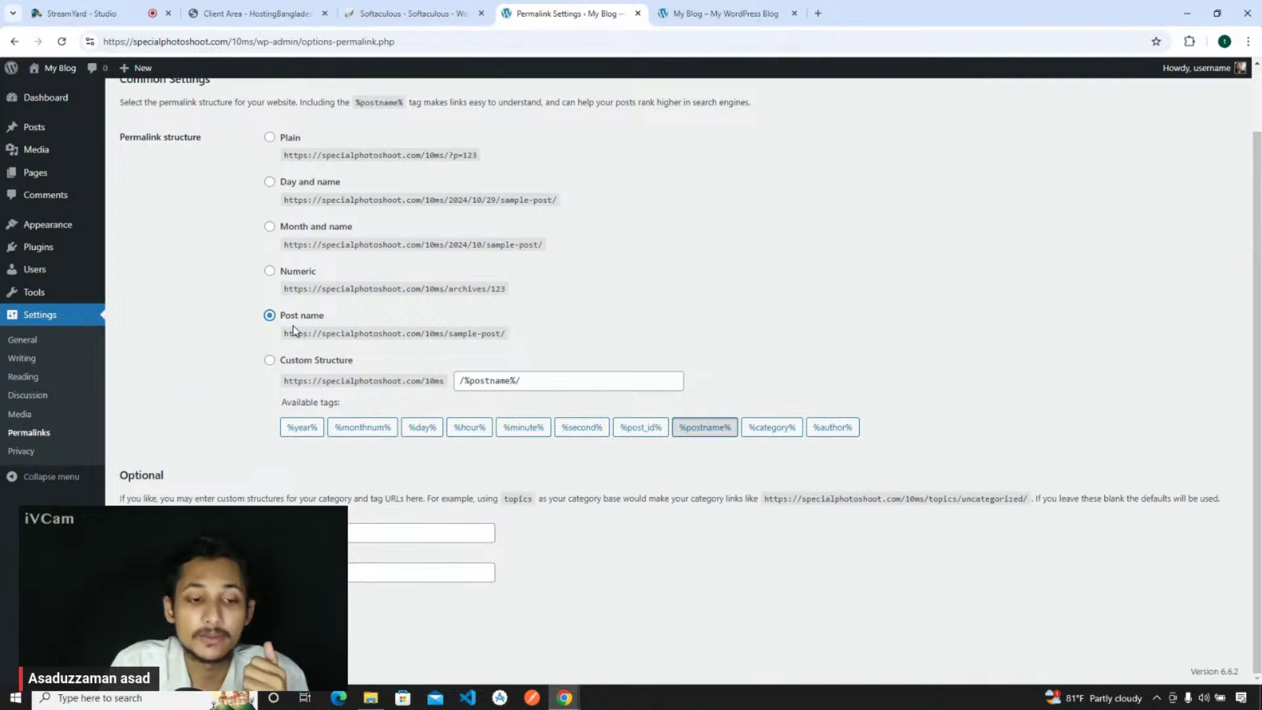
{"action": "scroll", "coordinate": [295, 325], "scroll_direction": "up", "scroll_amount": 1}
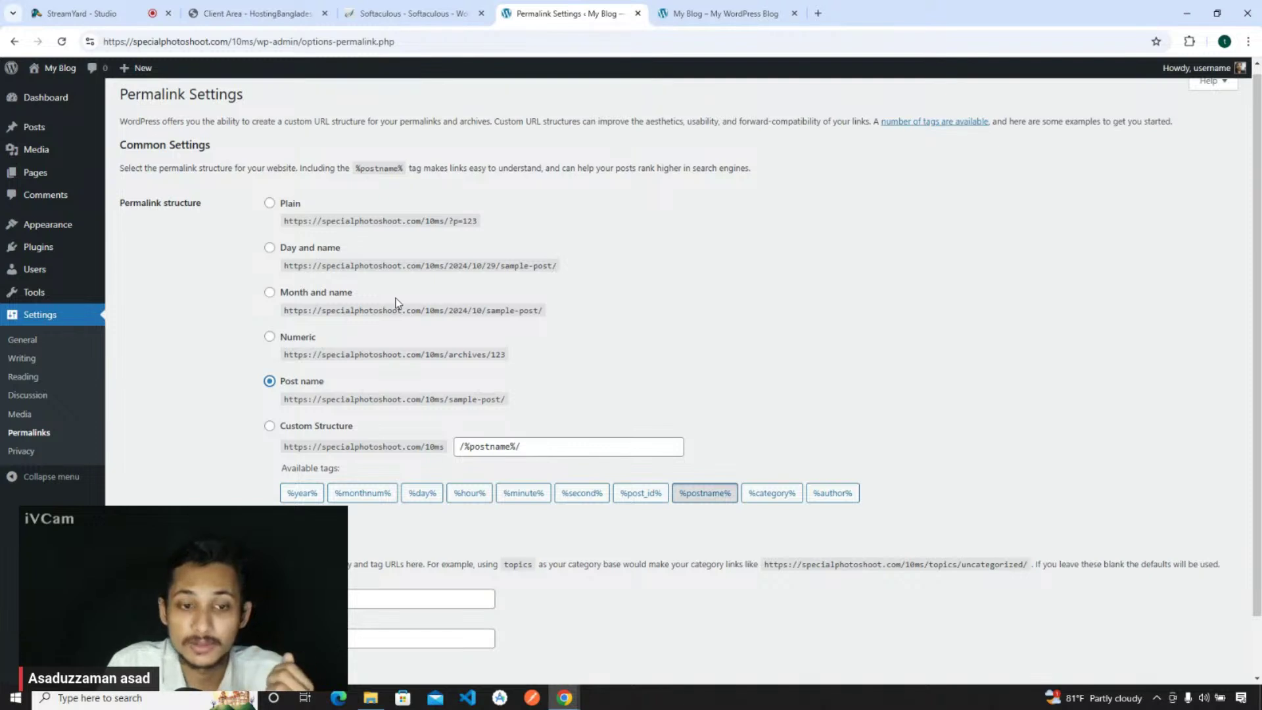
{"action": "scroll", "coordinate": [396, 303], "scroll_direction": "down", "scroll_amount": 1}
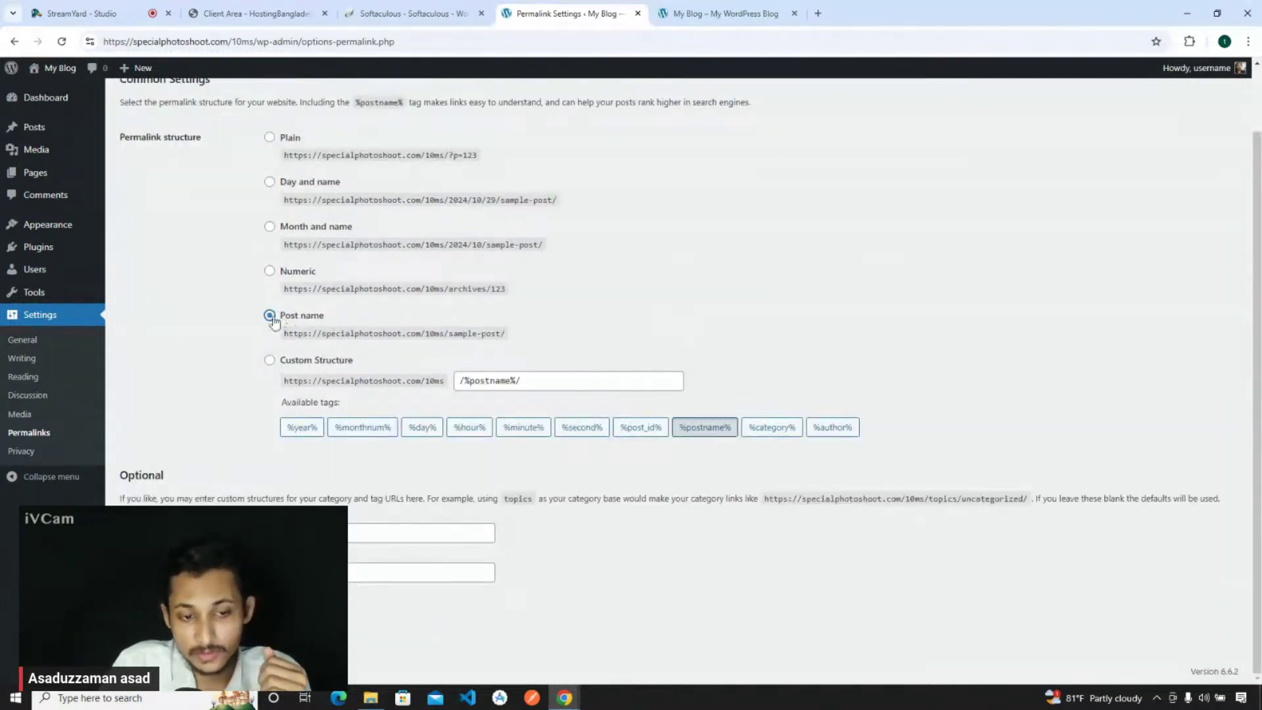
{"action": "scroll", "coordinate": [275, 322], "scroll_direction": "up", "scroll_amount": 1}
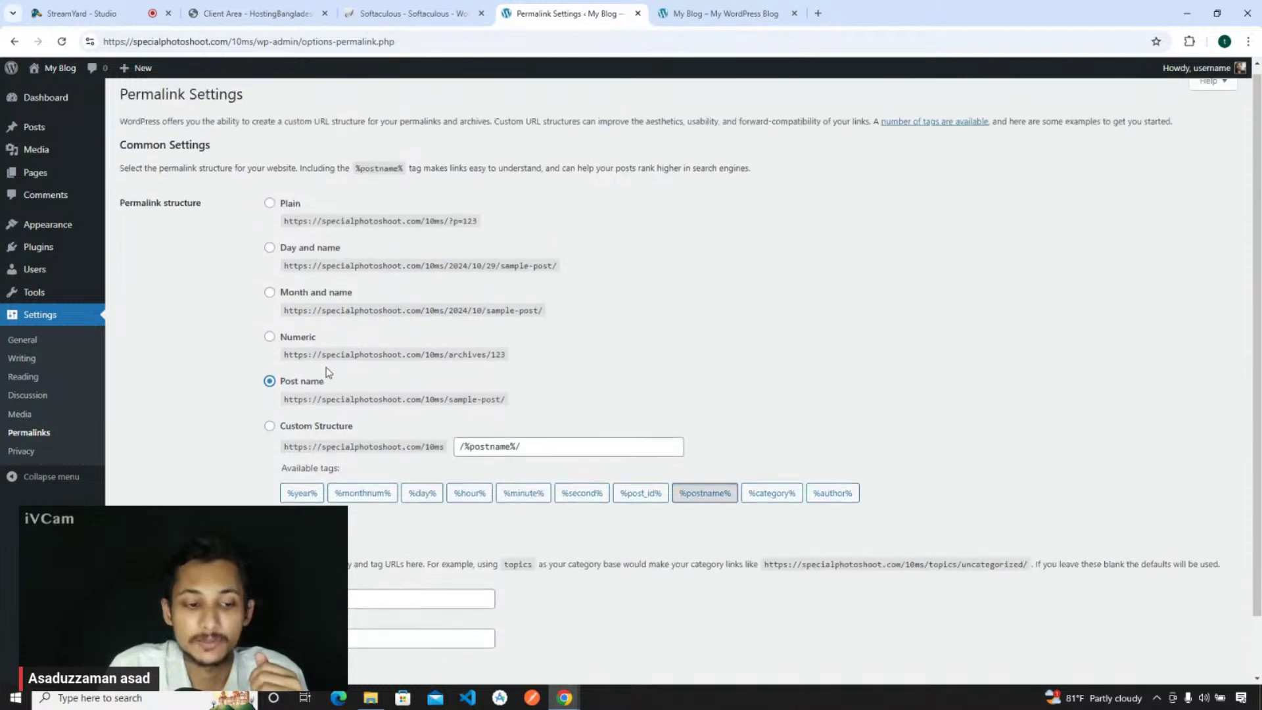
{"action": "scroll", "coordinate": [325, 366], "scroll_direction": "down", "scroll_amount": 1}
{"action": "scroll", "coordinate": [325, 368], "scroll_direction": "down", "scroll_amount": 1}
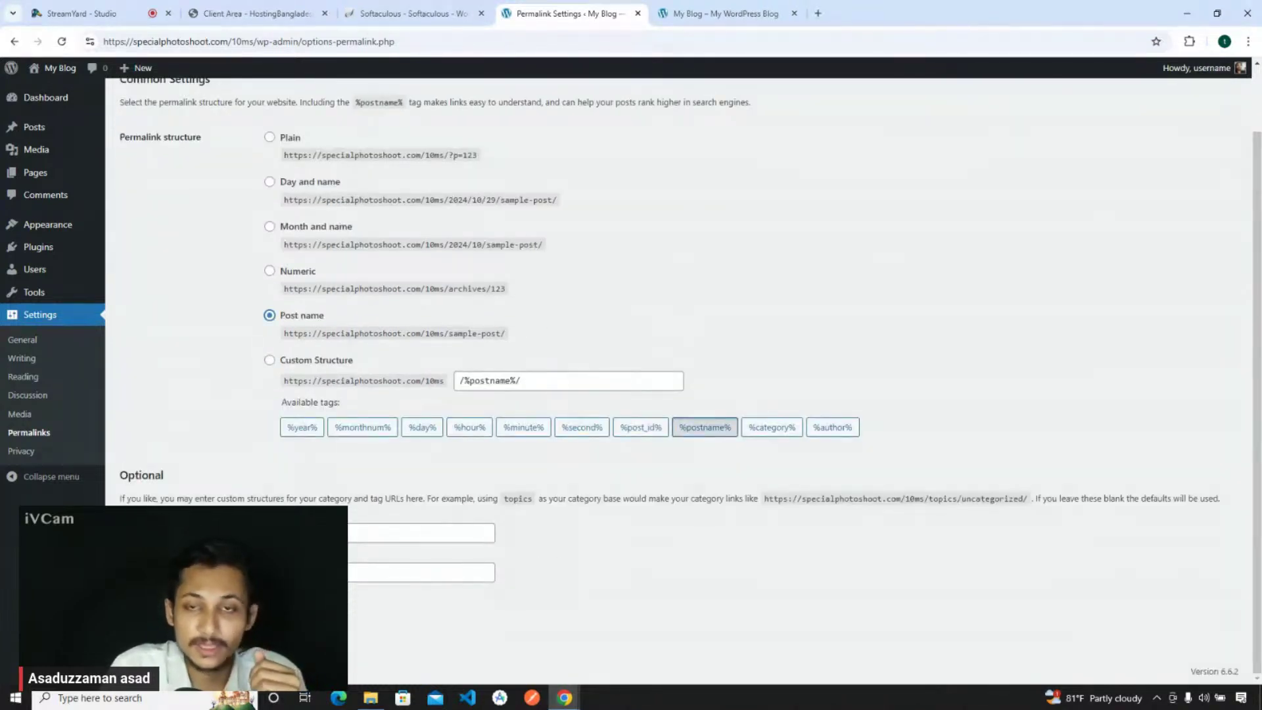
{"action": "mouse_move", "coordinate": [106, 288]}
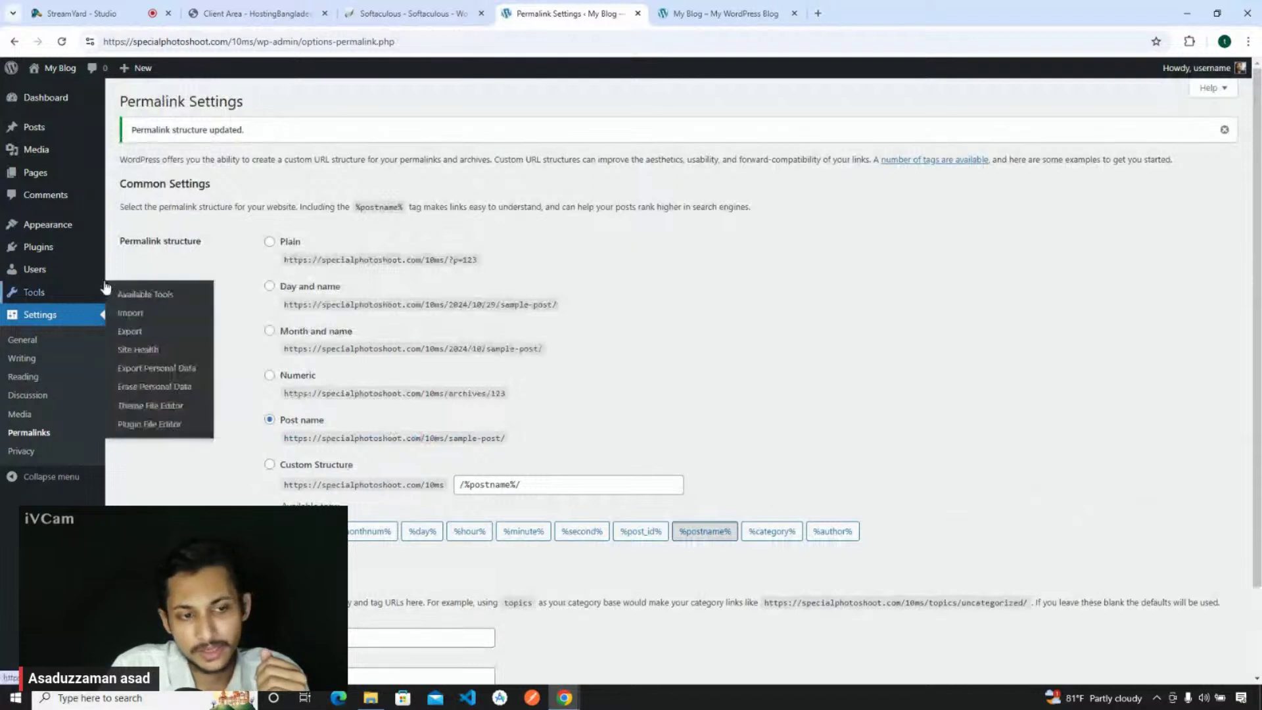
{"action": "mouse_move", "coordinate": [47, 235]}
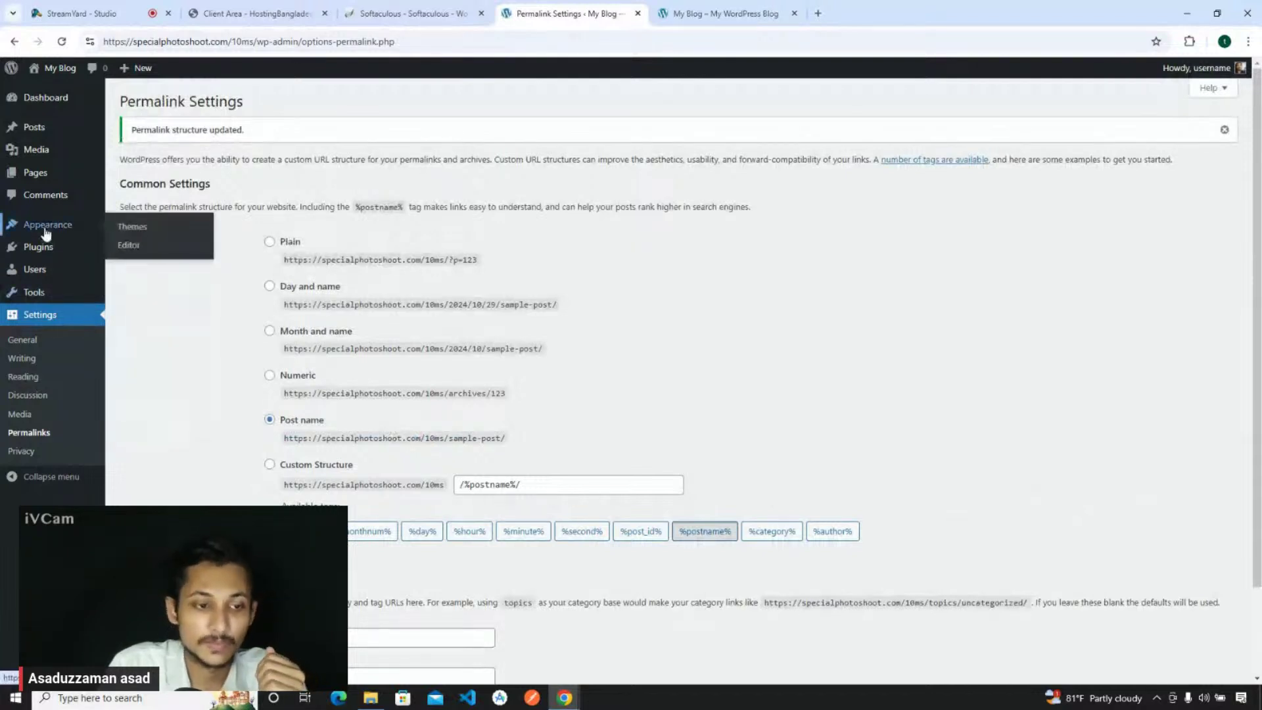
- Search the theme directory for 'newscard', then install and activate the NewsCard theme
{"action": "left_click", "coordinate": [46, 230]}
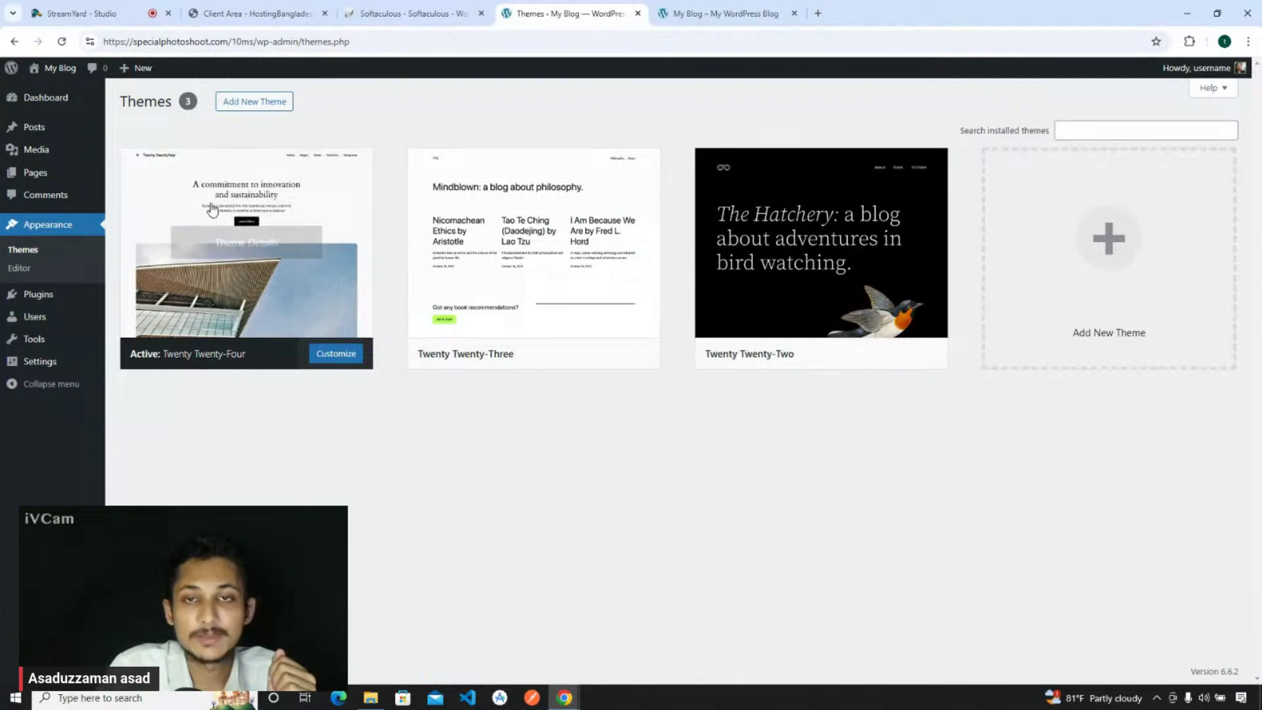
{"action": "left_click", "coordinate": [265, 103]}
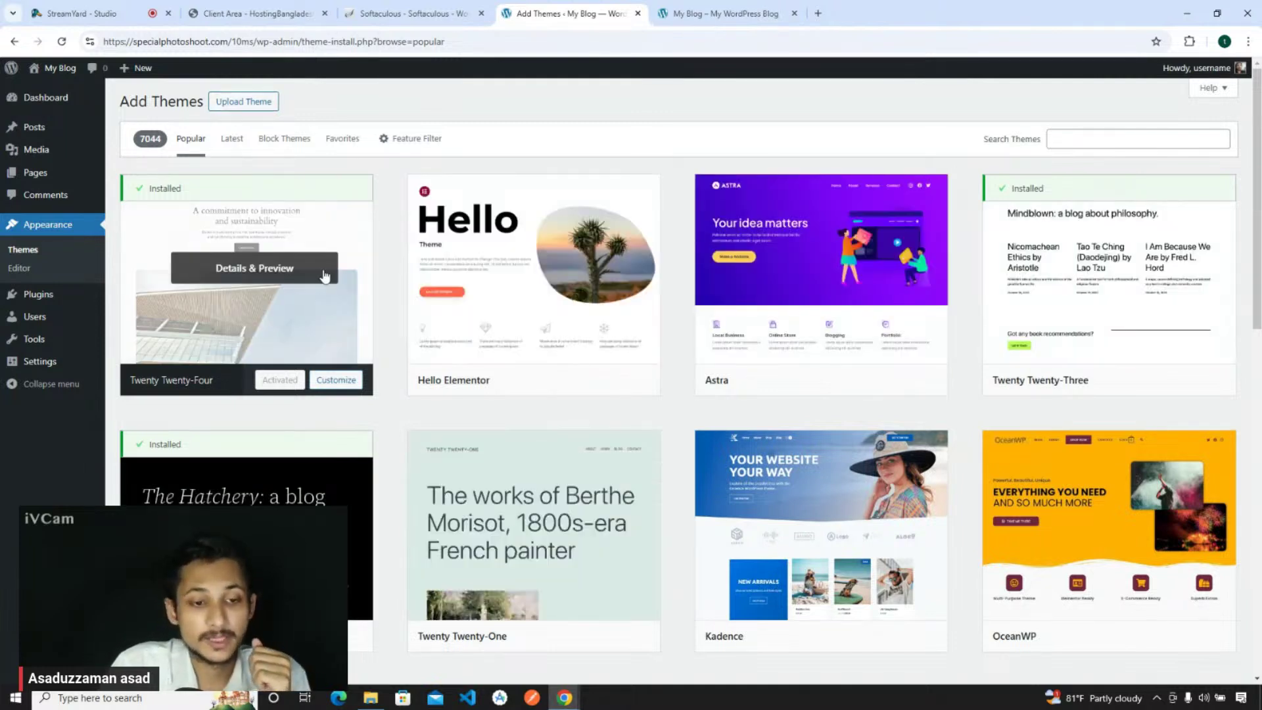
{"action": "mouse_move", "coordinate": [823, 318]}
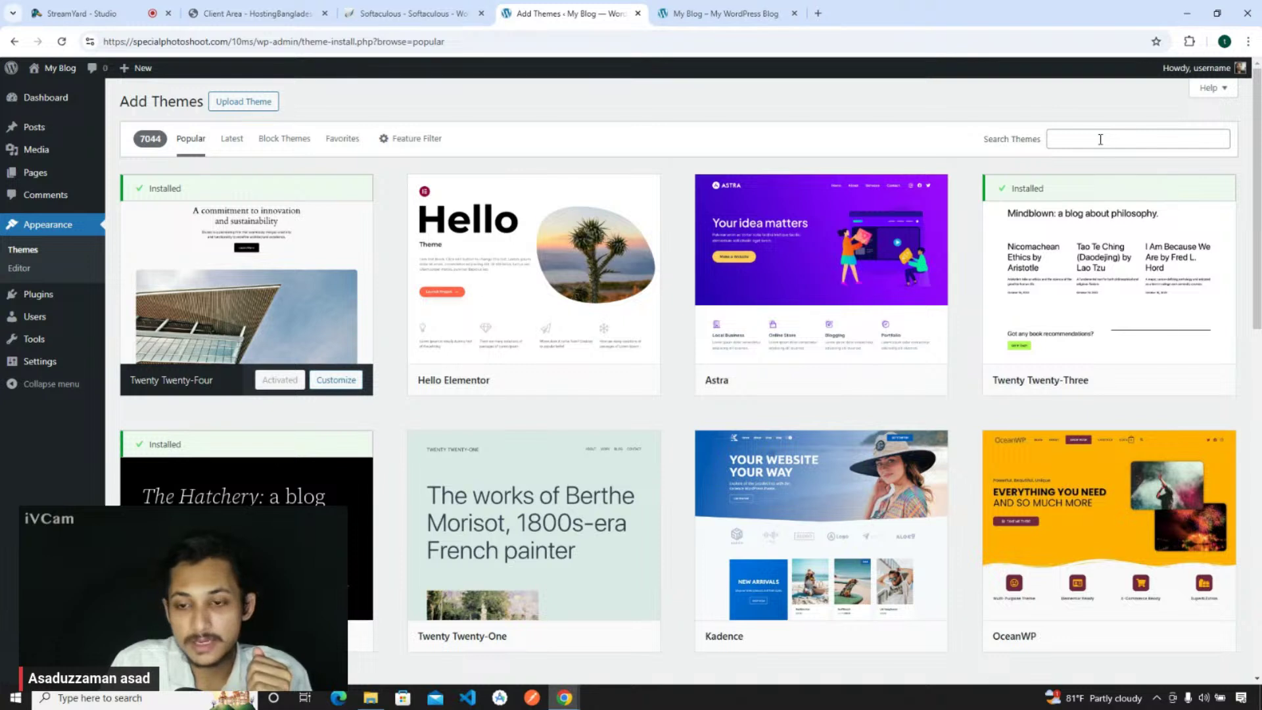
{"action": "left_click", "coordinate": [1073, 138]}
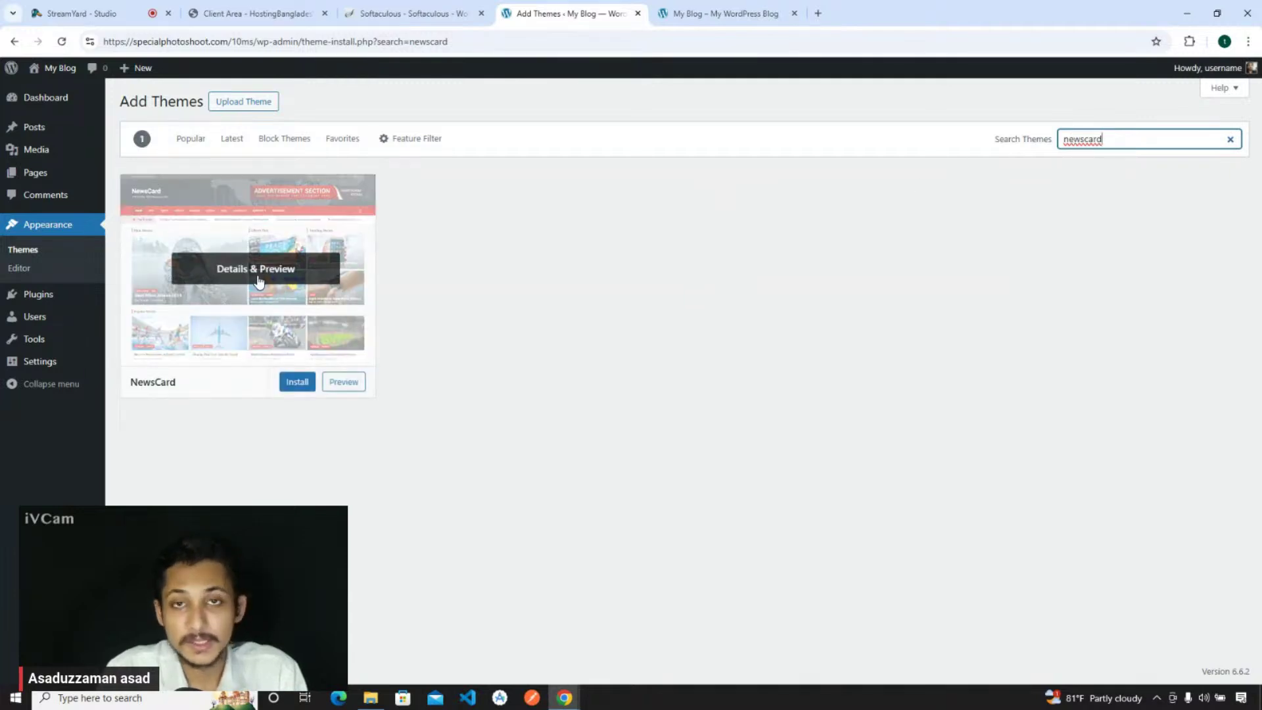
{"action": "left_click", "coordinate": [297, 381]}
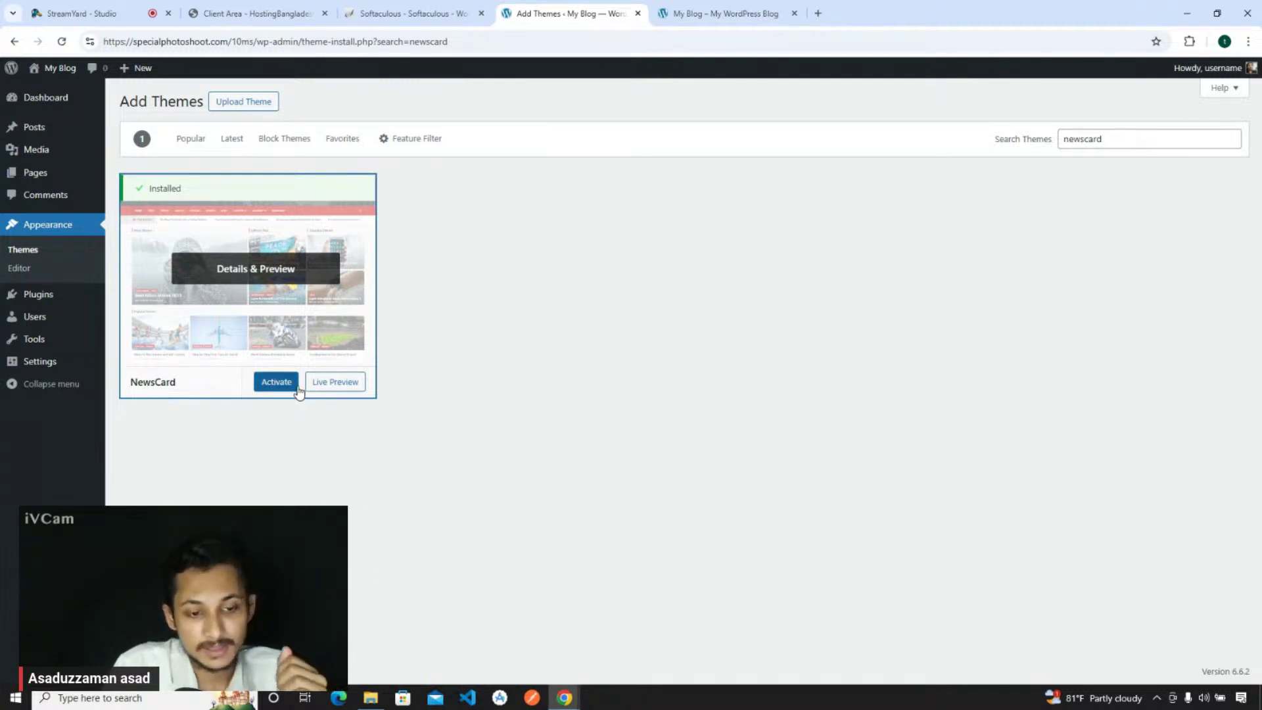
{"action": "left_click", "coordinate": [274, 387]}
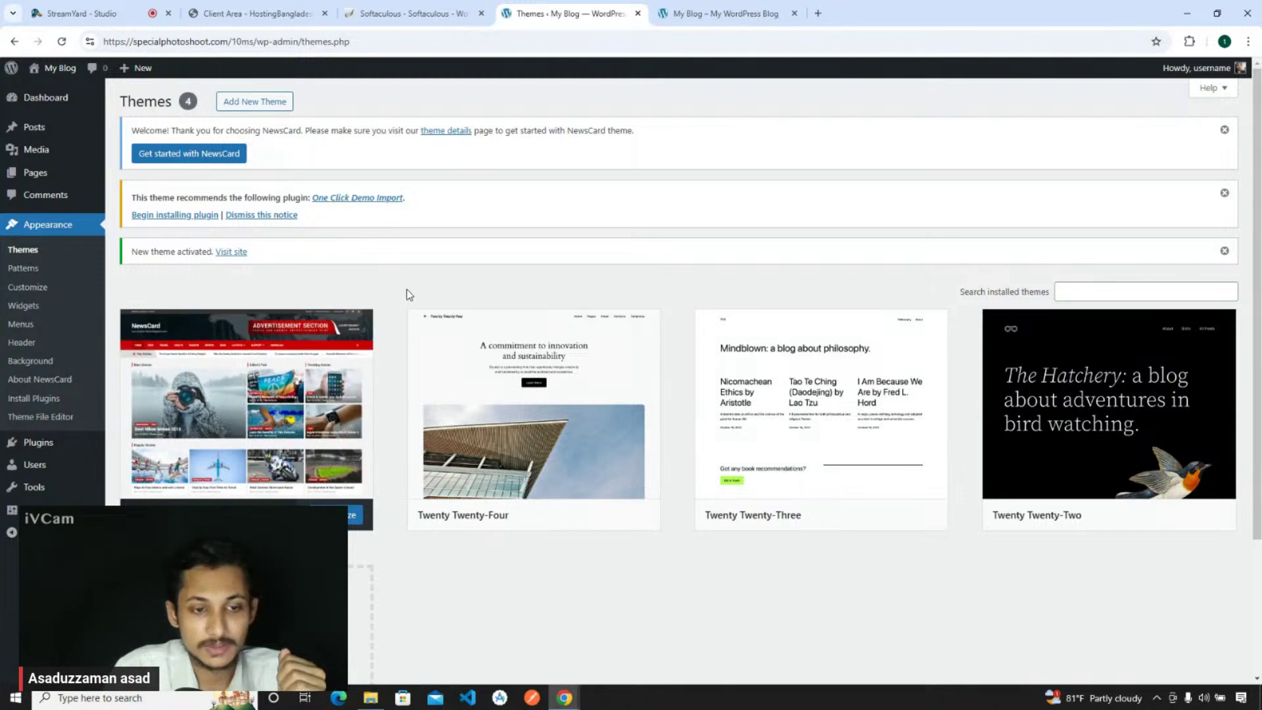
- Bulk-install the recommended One Click Demo Import plugin, then activate it
{"action": "left_click", "coordinate": [158, 220]}
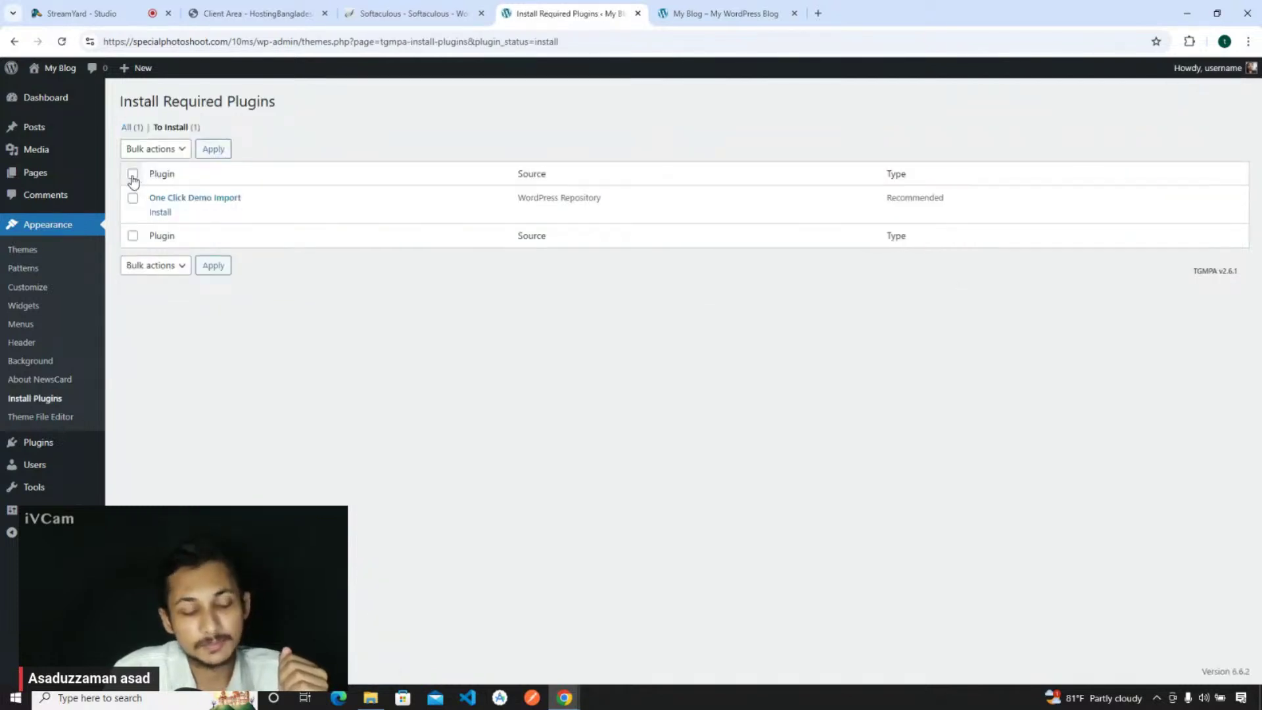
{"action": "left_click", "coordinate": [156, 150]}
{"action": "left_click", "coordinate": [157, 184]}
{"action": "left_click", "coordinate": [211, 150]}
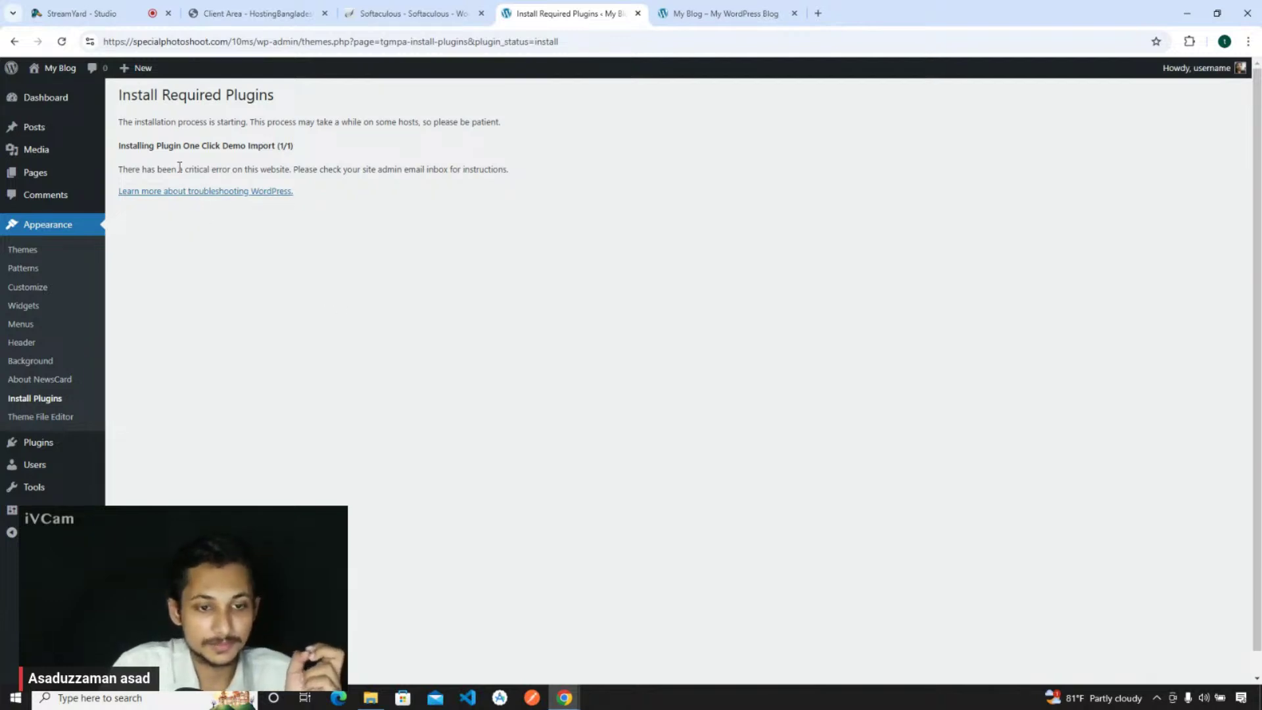
{"action": "left_click", "coordinate": [49, 407]}
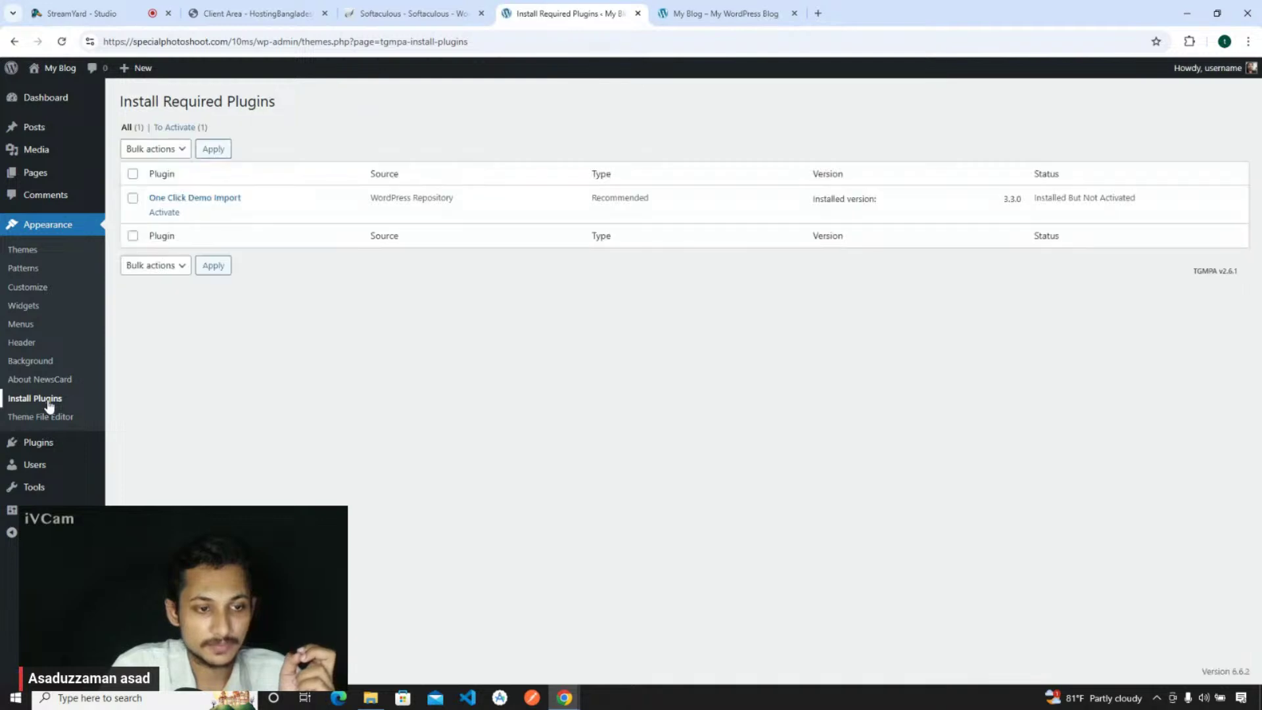
{"action": "left_click", "coordinate": [161, 212]}
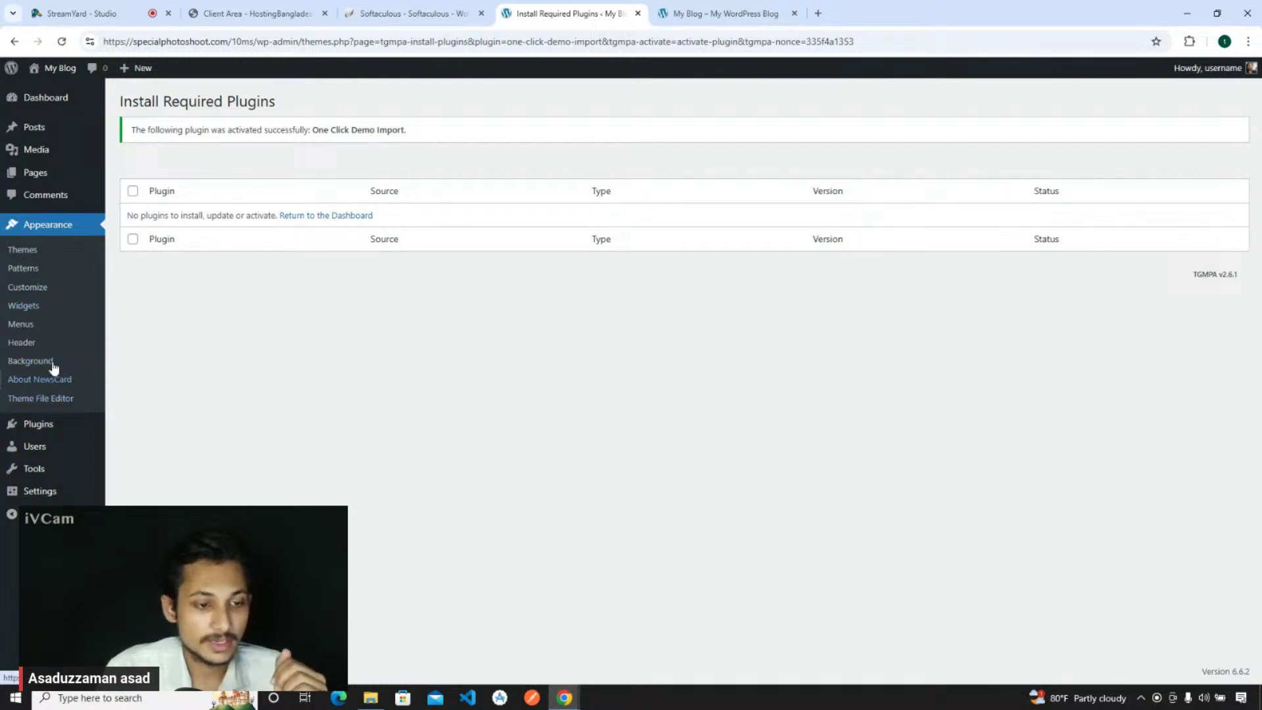
- Delete the Twenty Twenty-Four, Twenty Twenty-Three and Twenty Twenty-Two themes, leaving only NewsCard
{"action": "left_click", "coordinate": [42, 251]}
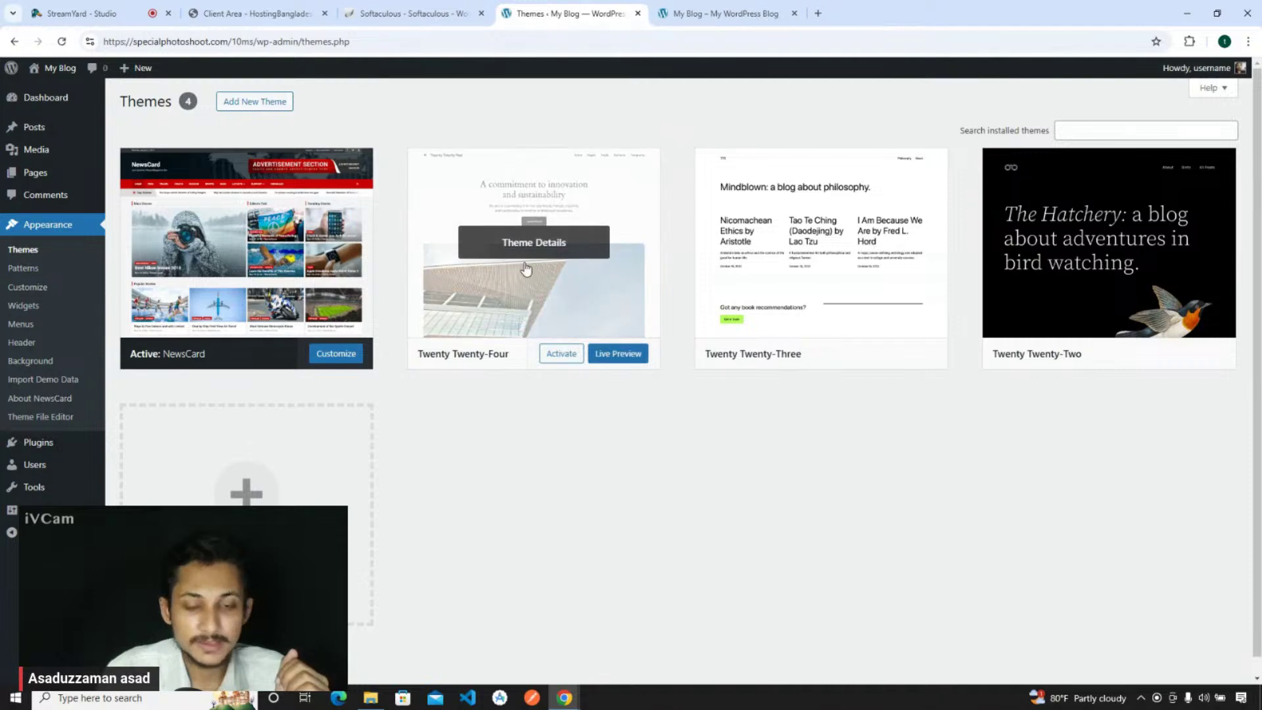
{"action": "left_click", "coordinate": [574, 245]}
{"action": "left_click", "coordinate": [706, 649]}
{"action": "left_click", "coordinate": [690, 151]}
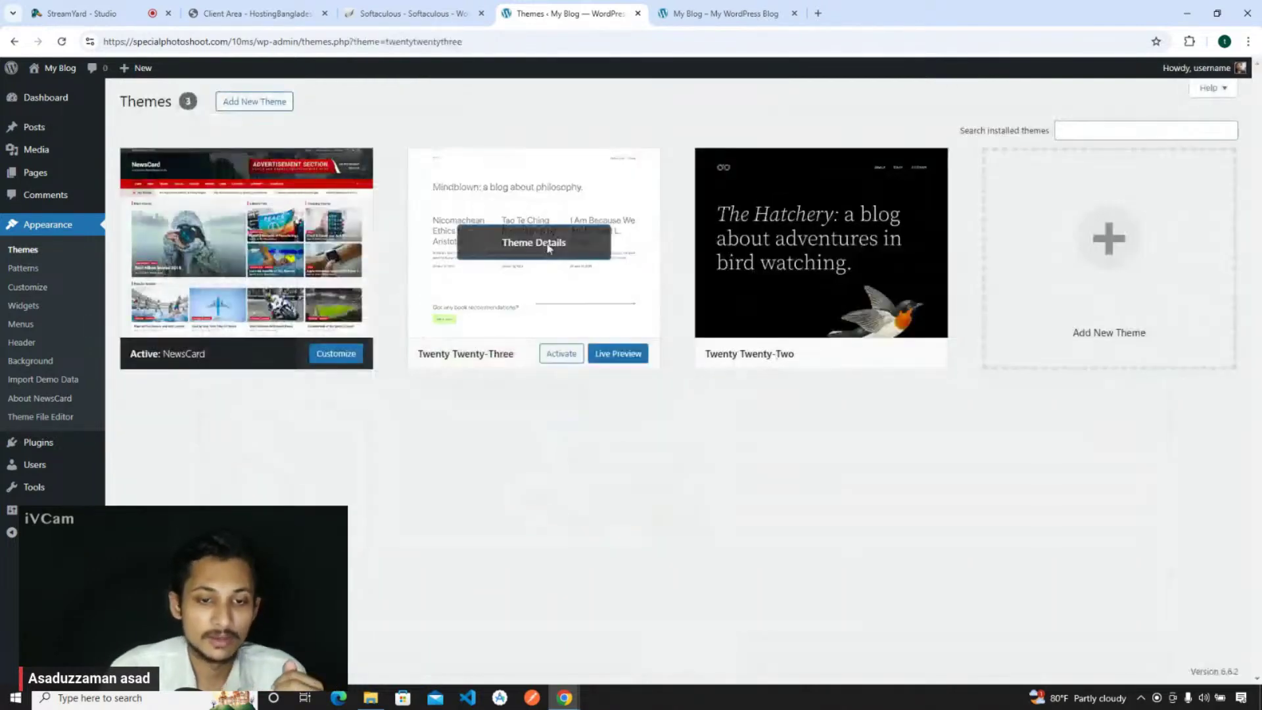
{"action": "left_click", "coordinate": [571, 296]}
{"action": "left_click", "coordinate": [707, 648]}
{"action": "left_click", "coordinate": [690, 146]}
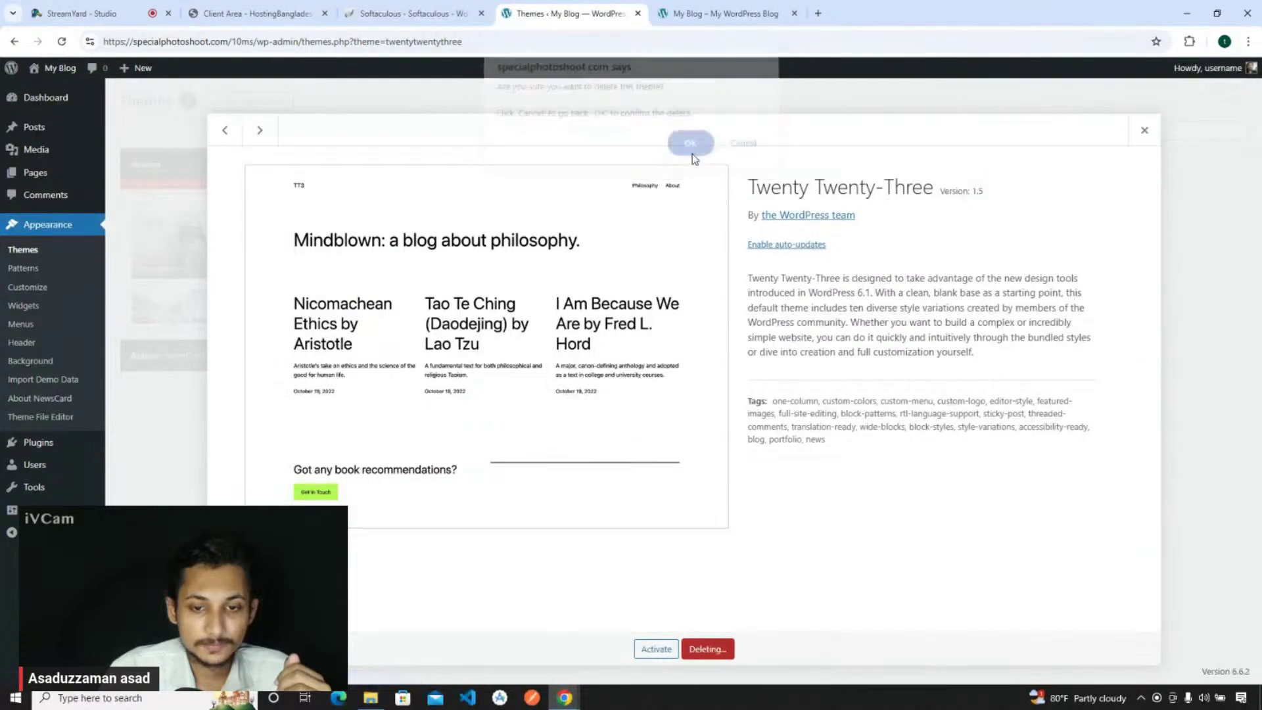
{"action": "left_click", "coordinate": [523, 244]}
{"action": "left_click", "coordinate": [707, 649]}
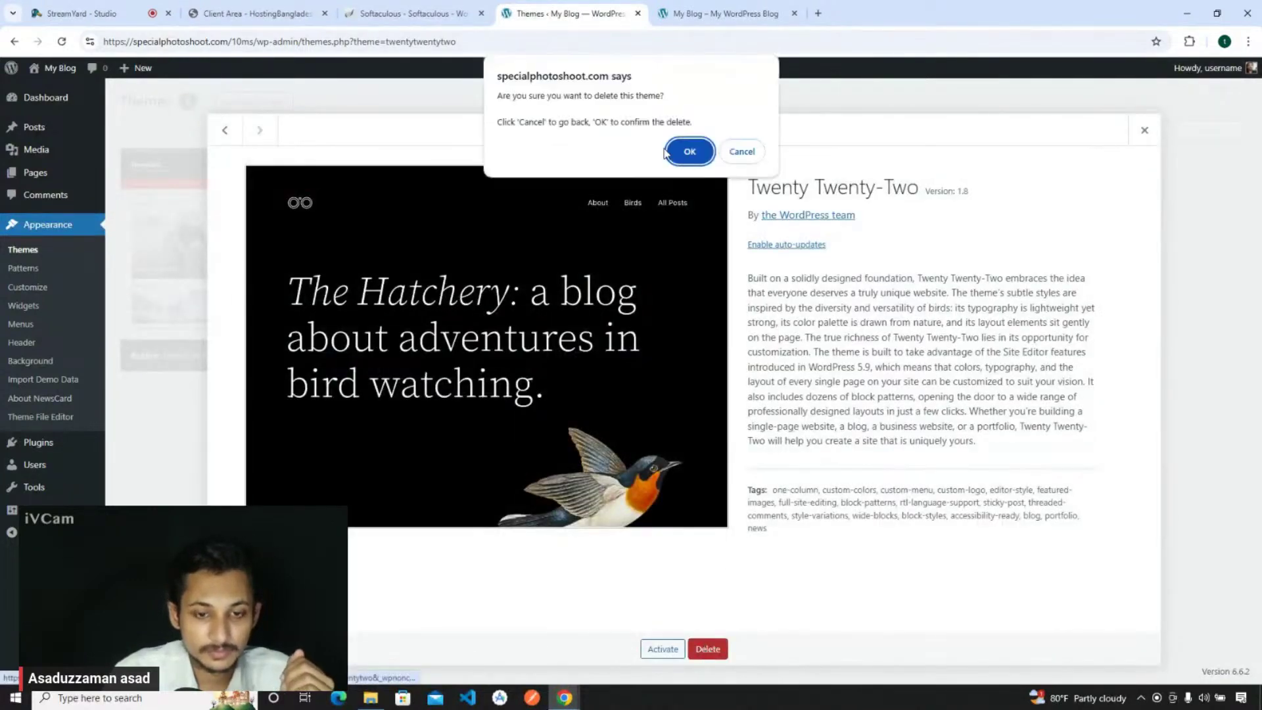
{"action": "left_click", "coordinate": [689, 151]}
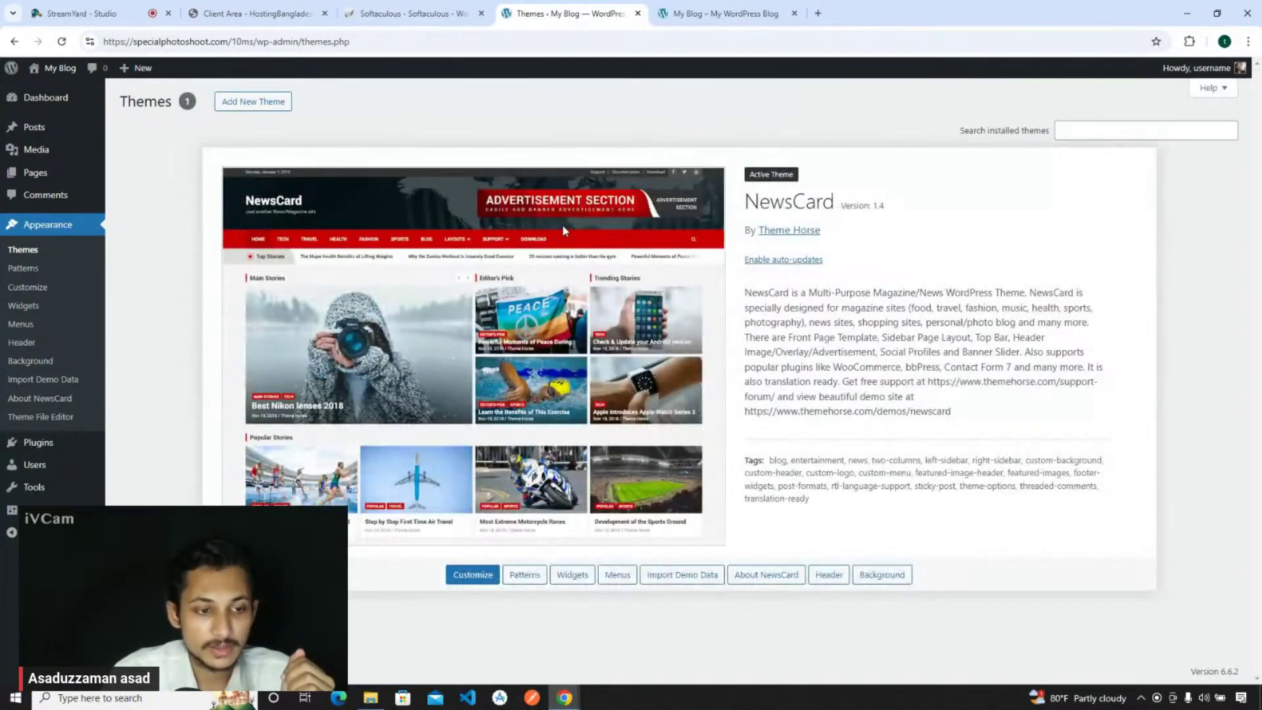
- Open Appearance > Import Demo Data and scroll through its manual demo import options
{"action": "left_click", "coordinate": [52, 380]}
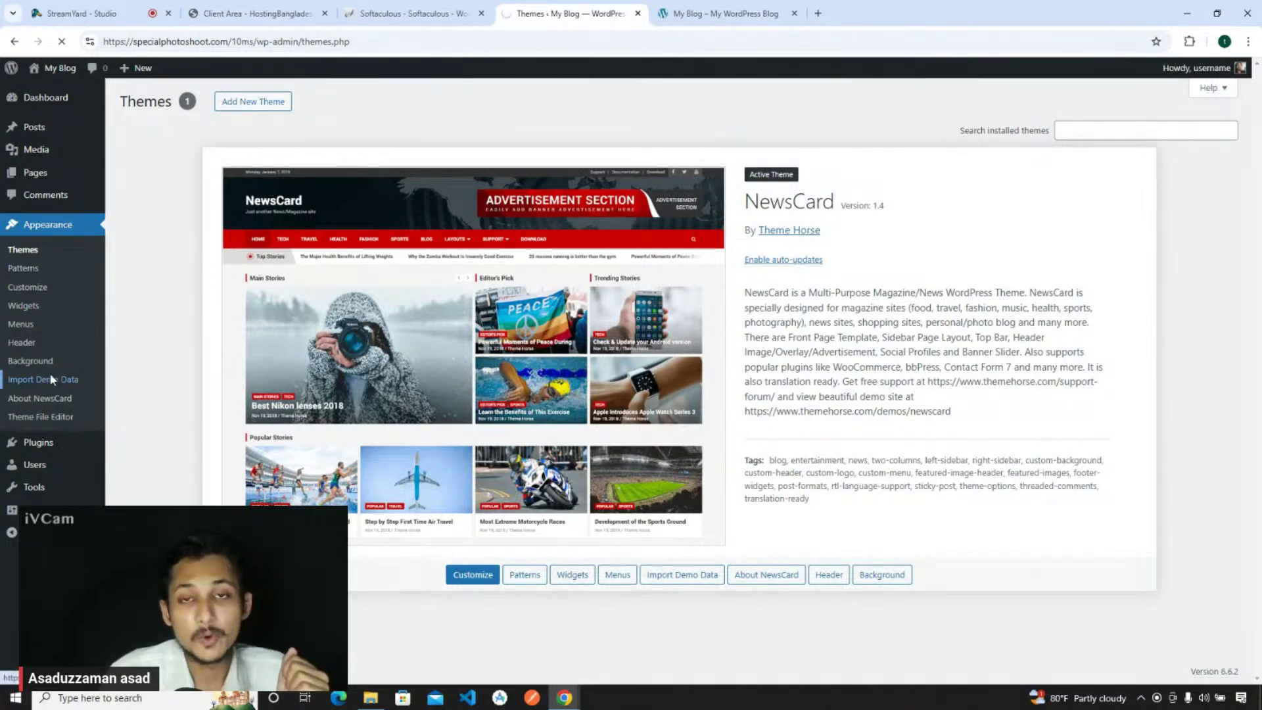
{"action": "scroll", "coordinate": [478, 283], "scroll_direction": "down", "scroll_amount": 1}
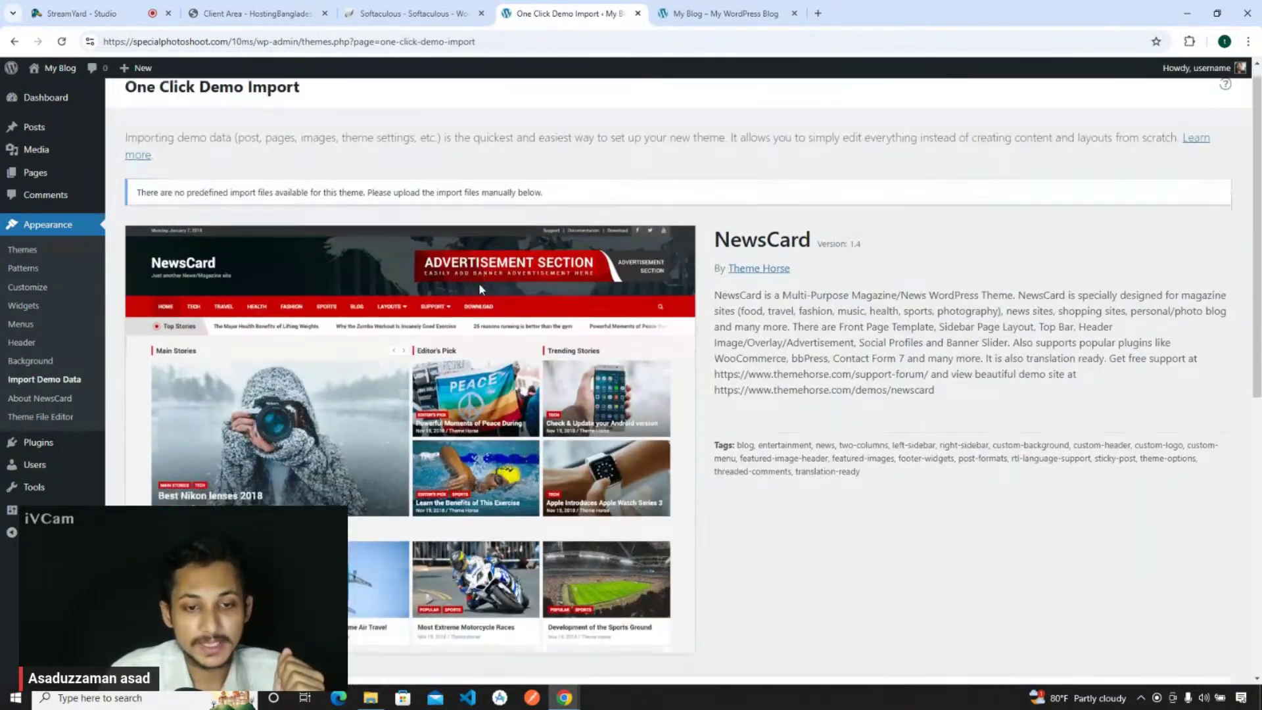
{"action": "scroll", "coordinate": [478, 282], "scroll_direction": "down", "scroll_amount": 8}
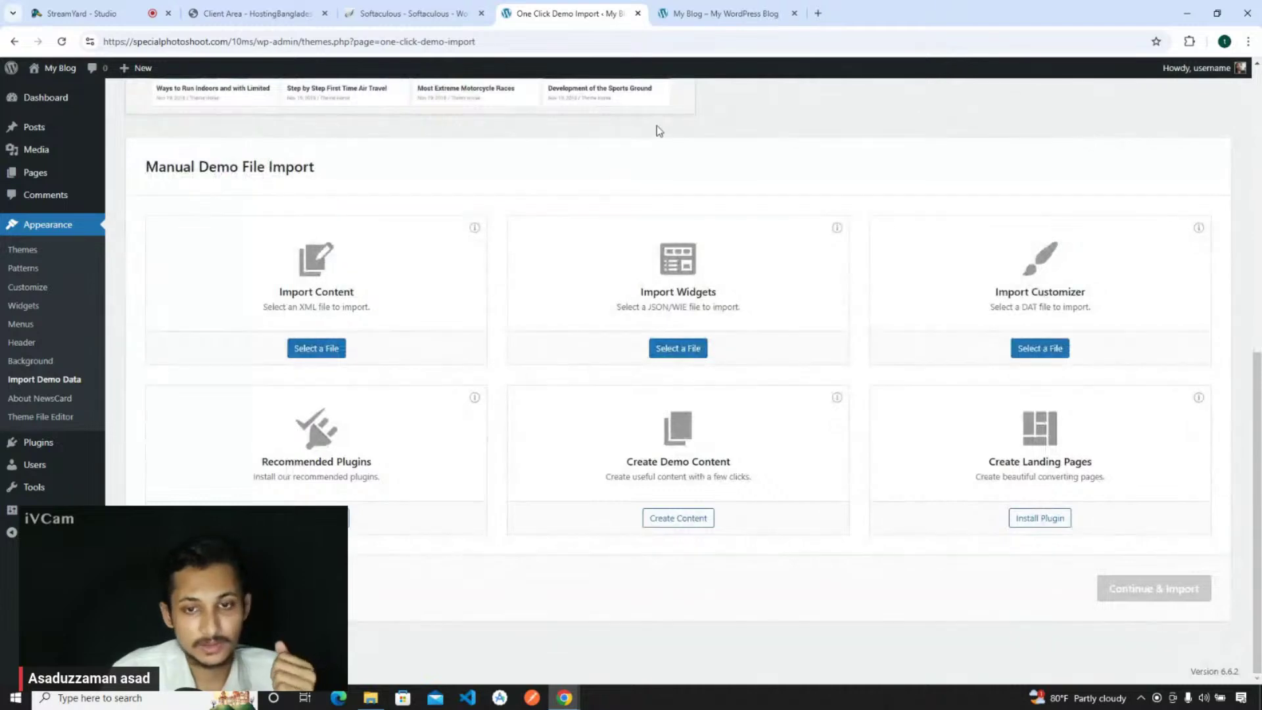
{"action": "scroll", "coordinate": [640, 166], "scroll_direction": "up", "scroll_amount": 4}
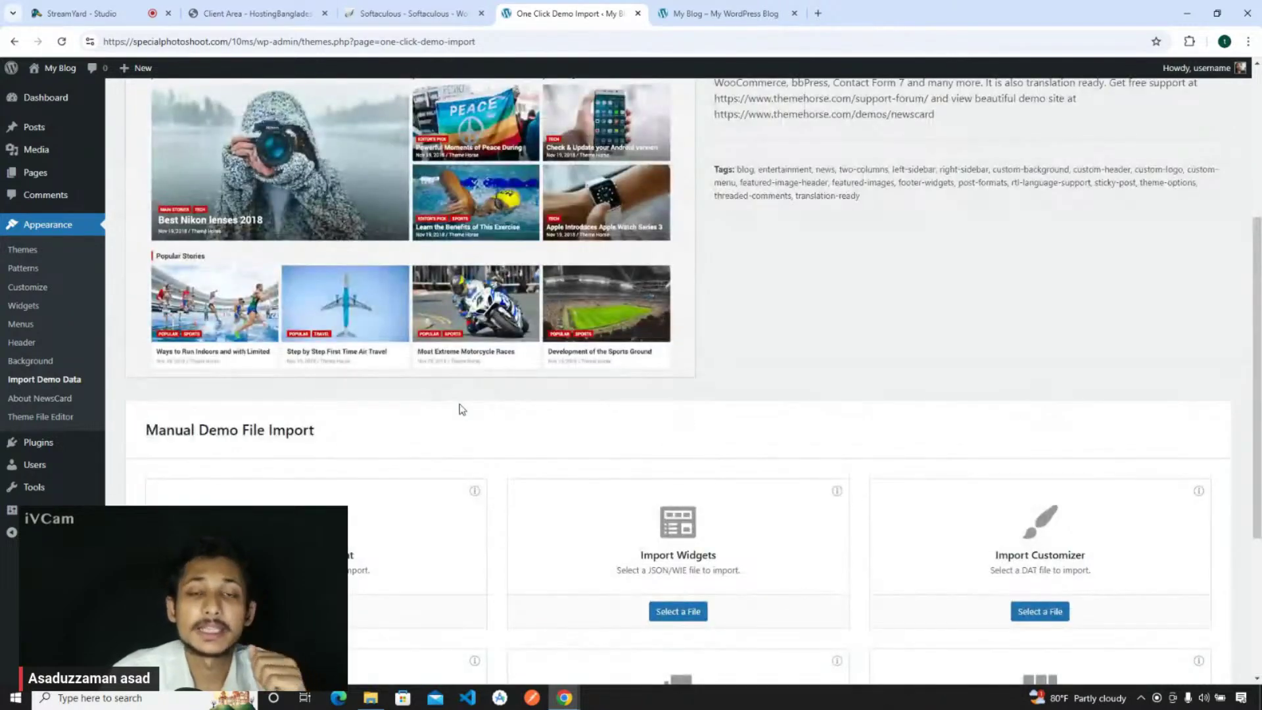
{"action": "scroll", "coordinate": [462, 409], "scroll_direction": "up", "scroll_amount": 5}
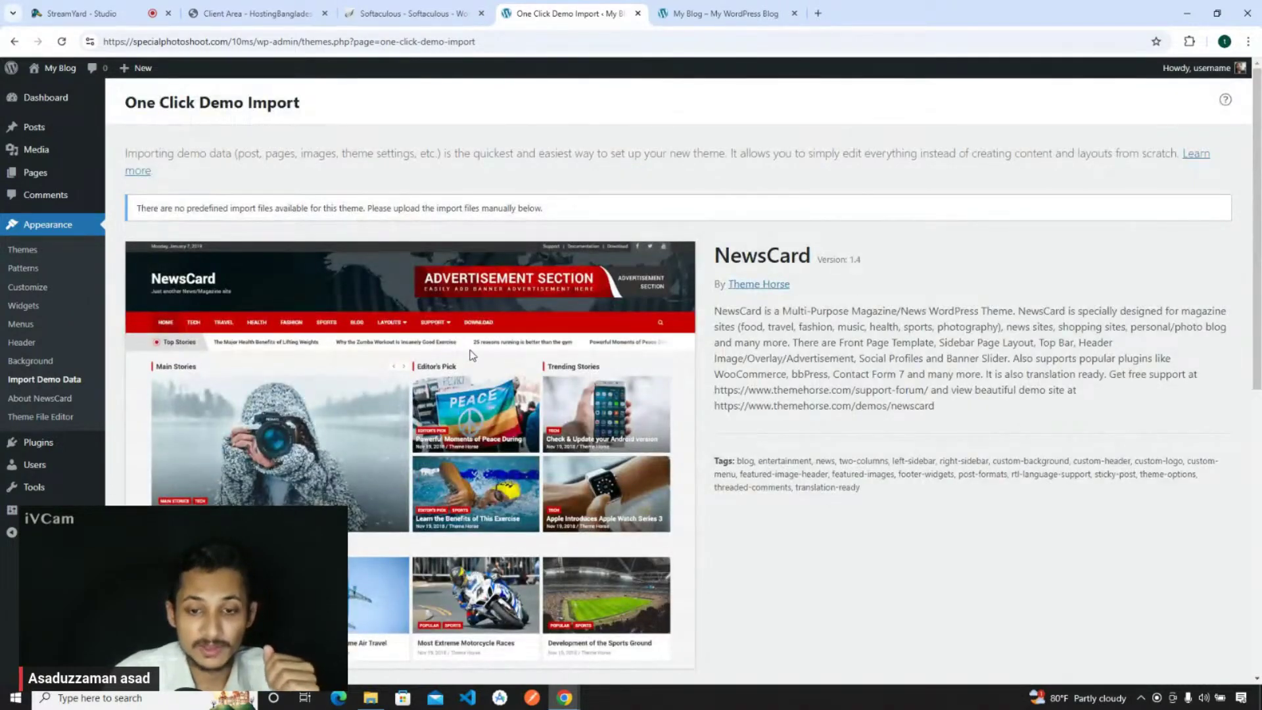
{"action": "scroll", "coordinate": [458, 327], "scroll_direction": "down", "scroll_amount": 4}
{"action": "scroll", "coordinate": [456, 326], "scroll_direction": "down", "scroll_amount": 4}
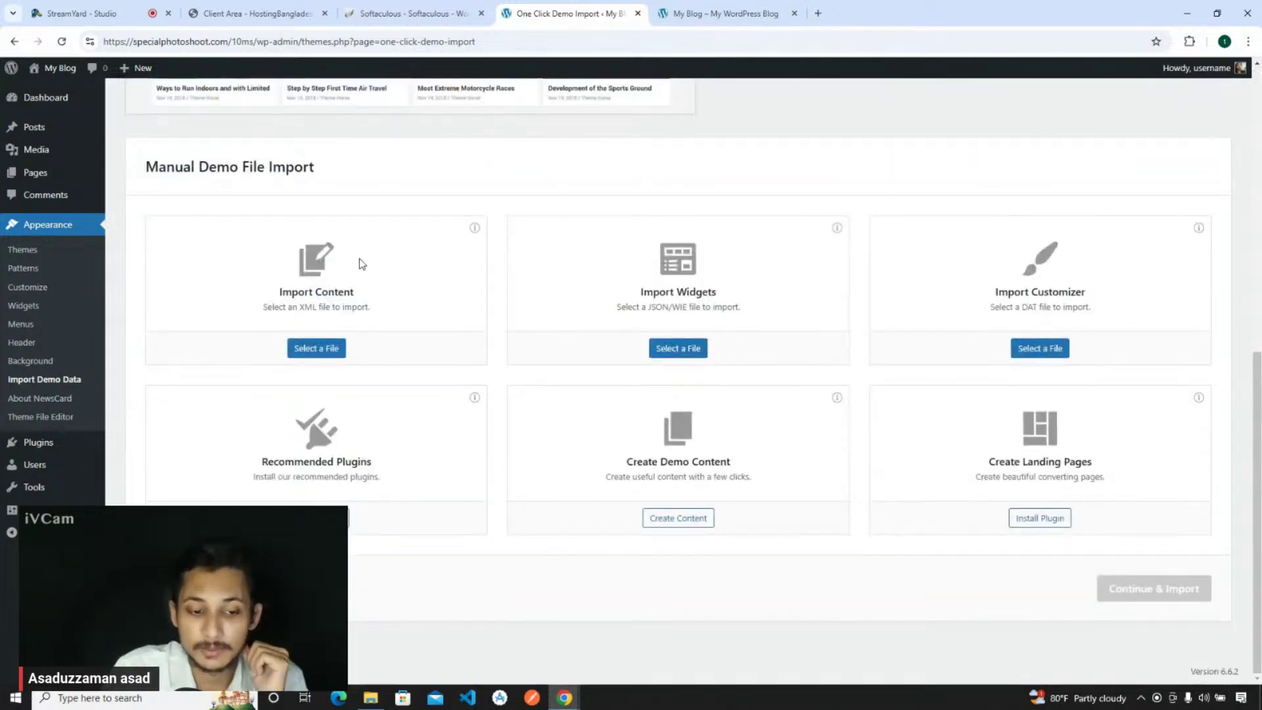
{"action": "scroll", "coordinate": [360, 263], "scroll_direction": "up", "scroll_amount": 8}
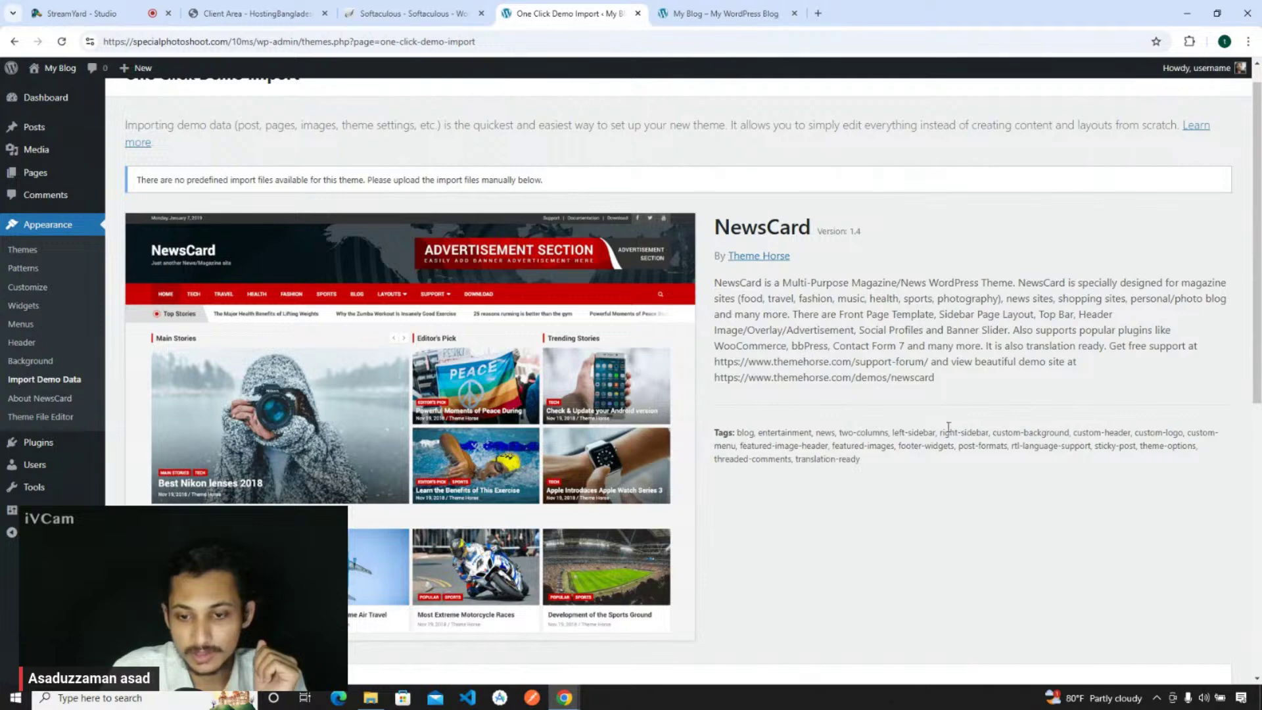
{"action": "scroll", "coordinate": [231, 451], "scroll_direction": "down", "scroll_amount": 5}
{"action": "scroll", "coordinate": [698, 392], "scroll_direction": "down", "scroll_amount": 2}
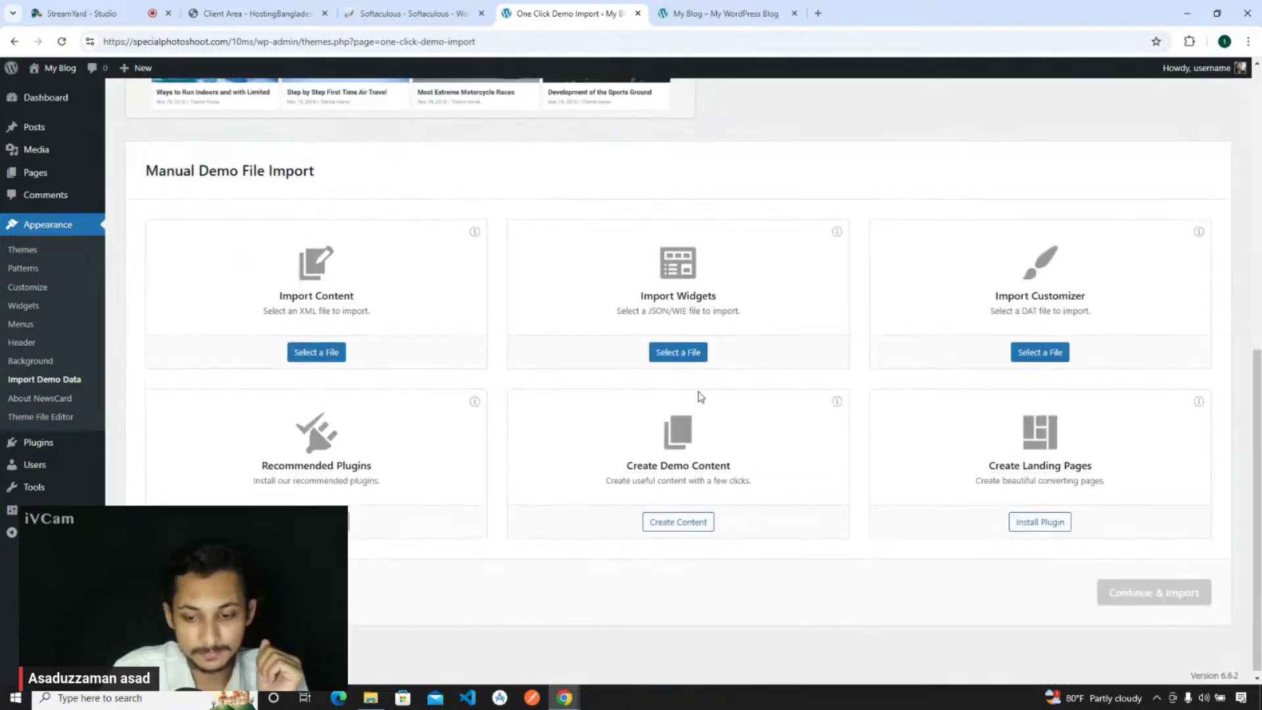
{"action": "scroll", "coordinate": [698, 392], "scroll_direction": "up", "scroll_amount": 5}
{"action": "scroll", "coordinate": [760, 323], "scroll_direction": "up", "scroll_amount": 2}
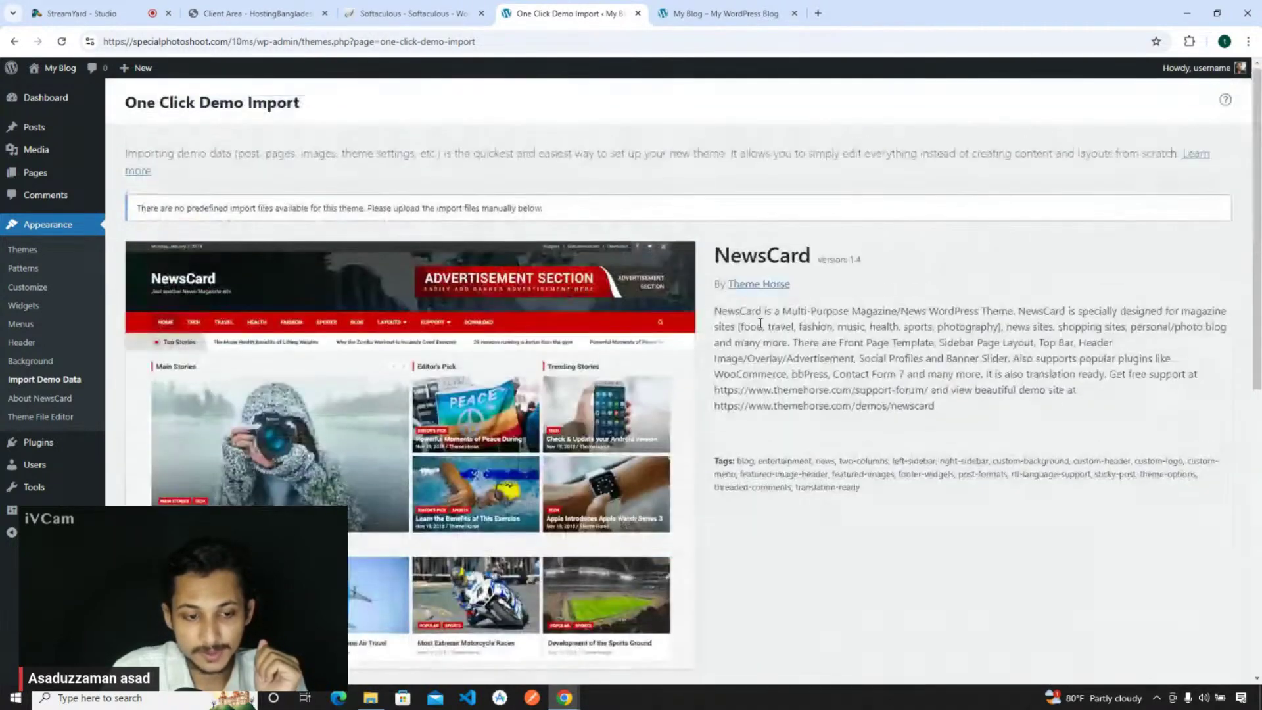
- Open the NewsCard demo site address from the import page in a new tab
{"action": "left_click_drag", "start_coordinate": [935, 407], "coordinate": [714, 406]}
{"action": "right_click", "coordinate": [714, 406]}
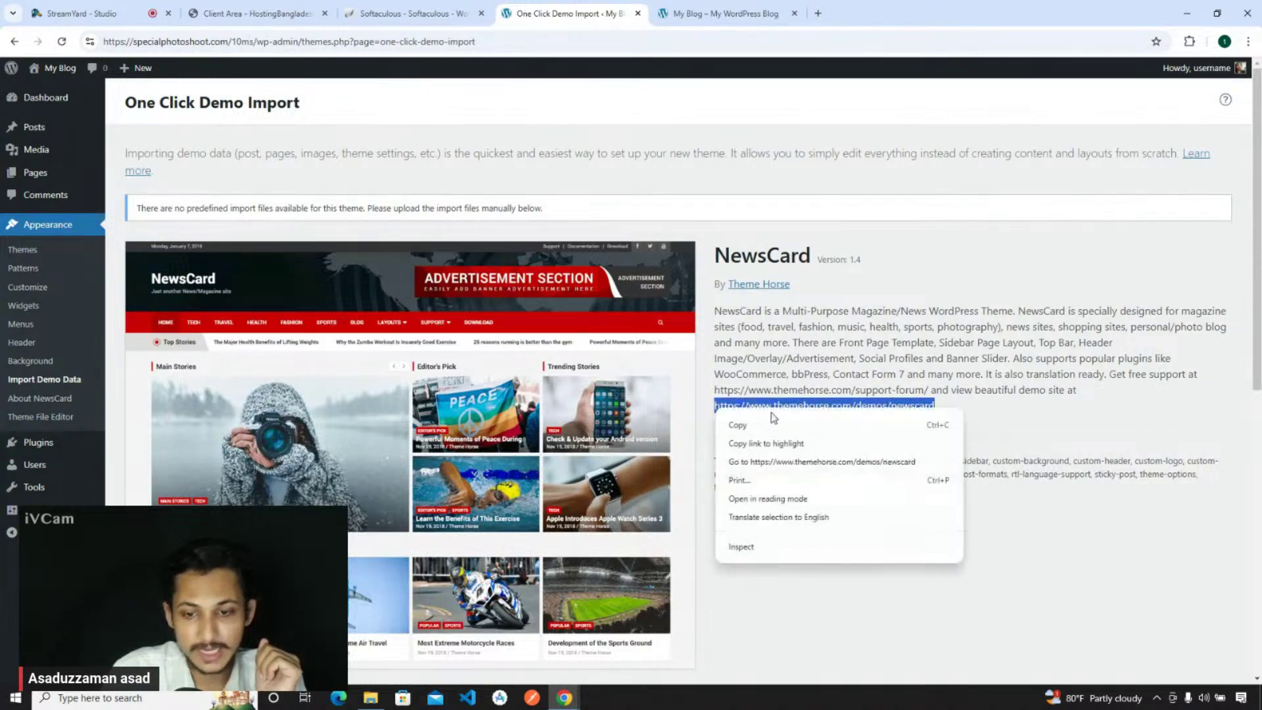
{"action": "key", "text": "Escape"}
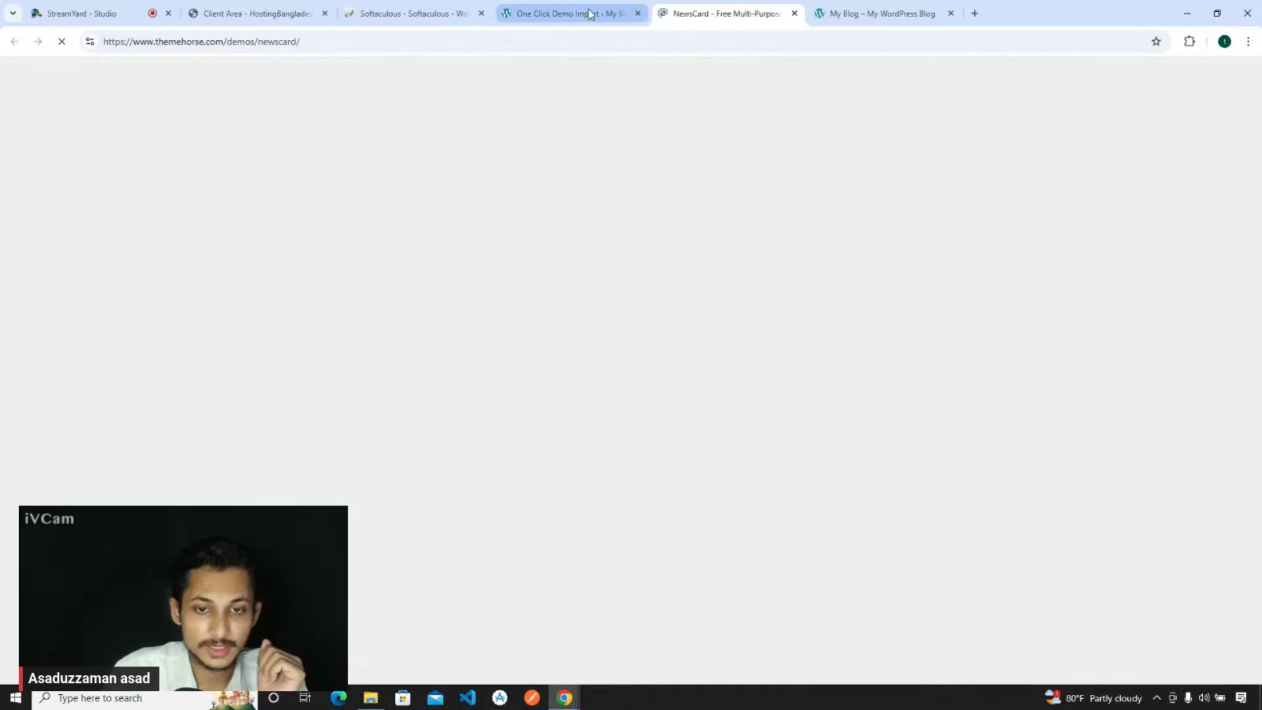
{"action": "left_click", "coordinate": [572, 13]}
{"action": "left_click_drag", "start_coordinate": [881, 326], "coordinate": [1024, 389]}
{"action": "left_click", "coordinate": [1024, 388]}
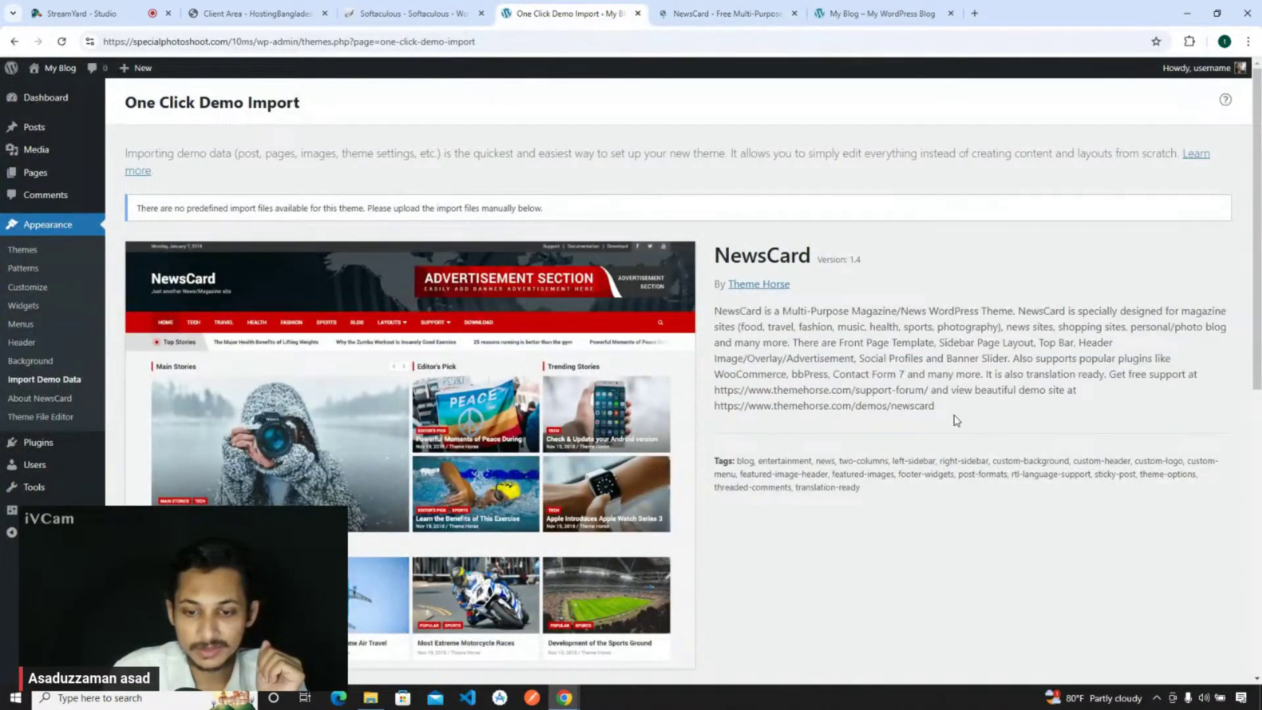
{"action": "left_click", "coordinate": [741, 15]}
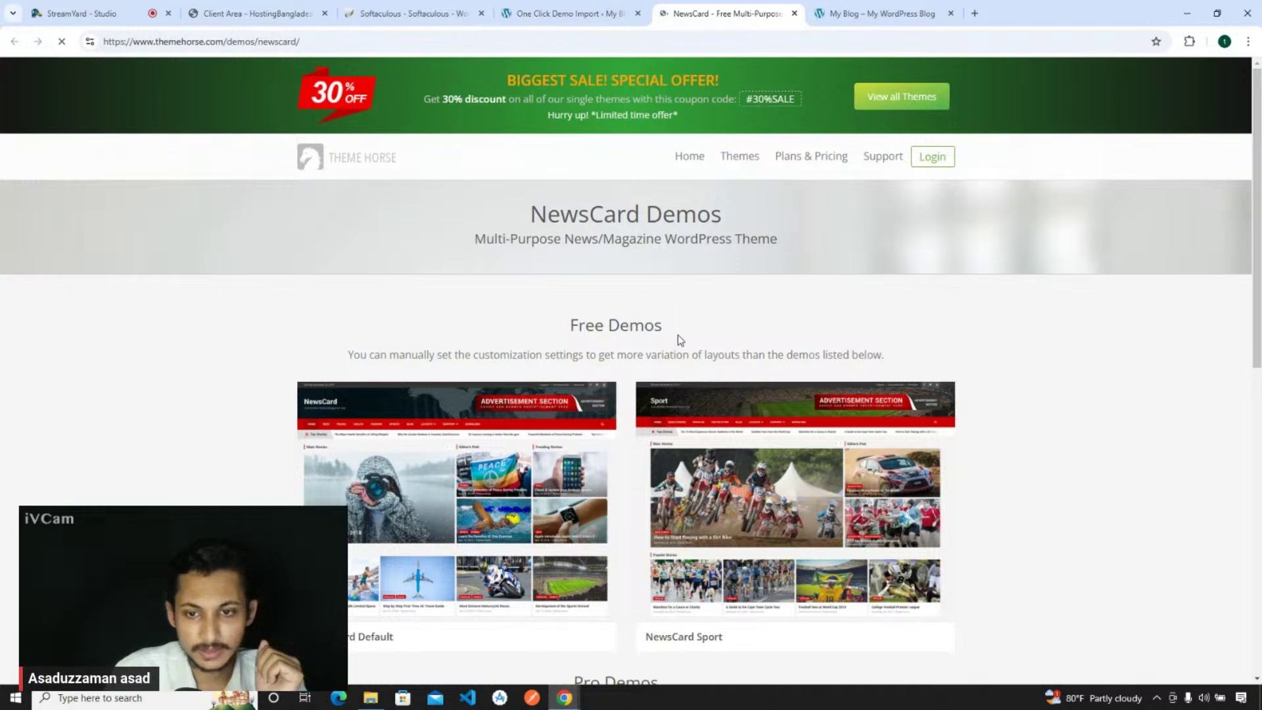
- Preview the free NewsCard Default demo
{"action": "scroll", "coordinate": [679, 336], "scroll_direction": "down", "scroll_amount": 9}
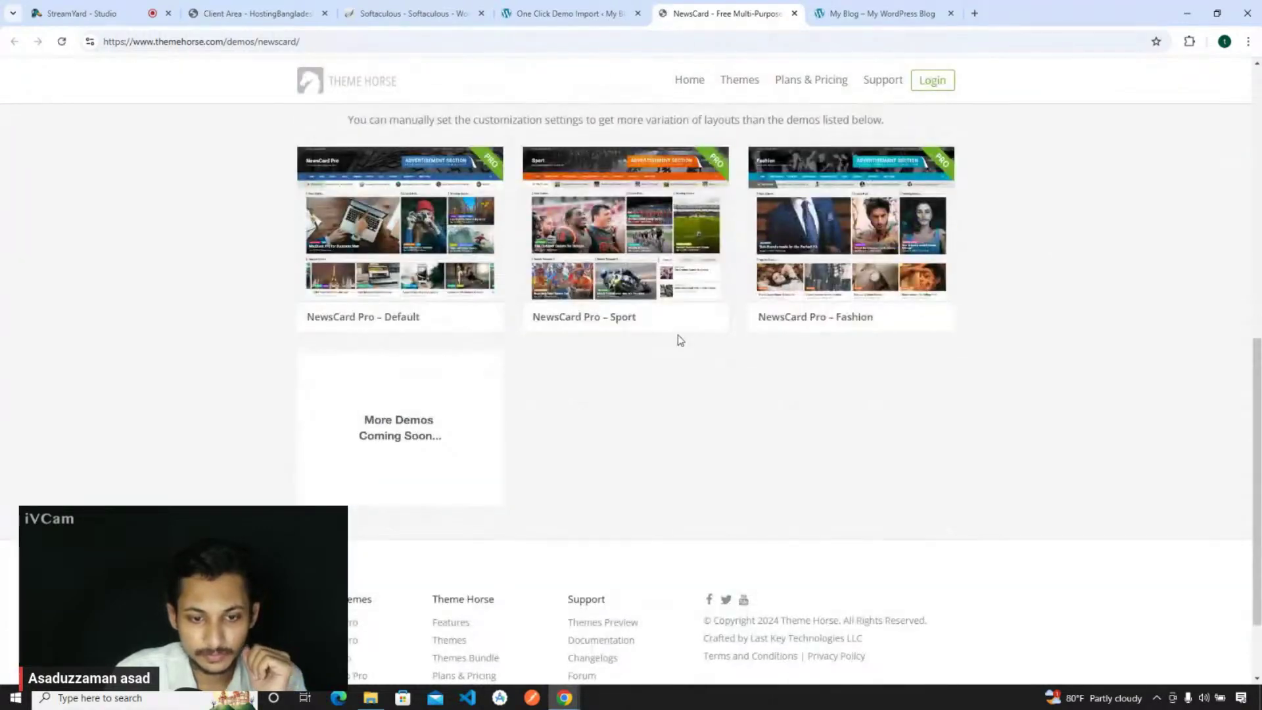
{"action": "scroll", "coordinate": [679, 337], "scroll_direction": "up", "scroll_amount": 7}
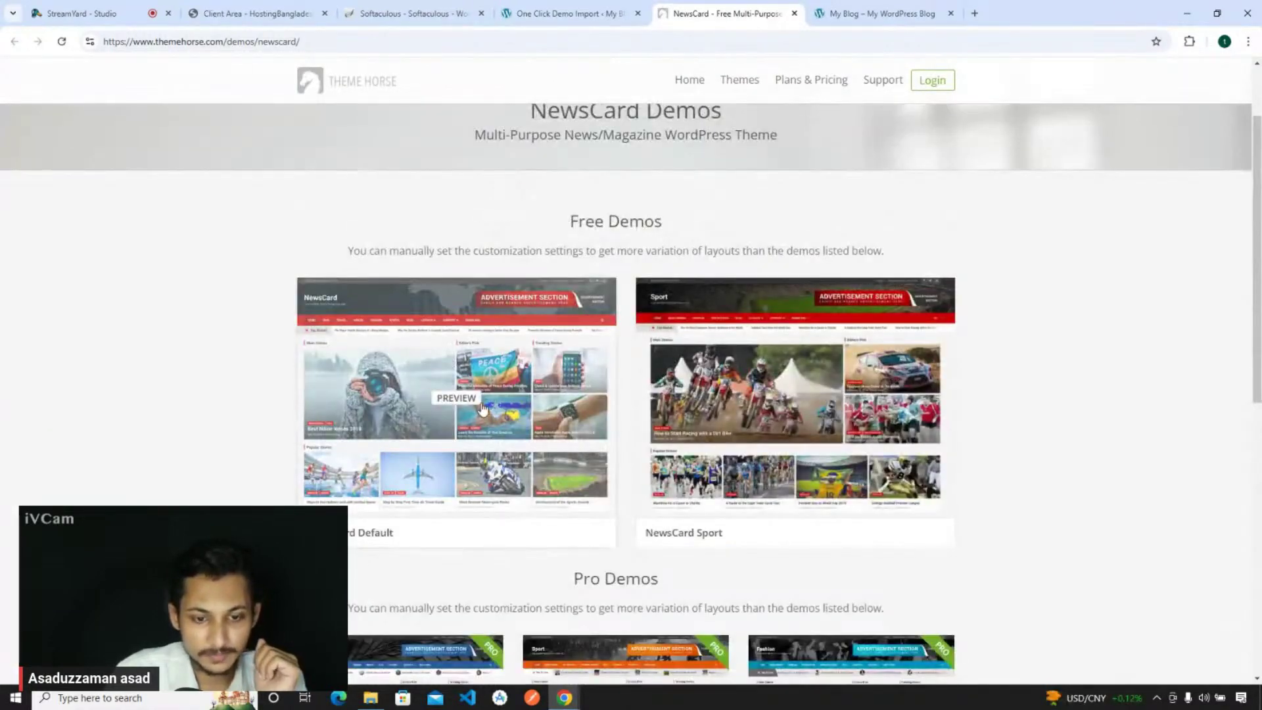
{"action": "left_click", "coordinate": [538, 406]}
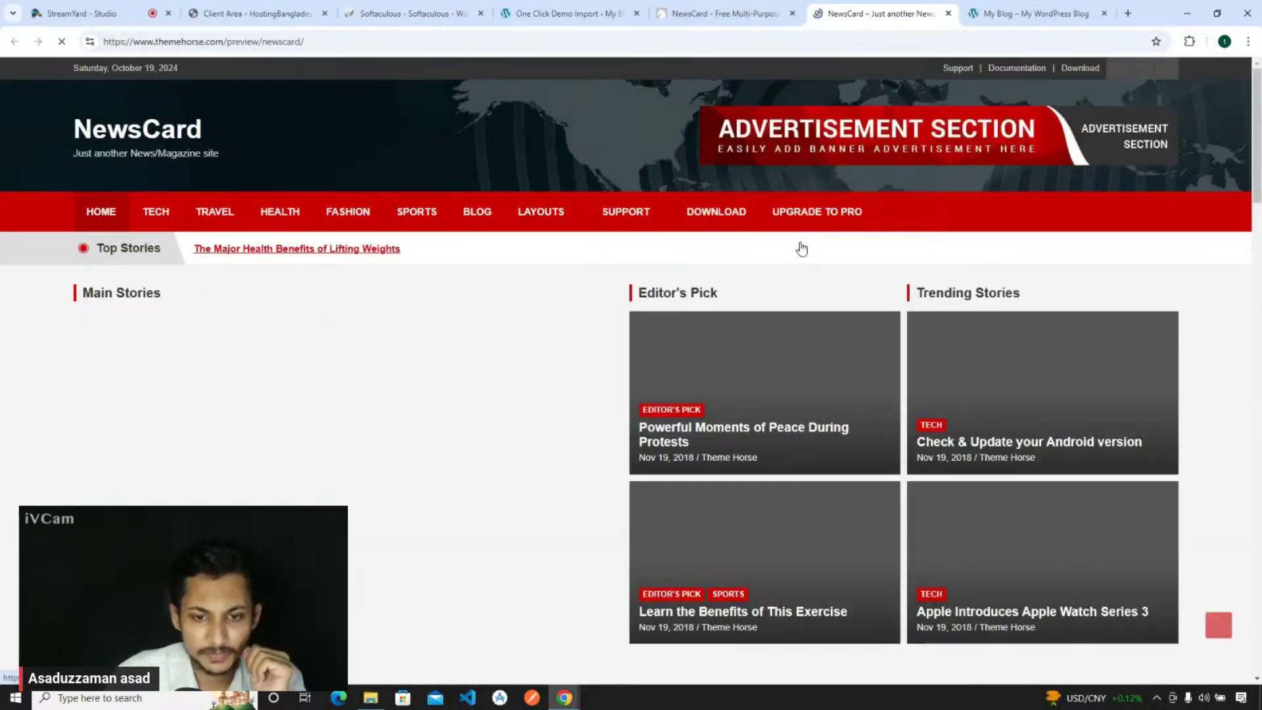
{"action": "scroll", "coordinate": [801, 248], "scroll_direction": "down", "scroll_amount": 3}
{"action": "scroll", "coordinate": [800, 247], "scroll_direction": "down", "scroll_amount": 10}
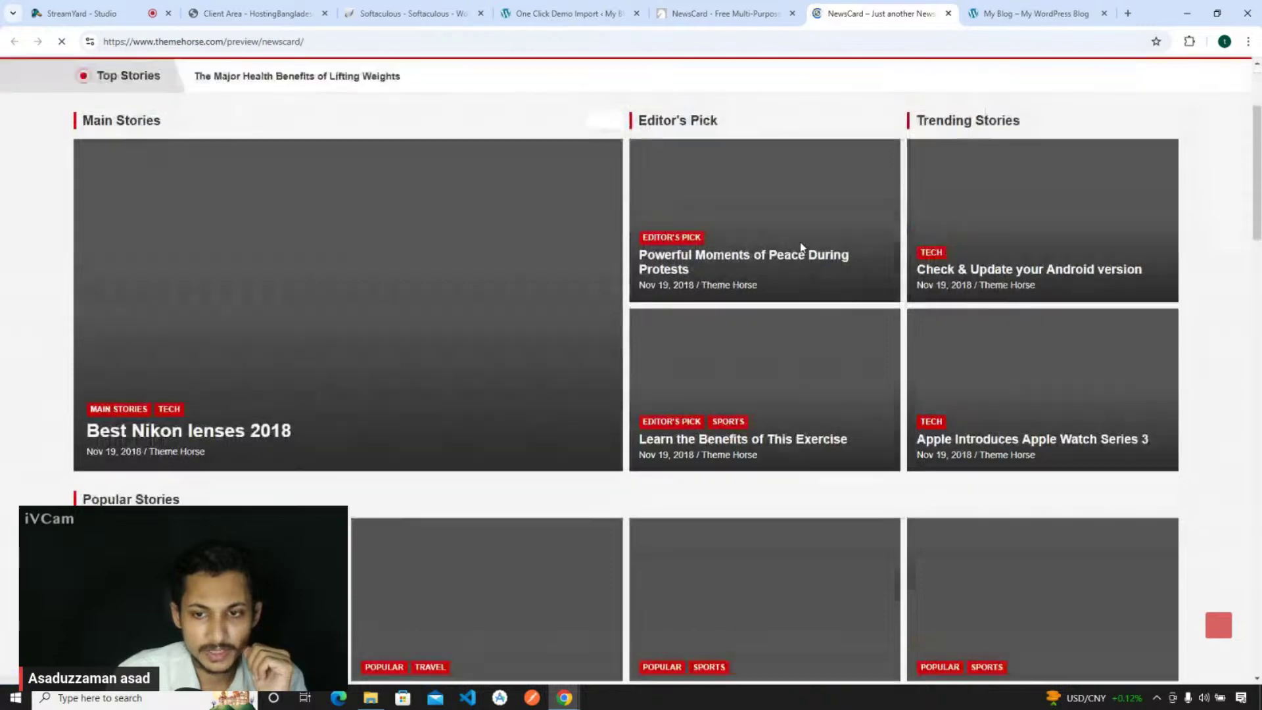
- Back on the demos page, open Theme Horse's Support > Documentation page
{"action": "key", "text": "ctrl+shift+Tab"}
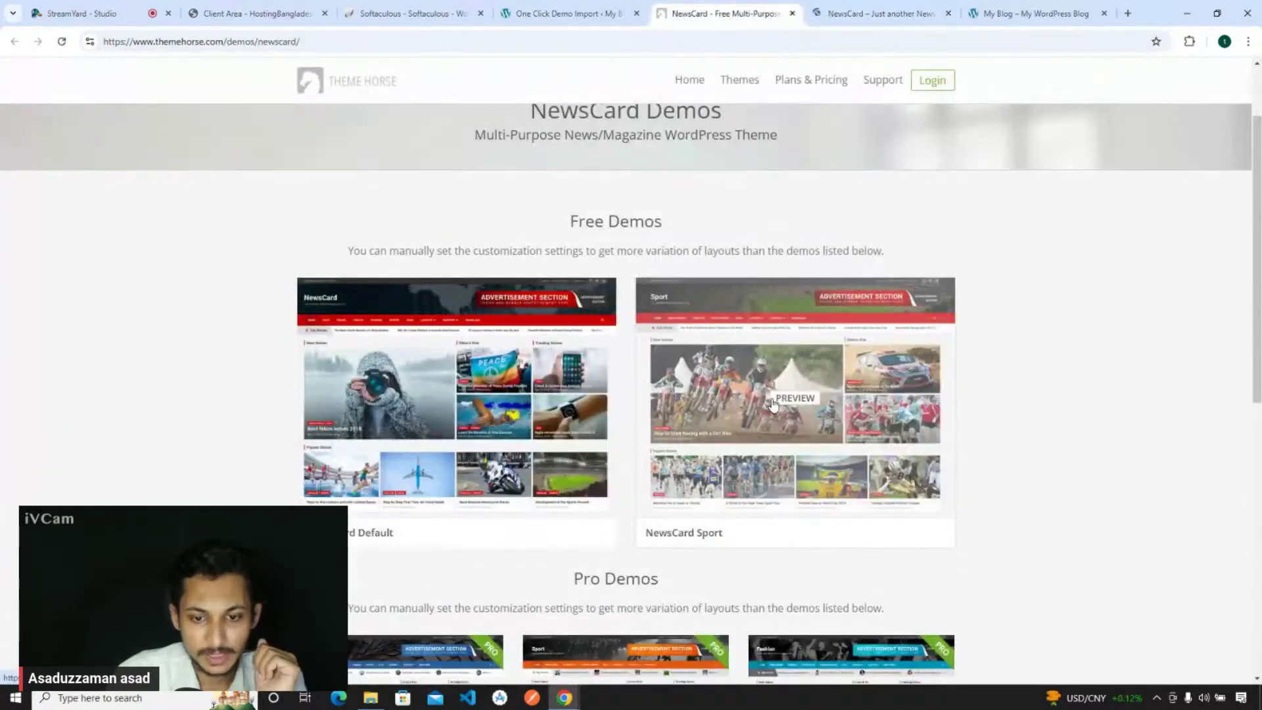
{"action": "scroll", "coordinate": [761, 434], "scroll_direction": "down", "scroll_amount": 3}
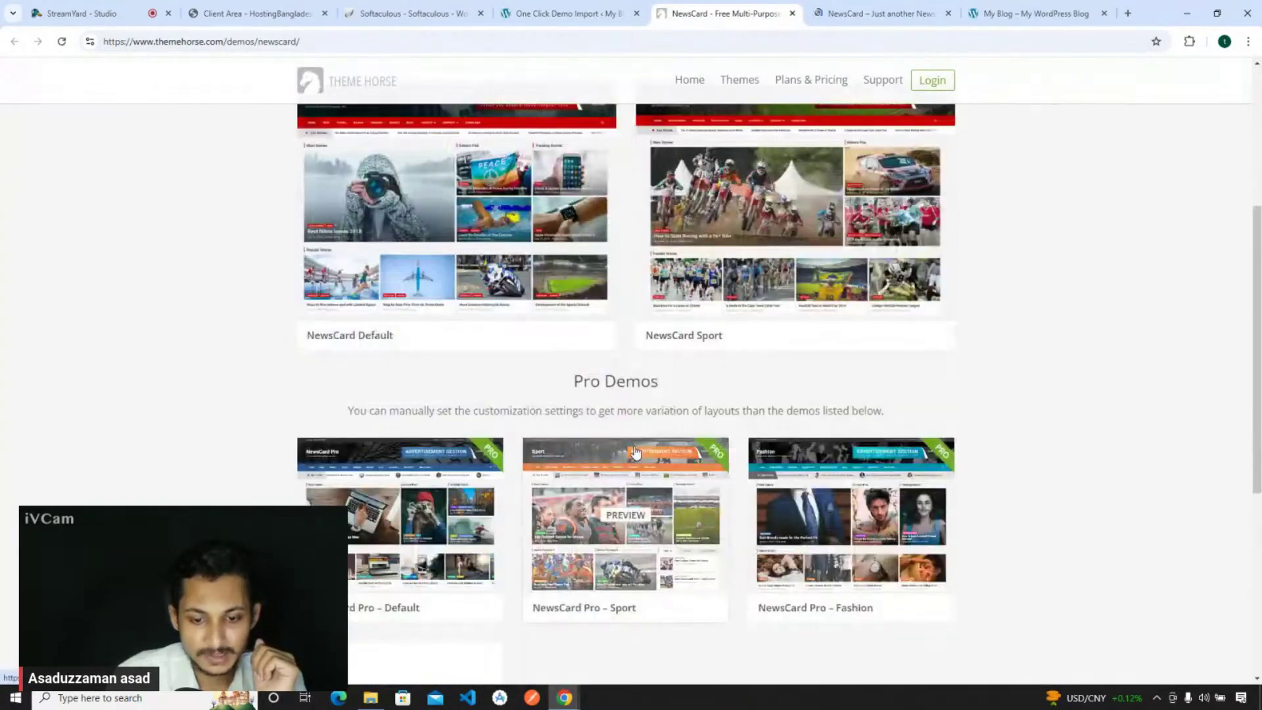
{"action": "scroll", "coordinate": [635, 451], "scroll_direction": "down", "scroll_amount": 4}
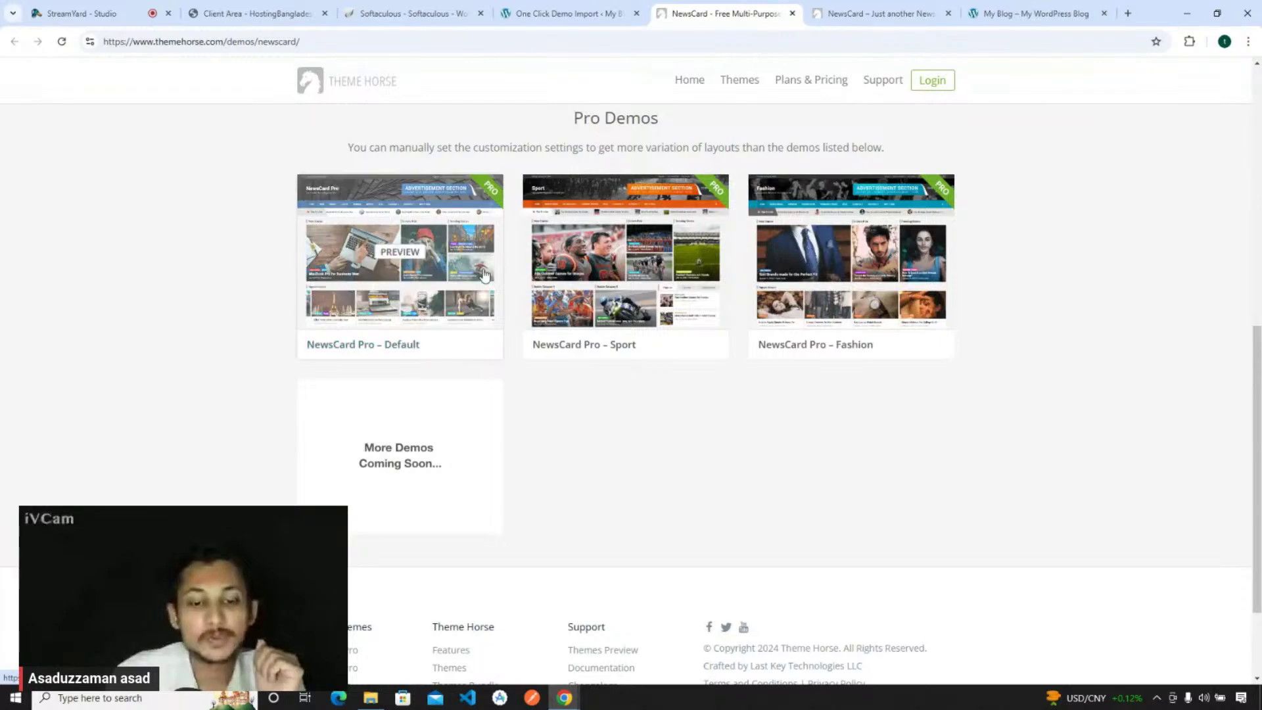
{"action": "scroll", "coordinate": [866, 315], "scroll_direction": "up", "scroll_amount": 5}
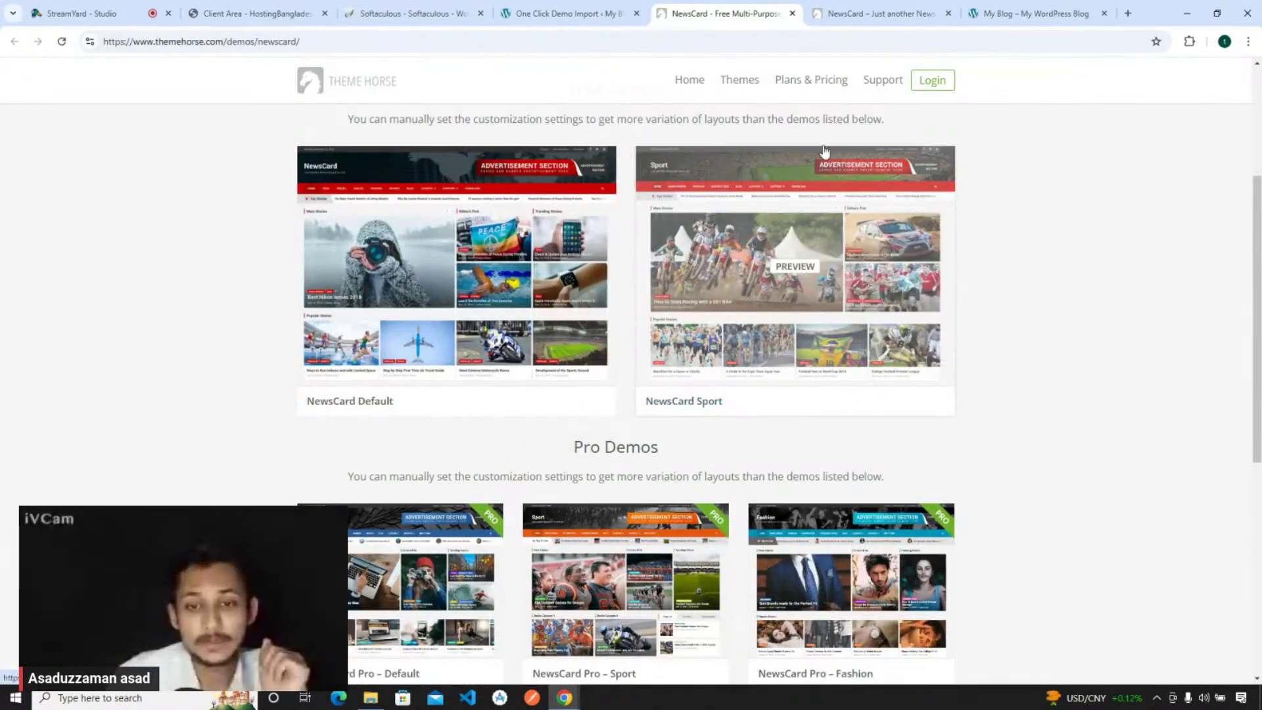
{"action": "mouse_move", "coordinate": [870, 88]}
{"action": "left_click", "coordinate": [891, 143]}
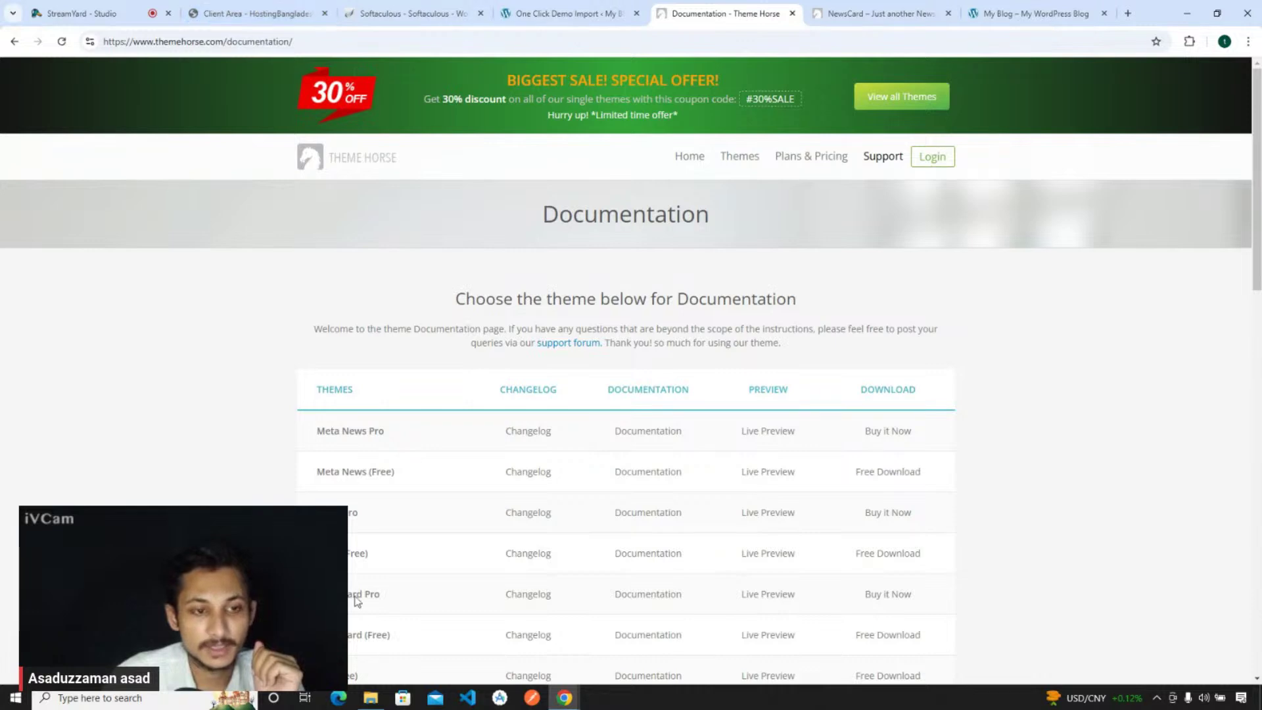
- Open the NewsCard (Free) documentation and scroll through it
{"action": "scroll", "coordinate": [358, 603], "scroll_direction": "down", "scroll_amount": 2}
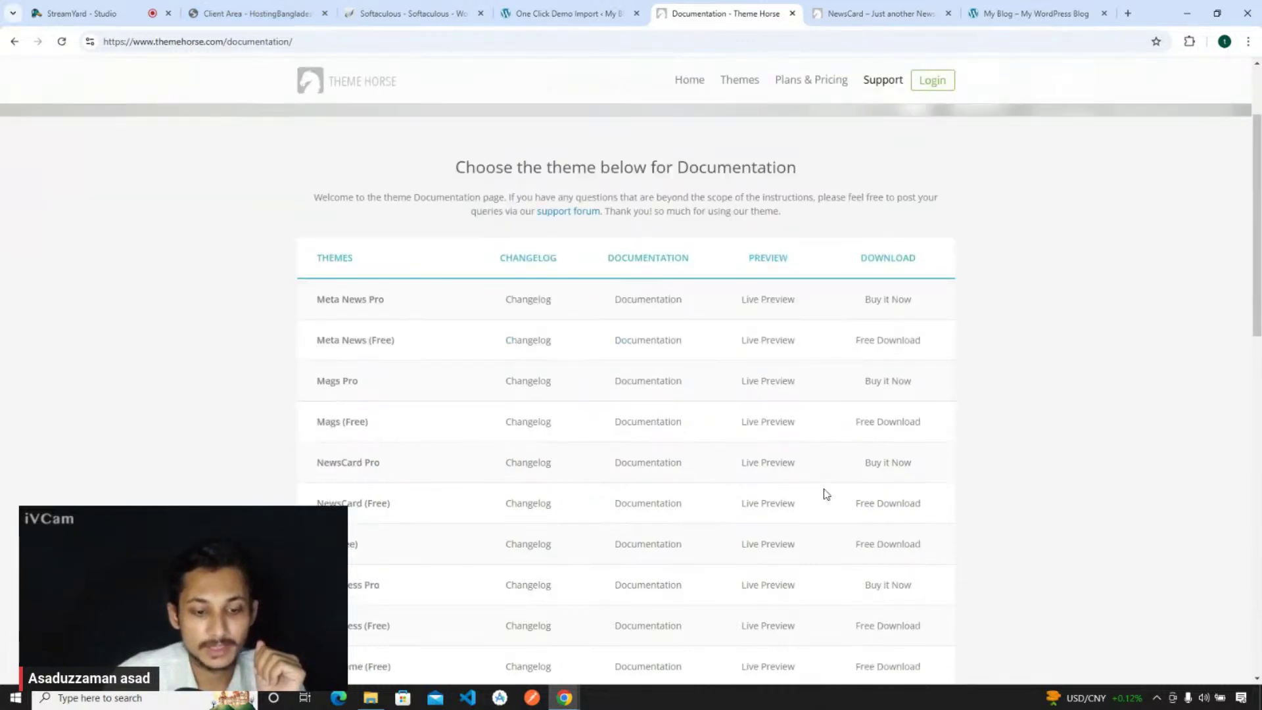
{"action": "left_click", "coordinate": [651, 512]}
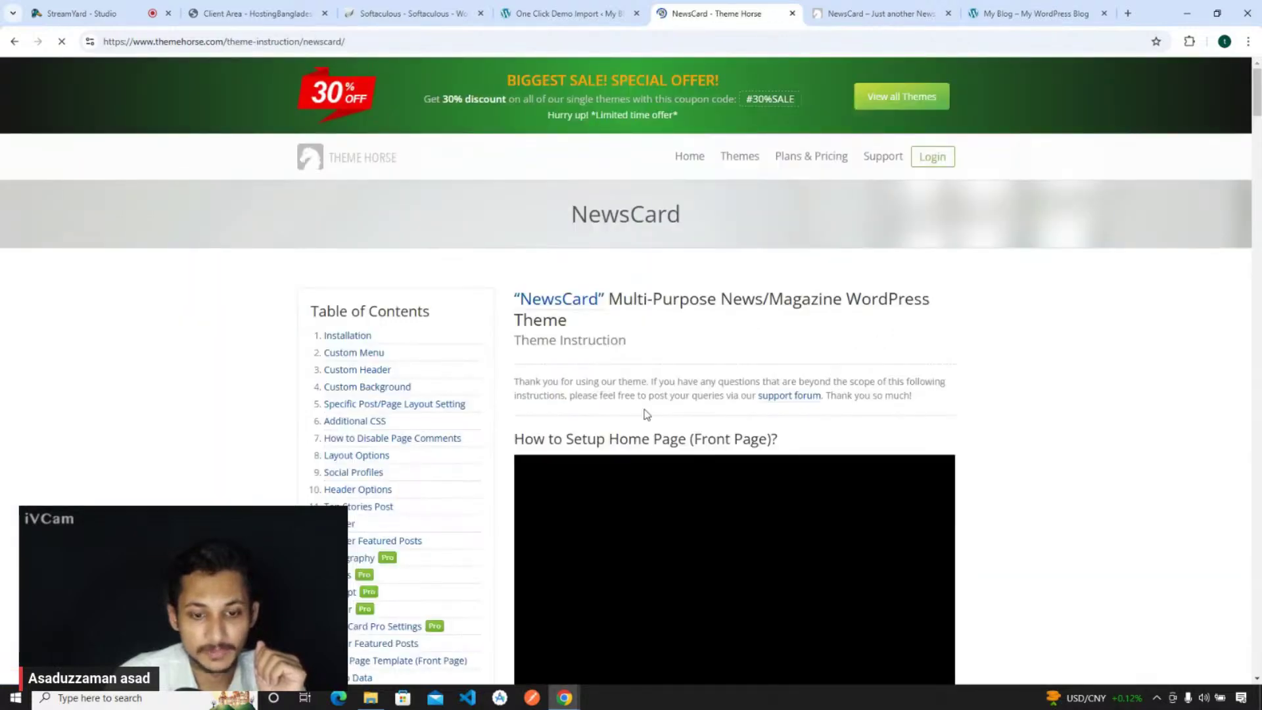
{"action": "scroll", "coordinate": [645, 414], "scroll_direction": "down", "scroll_amount": 8}
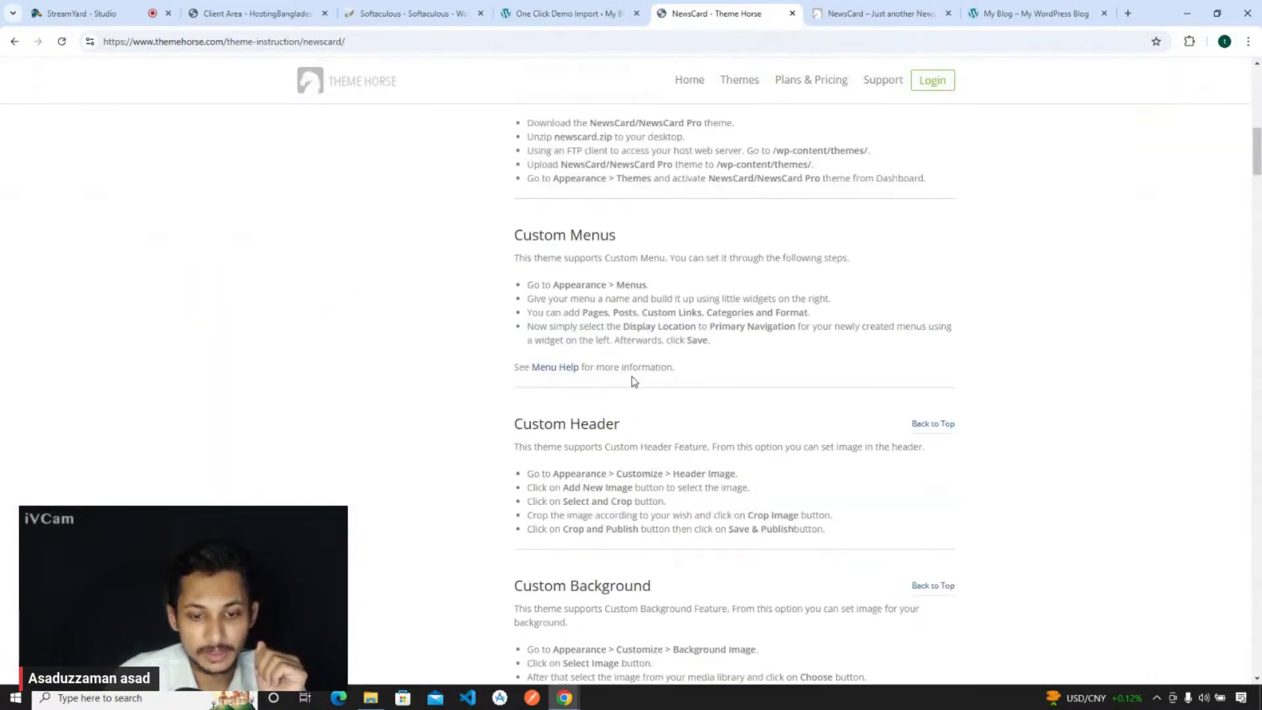
{"action": "scroll", "coordinate": [633, 381], "scroll_direction": "down", "scroll_amount": 4}
{"action": "scroll", "coordinate": [633, 381], "scroll_direction": "down", "scroll_amount": 4}
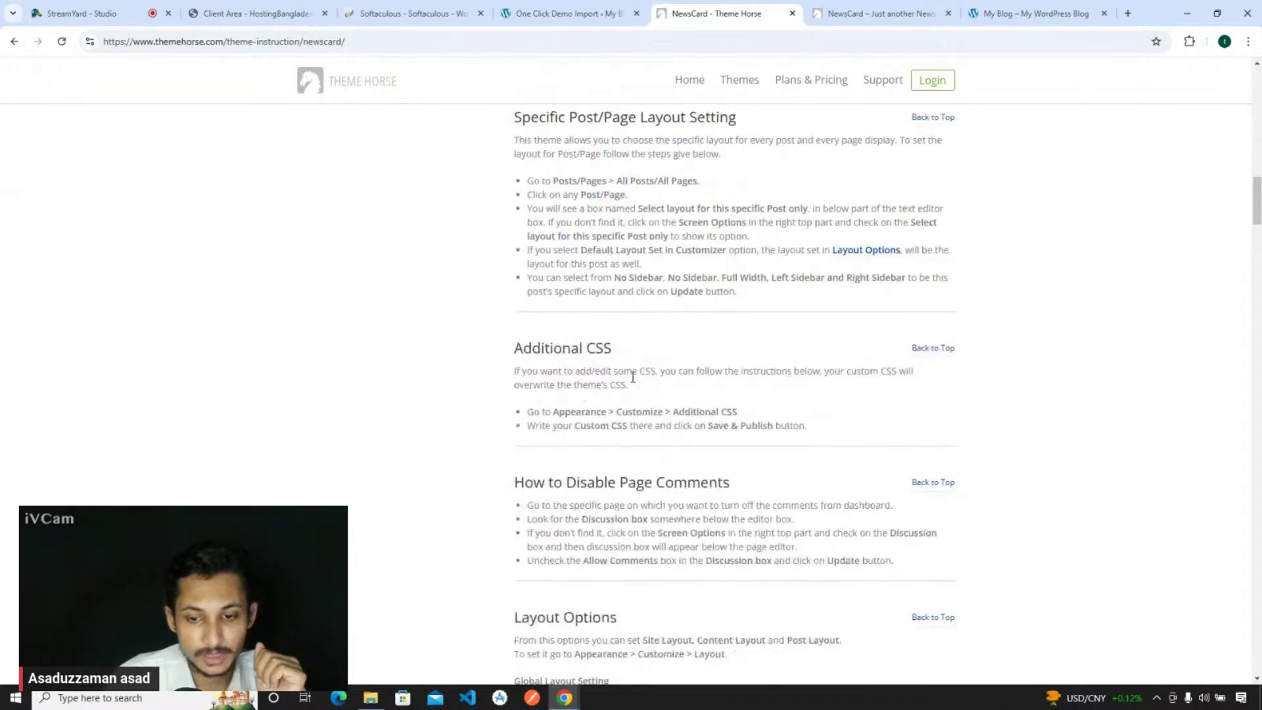
{"action": "scroll", "coordinate": [633, 376], "scroll_direction": "down", "scroll_amount": 6}
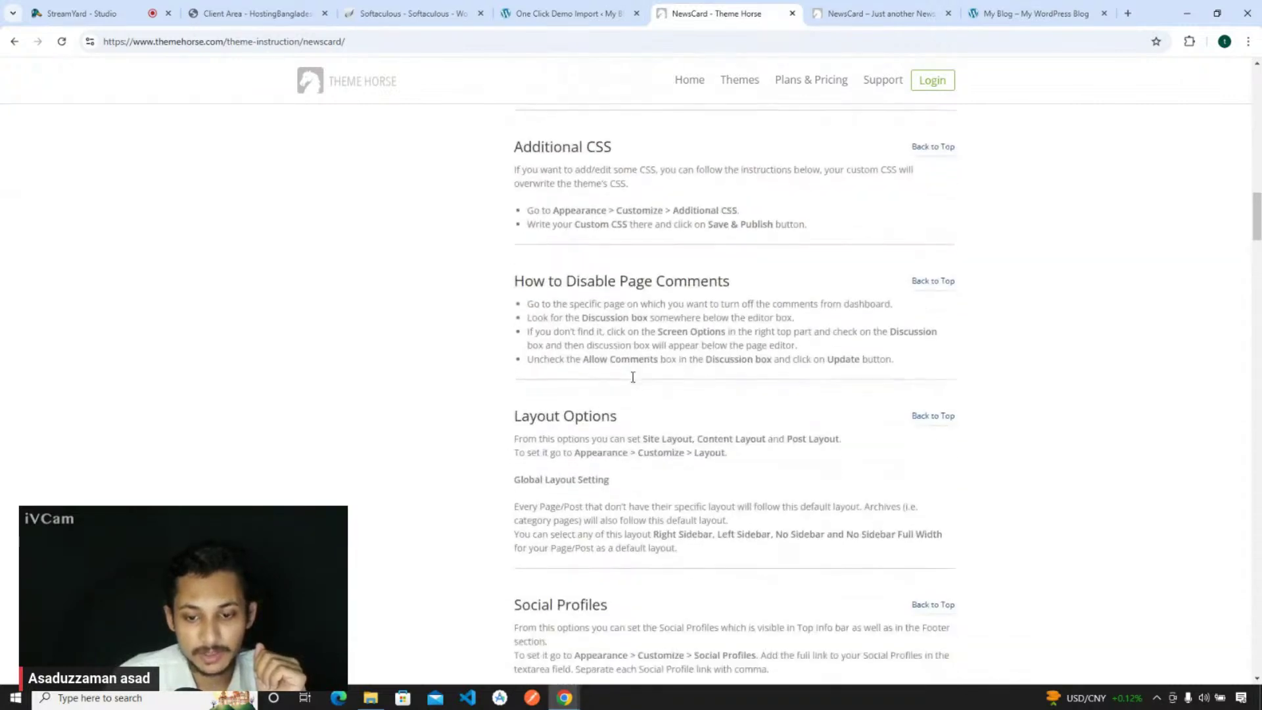
{"action": "scroll", "coordinate": [633, 376], "scroll_direction": "down", "scroll_amount": 6}
{"action": "scroll", "coordinate": [633, 377], "scroll_direction": "up", "scroll_amount": 7}
- Search the documentation page for 'data' to locate the Demo Data entry
{"action": "scroll", "coordinate": [645, 388], "scroll_direction": "down", "scroll_amount": 9}
{"action": "scroll", "coordinate": [658, 402], "scroll_direction": "down", "scroll_amount": 15}
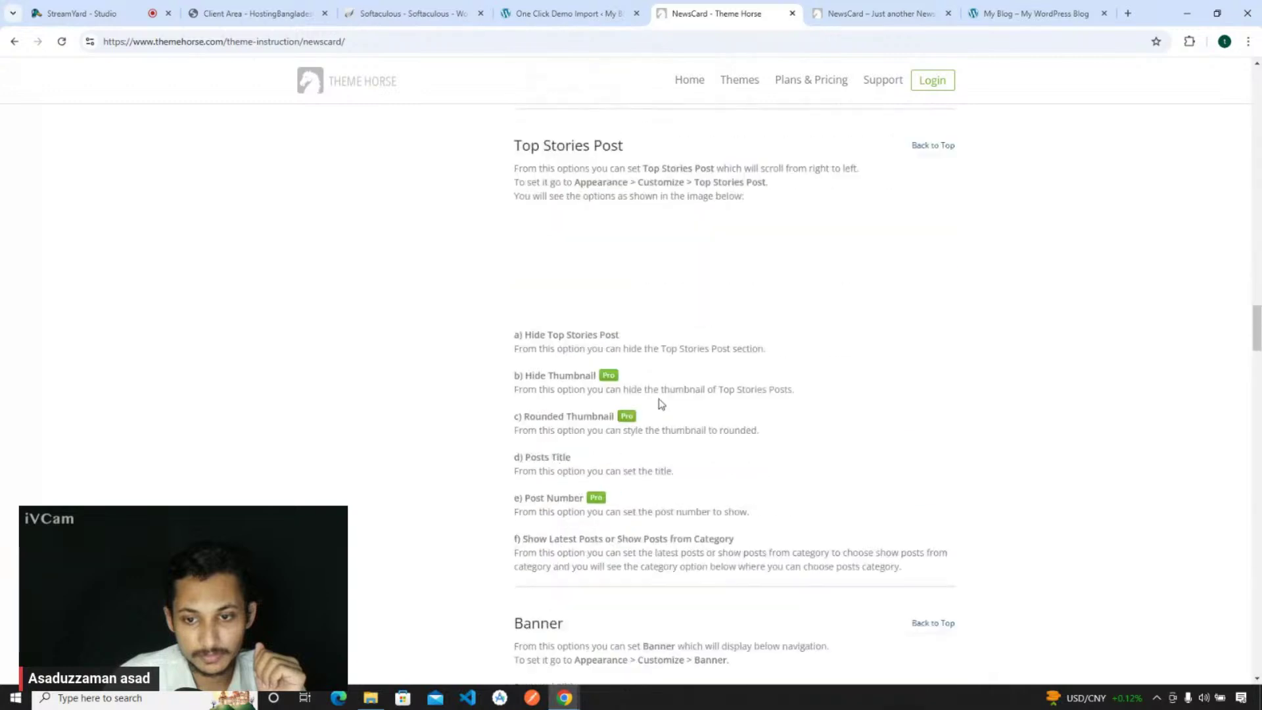
{"action": "scroll", "coordinate": [659, 402], "scroll_direction": "up", "scroll_amount": 1}
{"action": "scroll", "coordinate": [660, 403], "scroll_direction": "down", "scroll_amount": 2}
{"action": "scroll", "coordinate": [660, 403], "scroll_direction": "down", "scroll_amount": 11}
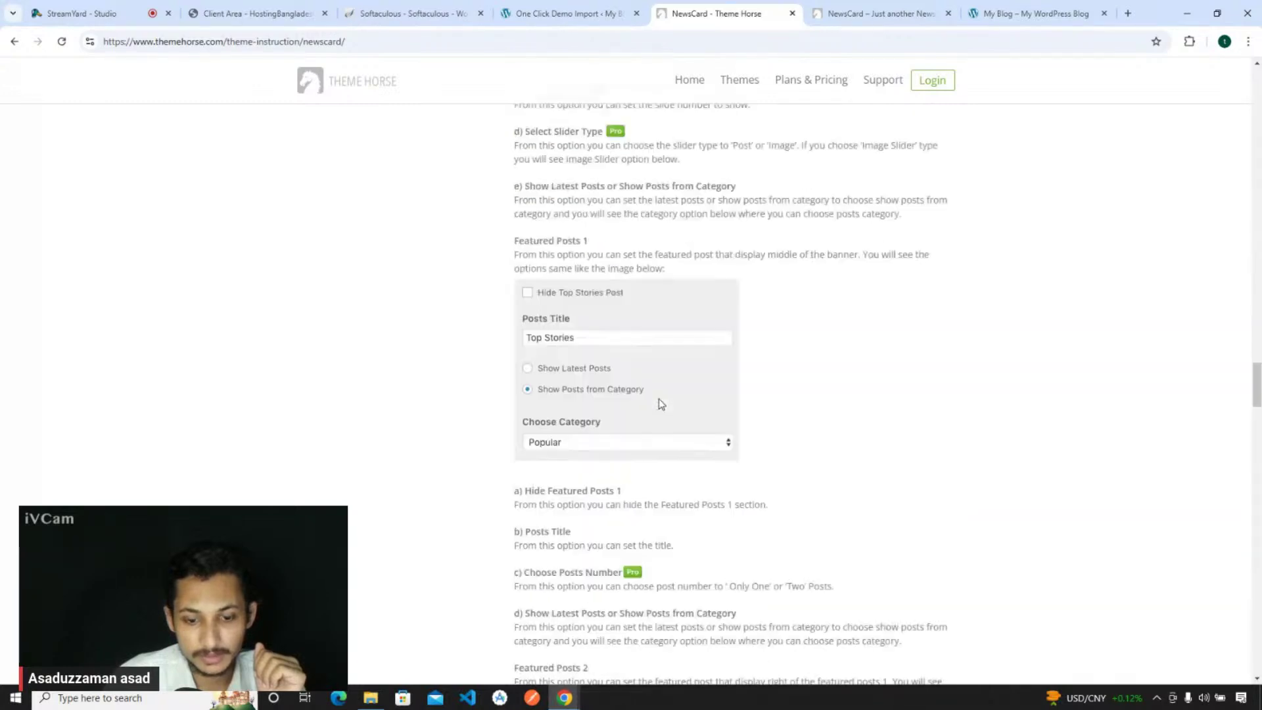
{"action": "scroll", "coordinate": [661, 403], "scroll_direction": "down", "scroll_amount": 20}
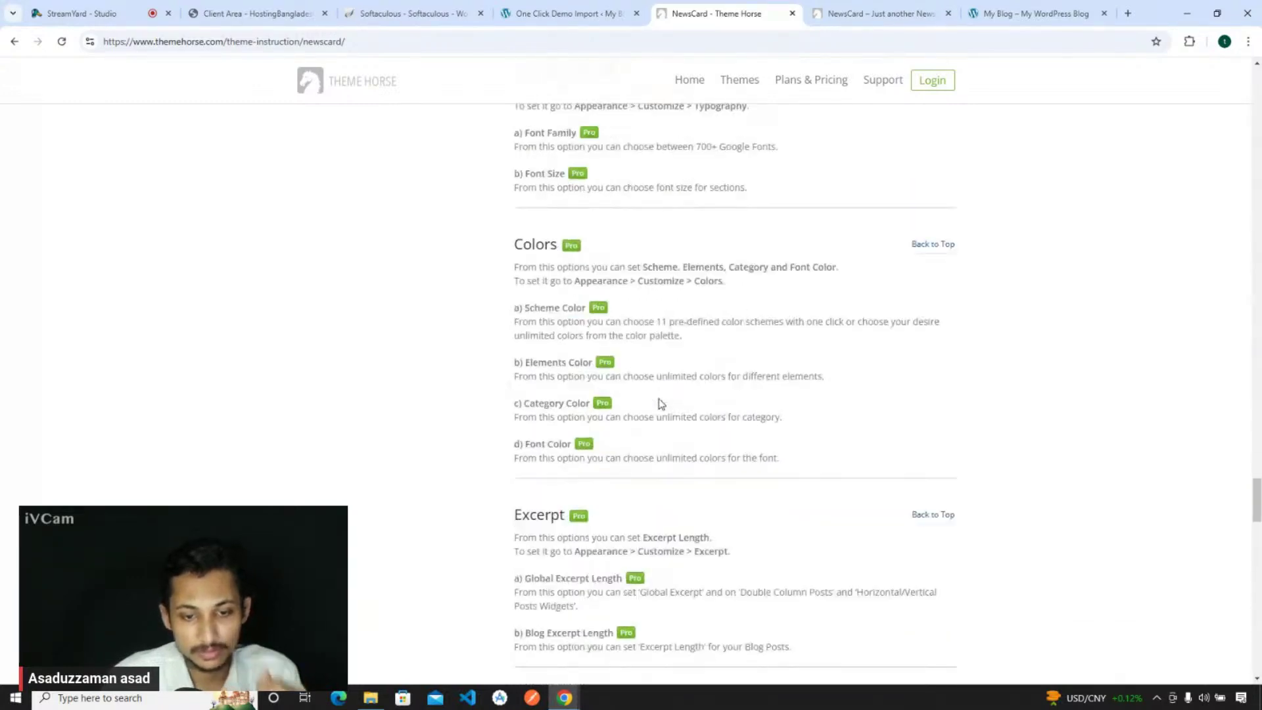
{"action": "key", "text": "ctrl+f"}
{"action": "type", "text": "data"}
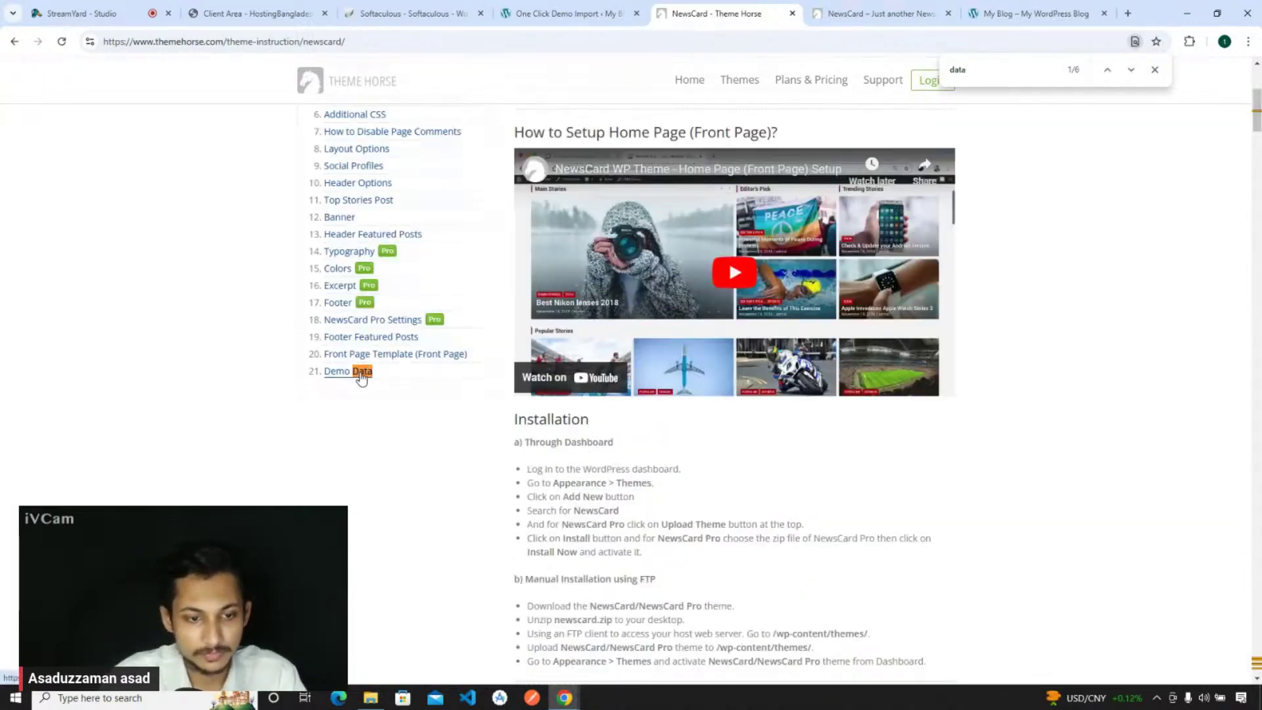
- Get newscard-default.zip from '21. Demo Data' and confirm it finished in Chrome's Downloads panel
{"action": "left_click", "coordinate": [358, 371]}
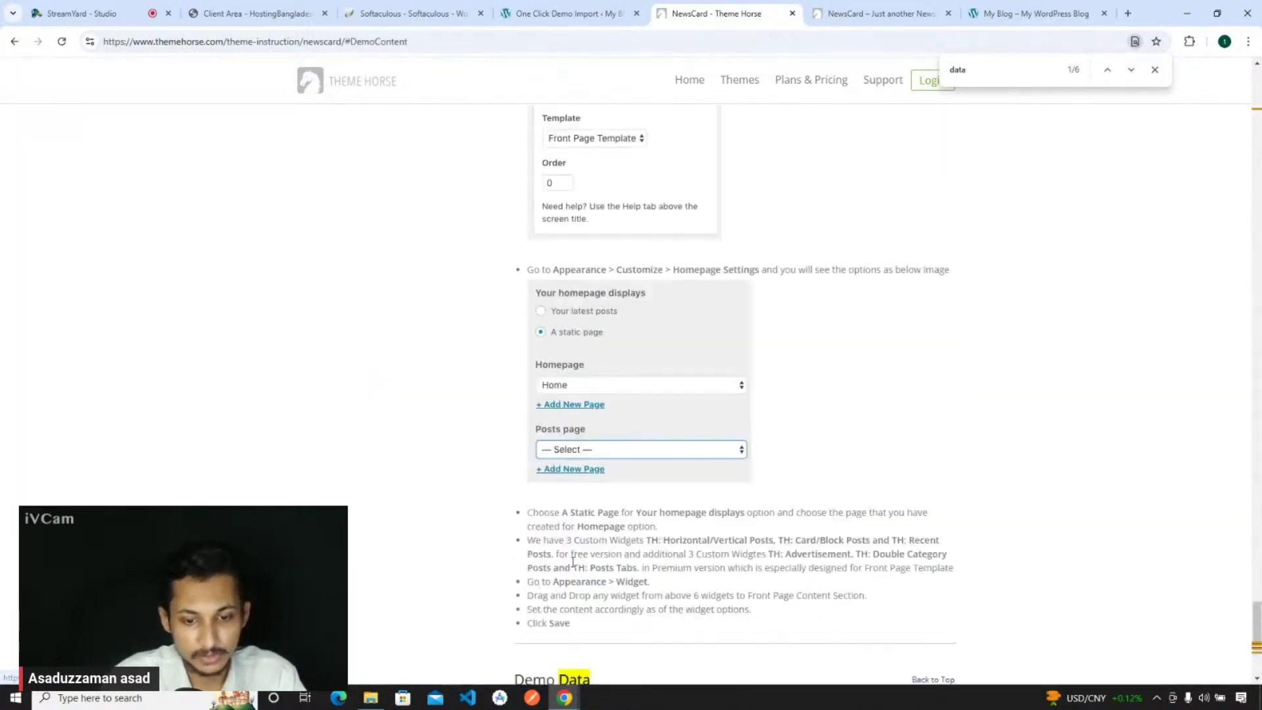
{"action": "left_click", "coordinate": [1155, 70]}
{"action": "scroll", "coordinate": [841, 353], "scroll_direction": "down", "scroll_amount": 1}
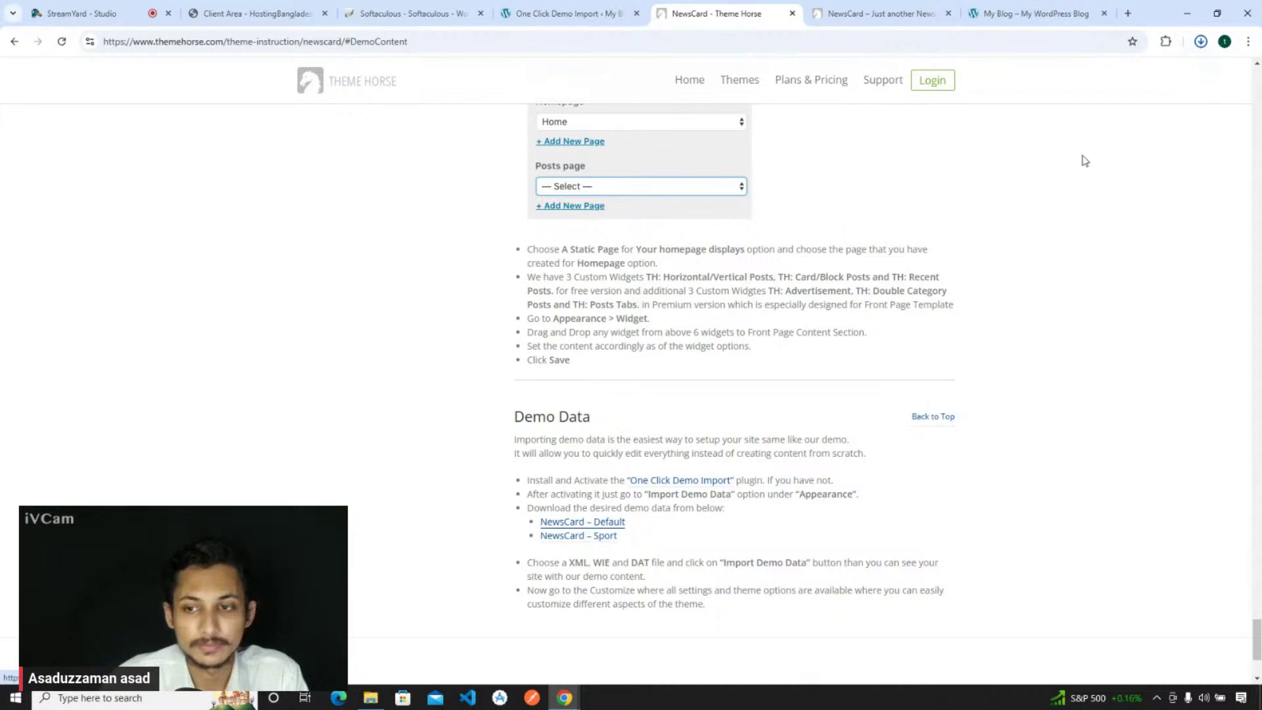
{"action": "left_click", "coordinate": [1200, 43]}
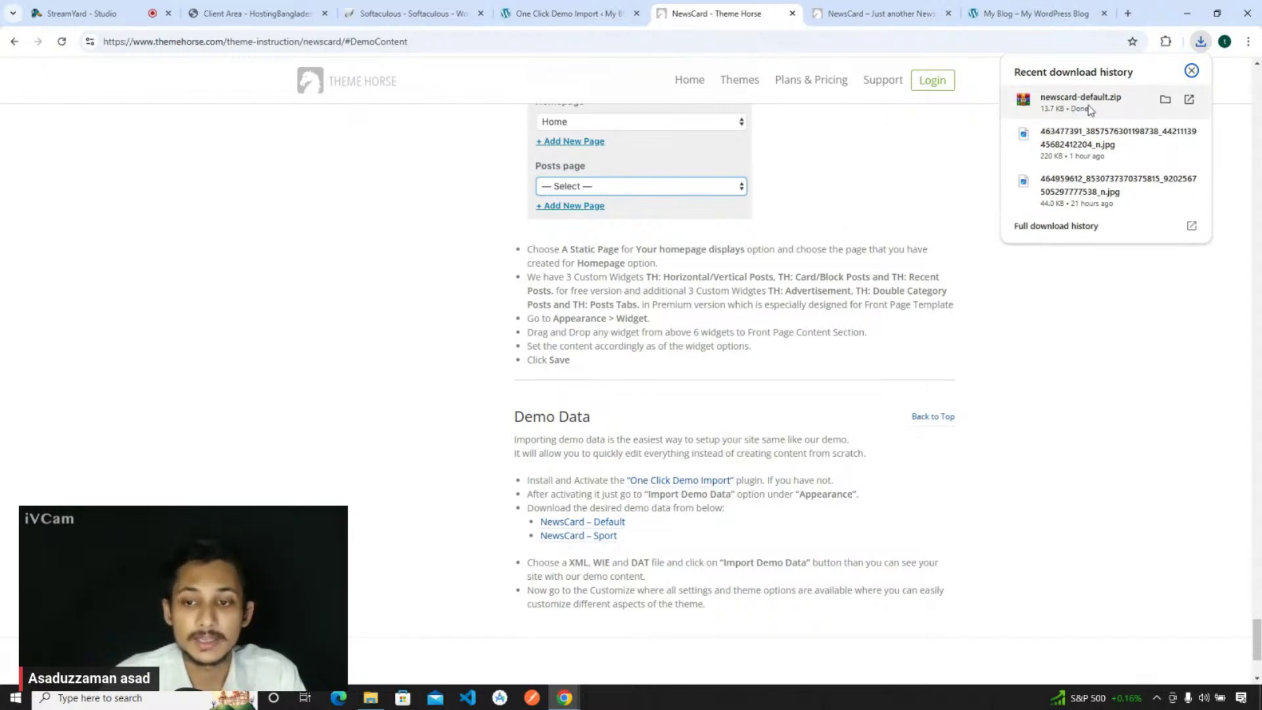
- Search Google for 'winrar' and open the official WinRAR website from the results
{"action": "left_click", "coordinate": [610, 46]}
{"action": "type", "text": "wi"}
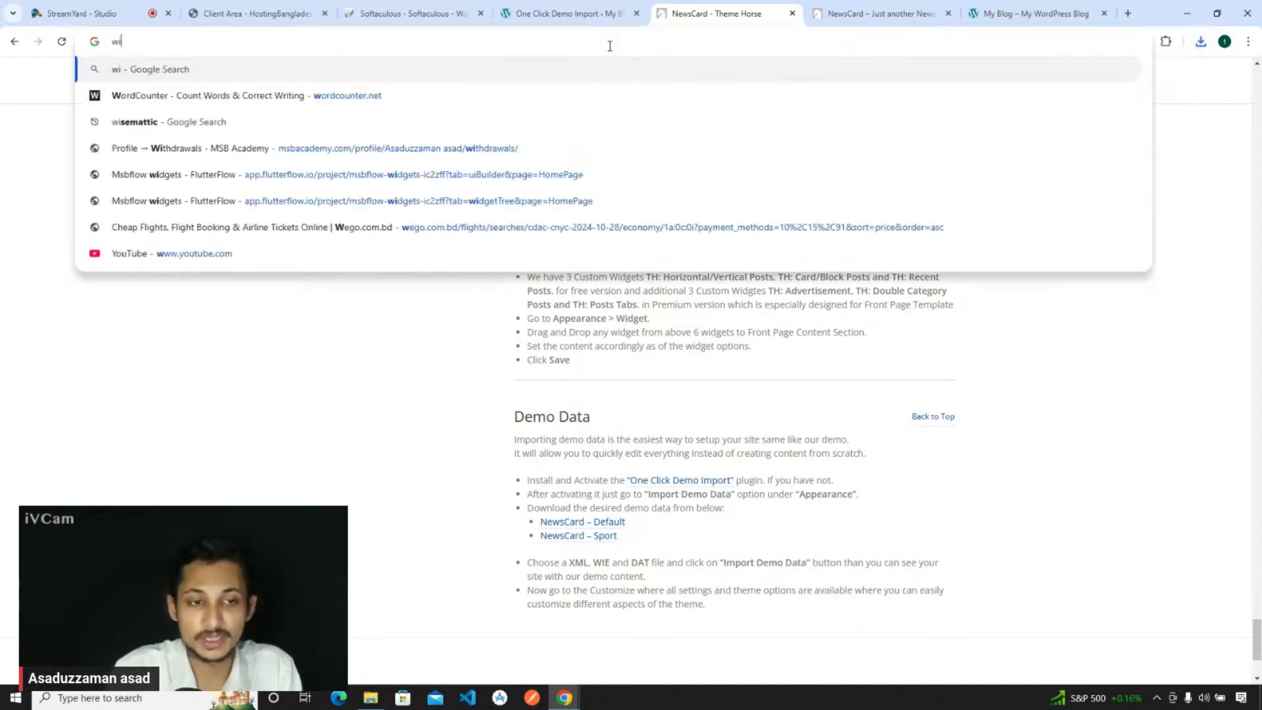
{"action": "type", "text": "nrar"}
{"action": "key", "text": "Return"}
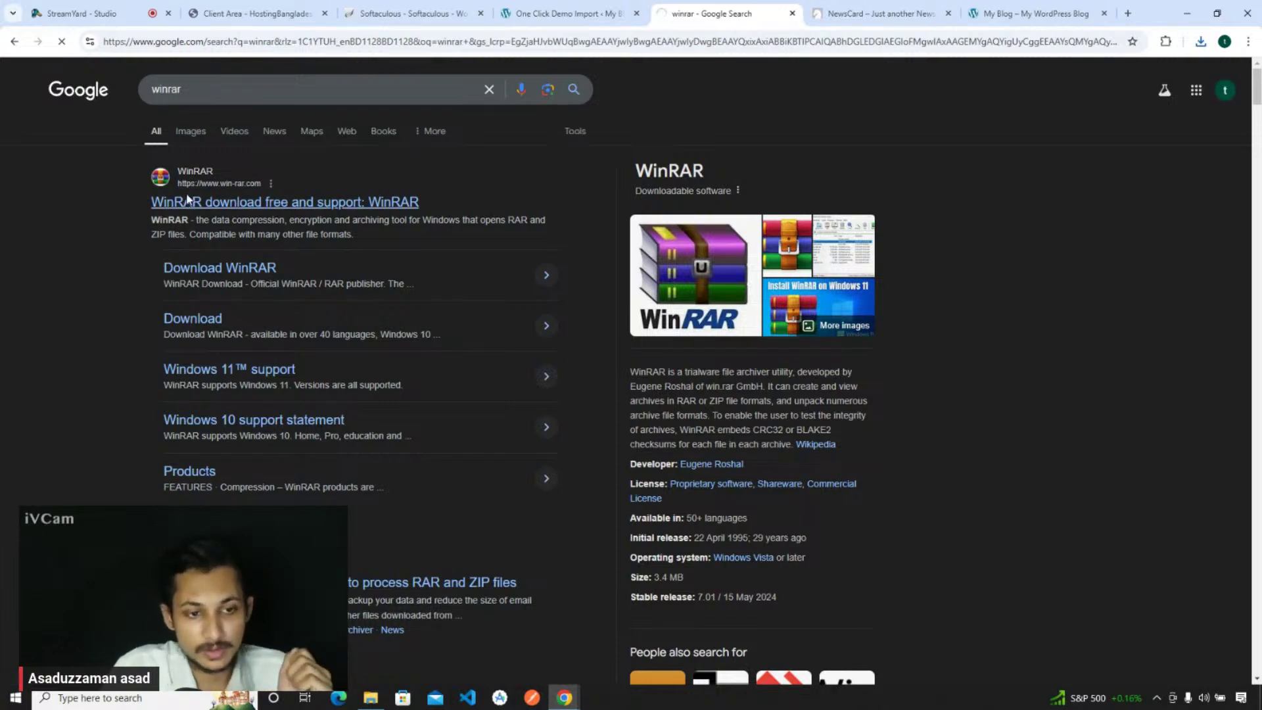
{"action": "left_click", "coordinate": [188, 198]}
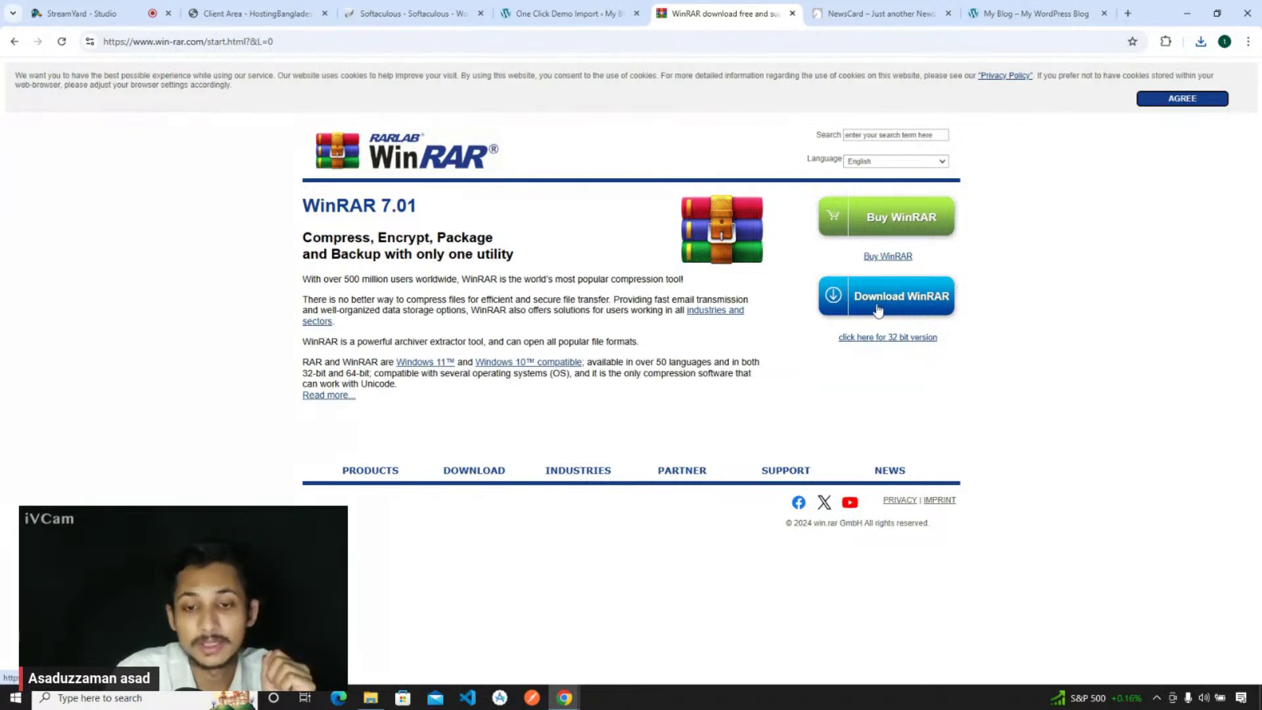
- Close the WinRAR, NewsCard docs, Softaculous and client-area tabs, keeping One Click Demo Import open
{"action": "left_click", "coordinate": [792, 14]}
{"action": "left_click", "coordinate": [794, 13]}
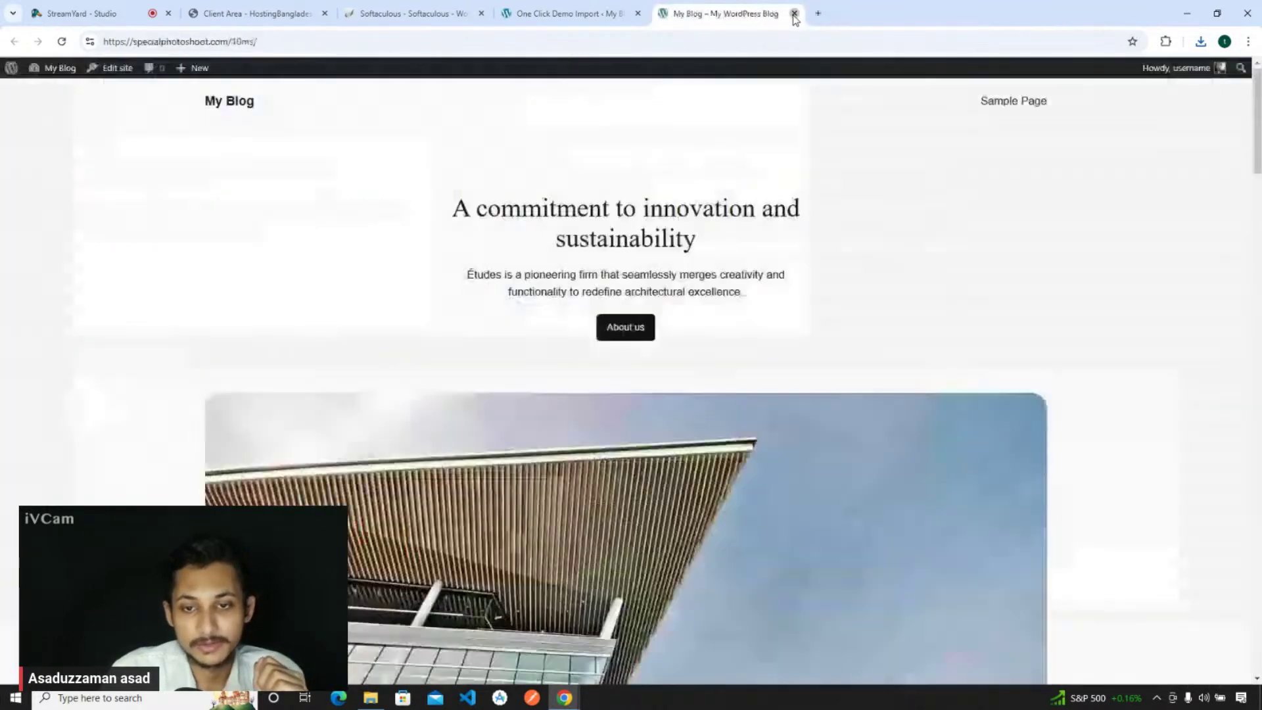
{"action": "left_click", "coordinate": [580, 8]}
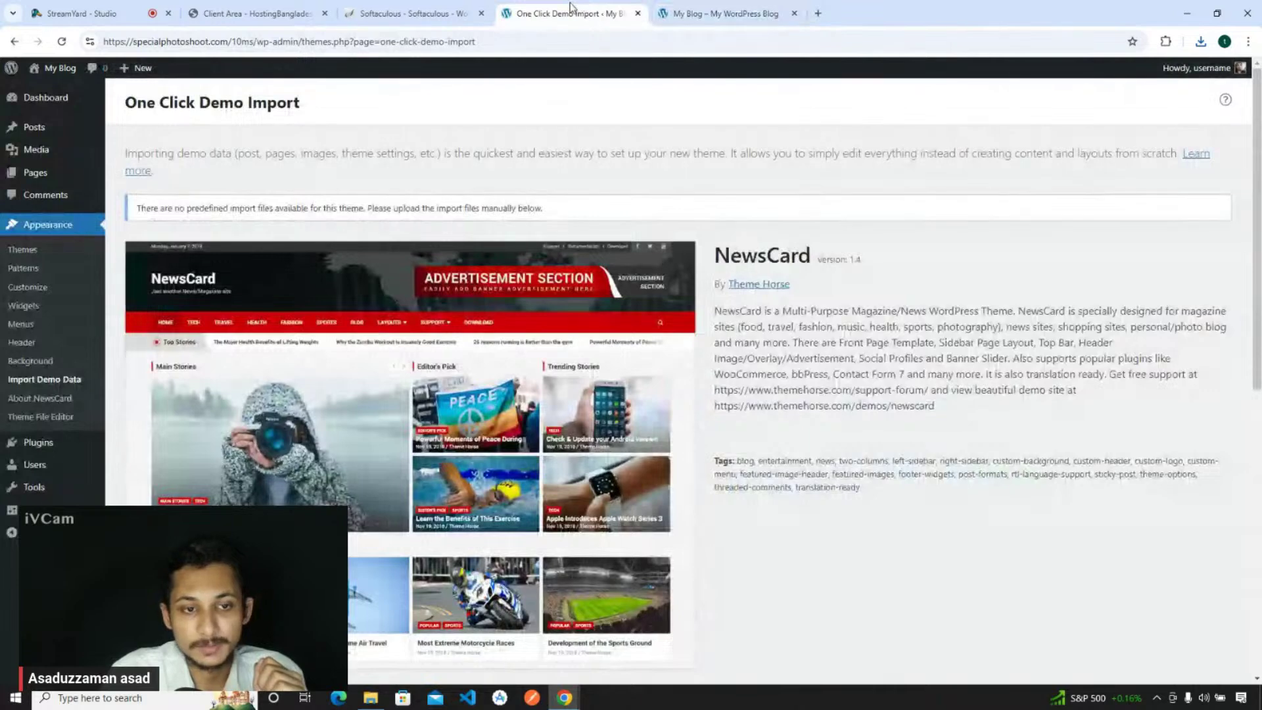
{"action": "left_click", "coordinate": [457, 14]}
{"action": "left_click", "coordinate": [480, 13]}
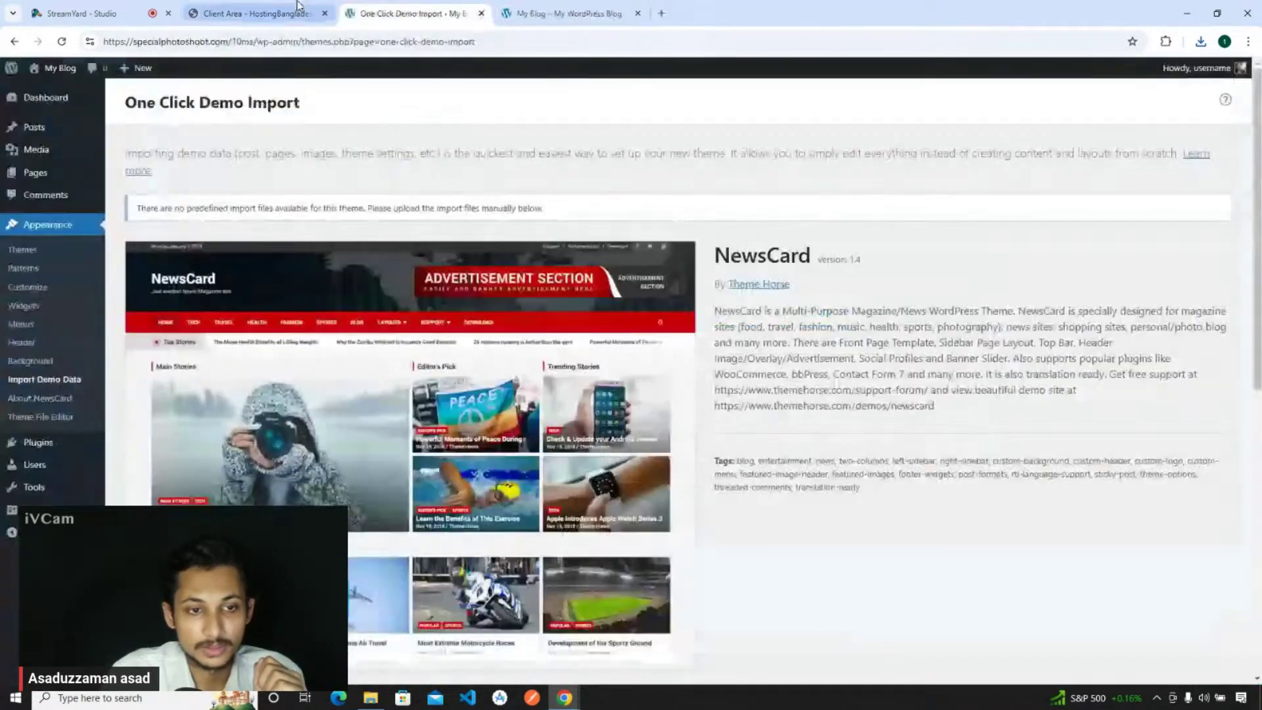
{"action": "left_click", "coordinate": [295, 13]}
{"action": "scroll", "coordinate": [471, 269], "scroll_direction": "up", "scroll_amount": 6}
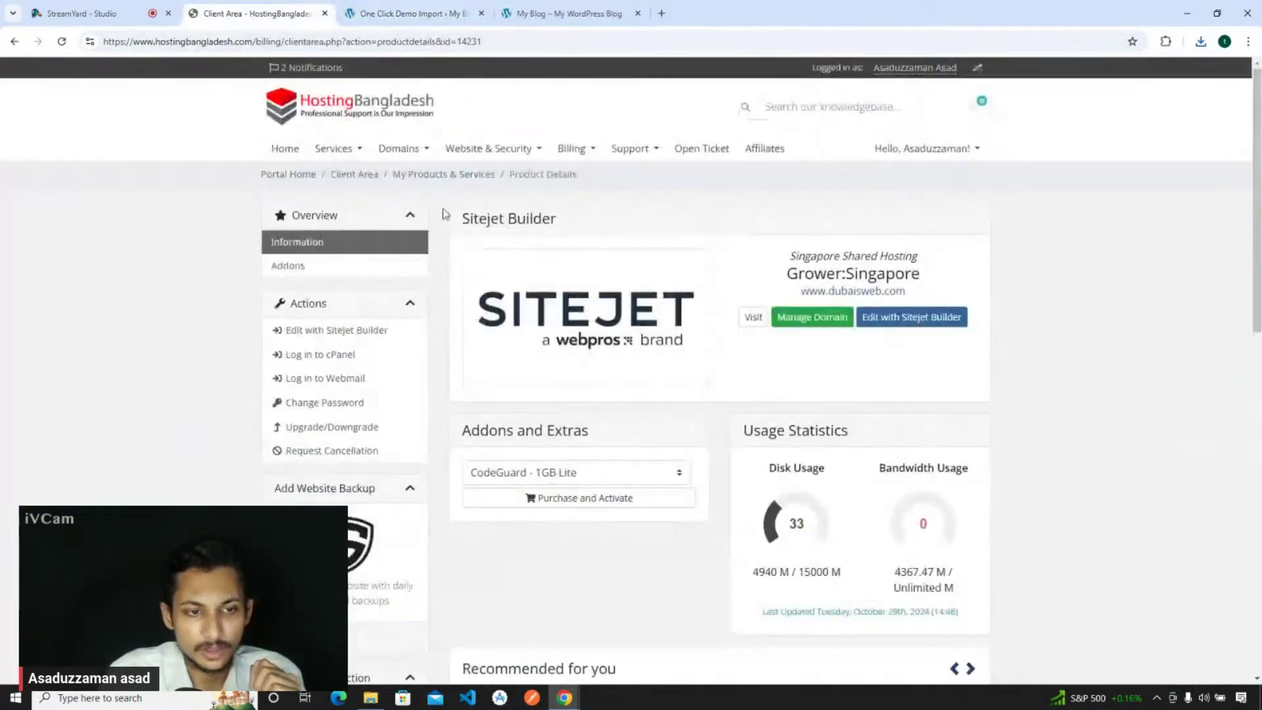
{"action": "left_click", "coordinate": [325, 13]}
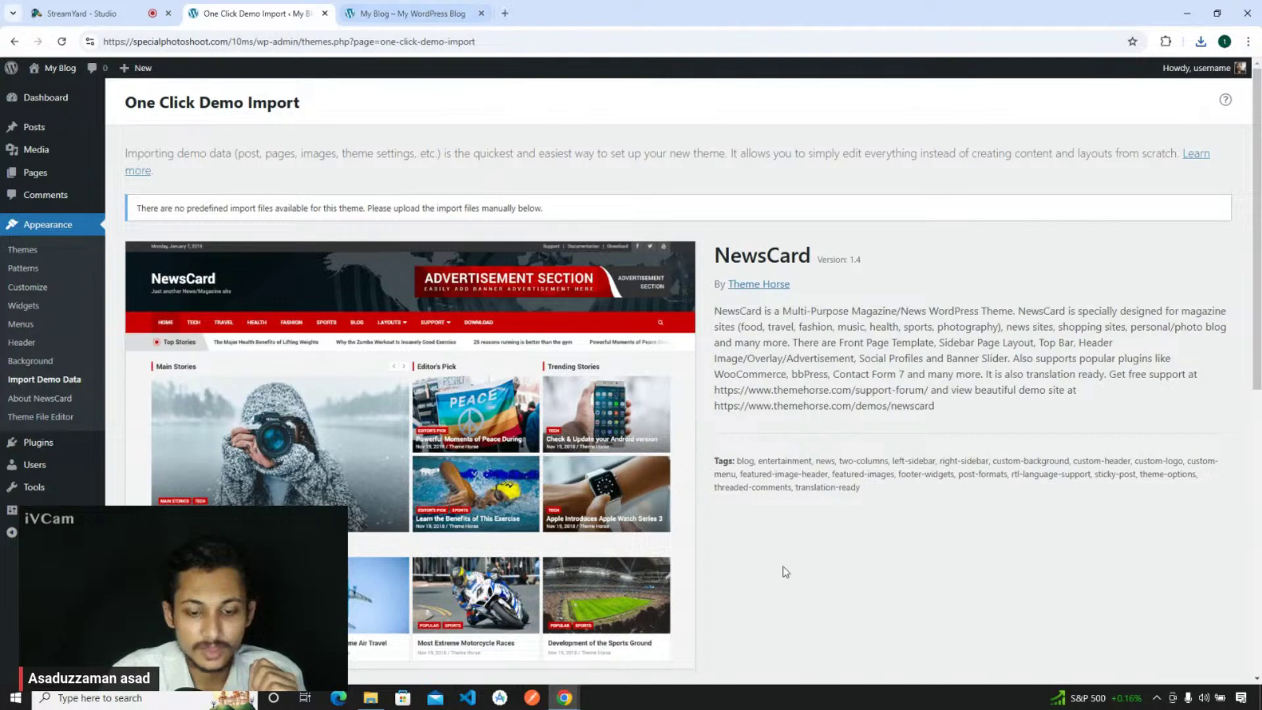
- Take newscard-default.zip from the Downloads folder and clear the windows to reach the desktop
{"action": "left_click", "coordinate": [371, 700]}
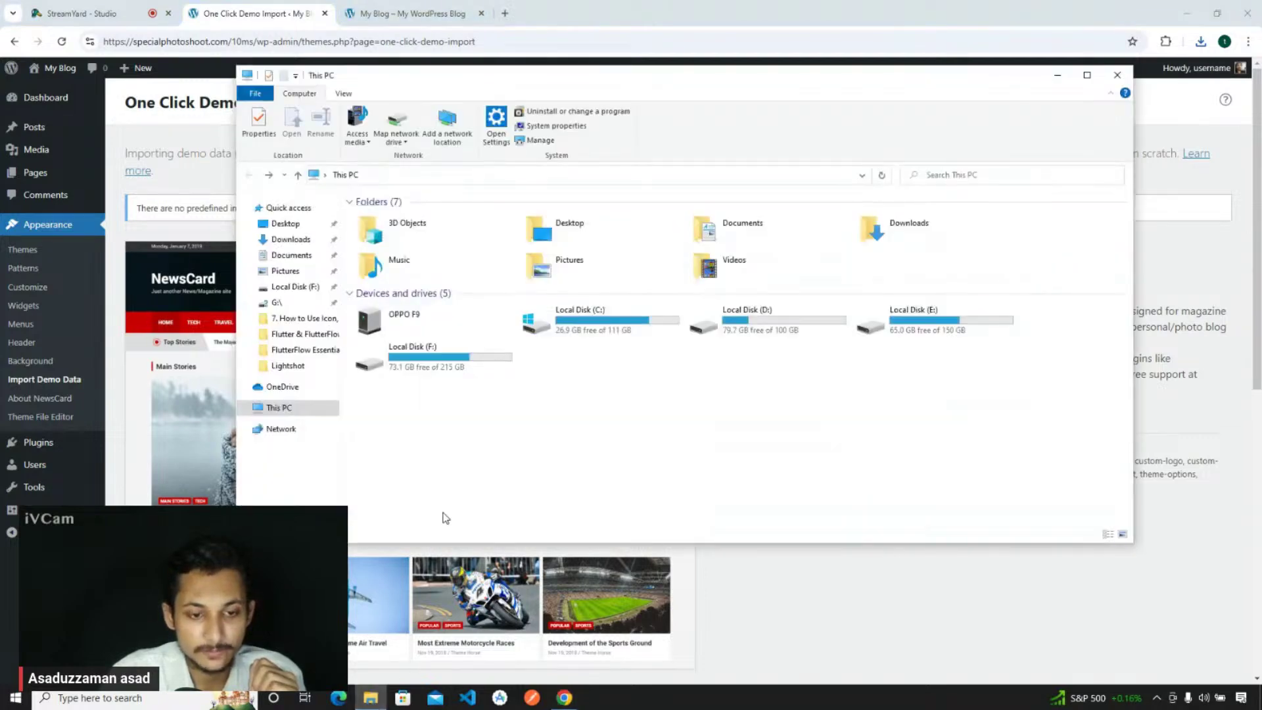
{"action": "left_click", "coordinate": [287, 241]}
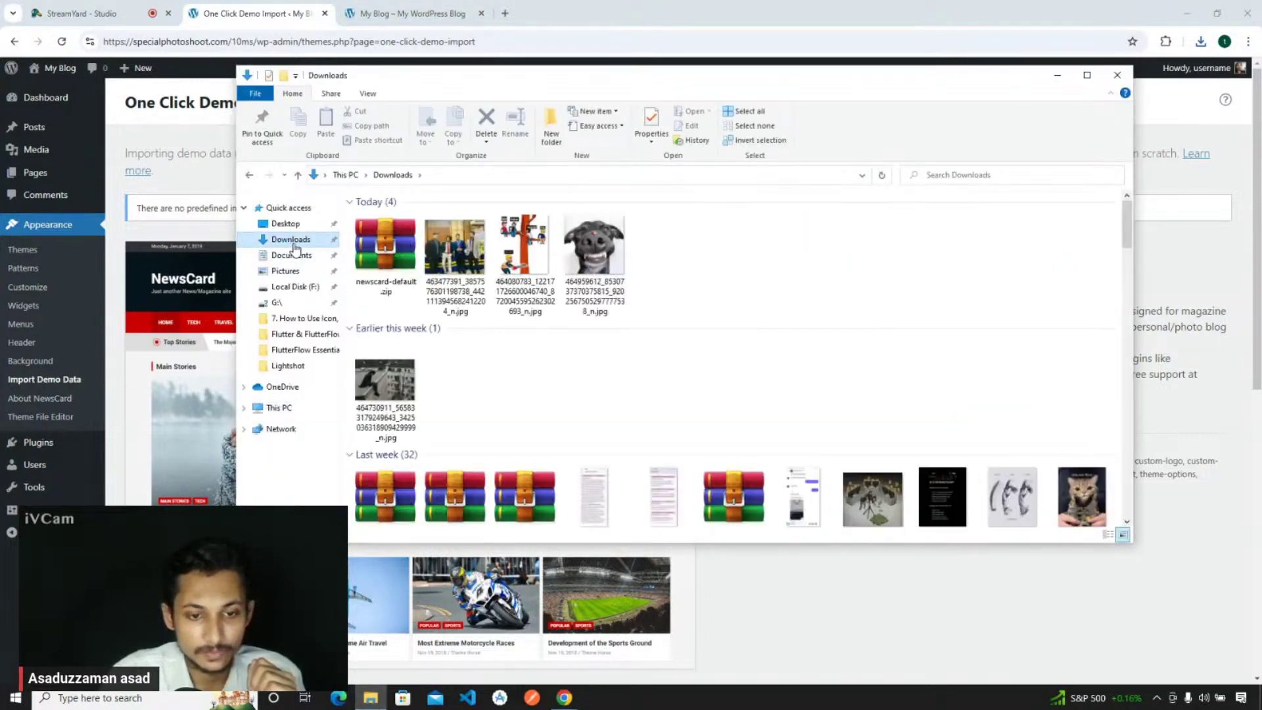
{"action": "left_click", "coordinate": [391, 246]}
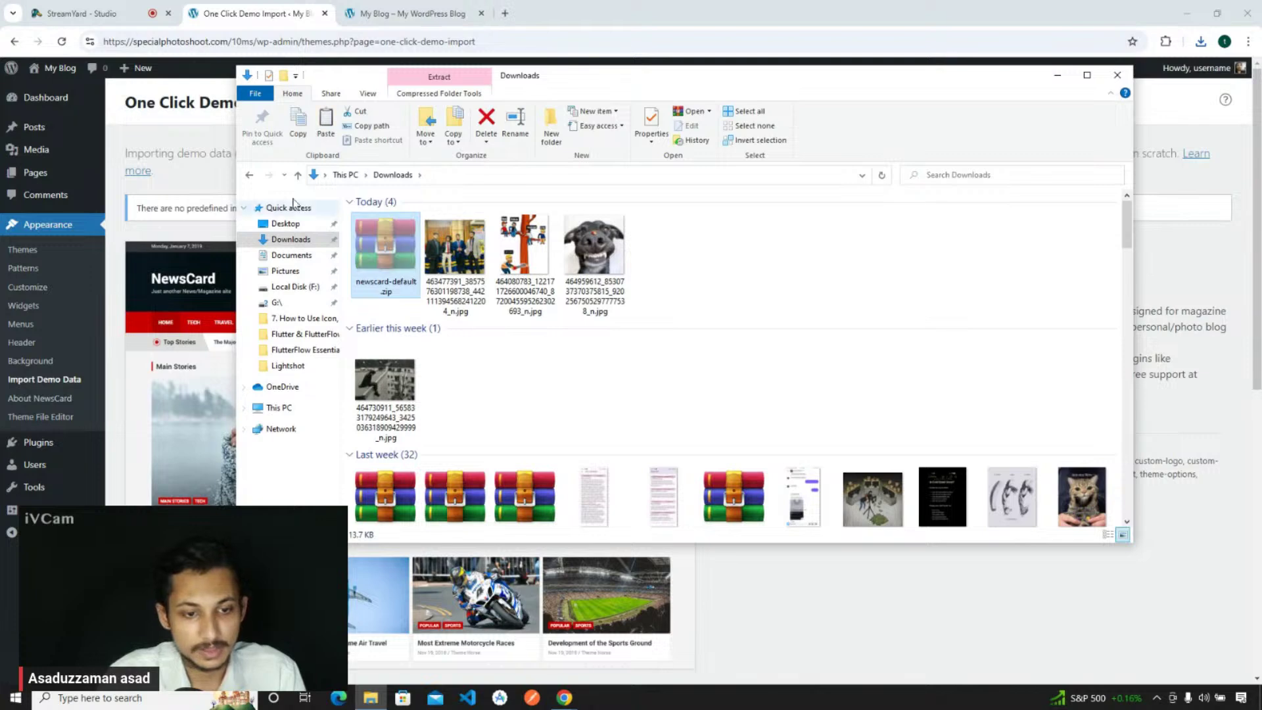
{"action": "left_click", "coordinate": [249, 175]}
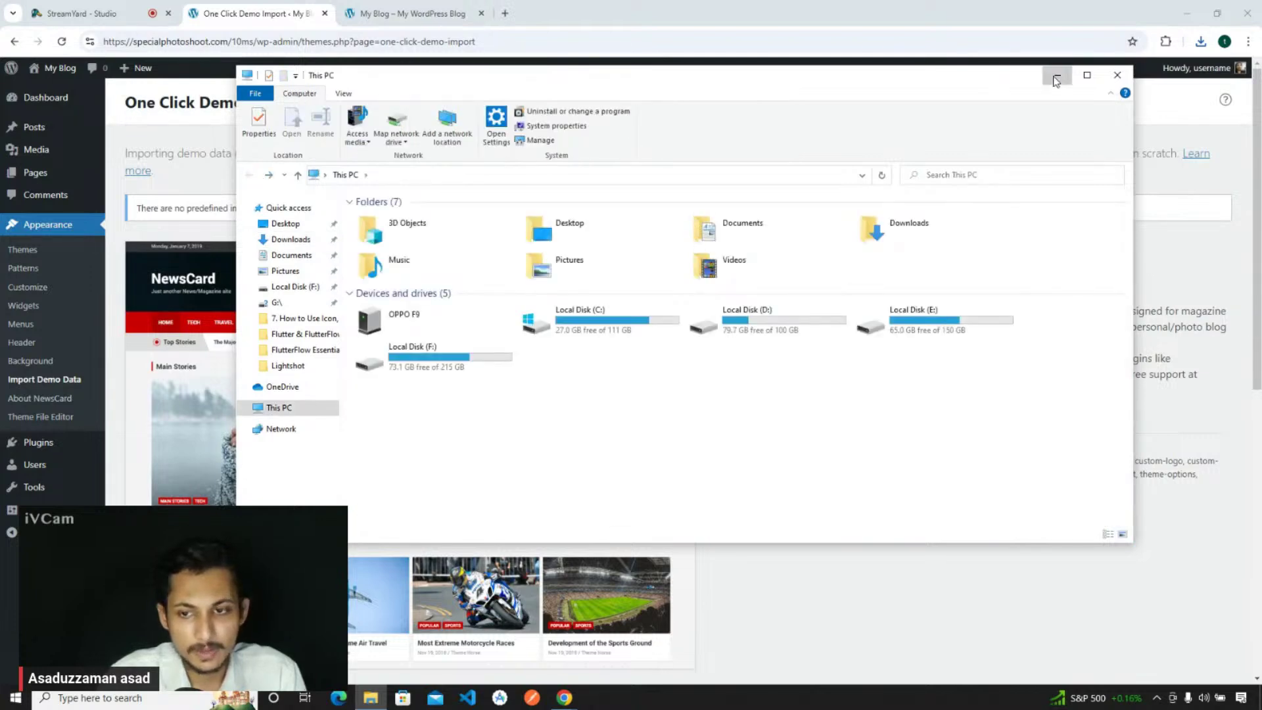
{"action": "left_click", "coordinate": [1057, 75]}
{"action": "left_click", "coordinate": [1187, 13]}
- Create a desktop folder named 'newscarddemo' and open it
{"action": "right_click", "coordinate": [394, 197]}
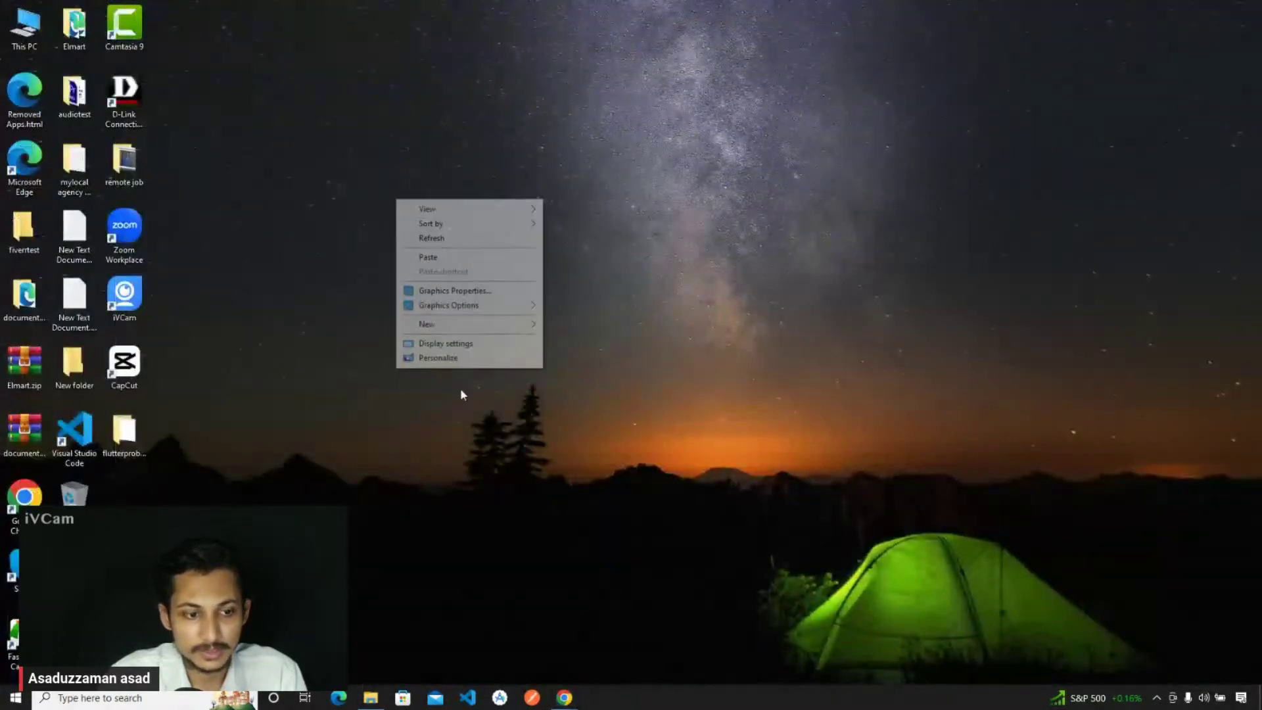
{"action": "mouse_move", "coordinate": [449, 326]}
{"action": "left_click", "coordinate": [606, 324]}
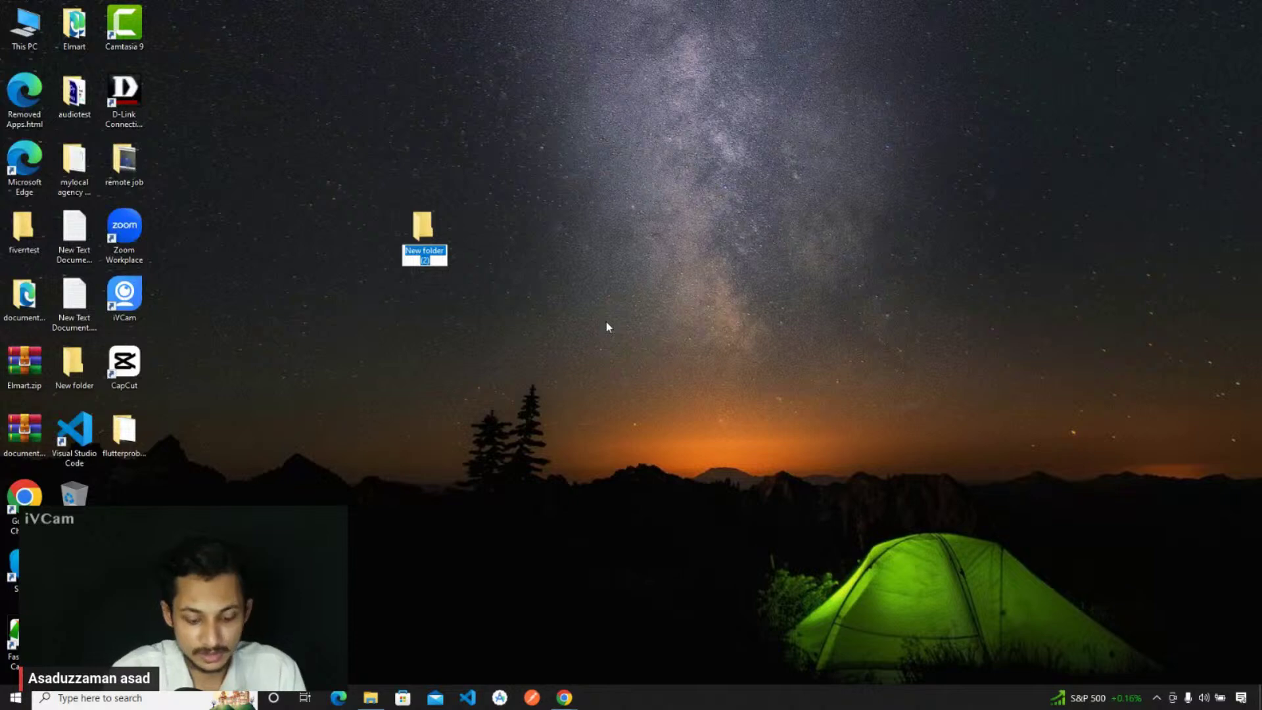
{"action": "type", "text": "newscarddemo"}
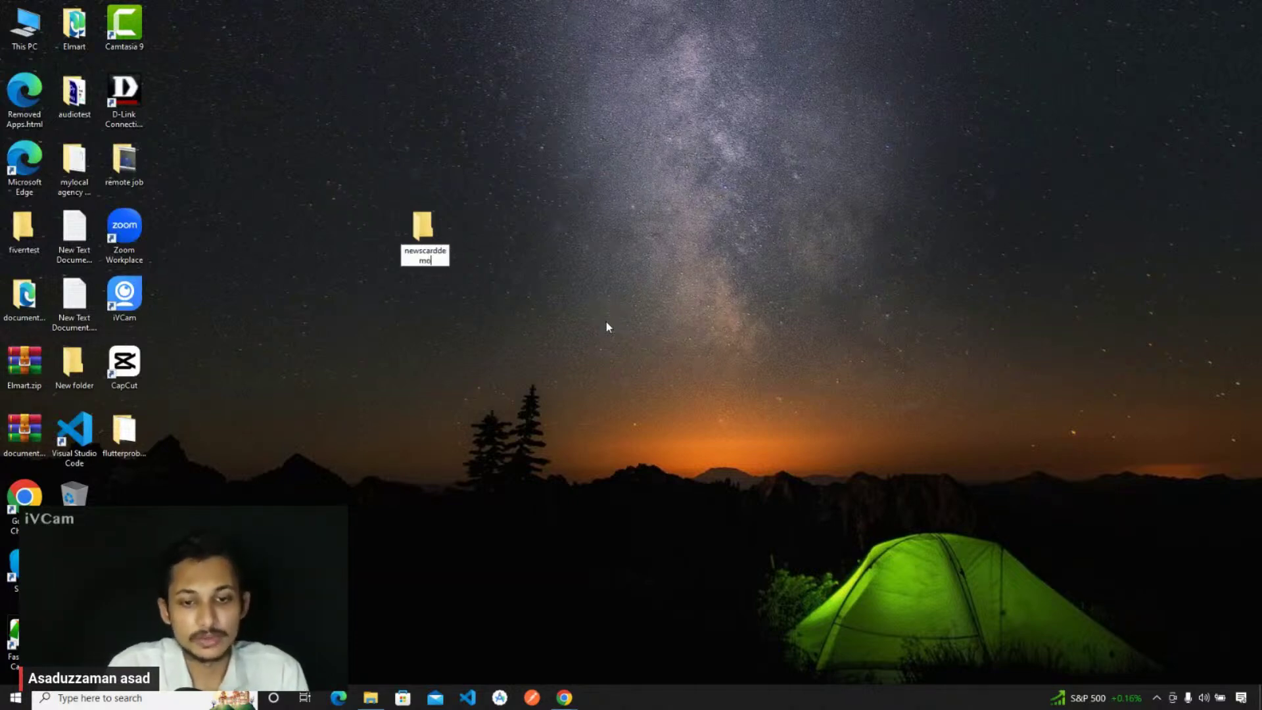
{"action": "key", "text": "Return"}
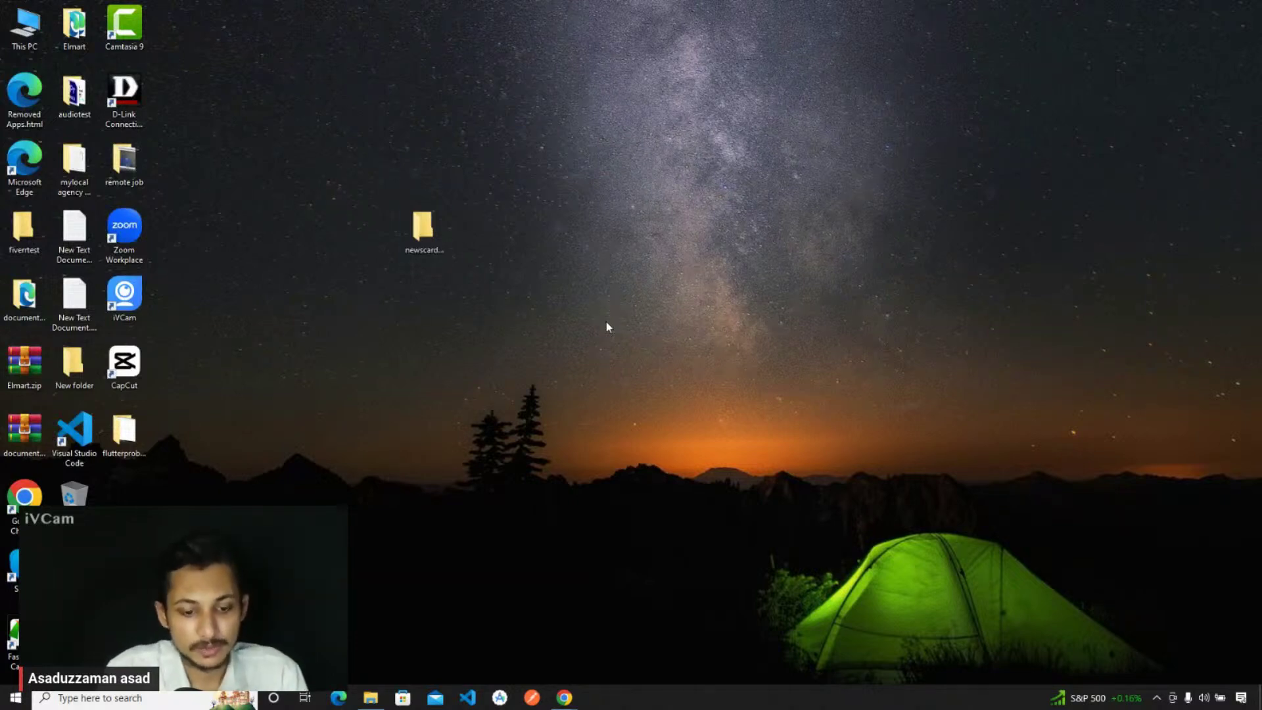
{"action": "key", "text": "Return"}
- Paste the zip, extract it here, and open the newscard-default folder maximized
{"action": "key", "text": "ctrl+v"}
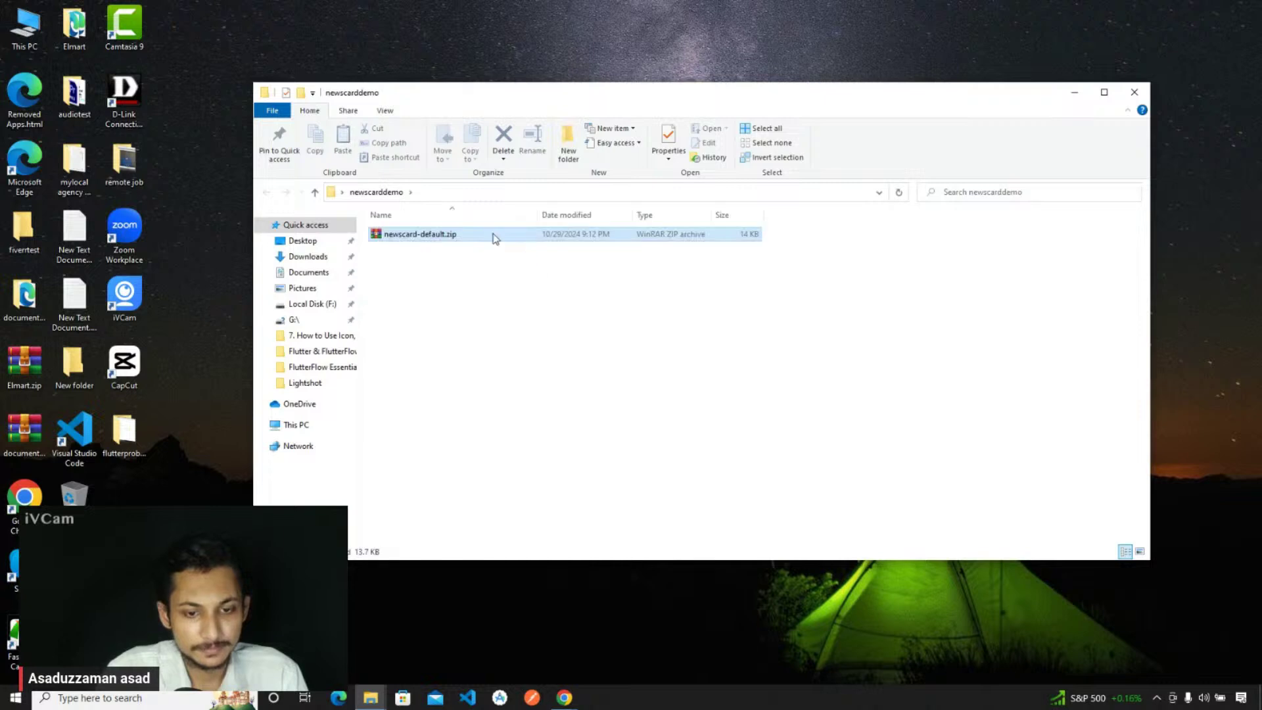
{"action": "right_click", "coordinate": [493, 235]}
{"action": "left_click", "coordinate": [548, 316]}
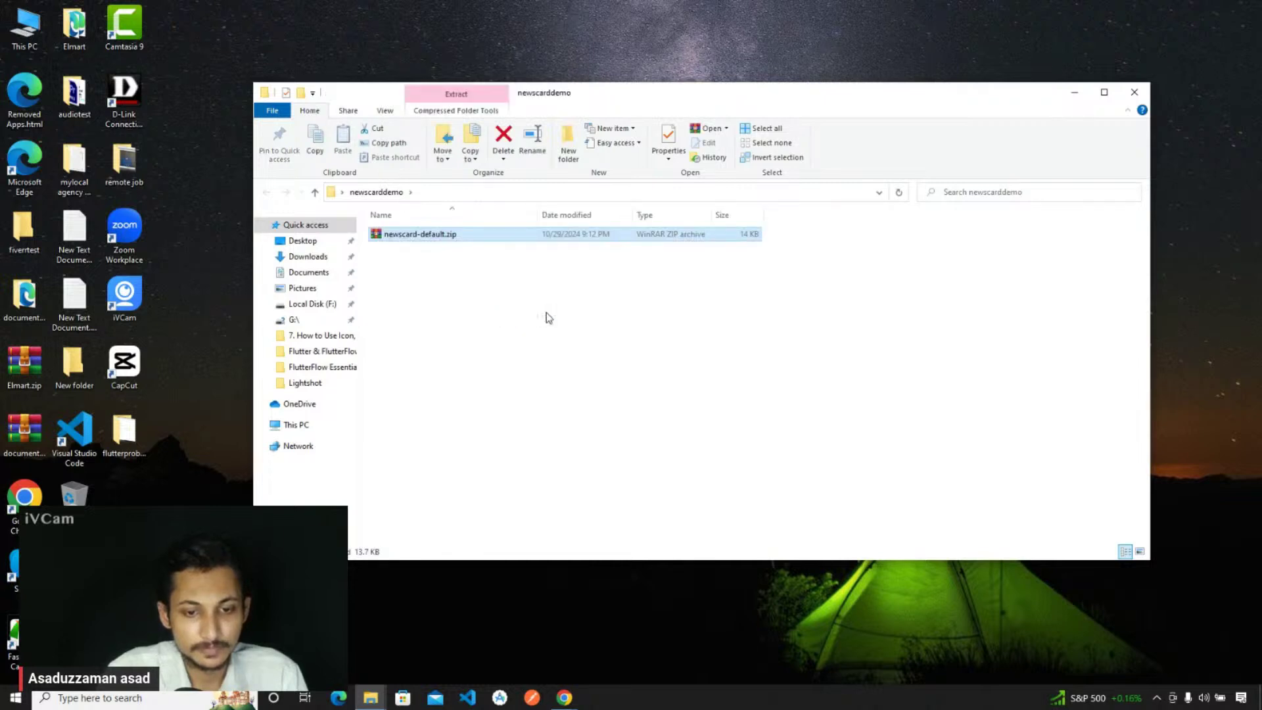
{"action": "right_click", "coordinate": [478, 320]}
{"action": "left_click", "coordinate": [511, 376]}
{"action": "double_click", "coordinate": [408, 250]}
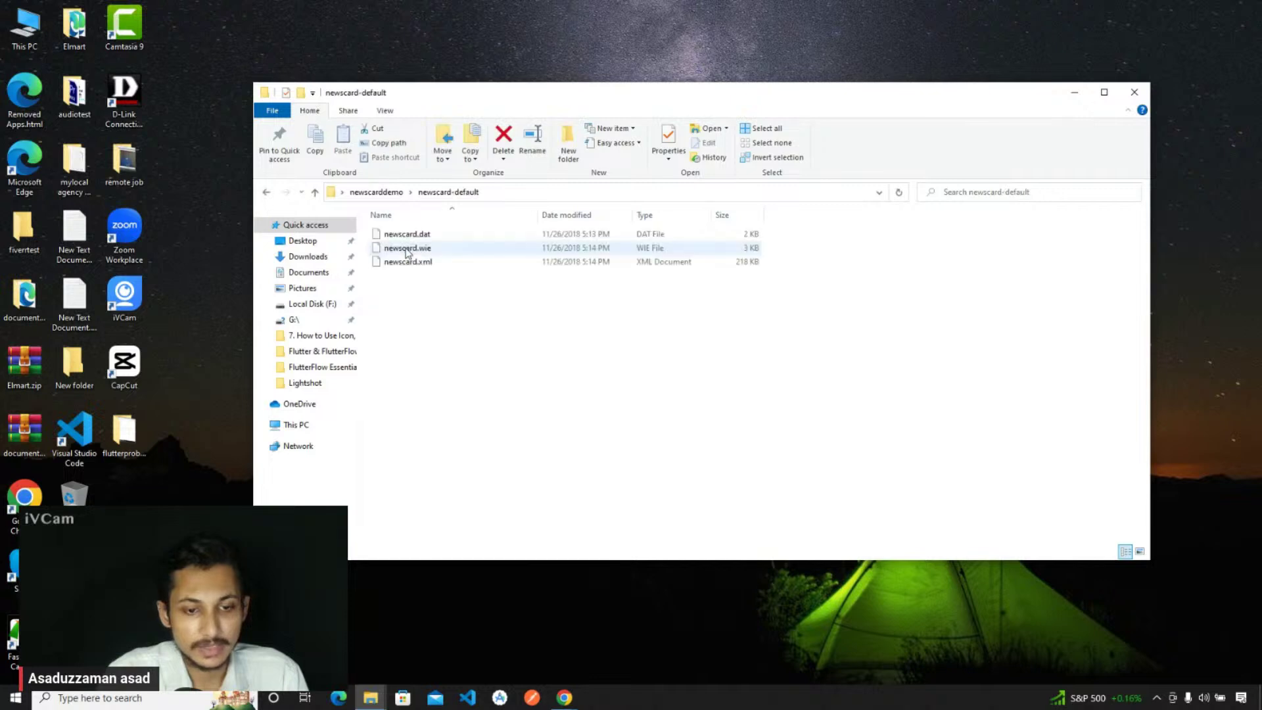
{"action": "double_click", "coordinate": [537, 98]}
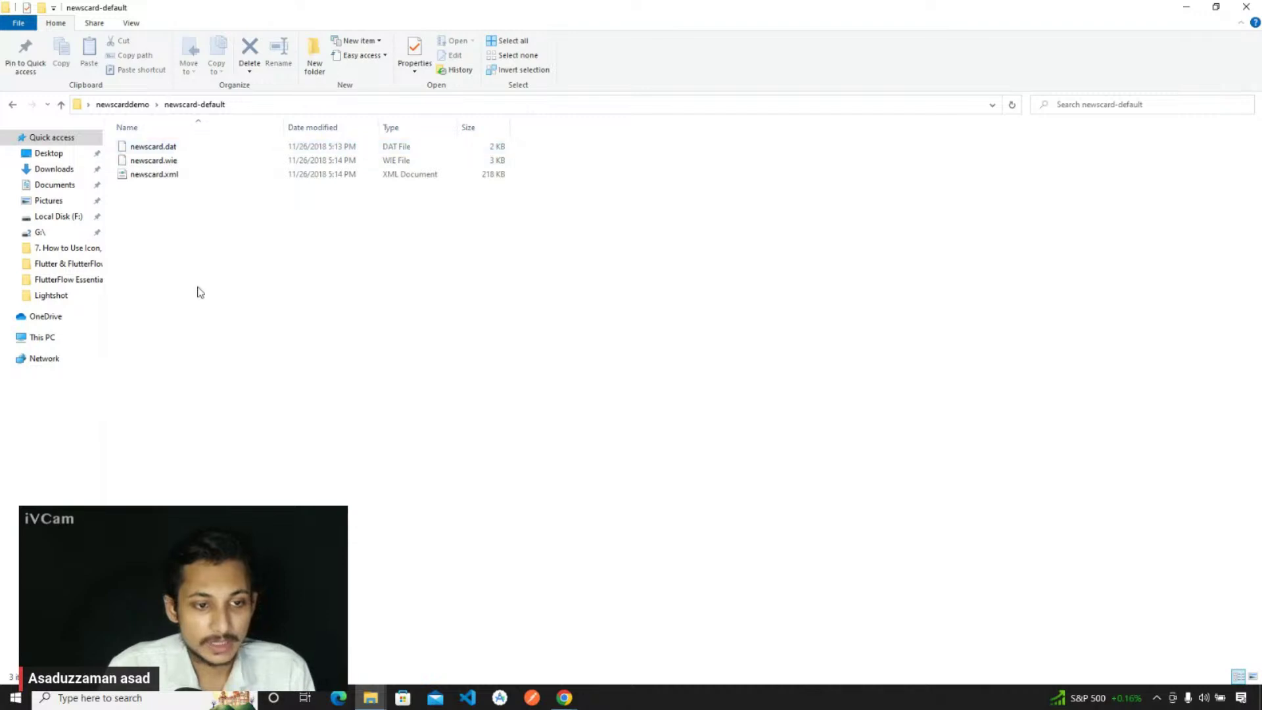
- Search Windows for 'folder' and open the File Explorer Options window
{"action": "left_click", "coordinate": [116, 699]}
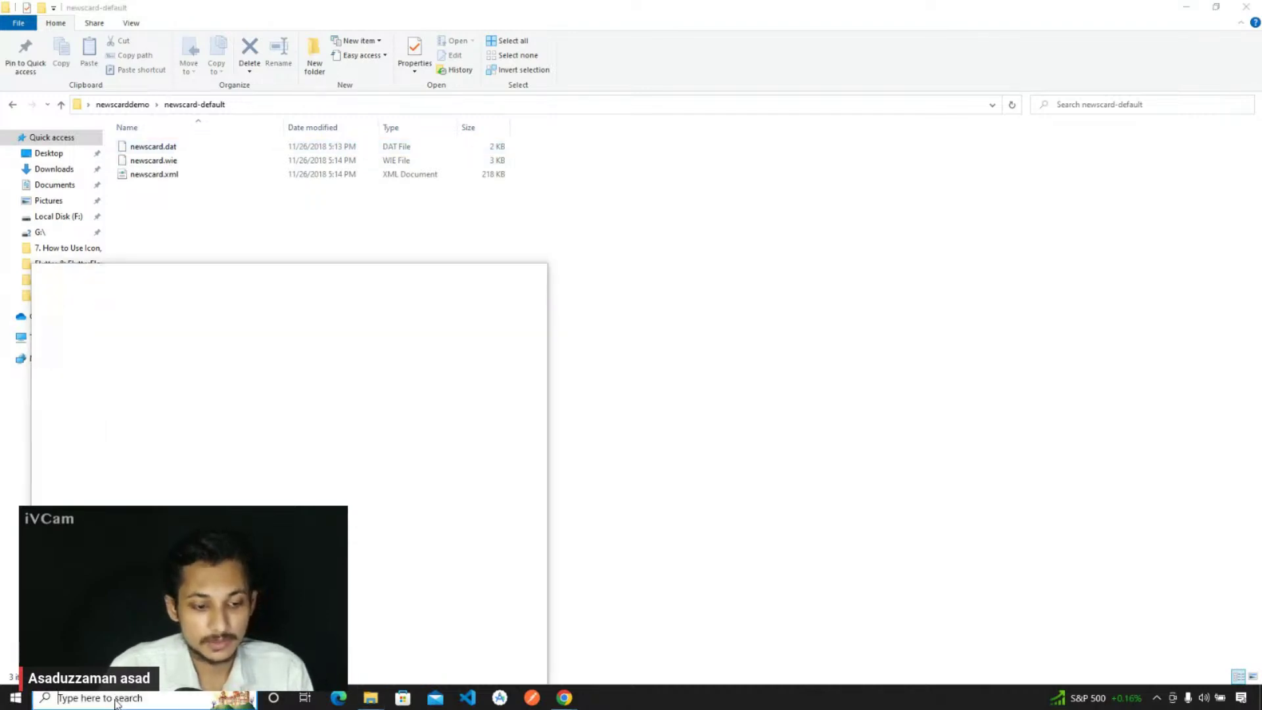
{"action": "type", "text": "f"}
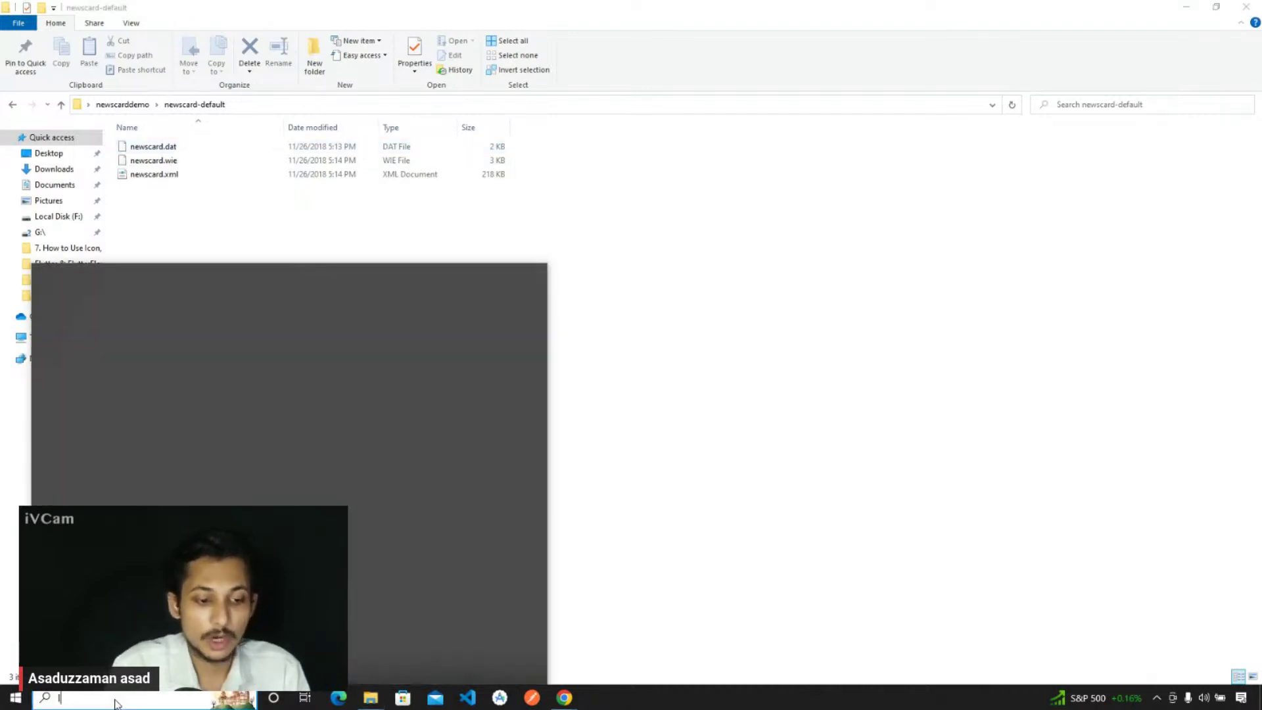
{"action": "type", "text": "older"}
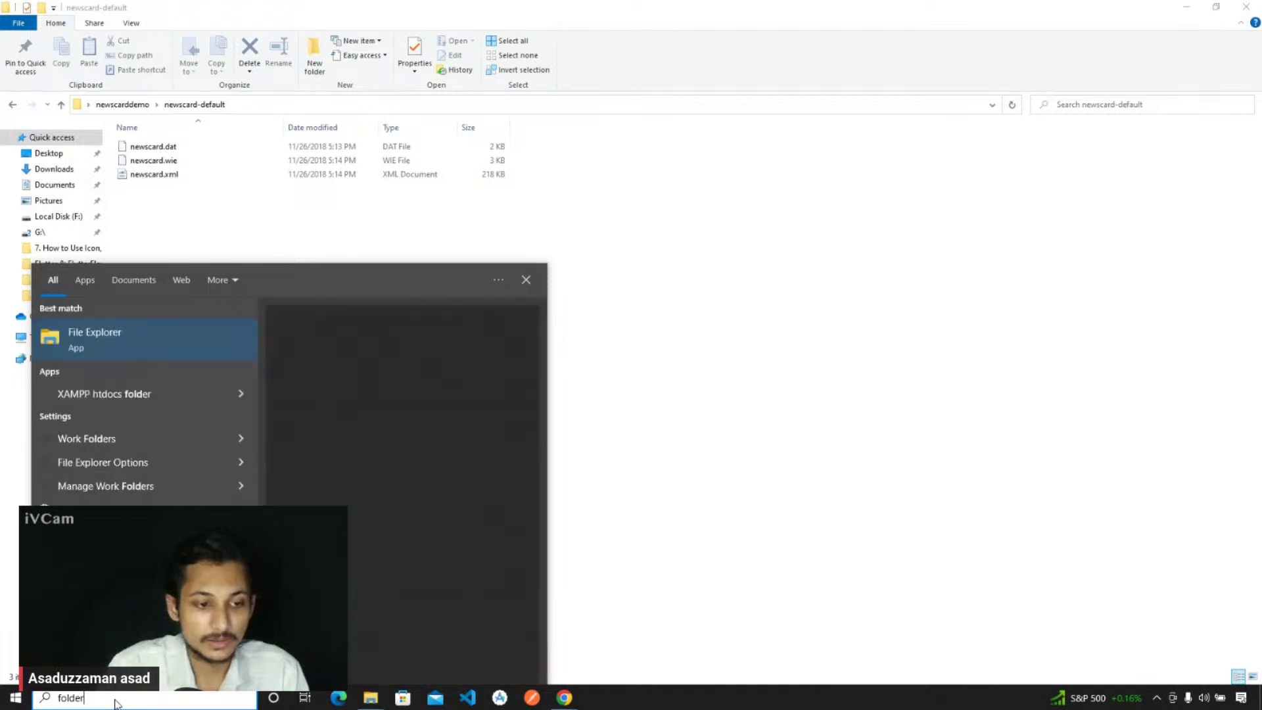
{"action": "left_click", "coordinate": [138, 334]}
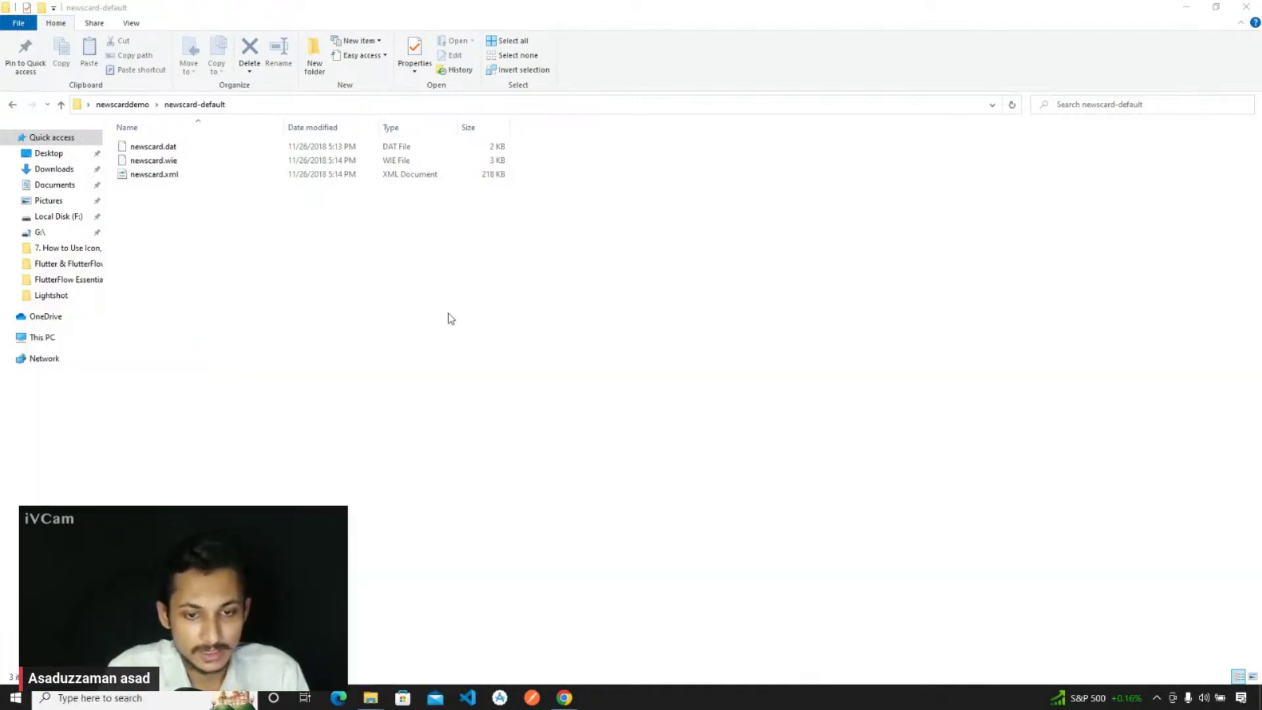
{"action": "key", "text": "alt+F4"}
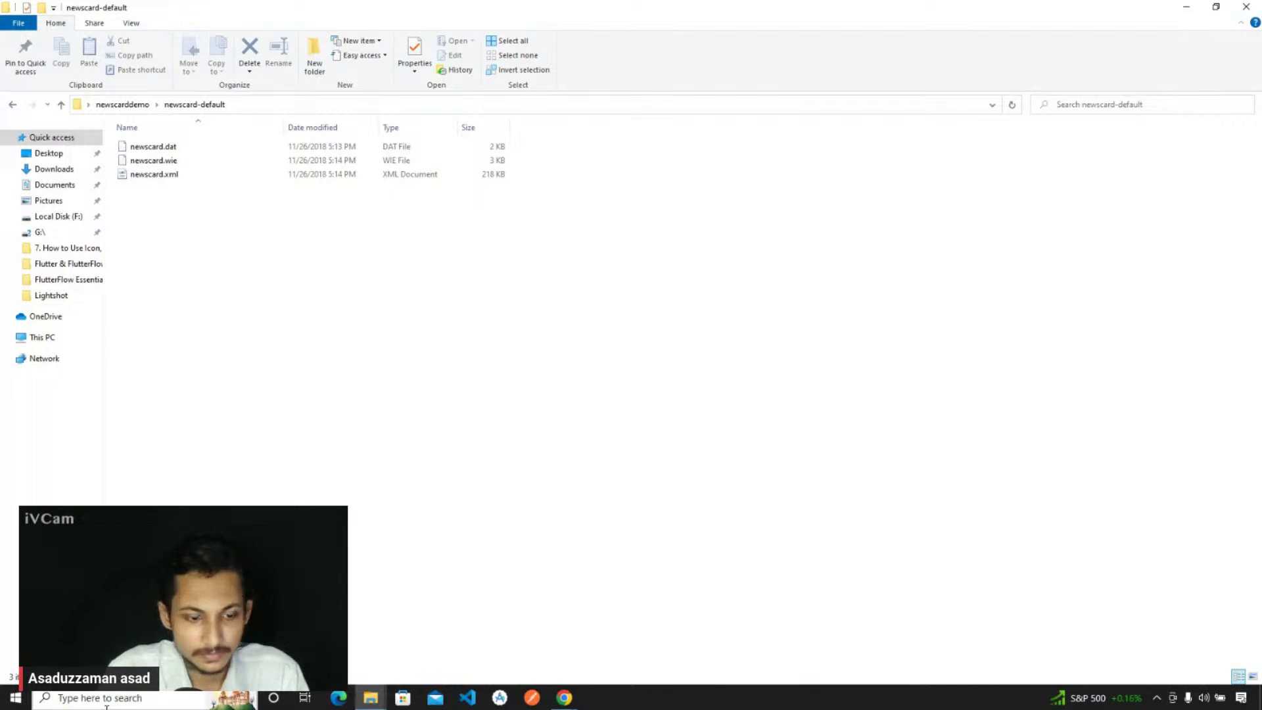
{"action": "left_click", "coordinate": [107, 704]}
{"action": "type", "text": "f"}
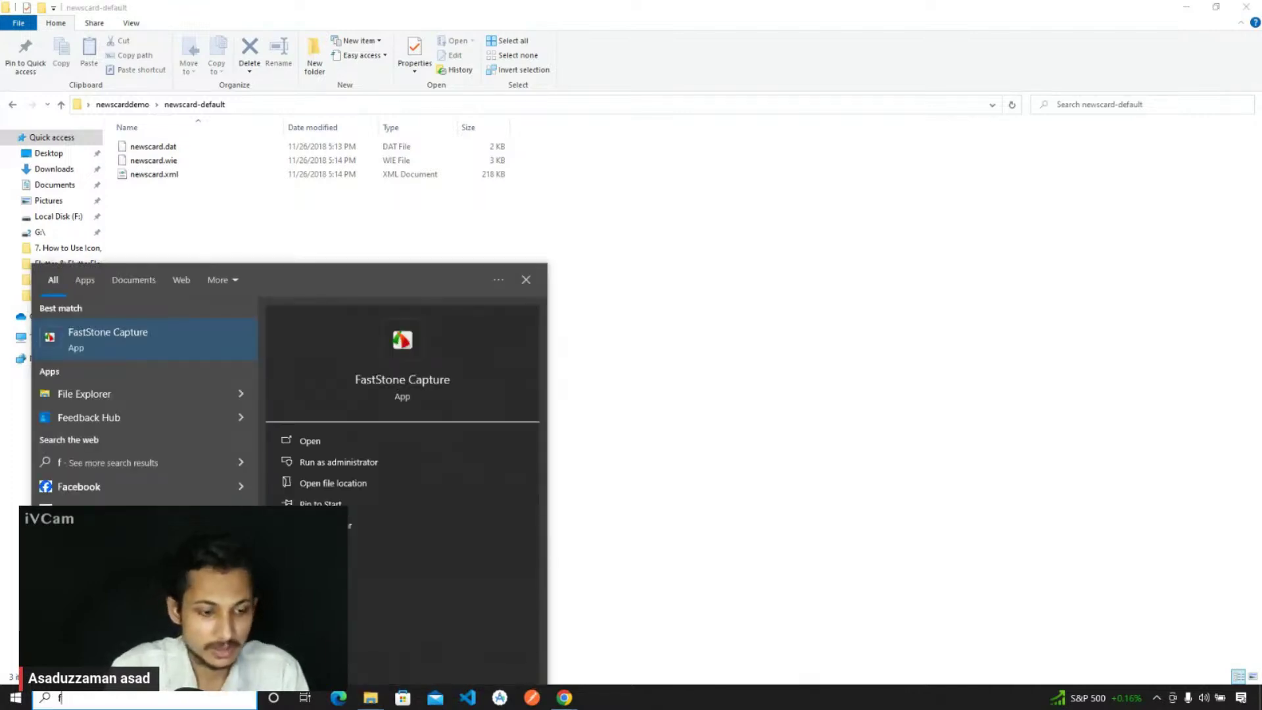
{"action": "type", "text": "older op"}
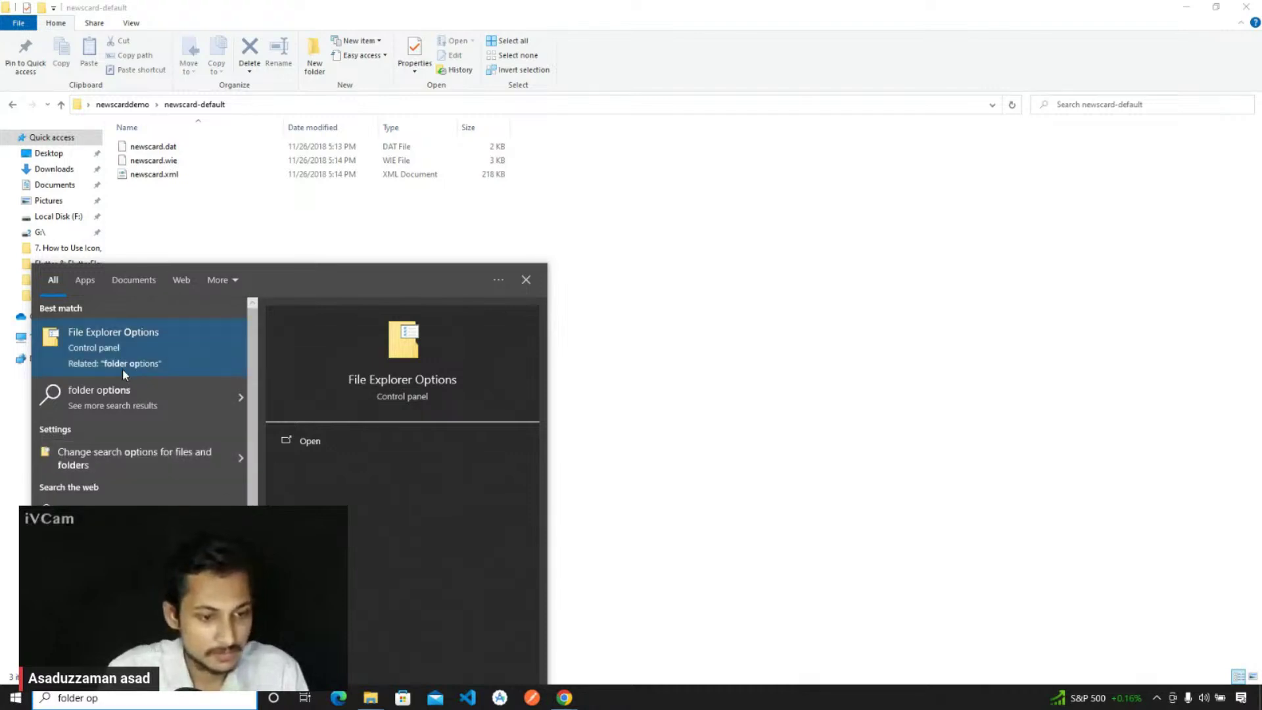
{"action": "left_click", "coordinate": [133, 457]}
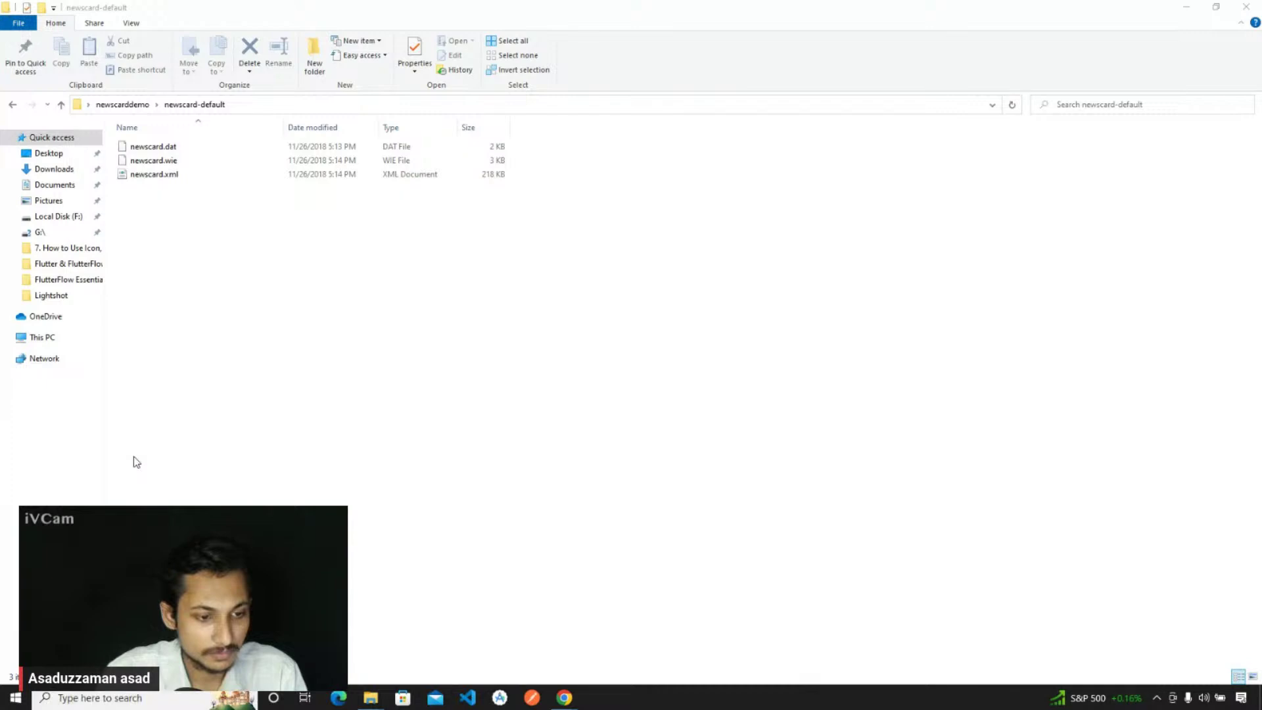
- On the View tab, turn off 'Hide extensions for known file types' and apply it
{"action": "left_click_drag", "start_coordinate": [190, 118], "coordinate": [496, 134]}
{"action": "left_click", "coordinate": [371, 153]}
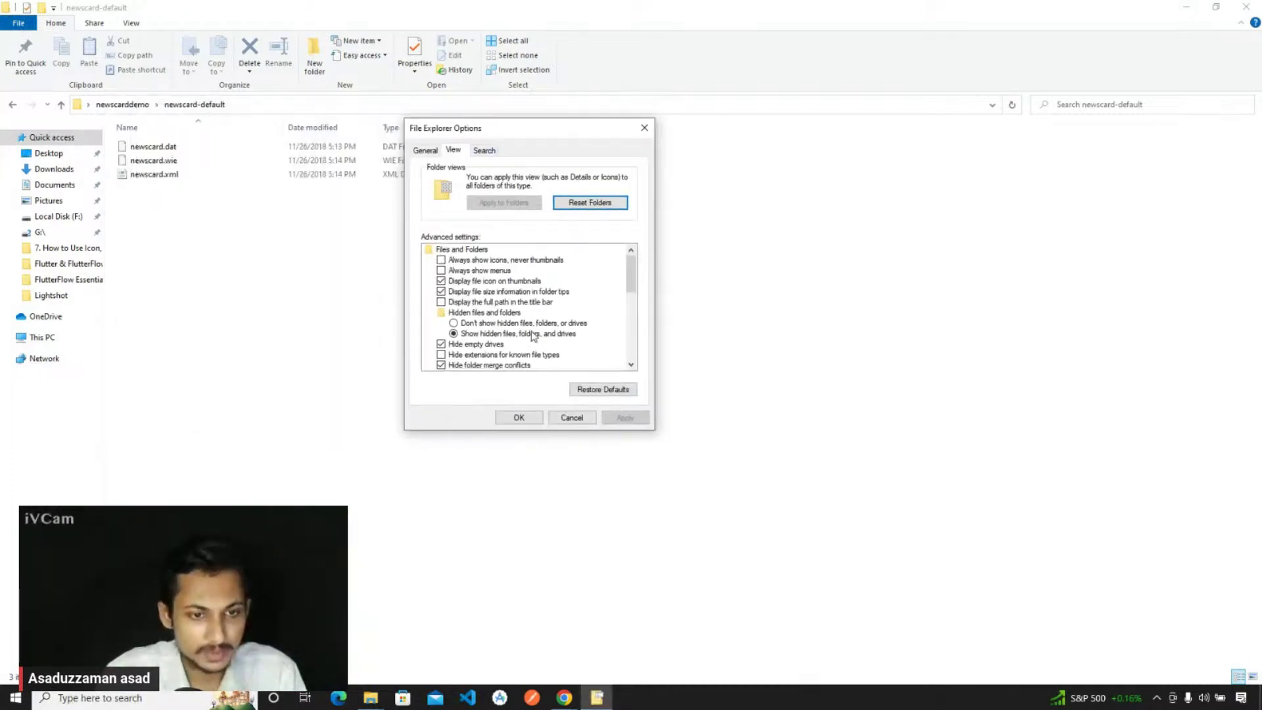
{"action": "scroll", "coordinate": [533, 336], "scroll_direction": "down", "scroll_amount": 1}
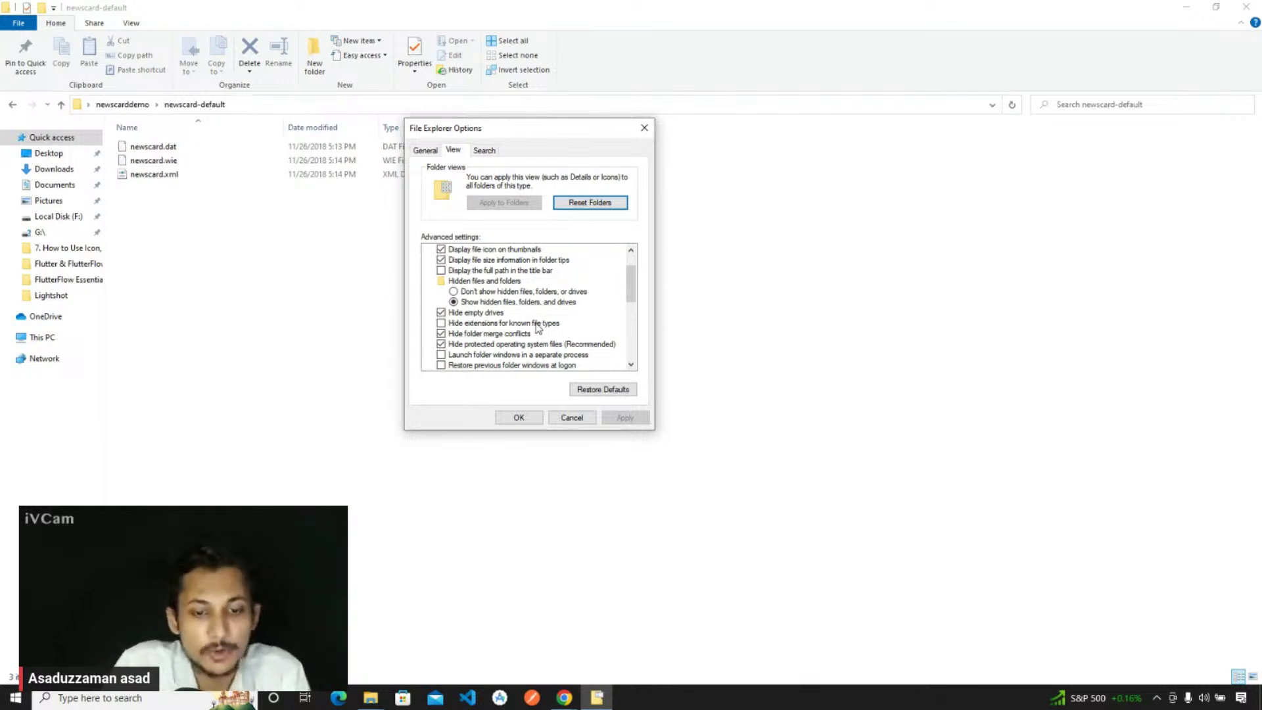
{"action": "left_click", "coordinate": [441, 324]}
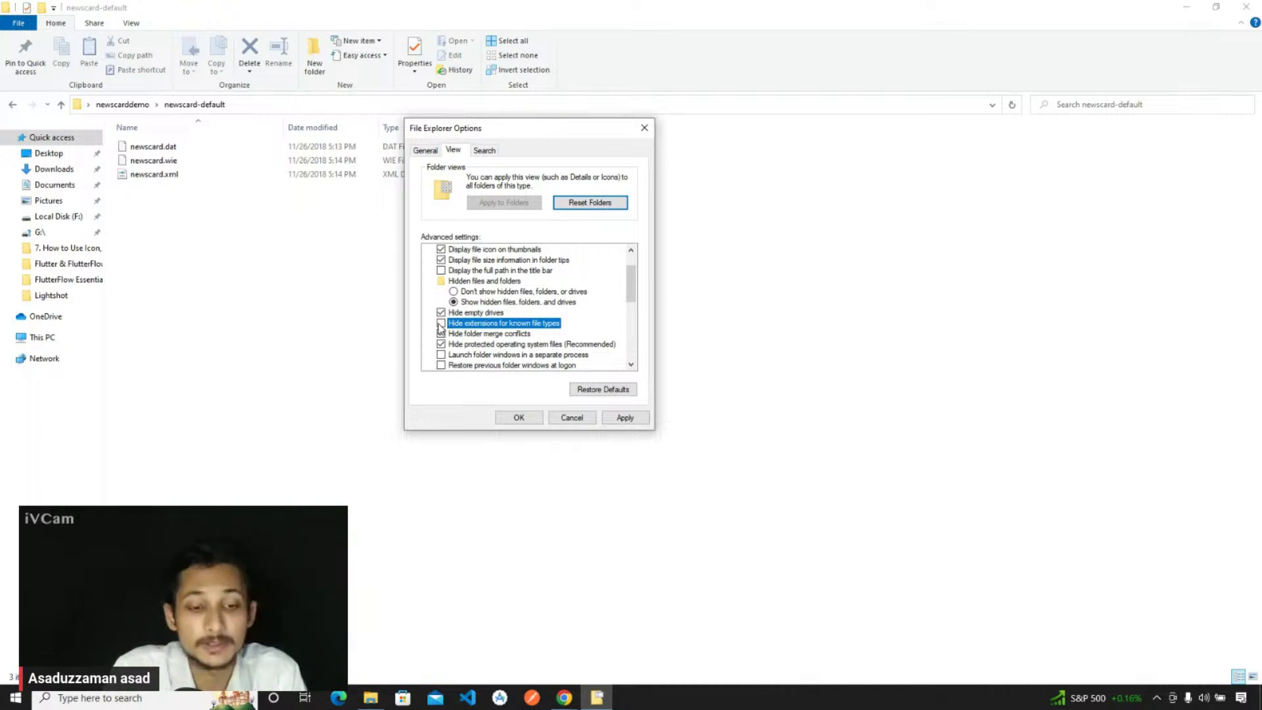
{"action": "left_click", "coordinate": [627, 417]}
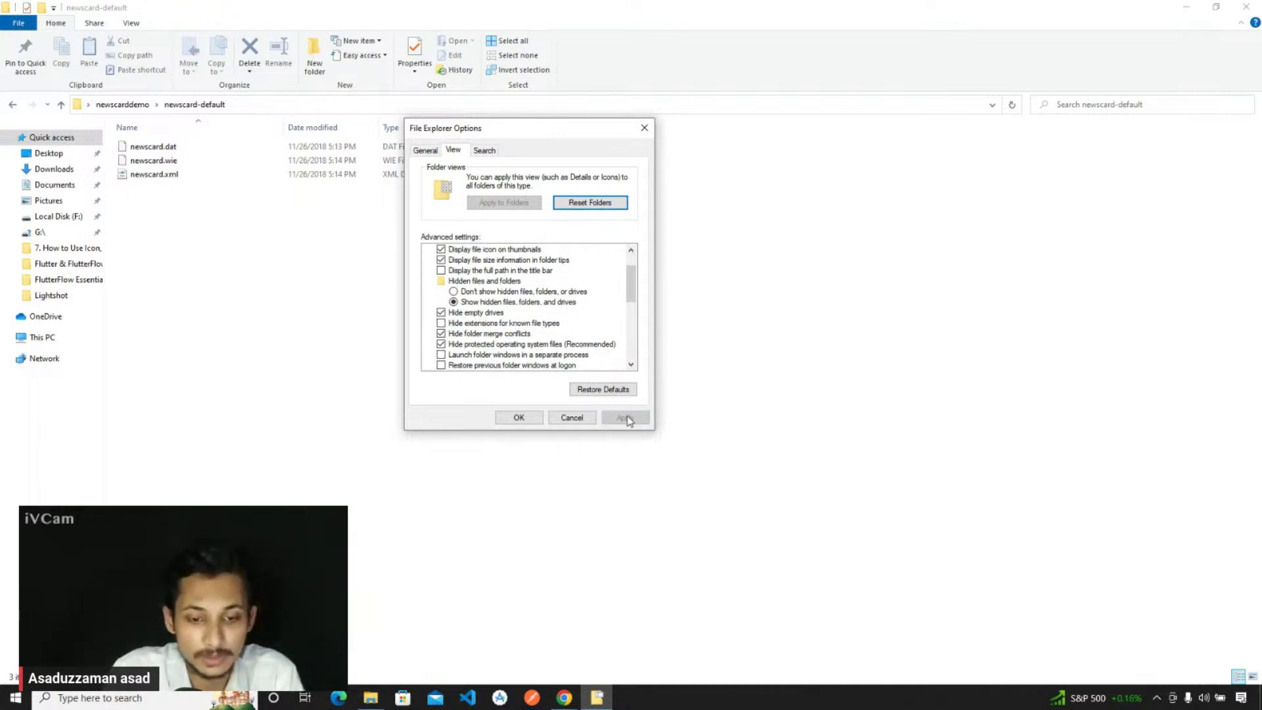
{"action": "left_click", "coordinate": [518, 417]}
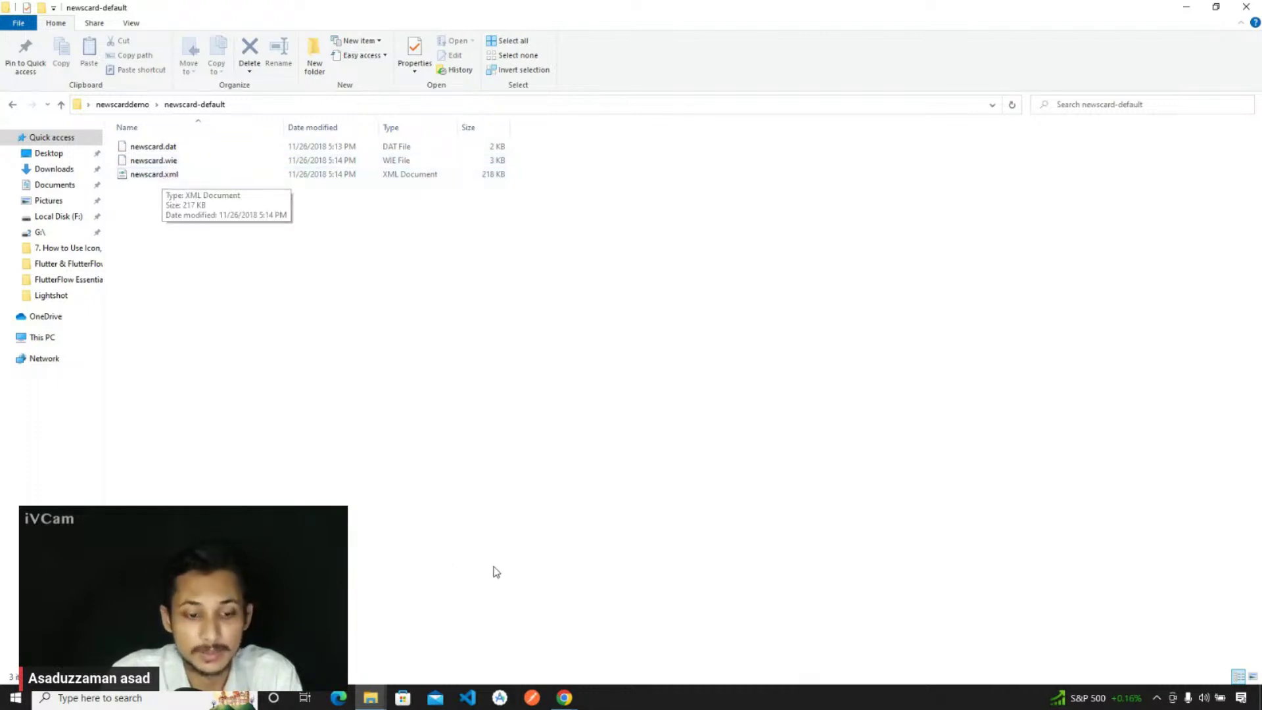
- Attach newscard.xml from Desktop\newscarddemo\newscard-default as the Import Content file
{"action": "mouse_move", "coordinate": [564, 698]}
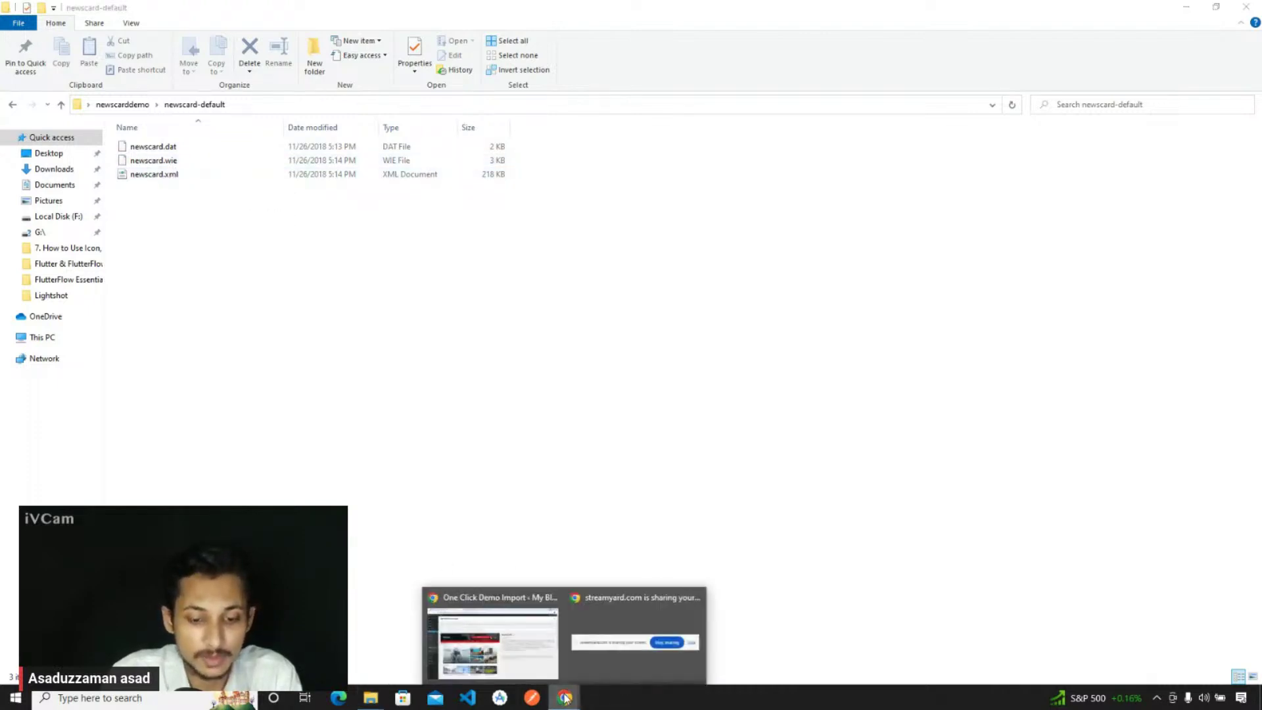
{"action": "left_click", "coordinate": [529, 661]}
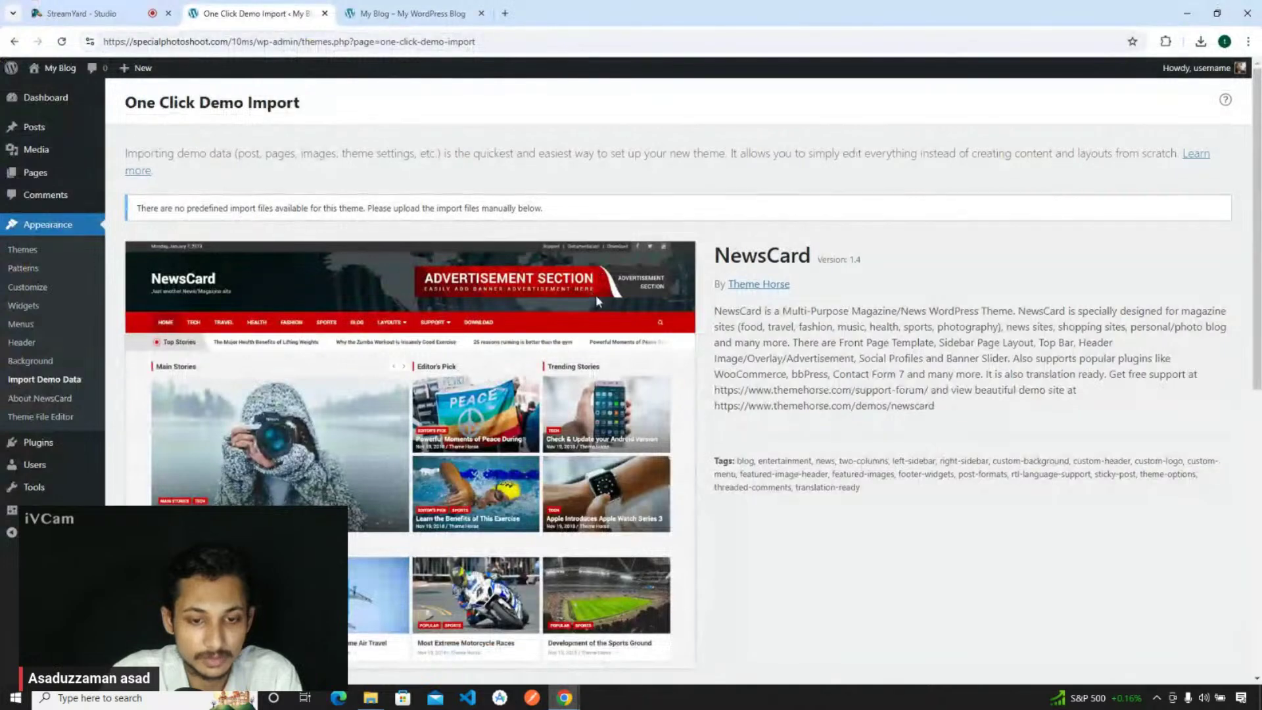
{"action": "scroll", "coordinate": [595, 294], "scroll_direction": "down", "scroll_amount": 5}
{"action": "scroll", "coordinate": [597, 299], "scroll_direction": "down", "scroll_amount": 3}
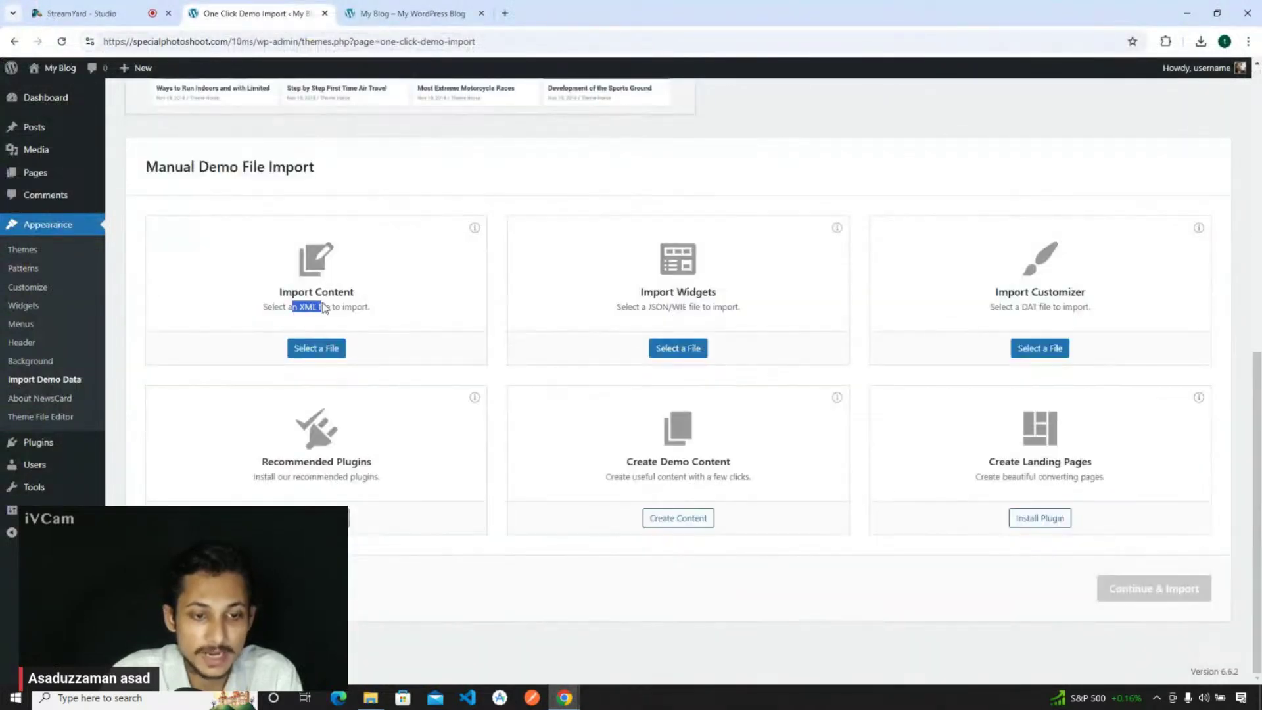
{"action": "left_click", "coordinate": [332, 343]}
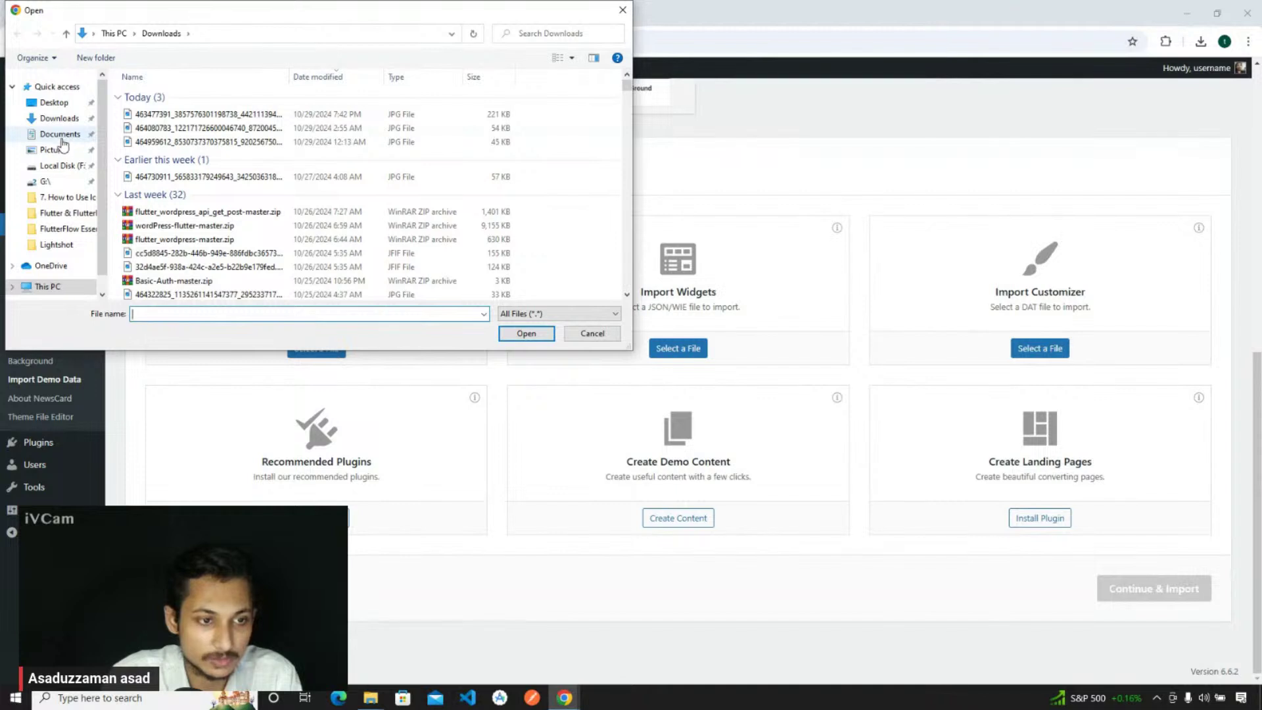
{"action": "scroll", "coordinate": [63, 129], "scroll_direction": "down", "scroll_amount": 2}
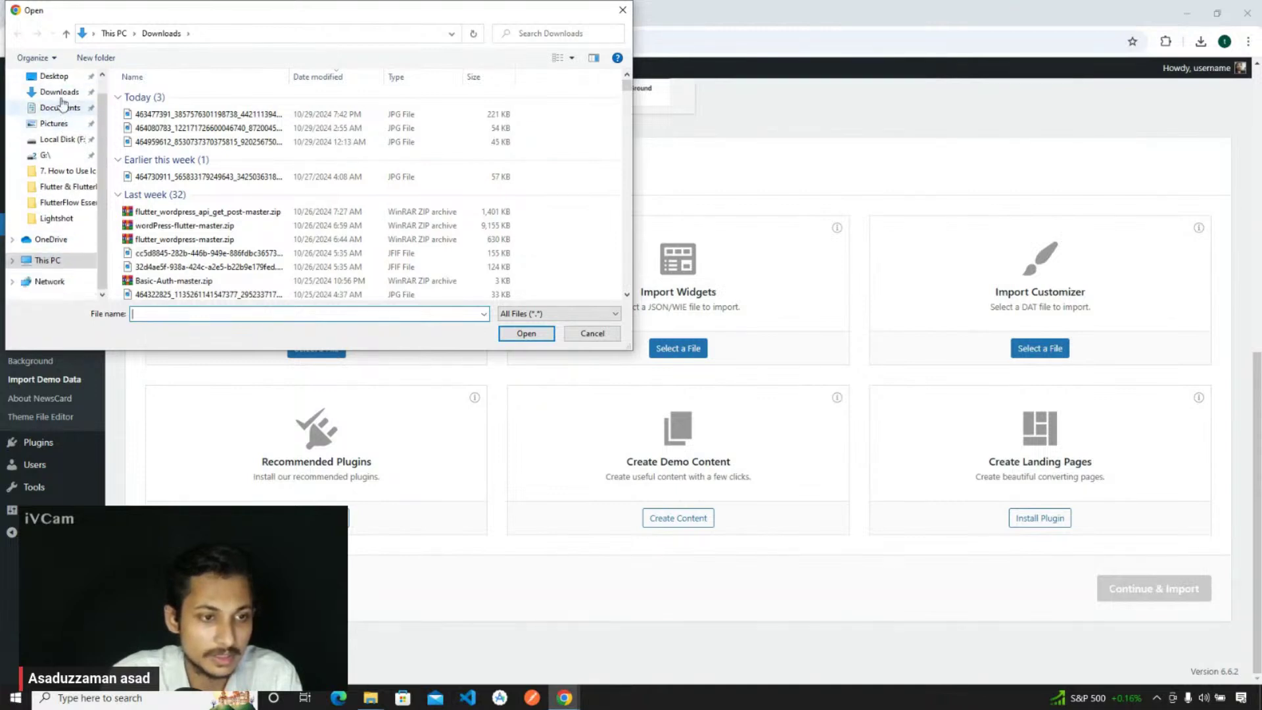
{"action": "left_click", "coordinate": [54, 76]}
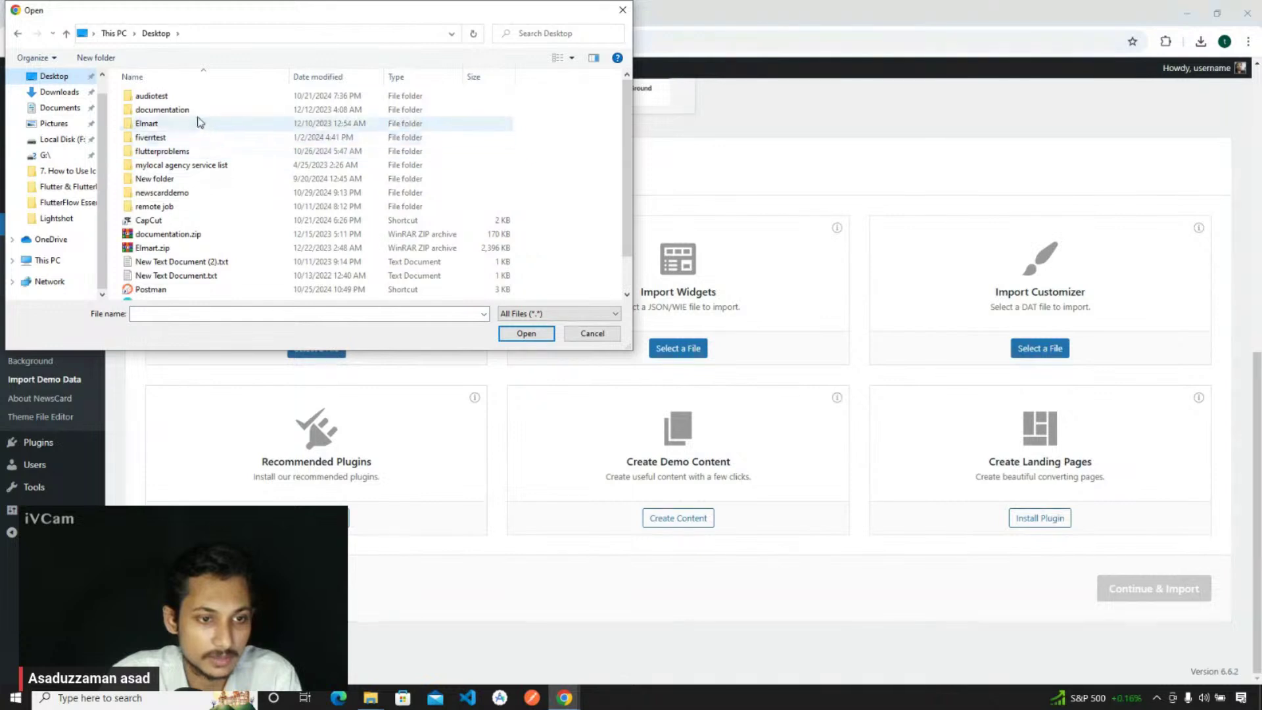
{"action": "double_click", "coordinate": [194, 193]}
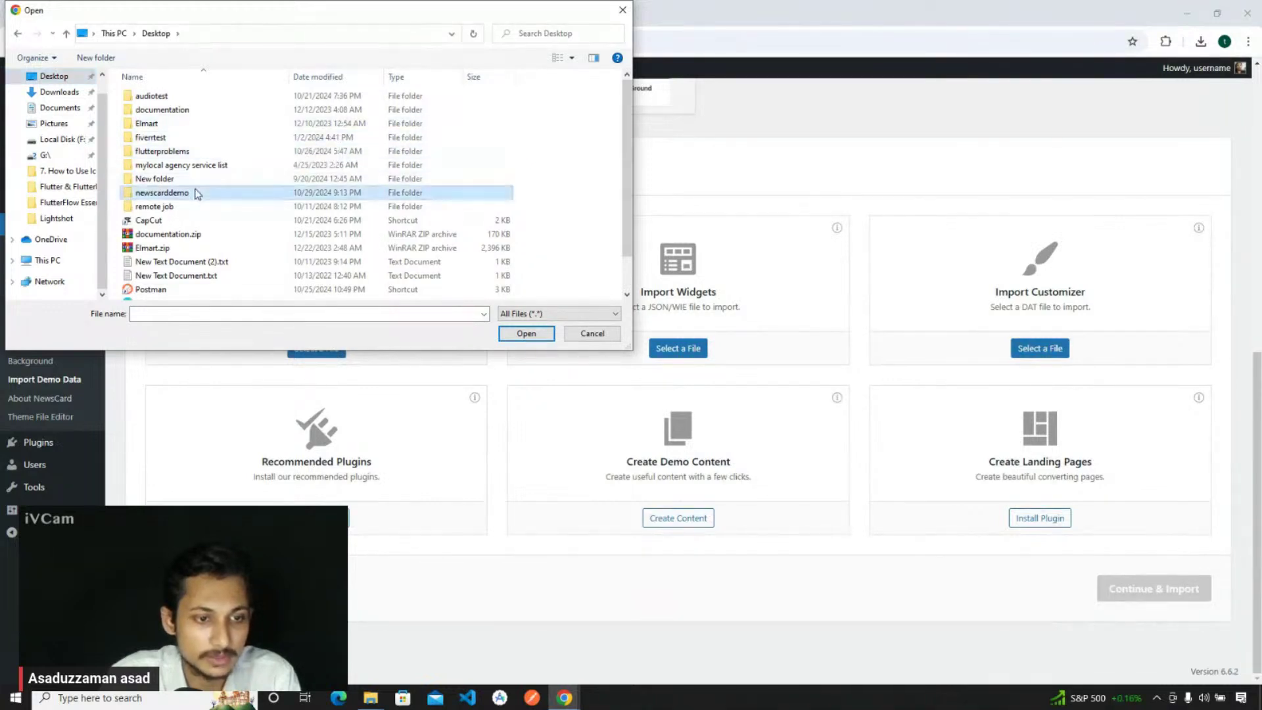
{"action": "double_click", "coordinate": [168, 110]}
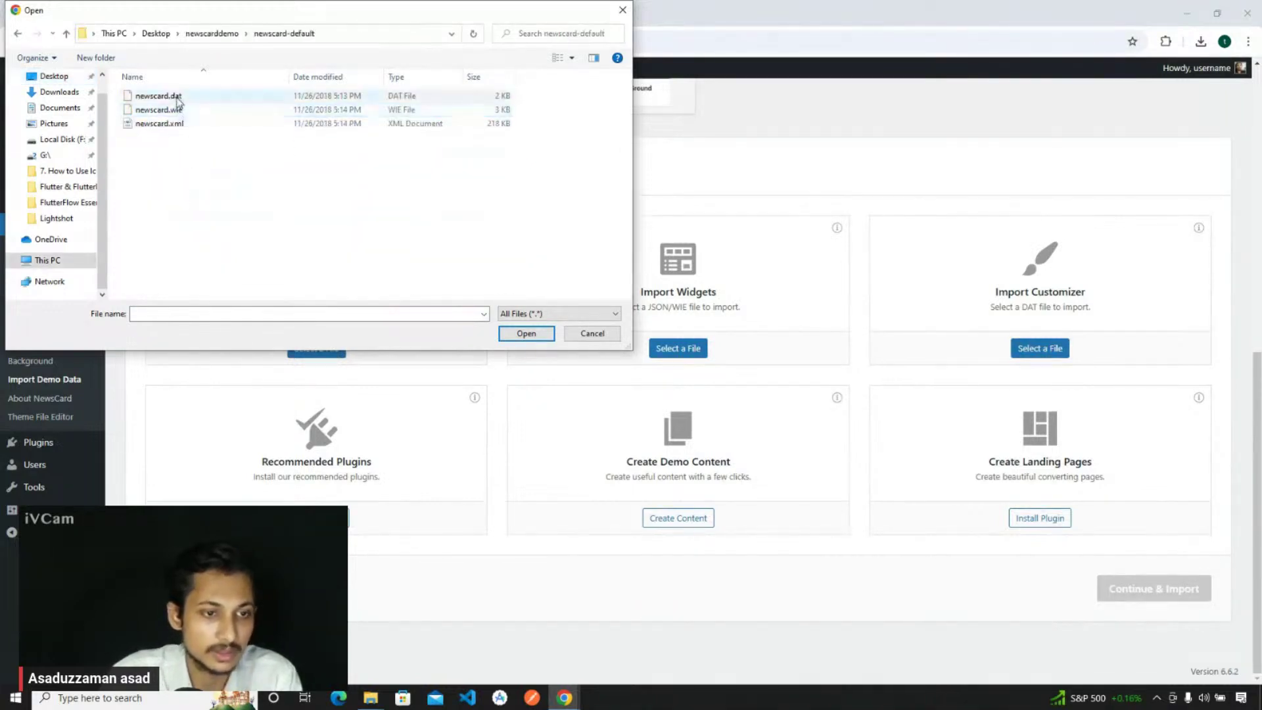
{"action": "left_click_drag", "start_coordinate": [200, 15], "coordinate": [610, 112]}
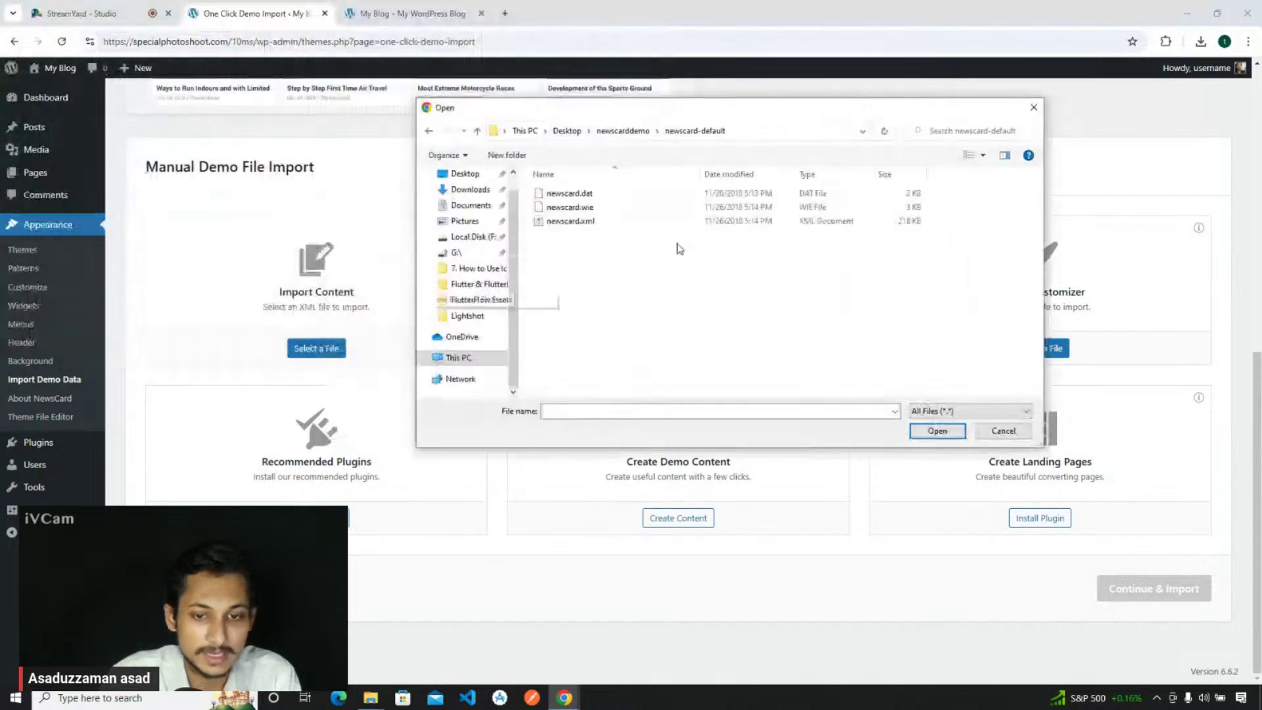
{"action": "left_click", "coordinate": [579, 221]}
{"action": "left_click", "coordinate": [937, 431]}
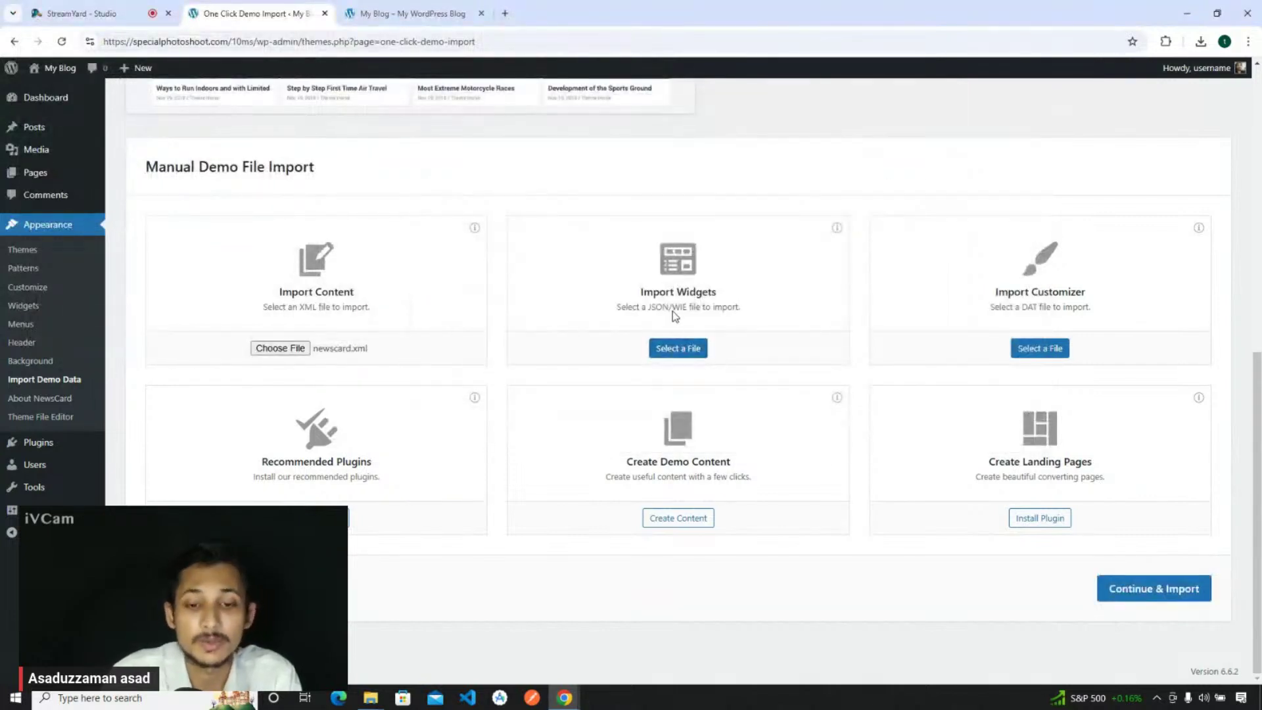
- Attach newscard.wie as the widgets file and newscard.dat as the customizer file
{"action": "left_click", "coordinate": [678, 348]}
{"action": "left_click", "coordinate": [606, 207]}
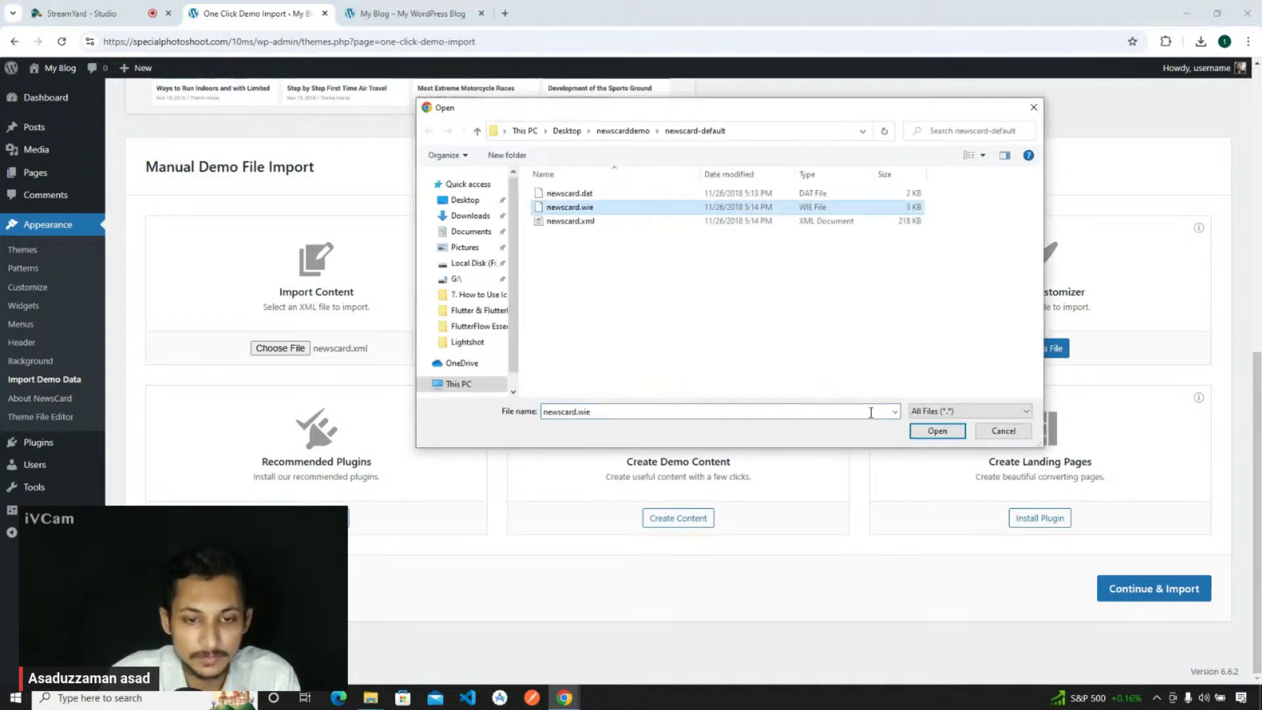
{"action": "left_click", "coordinate": [930, 433]}
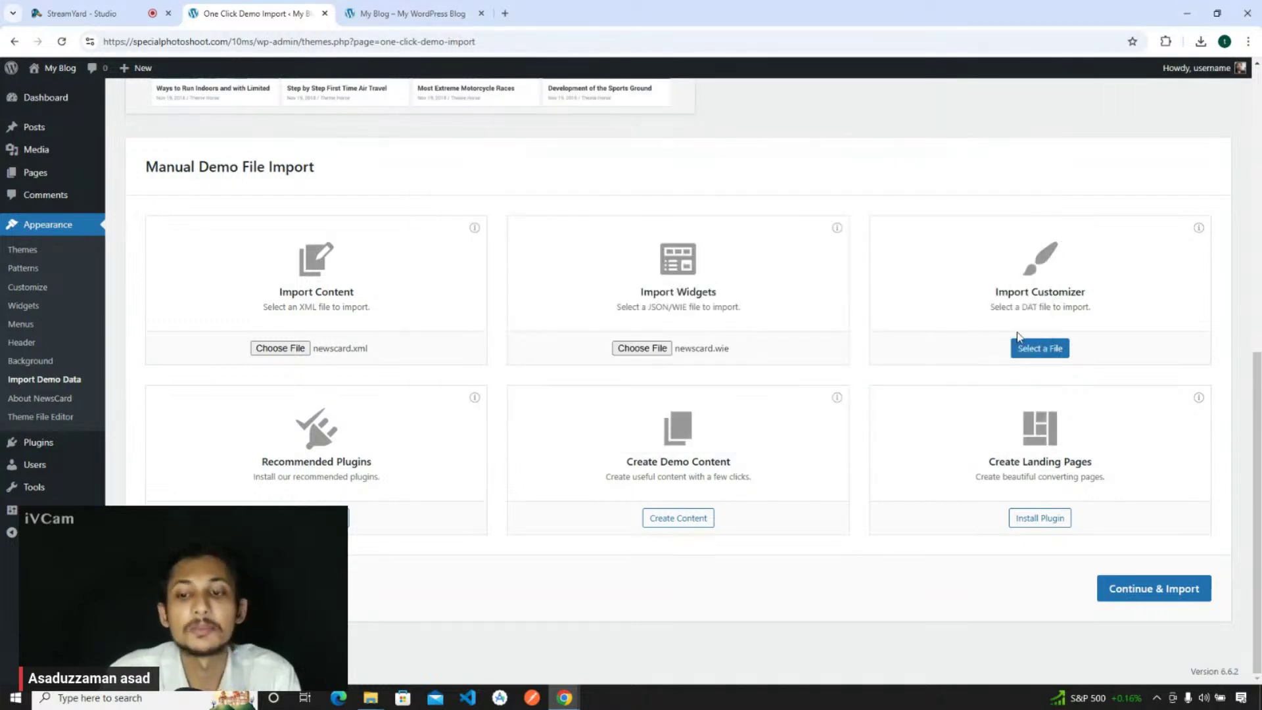
{"action": "left_click", "coordinate": [1050, 350]}
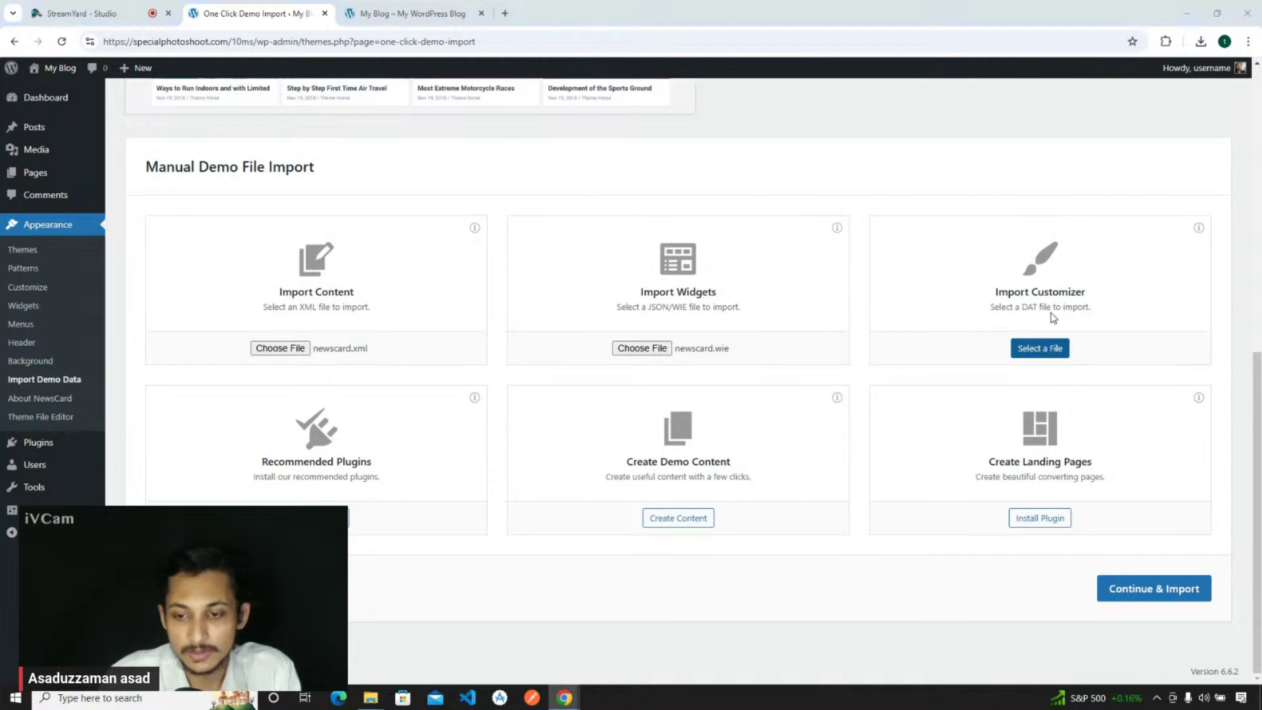
{"action": "left_click", "coordinate": [591, 196]}
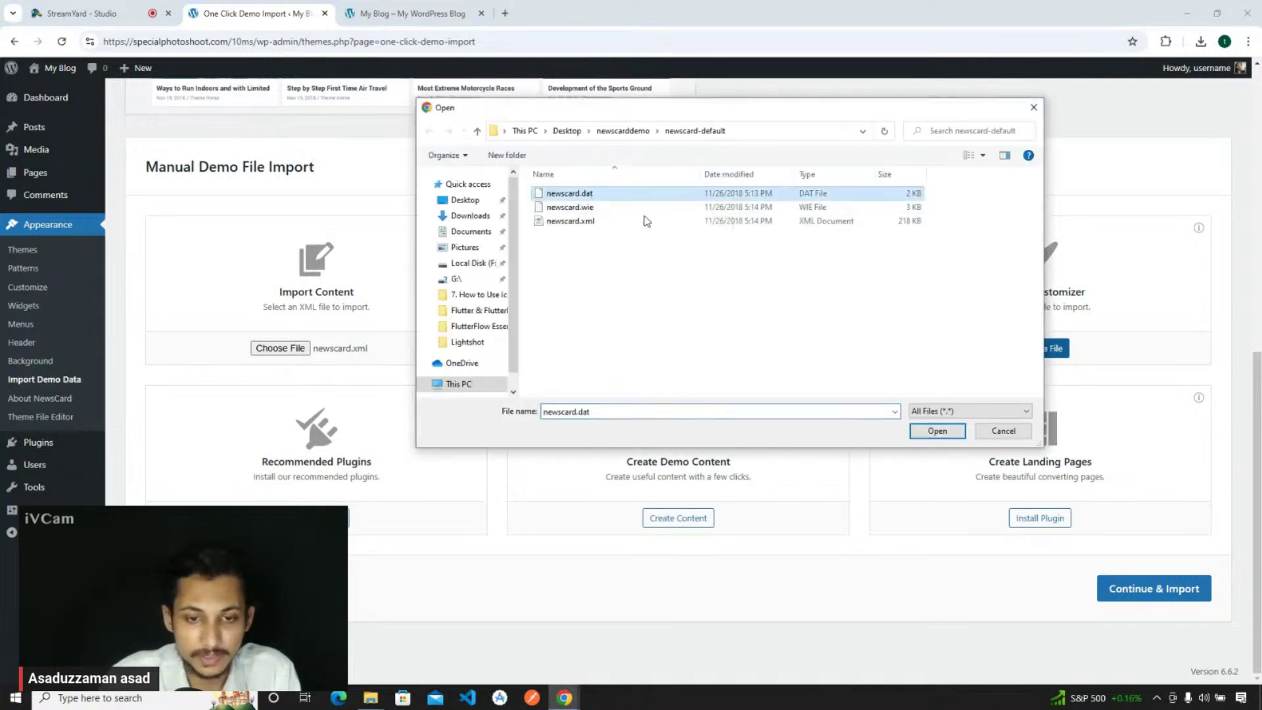
{"action": "left_click", "coordinate": [937, 431]}
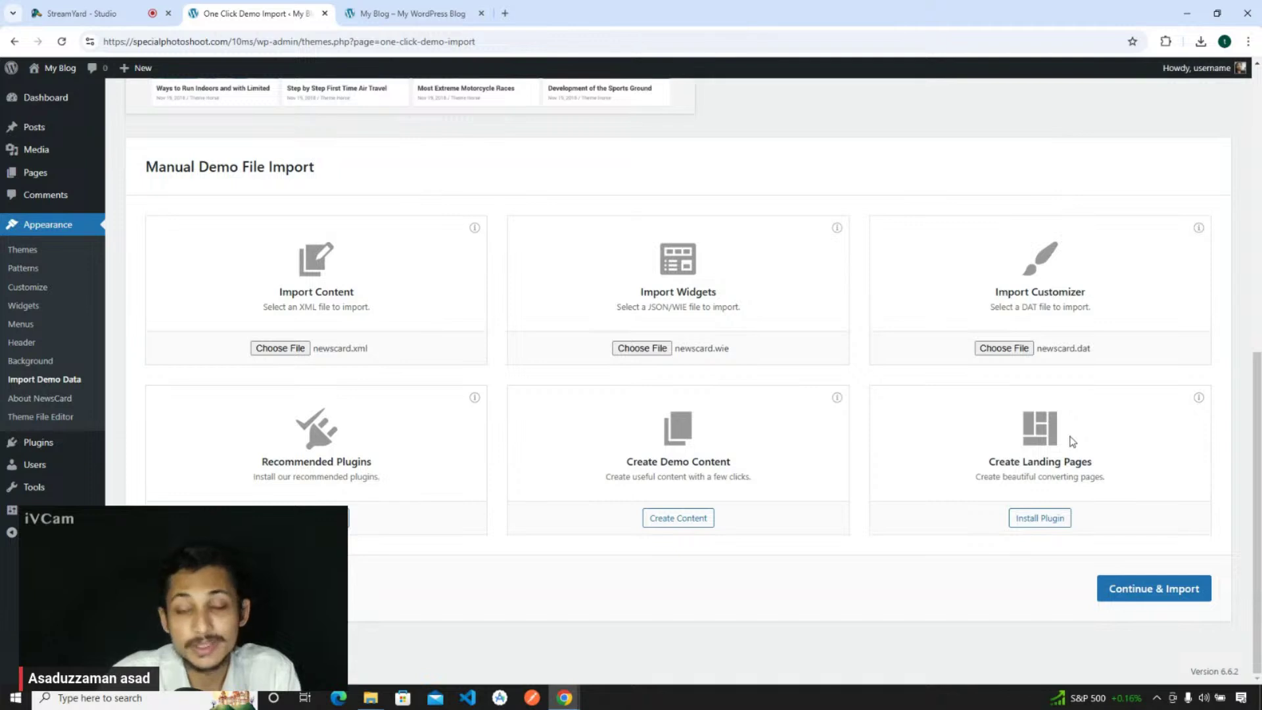
{"action": "scroll", "coordinate": [1072, 441], "scroll_direction": "up", "scroll_amount": 1}
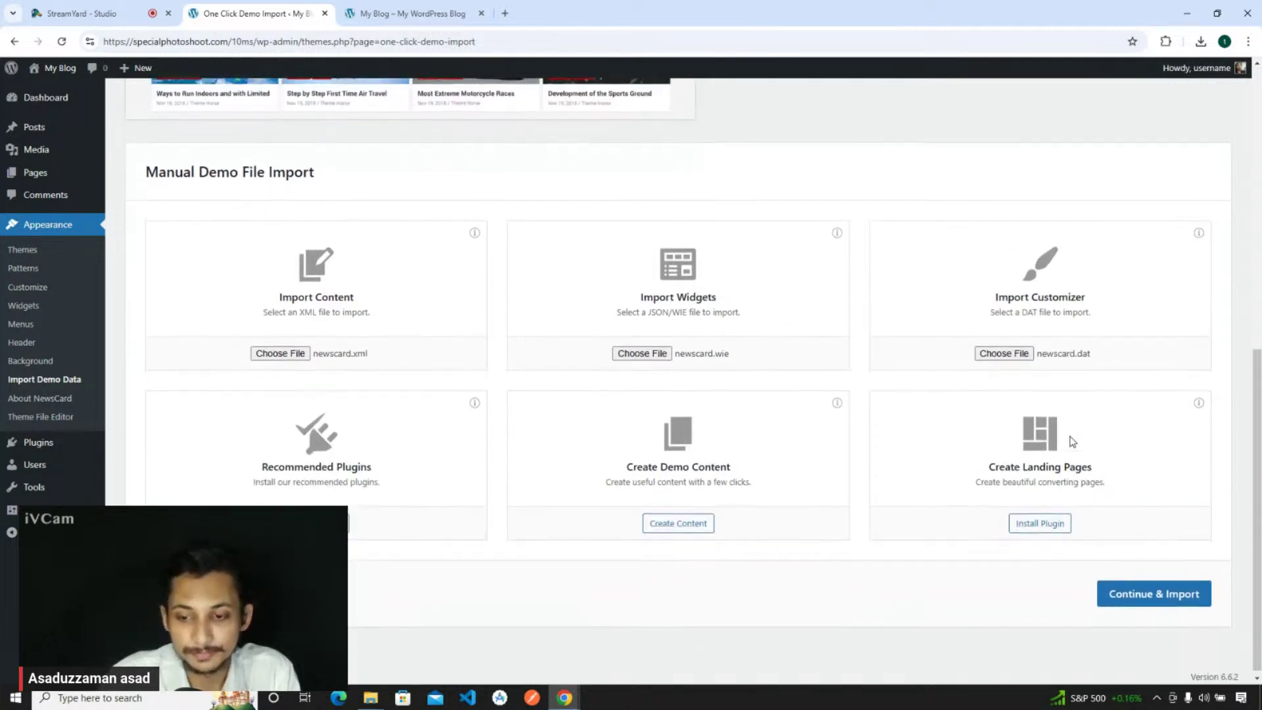
- Run Continue & Import for the NewsCard demo files and check the site until 'Import Complete!' appears
{"action": "left_click", "coordinate": [1150, 589]}
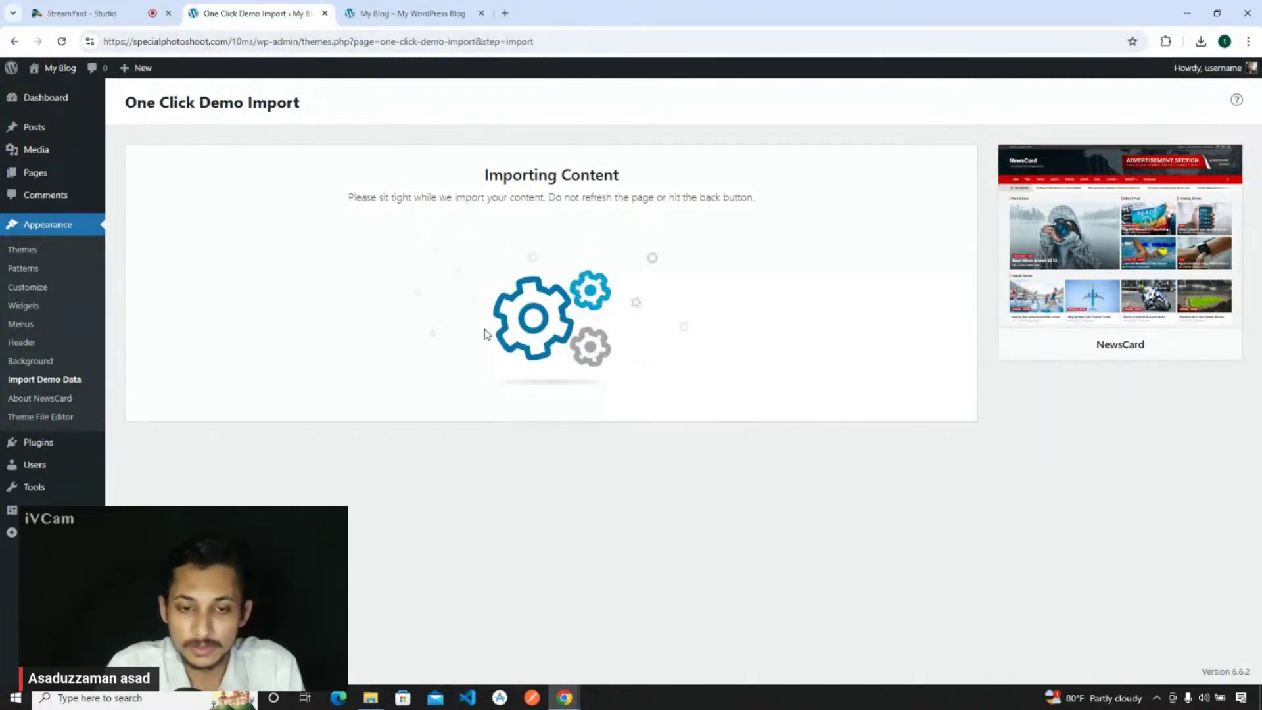
{"action": "left_click", "coordinate": [442, 10]}
{"action": "scroll", "coordinate": [603, 376], "scroll_direction": "down", "scroll_amount": 10}
{"action": "scroll", "coordinate": [600, 375], "scroll_direction": "down", "scroll_amount": 10}
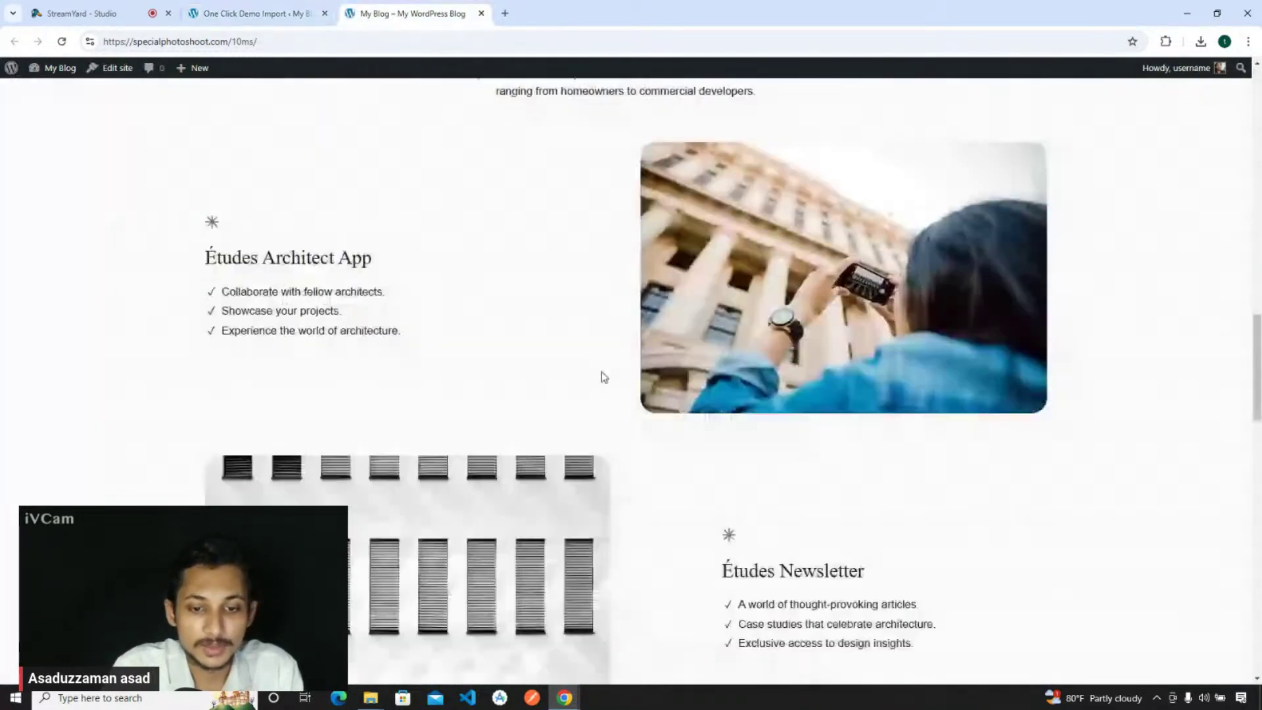
{"action": "scroll", "coordinate": [617, 287], "scroll_direction": "up", "scroll_amount": 10}
{"action": "scroll", "coordinate": [546, 325], "scroll_direction": "up", "scroll_amount": 10}
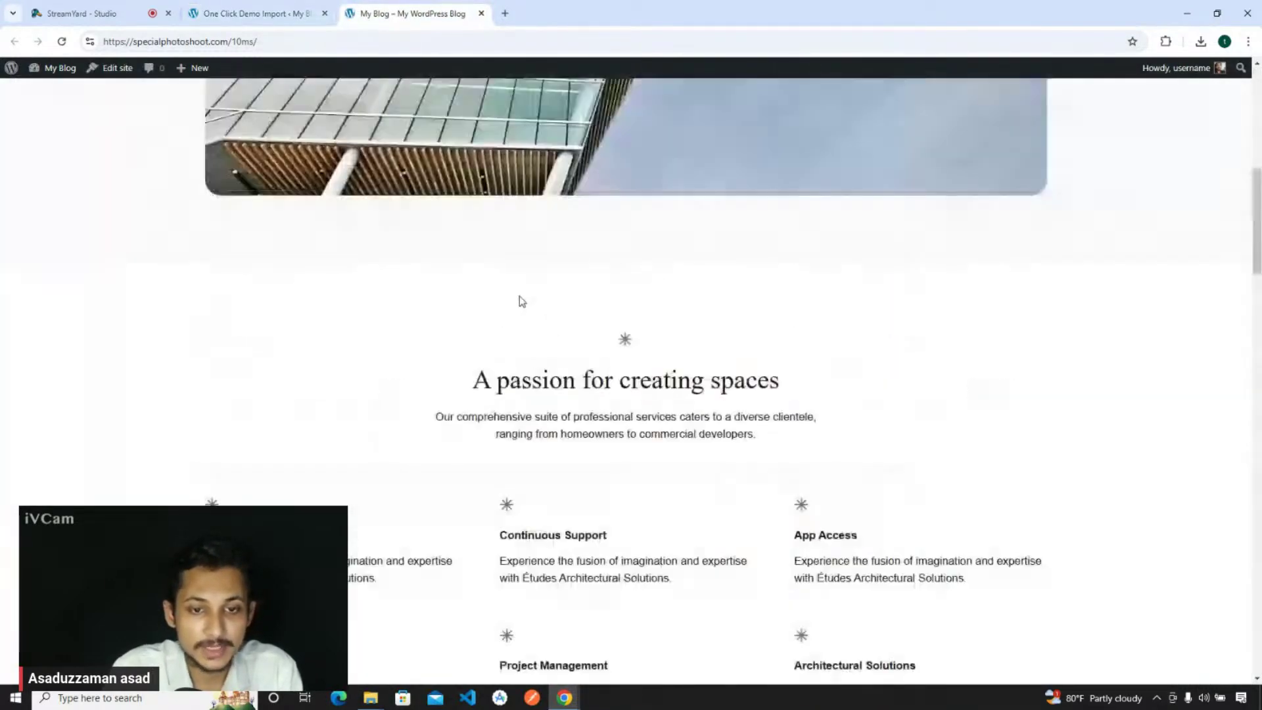
{"action": "key", "text": "ctrl+shift+Tab"}
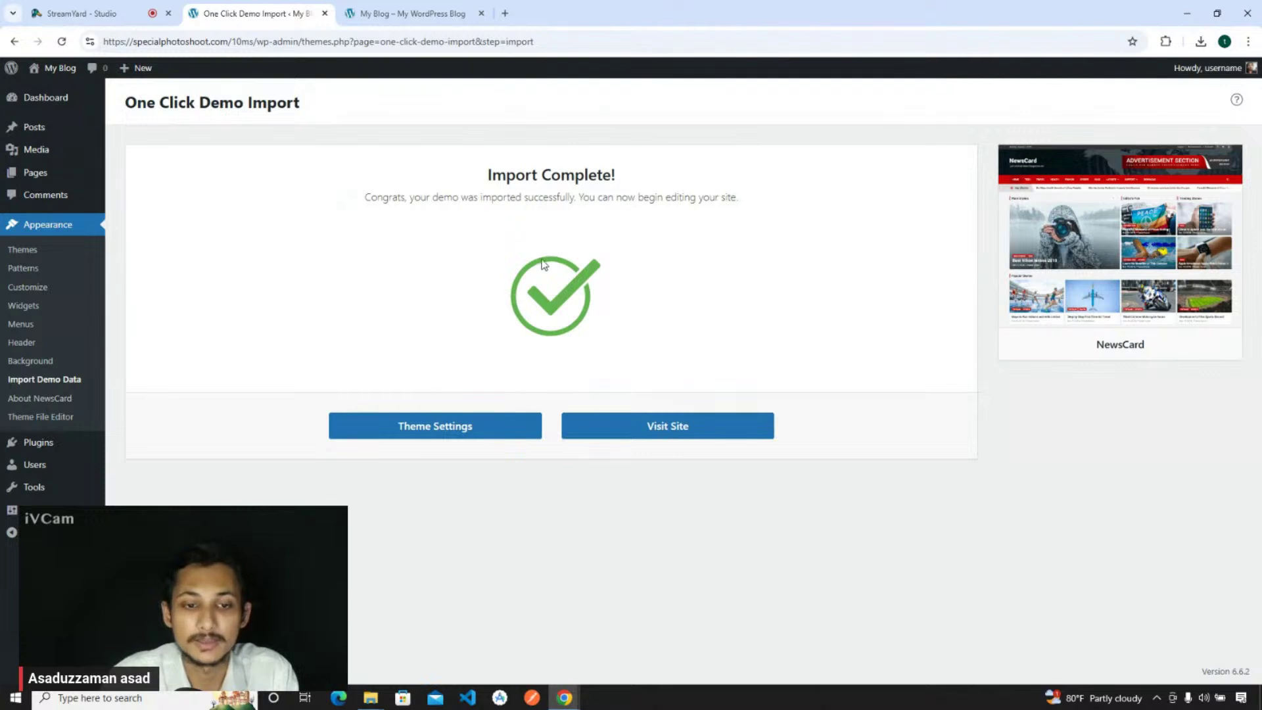
{"action": "right_click", "coordinate": [645, 427]}
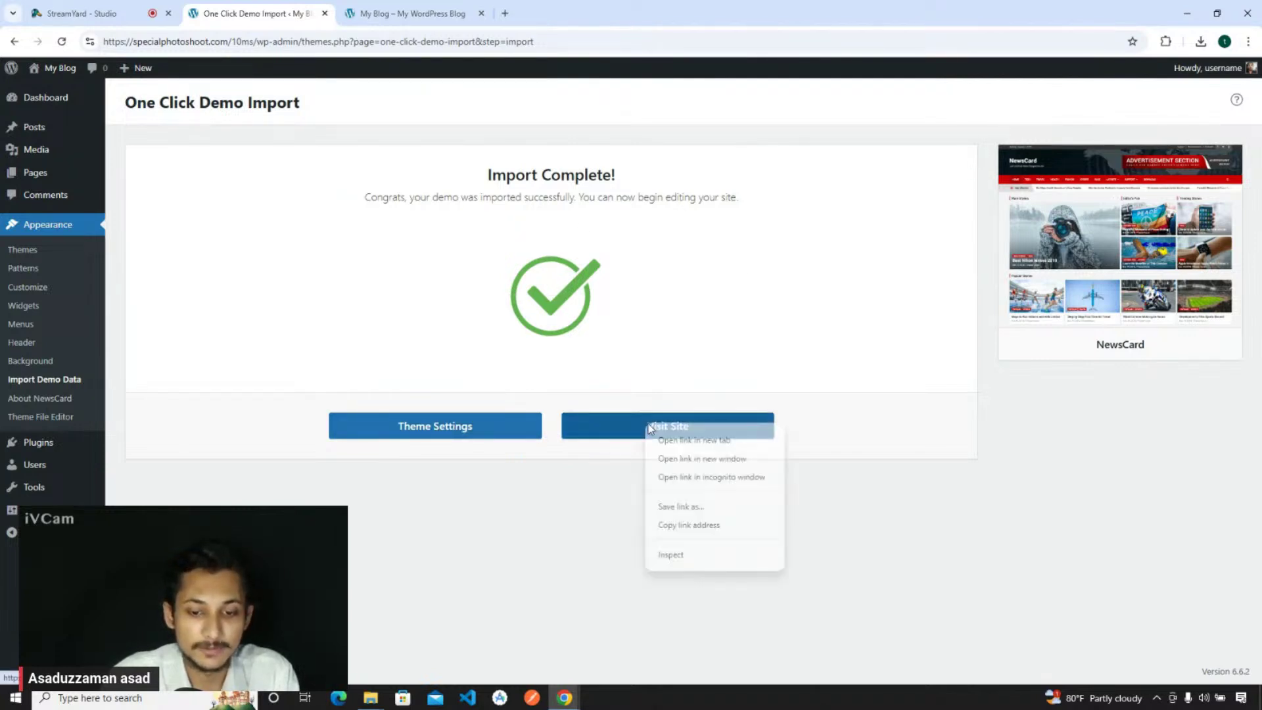
{"action": "left_click", "coordinate": [677, 439]}
{"action": "left_click", "coordinate": [437, 7]}
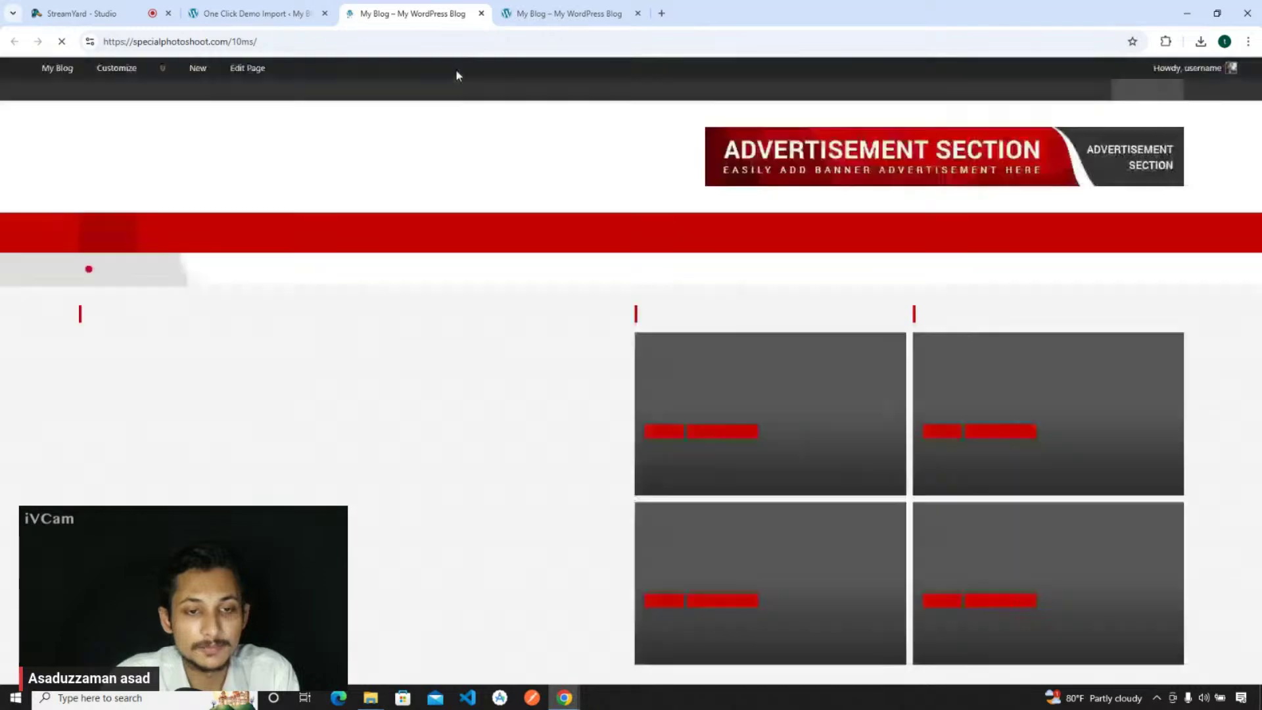
{"action": "scroll", "coordinate": [596, 301], "scroll_direction": "down", "scroll_amount": 8}
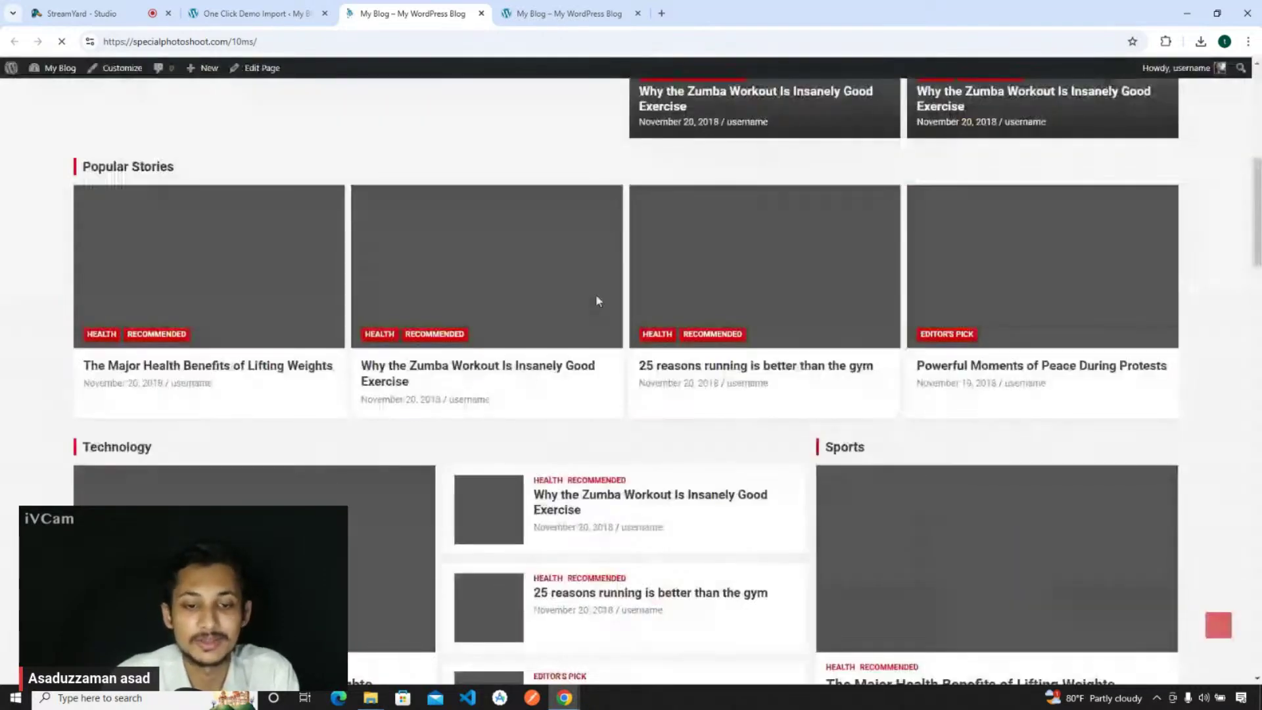
{"action": "scroll", "coordinate": [596, 294], "scroll_direction": "down", "scroll_amount": 10}
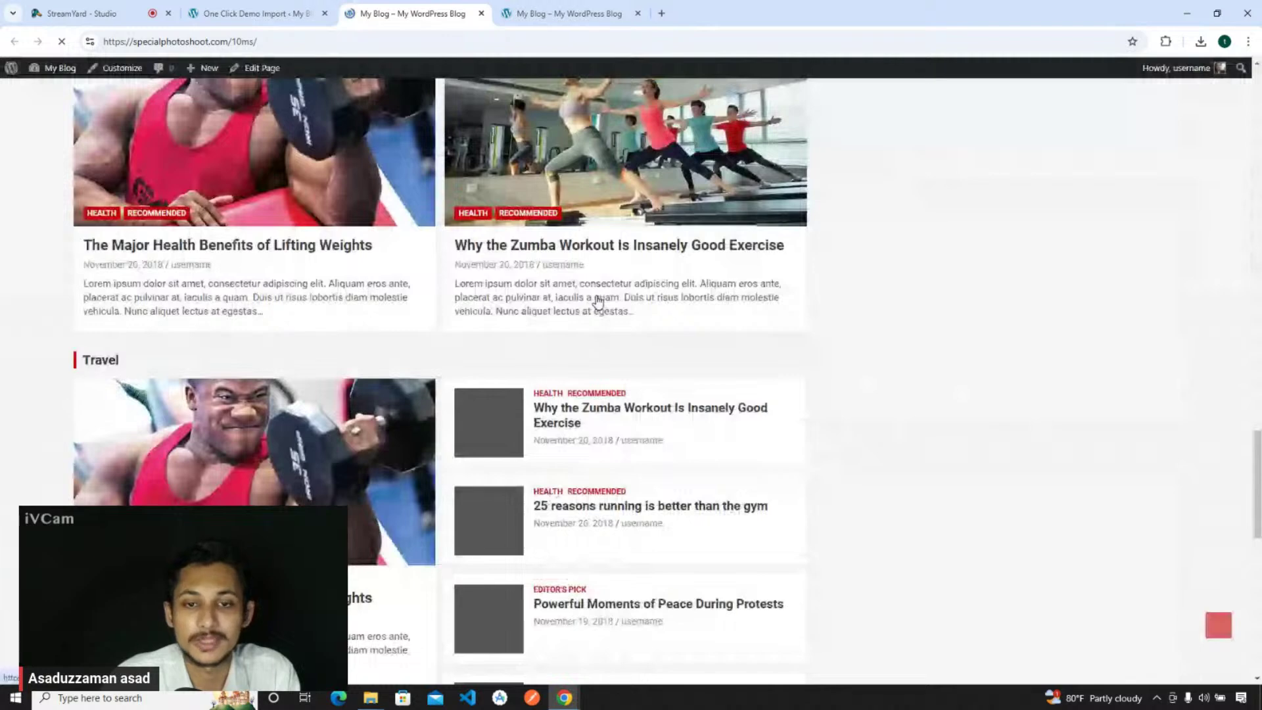
{"action": "scroll", "coordinate": [598, 301], "scroll_direction": "down", "scroll_amount": 6}
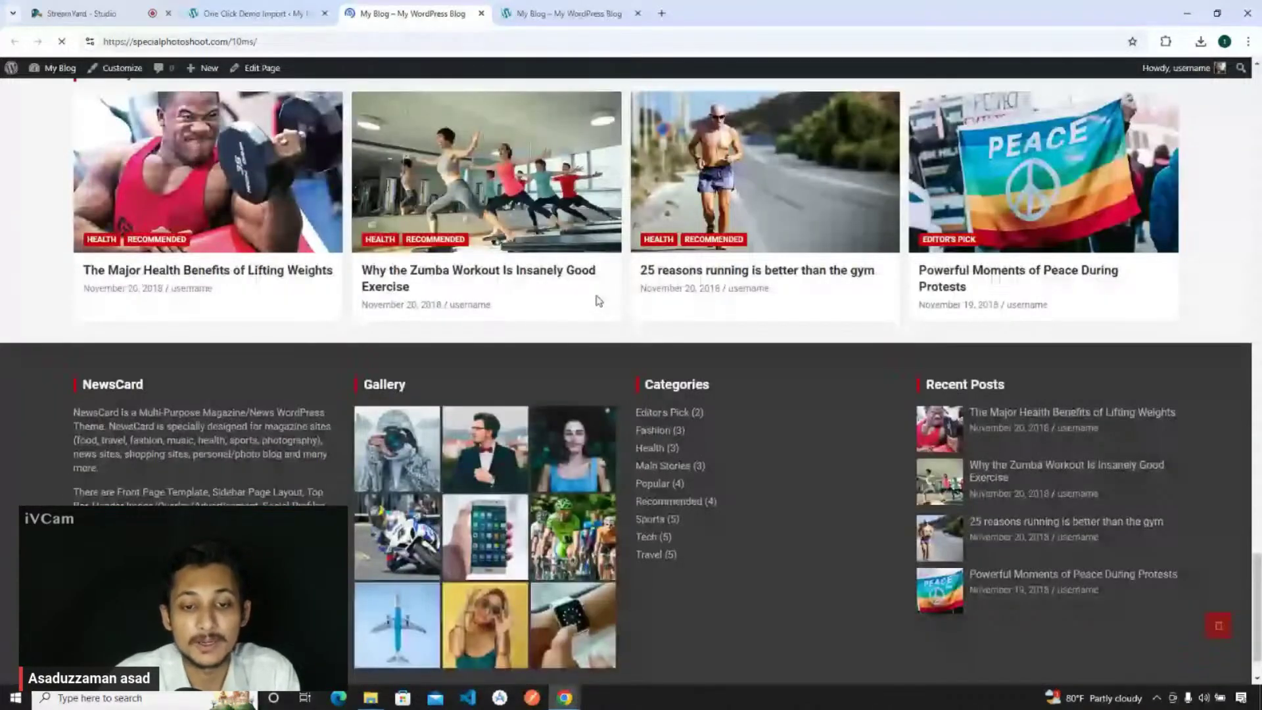
{"action": "scroll", "coordinate": [599, 300], "scroll_direction": "up", "scroll_amount": 6}
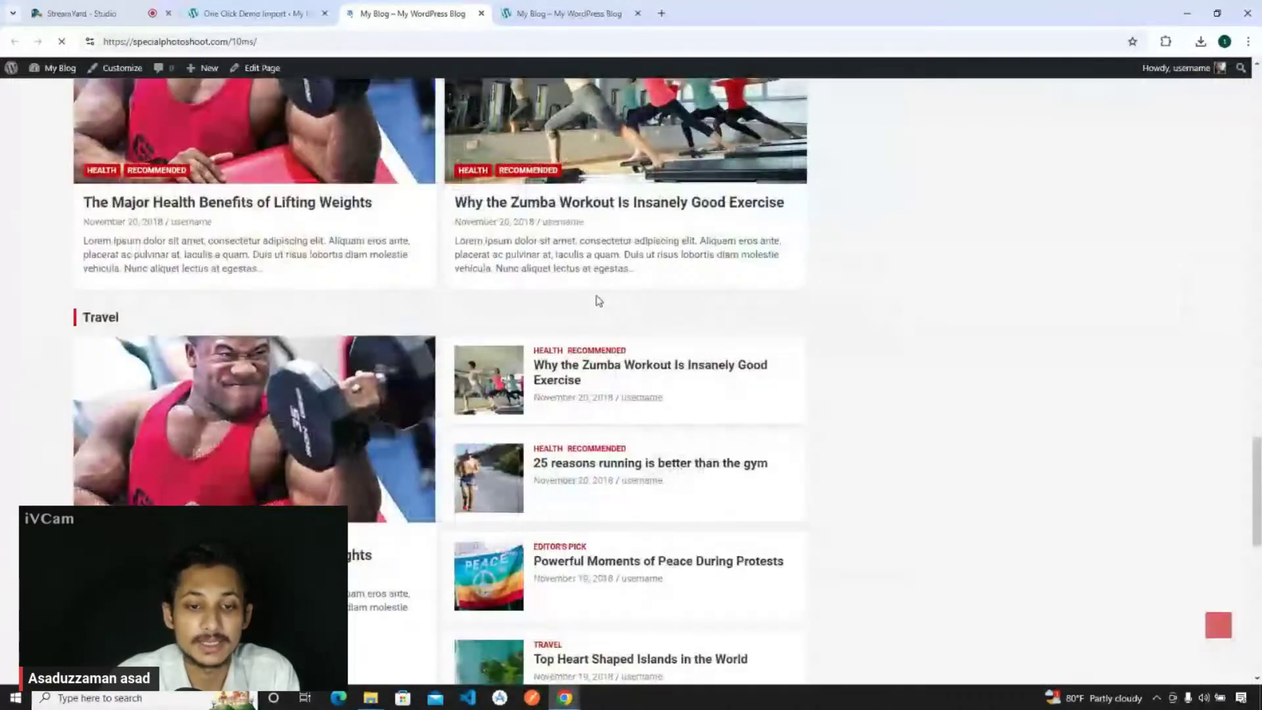
{"action": "scroll", "coordinate": [599, 300], "scroll_direction": "up", "scroll_amount": 8}
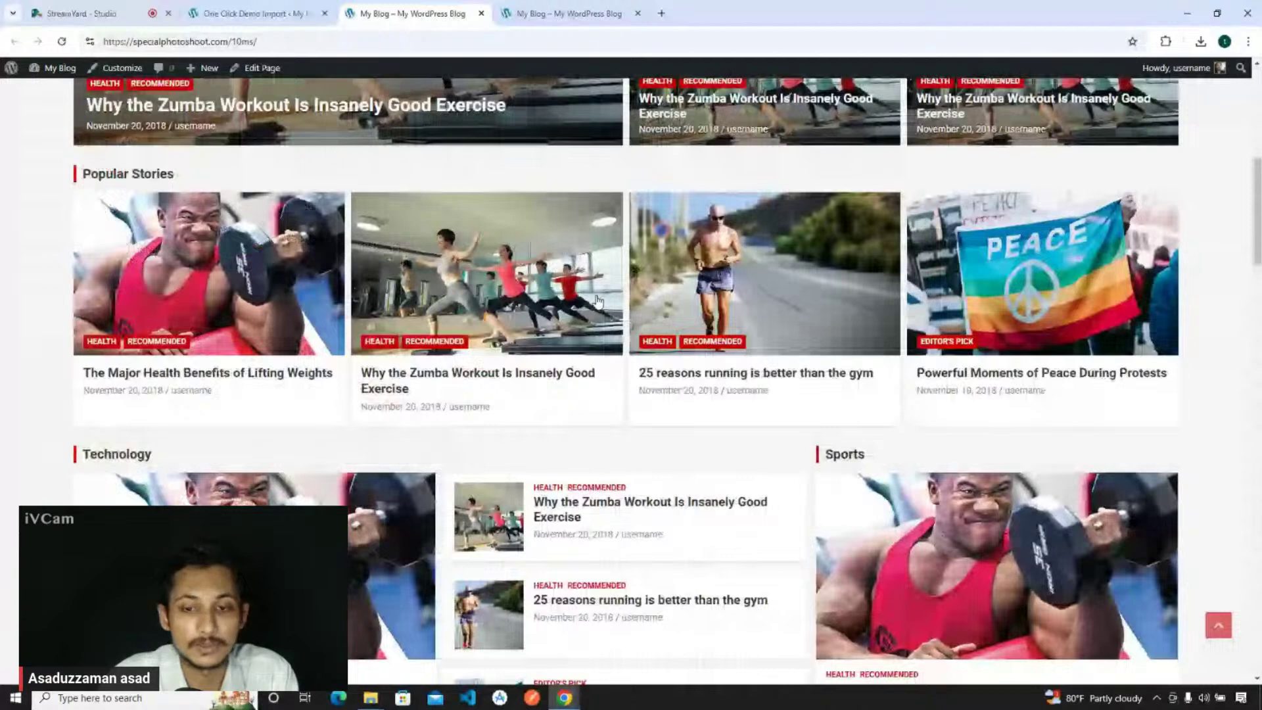
{"action": "scroll", "coordinate": [166, 154], "scroll_direction": "up", "scroll_amount": 7}
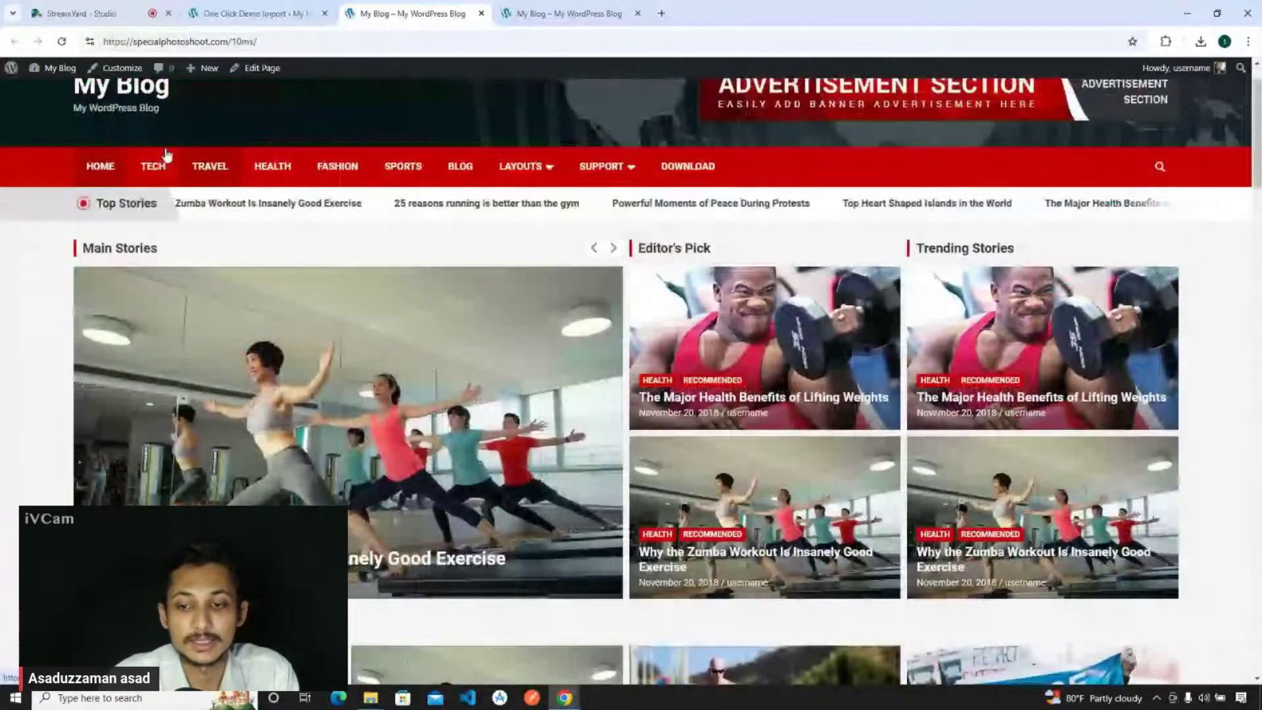
{"action": "scroll", "coordinate": [166, 154], "scroll_direction": "up", "scroll_amount": 1}
{"action": "left_click_drag", "start_coordinate": [198, 270], "coordinate": [1219, 301]}
{"action": "left_click", "coordinate": [1220, 301]}
{"action": "scroll", "coordinate": [1219, 302], "scroll_direction": "down", "scroll_amount": 3}
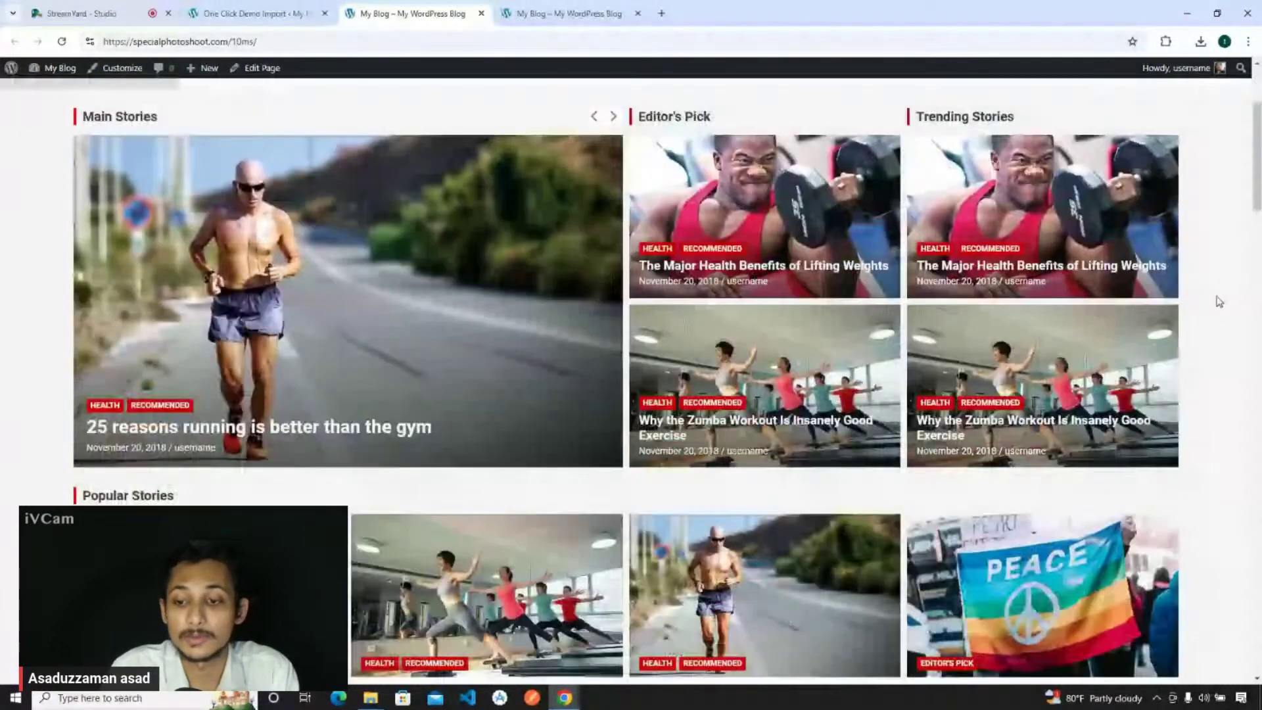
{"action": "scroll", "coordinate": [1219, 301], "scroll_direction": "up", "scroll_amount": 3}
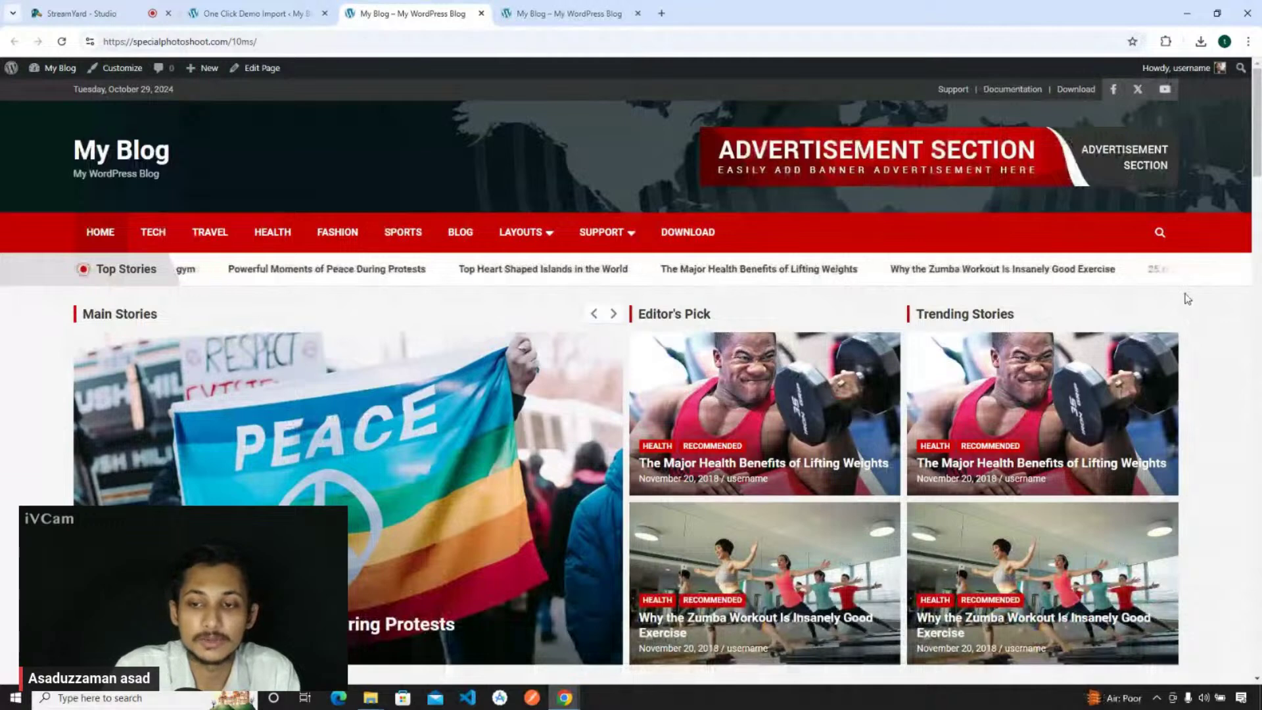
{"action": "scroll", "coordinate": [1187, 299], "scroll_direction": "down", "scroll_amount": 7}
{"action": "scroll", "coordinate": [1187, 299], "scroll_direction": "down", "scroll_amount": 6}
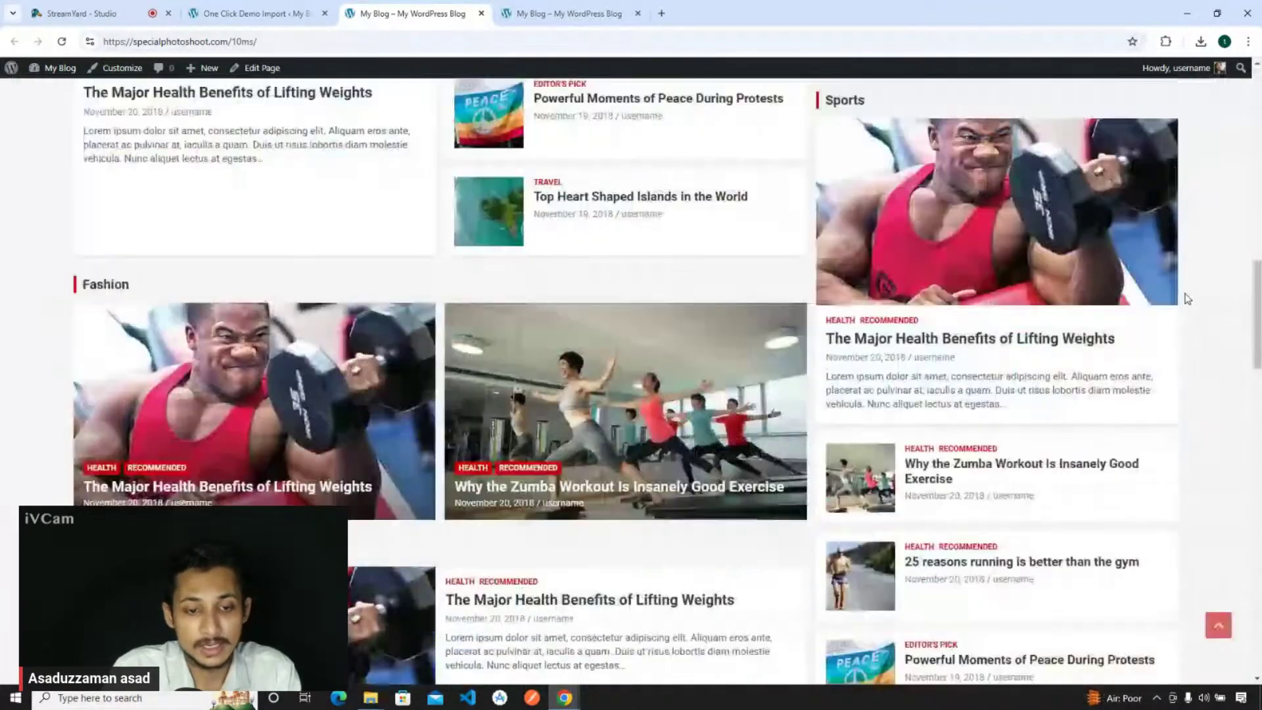
{"action": "scroll", "coordinate": [1187, 299], "scroll_direction": "down", "scroll_amount": 7}
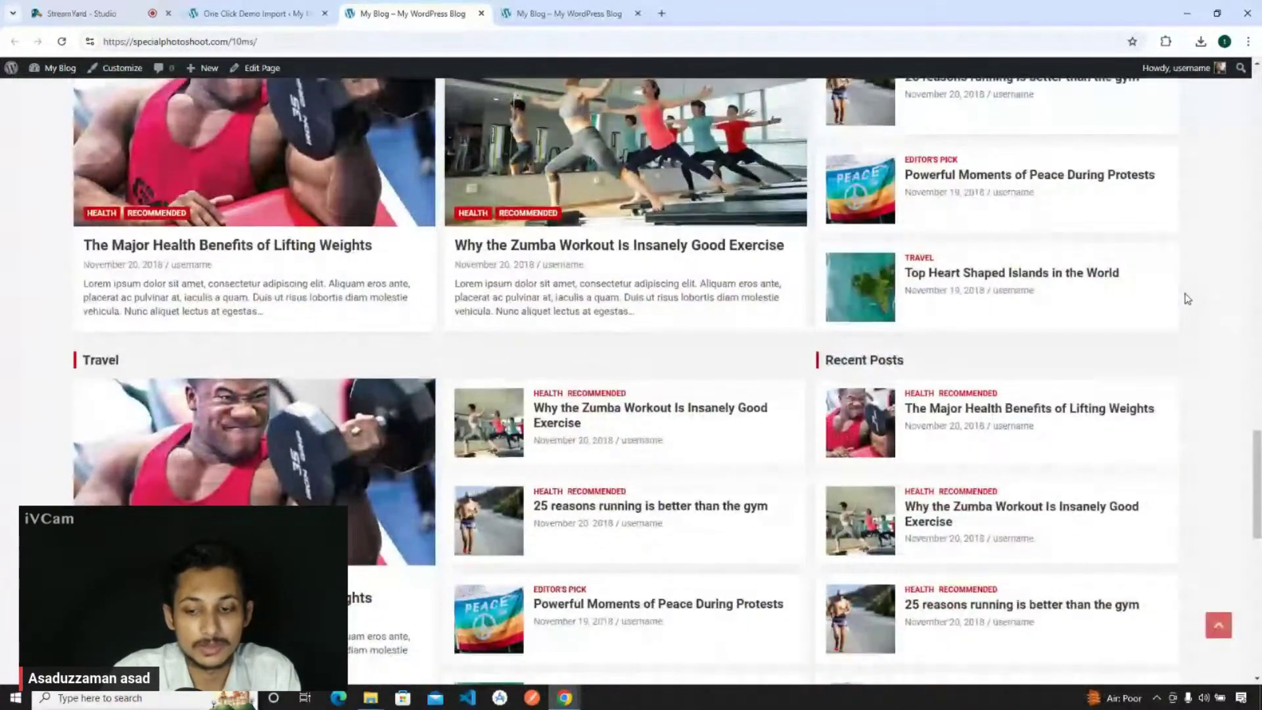
{"action": "scroll", "coordinate": [1187, 299], "scroll_direction": "down", "scroll_amount": 4}
{"action": "scroll", "coordinate": [1187, 299], "scroll_direction": "up", "scroll_amount": 15}
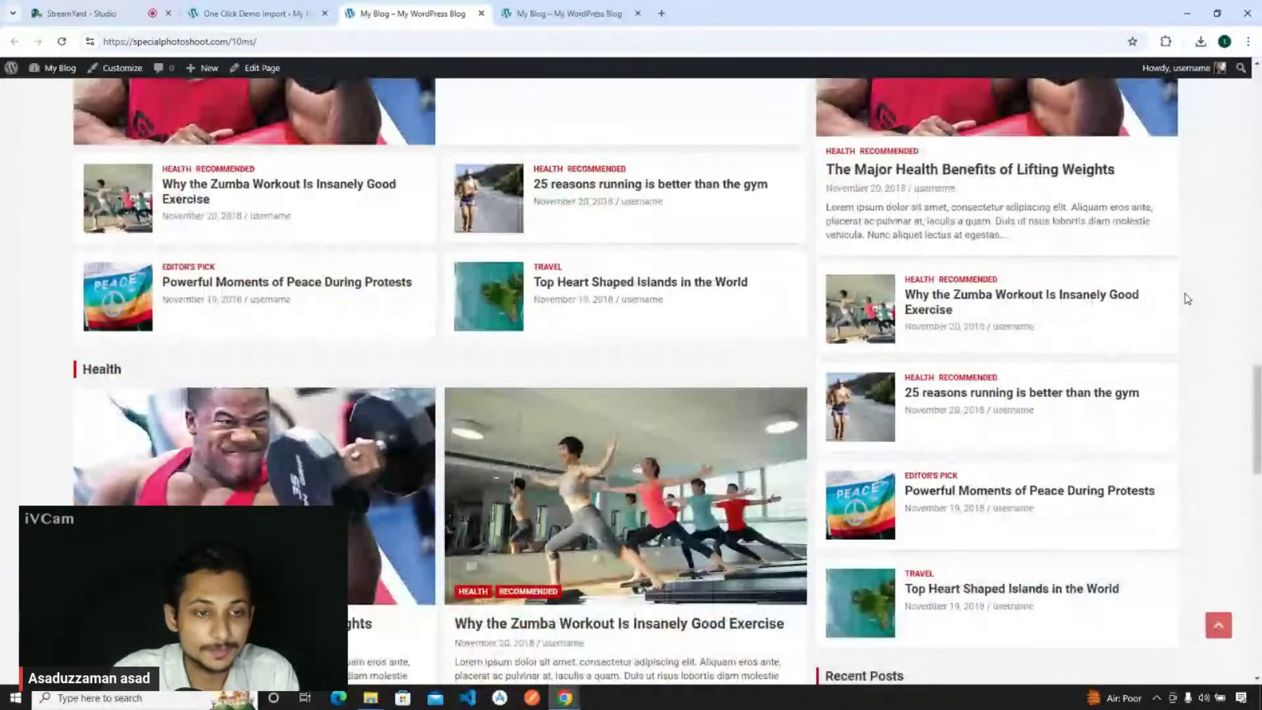
{"action": "scroll", "coordinate": [631, 368], "scroll_direction": "up", "scroll_amount": 10}
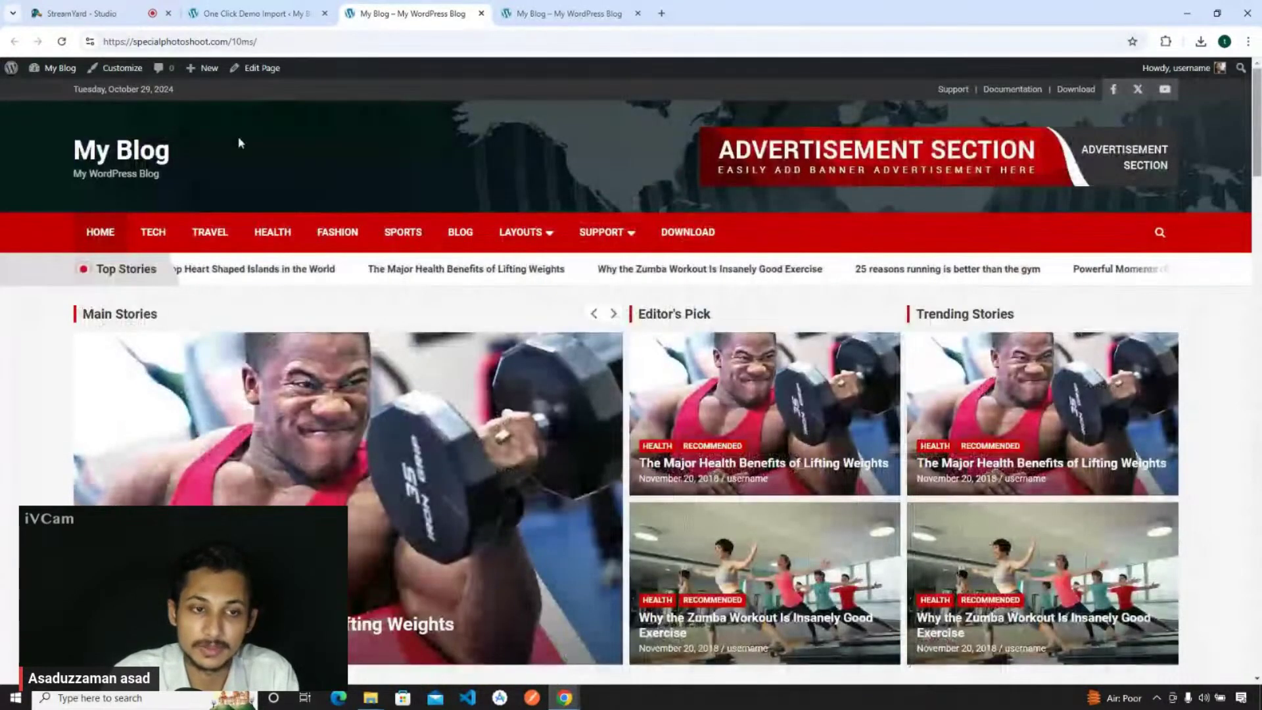
{"action": "left_click", "coordinate": [525, 7]}
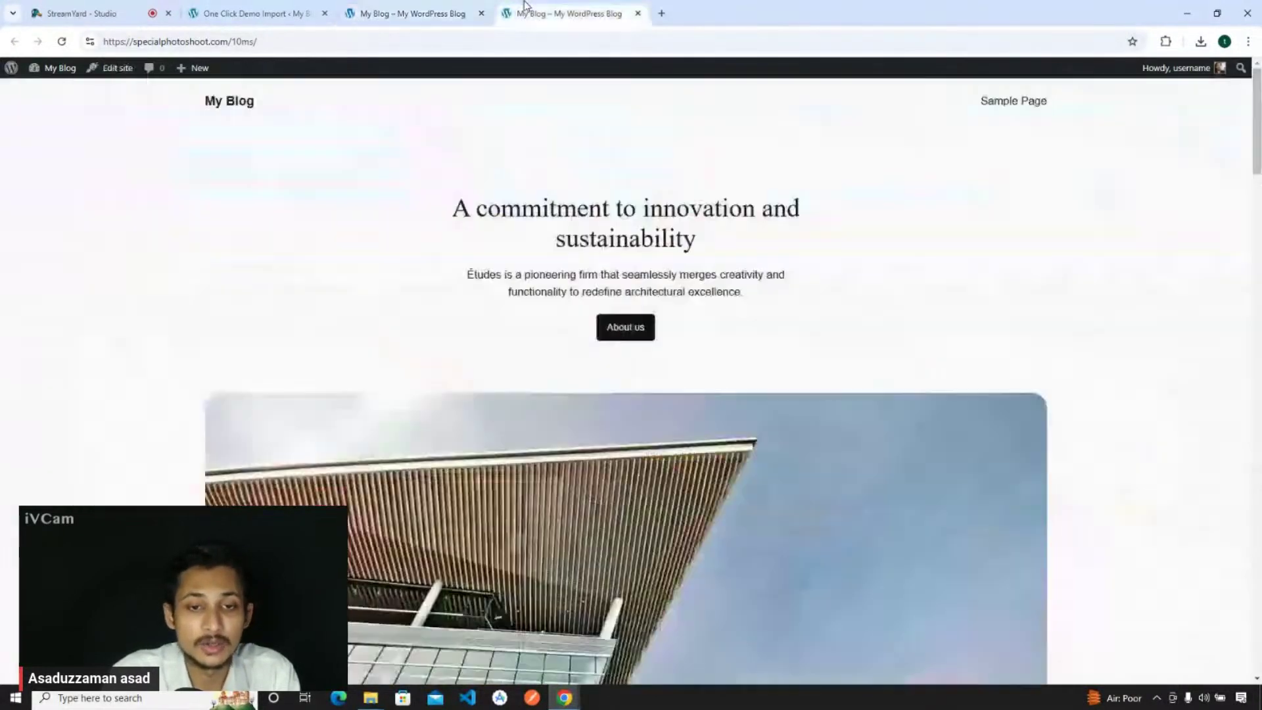
{"action": "left_click", "coordinate": [638, 13]}
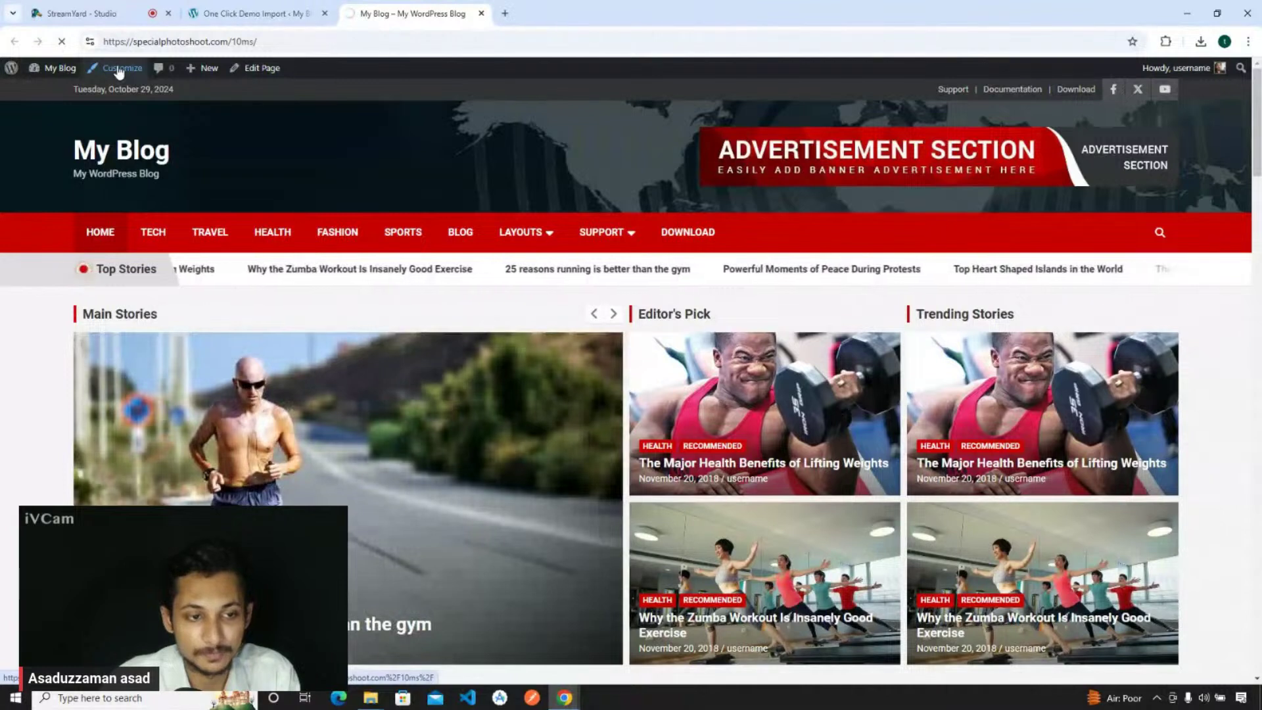
- Launch the Customizer from the admin bar and scroll through the NewsCard homepage preview
{"action": "left_click", "coordinate": [119, 69]}
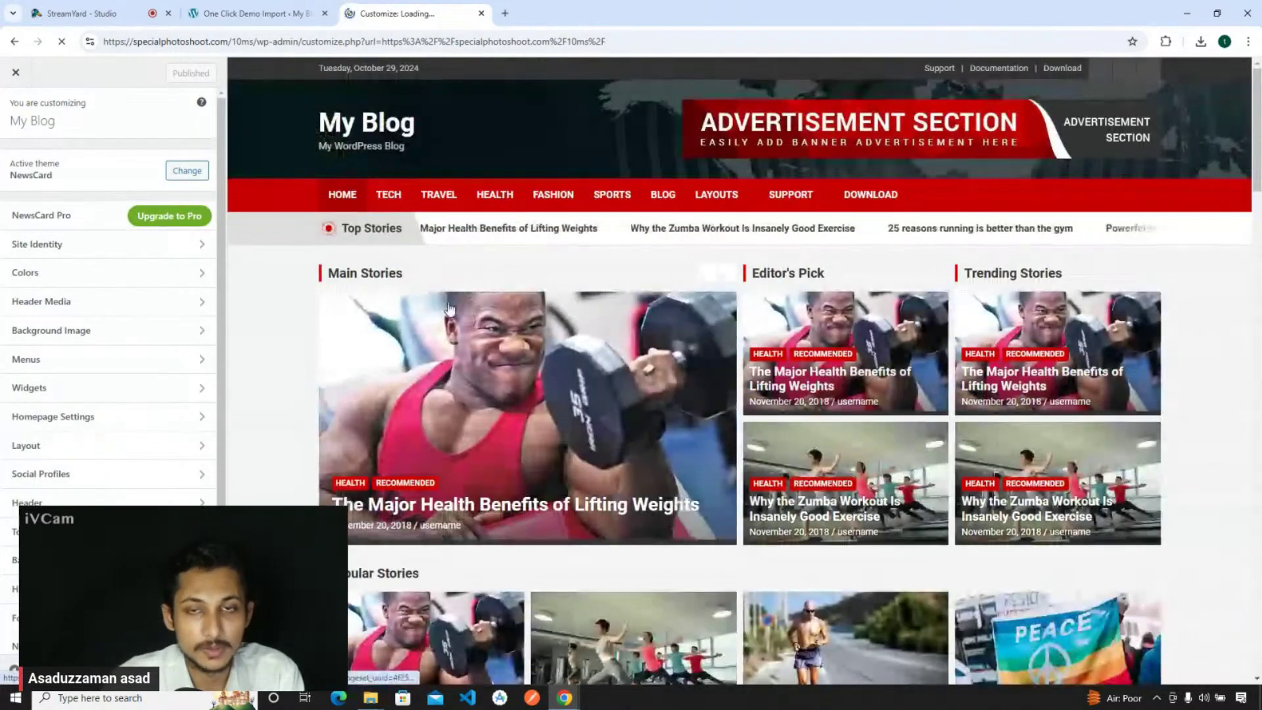
{"action": "scroll", "coordinate": [442, 293], "scroll_direction": "down", "scroll_amount": 3}
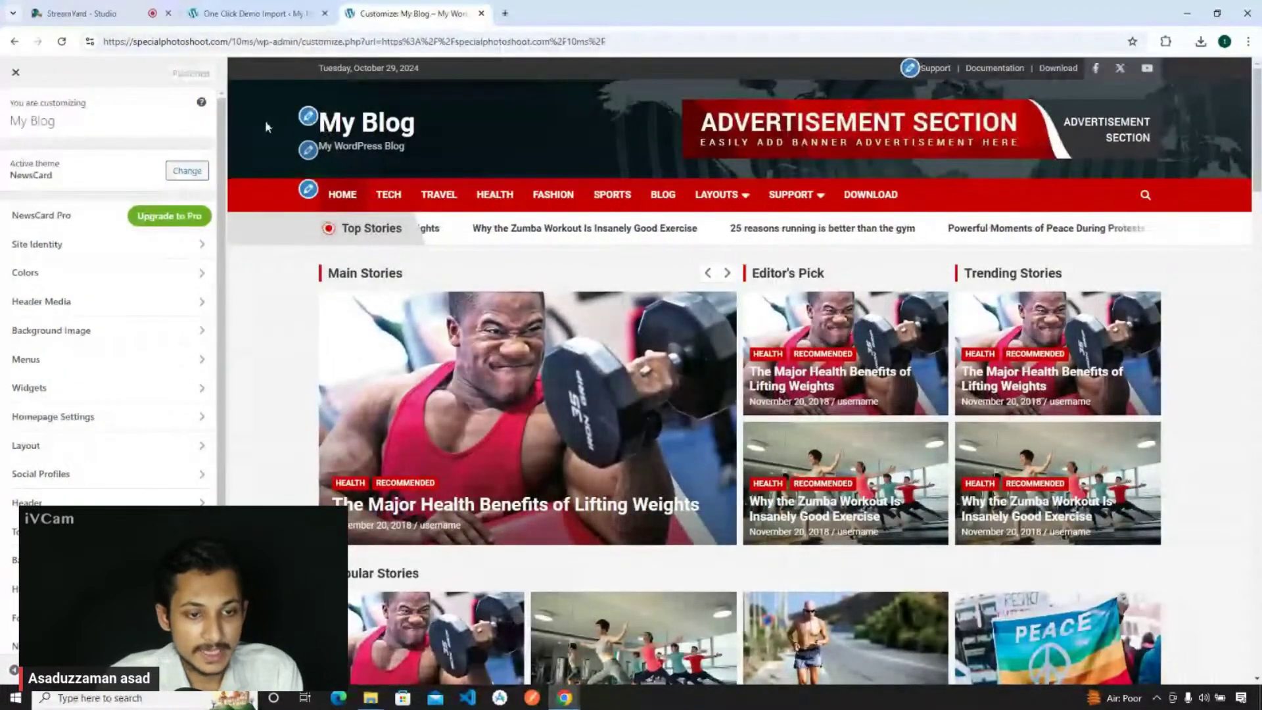
{"action": "scroll", "coordinate": [677, 324], "scroll_direction": "down", "scroll_amount": 5}
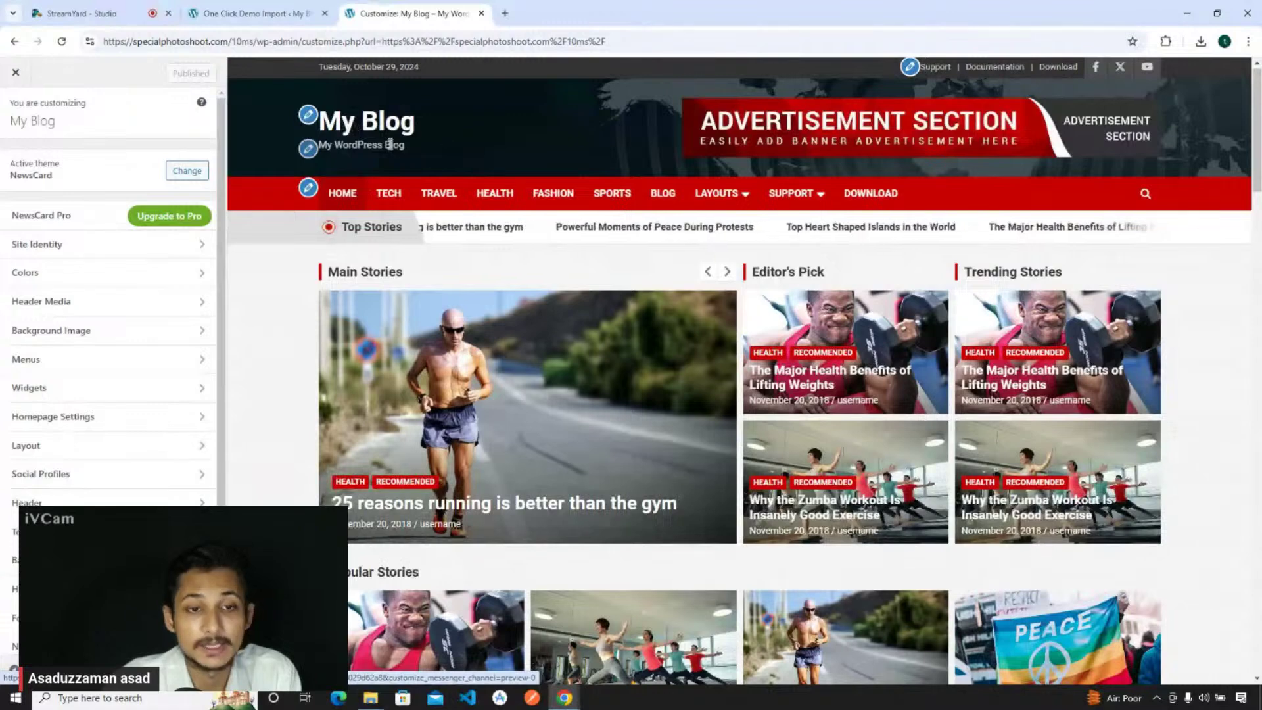
- In Site Identity, rename the site title to '10 MS Blog'
{"action": "left_click", "coordinate": [308, 117]}
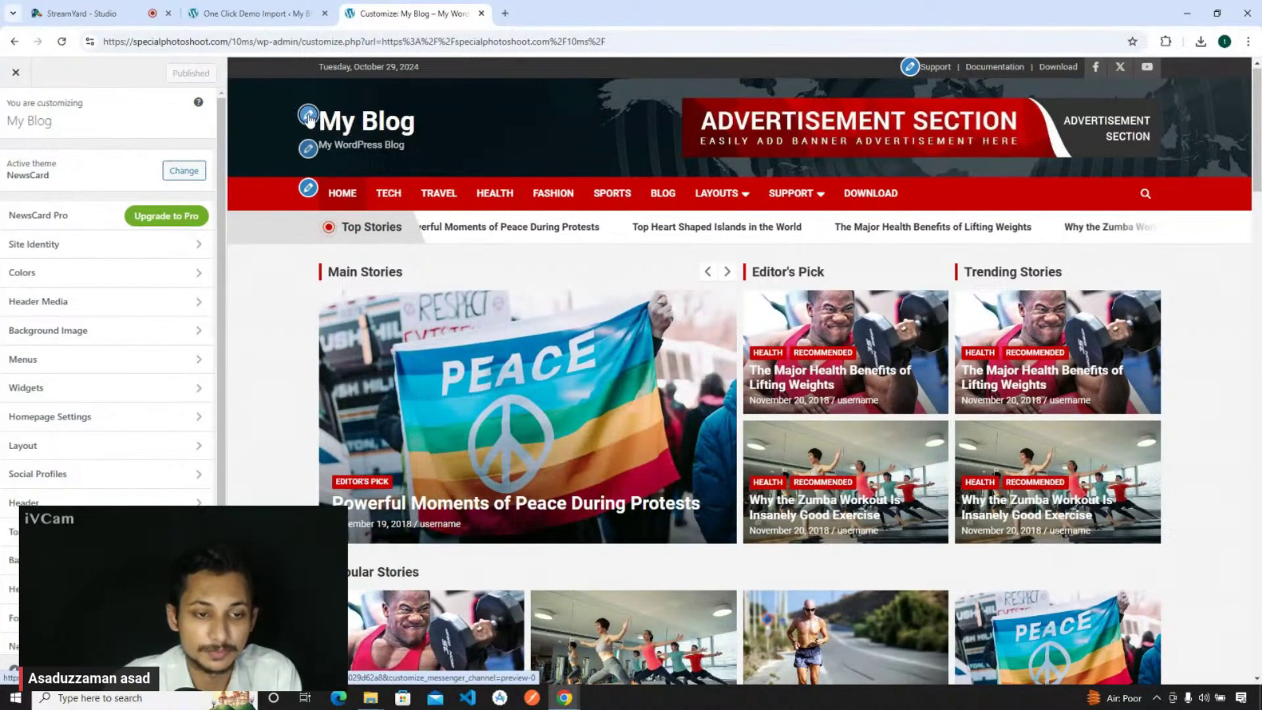
{"action": "left_click_drag", "start_coordinate": [98, 235], "coordinate": [3, 237]}
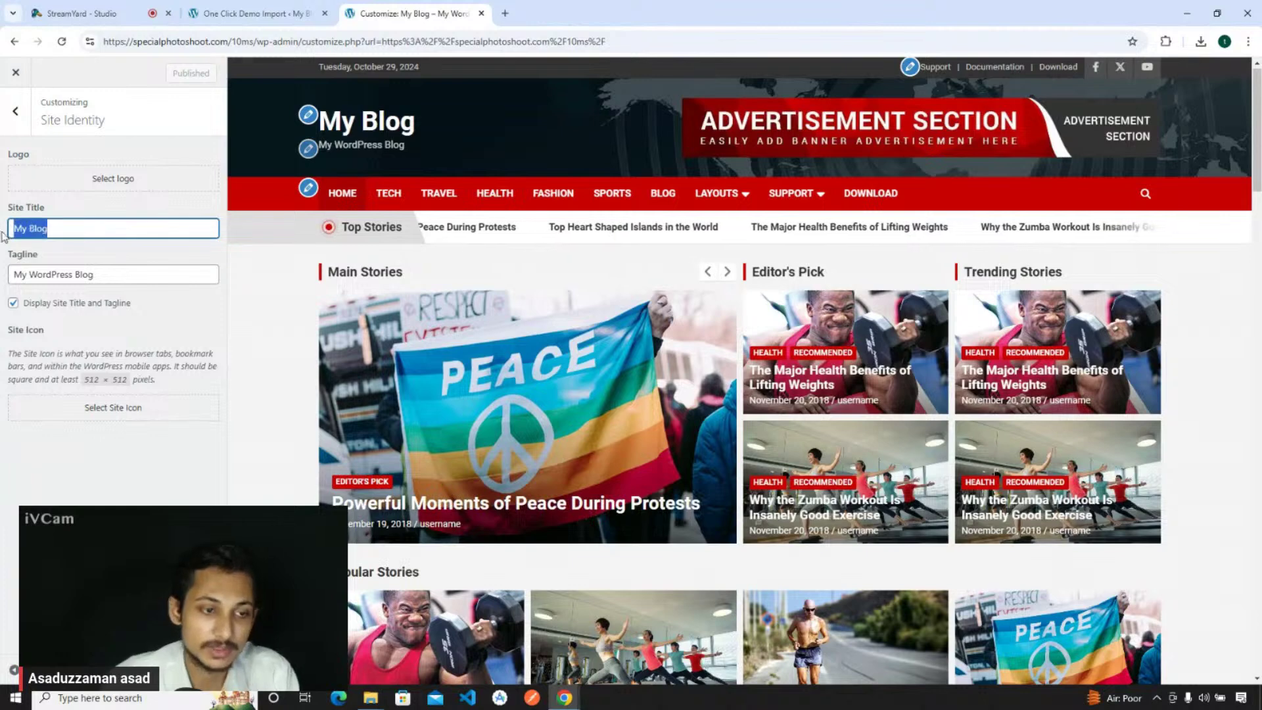
{"action": "triple_click", "coordinate": [64, 228]}
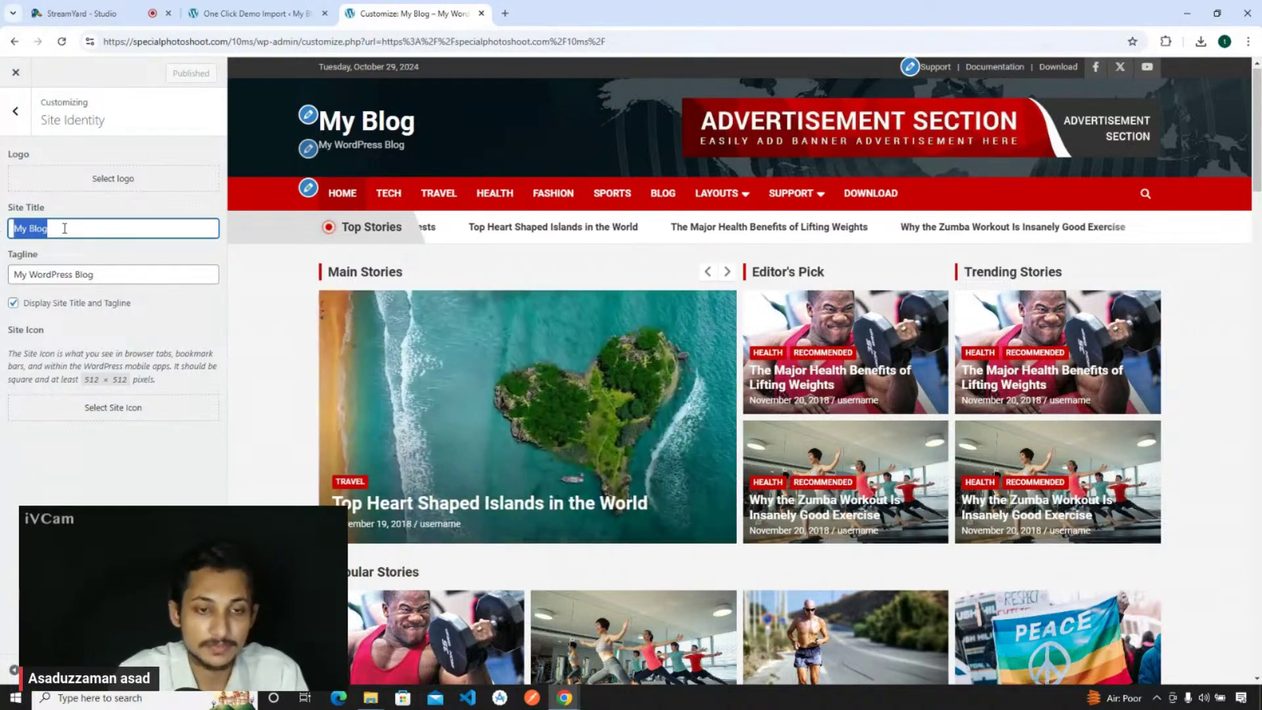
{"action": "key", "text": "BackSpace"}
{"action": "type", "text": "10 ms"}
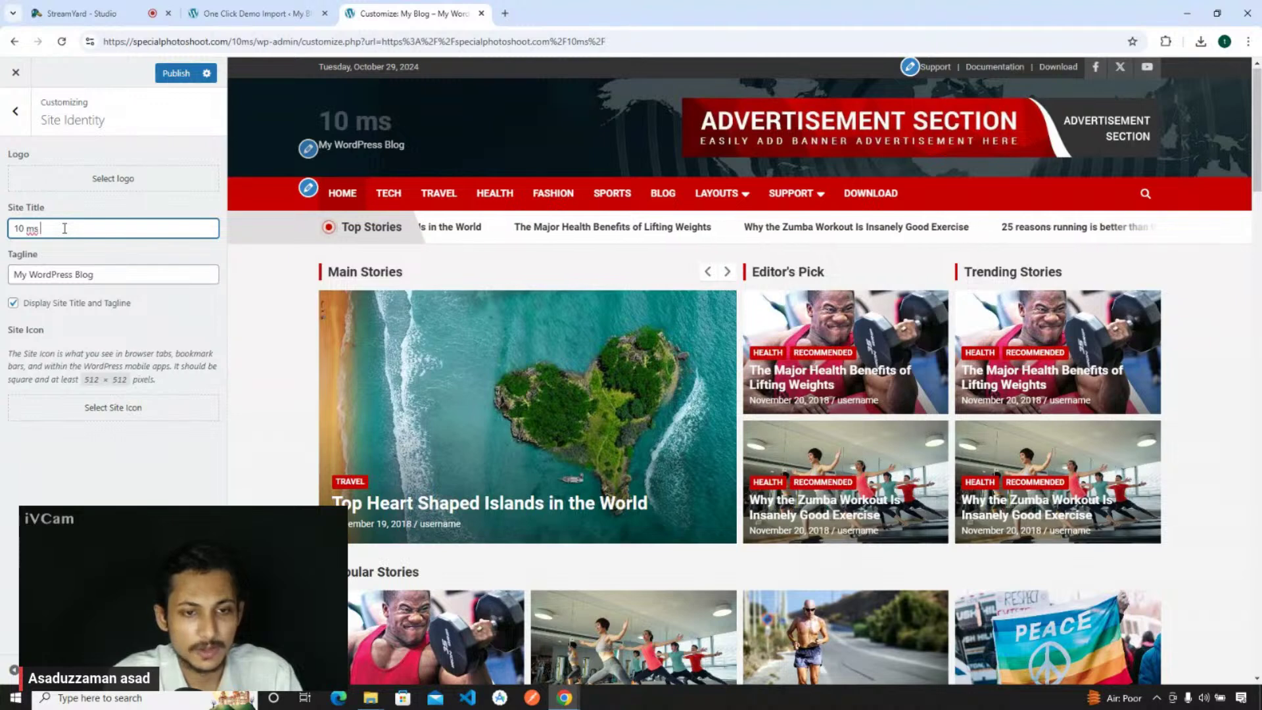
{"action": "type", "text": " Vlog"}
{"action": "type", "text": "Blog"}
{"action": "double_click", "coordinate": [32, 228]}
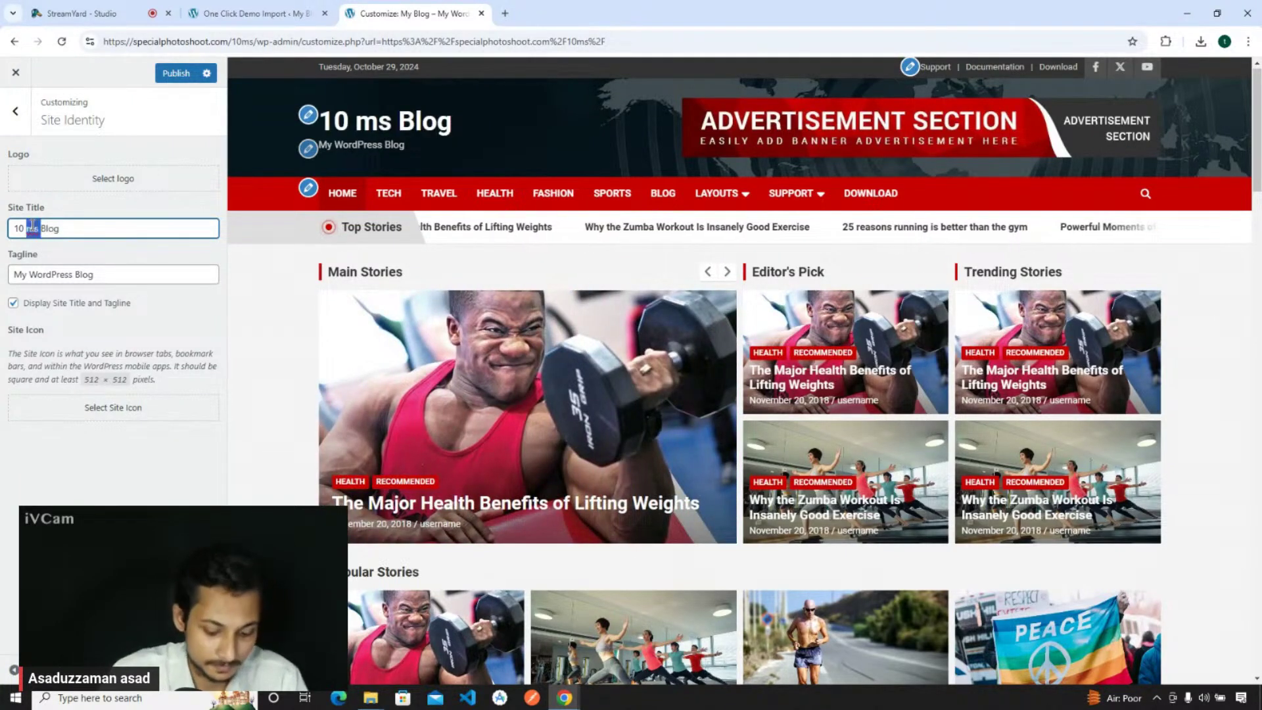
{"action": "type", "text": "MS"}
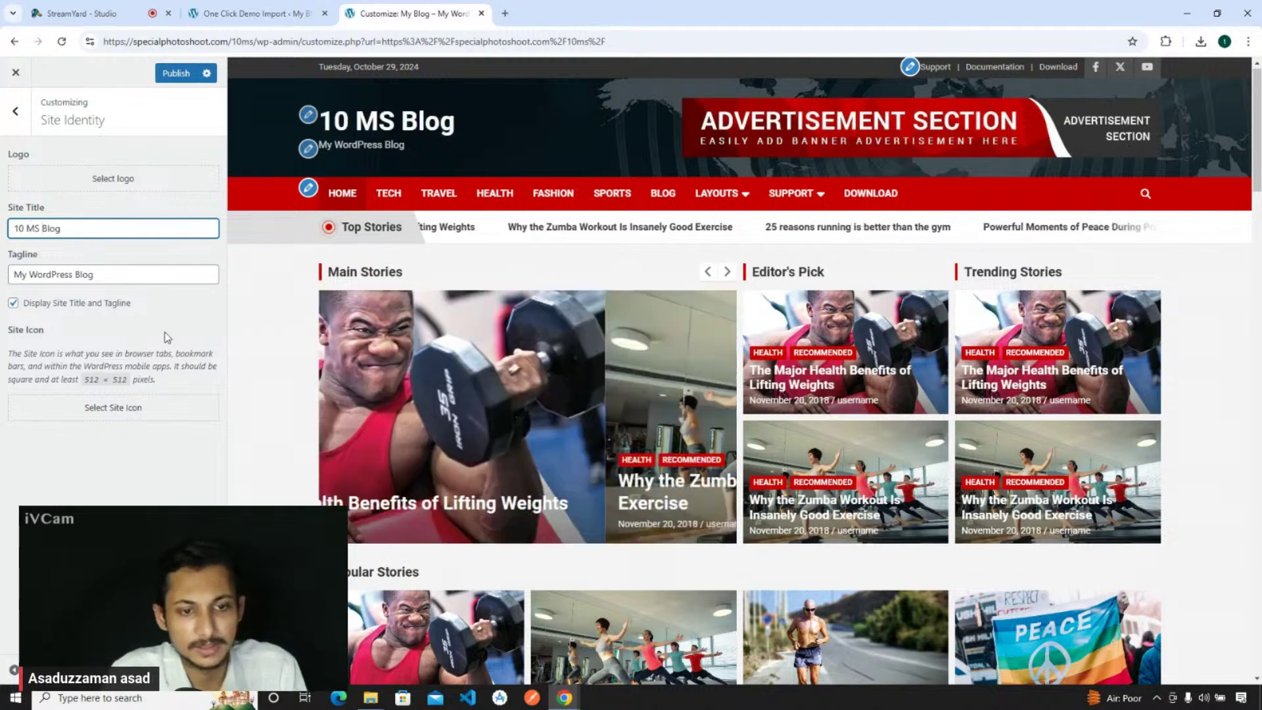
- Change the tagline to 'My 10 MS Blog' and uncheck 'Display Site Title and Tagline'
{"action": "left_click", "coordinate": [39, 268]}
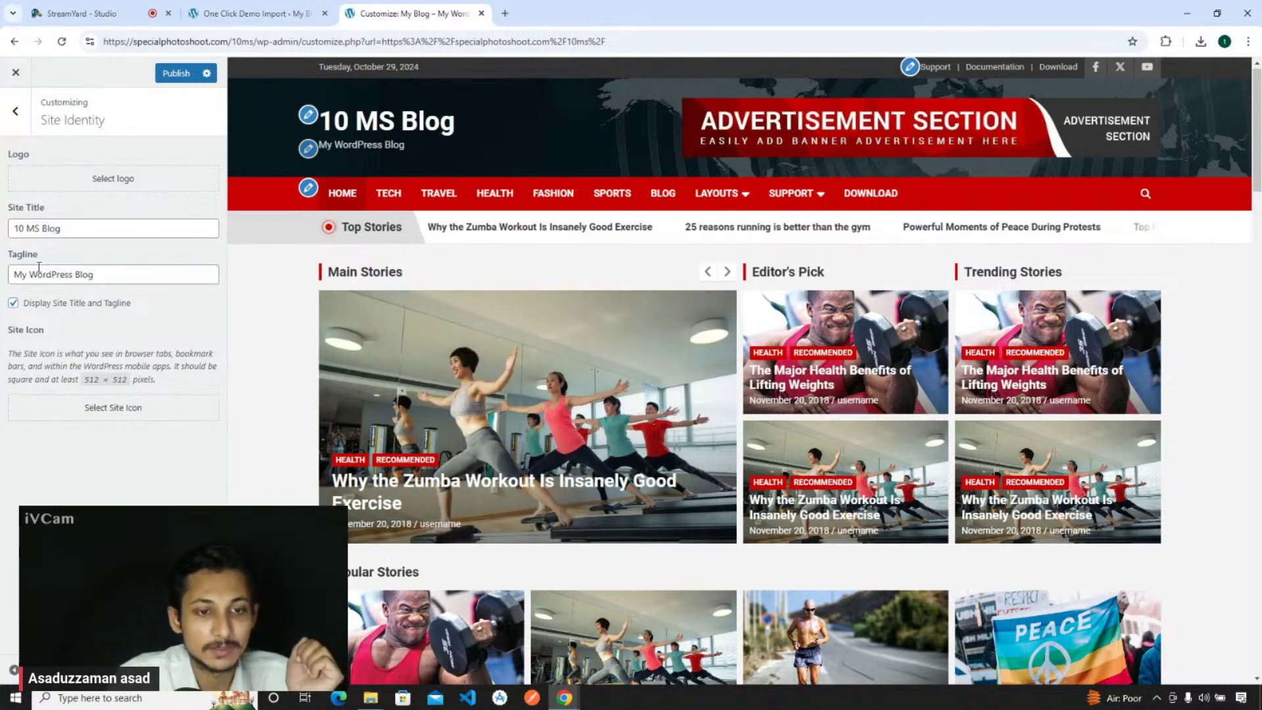
{"action": "left_click_drag", "start_coordinate": [326, 143], "coordinate": [371, 143]}
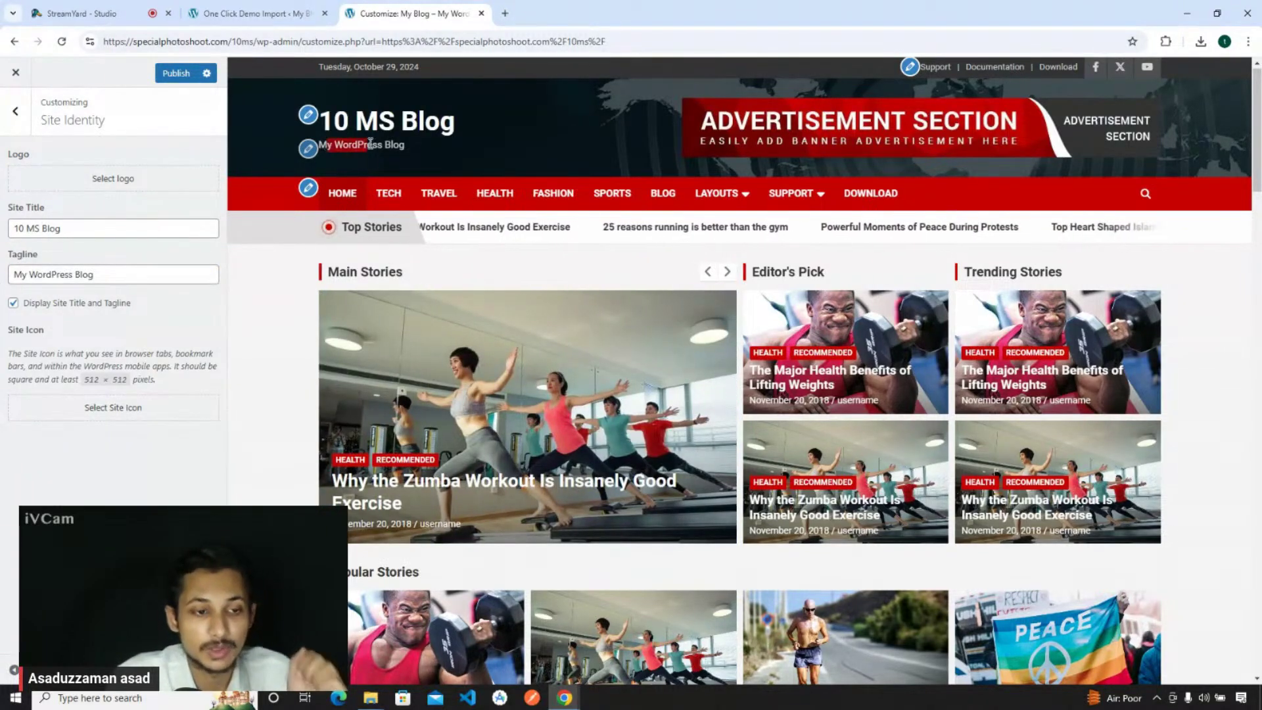
{"action": "double_click", "coordinate": [51, 275]}
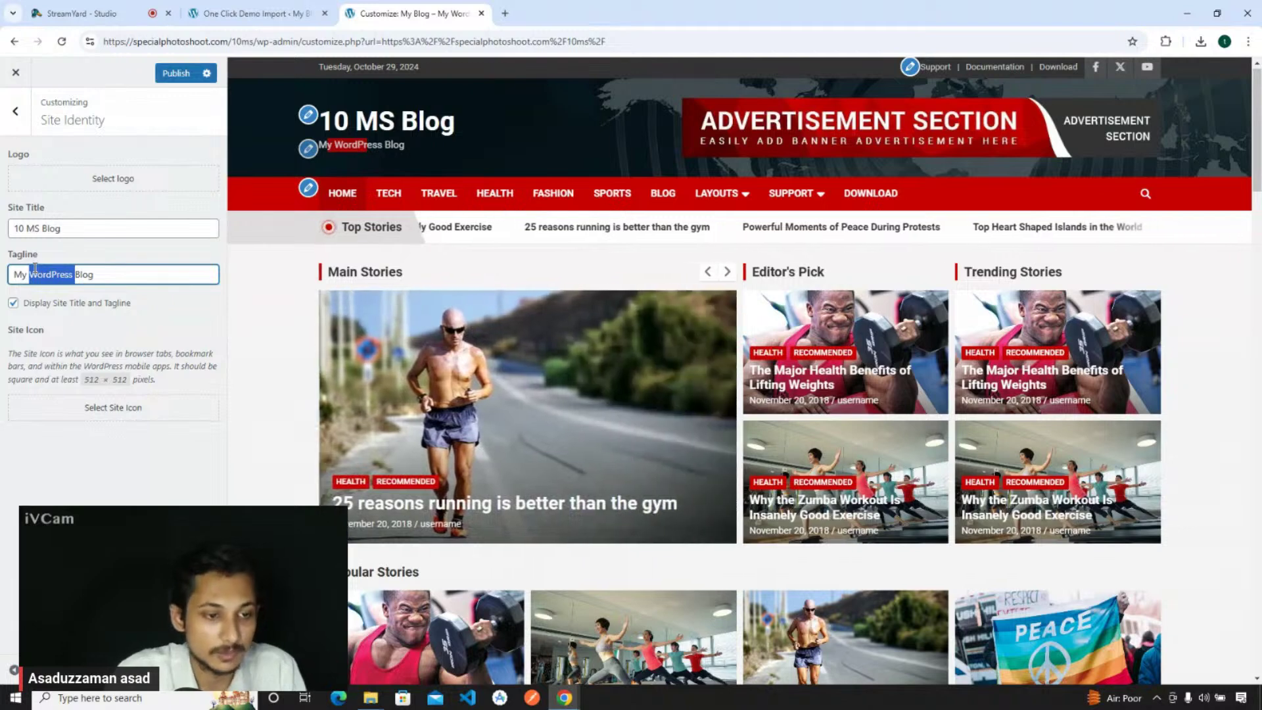
{"action": "left_click_drag", "start_coordinate": [40, 227], "coordinate": [13, 228]}
{"action": "key", "text": "ctrl+c"}
{"action": "double_click", "coordinate": [50, 274]}
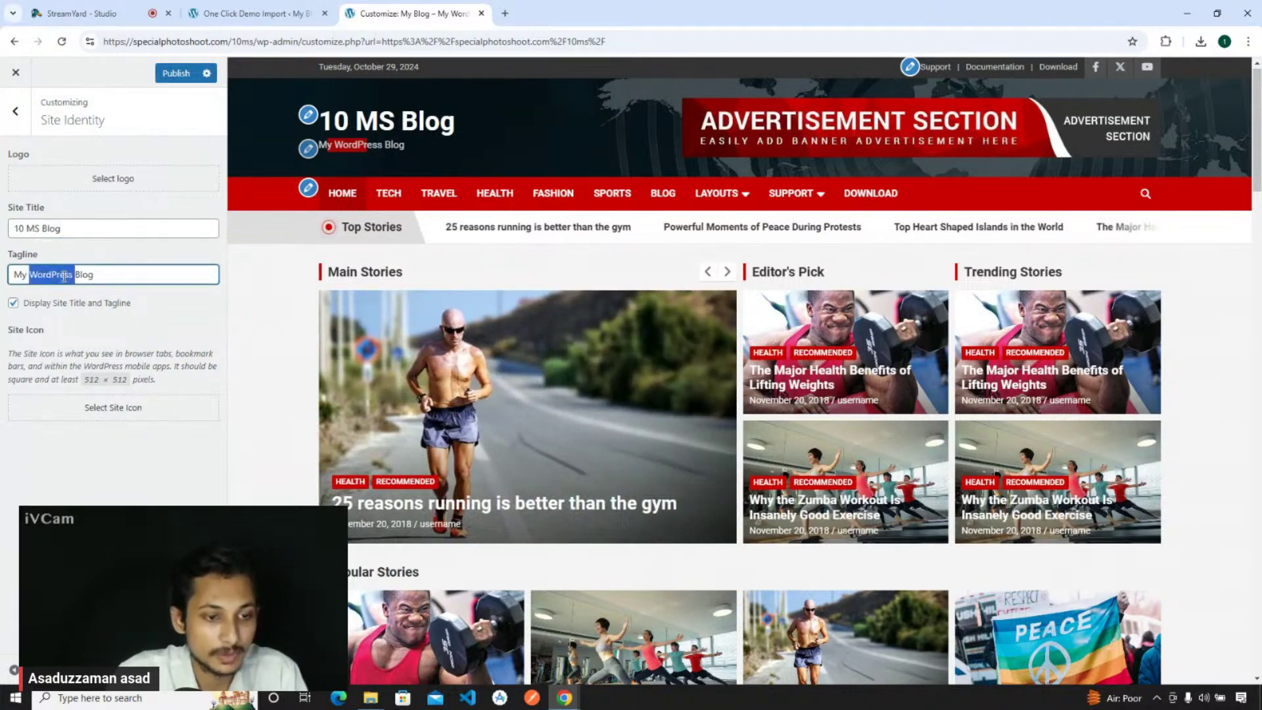
{"action": "key", "text": "ctrl+v"}
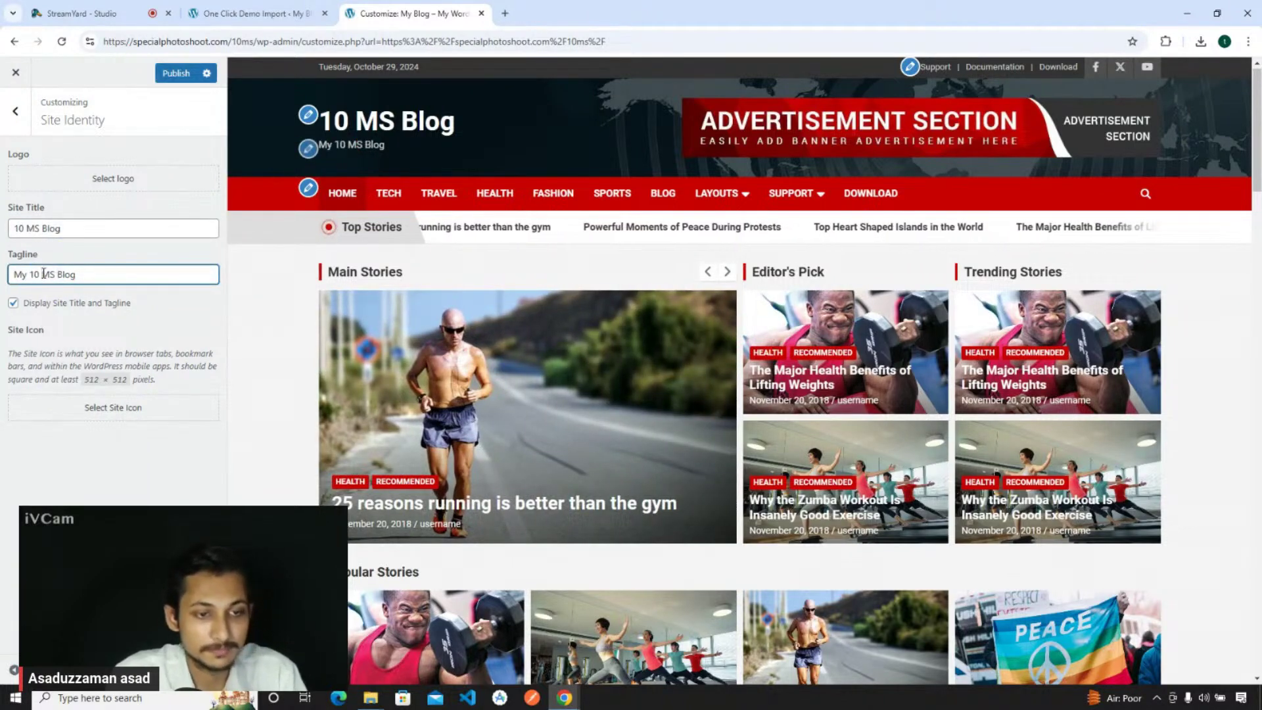
{"action": "scroll", "coordinate": [412, 168], "scroll_direction": "down", "scroll_amount": 1}
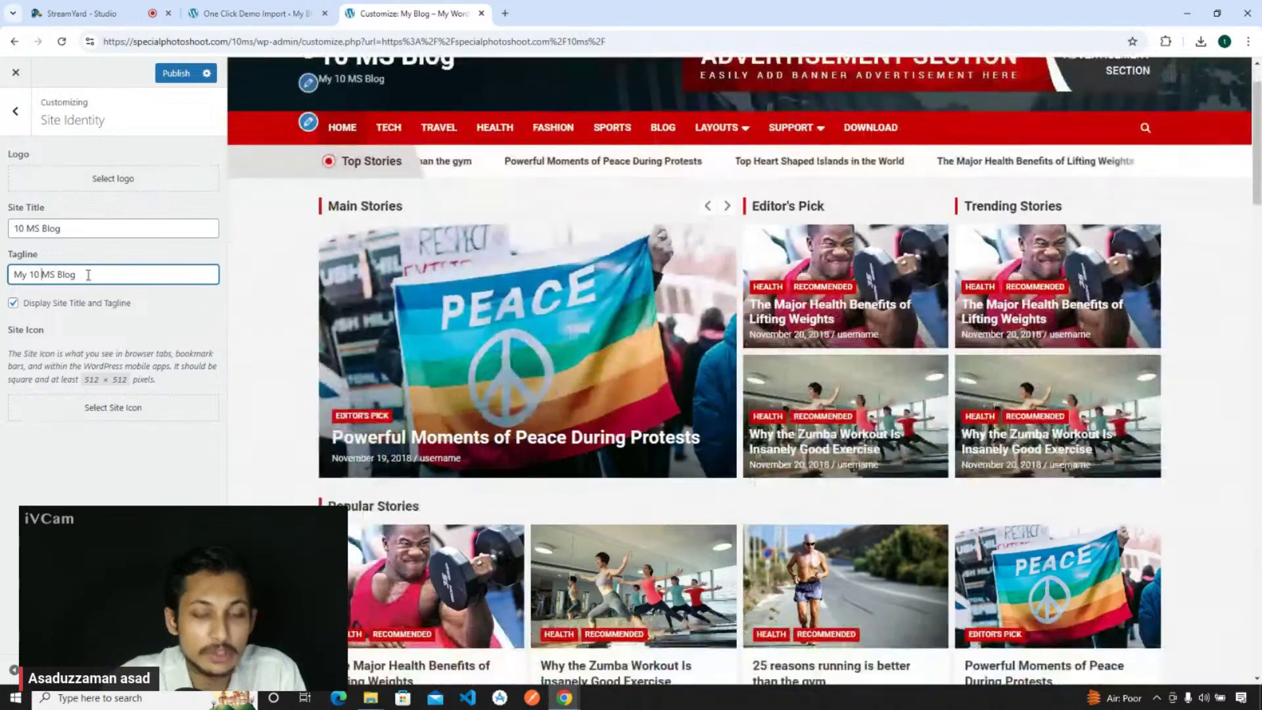
{"action": "scroll", "coordinate": [341, 184], "scroll_direction": "up", "scroll_amount": 1}
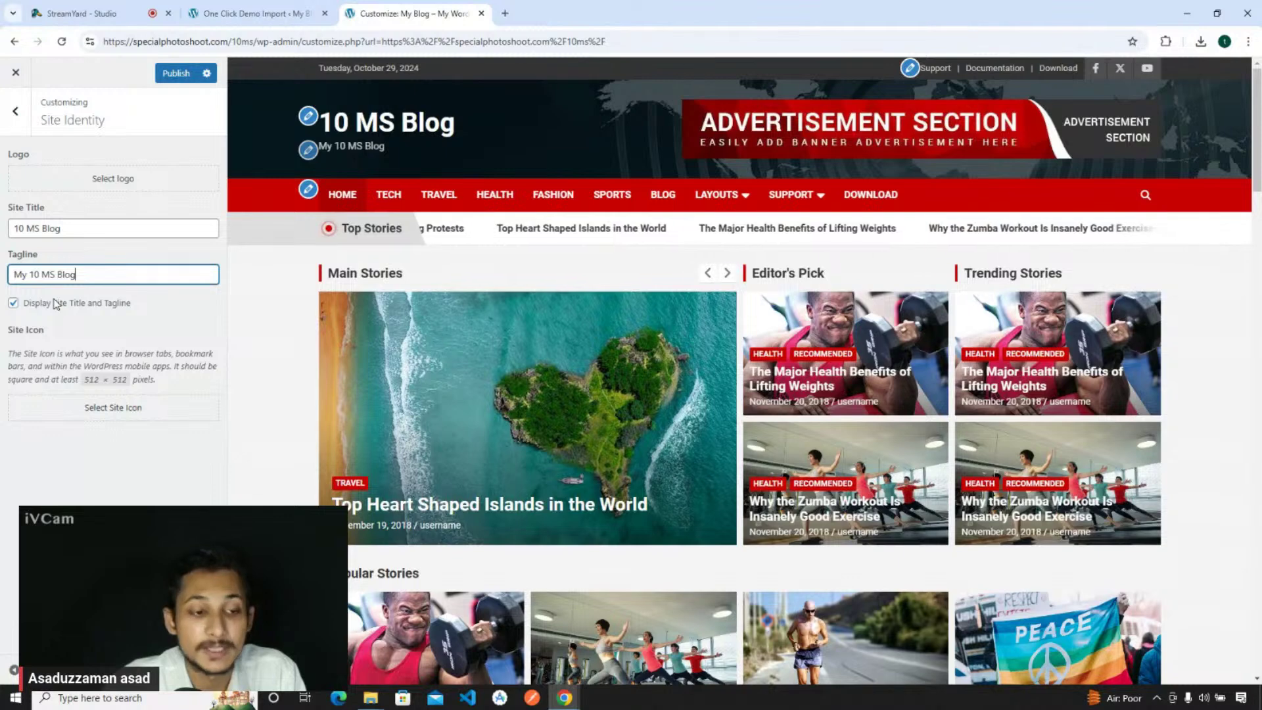
{"action": "left_click", "coordinate": [13, 304]}
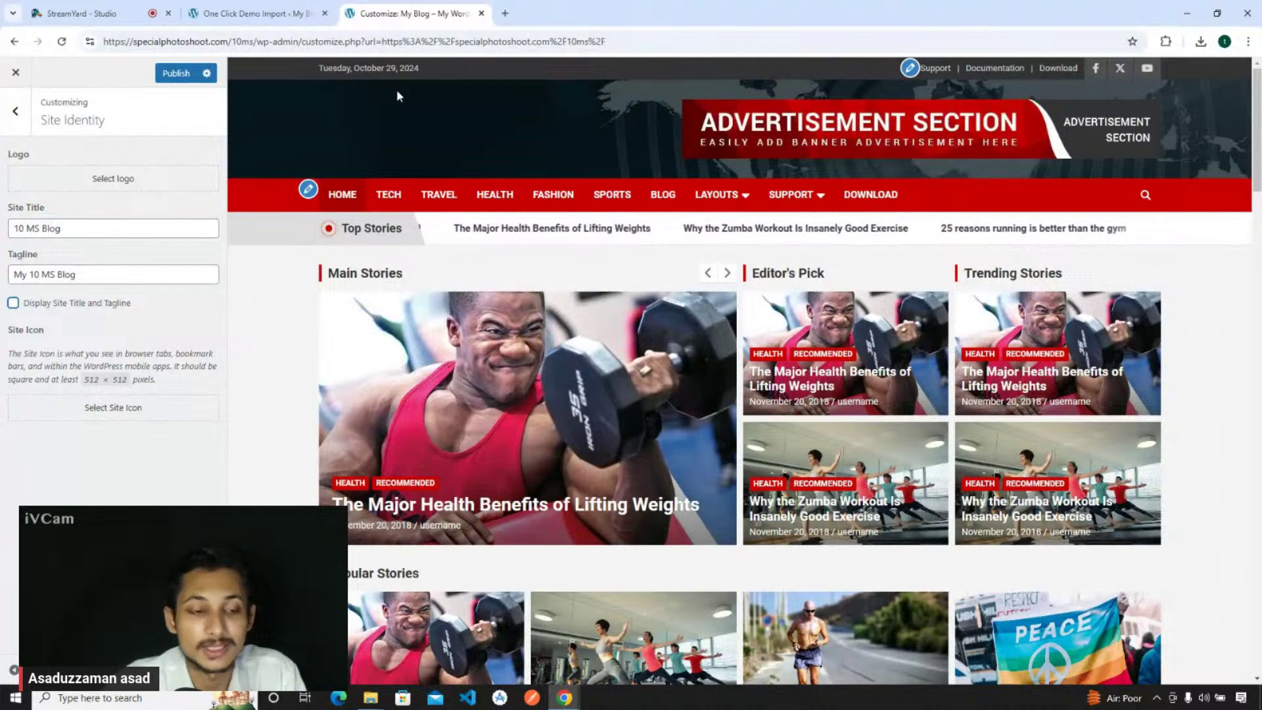
{"action": "left_click", "coordinate": [60, 231]}
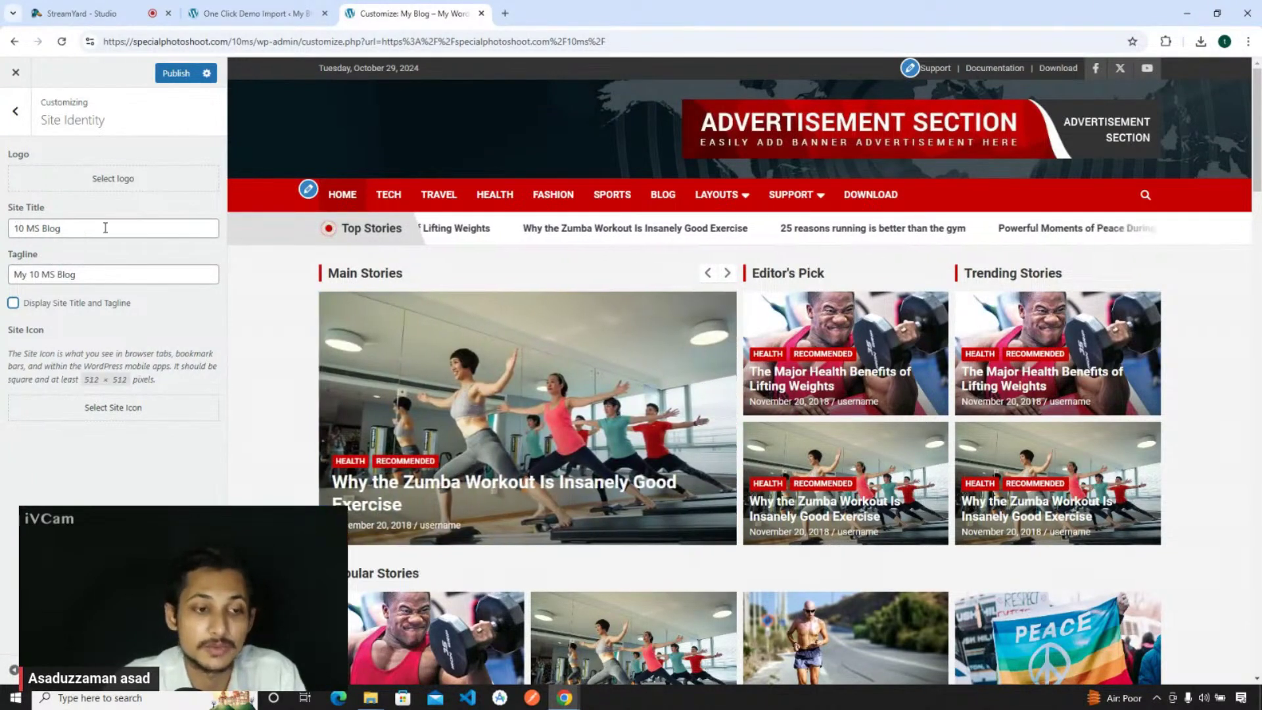
- Set the Apple tech-3.jpg image from the Media Library as the site logo, skipping cropping
{"action": "left_click", "coordinate": [112, 181]}
{"action": "left_click", "coordinate": [112, 131]}
{"action": "left_click", "coordinate": [50, 123]}
{"action": "left_click", "coordinate": [642, 353]}
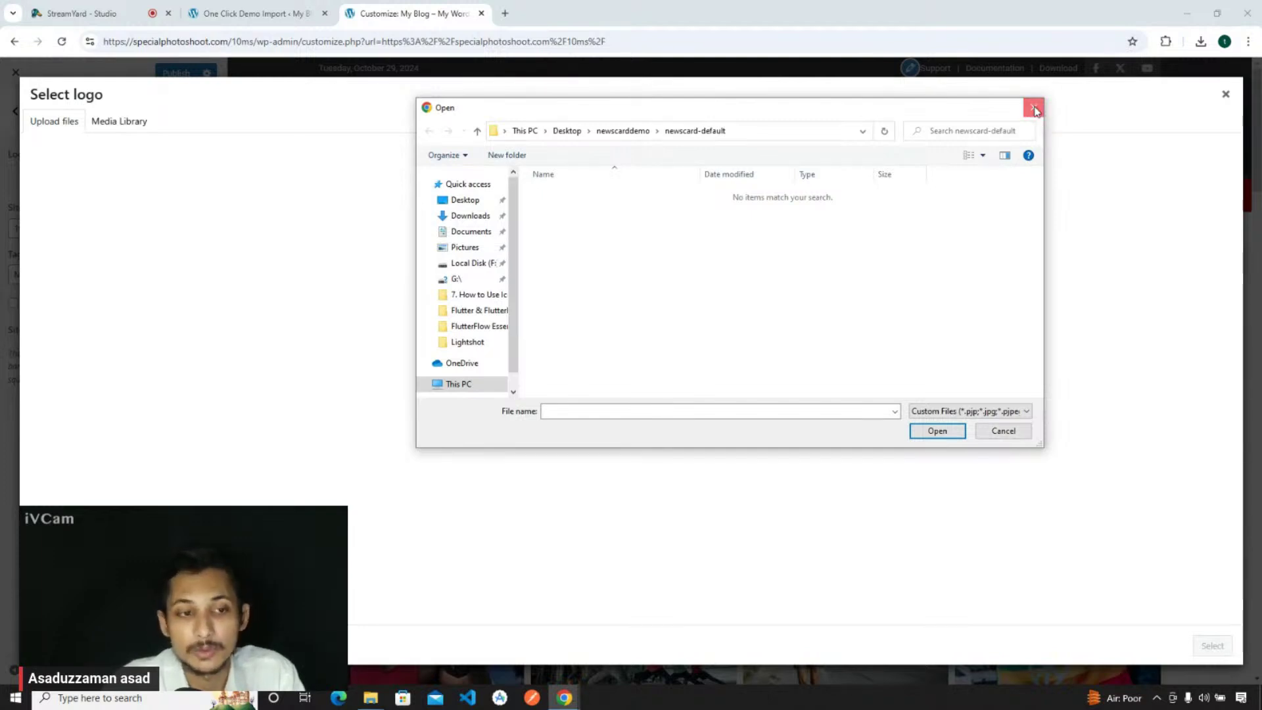
{"action": "left_click", "coordinate": [1034, 110]}
{"action": "left_click", "coordinate": [124, 126]}
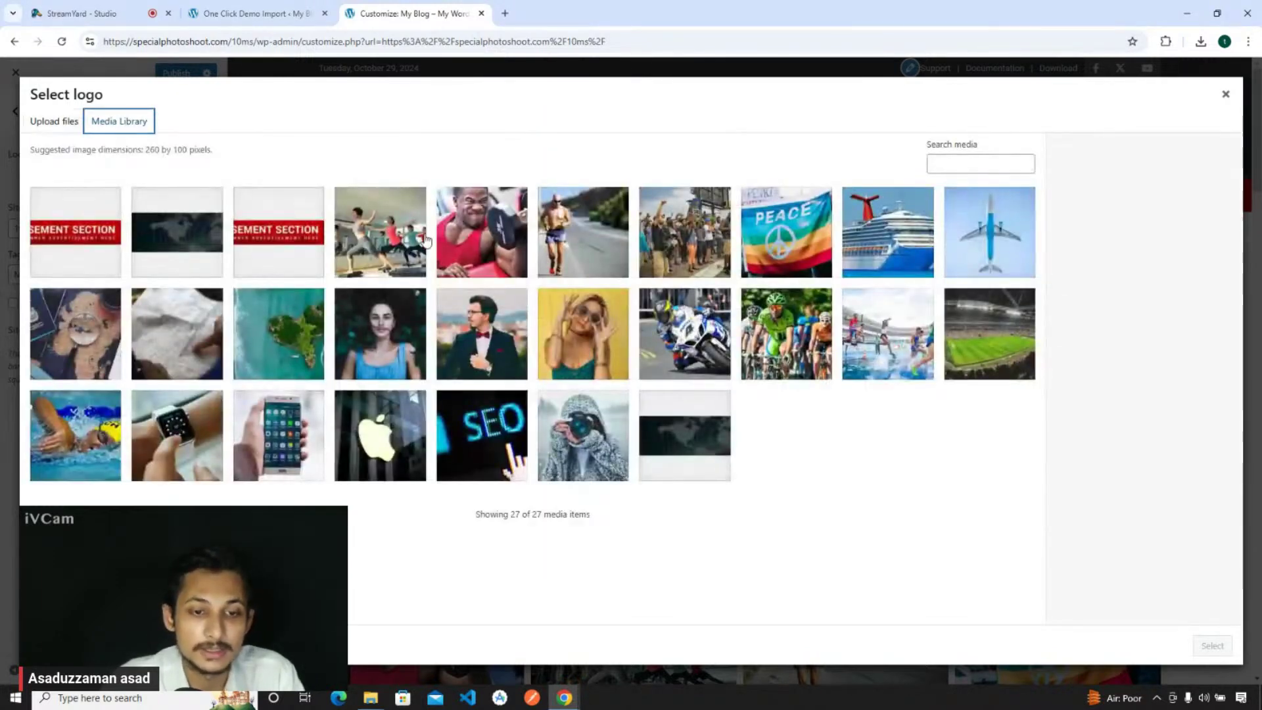
{"action": "left_click", "coordinate": [477, 352]}
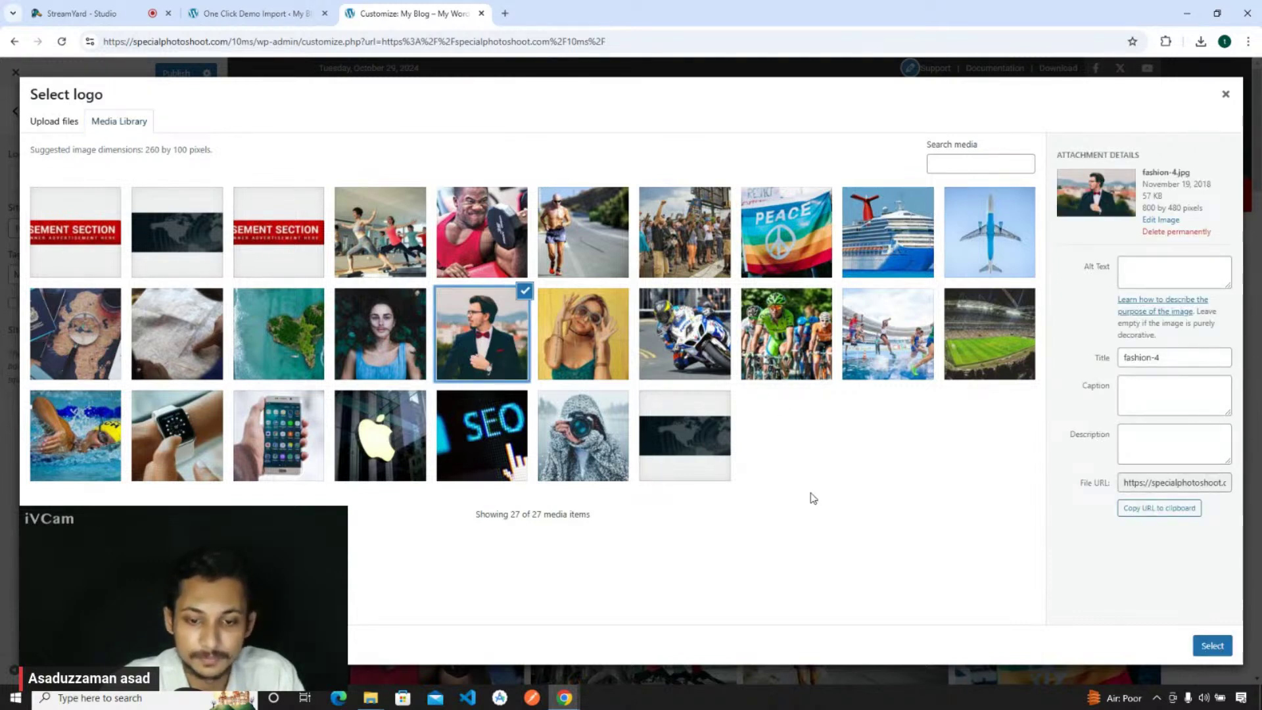
{"action": "left_click", "coordinate": [383, 449]}
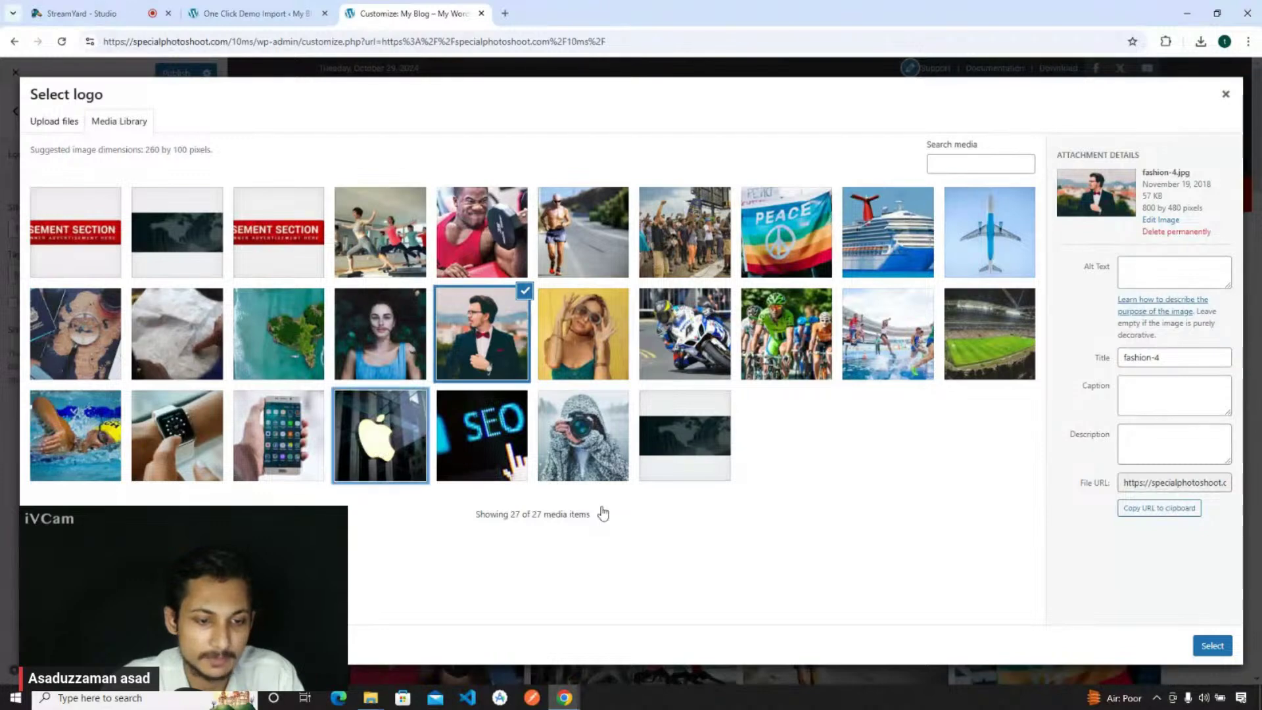
{"action": "left_click", "coordinate": [1213, 646]}
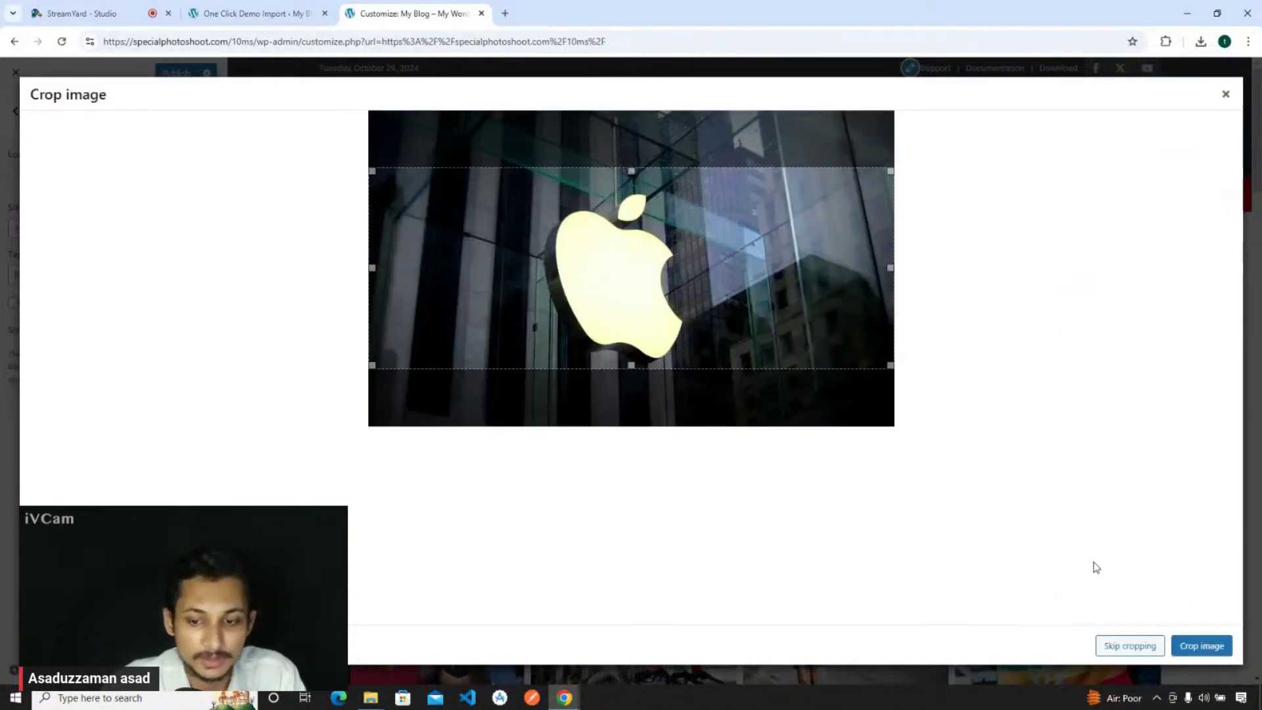
{"action": "left_click", "coordinate": [1129, 645]}
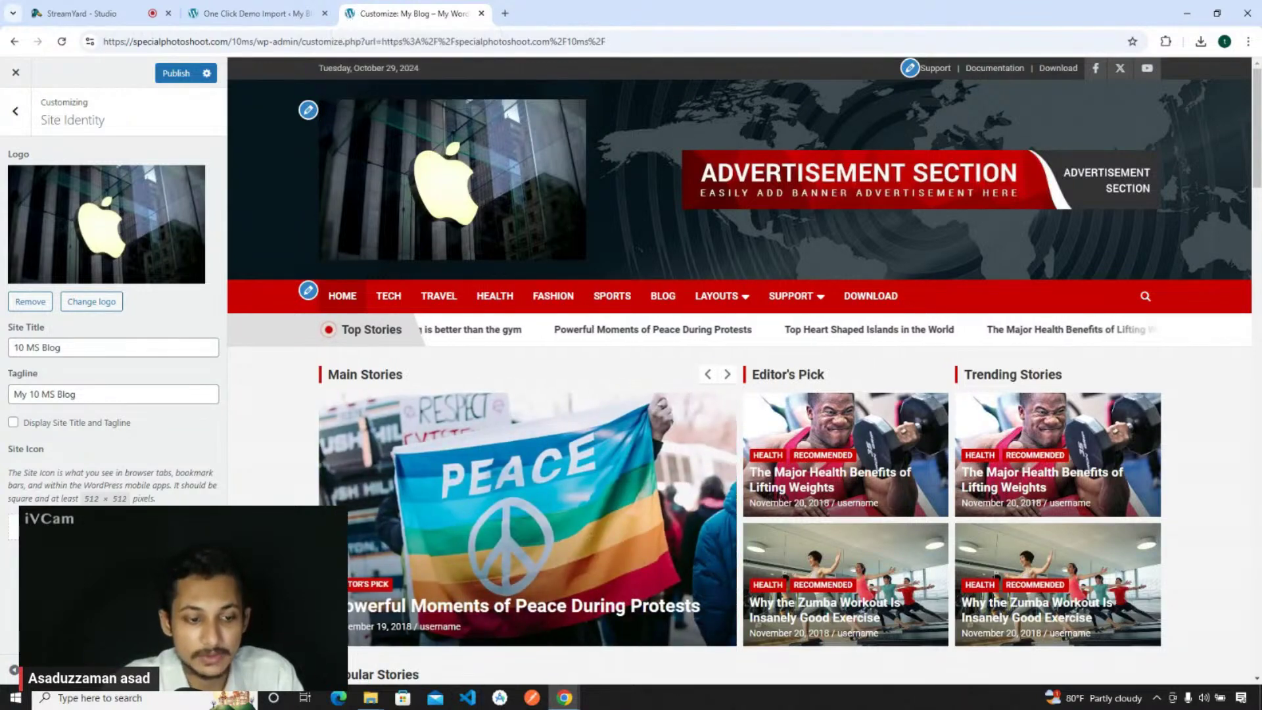
- Set the SEO tech-2 image as the site icon with a square crop
{"action": "left_click", "coordinate": [13, 526]}
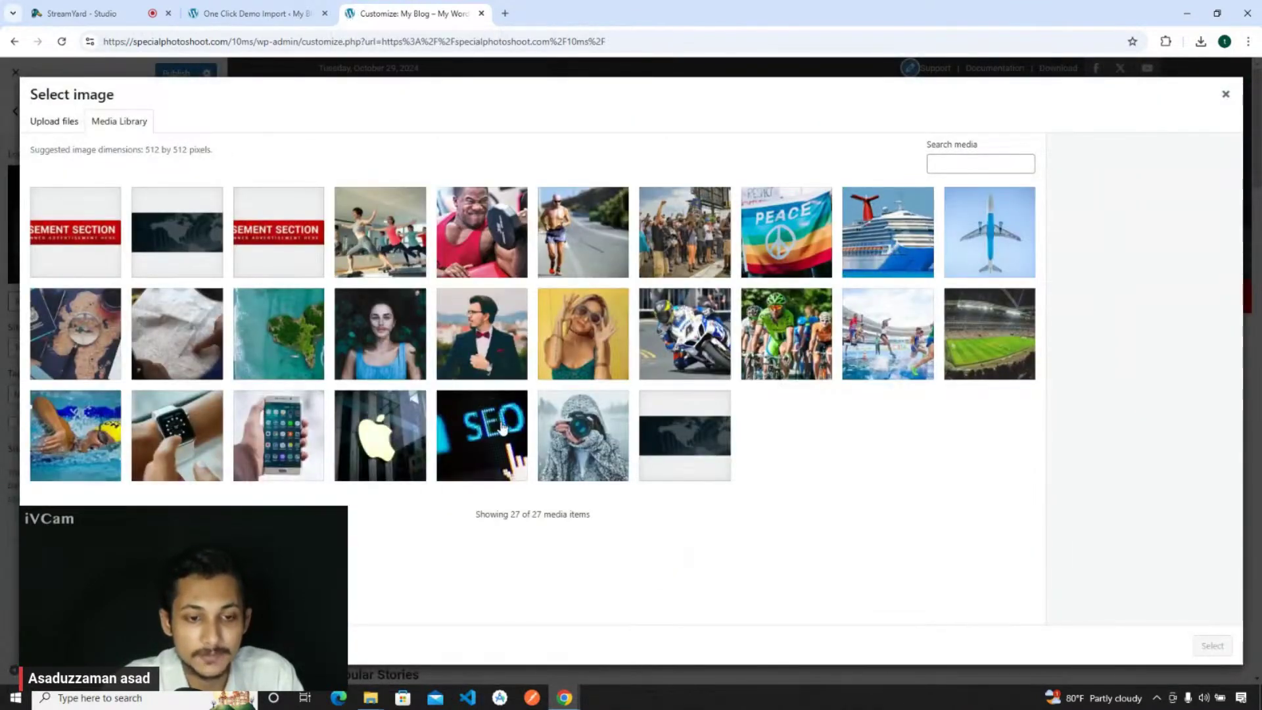
{"action": "left_click", "coordinate": [485, 445]}
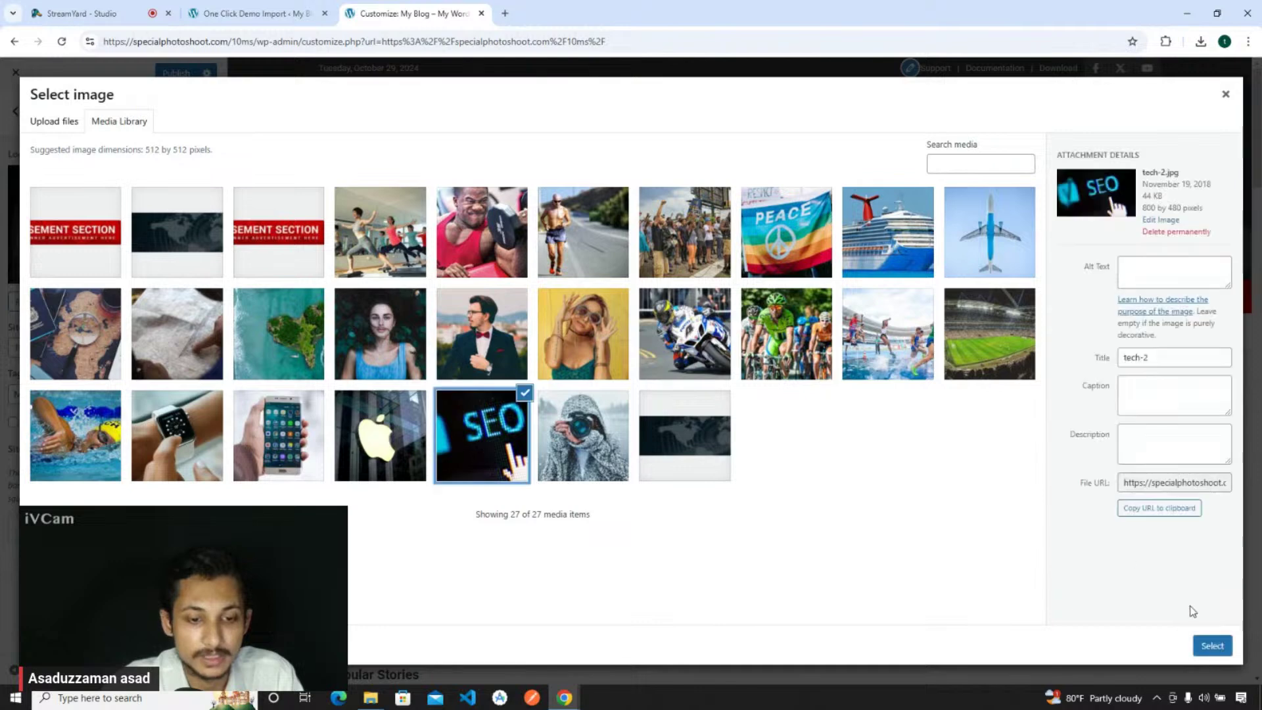
{"action": "left_click", "coordinate": [1211, 646]}
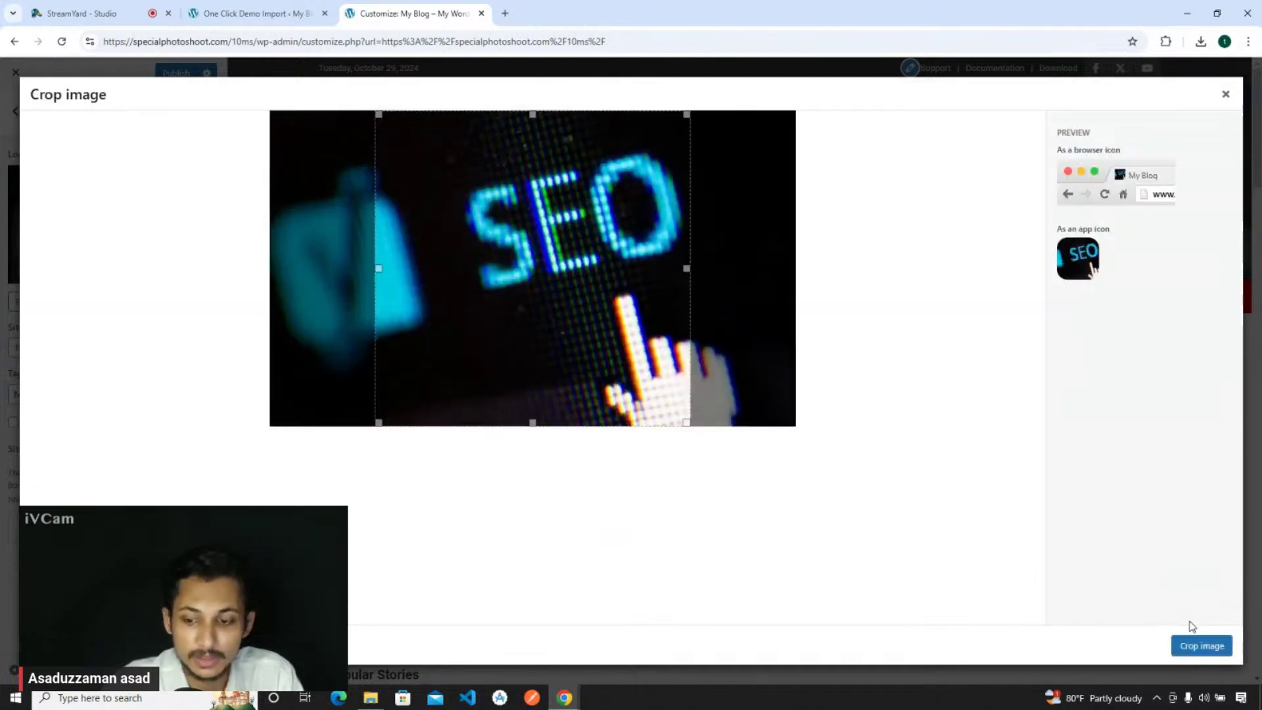
{"action": "left_click", "coordinate": [1200, 647]}
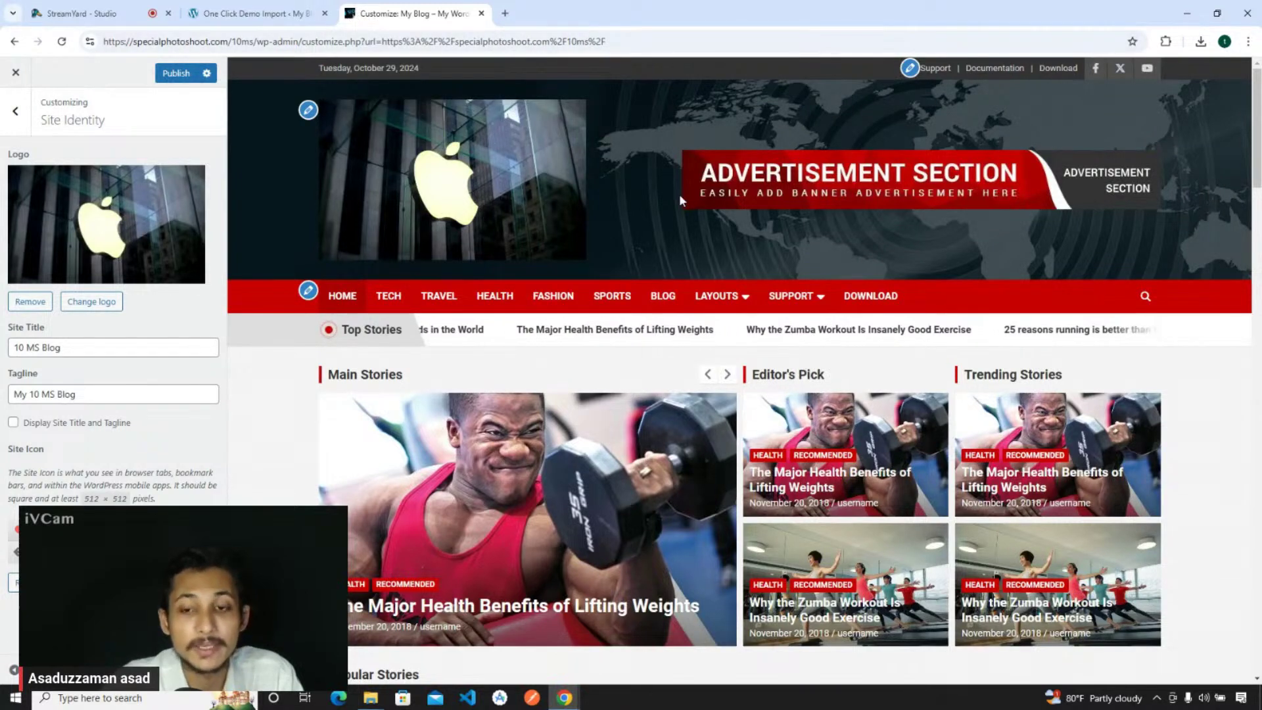
- Publish the Customizer changes so the new logo, icon, title and tagline go live
{"action": "scroll", "coordinate": [679, 194], "scroll_direction": "down", "scroll_amount": 10}
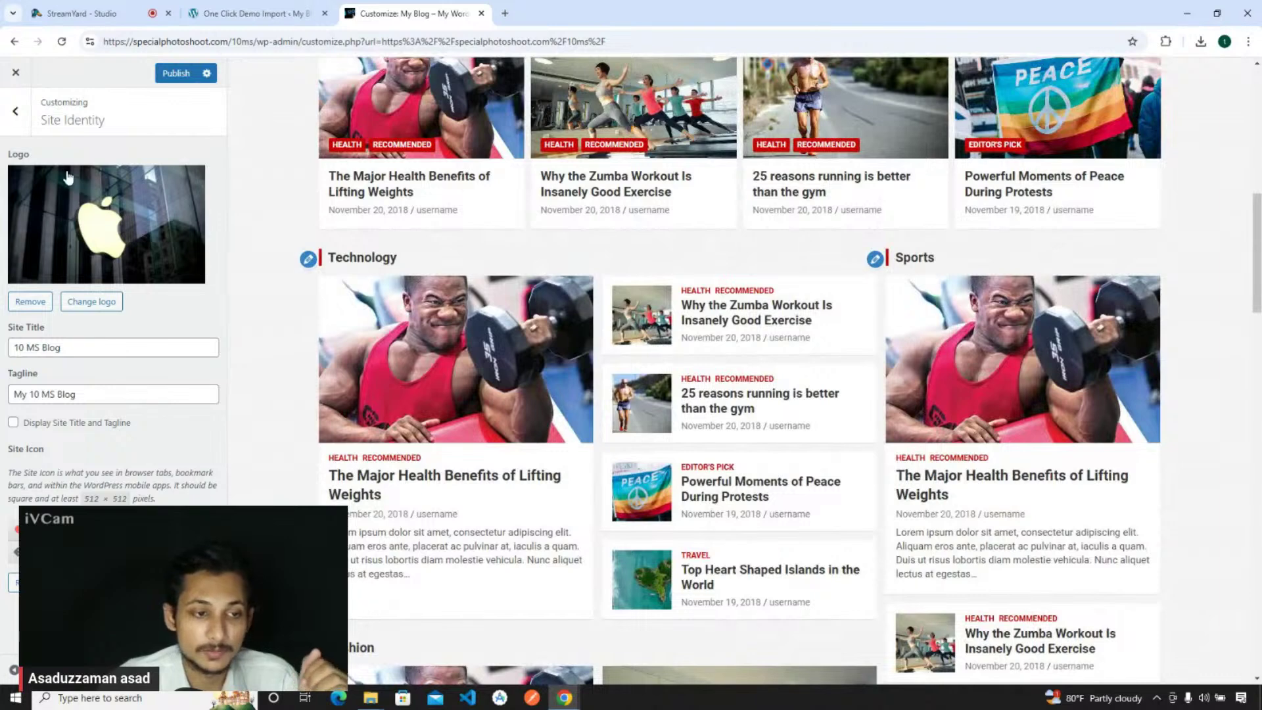
{"action": "left_click", "coordinate": [191, 73]}
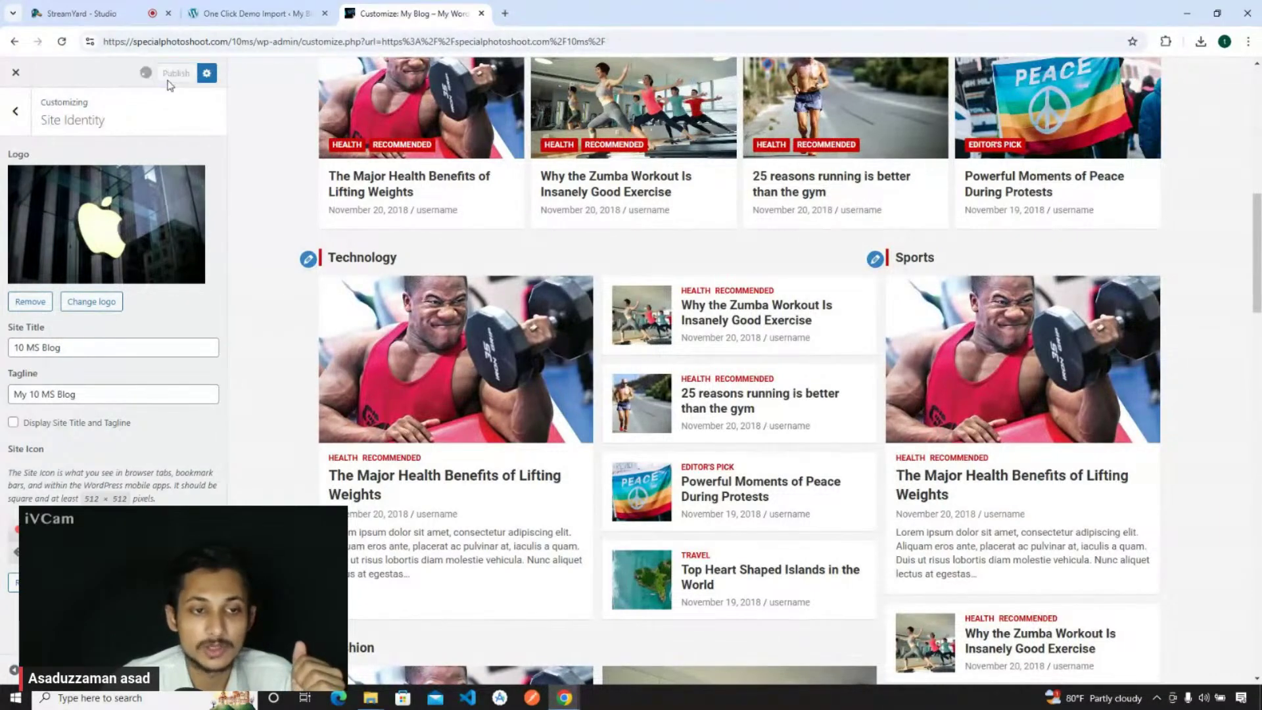
{"action": "scroll", "coordinate": [414, 140], "scroll_direction": "down", "scroll_amount": 1}
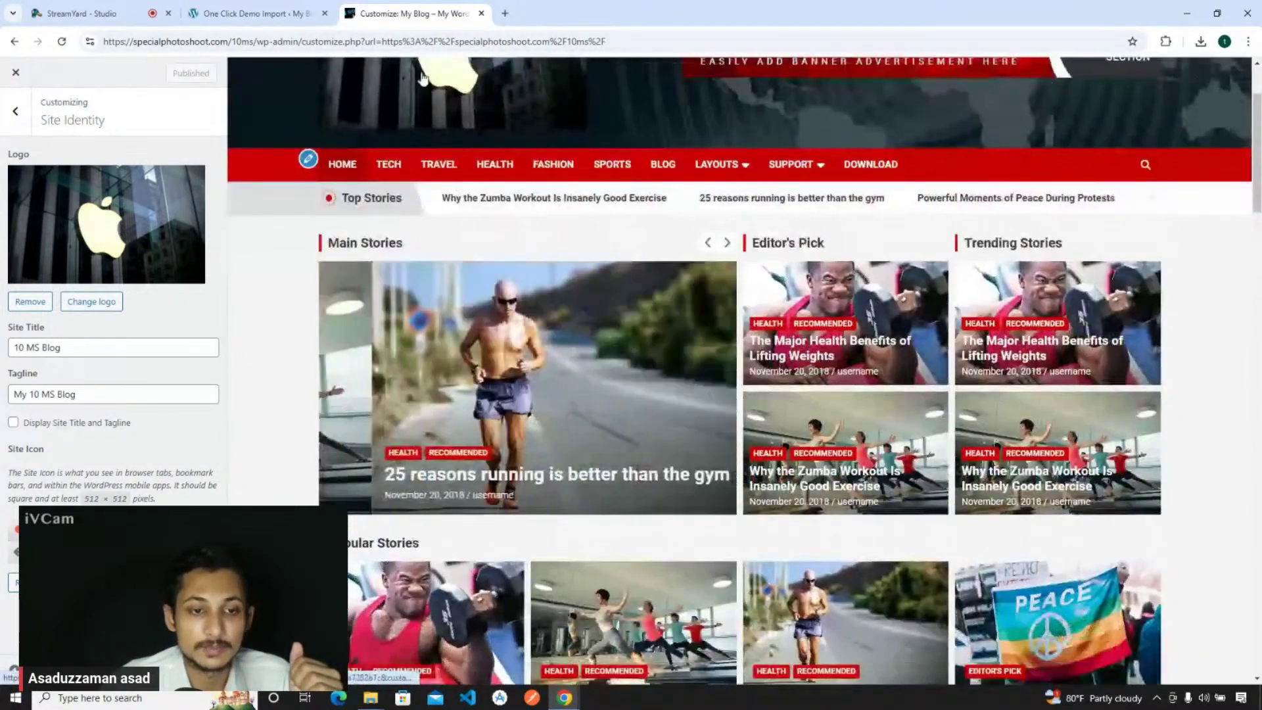
{"action": "scroll", "coordinate": [414, 140], "scroll_direction": "up", "scroll_amount": 2}
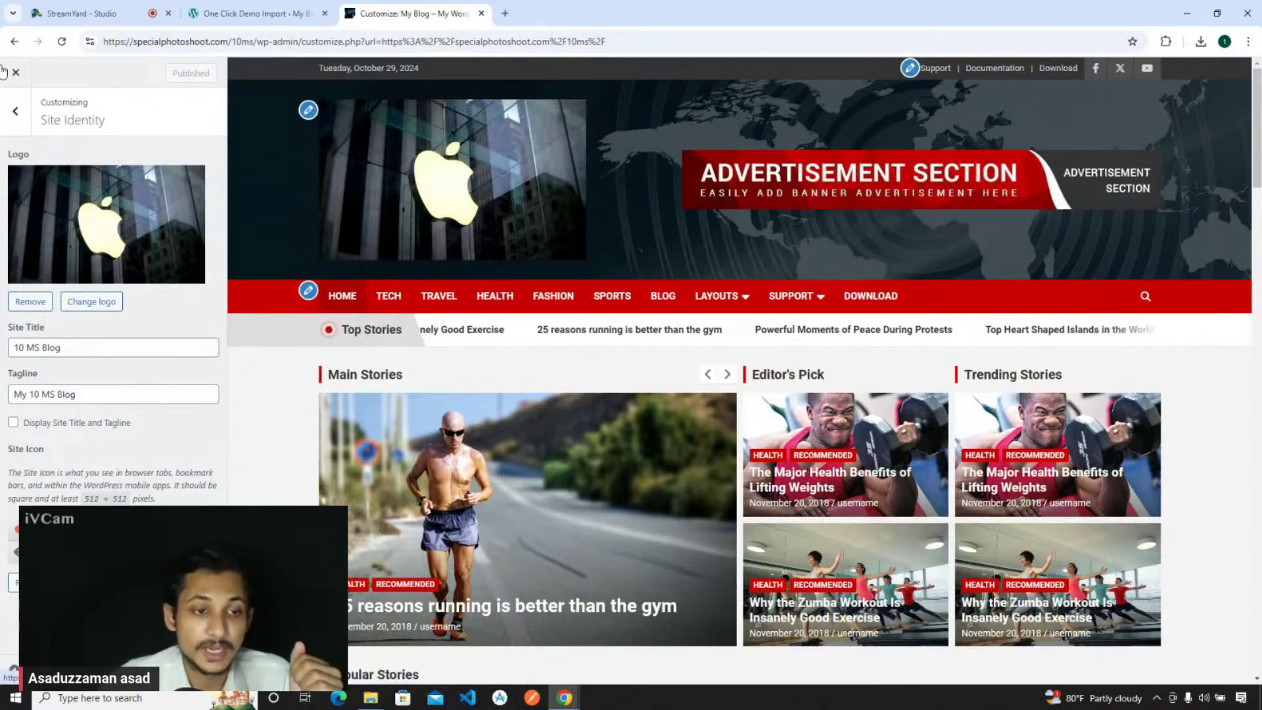
- Drag the Colors background picker to a new shade and publish the Customizer
{"action": "left_click", "coordinate": [24, 130]}
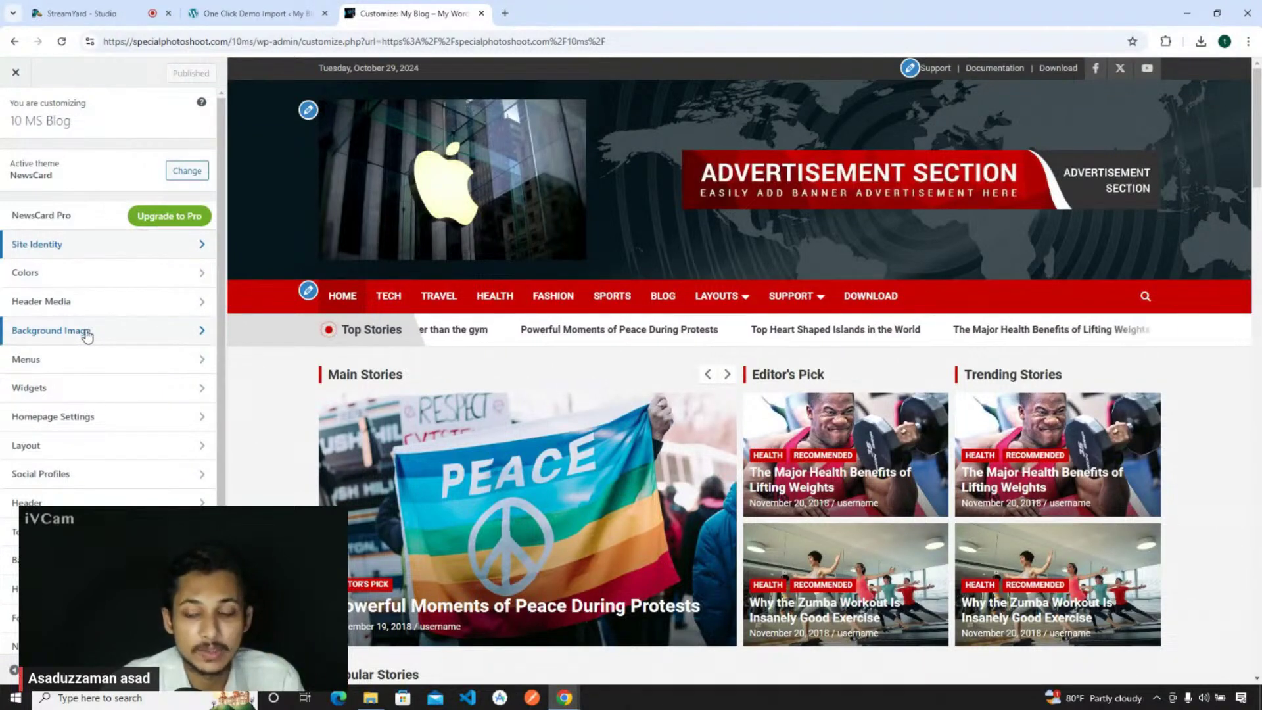
{"action": "left_click", "coordinate": [38, 274]}
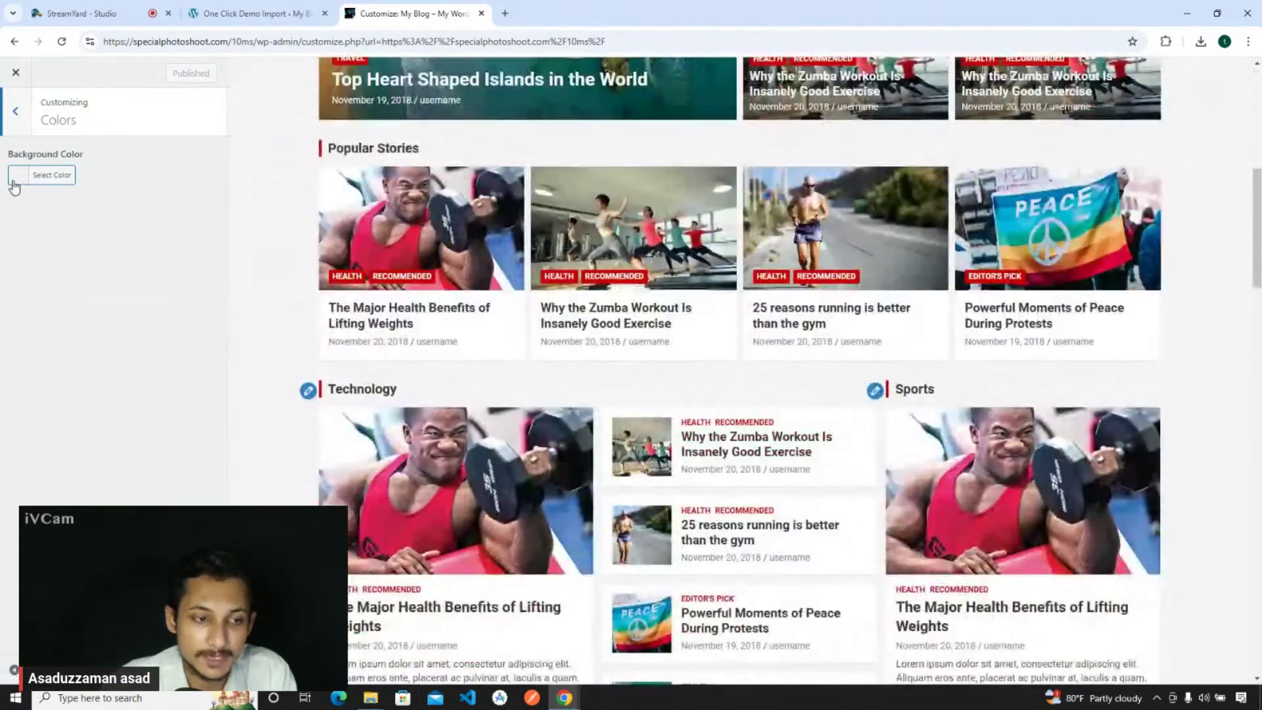
{"action": "left_click", "coordinate": [15, 184]}
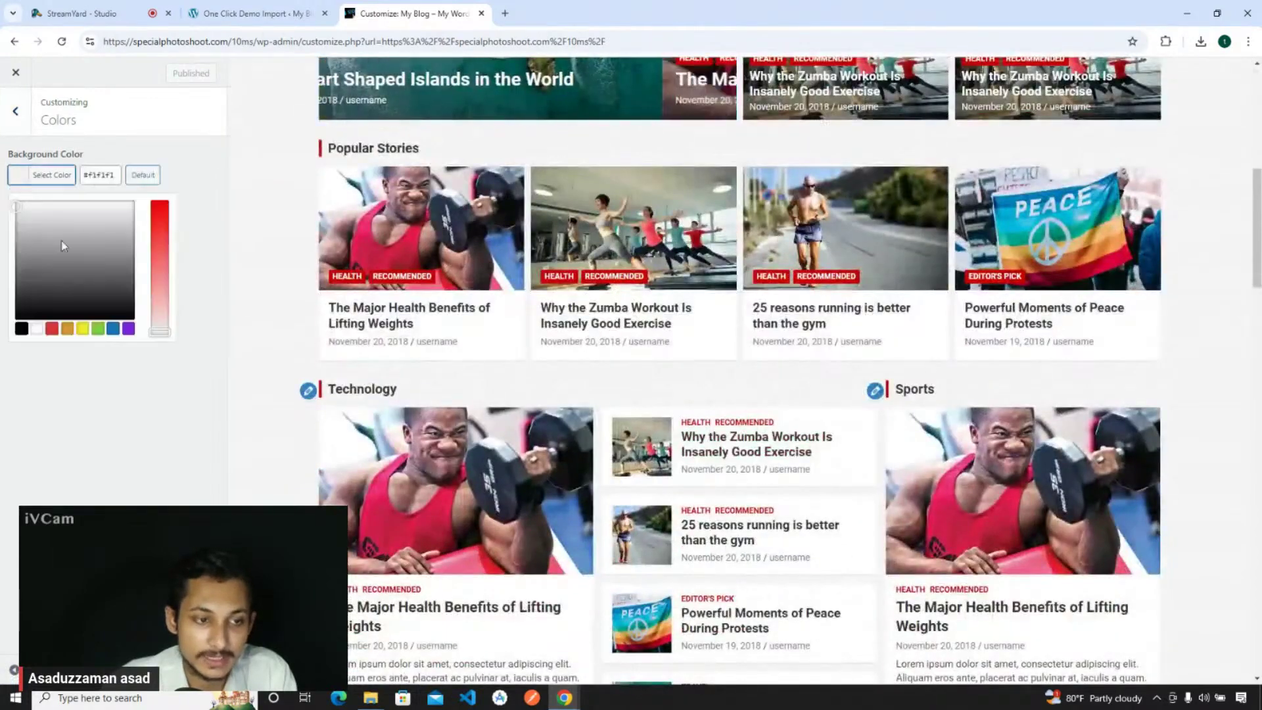
{"action": "mouse_move", "coordinate": [62, 238]}
{"action": "left_mouse_down"}
{"action": "mouse_move", "coordinate": [29, 281]}
{"action": "mouse_move", "coordinate": [39, 253]}
{"action": "mouse_move", "coordinate": [104, 206]}
{"action": "mouse_move", "coordinate": [95, 225]}
{"action": "left_mouse_up"}
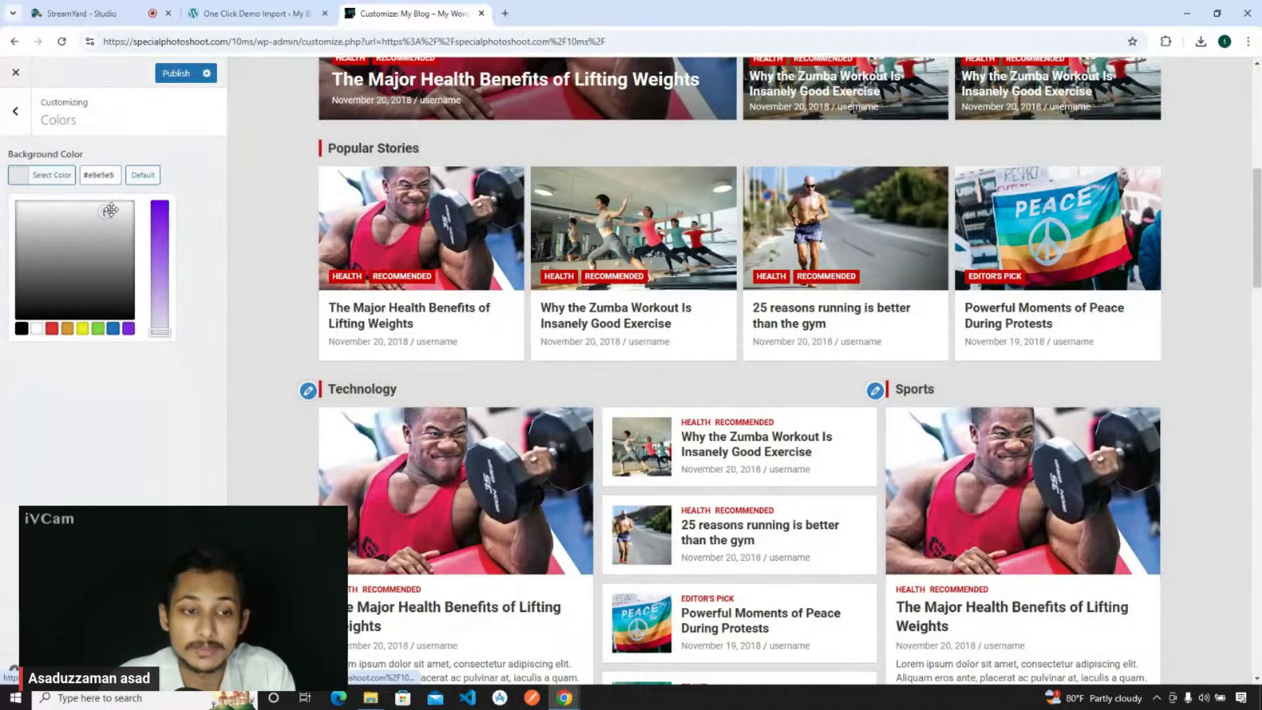
{"action": "left_click", "coordinate": [173, 458]}
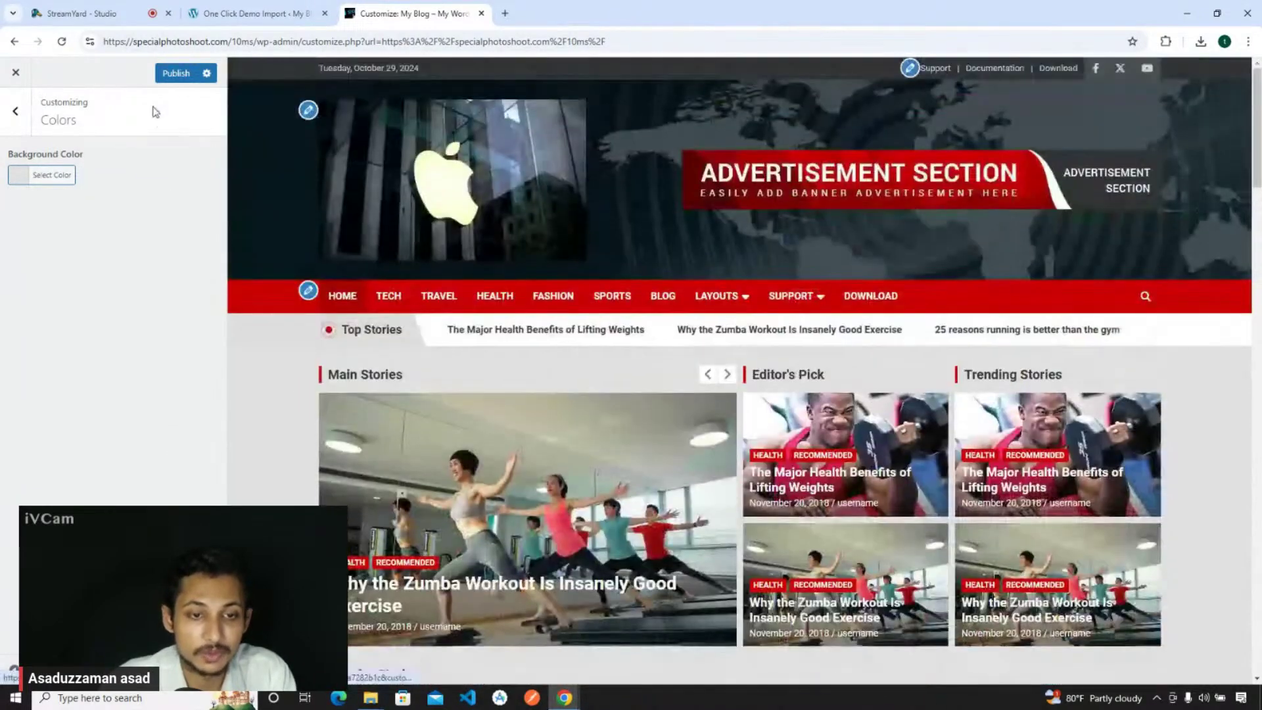
{"action": "left_click", "coordinate": [178, 74]}
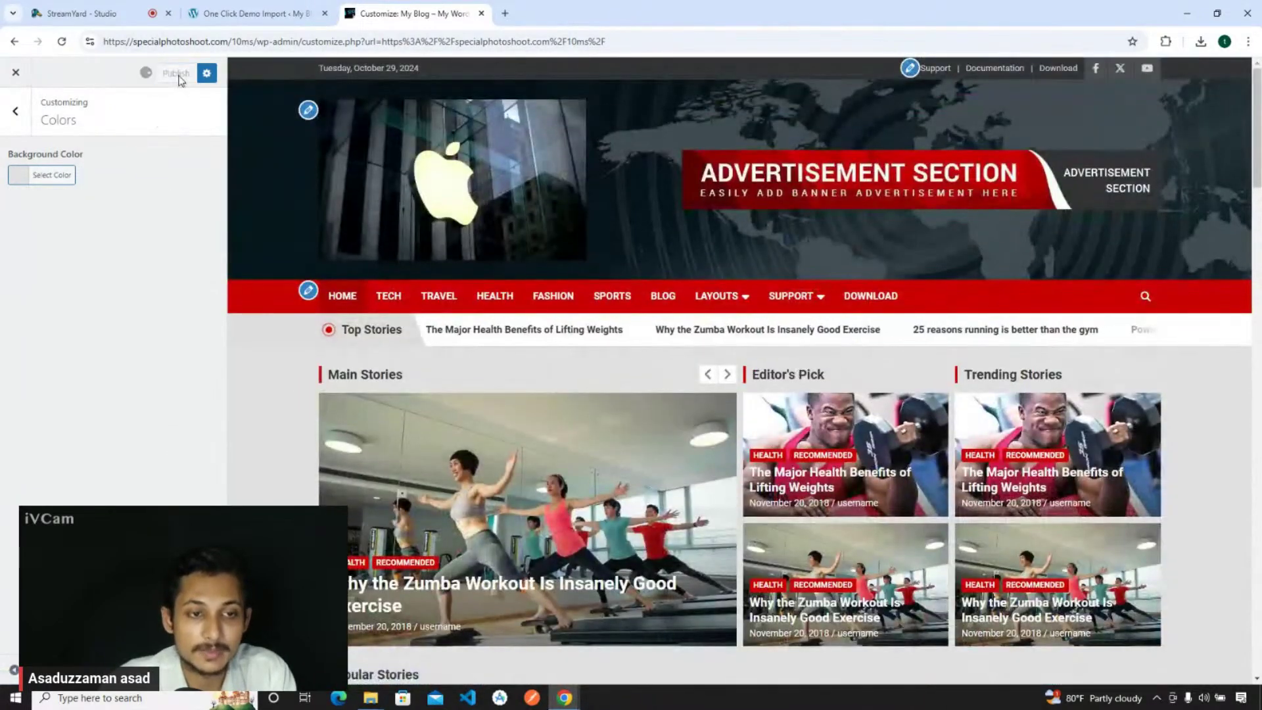
{"action": "left_click", "coordinate": [15, 112]}
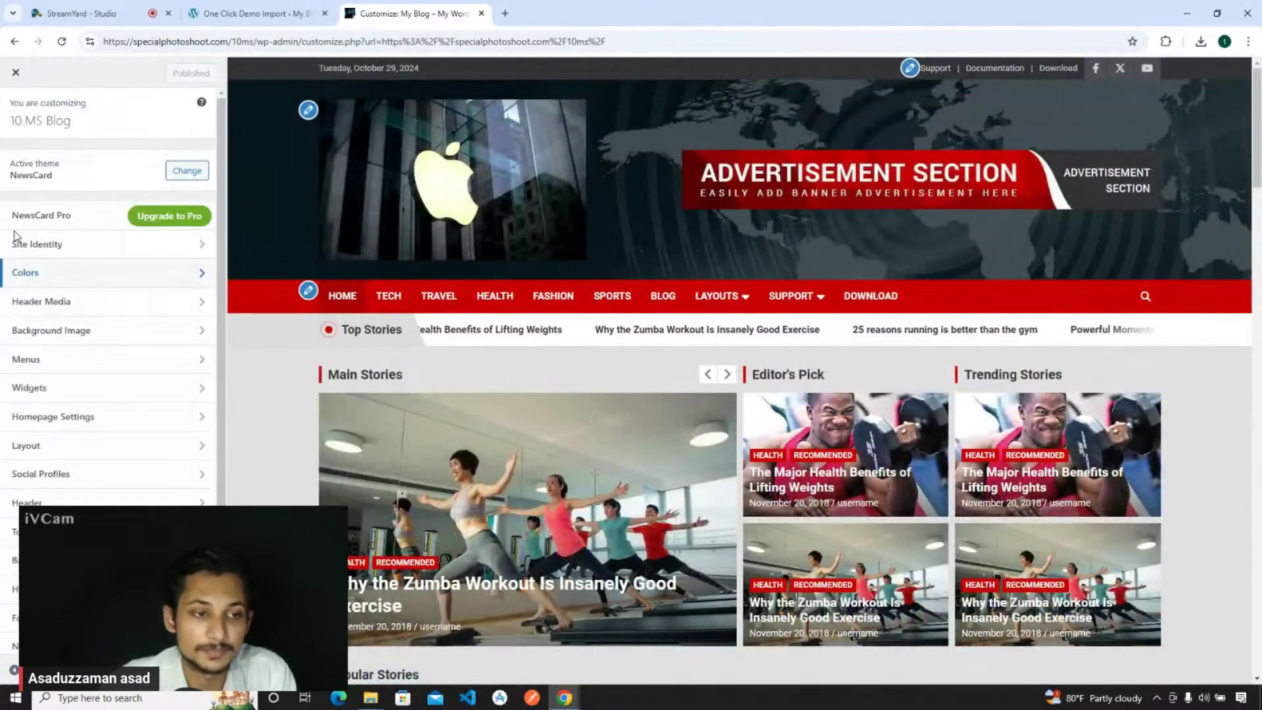
- Set the sample-add advertisement banner as the header image
{"action": "left_click", "coordinate": [40, 302]}
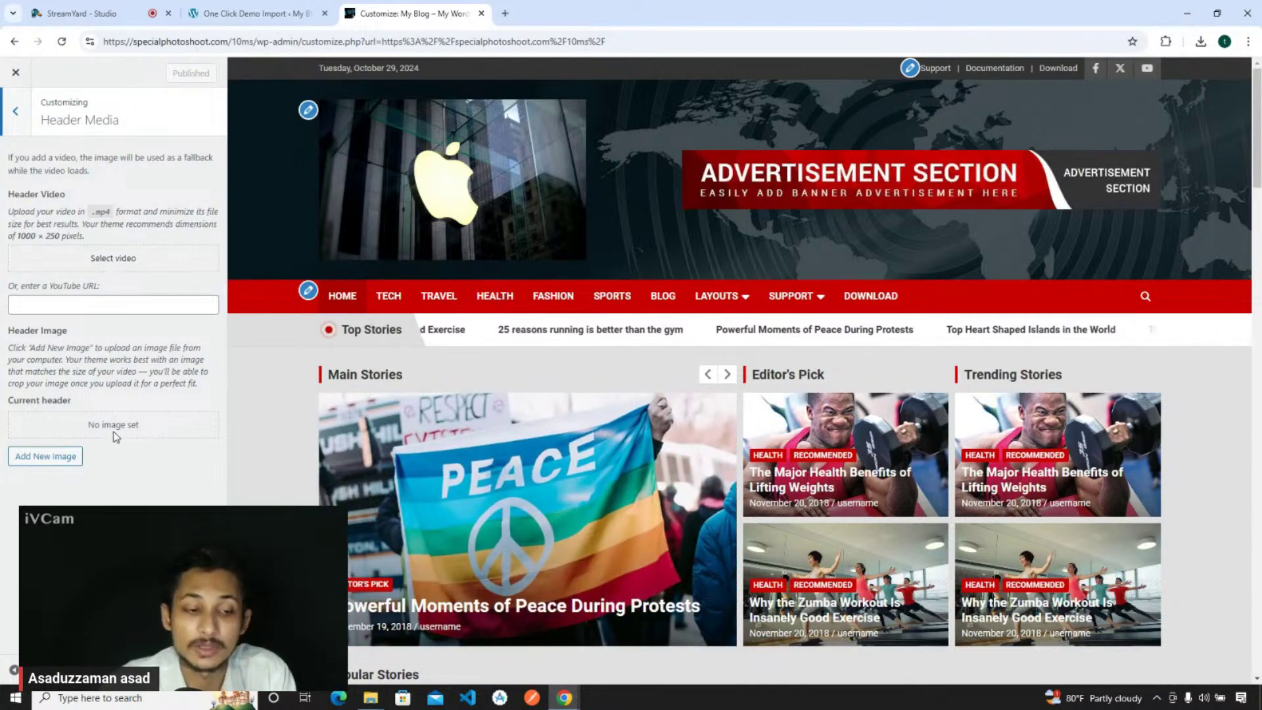
{"action": "left_click", "coordinate": [58, 456]}
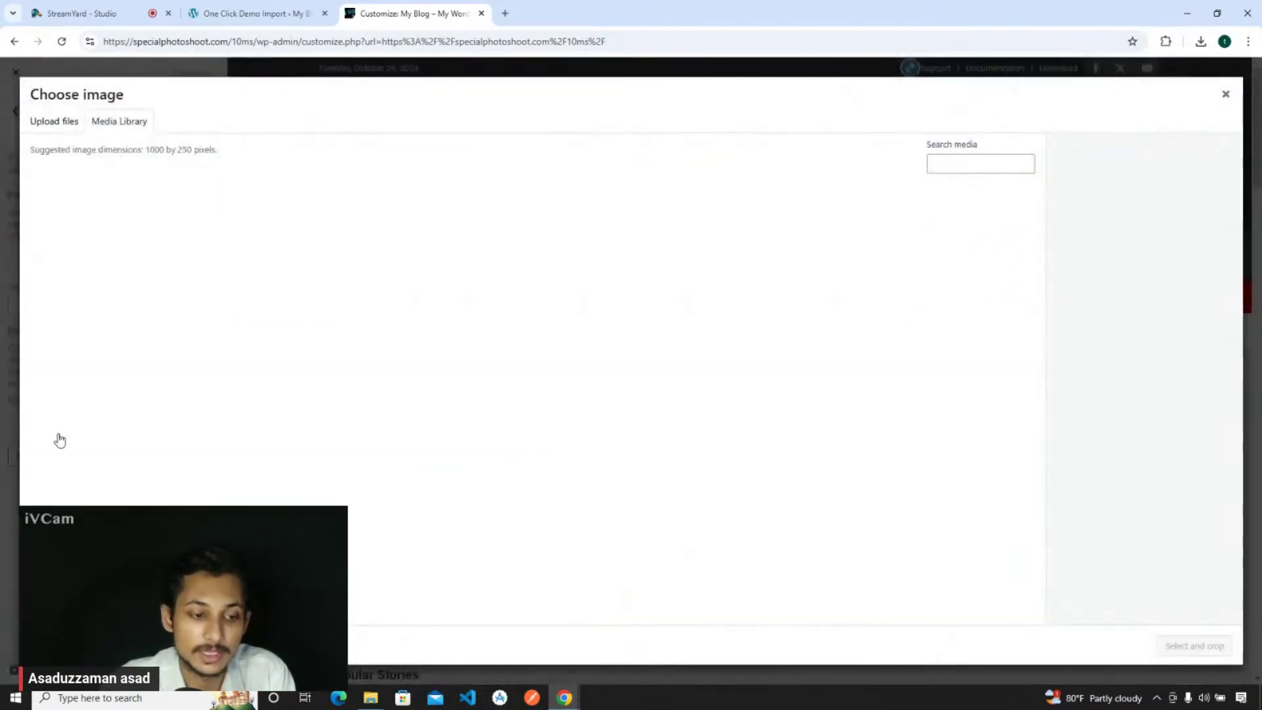
{"action": "left_click", "coordinate": [380, 241]}
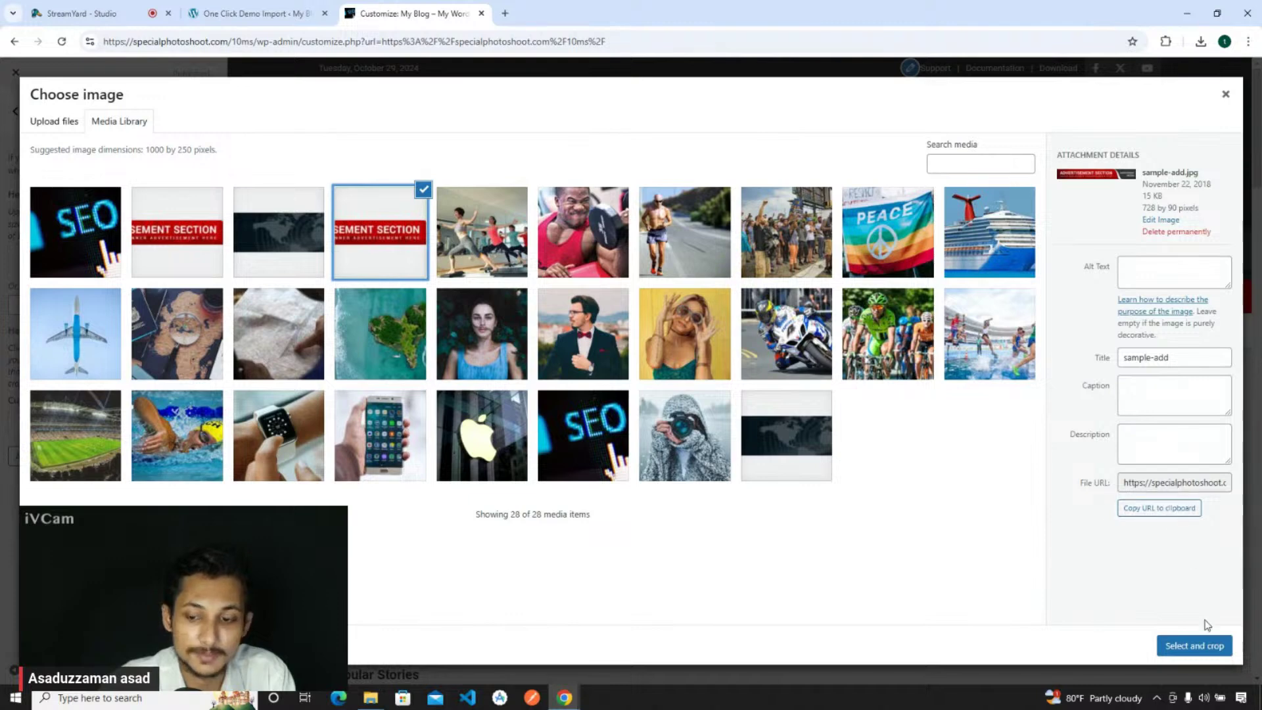
{"action": "left_click", "coordinate": [1198, 650]}
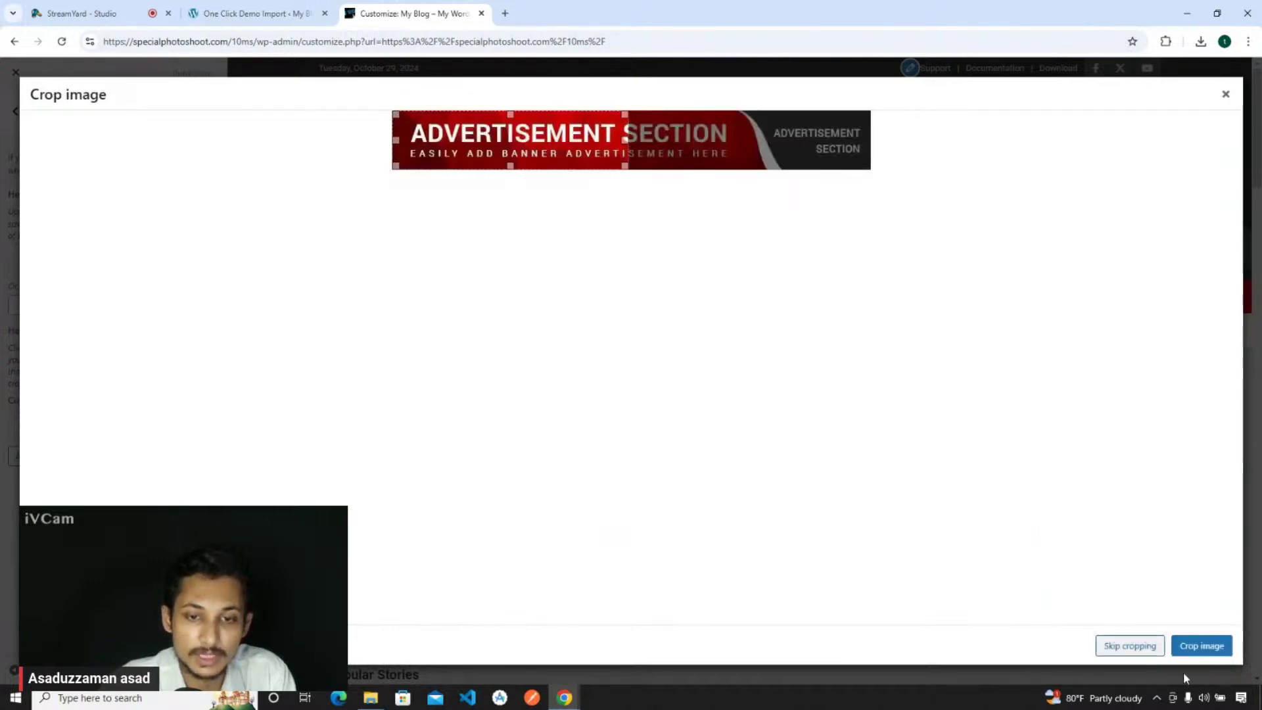
{"action": "left_click", "coordinate": [1156, 654]}
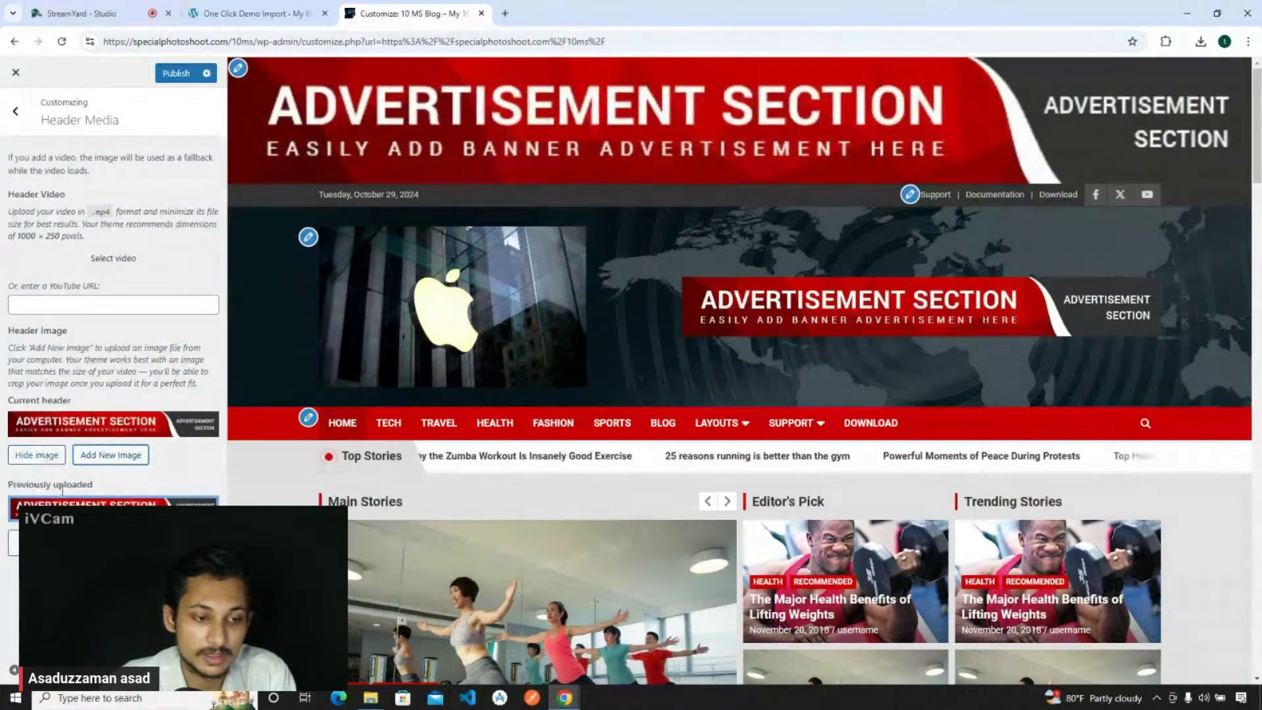
- Remove the current header image again and publish the change
{"action": "left_click", "coordinate": [37, 454]}
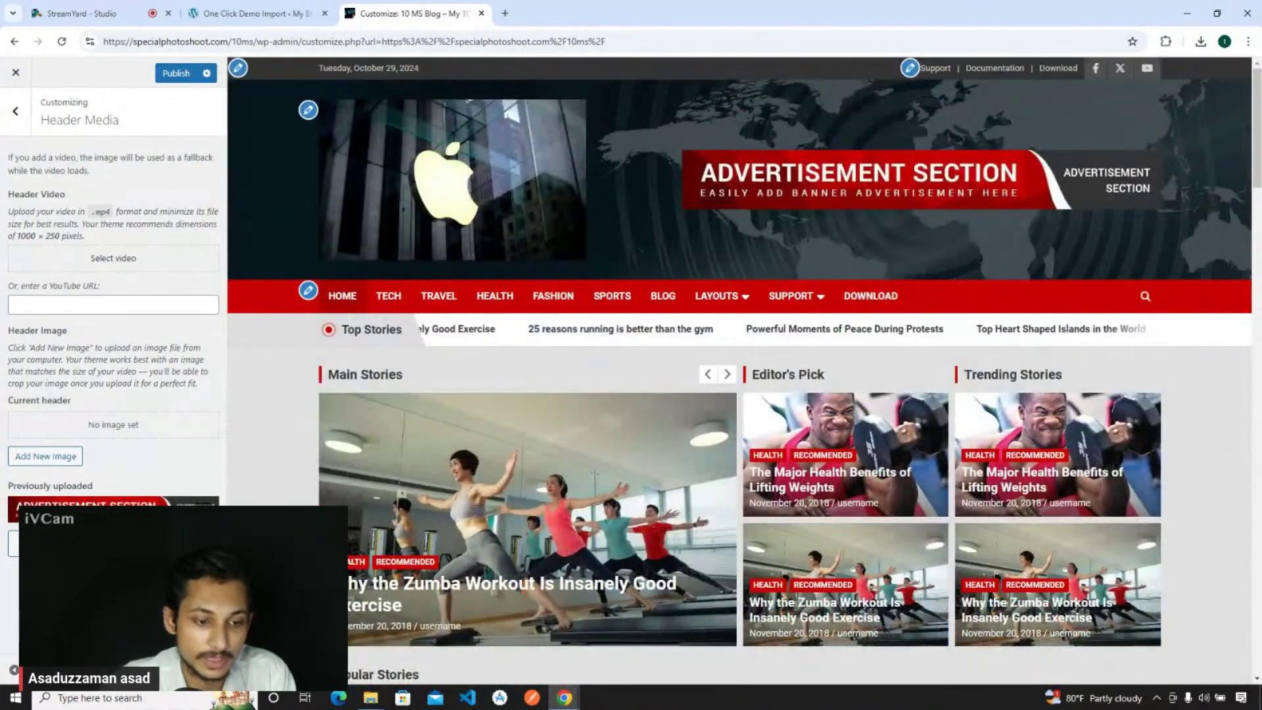
{"action": "left_click", "coordinate": [212, 498]}
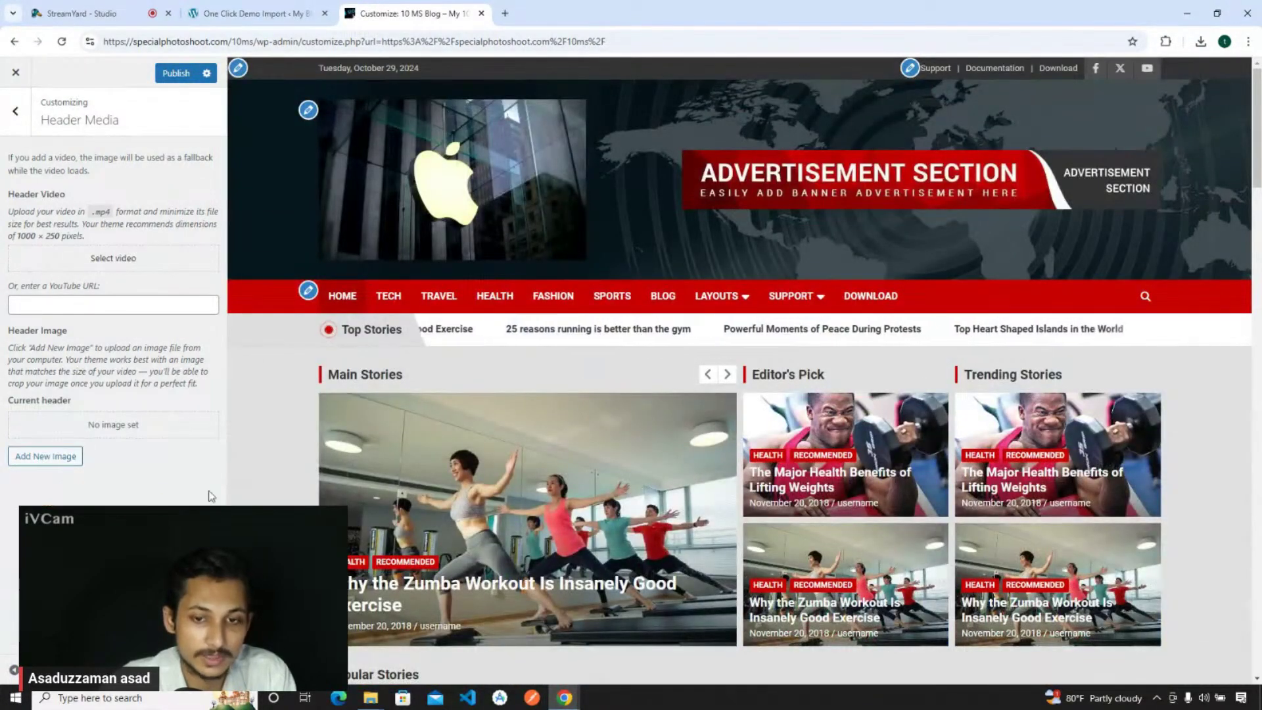
{"action": "left_click", "coordinate": [177, 73]}
{"action": "left_click", "coordinate": [16, 113]}
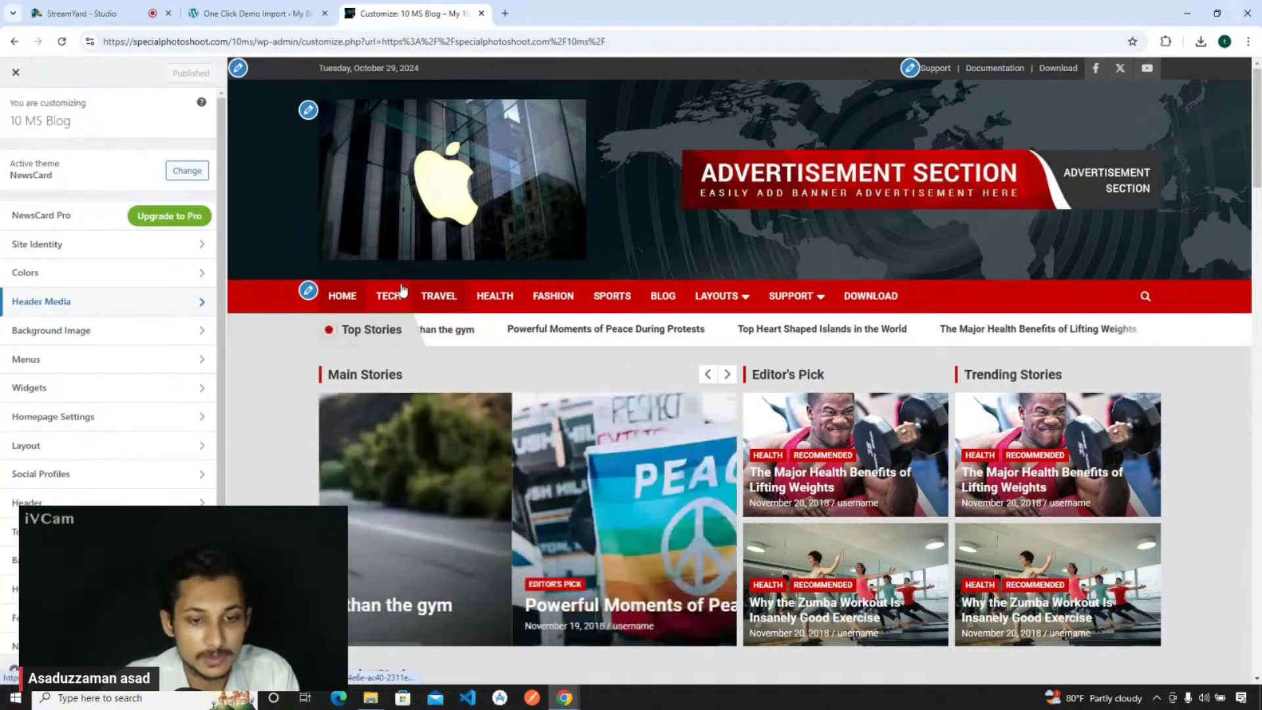
{"action": "mouse_move", "coordinate": [754, 299]}
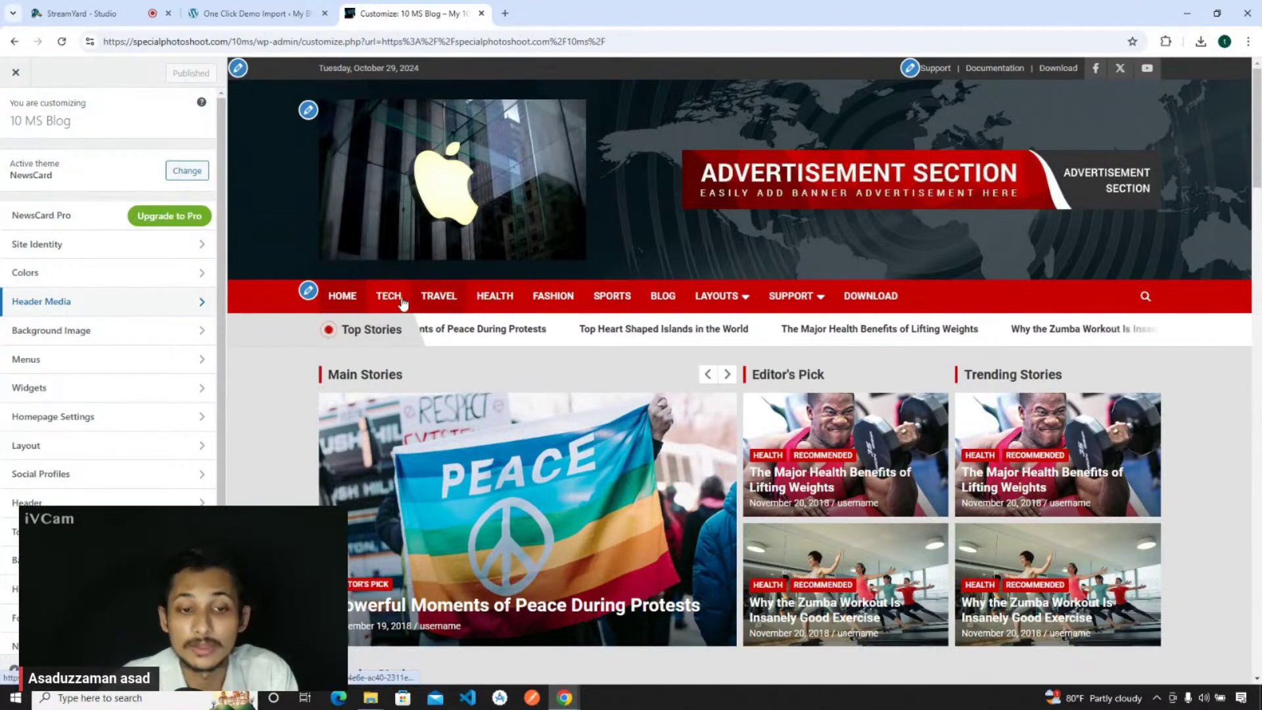
- Search 'prothom alo' in a new tab, open prothomalo.com, then return to the Customizer
{"action": "left_click", "coordinate": [505, 15]}
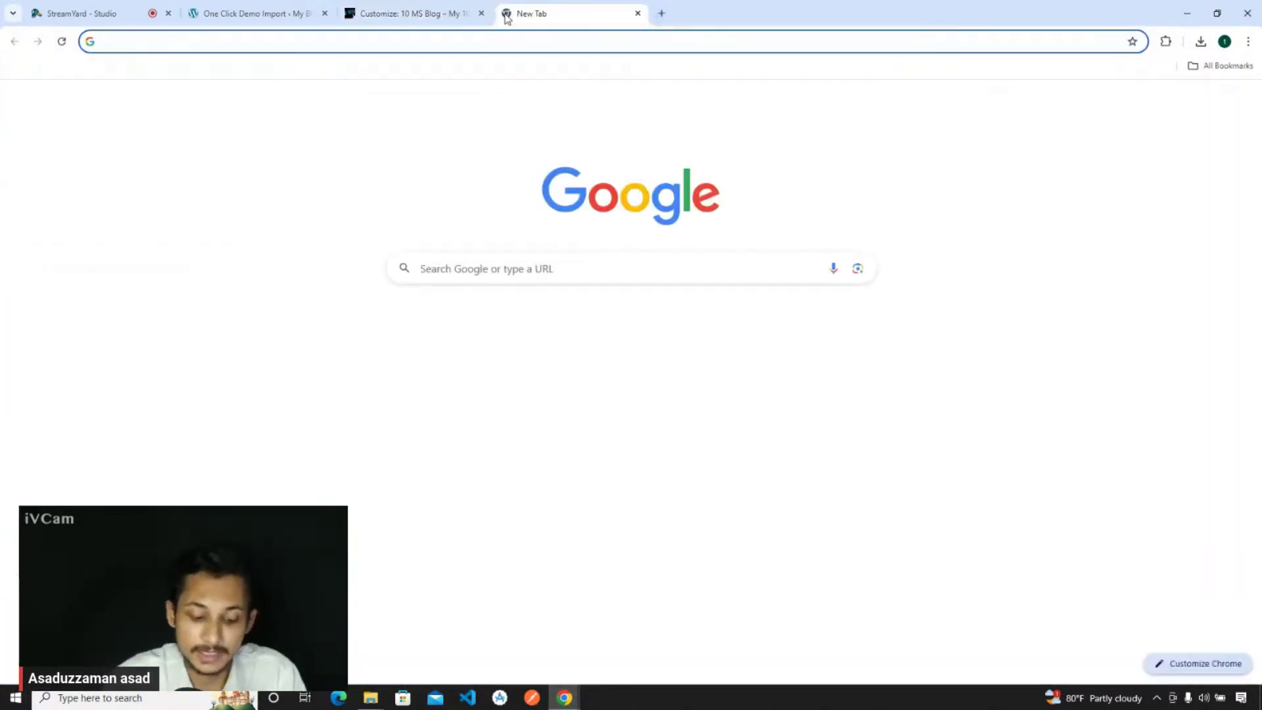
{"action": "type", "text": "proto"}
{"action": "key", "text": "BackSpace"}
{"action": "key", "text": "BackSpace"}
{"action": "type", "text": "hom alo"}
{"action": "key", "text": "Return"}
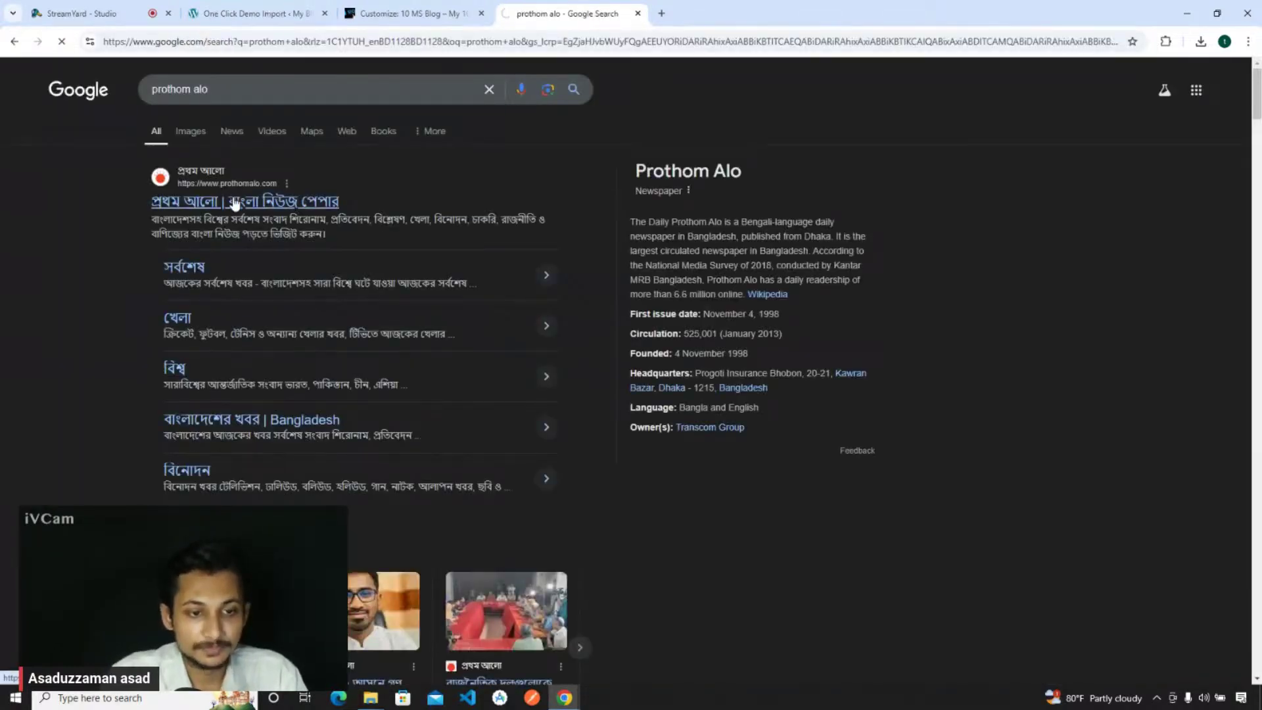
{"action": "left_click", "coordinate": [234, 202]}
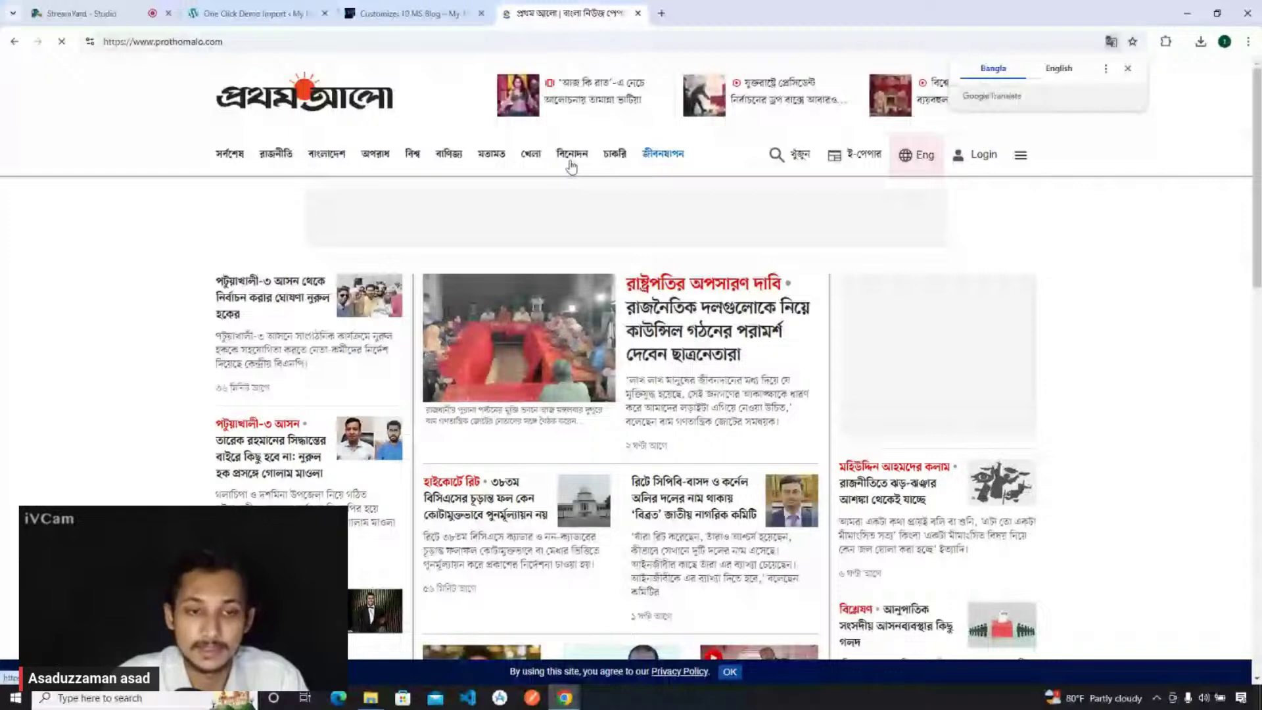
{"action": "key", "text": "ctrl+shift+Tab"}
{"action": "key", "text": "ctrl+shift+Tab"}
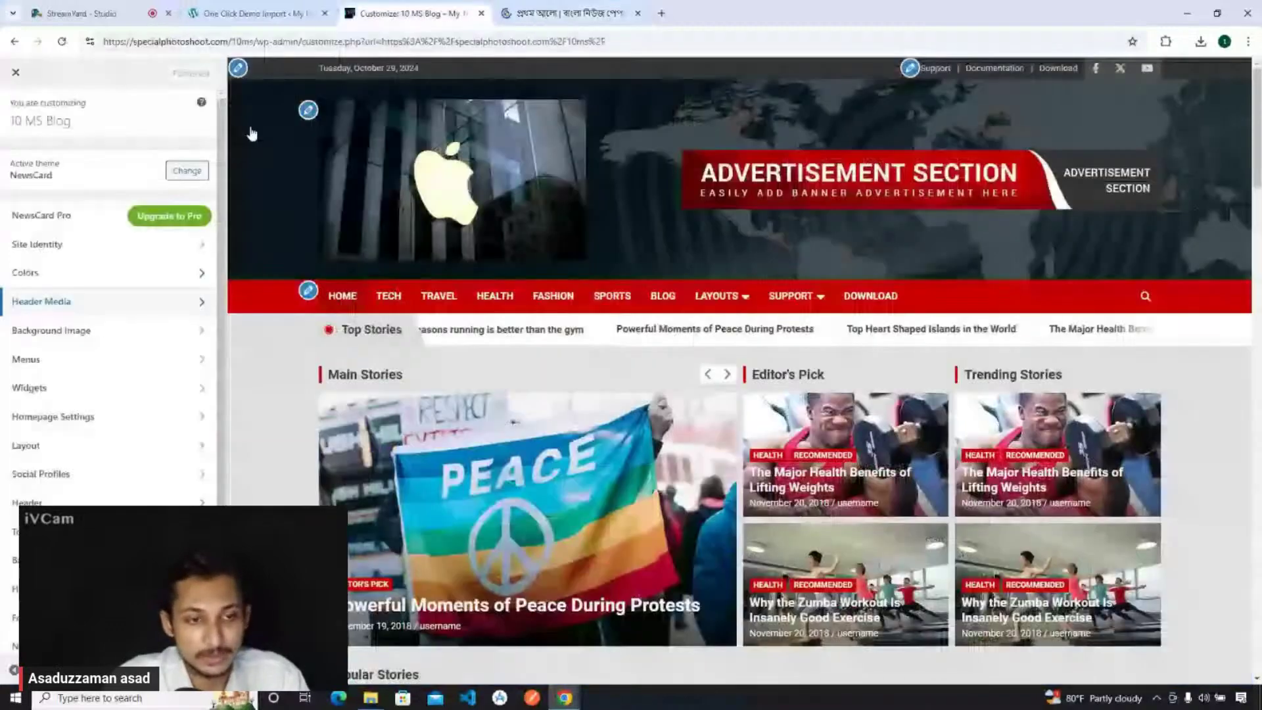
- Open Appearance > Menus and start creating a new menu
{"action": "left_click", "coordinate": [20, 324]}
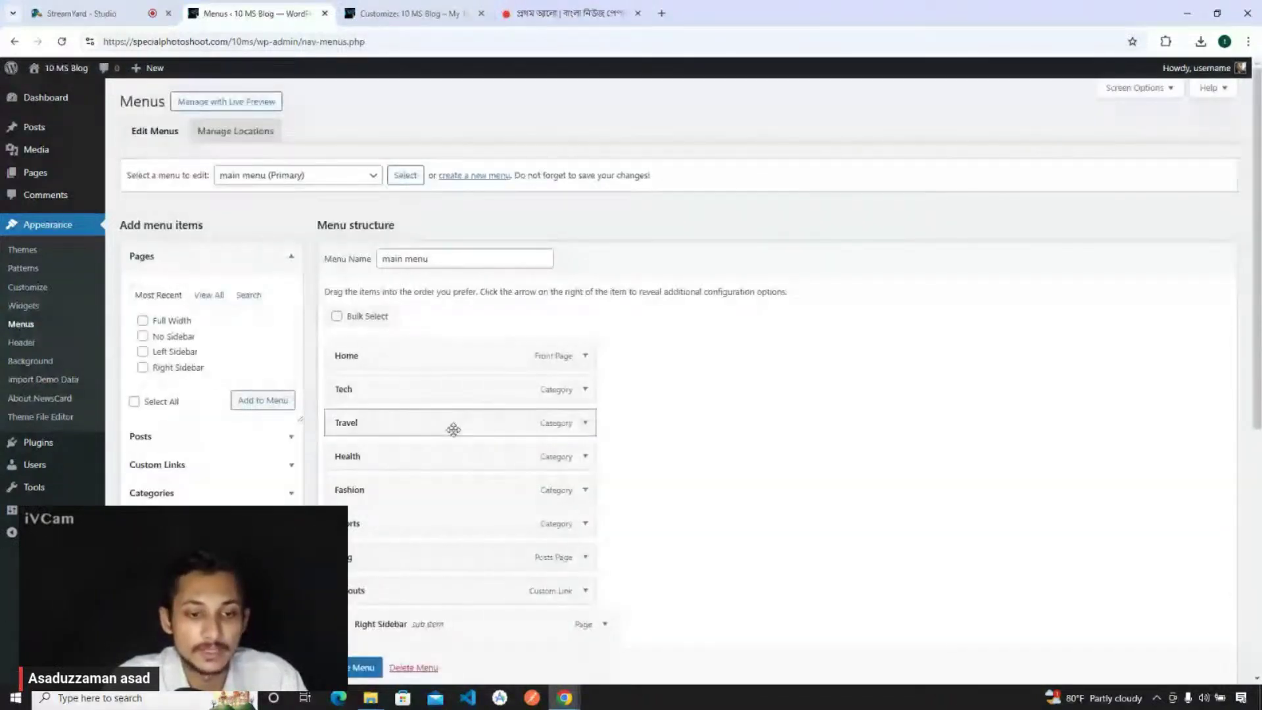
{"action": "scroll", "coordinate": [453, 429], "scroll_direction": "down", "scroll_amount": 6}
{"action": "scroll", "coordinate": [451, 434], "scroll_direction": "up", "scroll_amount": 5}
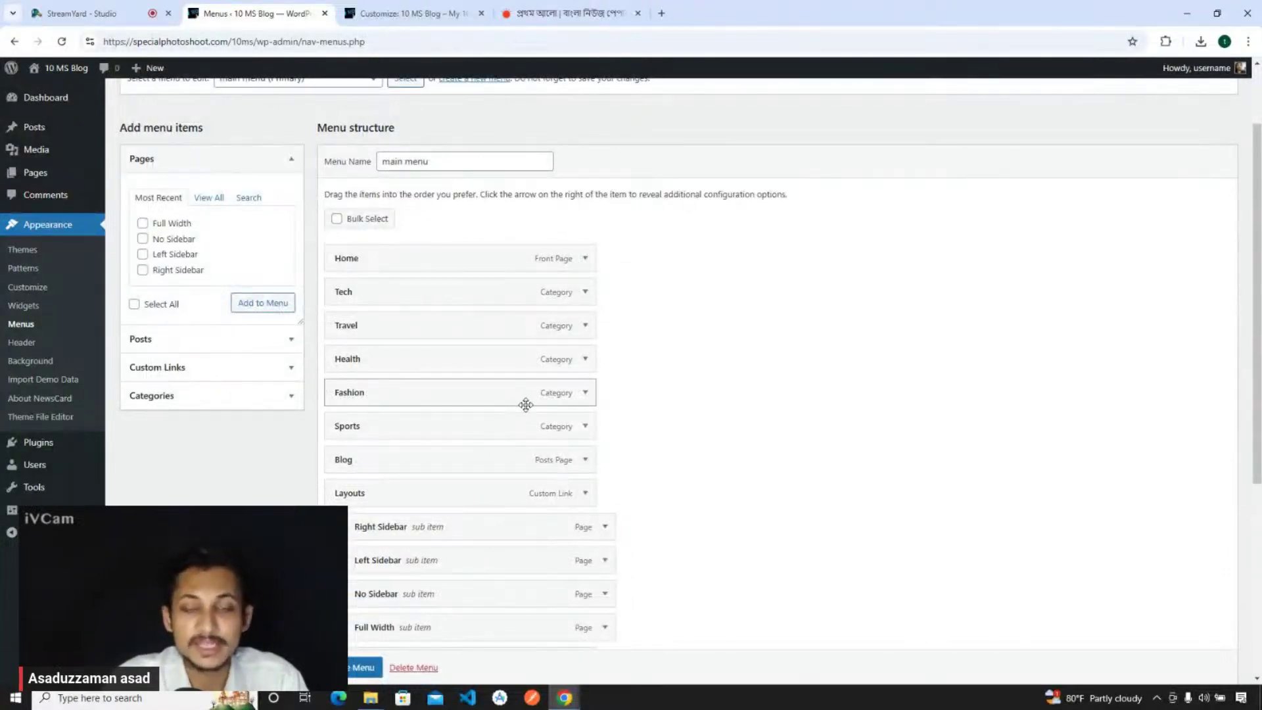
{"action": "scroll", "coordinate": [475, 314], "scroll_direction": "up", "scroll_amount": 2}
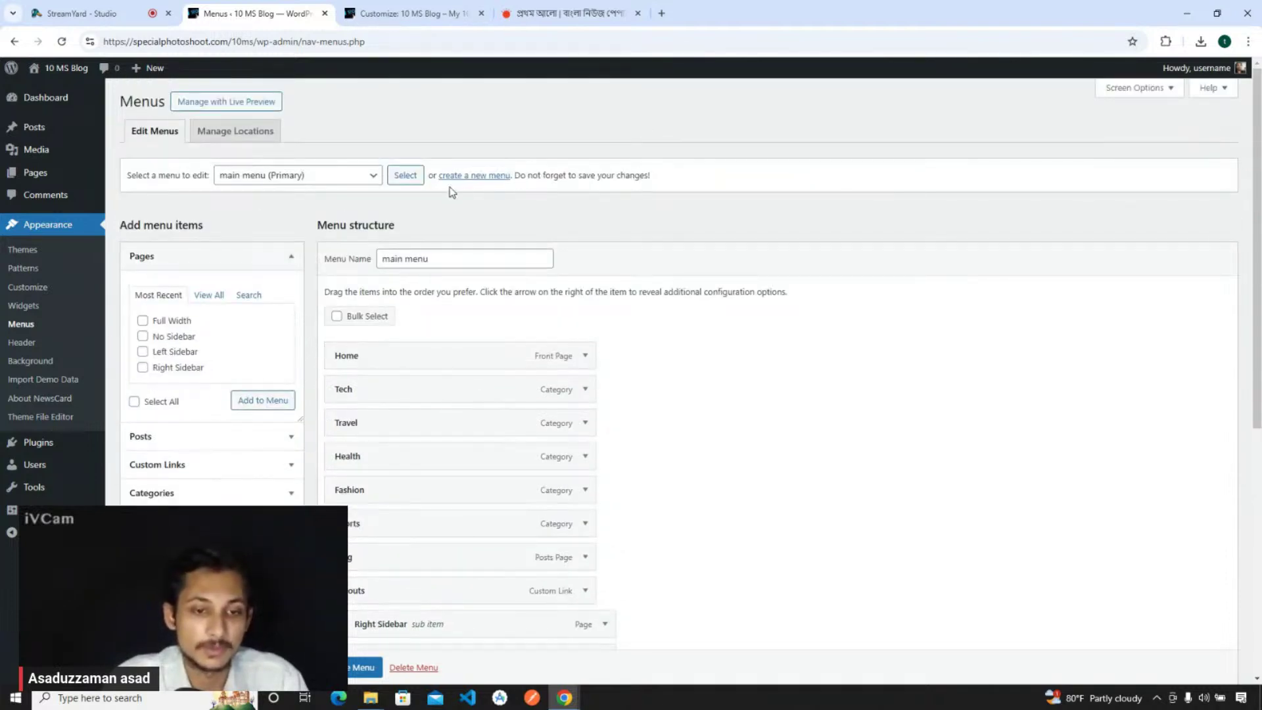
{"action": "left_click", "coordinate": [451, 175]}
{"action": "left_click", "coordinate": [450, 259]}
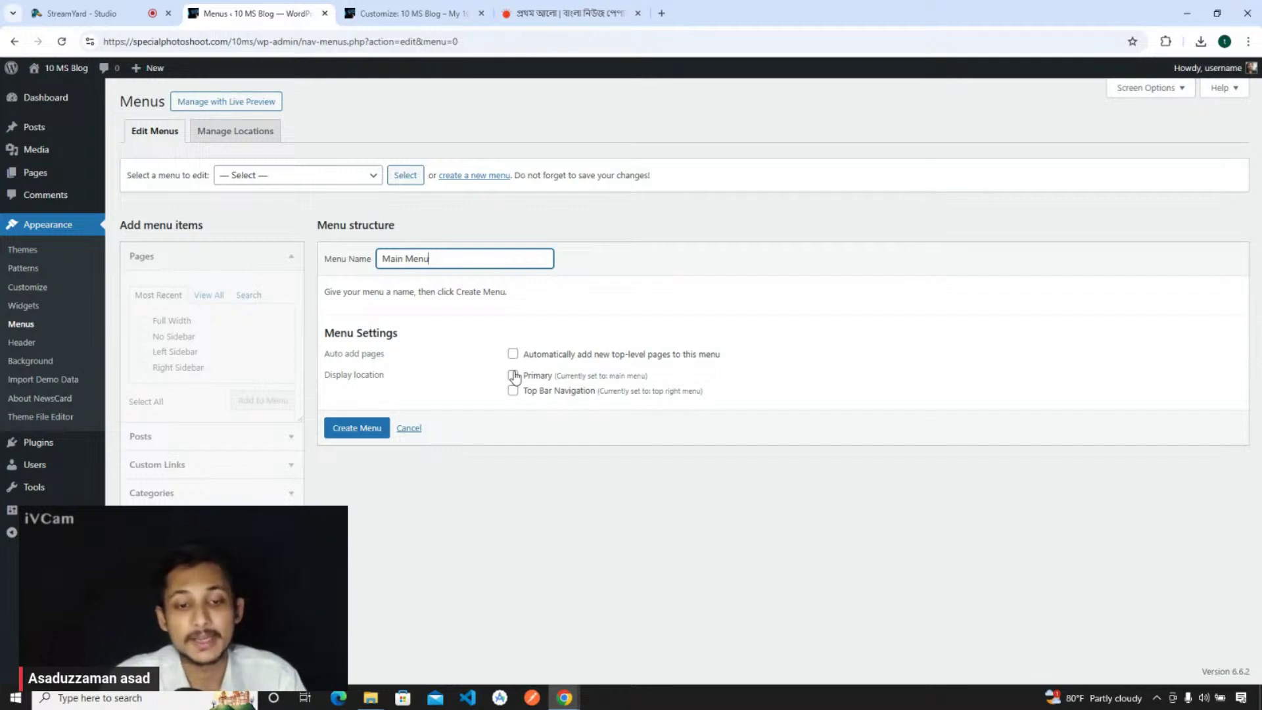
- Check the preview's current menu, then try creating a Primary menu named 'Main Menu'
{"action": "left_click", "coordinate": [416, 12]}
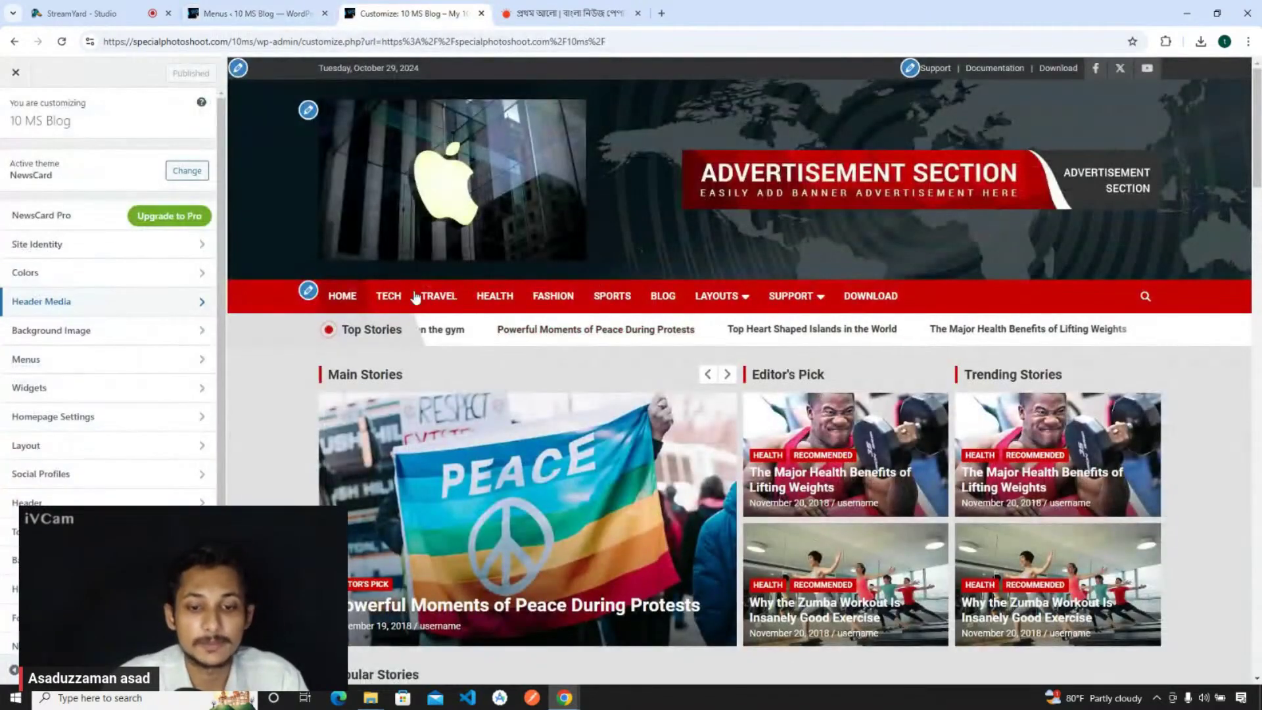
{"action": "mouse_move", "coordinate": [708, 294]}
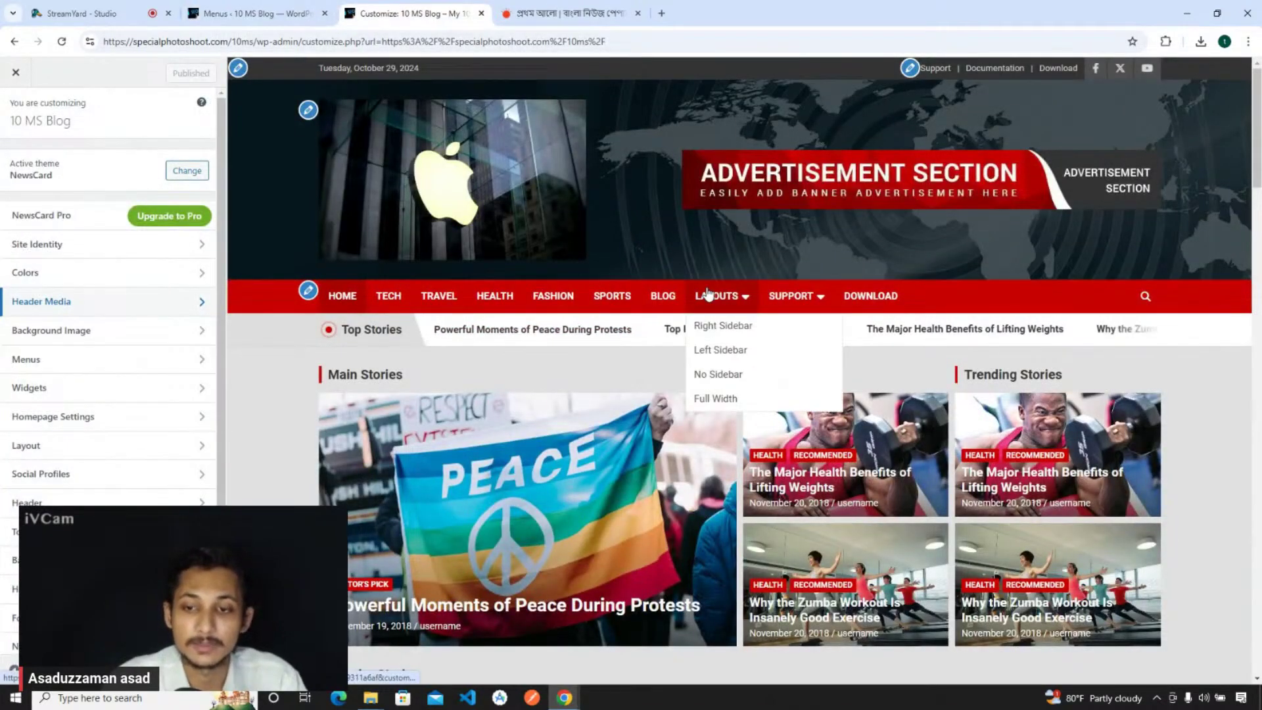
{"action": "scroll", "coordinate": [1222, 442], "scroll_direction": "down", "scroll_amount": 15}
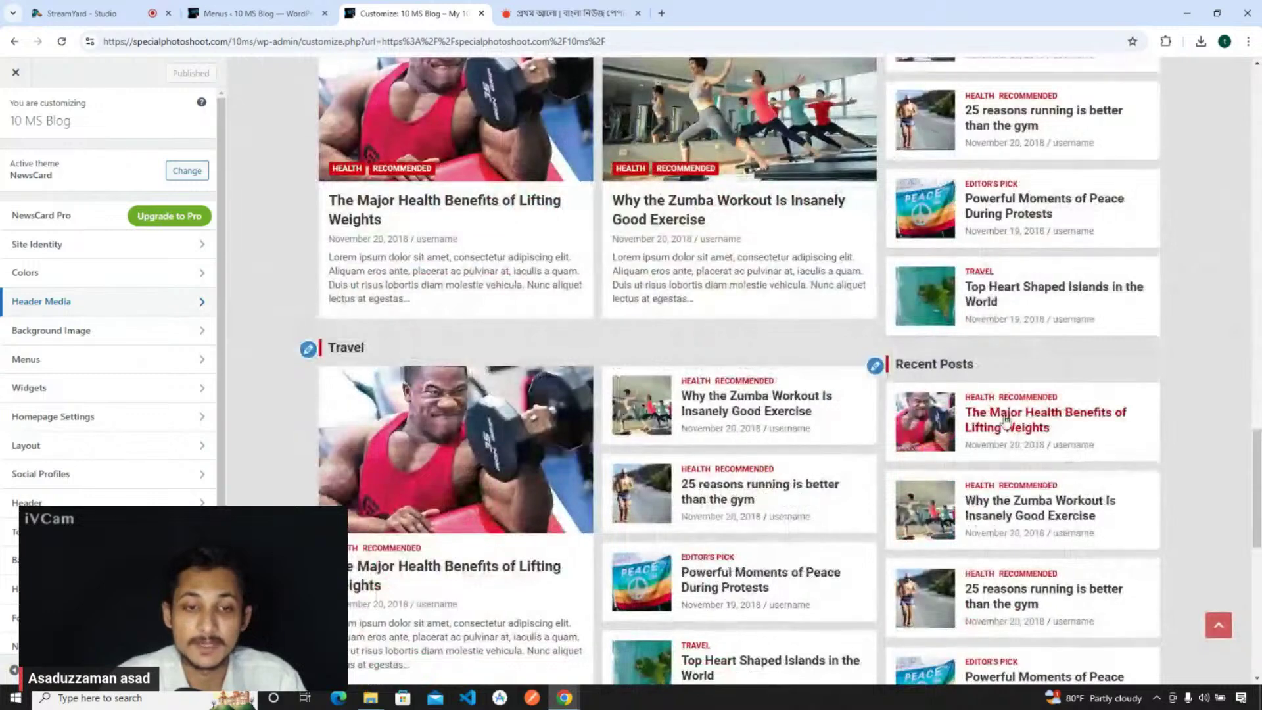
{"action": "scroll", "coordinate": [1010, 424], "scroll_direction": "up", "scroll_amount": 5}
{"action": "scroll", "coordinate": [1010, 424], "scroll_direction": "up", "scroll_amount": 10}
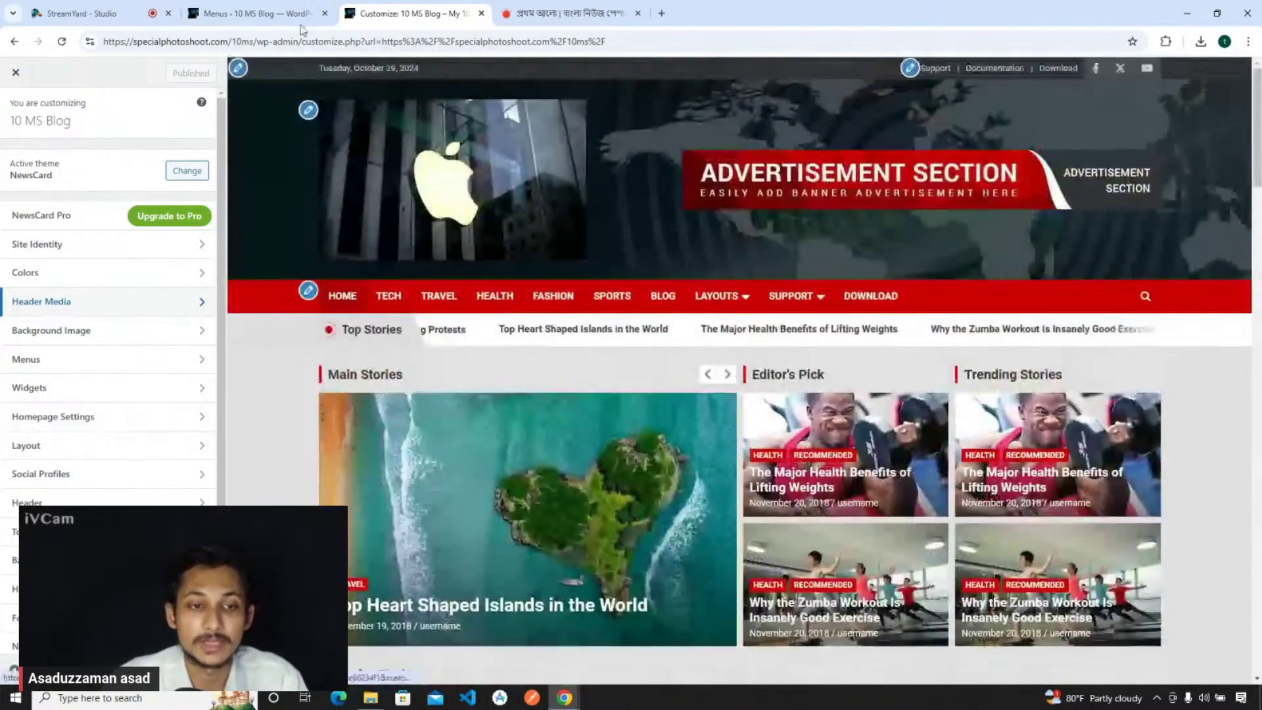
{"action": "left_click", "coordinate": [276, 7]}
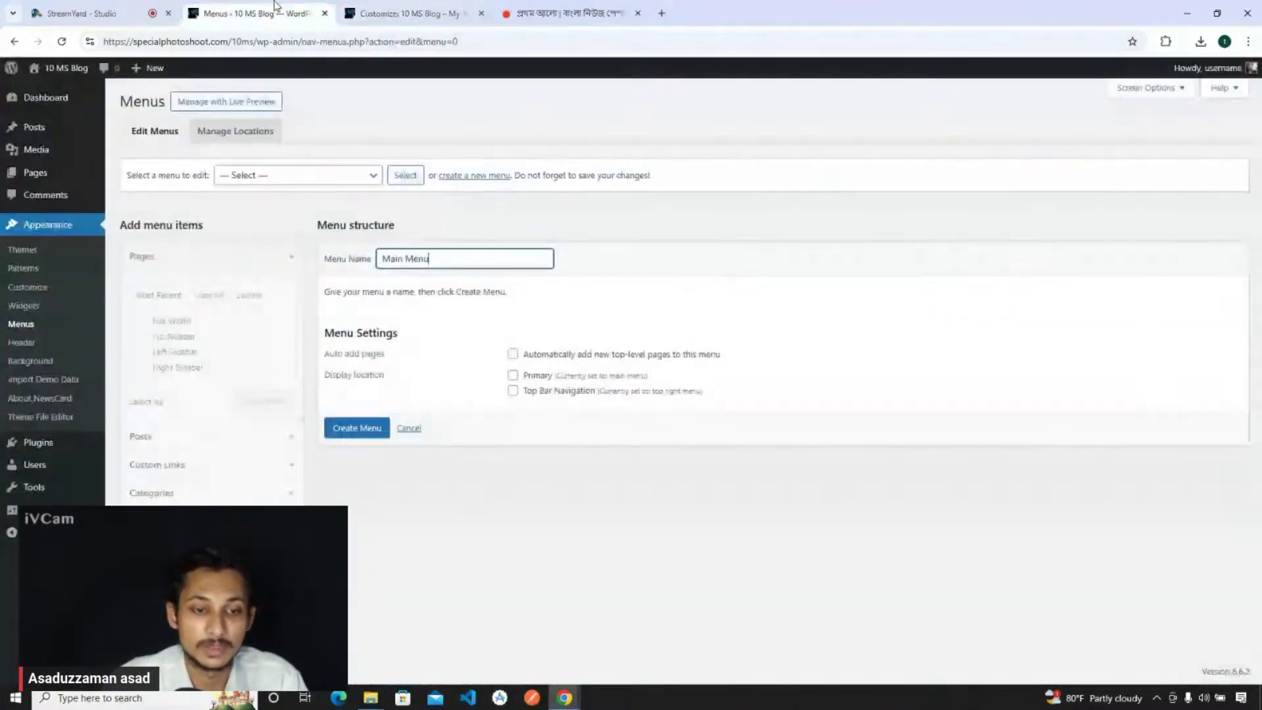
{"action": "left_click", "coordinate": [514, 377]}
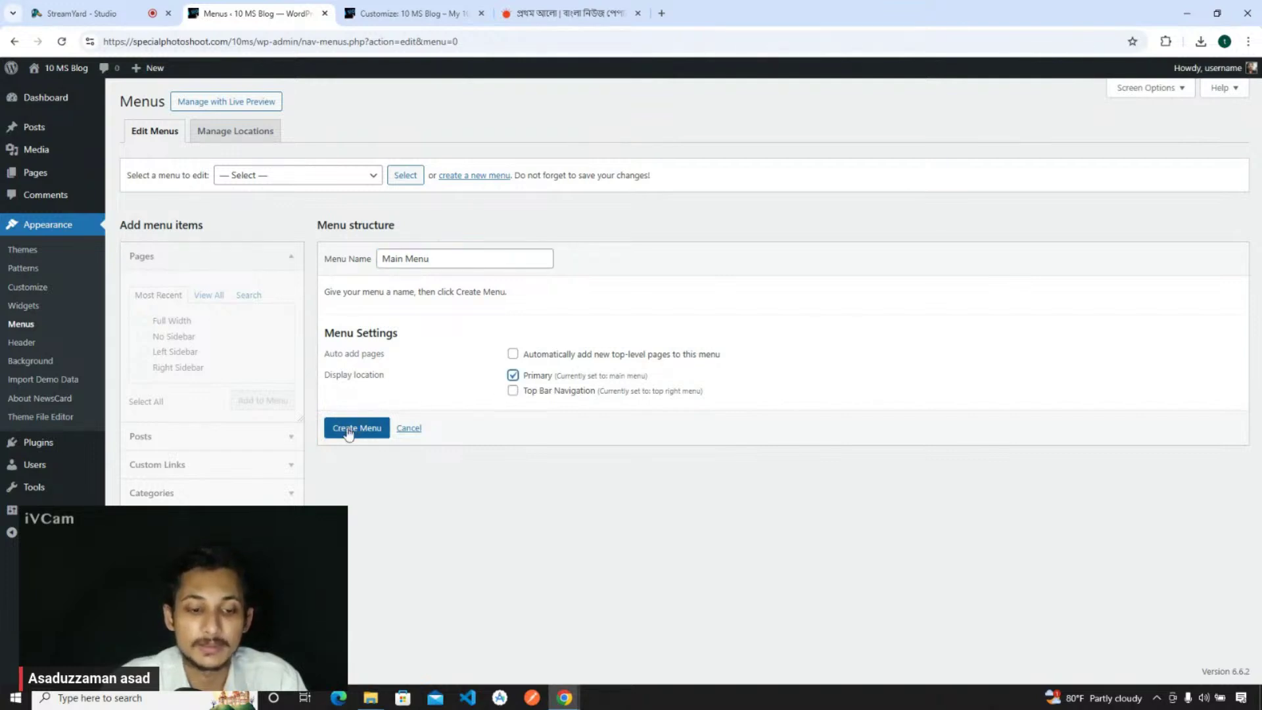
{"action": "left_click", "coordinate": [348, 430]}
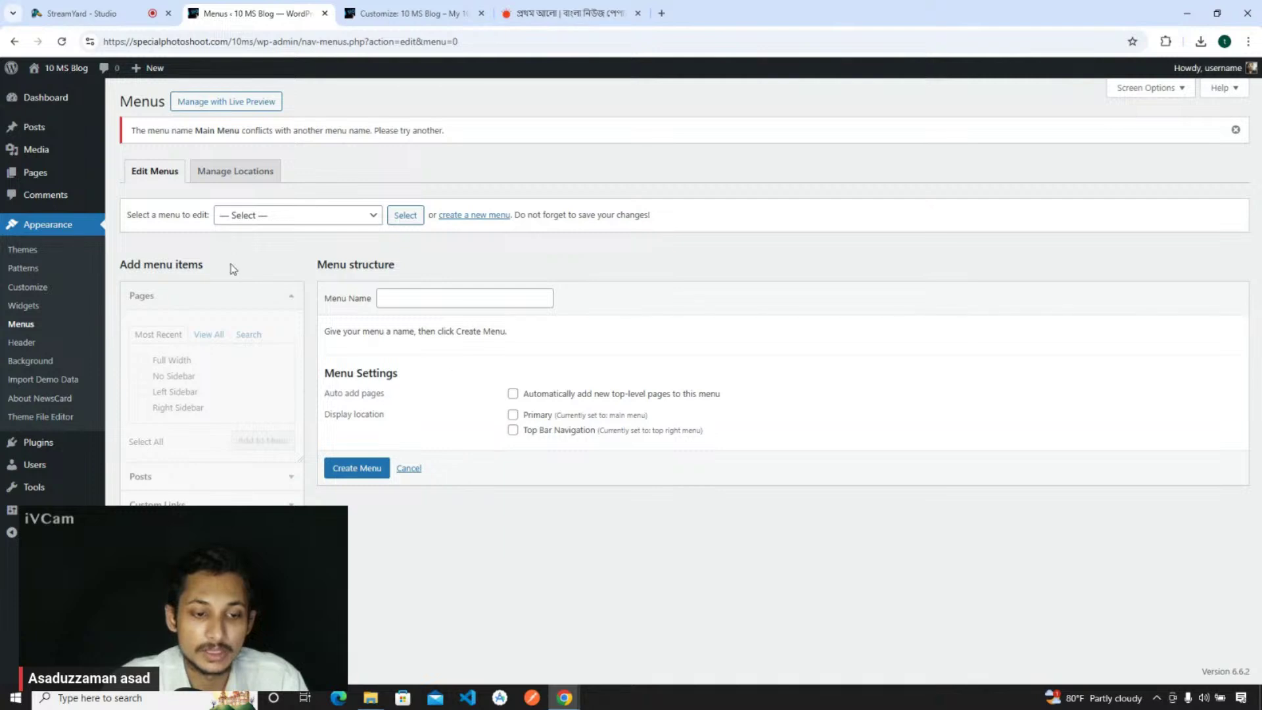
- After the name-conflict error, create the menu as 'Main Menu Two' instead
{"action": "left_click", "coordinate": [258, 217]}
{"action": "left_click", "coordinate": [481, 265]}
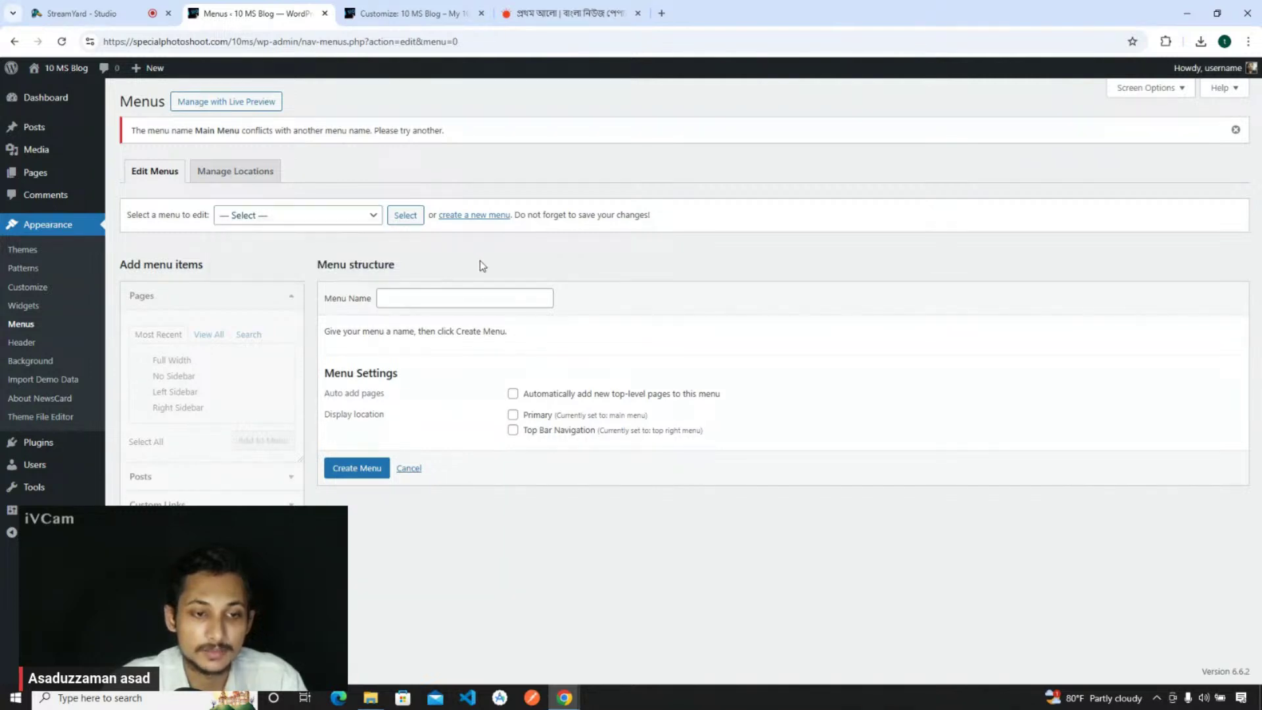
{"action": "left_click_drag", "start_coordinate": [148, 126], "coordinate": [240, 130]}
{"action": "double_click", "coordinate": [258, 130]}
{"action": "left_click", "coordinate": [324, 133]}
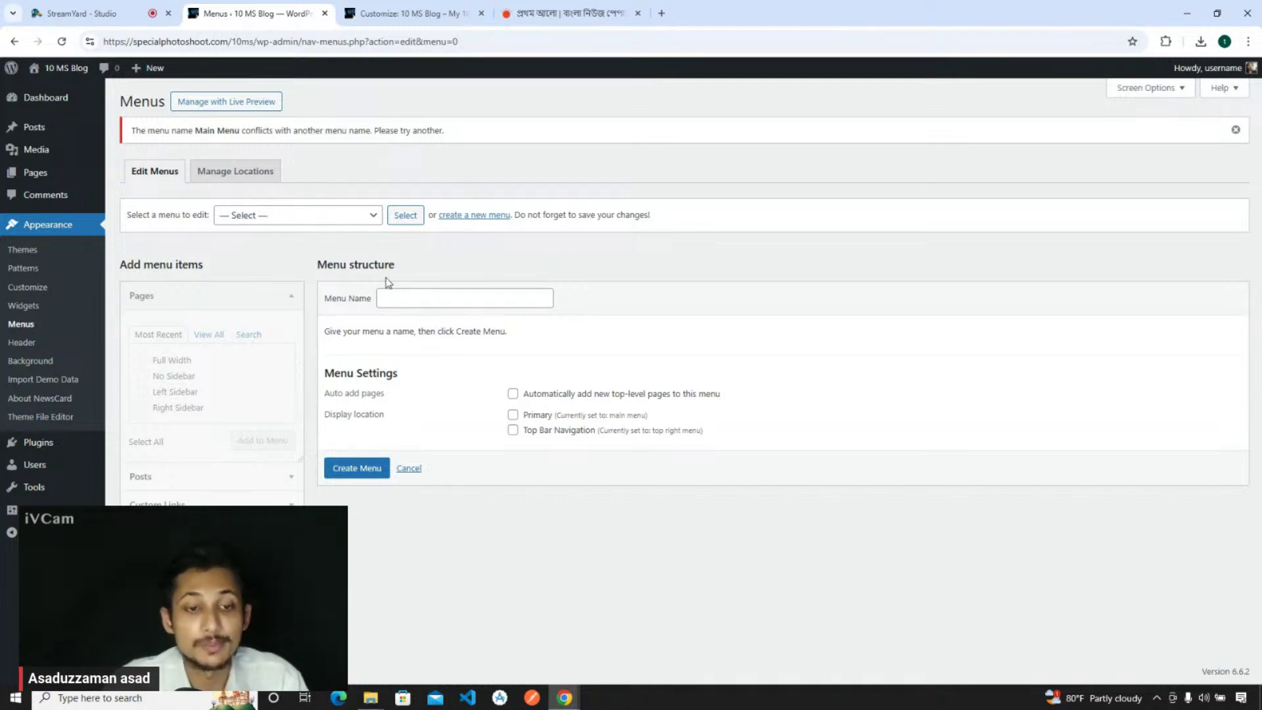
{"action": "left_click", "coordinate": [427, 301]}
{"action": "left_click", "coordinate": [460, 329]}
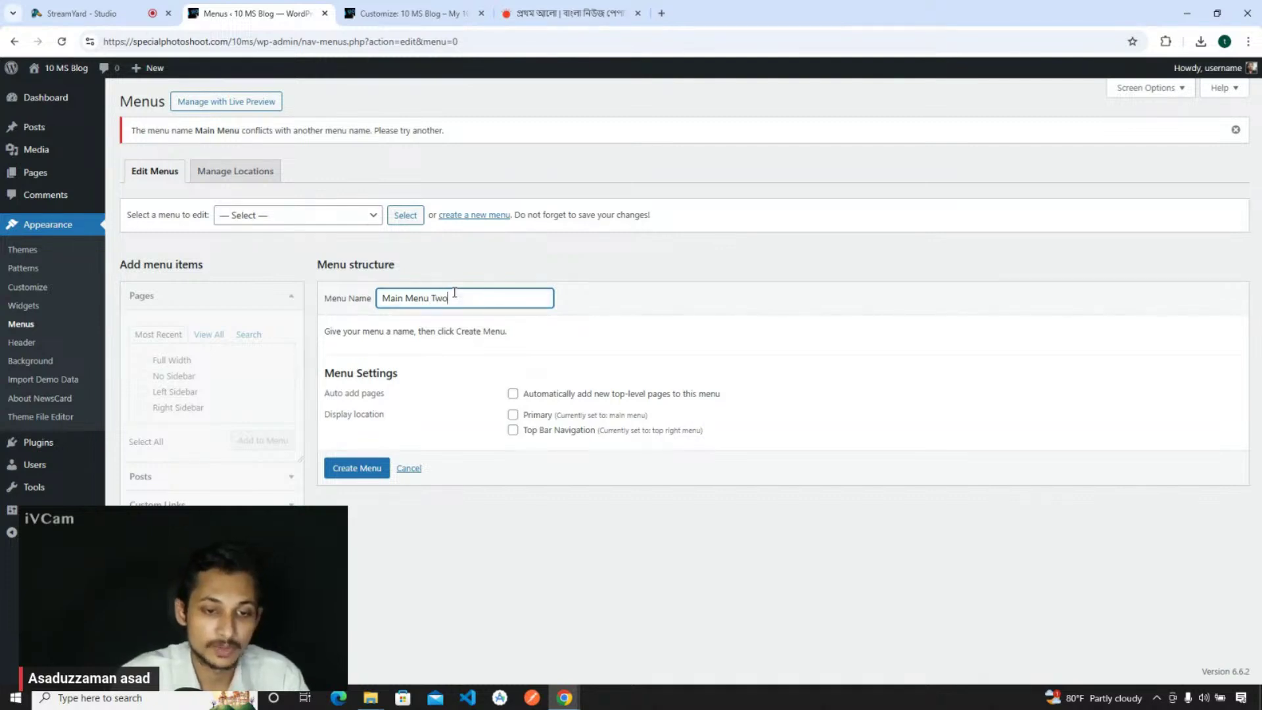
{"action": "left_click", "coordinate": [363, 470]}
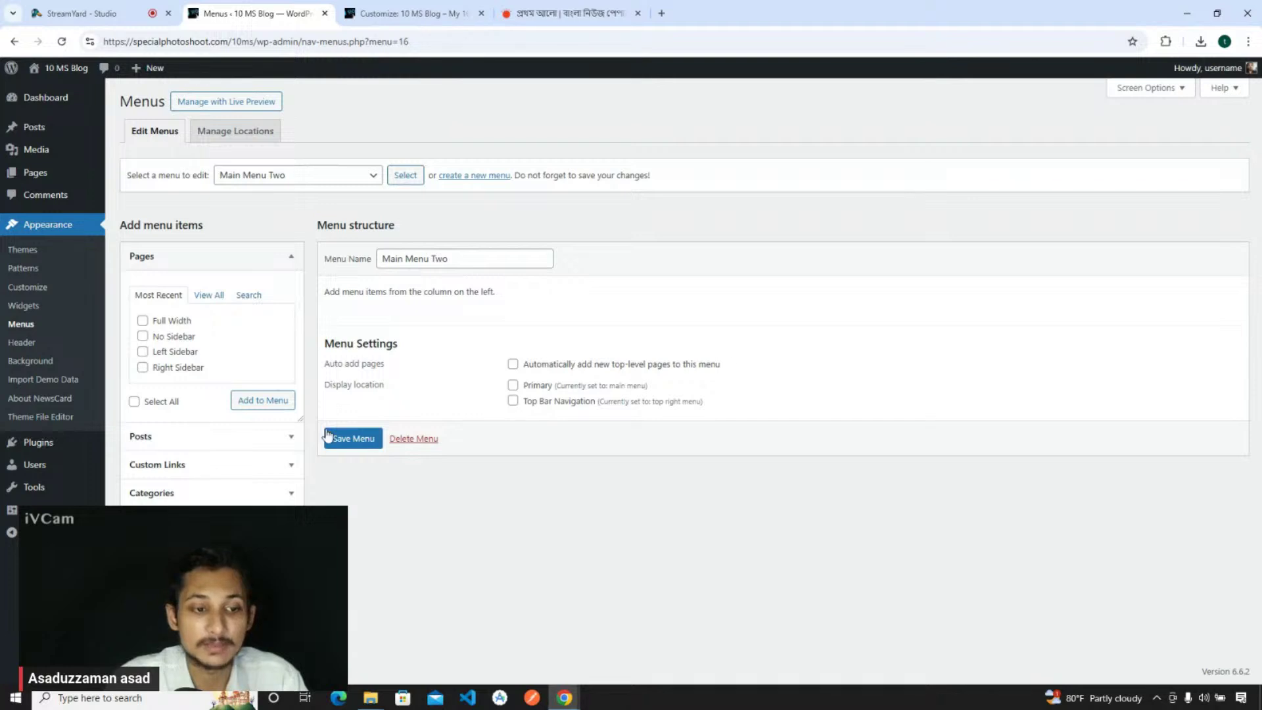
- Add the Home and Blog pages to the menu from Pages > View All
{"action": "left_click", "coordinate": [187, 437]}
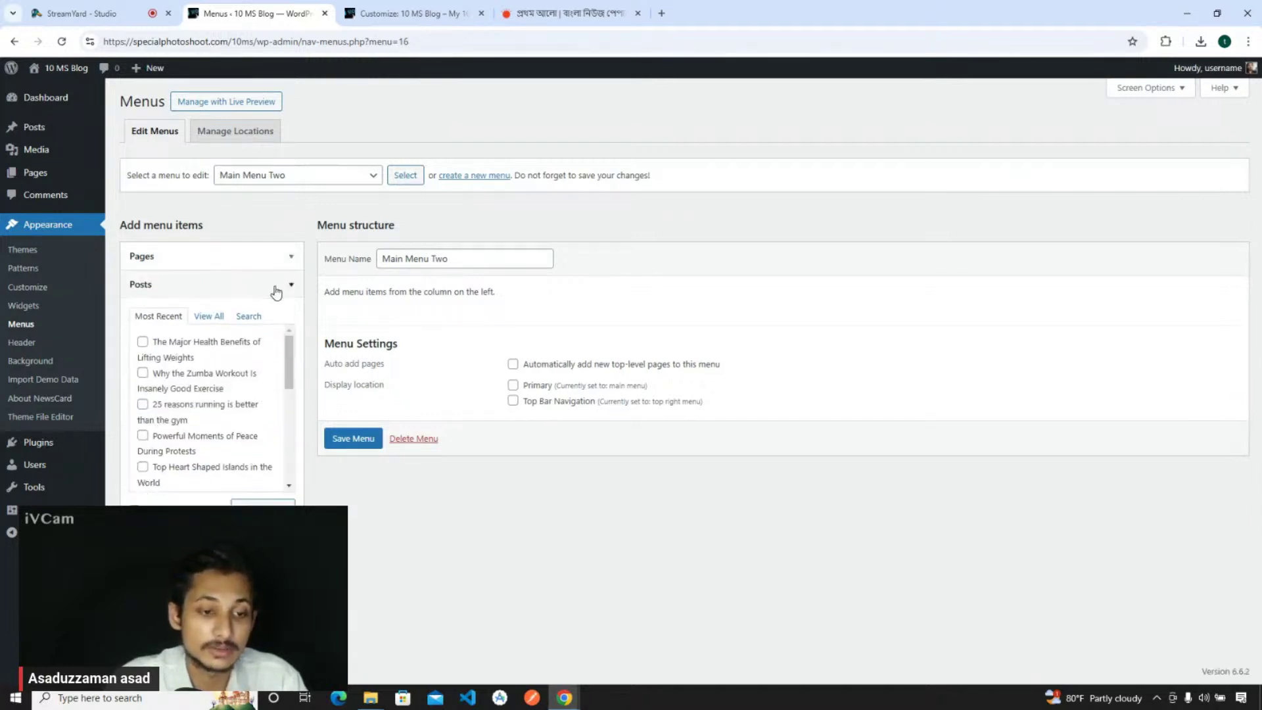
{"action": "left_click", "coordinate": [276, 285]}
{"action": "left_click", "coordinate": [177, 316]}
{"action": "left_click", "coordinate": [178, 322]}
{"action": "left_click", "coordinate": [187, 348]}
{"action": "left_click", "coordinate": [188, 347]}
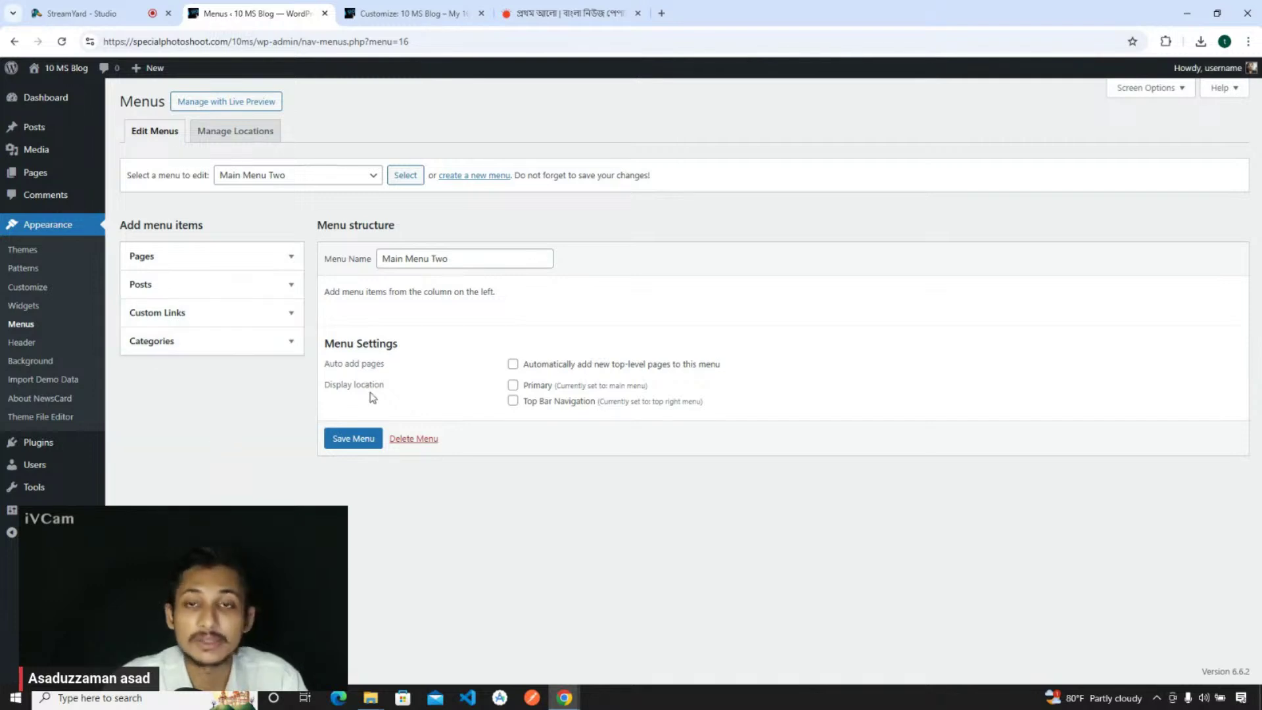
{"action": "left_click", "coordinate": [168, 263]}
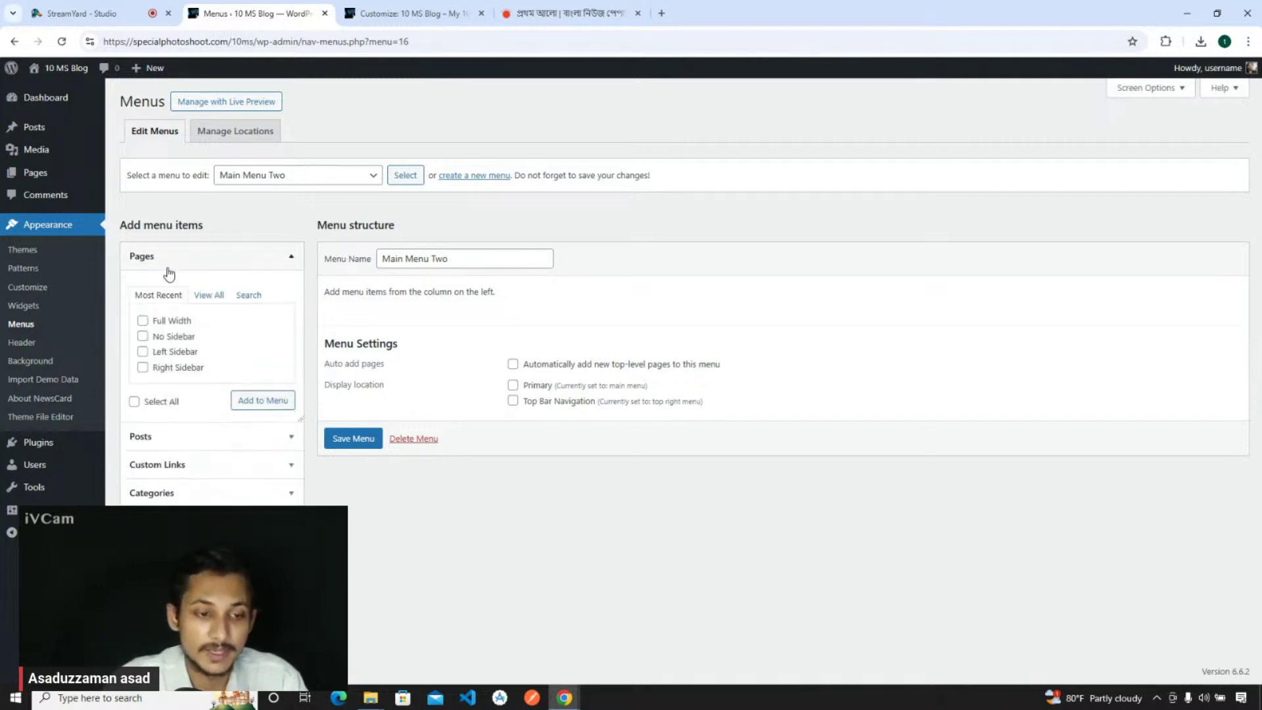
{"action": "left_click", "coordinate": [203, 296]}
{"action": "left_click", "coordinate": [165, 321]}
{"action": "left_click", "coordinate": [166, 336]}
{"action": "left_click", "coordinate": [258, 434]}
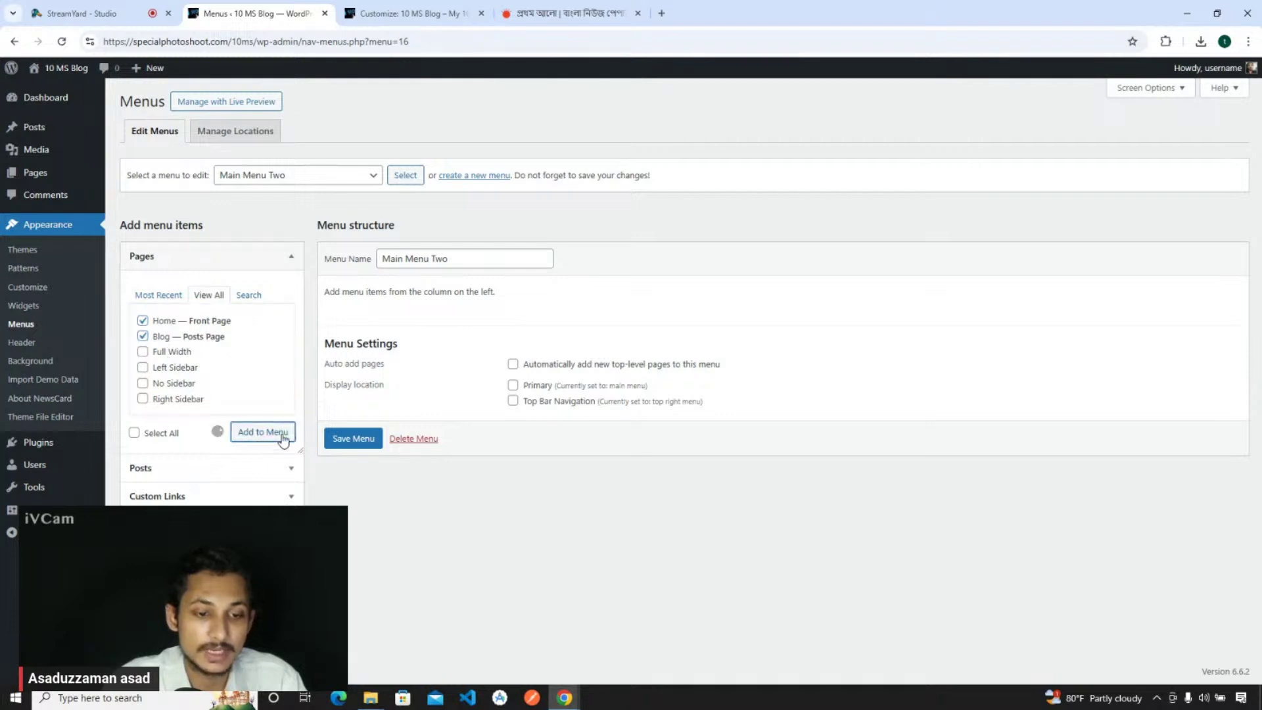
- Tick Primary as the menu location and reload the Customizer preview
{"action": "left_click", "coordinate": [514, 515]}
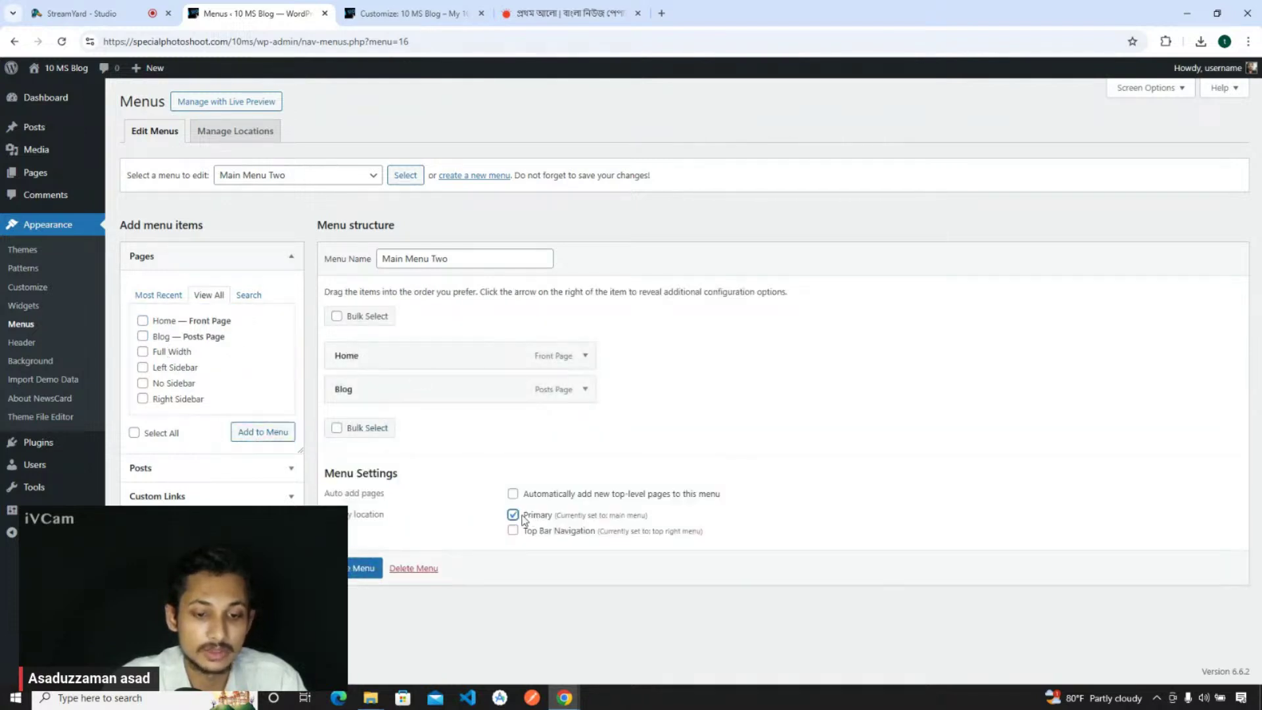
{"action": "left_click", "coordinate": [429, 12]}
{"action": "left_click", "coordinate": [63, 42]}
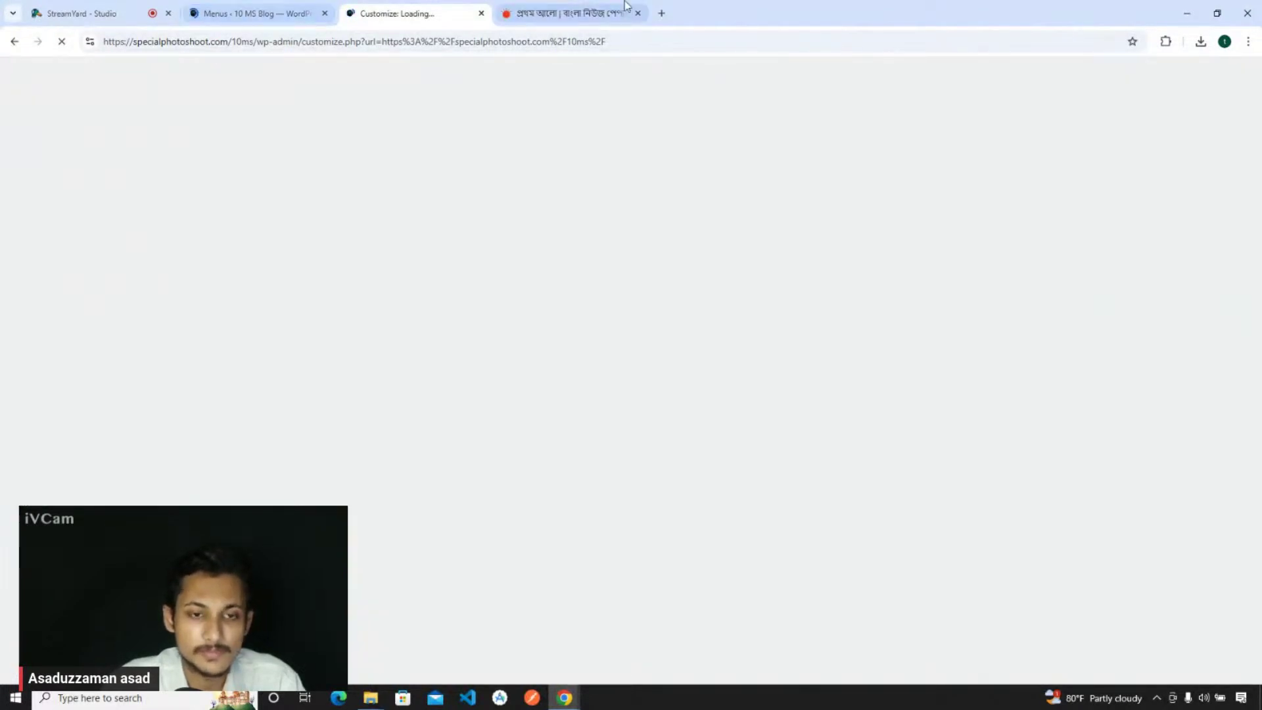
- Close the Prothom Alo tab and, after a StreamYard check, return to the Customizer preview
{"action": "middle_click", "coordinate": [625, 6]}
{"action": "left_click", "coordinate": [95, 13]}
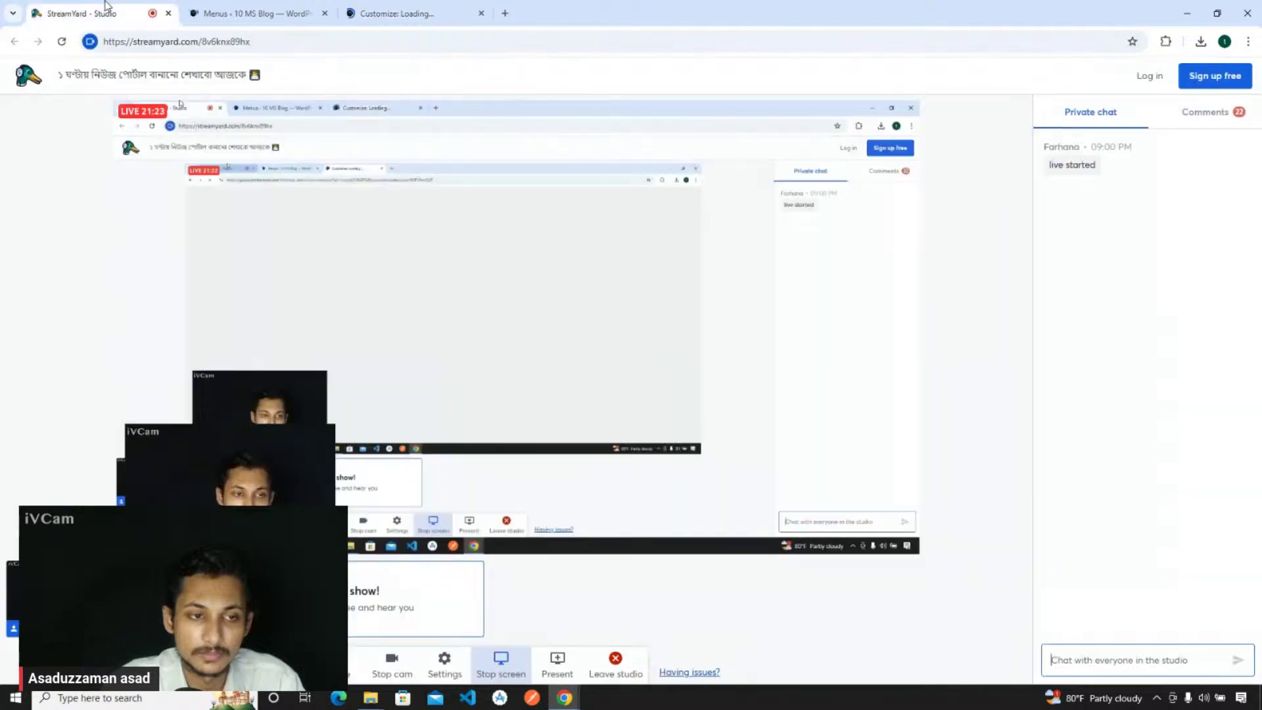
{"action": "left_click", "coordinate": [387, 8]}
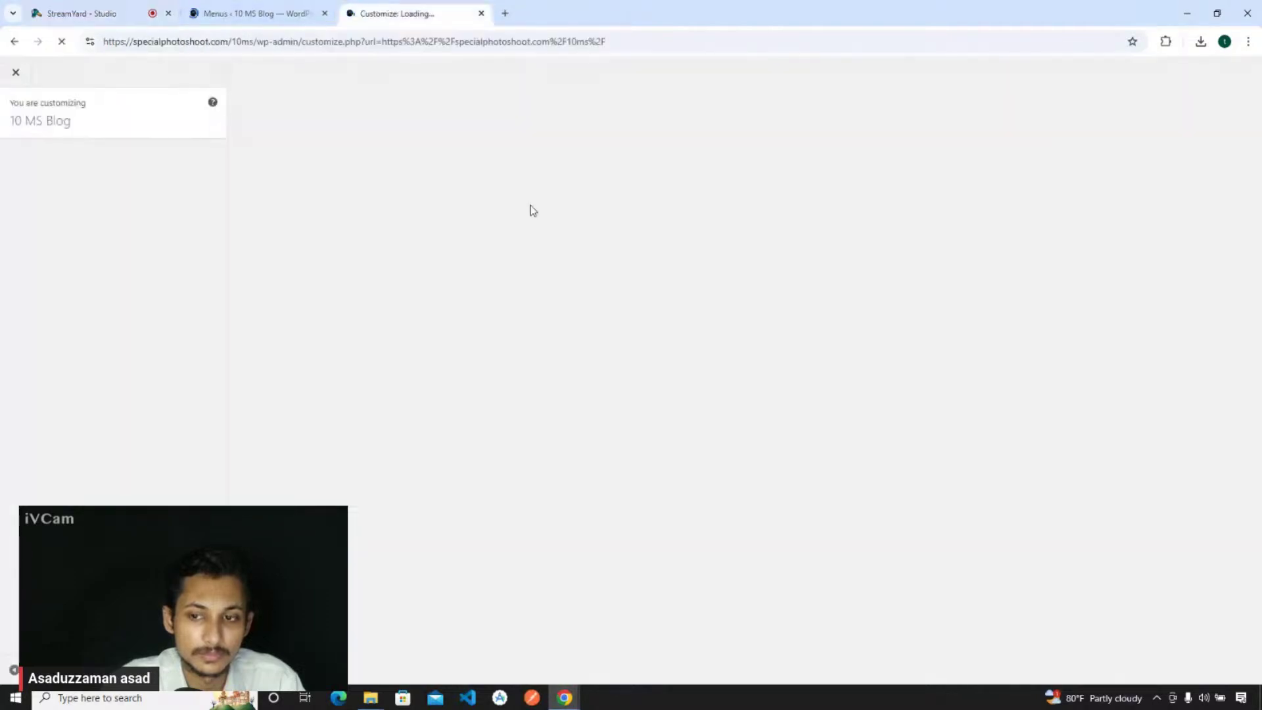
{"action": "left_click", "coordinate": [125, 10]}
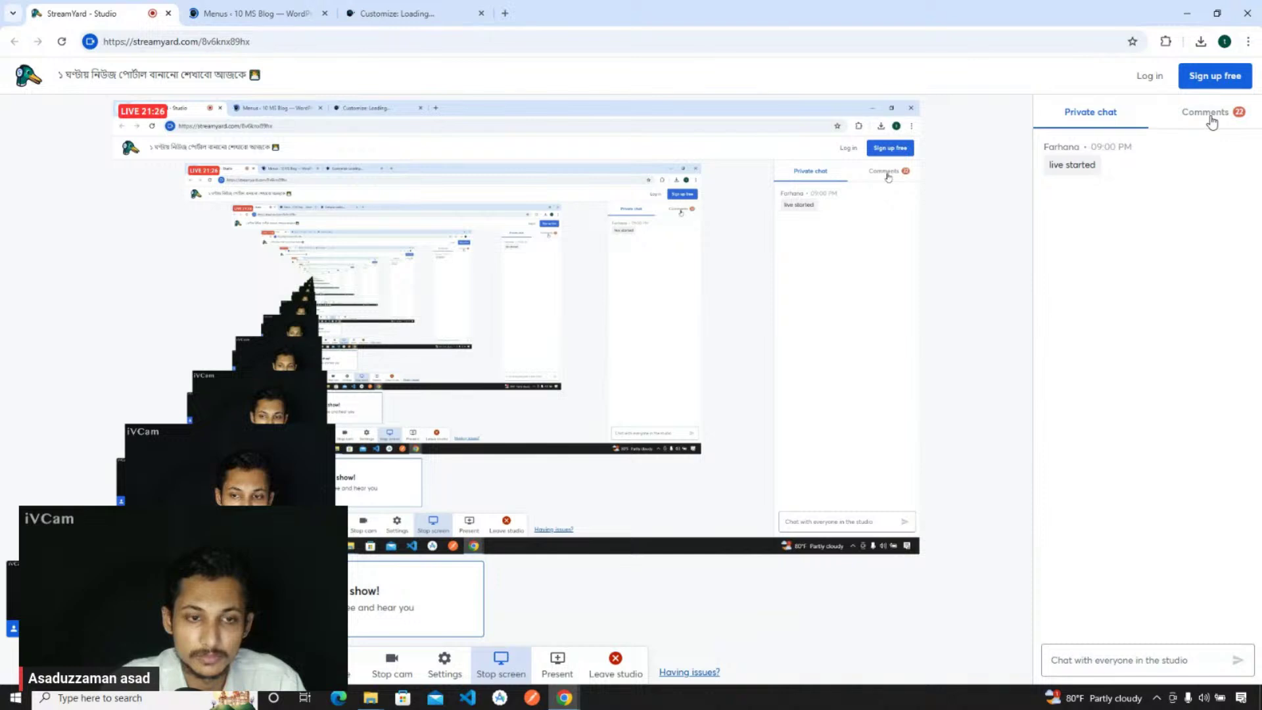
{"action": "left_click", "coordinate": [427, 11]}
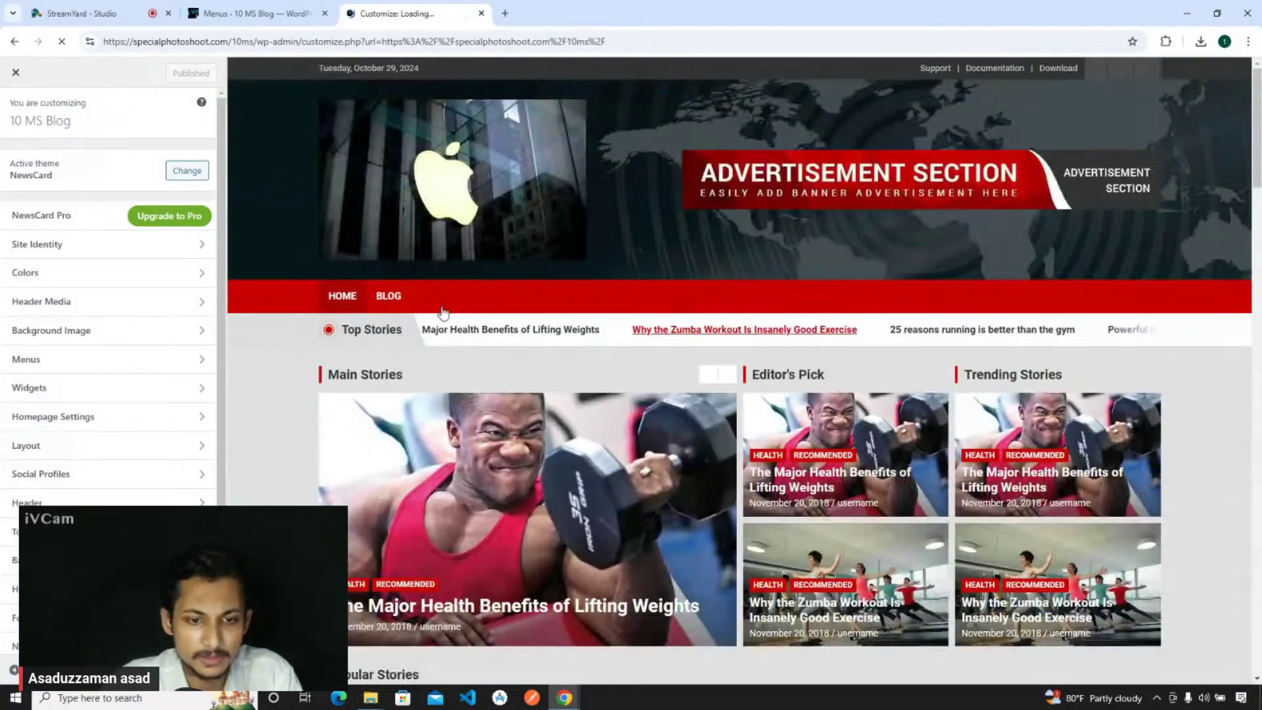
- Start a new page from the Pages admin and dismiss the block editor welcome guide
{"action": "left_click", "coordinate": [262, 13]}
{"action": "mouse_move", "coordinate": [57, 162]}
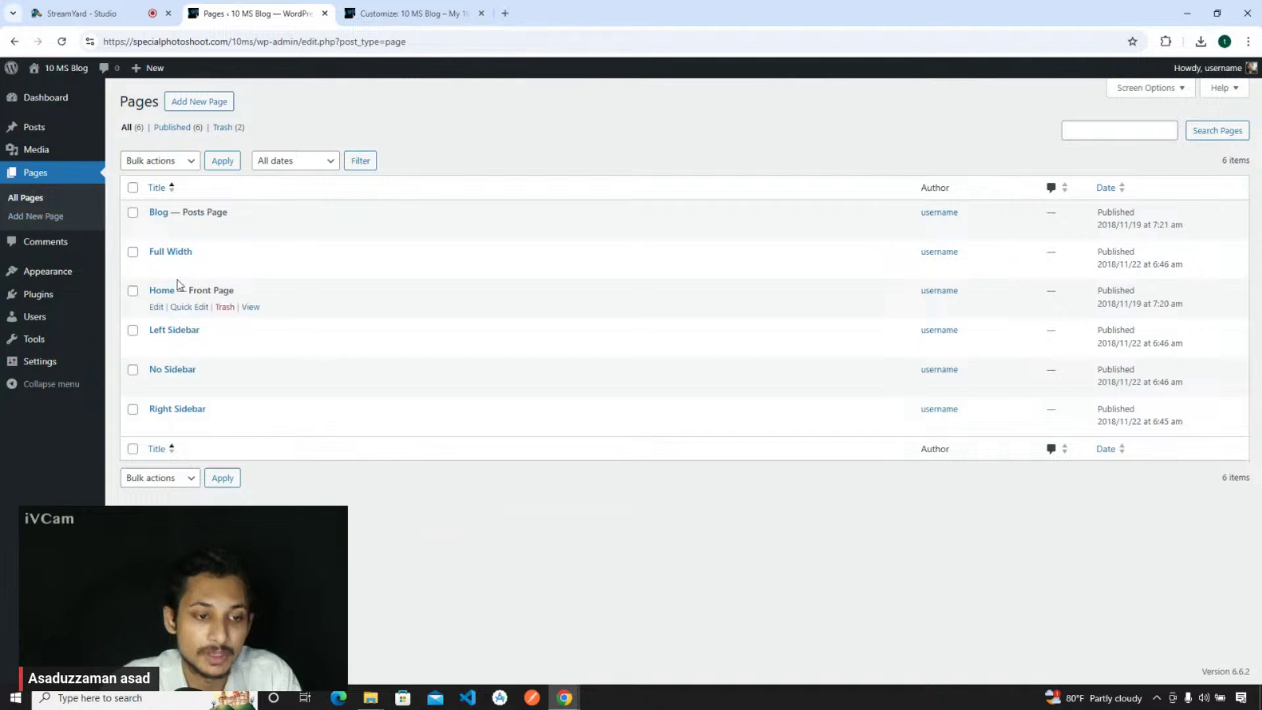
{"action": "left_click", "coordinate": [190, 102]}
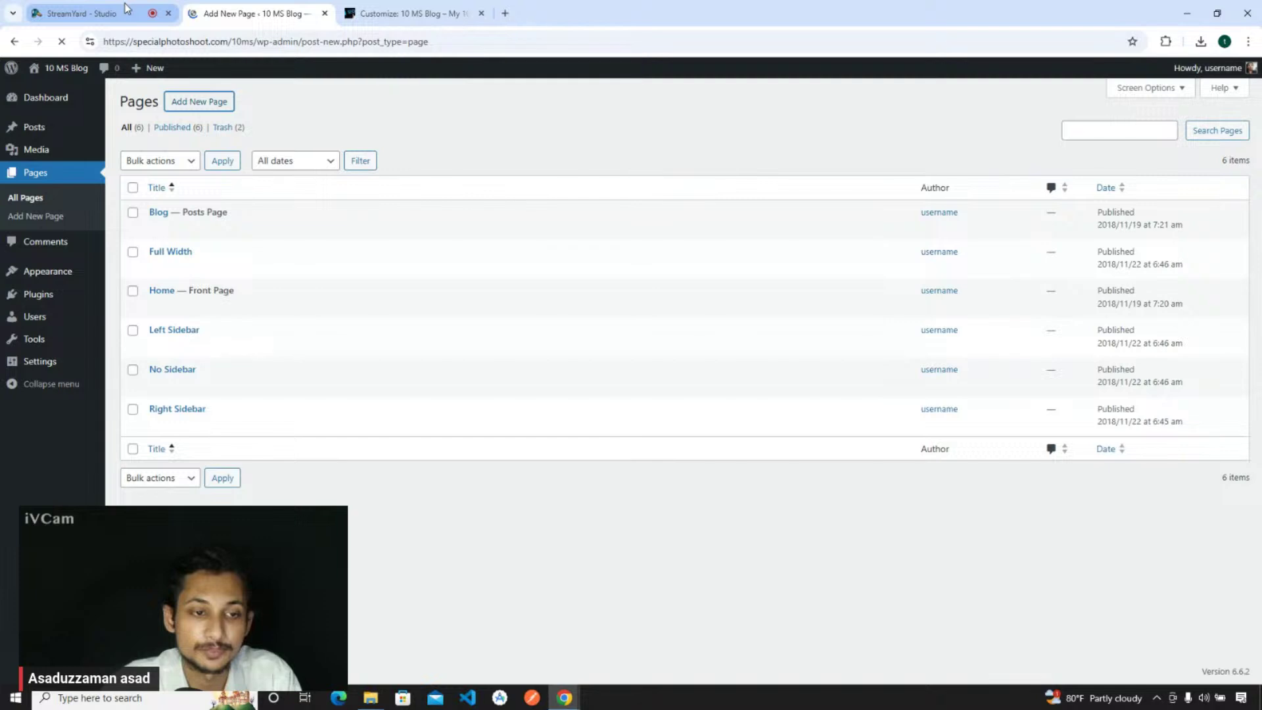
{"action": "left_click", "coordinate": [125, 3]}
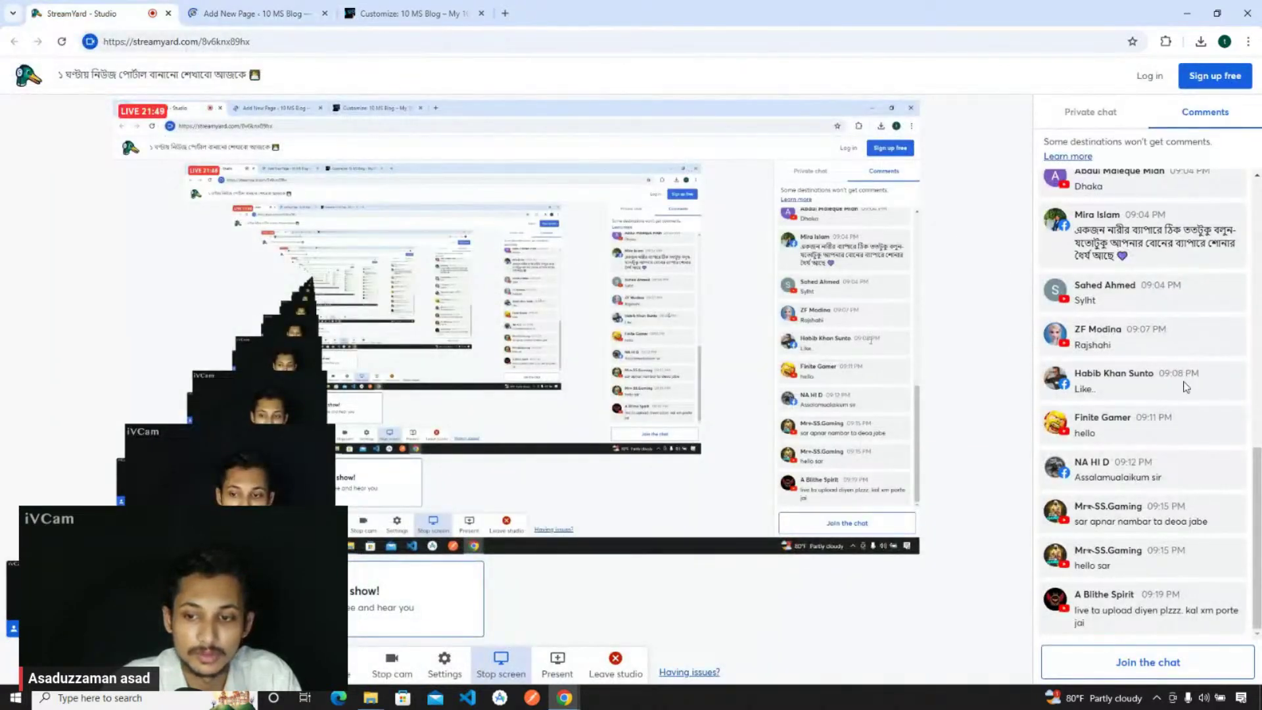
{"action": "left_click", "coordinate": [230, 13]}
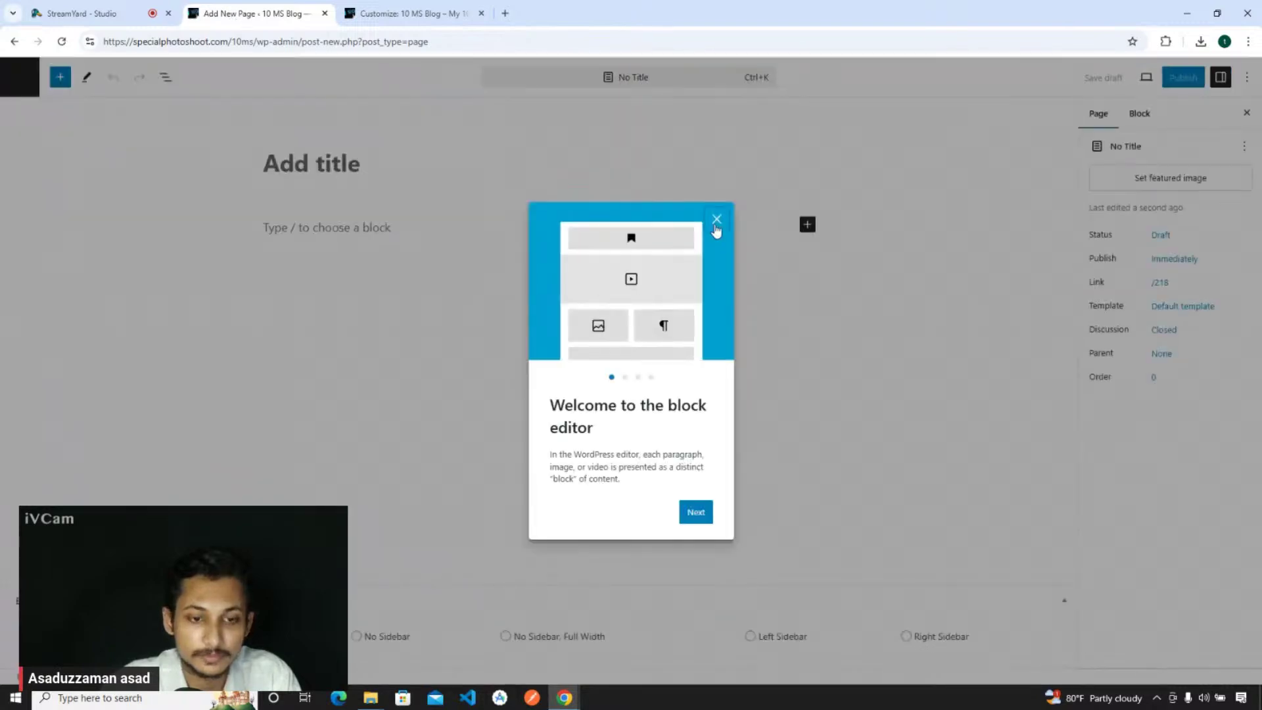
{"action": "left_click", "coordinate": [716, 222]}
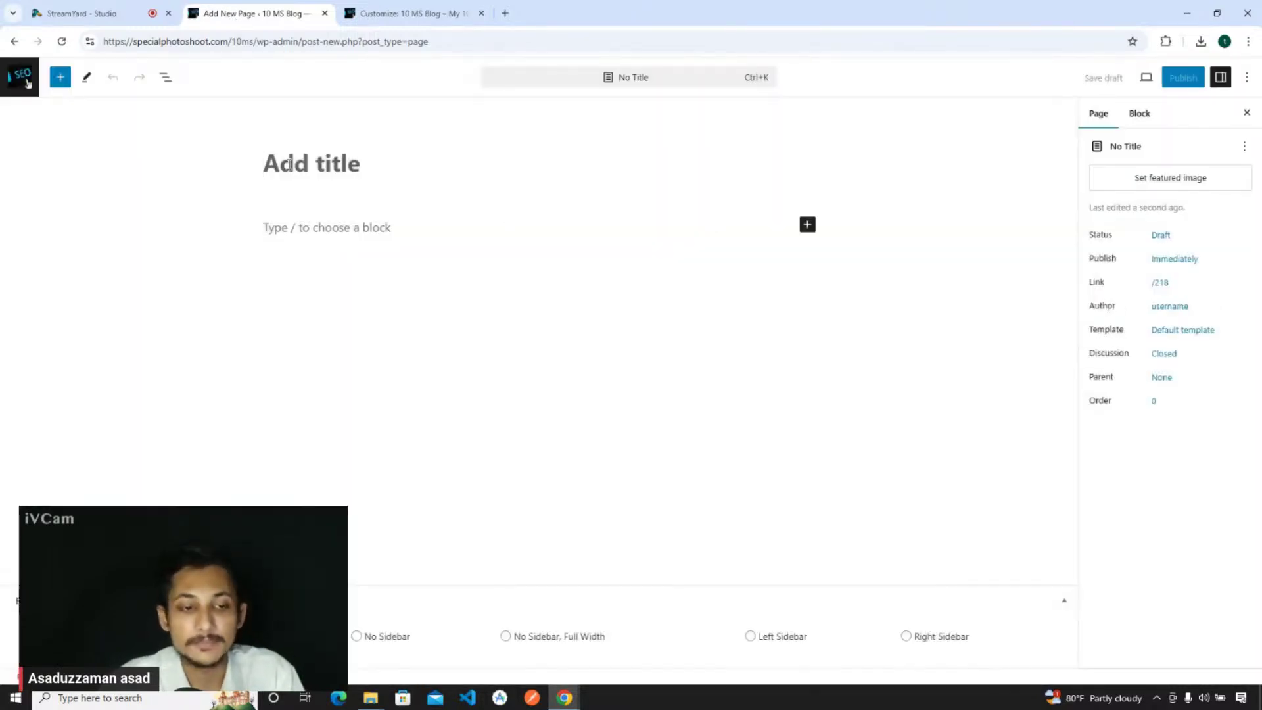
- Title the new page 'Contact Us' and publish it
{"action": "type", "text": "Cont"}
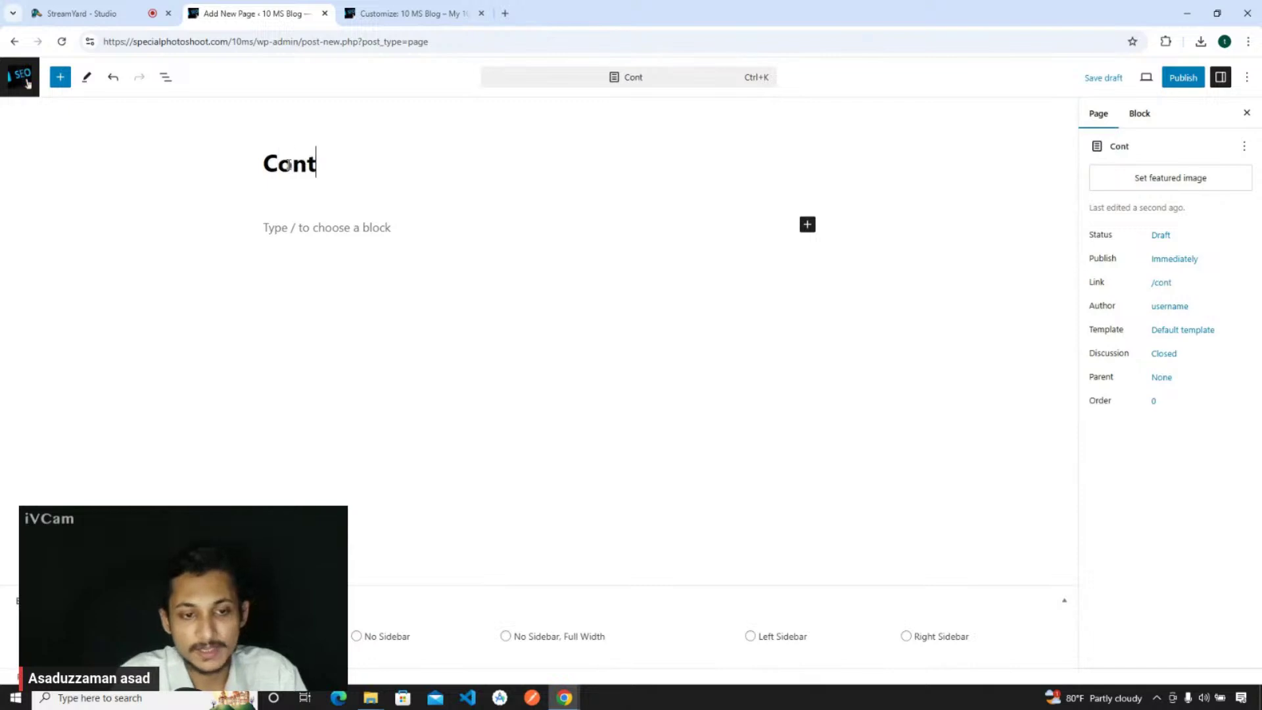
{"action": "type", "text": "act Us"}
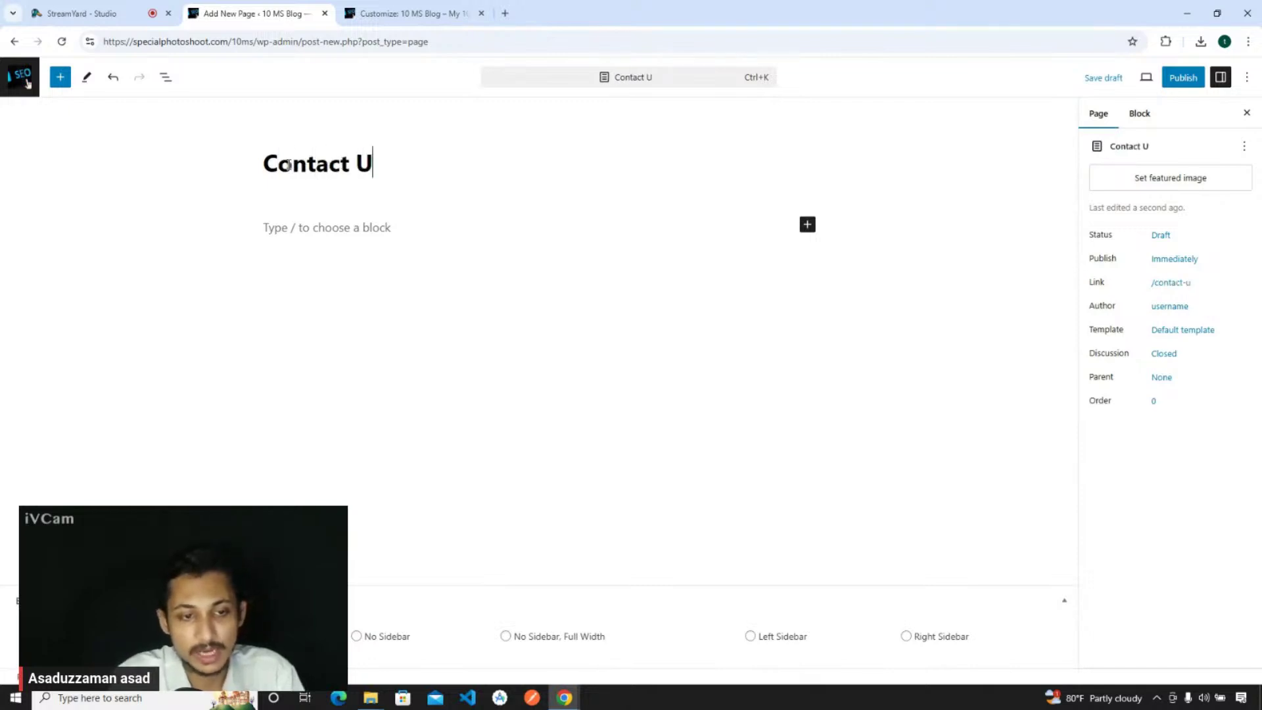
{"action": "left_click", "coordinate": [1183, 79]}
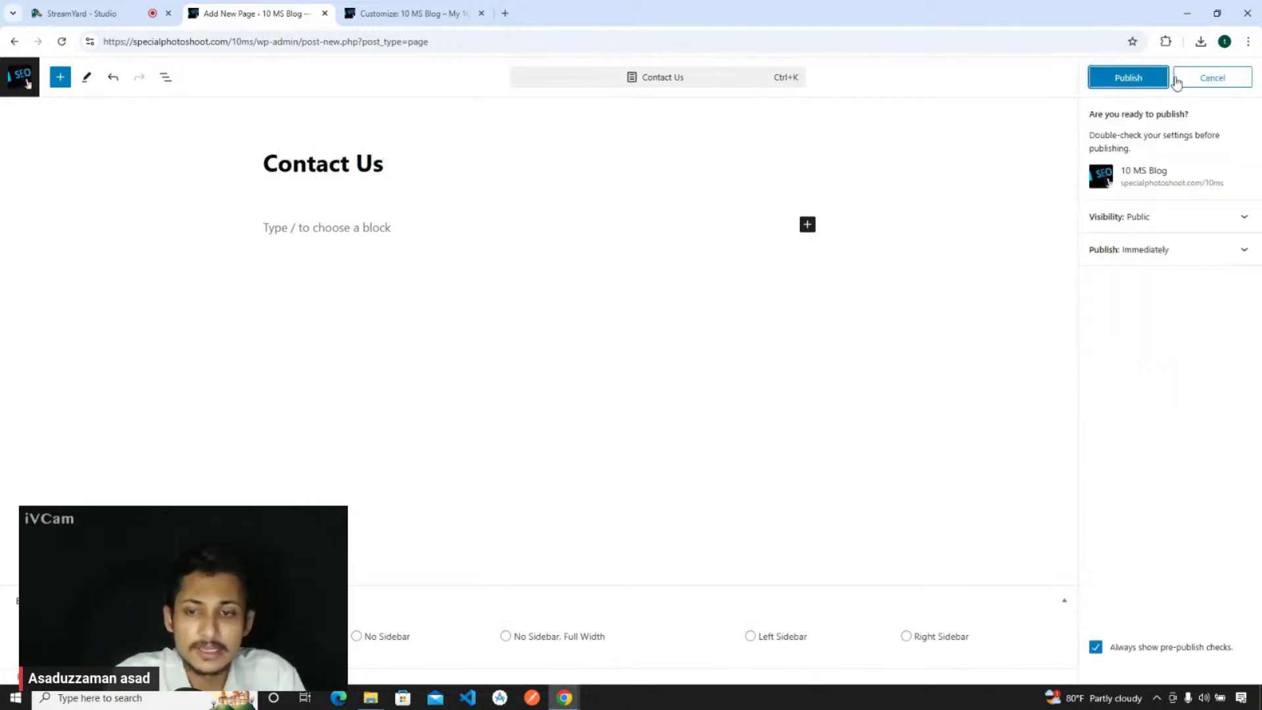
{"action": "left_click", "coordinate": [1135, 80]}
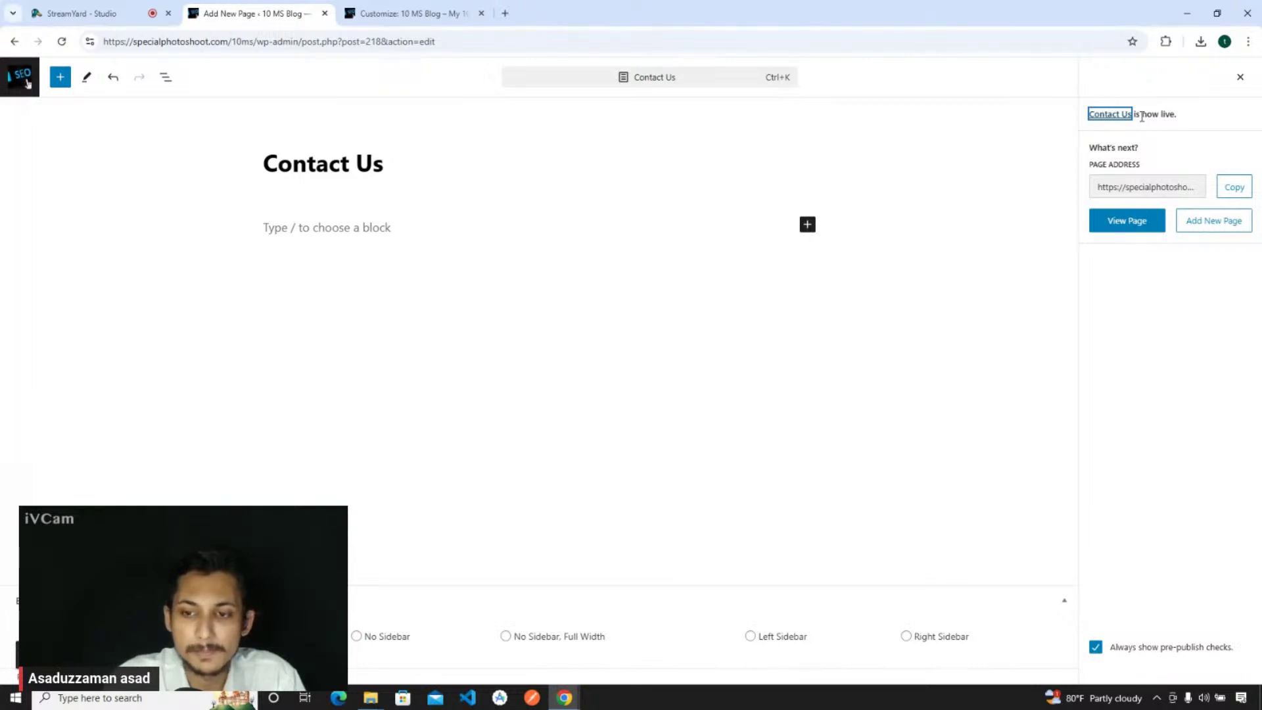
{"action": "left_click", "coordinate": [1240, 77]}
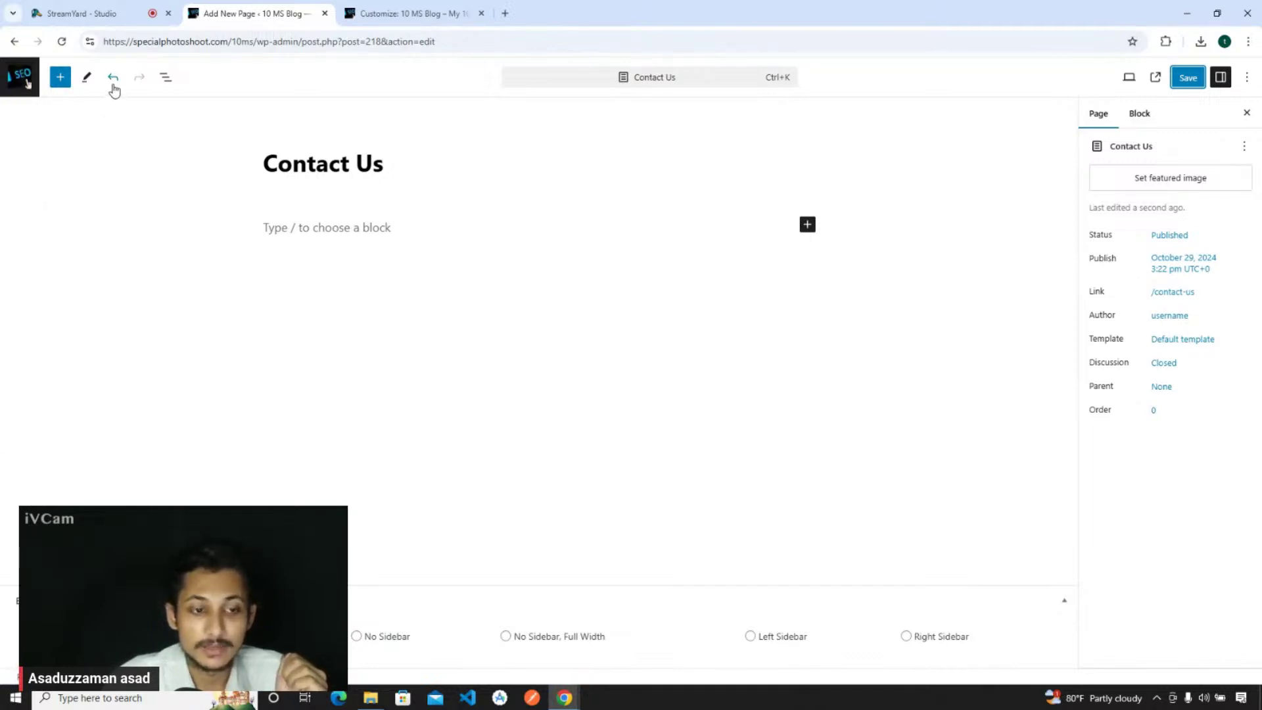
- Turn off Fullscreen mode in the editor options to restore the admin sidebar
{"action": "left_click", "coordinate": [1247, 78]}
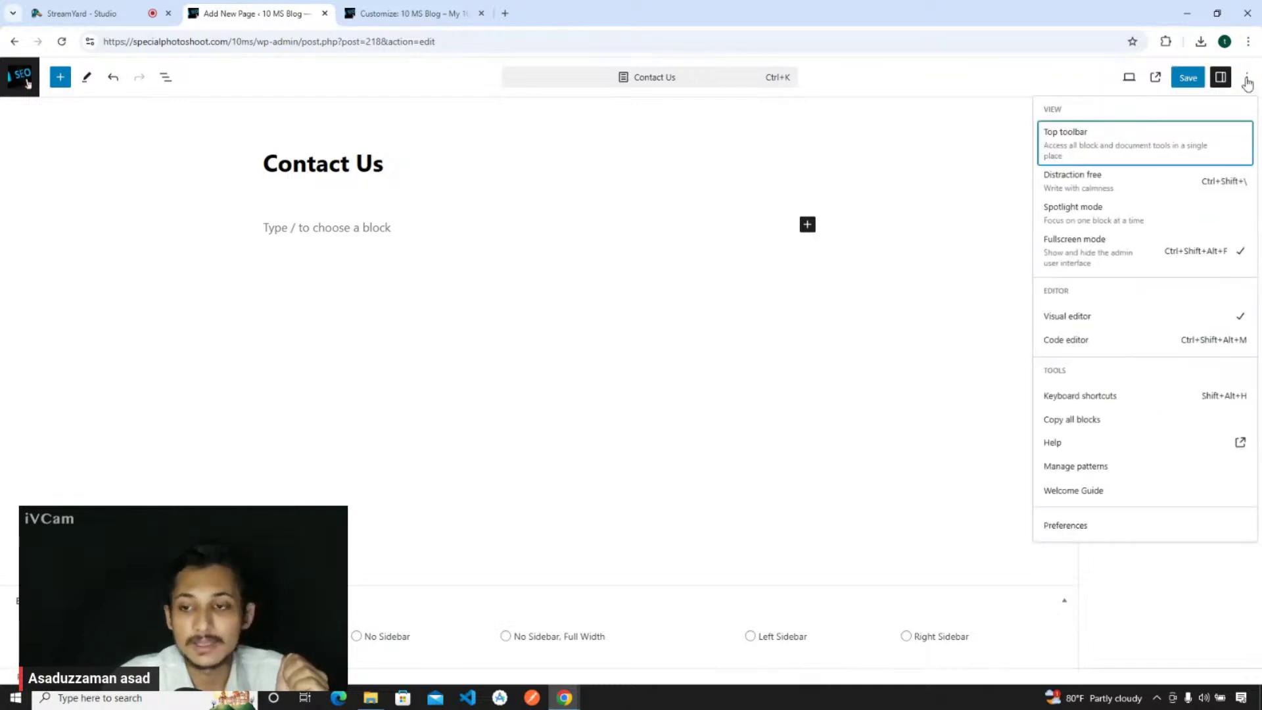
{"action": "left_click", "coordinate": [1103, 247]}
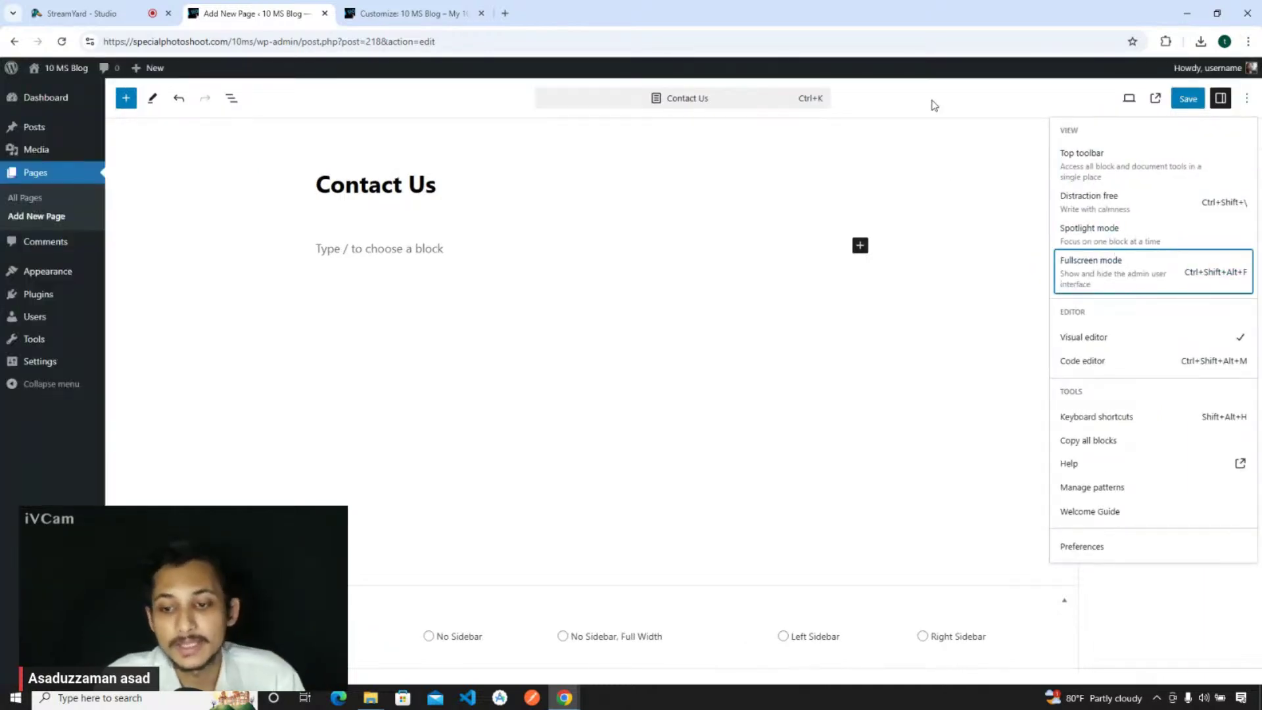
{"action": "left_click", "coordinate": [934, 106]}
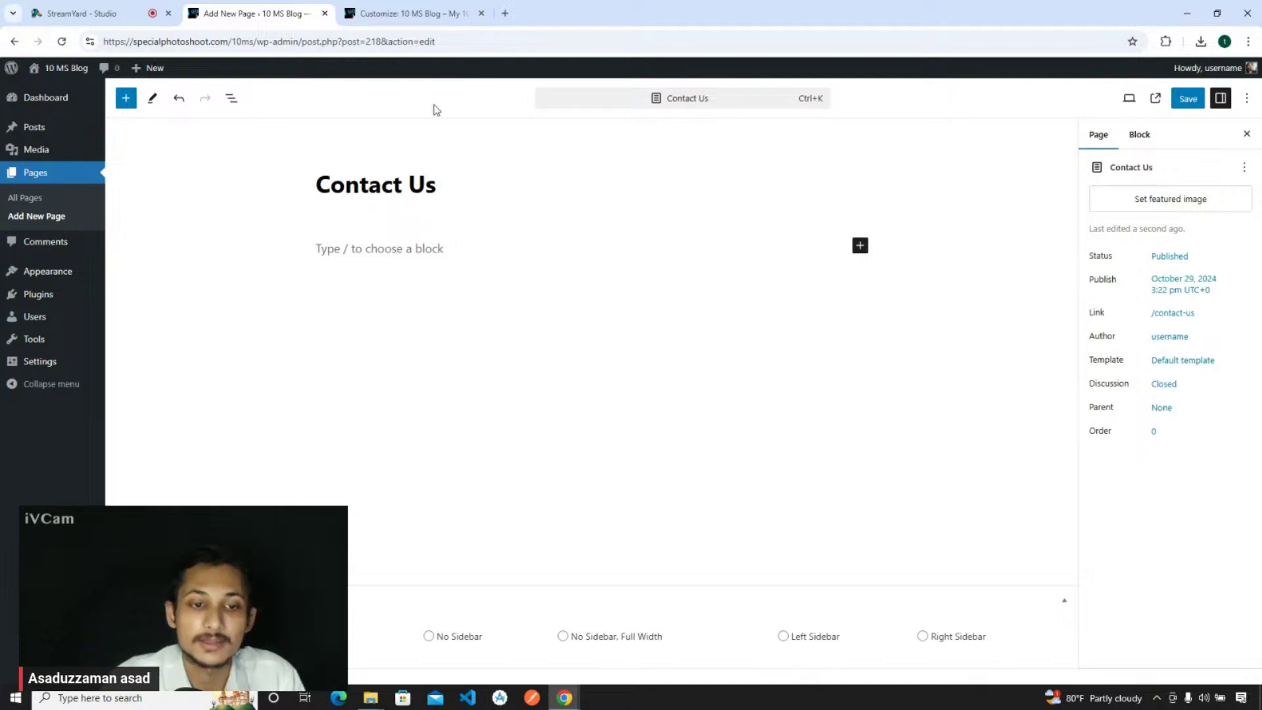
{"action": "mouse_move", "coordinate": [52, 276]}
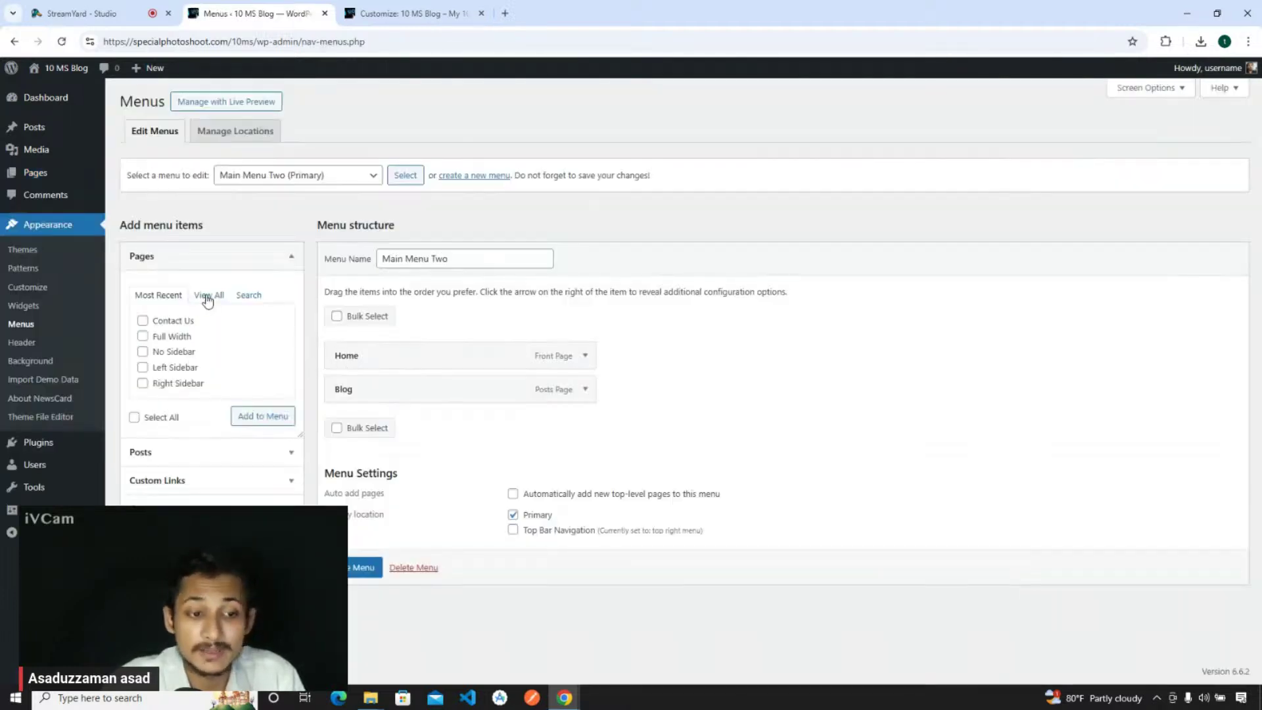
- Add the Contact Us page to Main Menu Two, save, and reload the Customizer with F5
{"action": "left_click", "coordinate": [208, 297]}
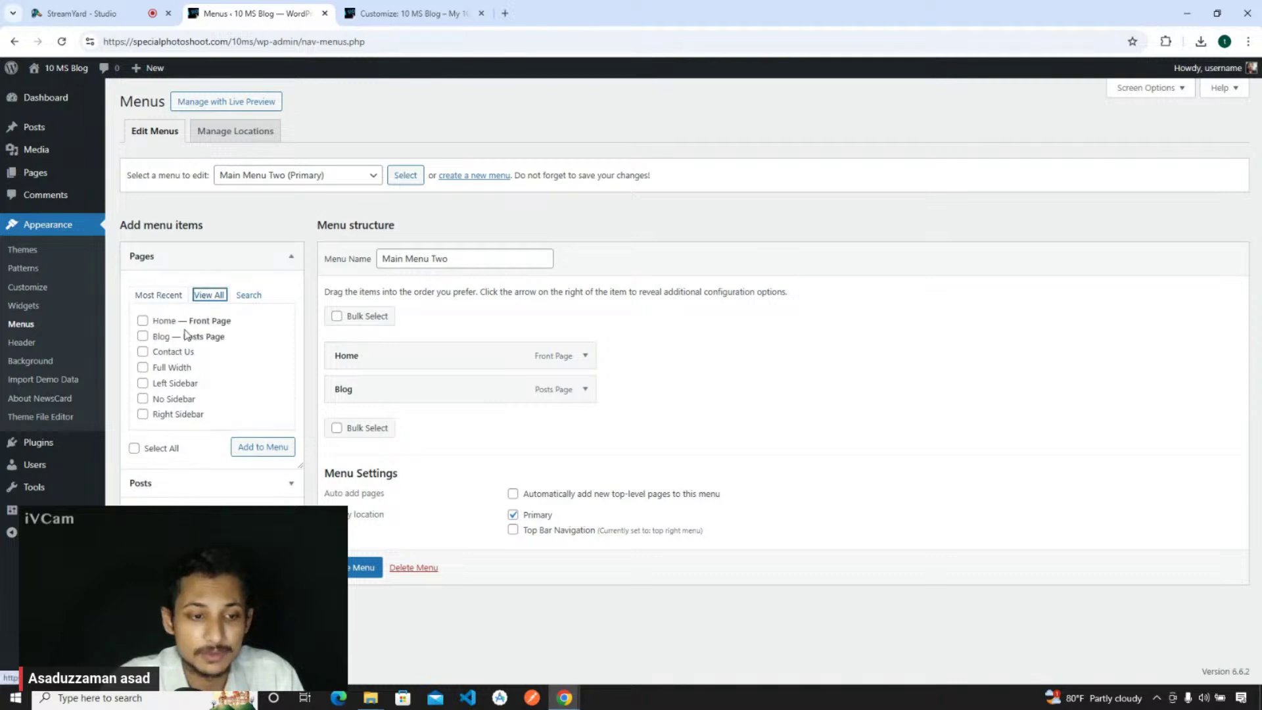
{"action": "left_click", "coordinate": [170, 354]}
{"action": "left_click", "coordinate": [276, 450]}
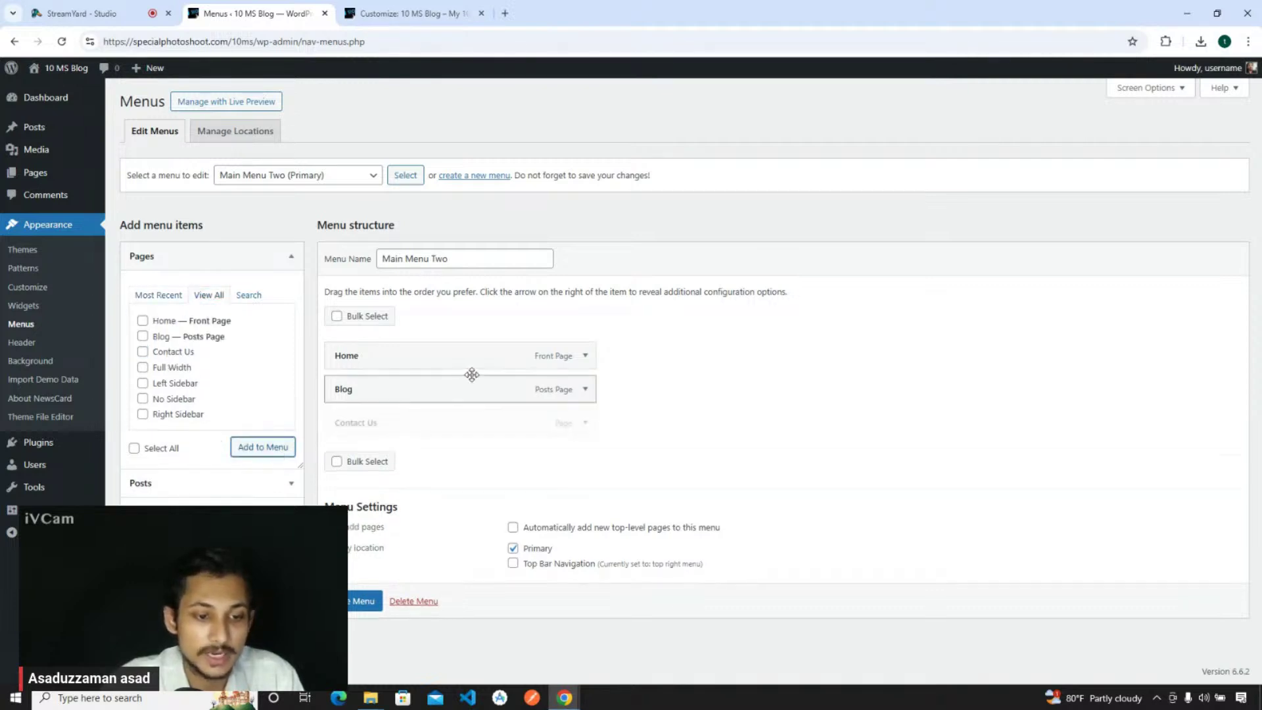
{"action": "left_click", "coordinate": [355, 600]}
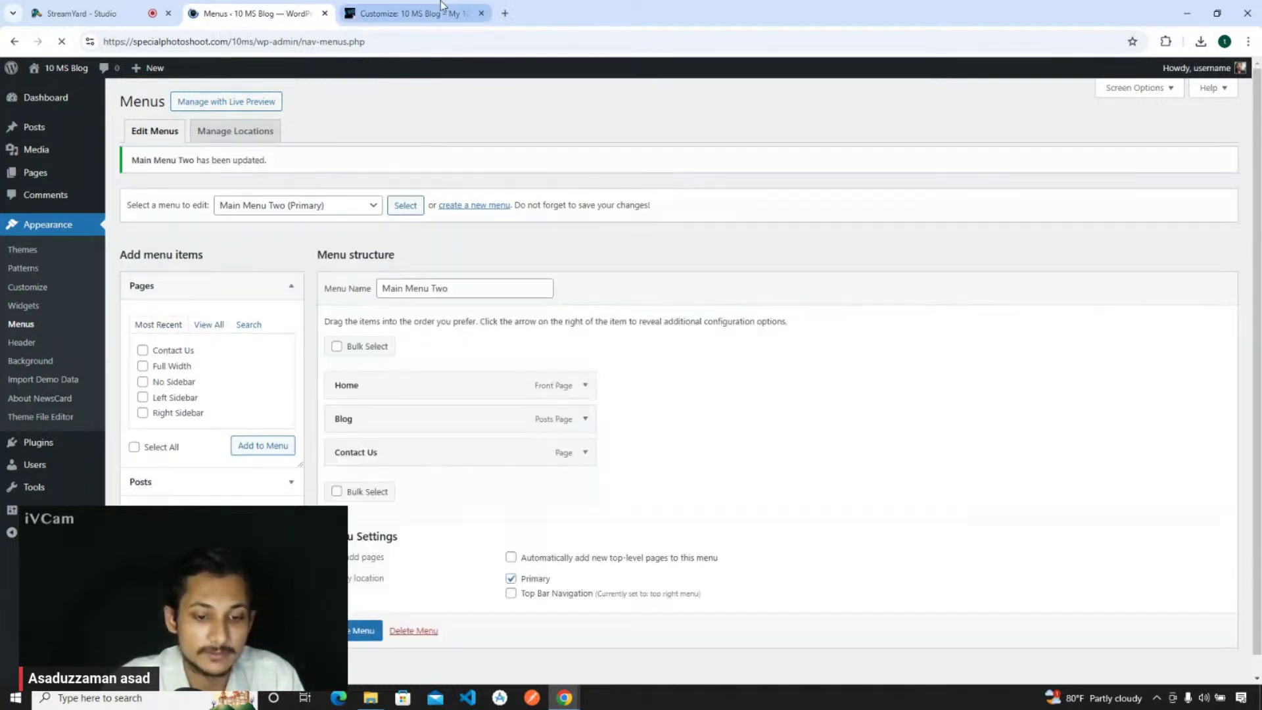
{"action": "left_click", "coordinate": [445, 8]}
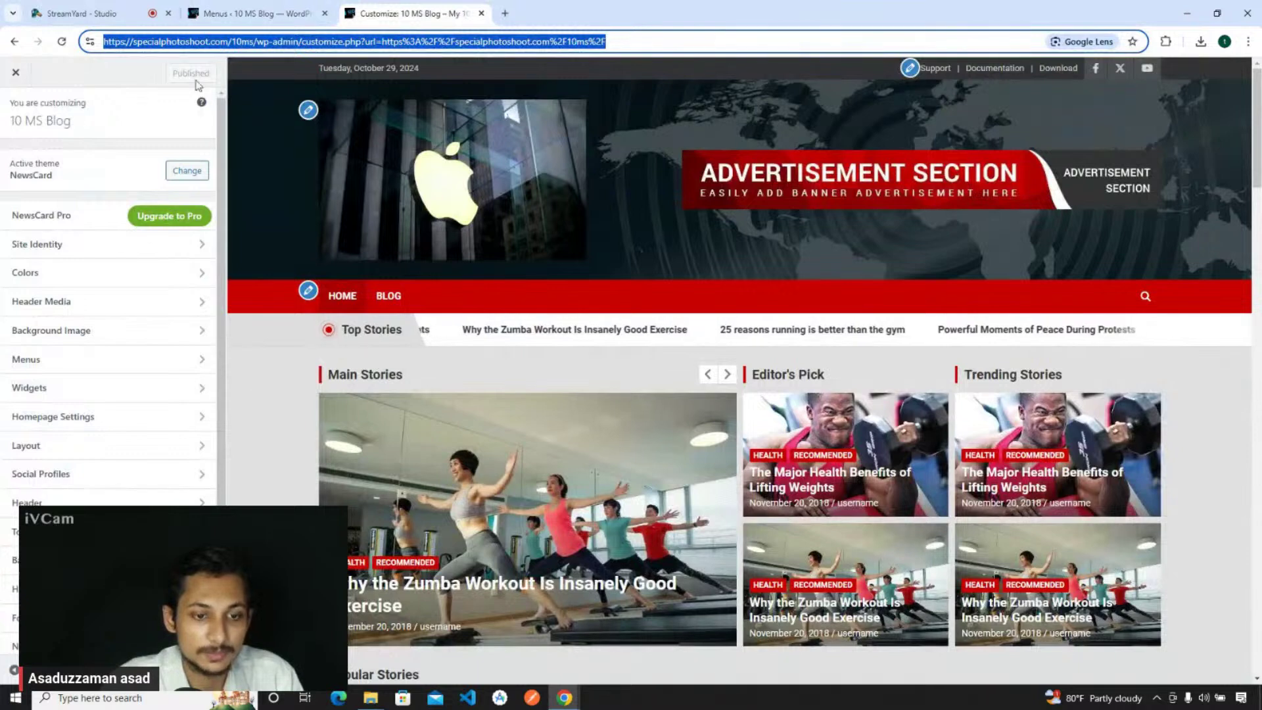
{"action": "key", "text": "F5"}
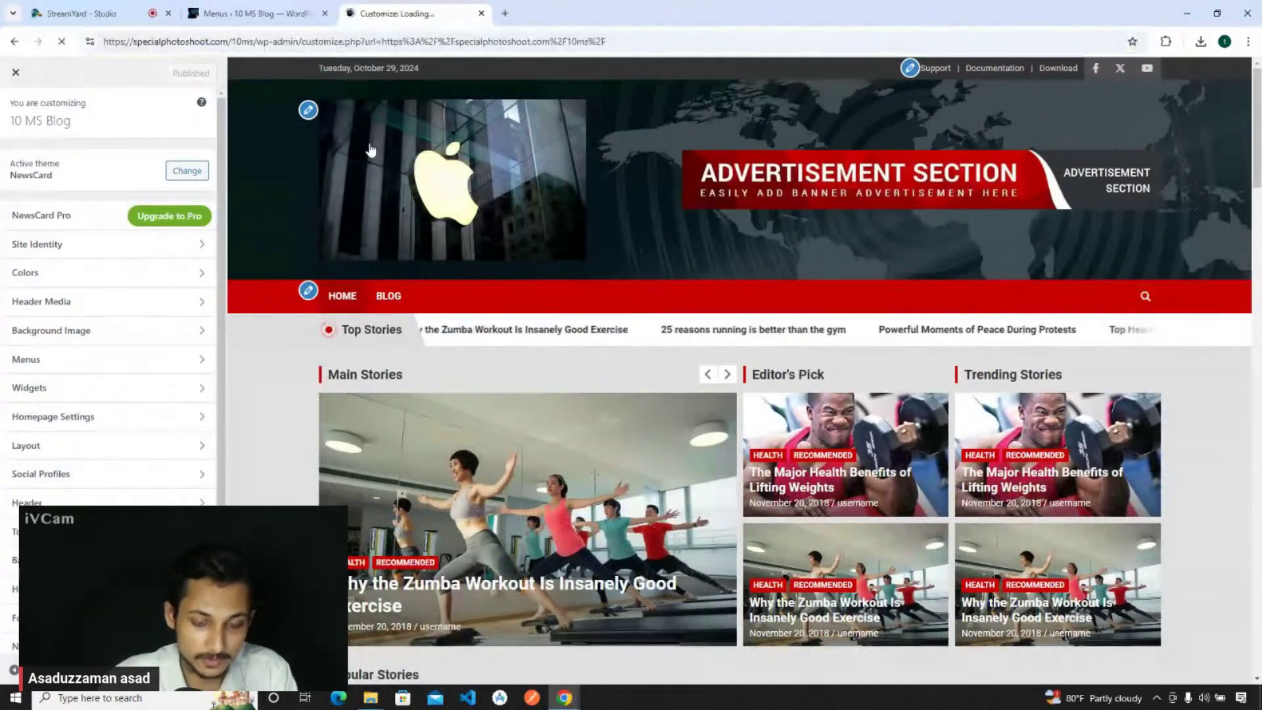
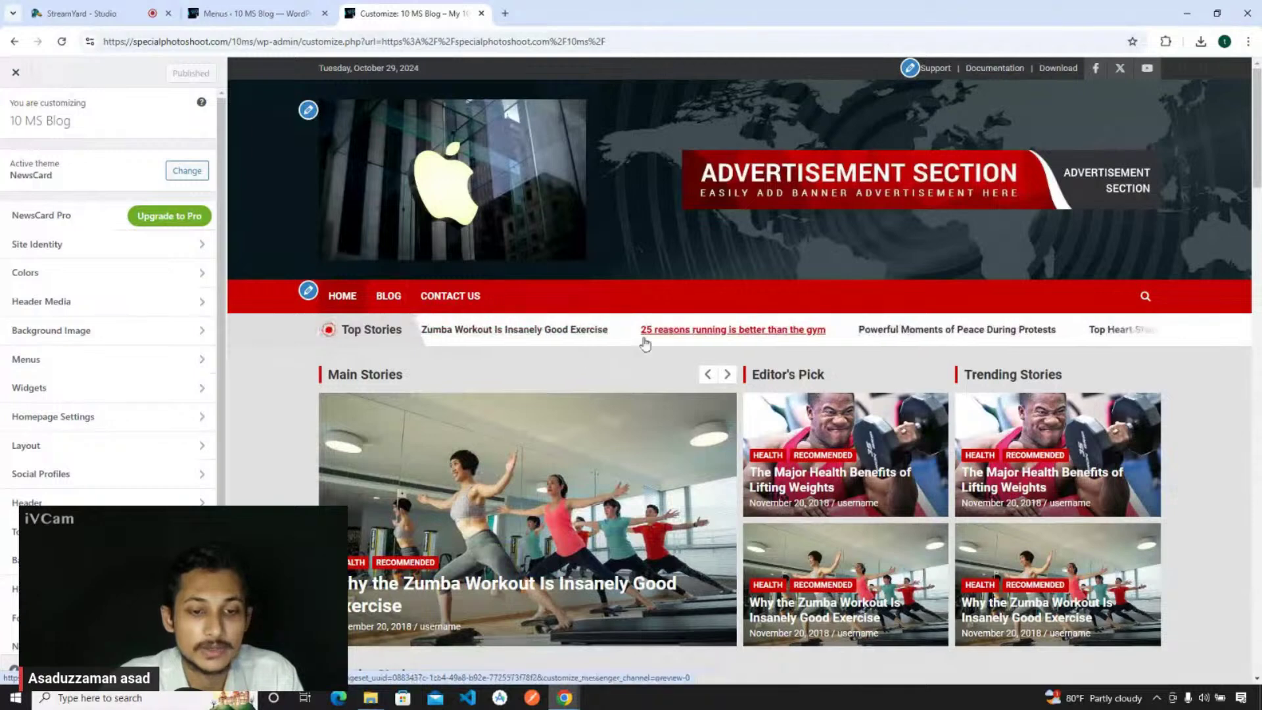
- Open the Customizer's Top Stories Post section, titled 'Top Stories' and showing latest posts
{"action": "scroll", "coordinate": [644, 342], "scroll_direction": "down", "scroll_amount": 1}
{"action": "scroll", "coordinate": [644, 342], "scroll_direction": "down", "scroll_amount": 10}
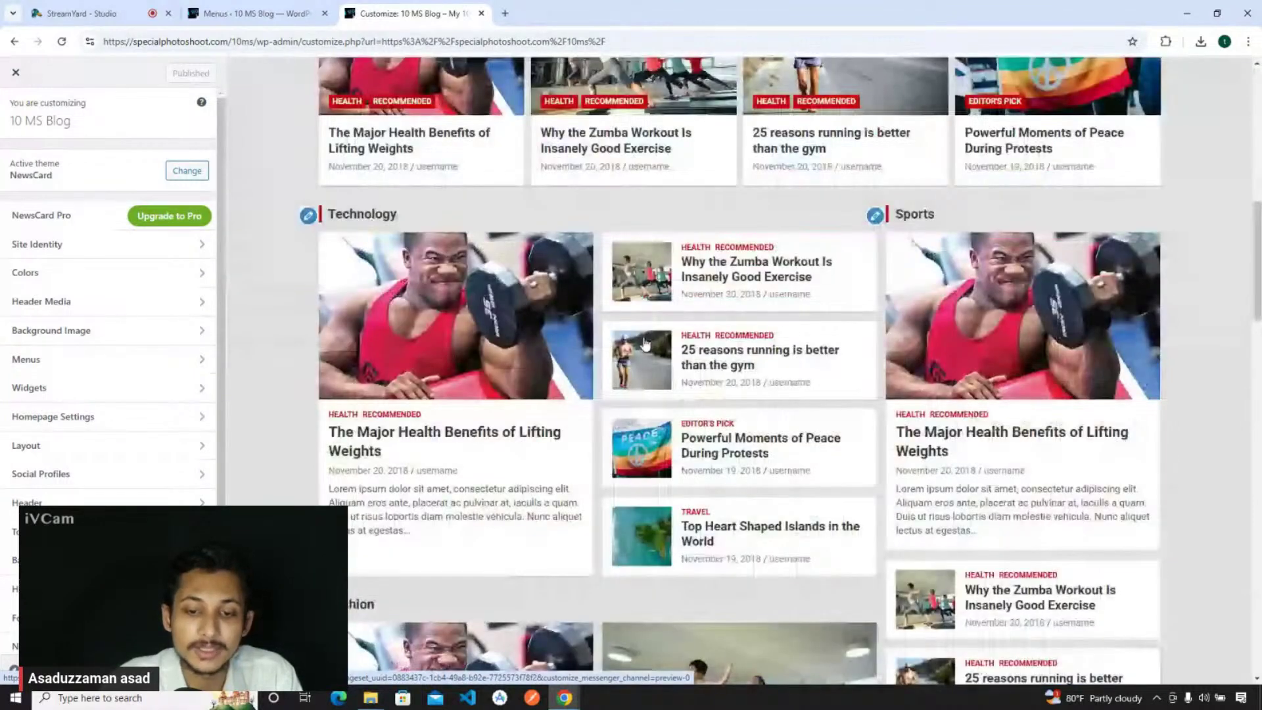
{"action": "scroll", "coordinate": [645, 342], "scroll_direction": "up", "scroll_amount": 15}
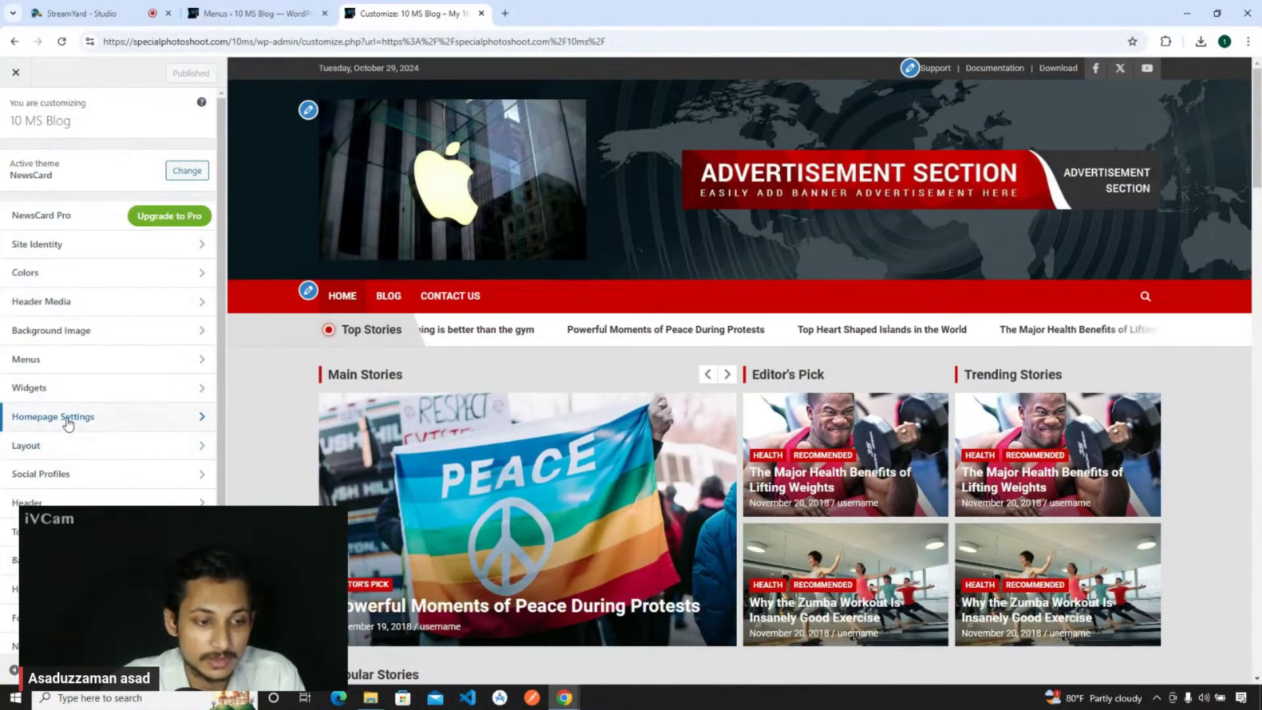
{"action": "left_click", "coordinate": [67, 417]}
{"action": "key", "text": "Escape"}
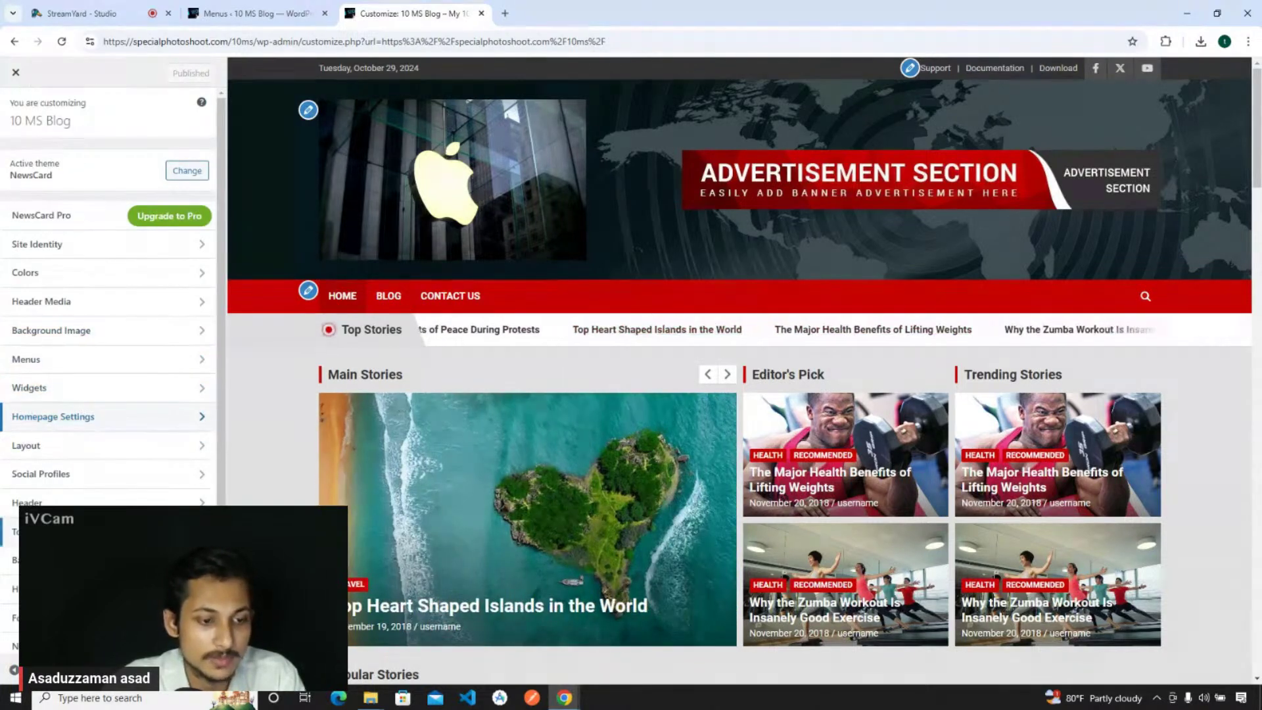
{"action": "left_click", "coordinate": [40, 531]}
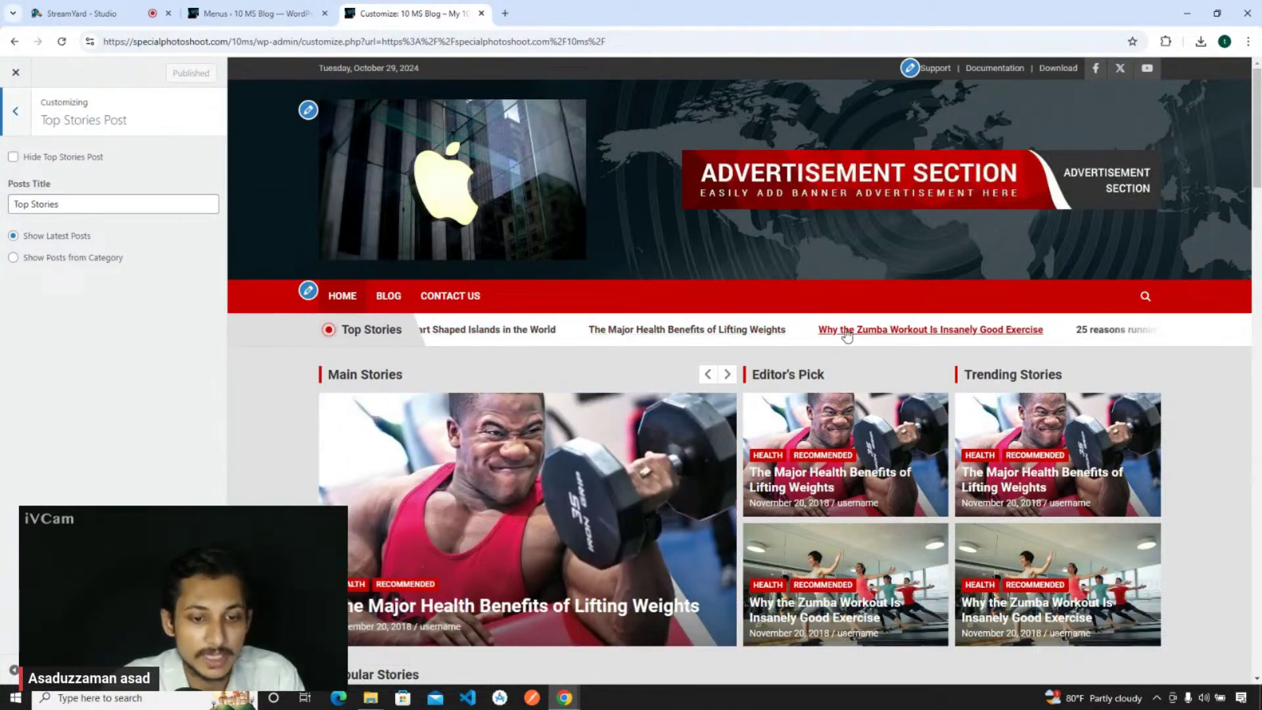
- Open the admin All Posts list and scroll through the 23 published posts
{"action": "left_click", "coordinate": [281, 14]}
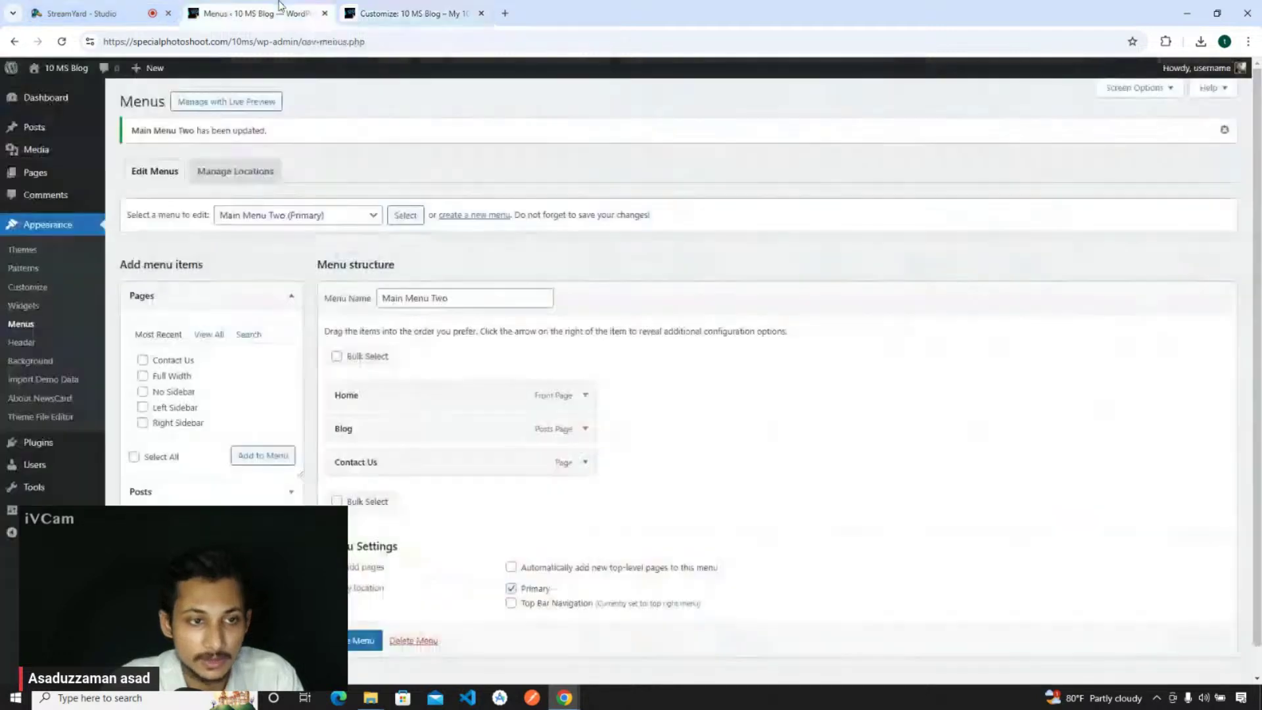
{"action": "left_click", "coordinate": [61, 132]}
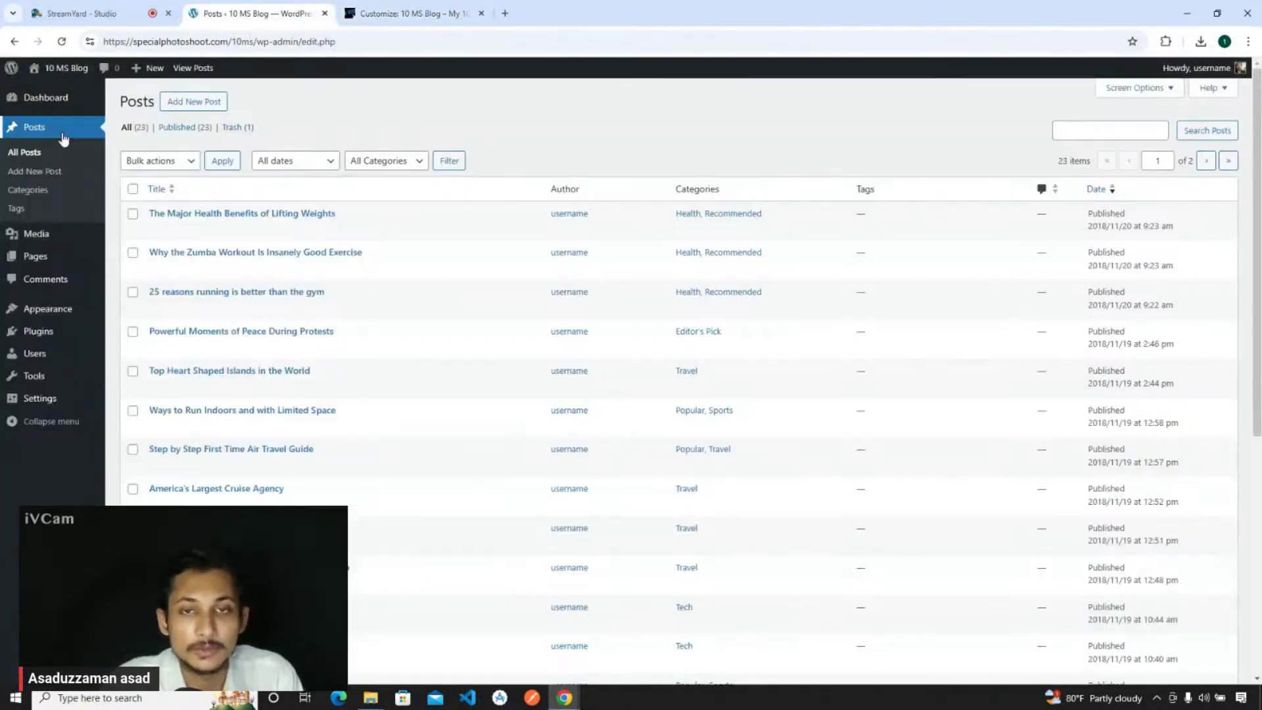
{"action": "scroll", "coordinate": [227, 292], "scroll_direction": "down", "scroll_amount": 5}
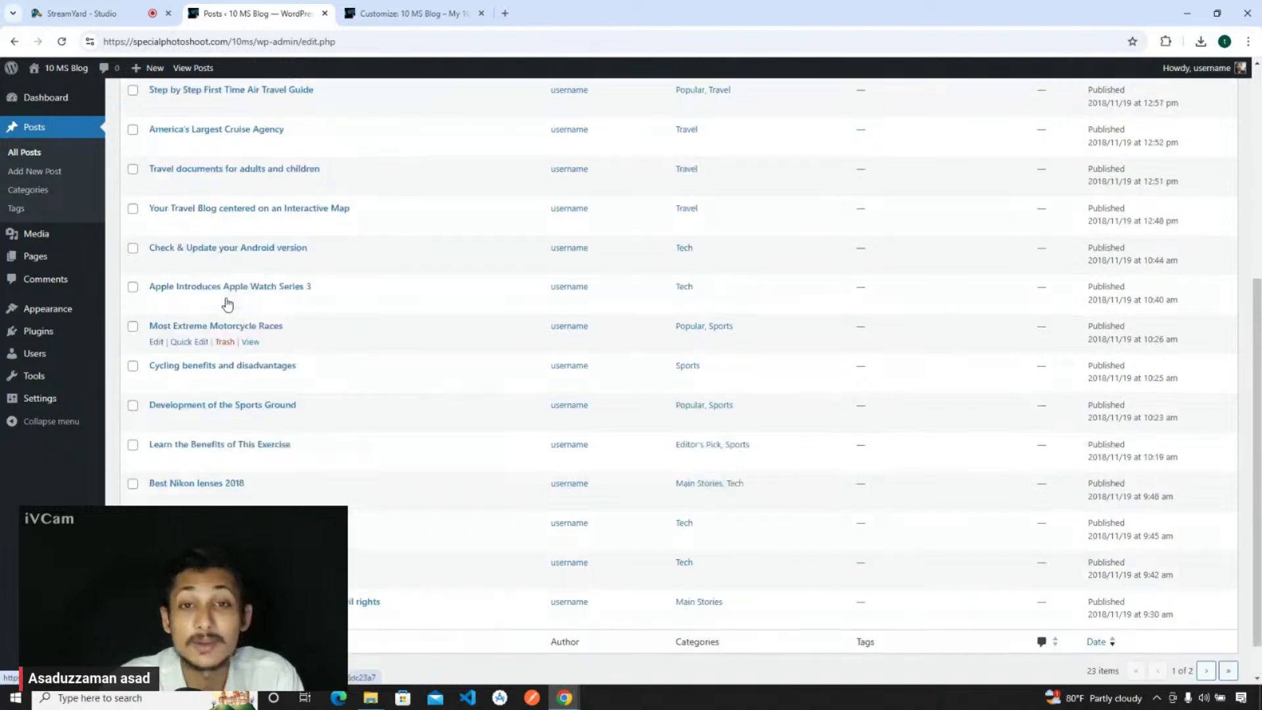
{"action": "scroll", "coordinate": [226, 302], "scroll_direction": "up", "scroll_amount": 5}
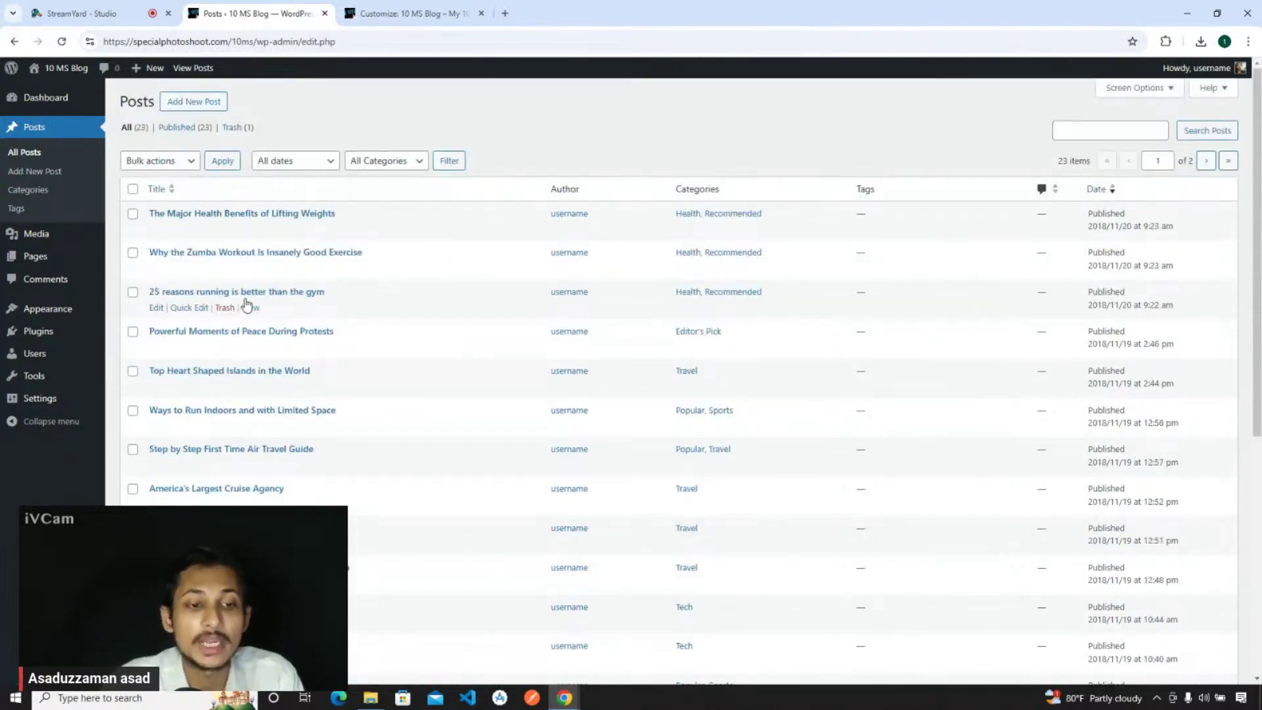
{"action": "scroll", "coordinate": [253, 355], "scroll_direction": "down", "scroll_amount": 6}
{"action": "scroll", "coordinate": [253, 355], "scroll_direction": "up", "scroll_amount": 1}
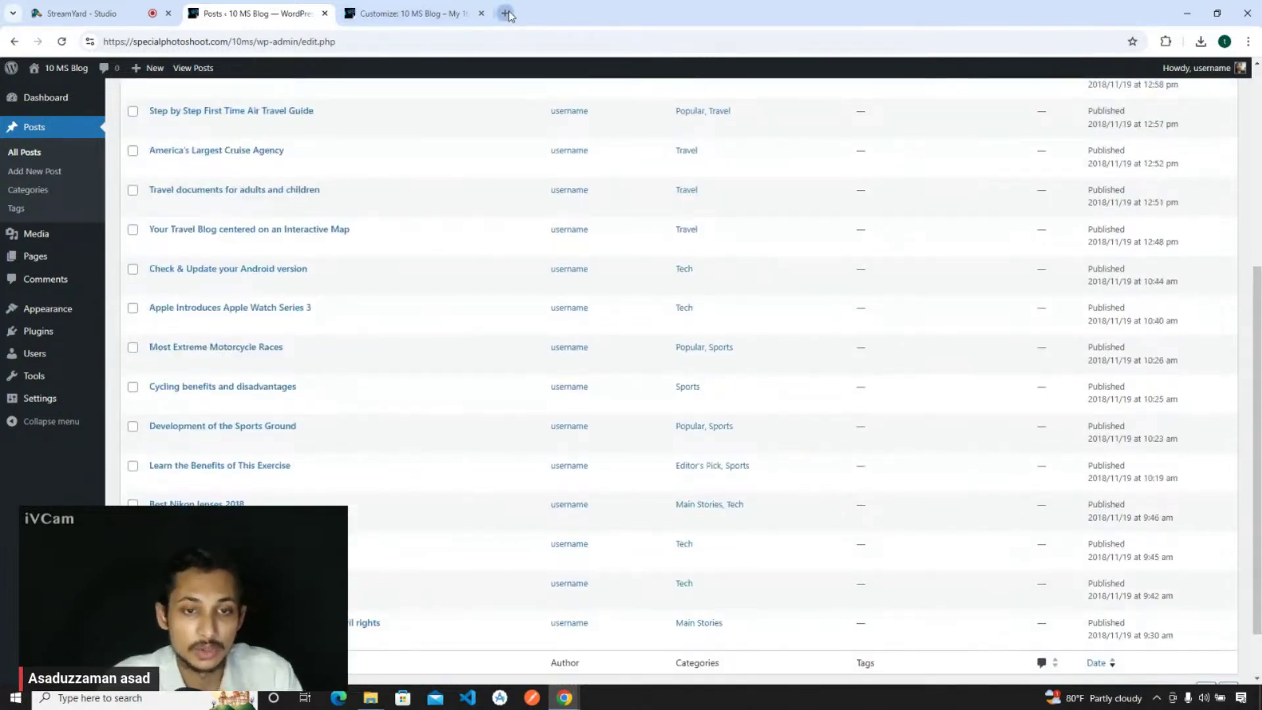
- Search Google for 'prothom alo' in a new tab and open prothomalo.com
{"action": "left_click", "coordinate": [504, 13]}
{"action": "type", "text": "pro"}
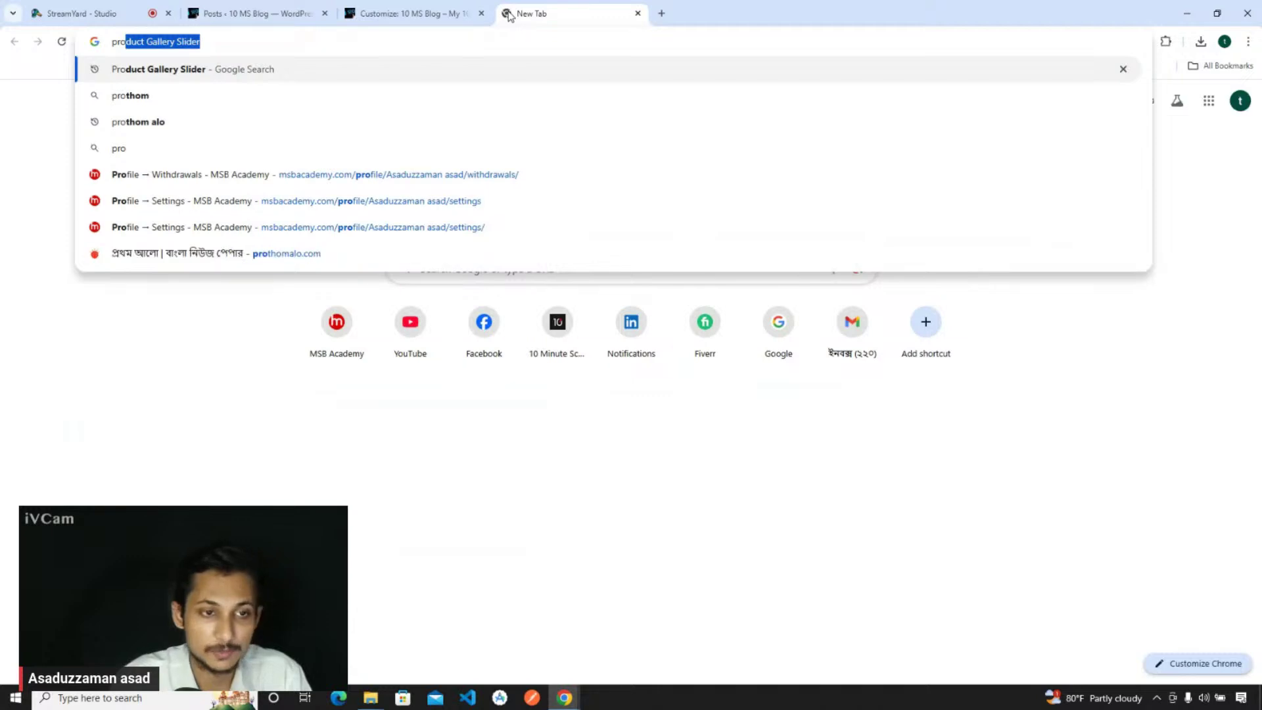
{"action": "type", "text": "thom alo"}
{"action": "key", "text": "Return"}
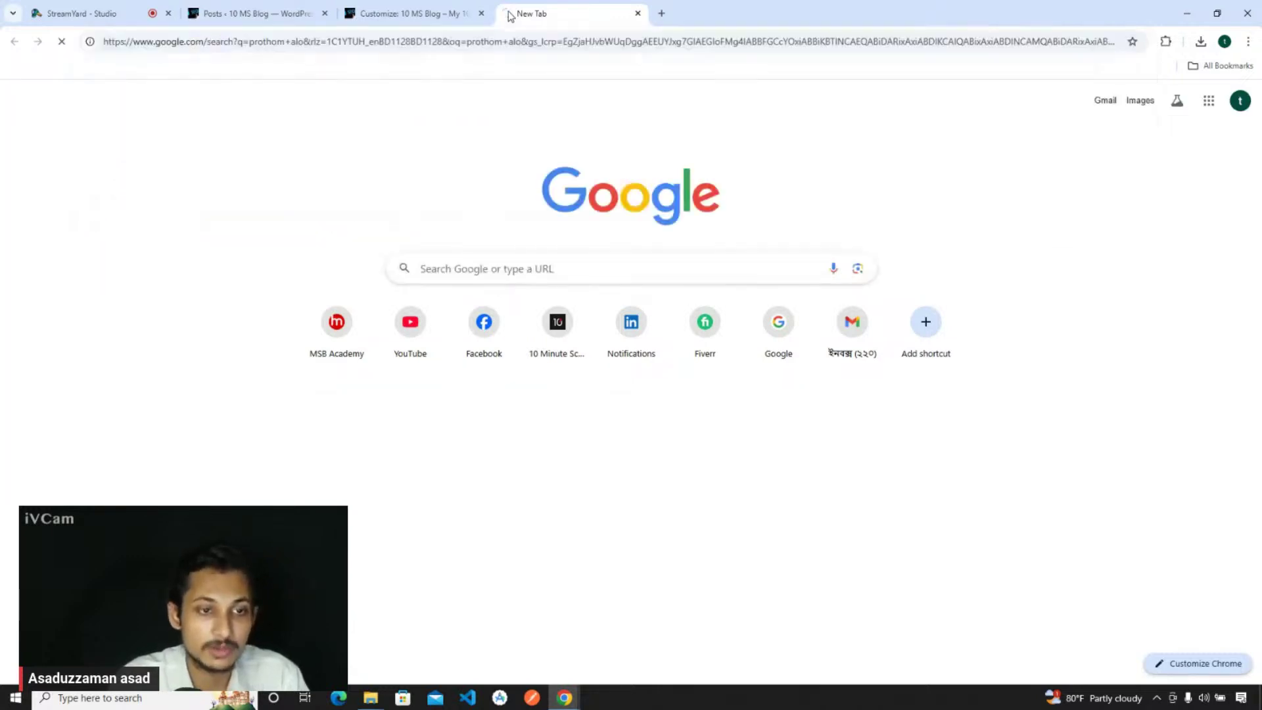
{"action": "left_click", "coordinate": [248, 196]}
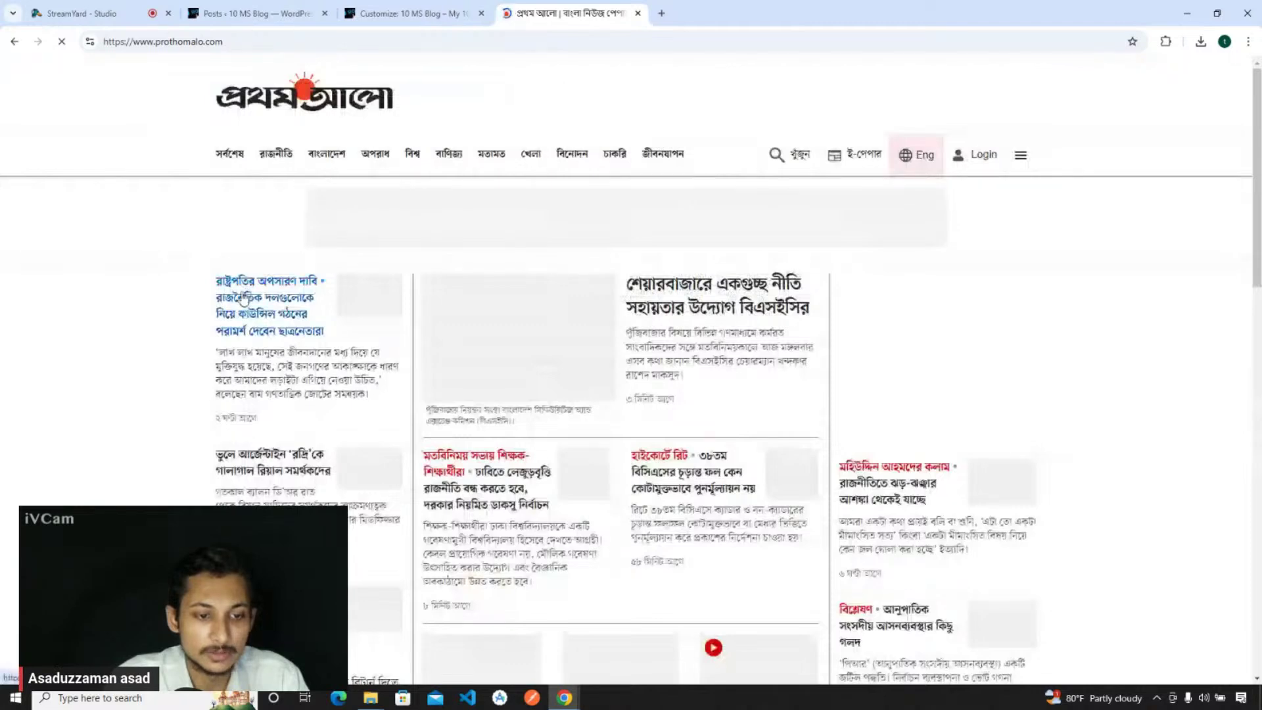
{"action": "scroll", "coordinate": [690, 342], "scroll_direction": "down", "scroll_amount": 2}
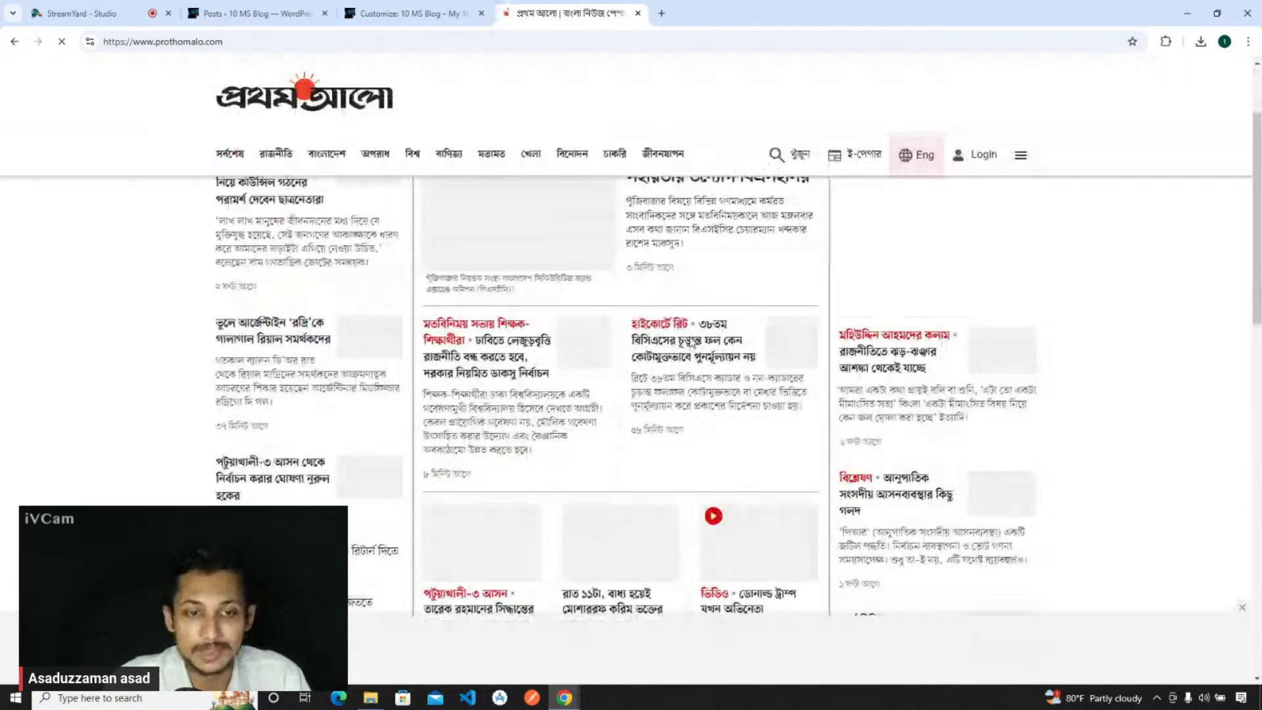
{"action": "scroll", "coordinate": [690, 343], "scroll_direction": "up", "scroll_amount": 2}
- Start a new blank post from the Posts list and close the Prothom Alo tab
{"action": "left_click", "coordinate": [404, 11]}
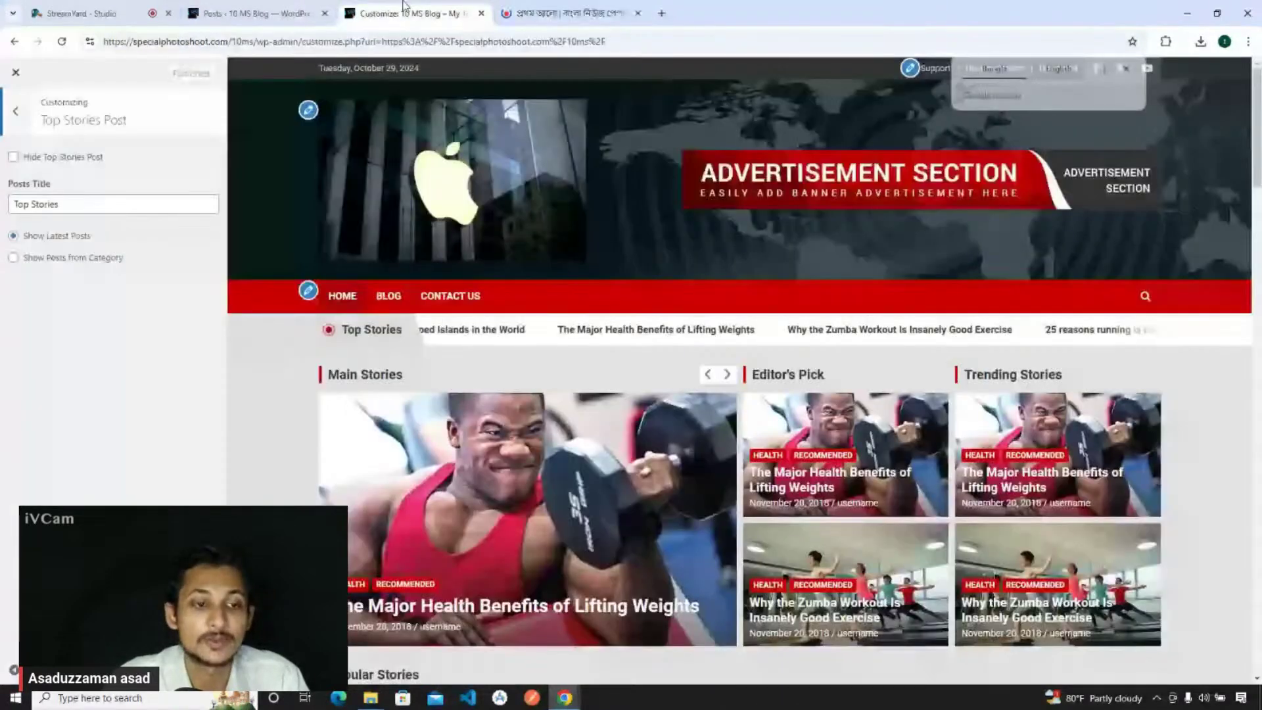
{"action": "left_click", "coordinate": [253, 13]}
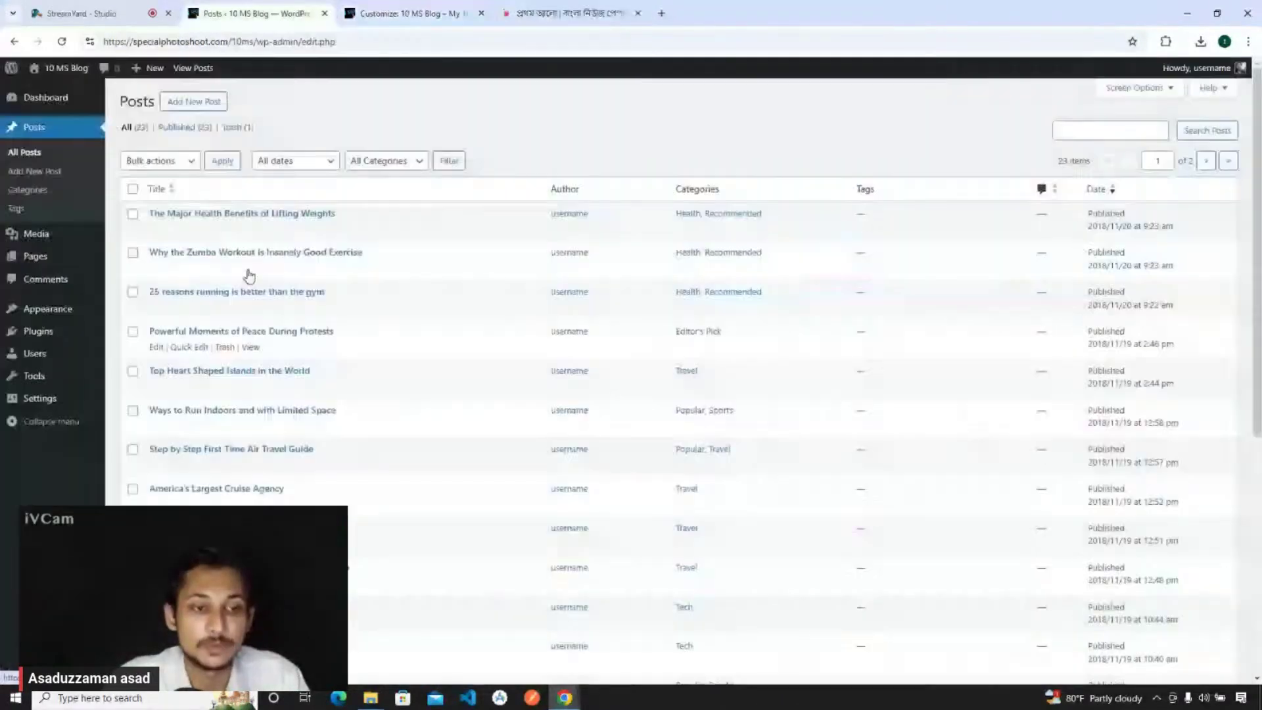
{"action": "left_click", "coordinate": [192, 103]}
{"action": "left_click", "coordinate": [637, 13]}
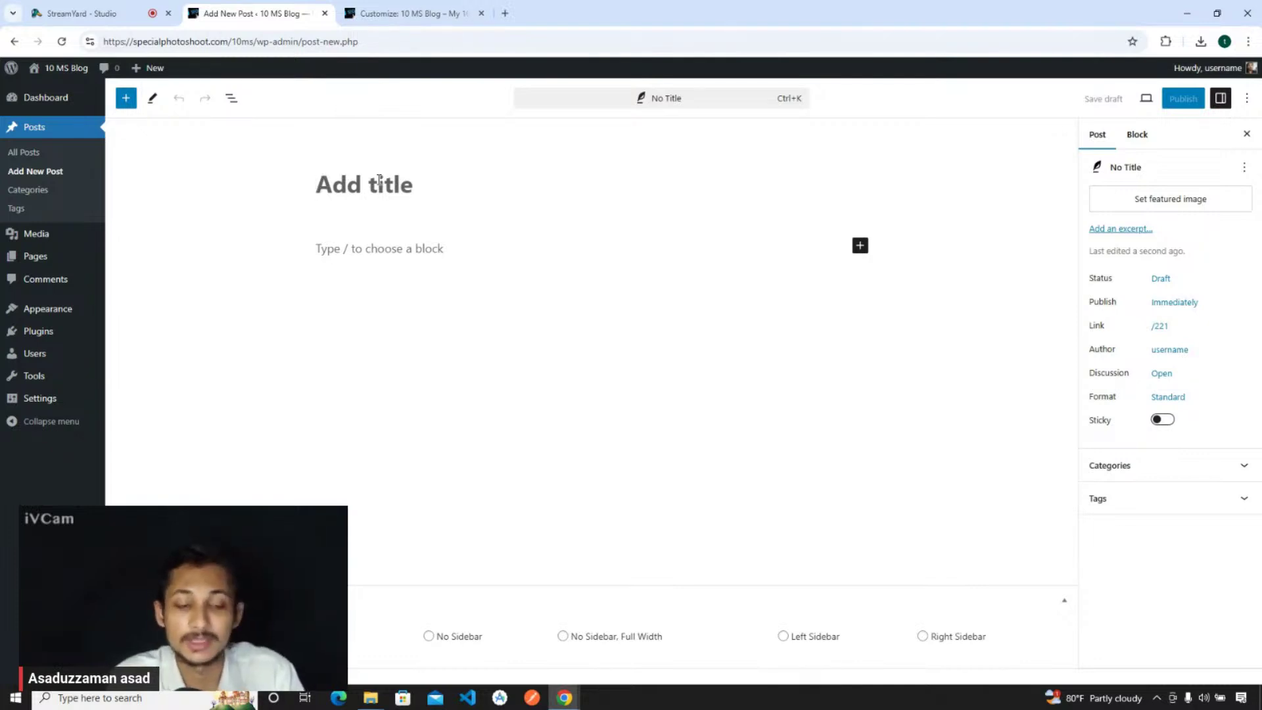
- Title the new post '10ms Newspaper Website'
{"action": "type", "text": "10ms Newspaper Website"}
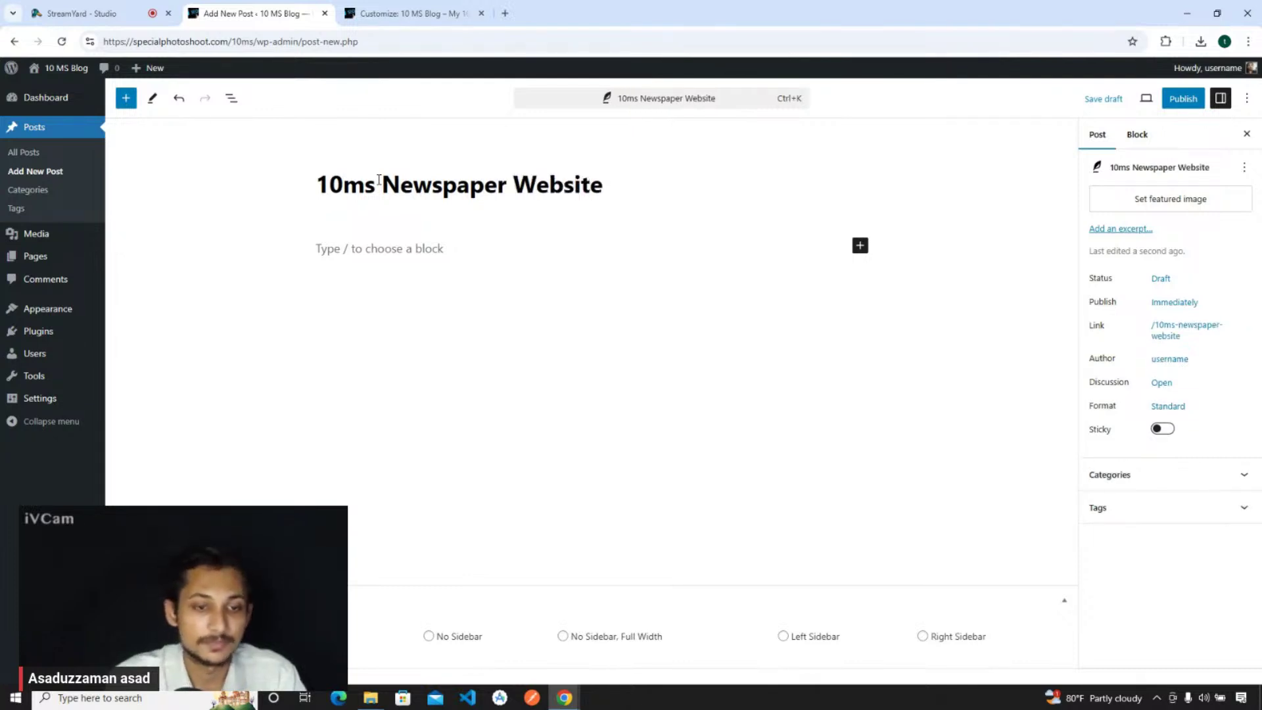
{"action": "triple_click", "coordinate": [379, 179]}
{"action": "left_click", "coordinate": [399, 185]}
- Insert an Image block below the title from the full block library
{"action": "left_click", "coordinate": [385, 247]}
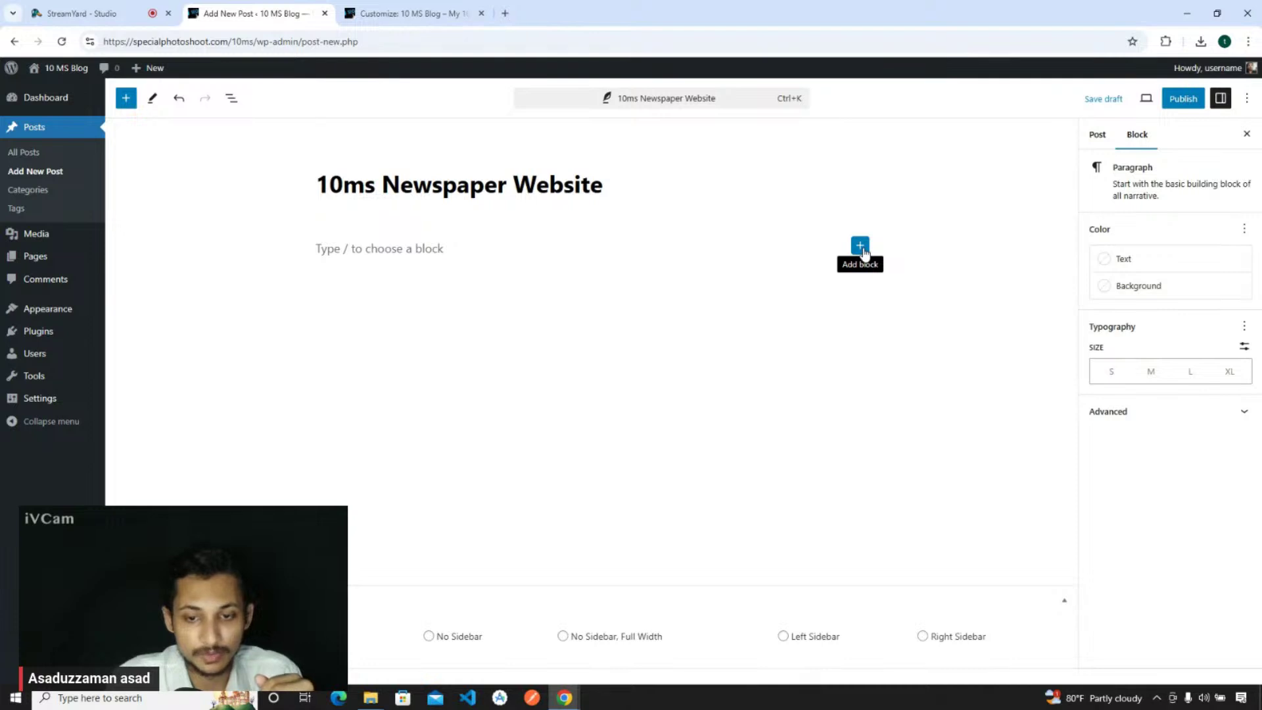
{"action": "left_click", "coordinate": [860, 247]}
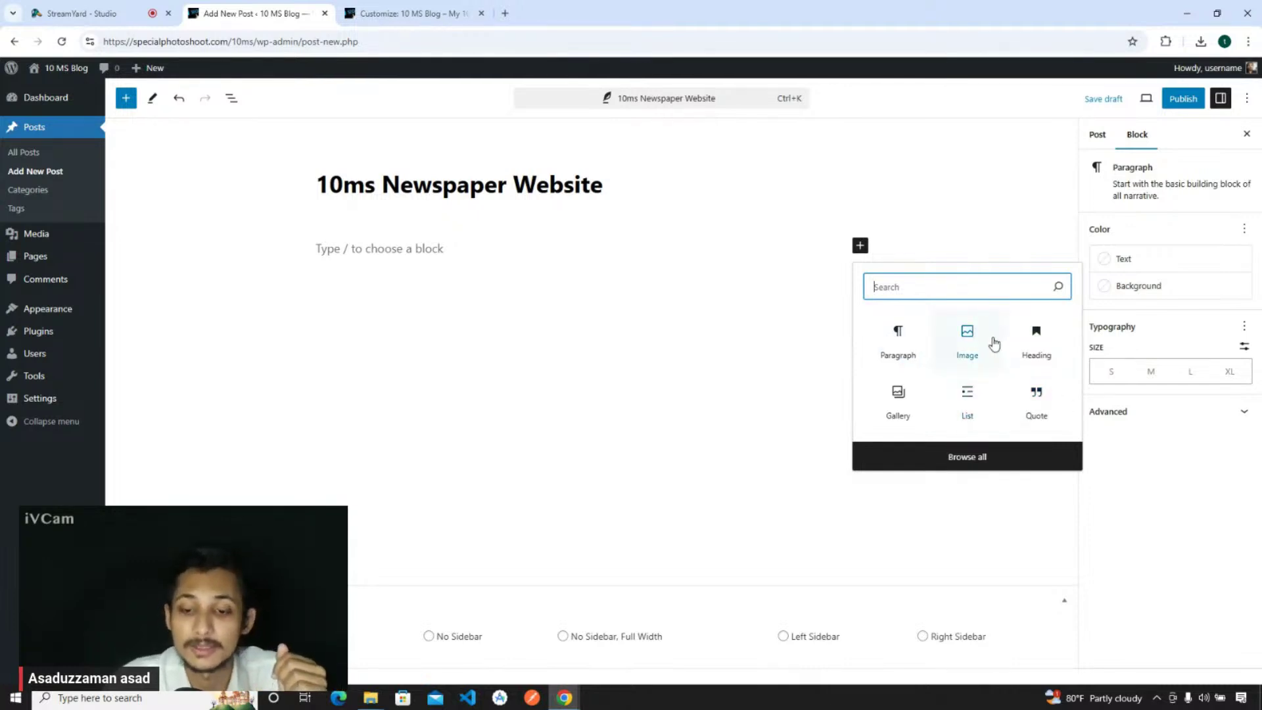
{"action": "left_click", "coordinate": [970, 464]}
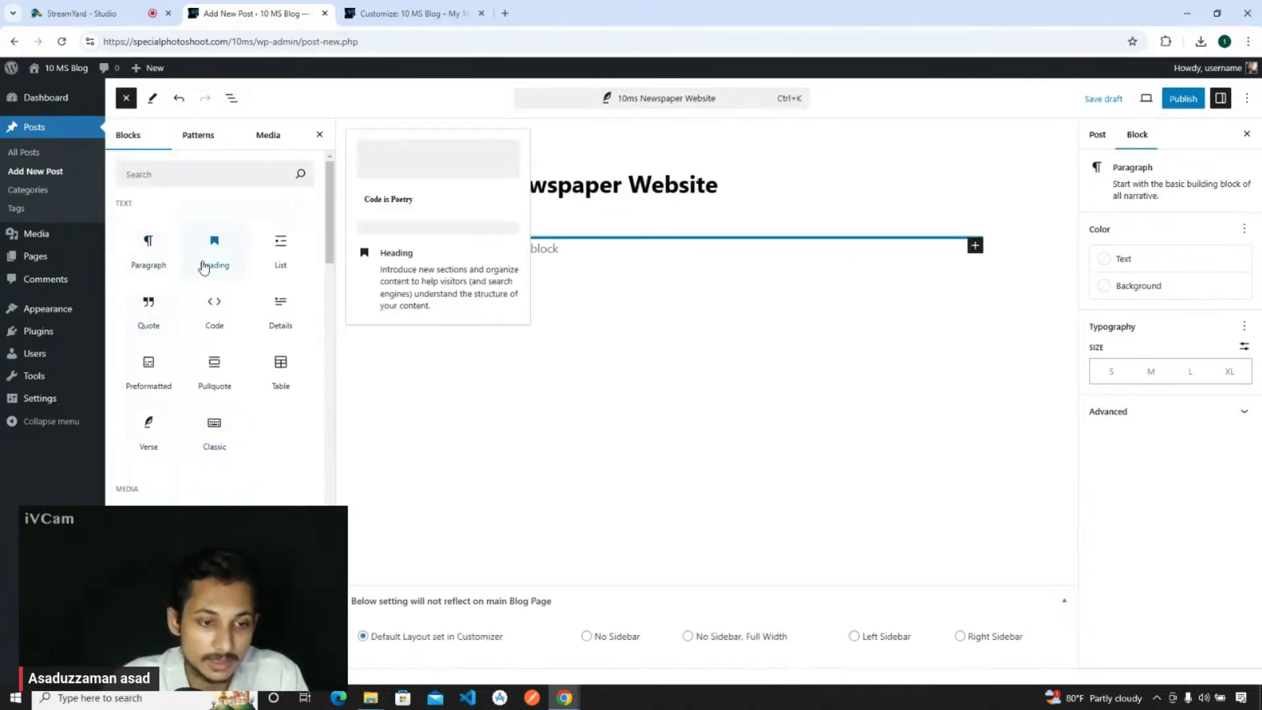
{"action": "left_click_drag", "start_coordinate": [149, 523], "coordinate": [519, 299]}
- Insert the woman-with-camera photo tech-1.jpg from the Media Library into the image block
{"action": "left_click", "coordinate": [526, 316]}
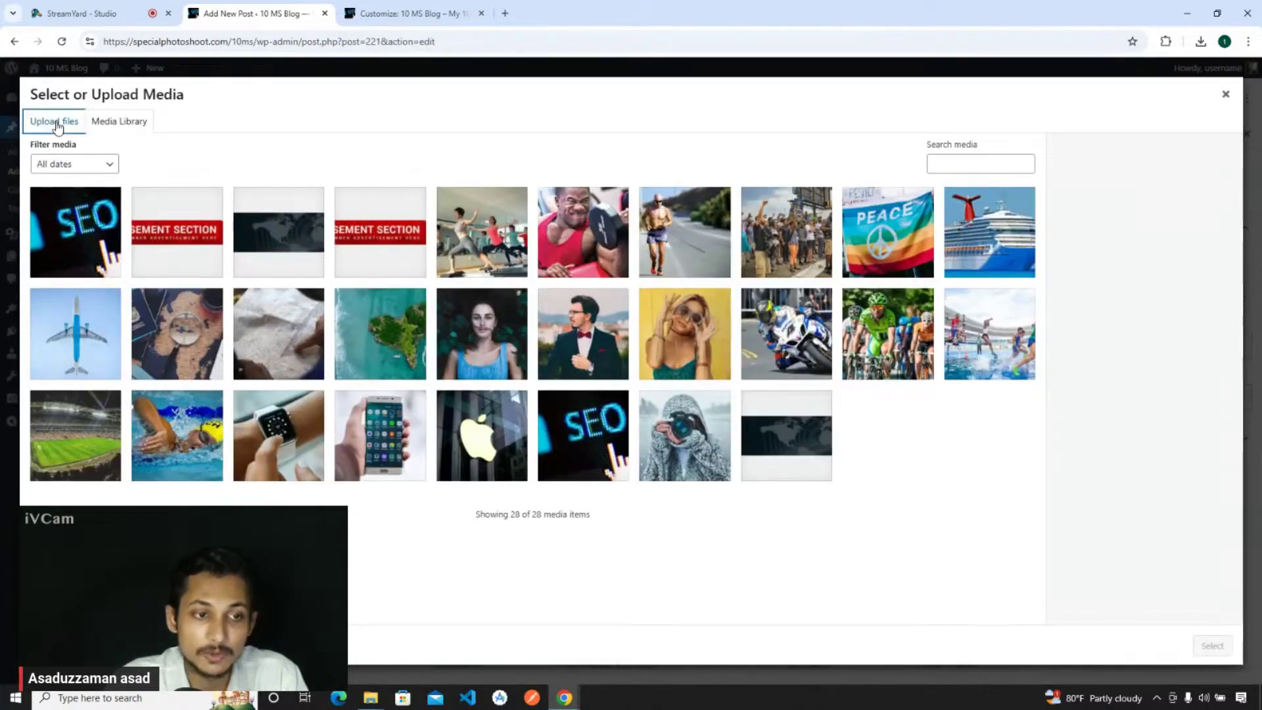
{"action": "left_click", "coordinate": [54, 124]}
{"action": "left_click", "coordinate": [101, 125]}
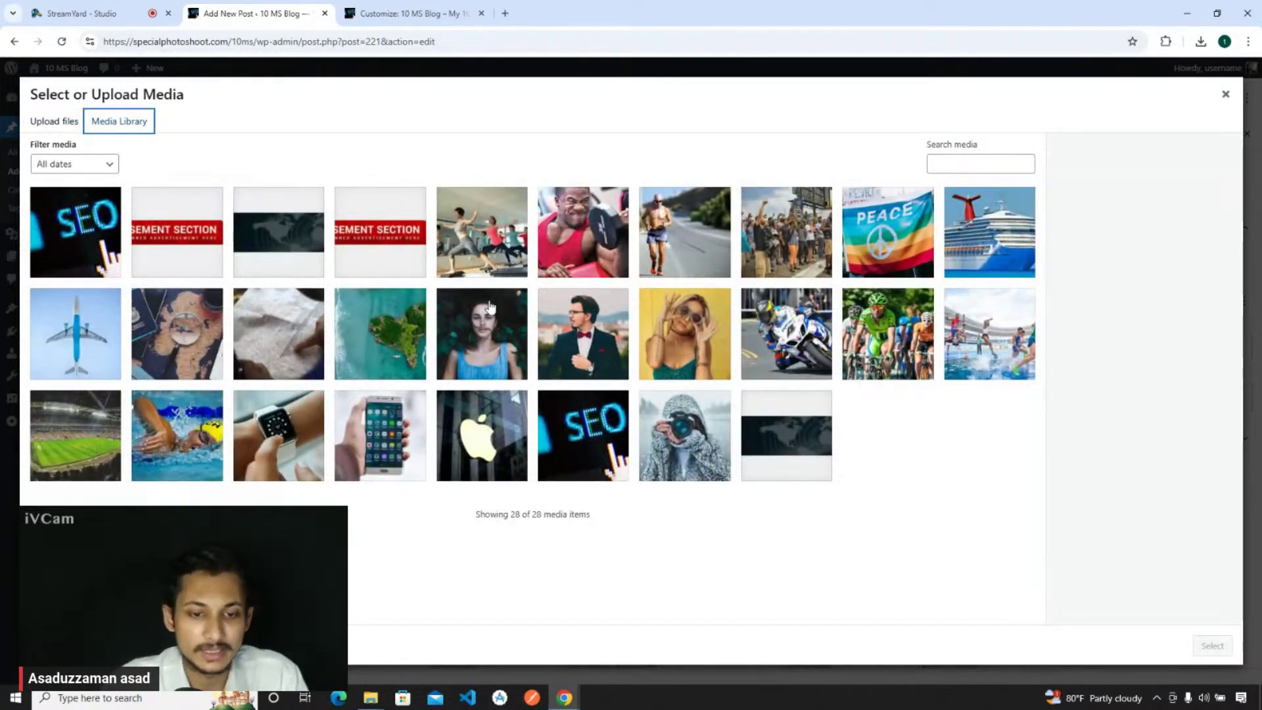
{"action": "left_click", "coordinate": [574, 338]}
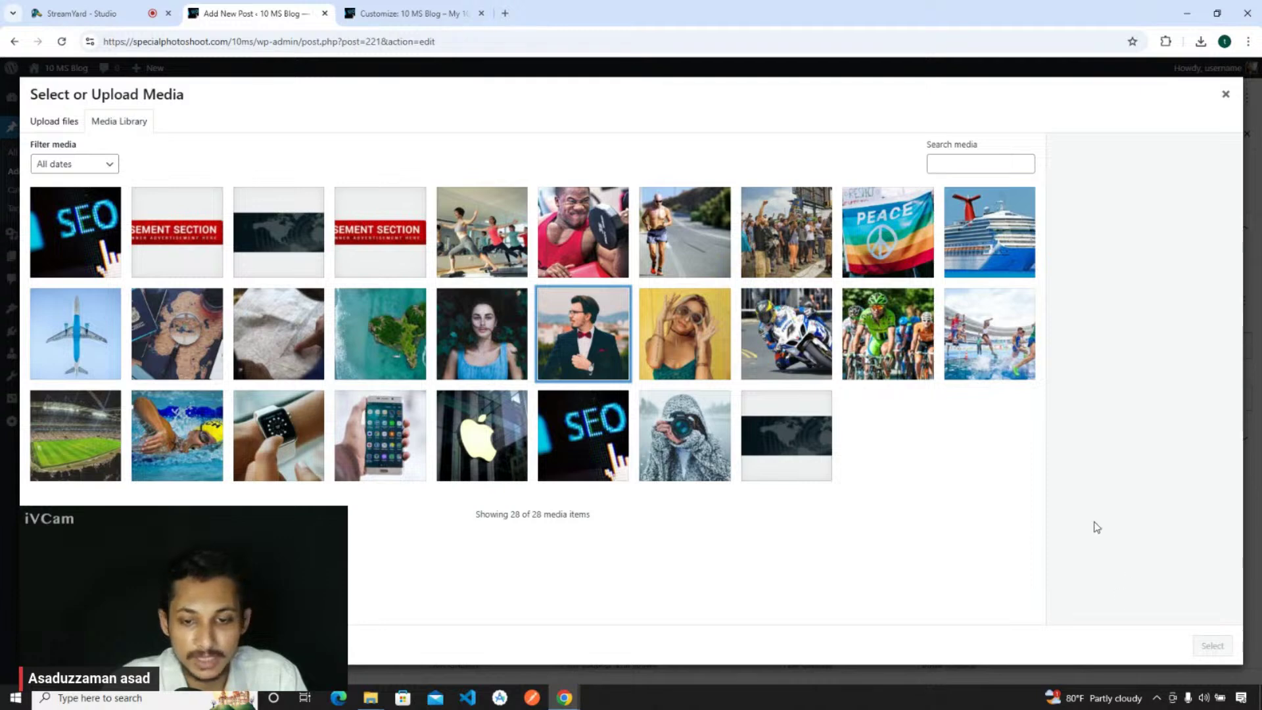
{"action": "left_click", "coordinate": [685, 435]}
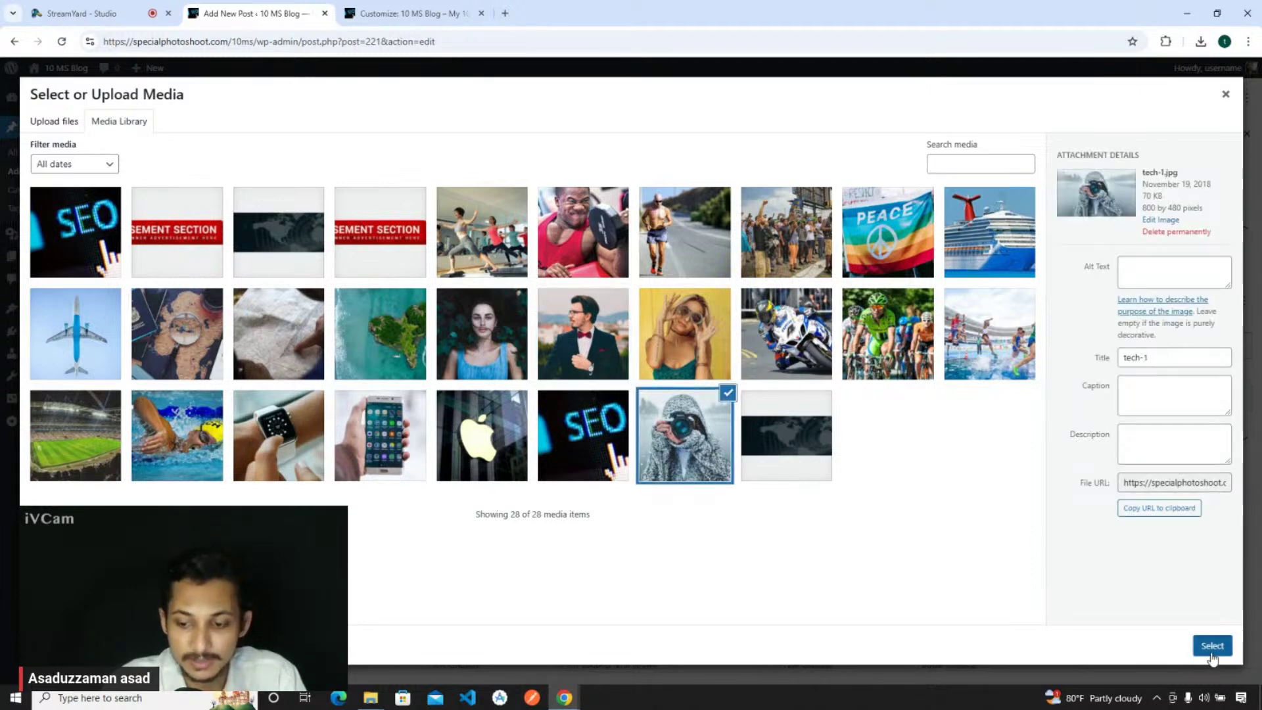
{"action": "left_click", "coordinate": [1213, 645]}
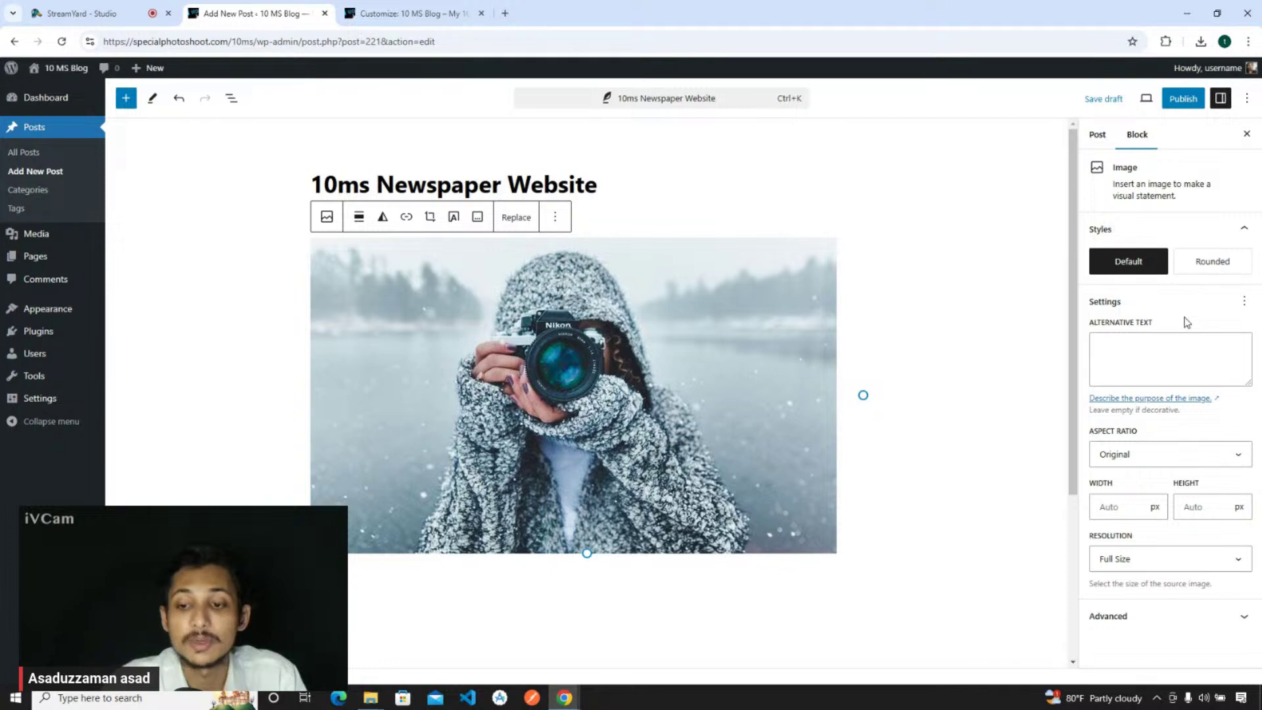
- Make tech-1.jpg the post's featured image and add an empty paragraph below the photo
{"action": "left_click", "coordinate": [1093, 143]}
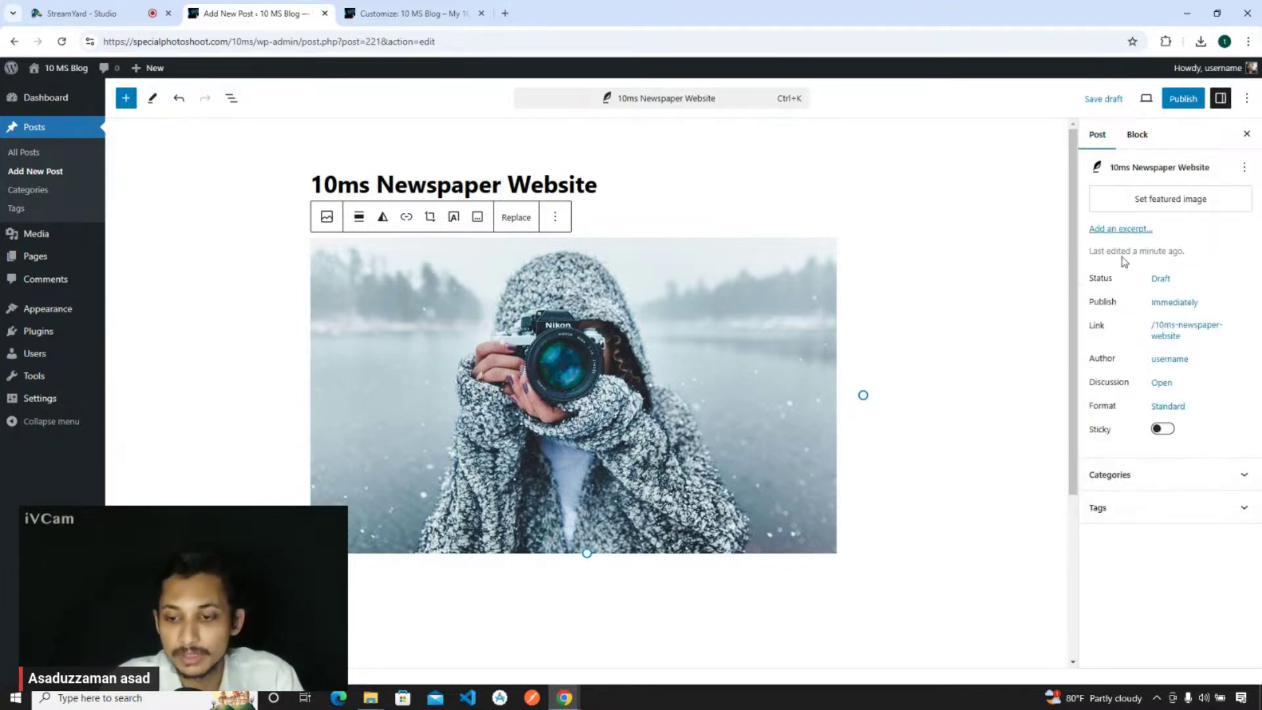
{"action": "left_click", "coordinate": [1149, 199]}
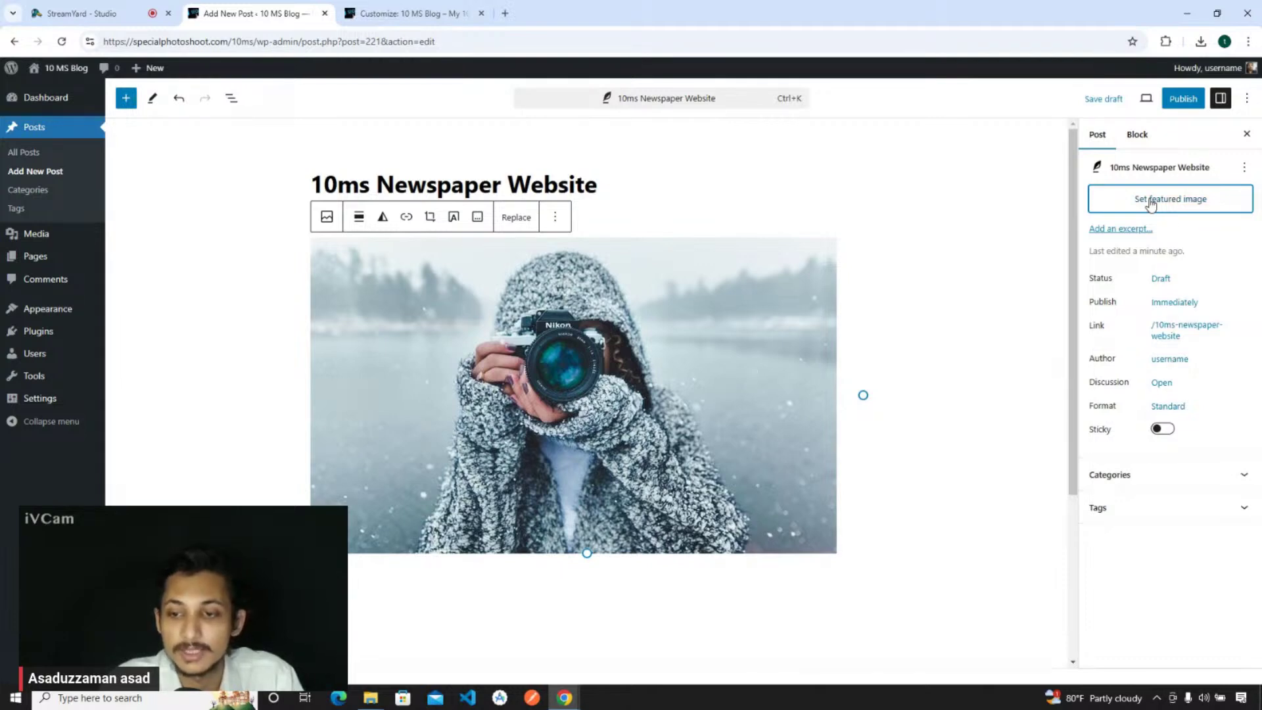
{"action": "left_click", "coordinate": [1150, 205]}
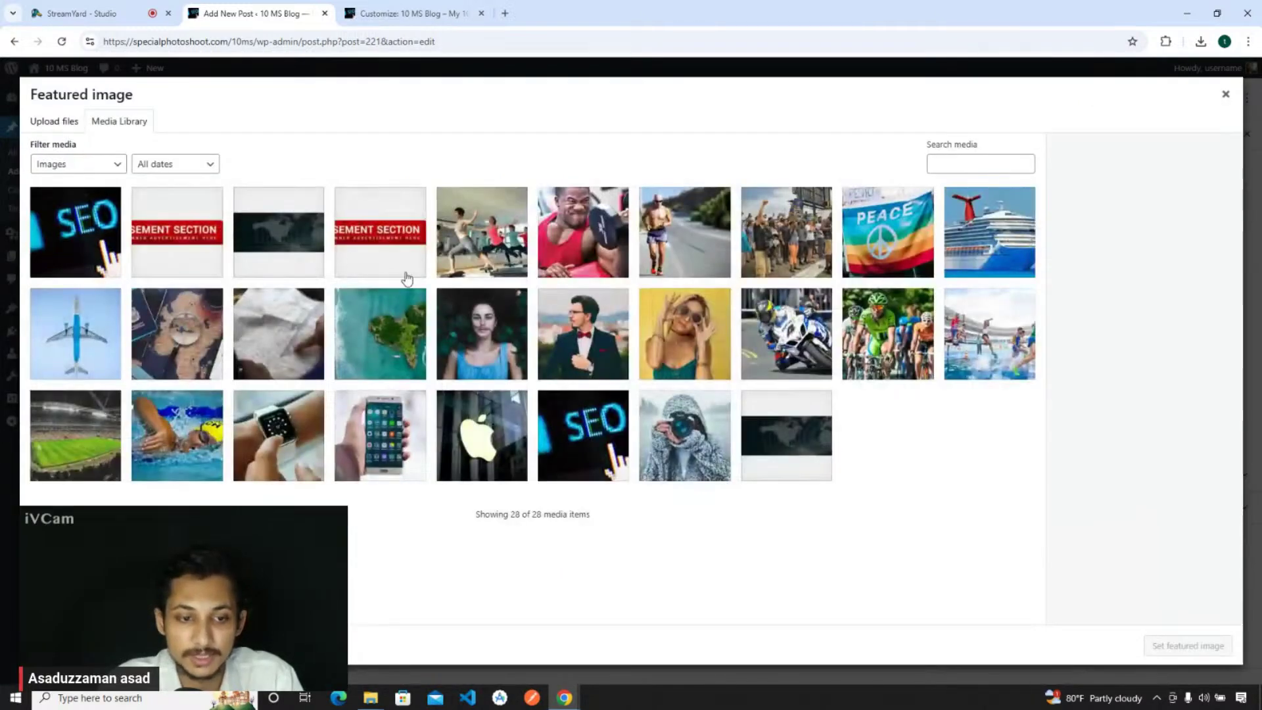
{"action": "left_click", "coordinate": [683, 434]}
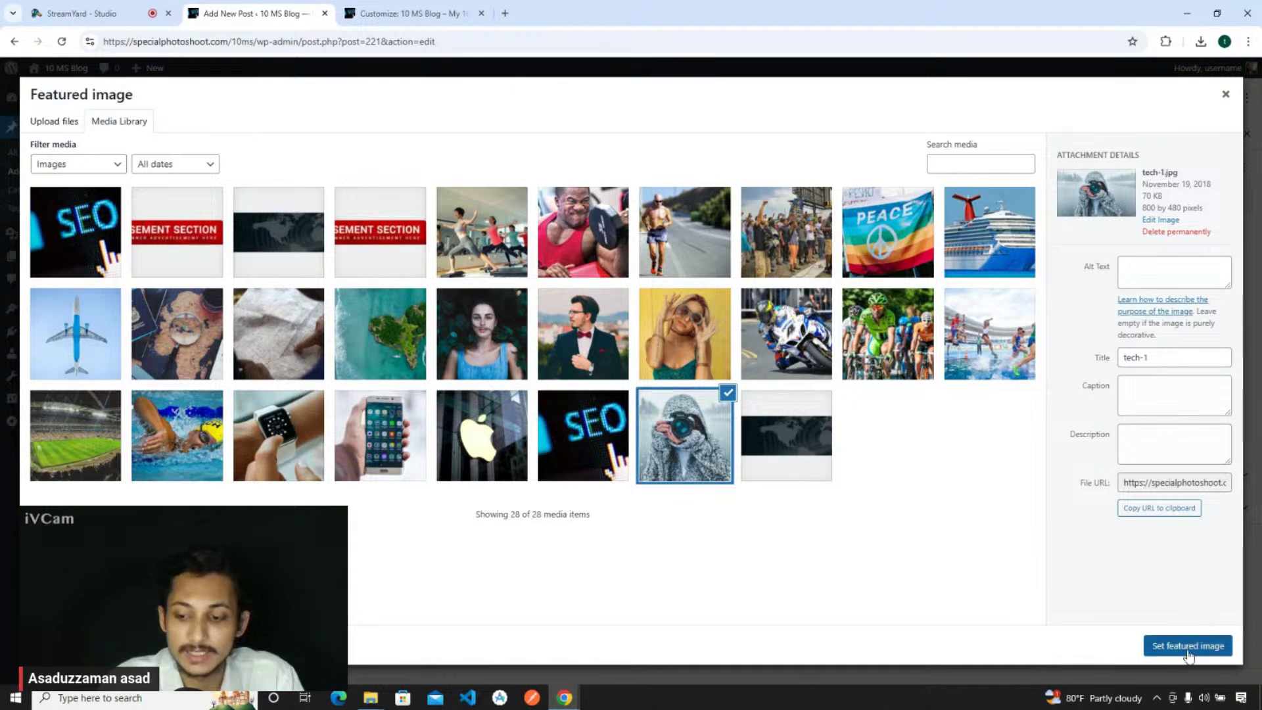
{"action": "left_click", "coordinate": [1188, 646]}
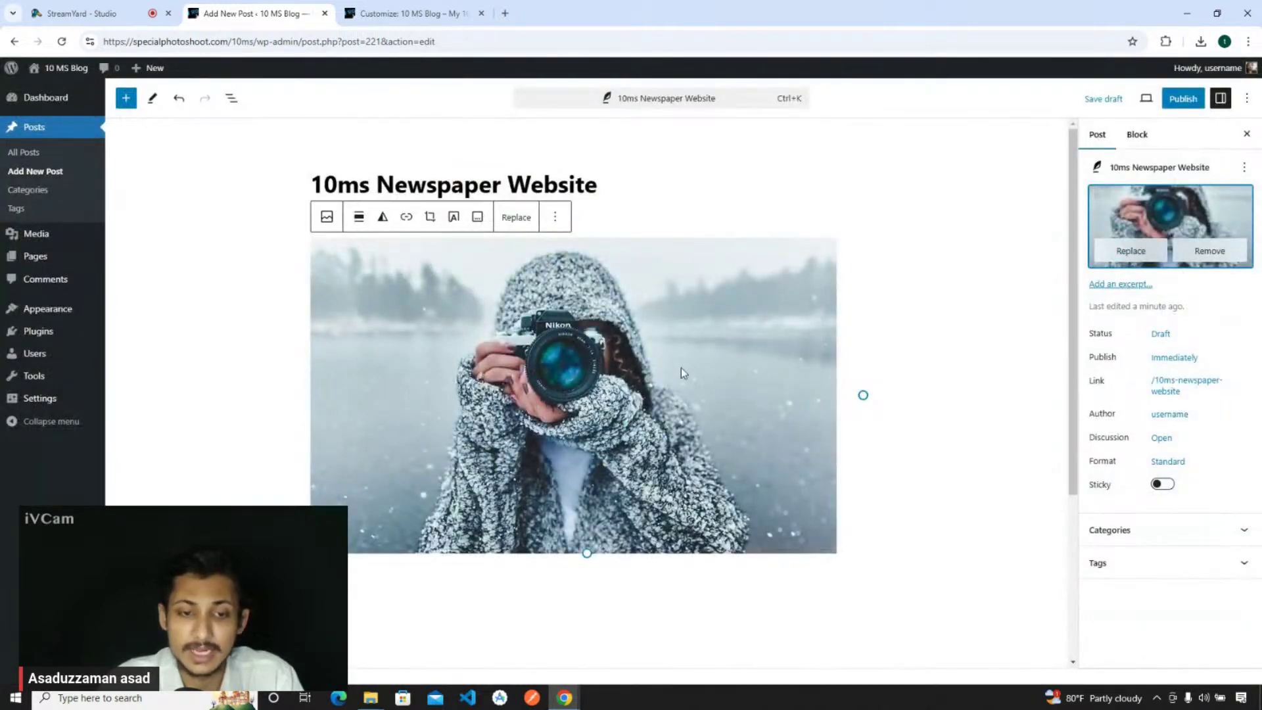
{"action": "scroll", "coordinate": [604, 453], "scroll_direction": "down", "scroll_amount": 3}
{"action": "left_click", "coordinate": [539, 392]}
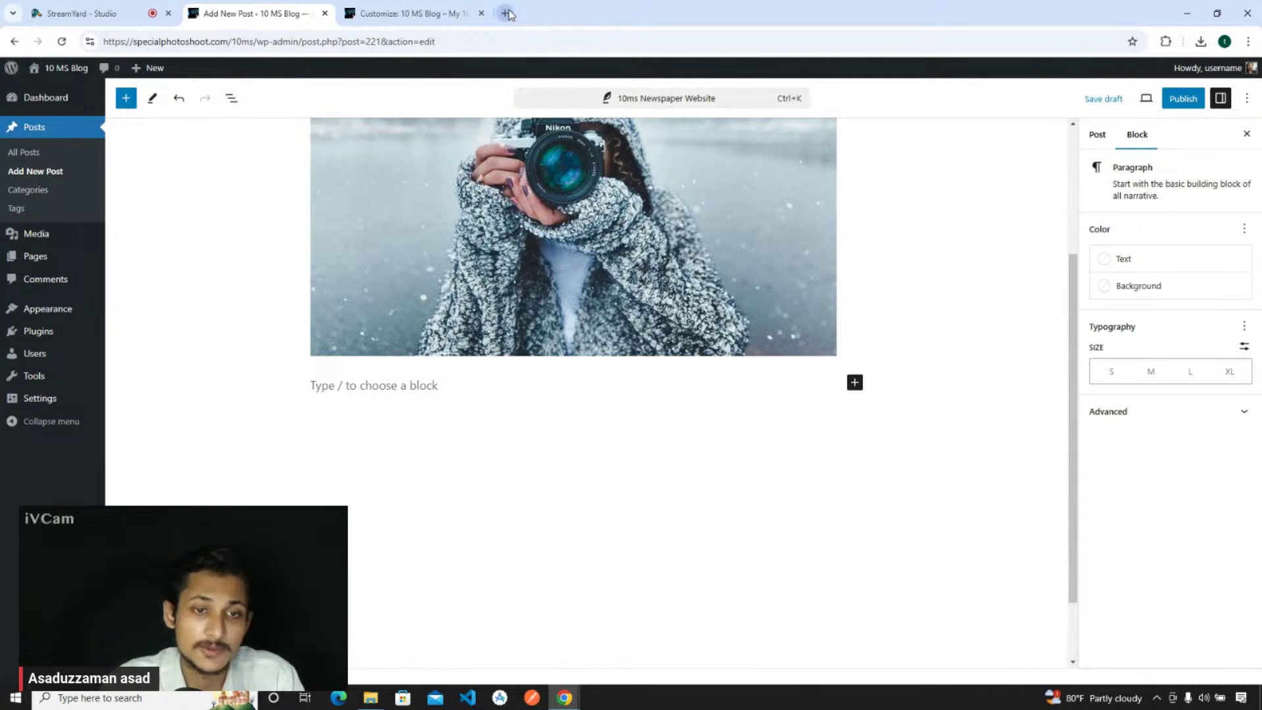
- Search Google for lorem ipsum in a new tab and open the lipsum.com facts page
{"action": "left_click", "coordinate": [516, 13]}
{"action": "type", "text": "lorem"}
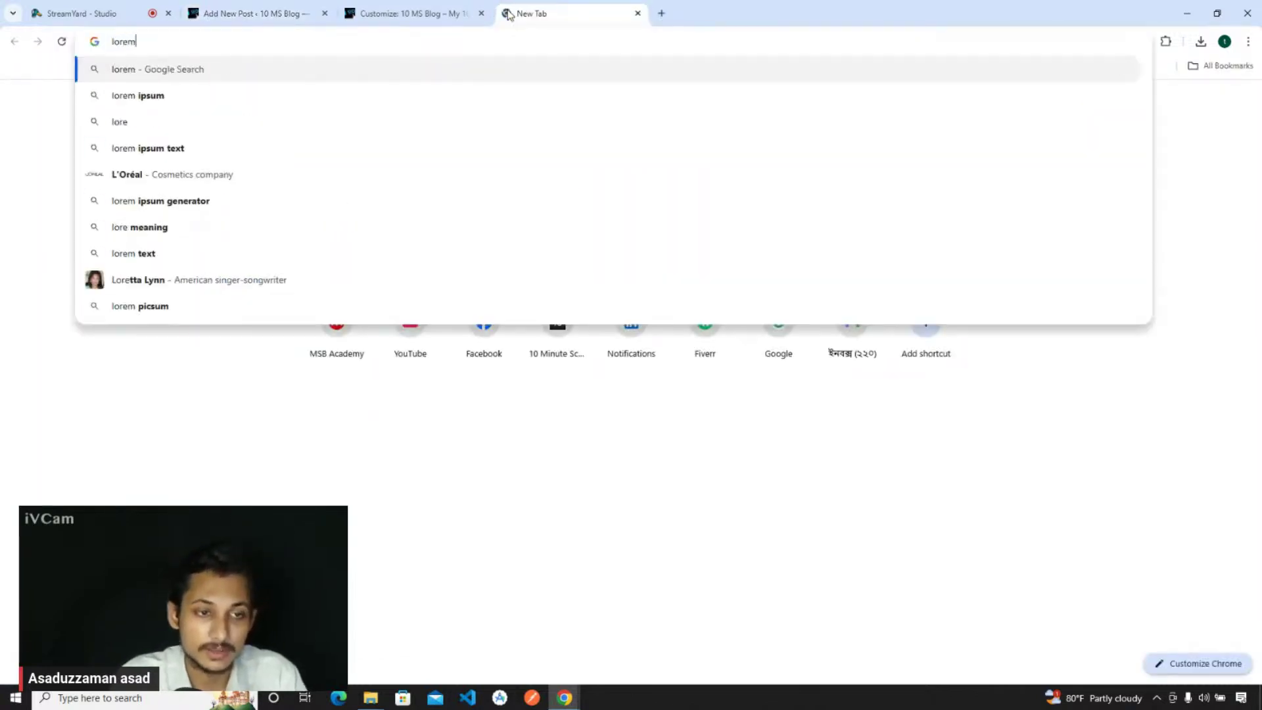
{"action": "type", "text": " ipusm"}
{"action": "key", "text": "Return"}
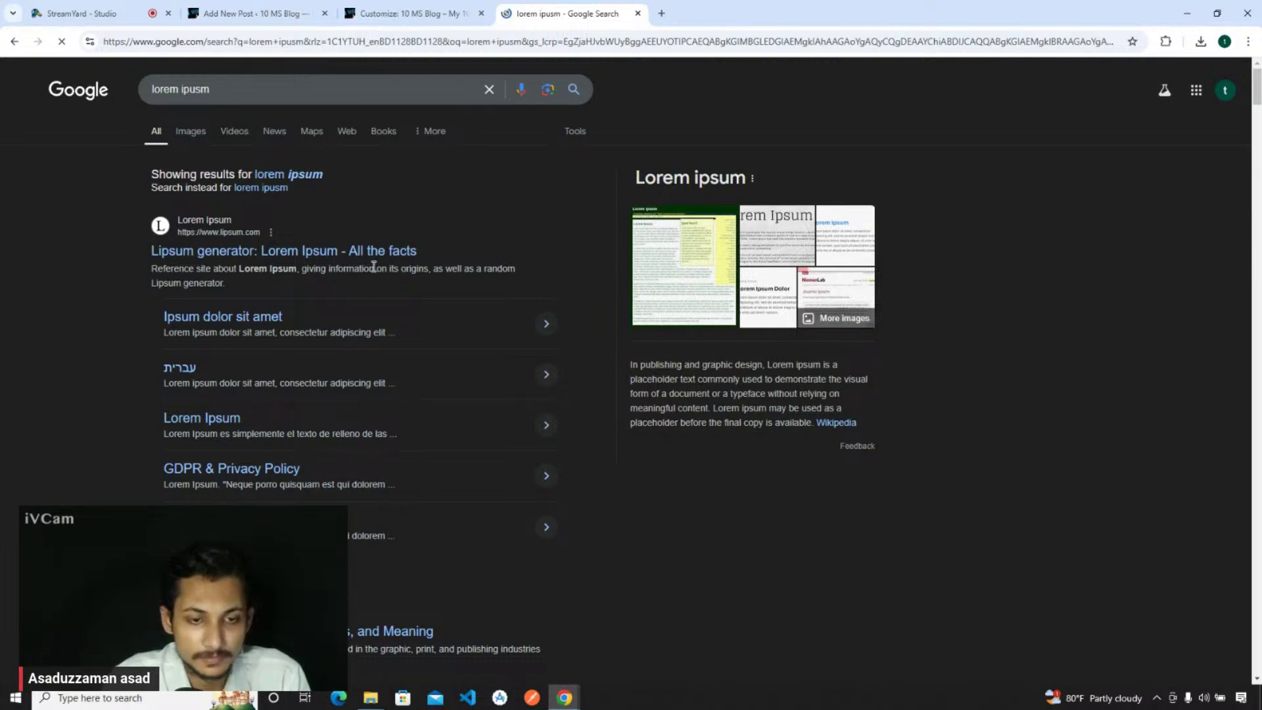
{"action": "left_click", "coordinate": [383, 220]}
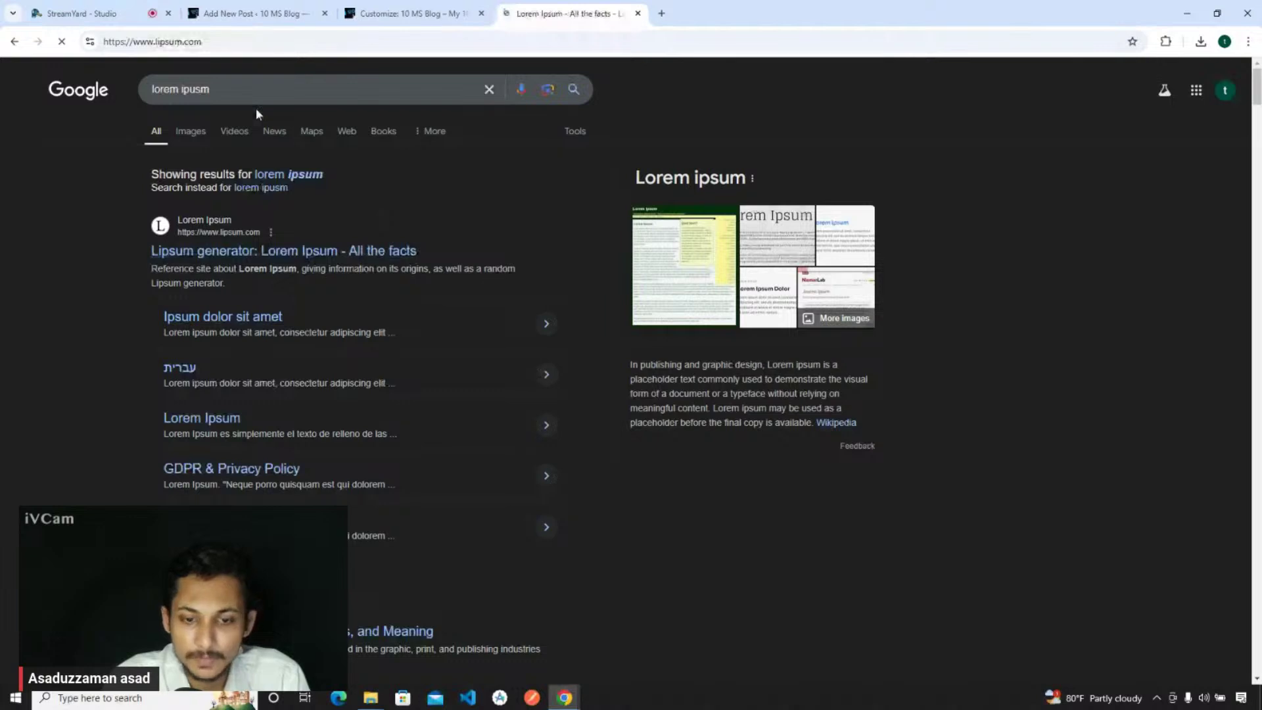
- Paste two Lorem Ipsum paragraphs into the post body
{"action": "key", "text": "ctrl+2"}
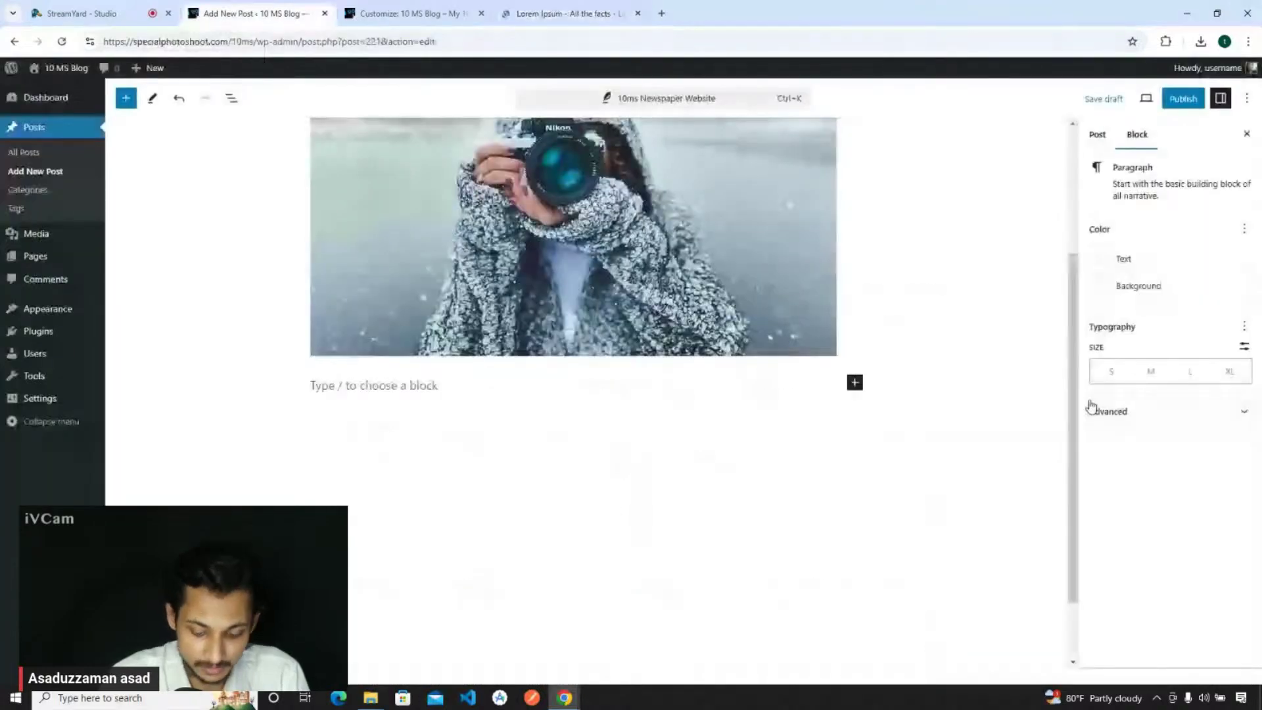
{"action": "type", "text": "Lorem Ipsum is simply dummy text of the printing and typesetting industry. Lorem Ipsum has been the industry's standard dummy text ever since the 1500s, when an unknown printer took a galley of type and scrambled it to make a type specimen book. It has survived not only five centuries, but also the leap into electronic typesetting, remaining essentially unchanged. It was popularised in the 1960s with the release of Letraset sheets containing Lorem Ipsum passages, and more recently with desktop publishing software like Aldus PageMaker including versions of Lorem Ipsum."}
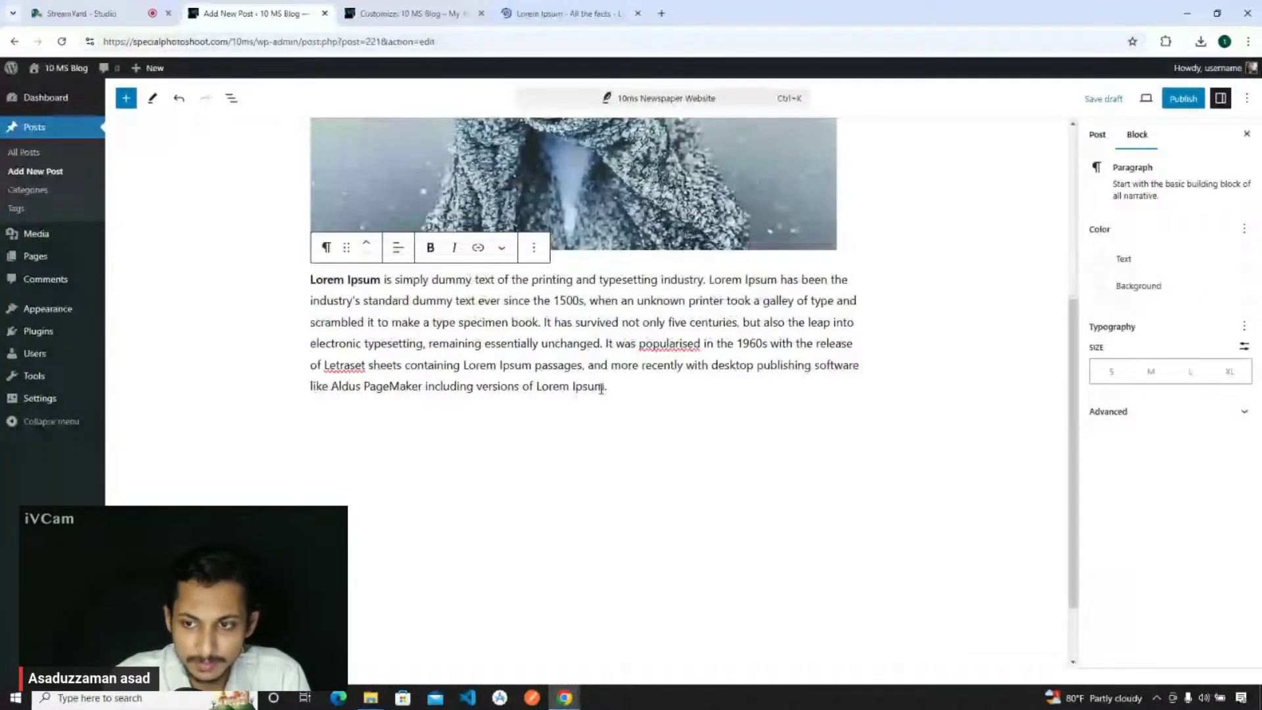
{"action": "key", "text": "Return"}
{"action": "type", "text": "Lorem Ipsum is simply dummy text of the printing and typesetting industry. Lorem Ipsum has been the industry's standard dummy text ever since the 1500s, when an unknown printer took a galley of type and scrambled it to make a type specimen book. It has survived not only five centuries, but also the leap into electronic typesetting, remaining essentially unchanged. It was popularised in the 1960s with the release of Letraset sheets containing Lorem Ipsum passages, and more recently with desktop publishing software like Aldus PageMaker including versions of Lorem Ipsum."}
- Publish the '10ms Newspaper Website' post
{"action": "left_click", "coordinate": [1183, 99]}
{"action": "left_click", "coordinate": [1125, 98]}
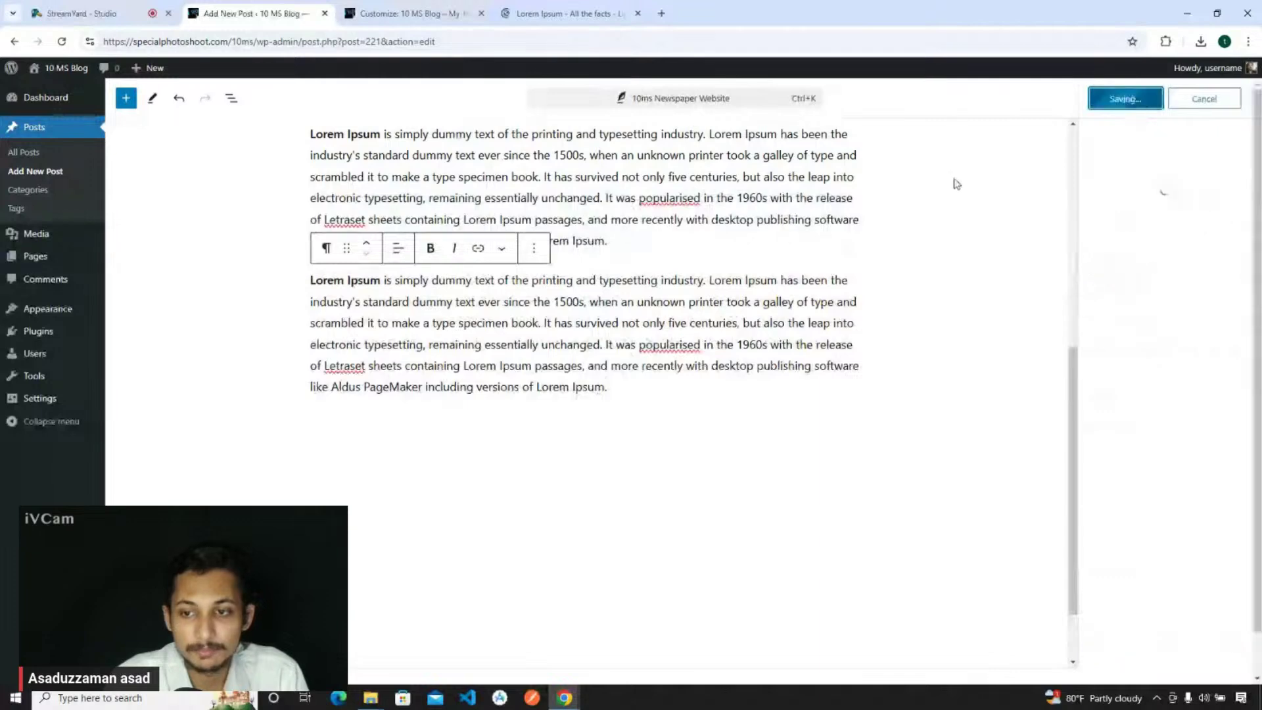
{"action": "scroll", "coordinate": [714, 411], "scroll_direction": "up", "scroll_amount": 5}
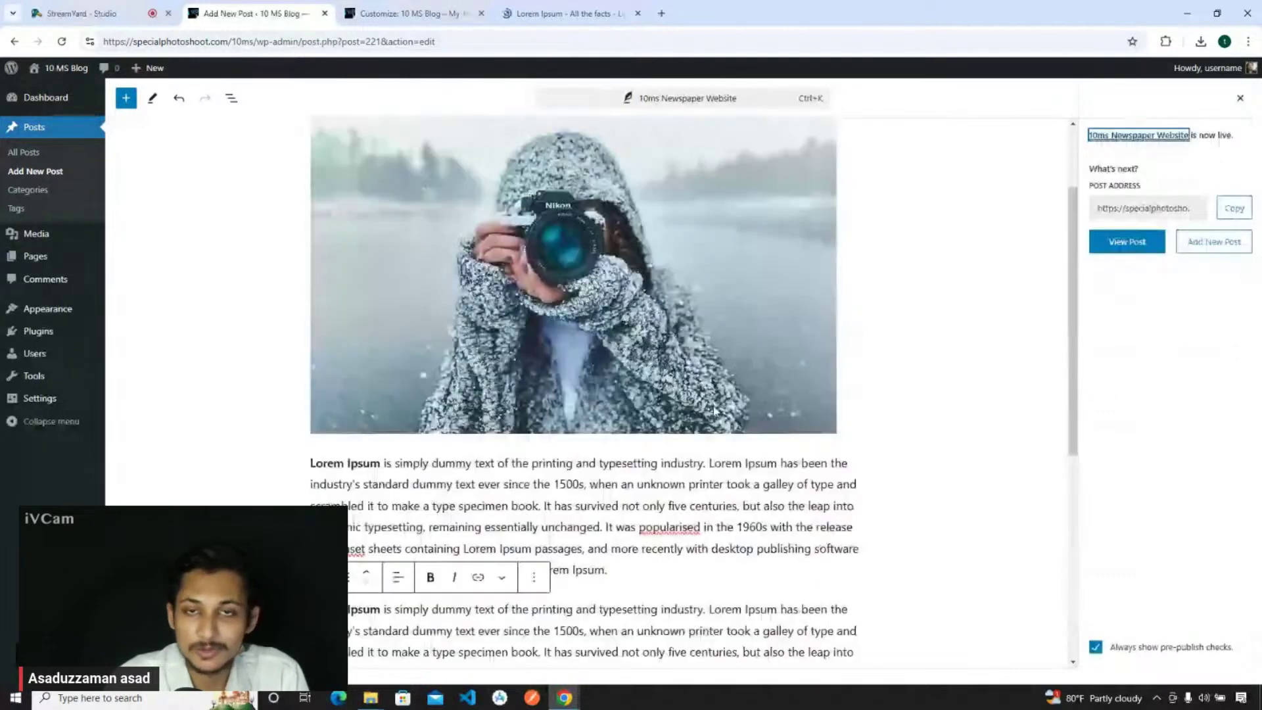
{"action": "key", "text": "ctrl+Tab"}
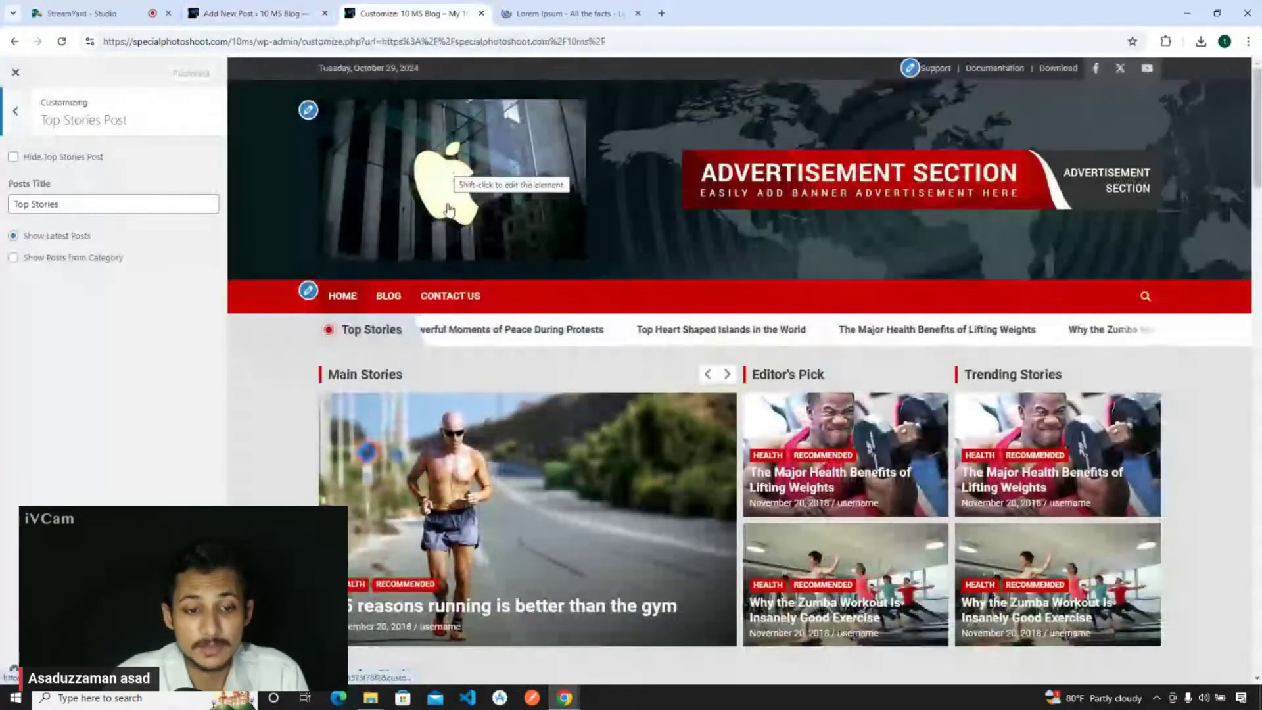
- Reload the Customizer preview and scroll through the homepage
{"action": "key", "text": "F5"}
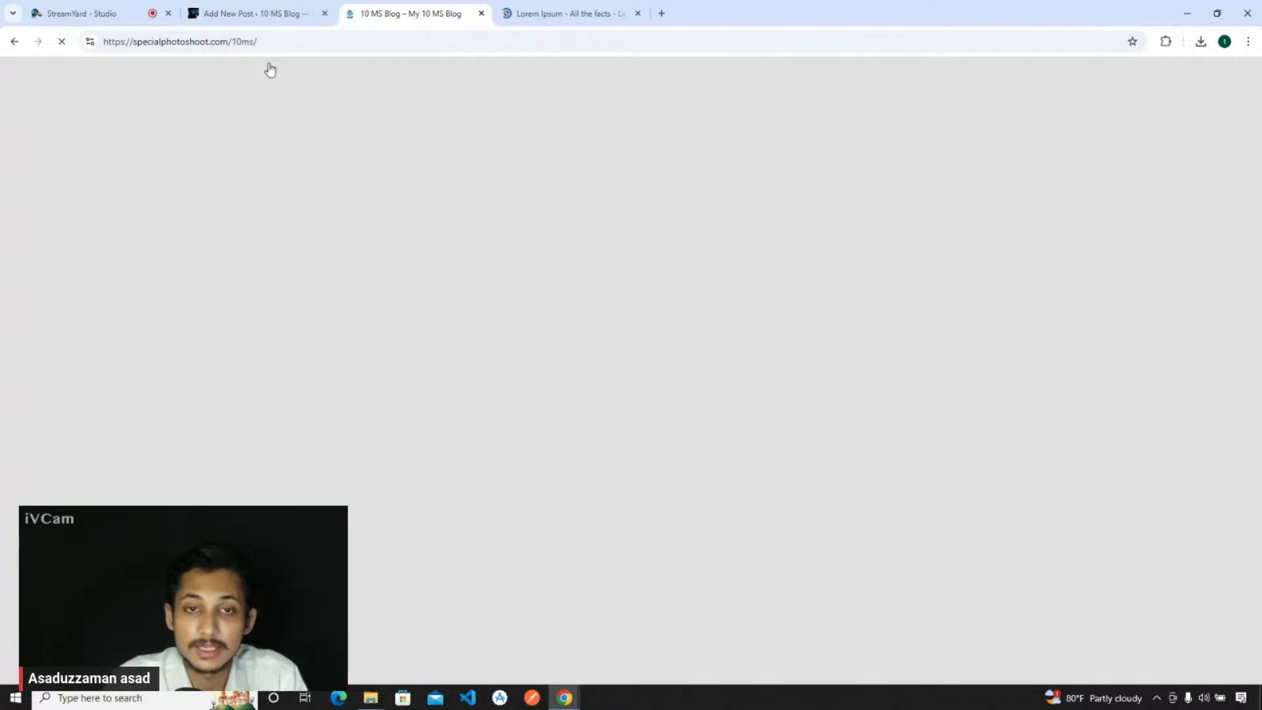
{"action": "scroll", "coordinate": [327, 254], "scroll_direction": "down", "scroll_amount": 2}
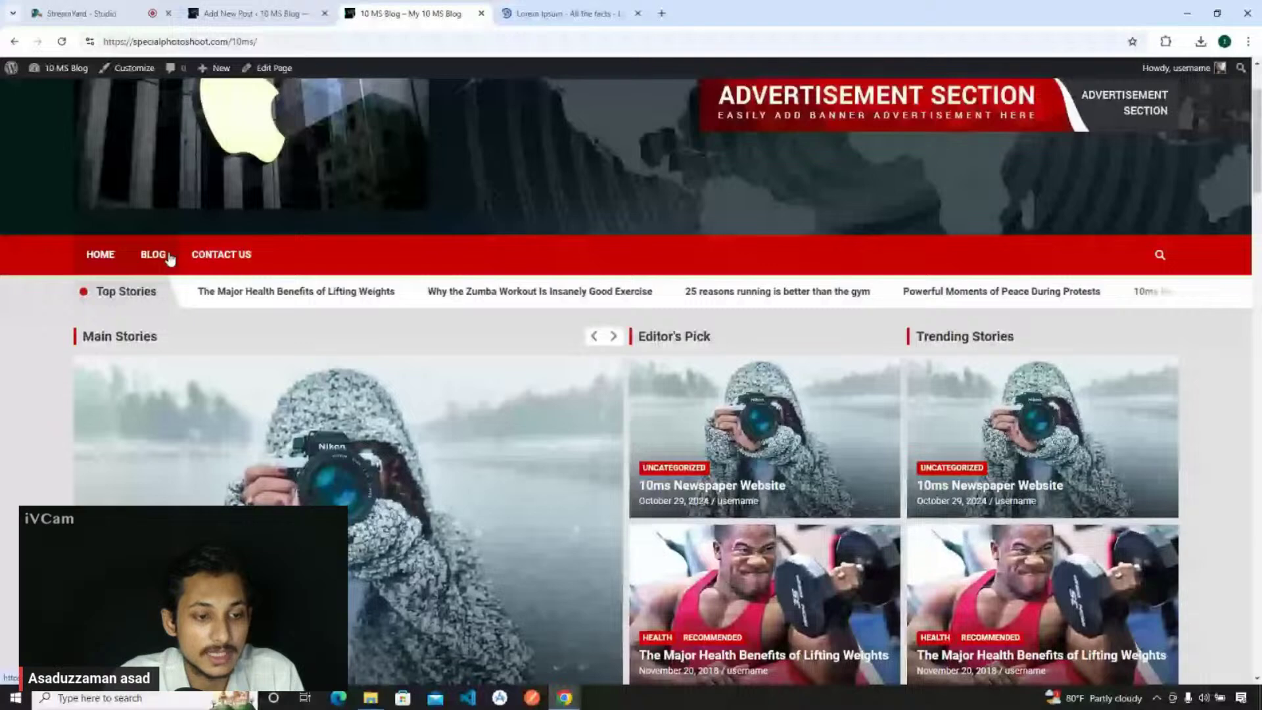
{"action": "scroll", "coordinate": [240, 307], "scroll_direction": "down", "scroll_amount": 3}
- Review the published post in a new tab, close it, and switch to the homepage tab
{"action": "key", "text": "ctrl+shift+Tab"}
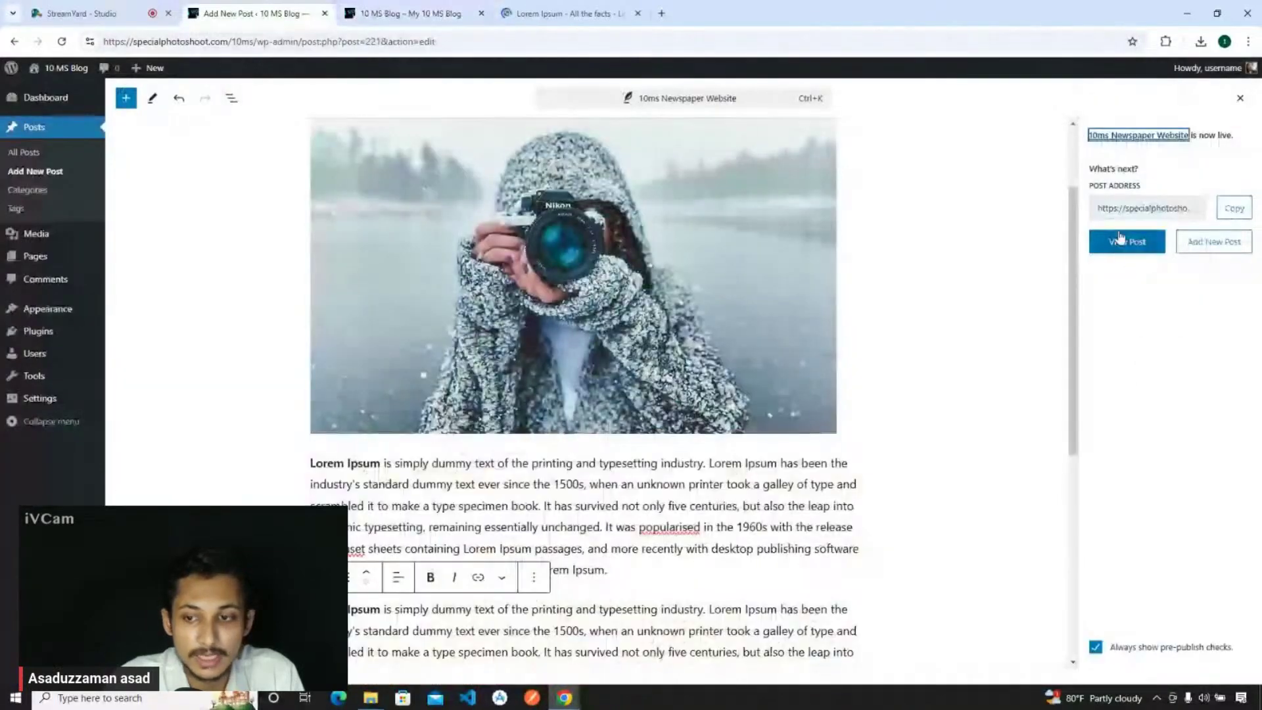
{"action": "right_click", "coordinate": [1126, 241]}
{"action": "left_click", "coordinate": [1151, 249]}
{"action": "left_click", "coordinate": [410, 13]}
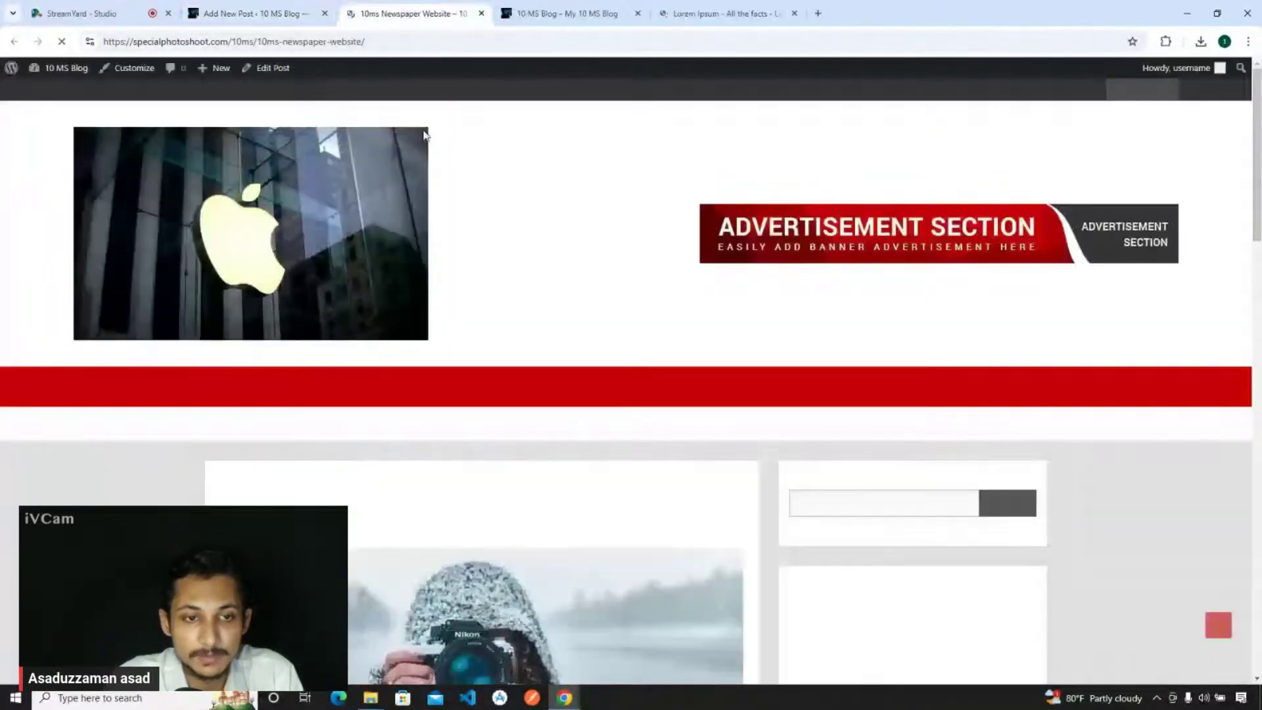
{"action": "scroll", "coordinate": [371, 347], "scroll_direction": "down", "scroll_amount": 15}
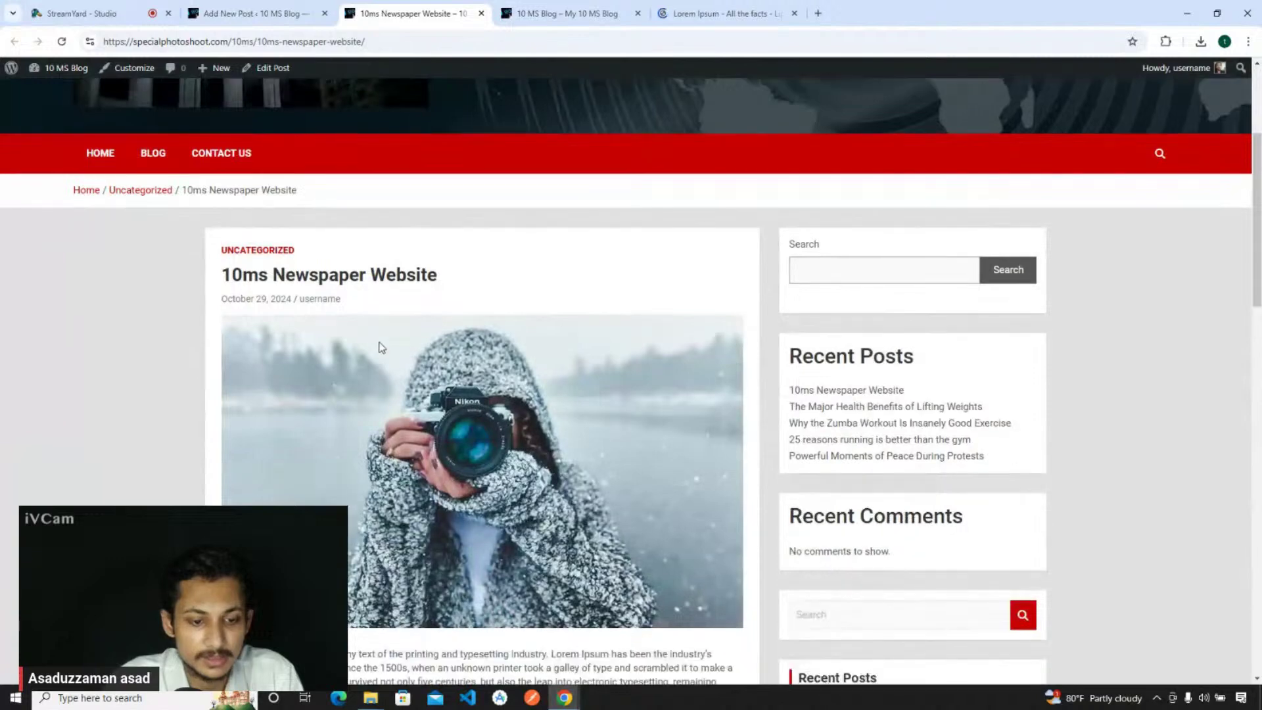
{"action": "scroll", "coordinate": [535, 433], "scroll_direction": "up", "scroll_amount": 15}
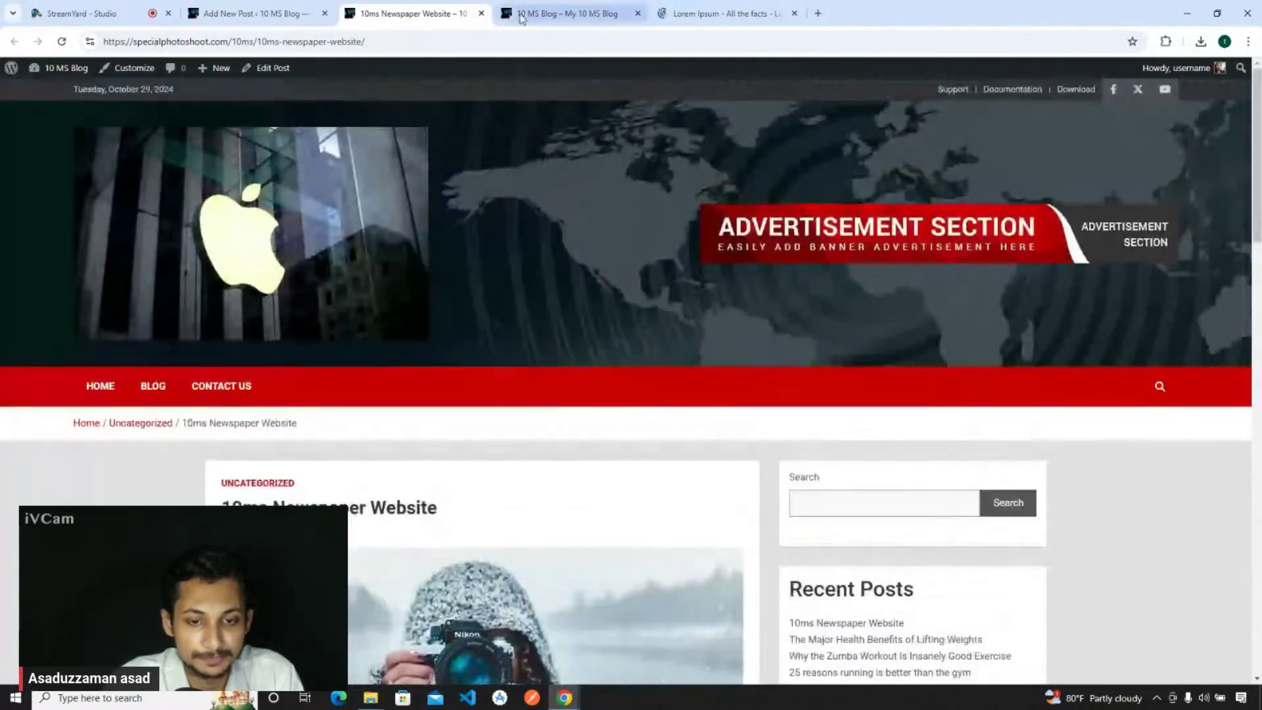
{"action": "left_click", "coordinate": [481, 13]}
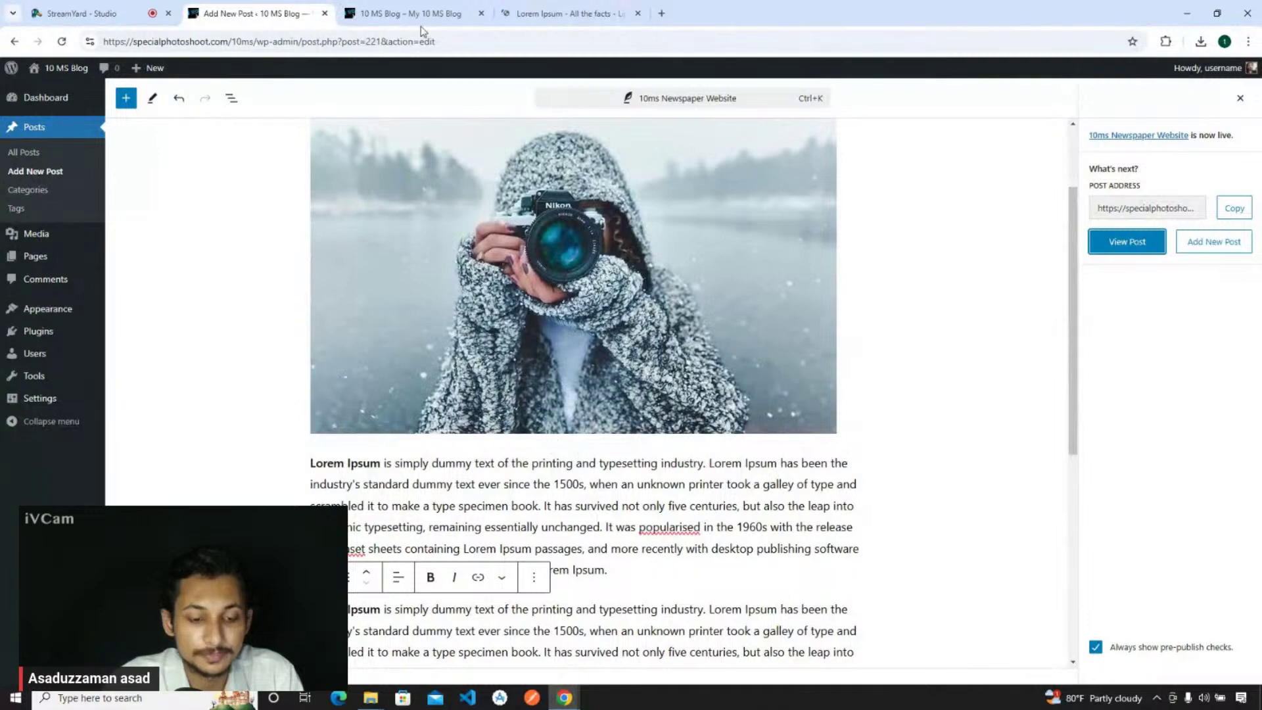
{"action": "left_click", "coordinate": [419, 14]}
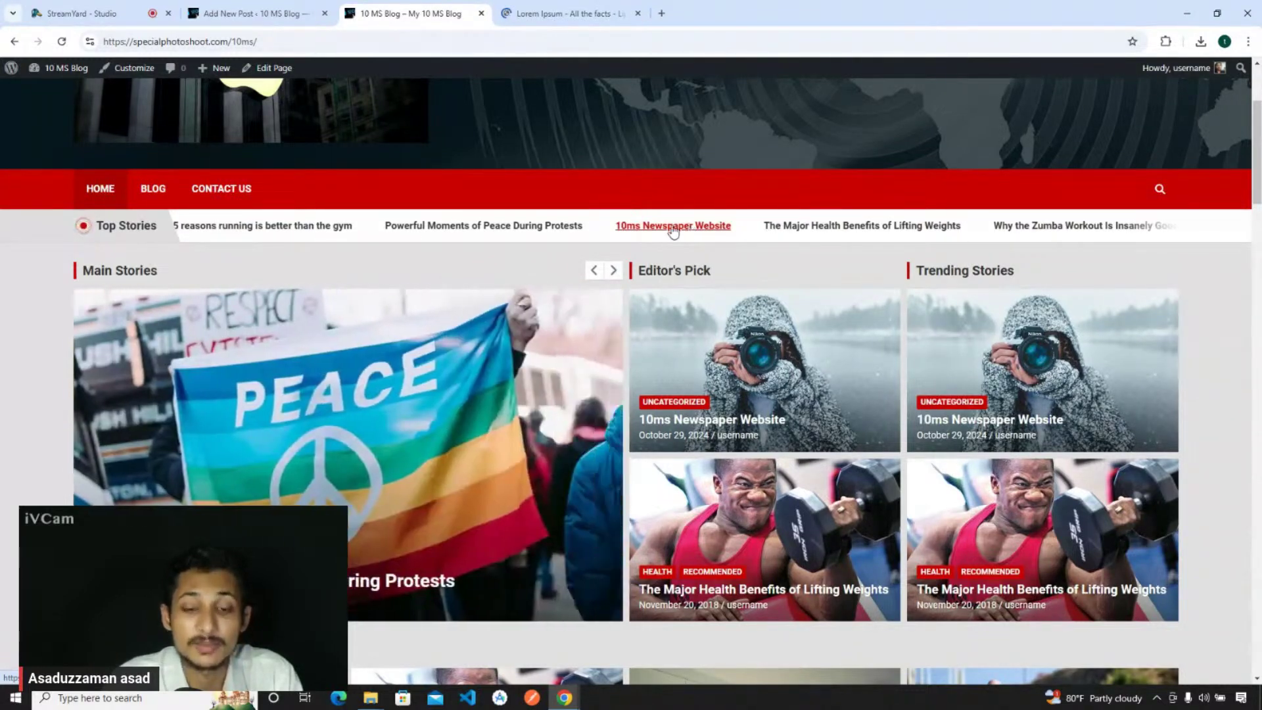
- Dismiss the post-published panel and show the Post settings sidebar
{"action": "left_click", "coordinate": [273, 8]}
{"action": "left_click", "coordinate": [1241, 99]}
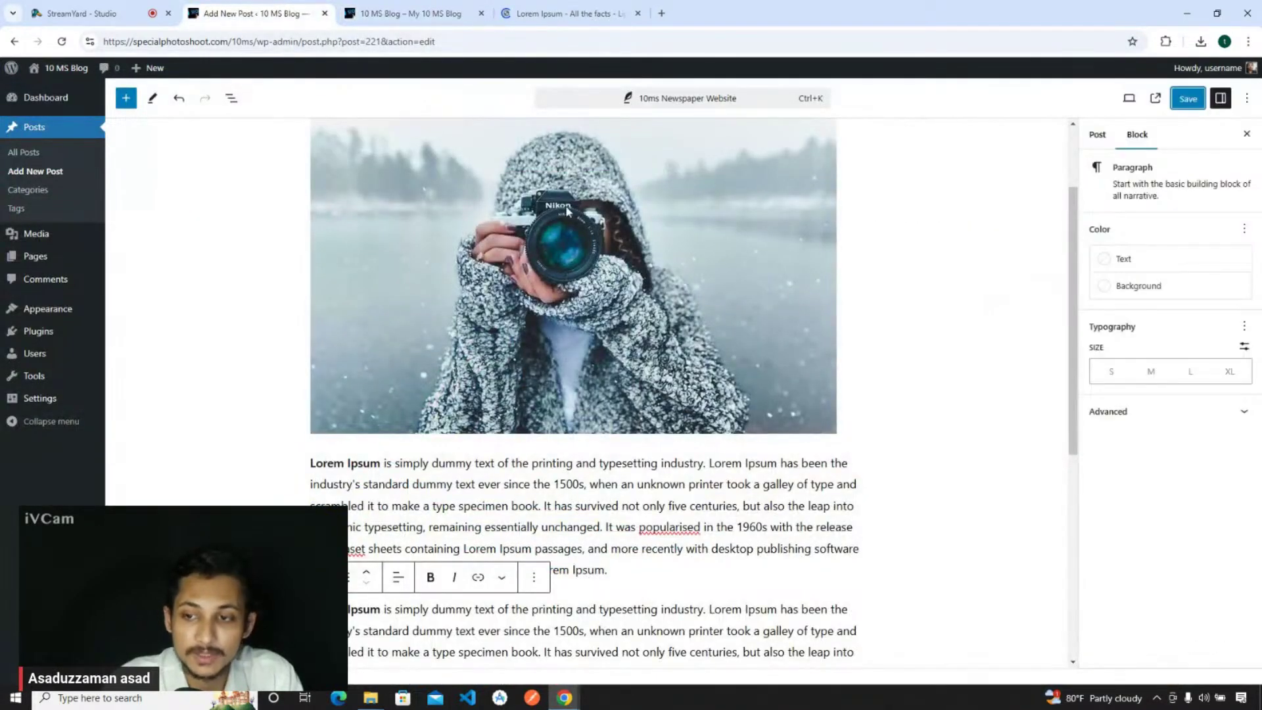
{"action": "left_click", "coordinate": [1096, 134]}
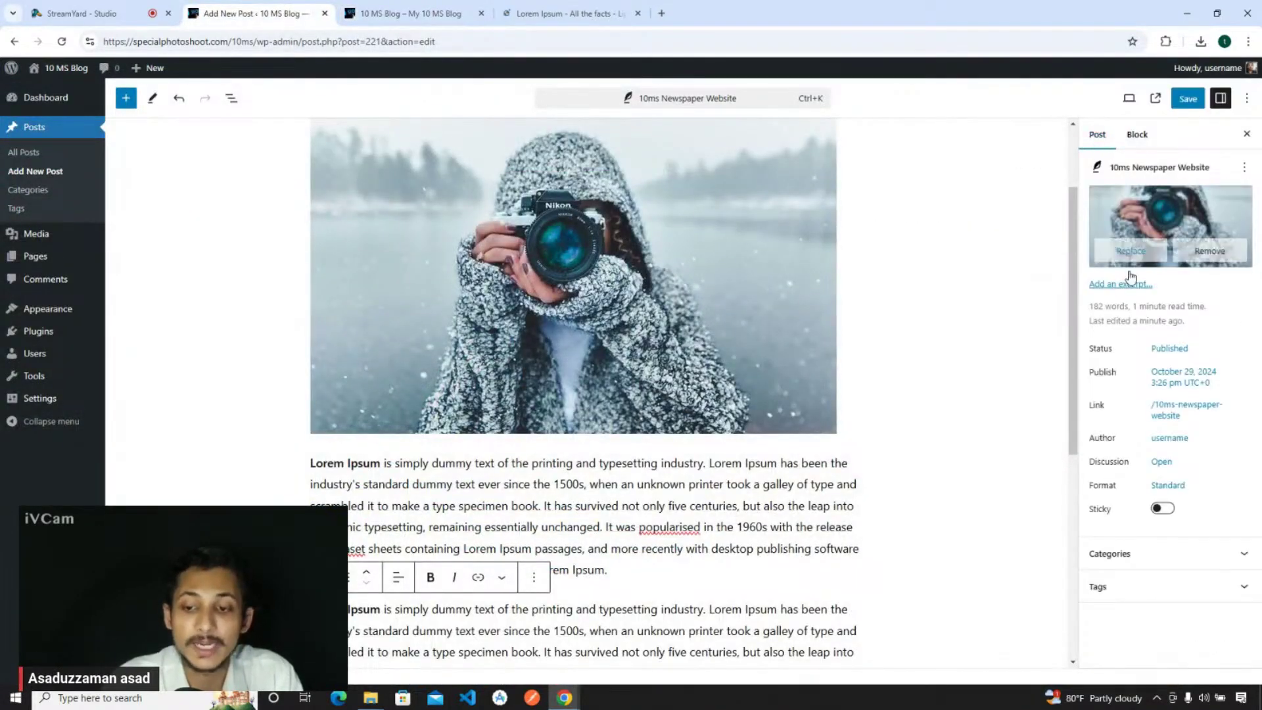
- Expand the post's Categories panel and start adding a new category
{"action": "left_click", "coordinate": [1127, 554]}
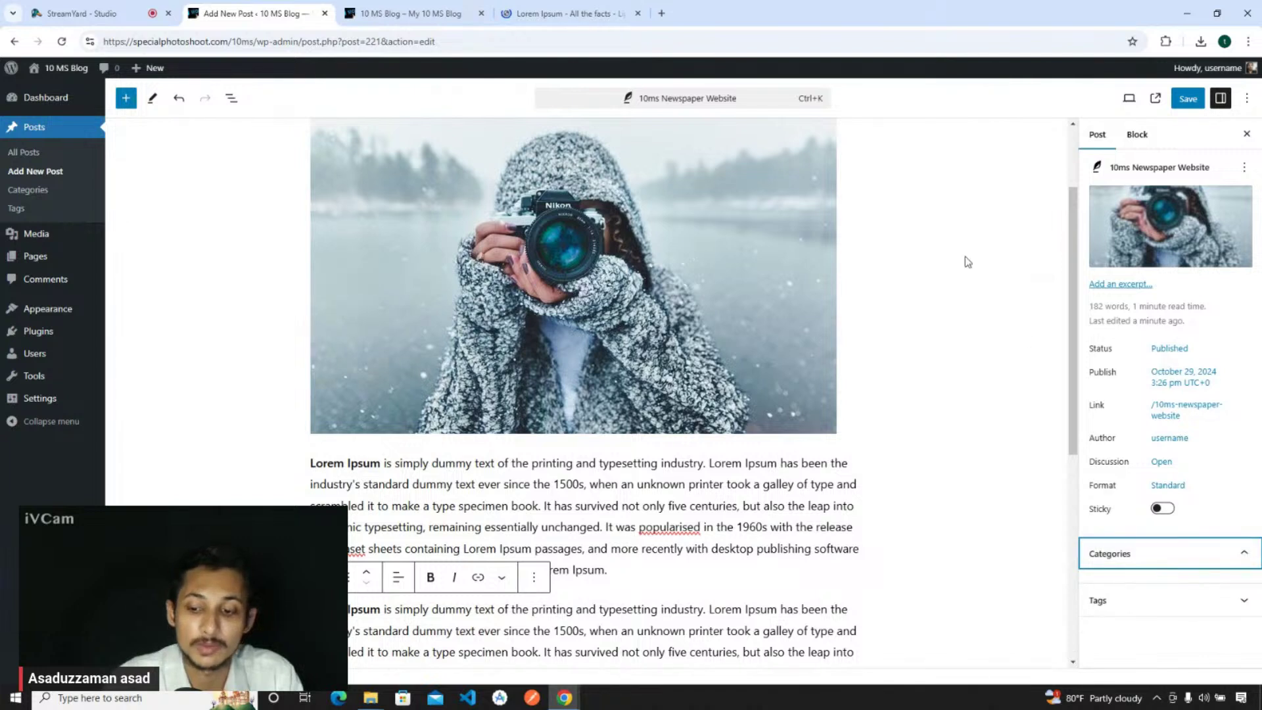
{"action": "left_click", "coordinate": [1116, 547]}
{"action": "left_click", "coordinate": [1115, 548]}
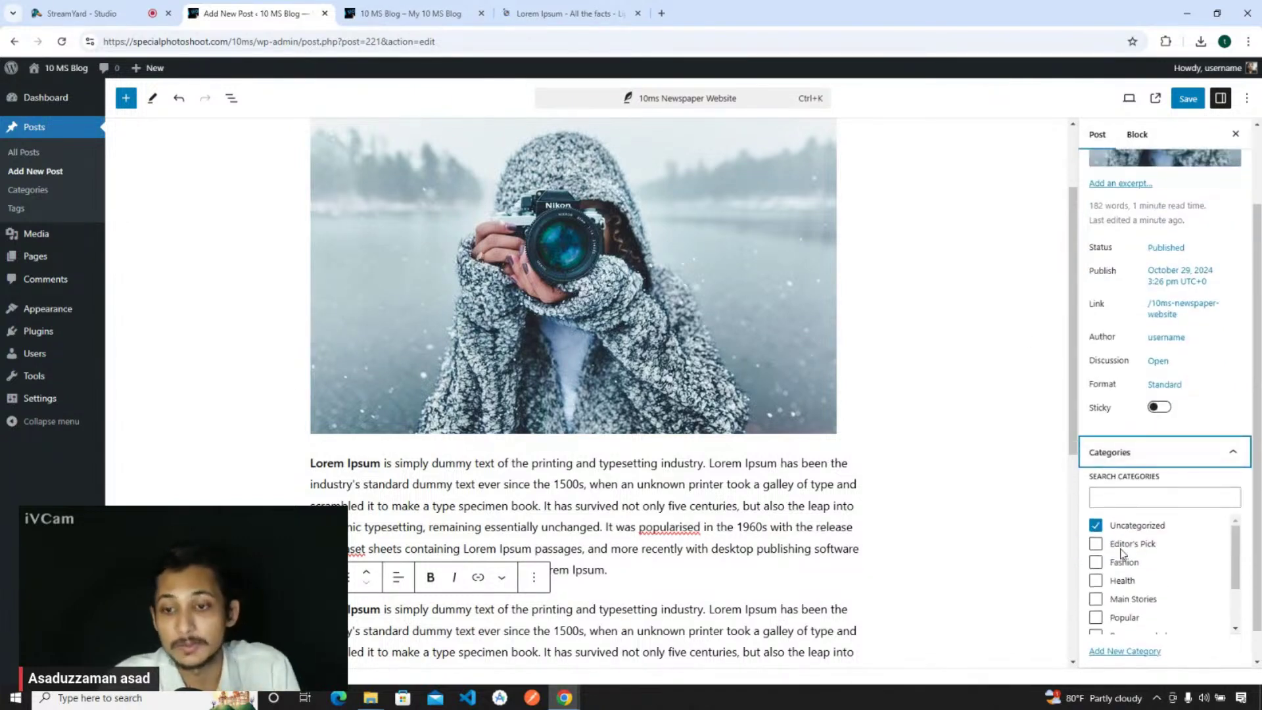
{"action": "scroll", "coordinate": [1137, 552], "scroll_direction": "down", "scroll_amount": 3}
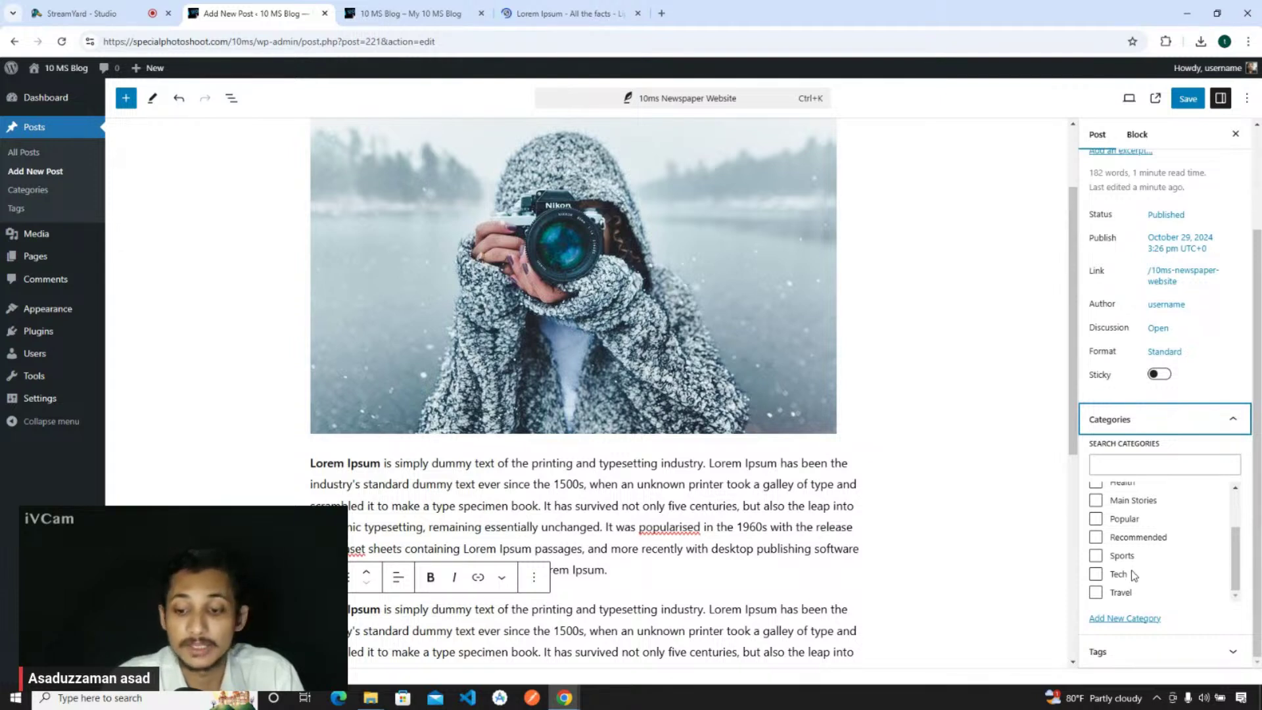
{"action": "scroll", "coordinate": [1131, 571], "scroll_direction": "up", "scroll_amount": 3}
{"action": "scroll", "coordinate": [1131, 567], "scroll_direction": "down", "scroll_amount": 3}
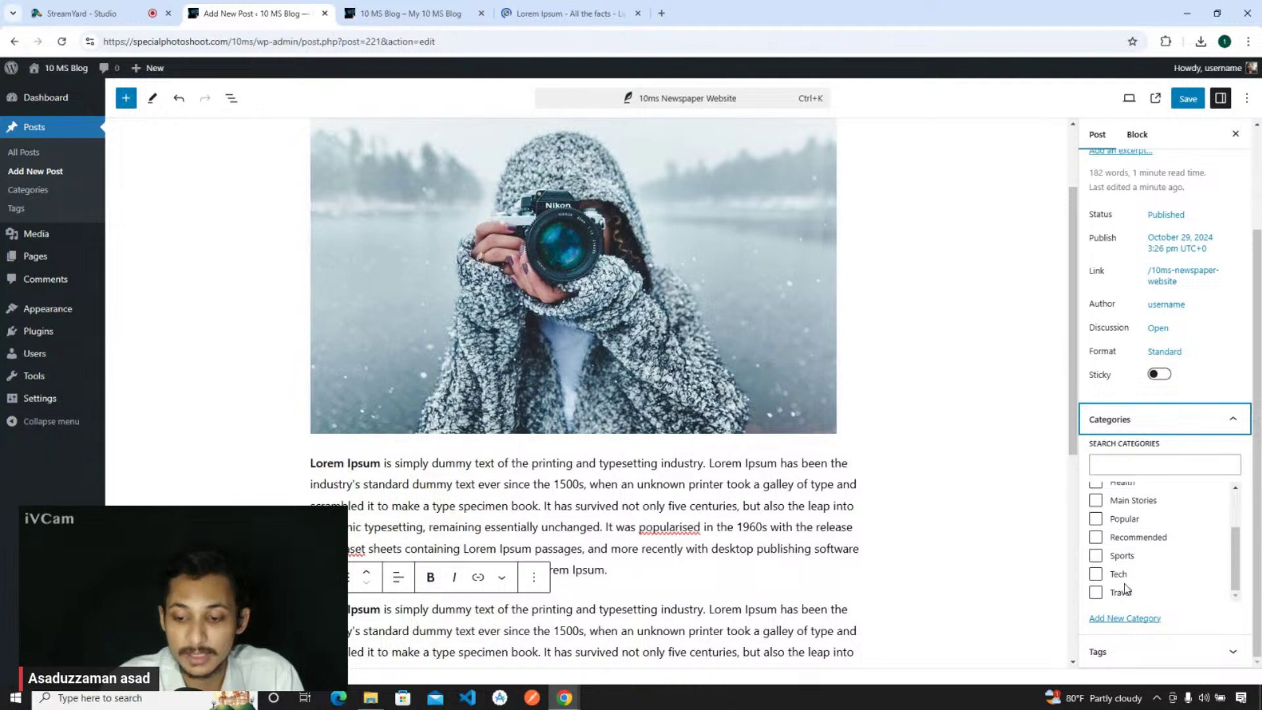
{"action": "scroll", "coordinate": [1126, 567], "scroll_direction": "up", "scroll_amount": 3}
{"action": "scroll", "coordinate": [1128, 563], "scroll_direction": "down", "scroll_amount": 3}
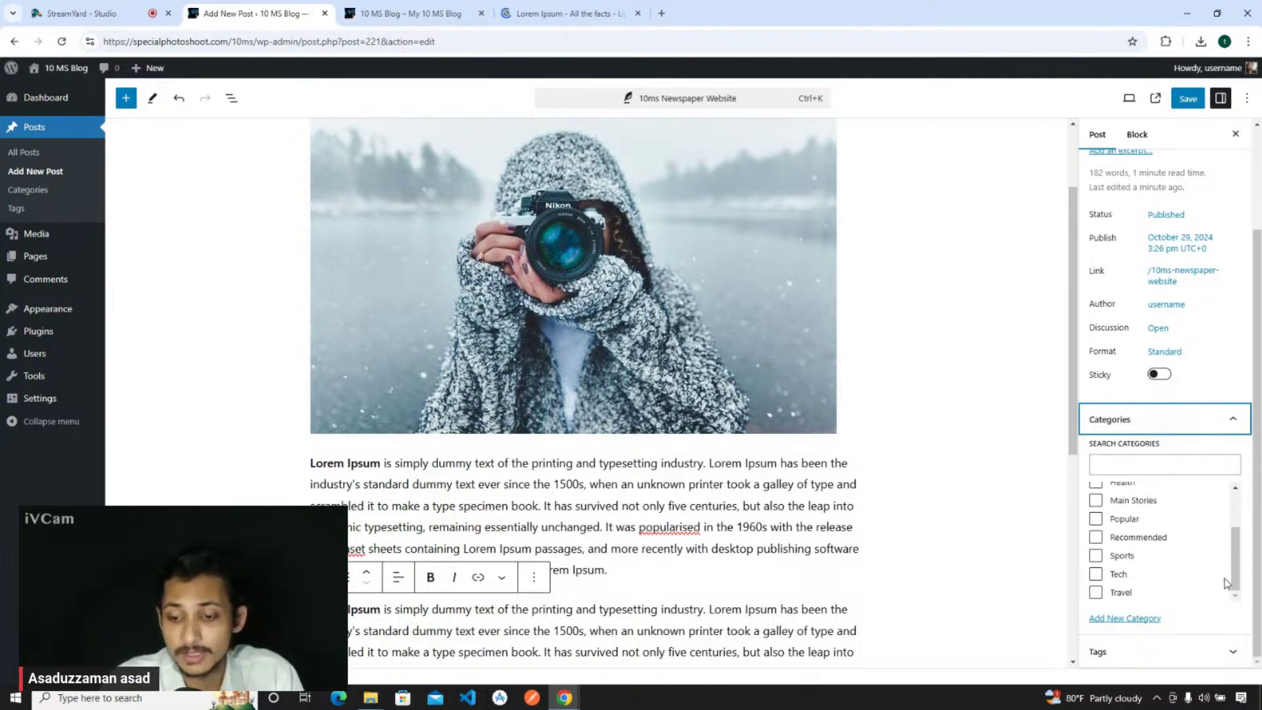
{"action": "left_click", "coordinate": [1125, 618]}
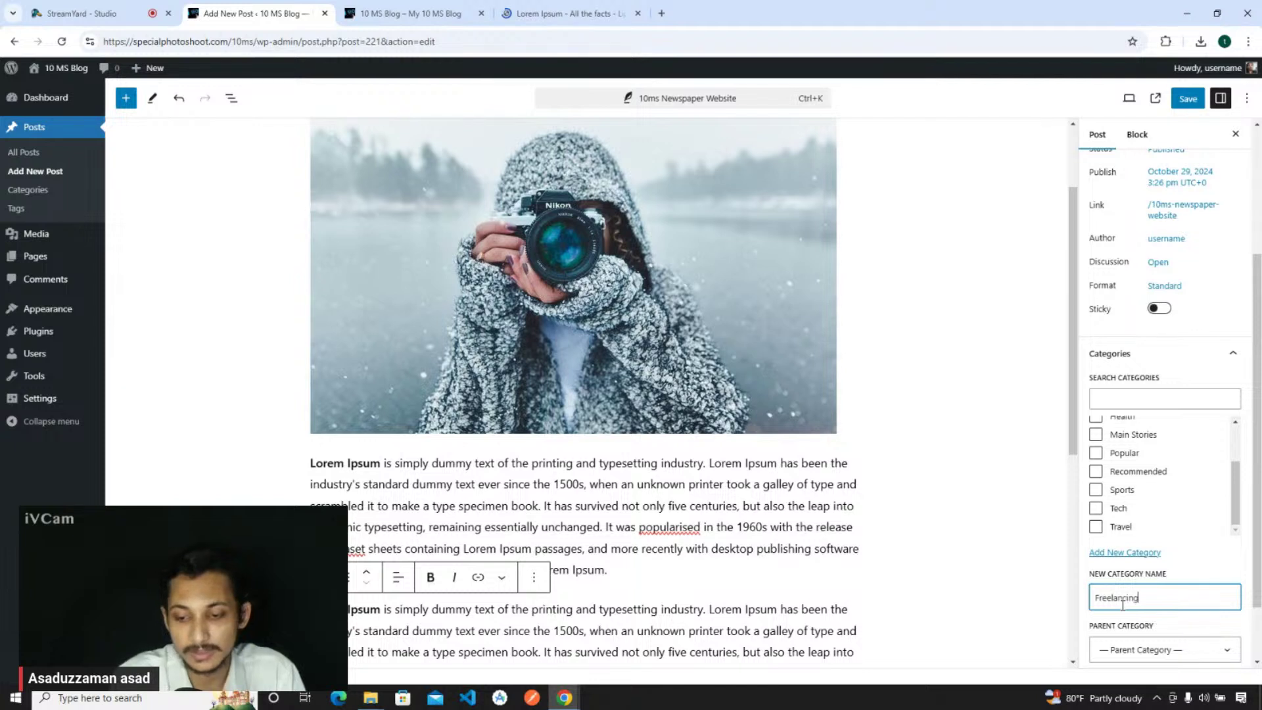
- File the post under a new Freelancing category instead of Uncategorized, save it, and view the blog homepage
{"action": "scroll", "coordinate": [1123, 605], "scroll_direction": "down", "scroll_amount": 2}
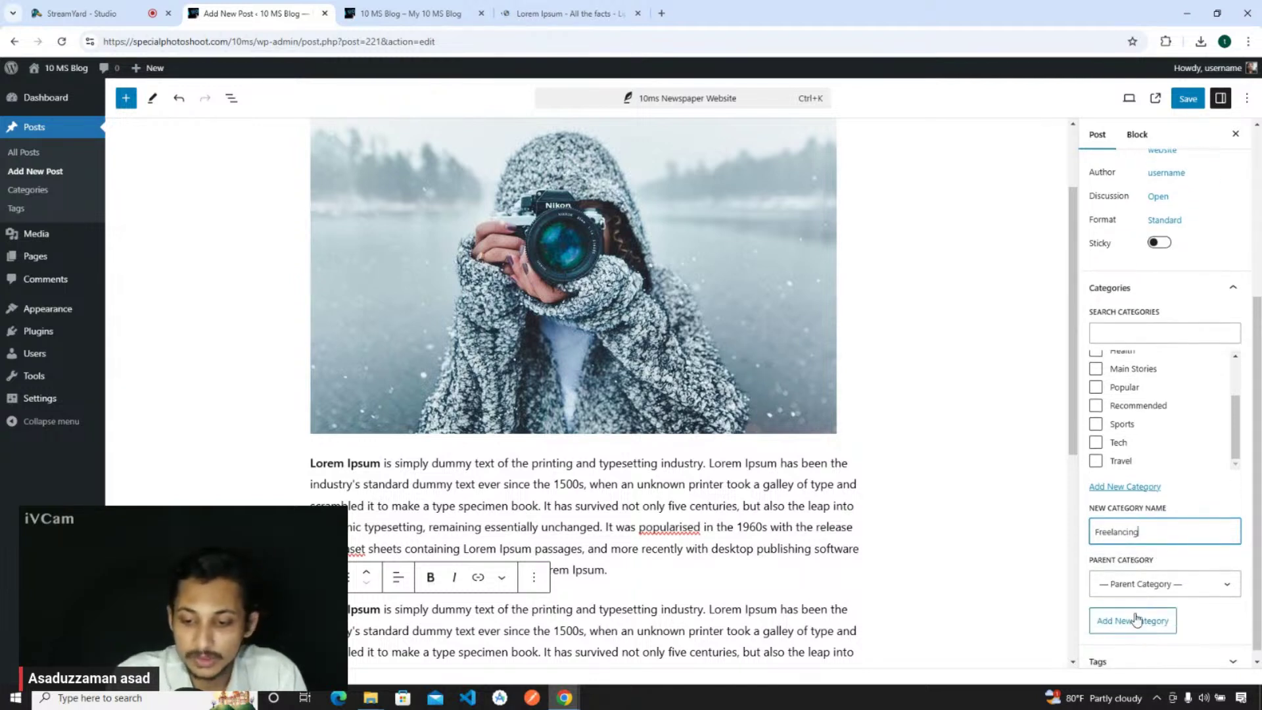
{"action": "left_click", "coordinate": [1135, 625]}
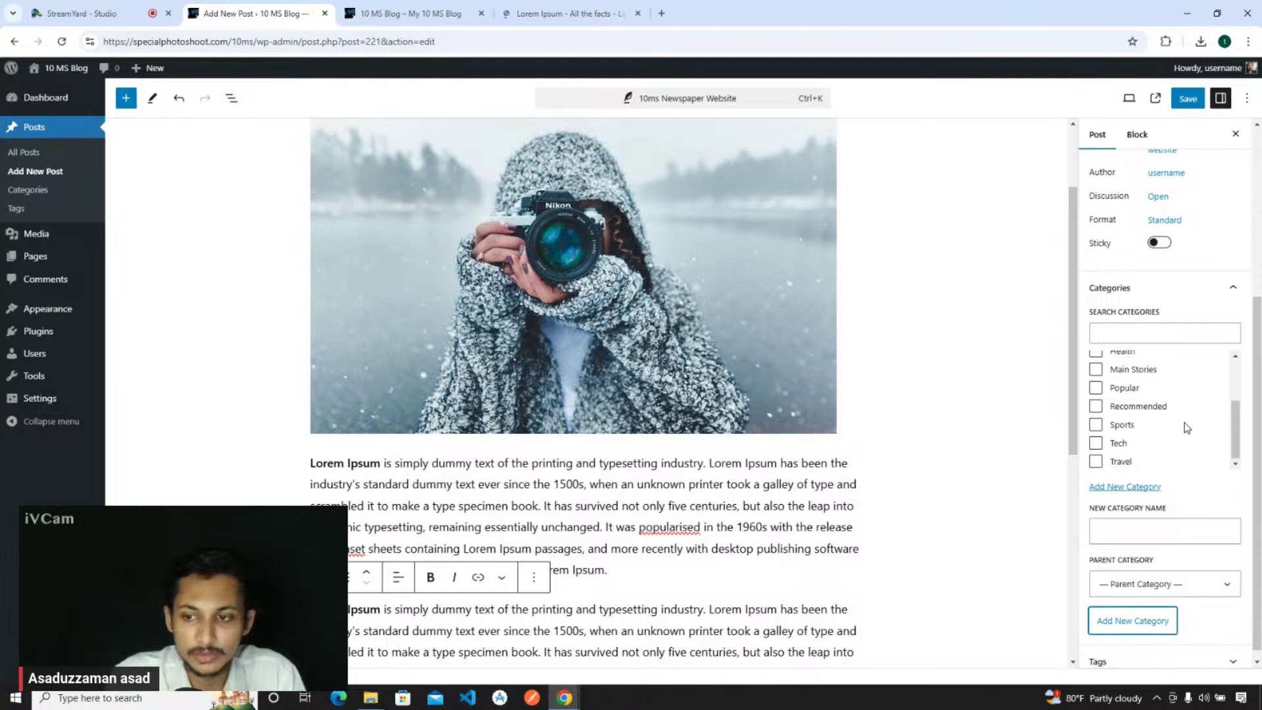
{"action": "scroll", "coordinate": [1186, 428], "scroll_direction": "up", "scroll_amount": 3}
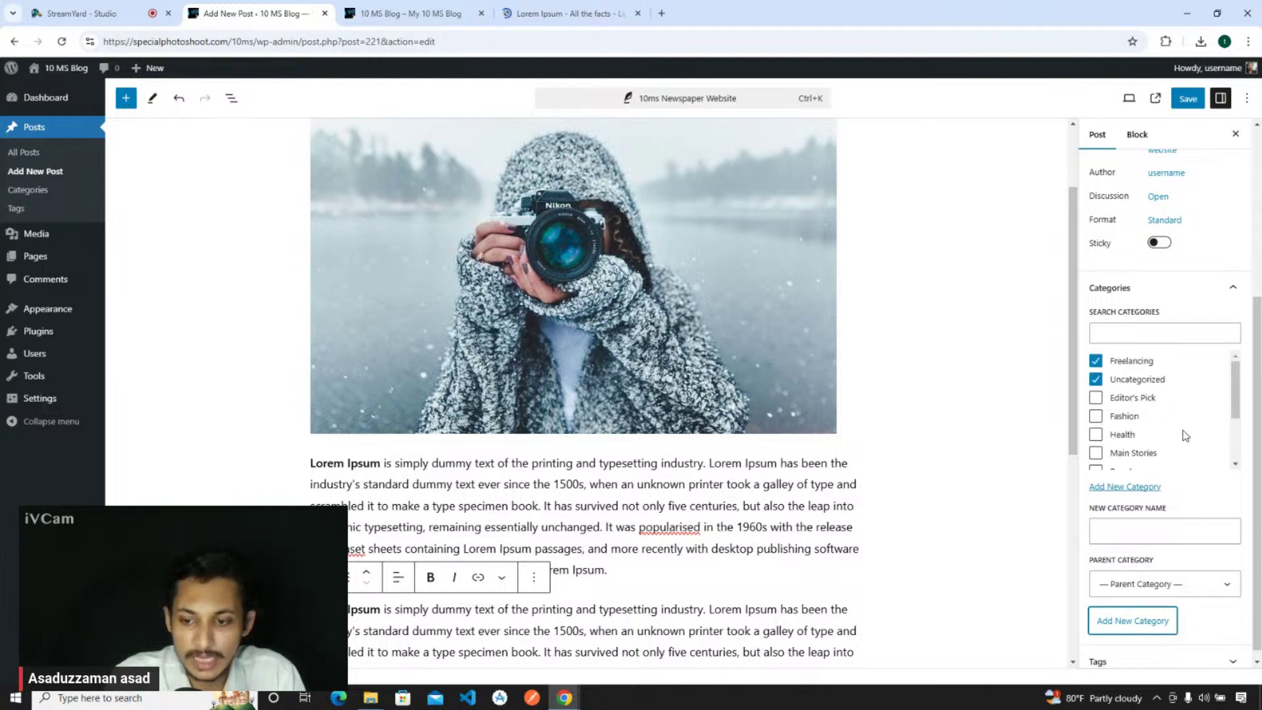
{"action": "left_click", "coordinate": [1095, 379]}
{"action": "left_click", "coordinate": [1096, 361]}
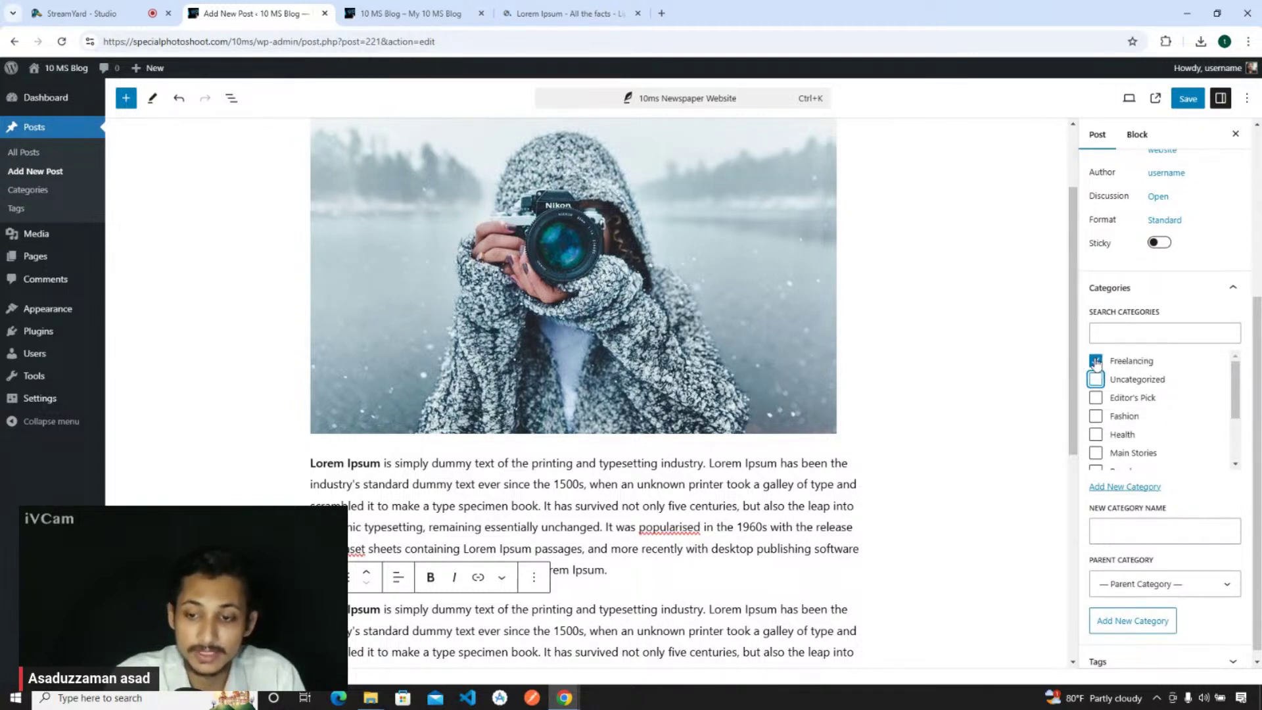
{"action": "left_click", "coordinate": [1187, 99]}
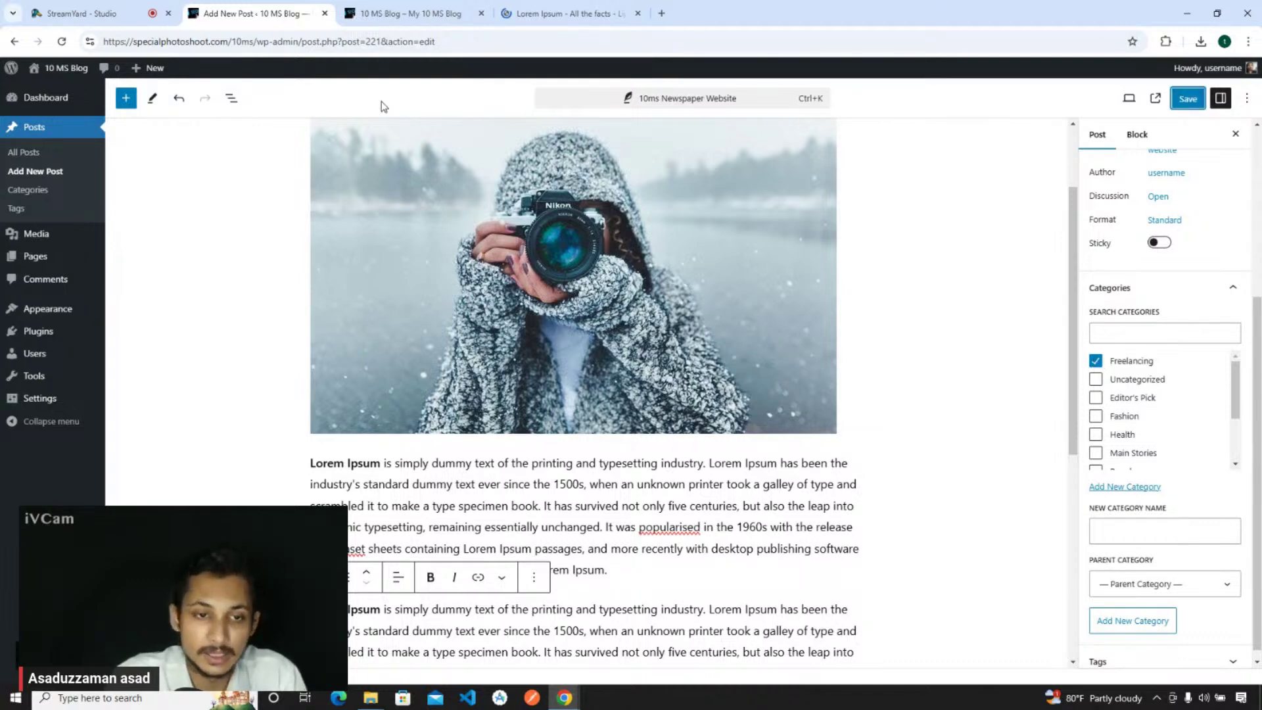
{"action": "left_click", "coordinate": [408, 13]}
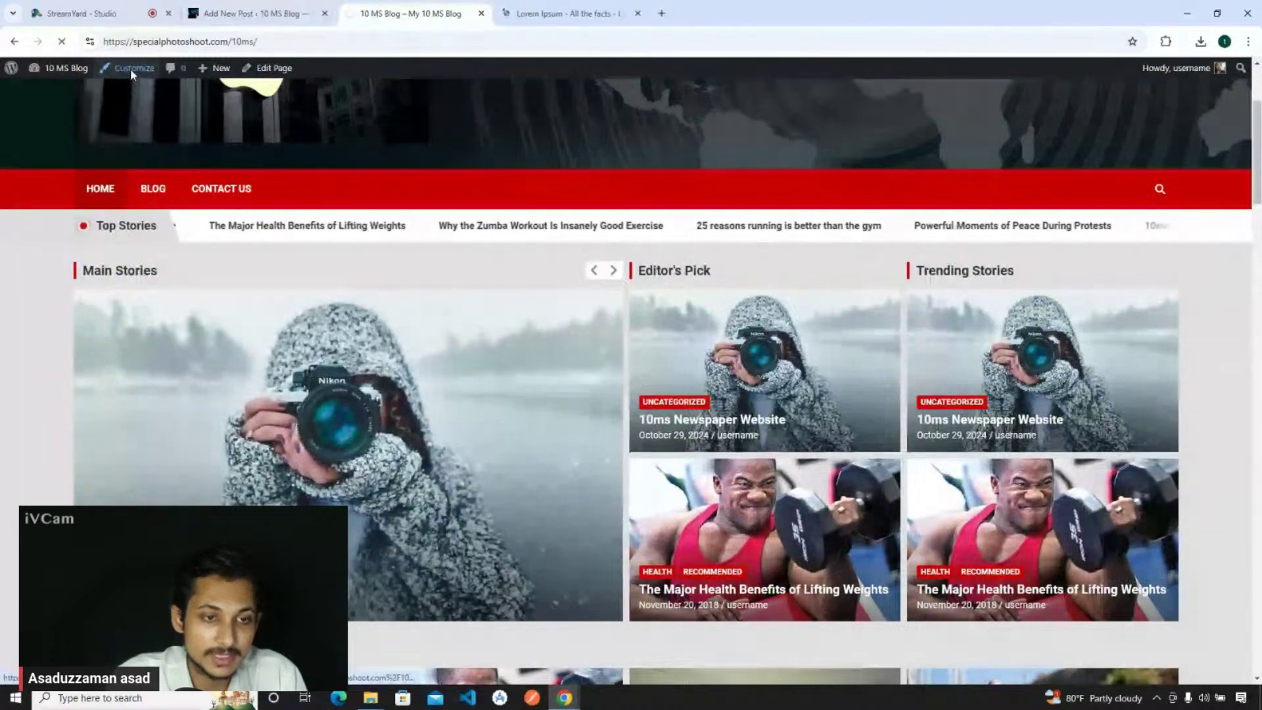
- Open the Customizer, close the stray Lorem Ipsum tab, and select the Top Stories Post title
{"action": "left_click", "coordinate": [131, 70]}
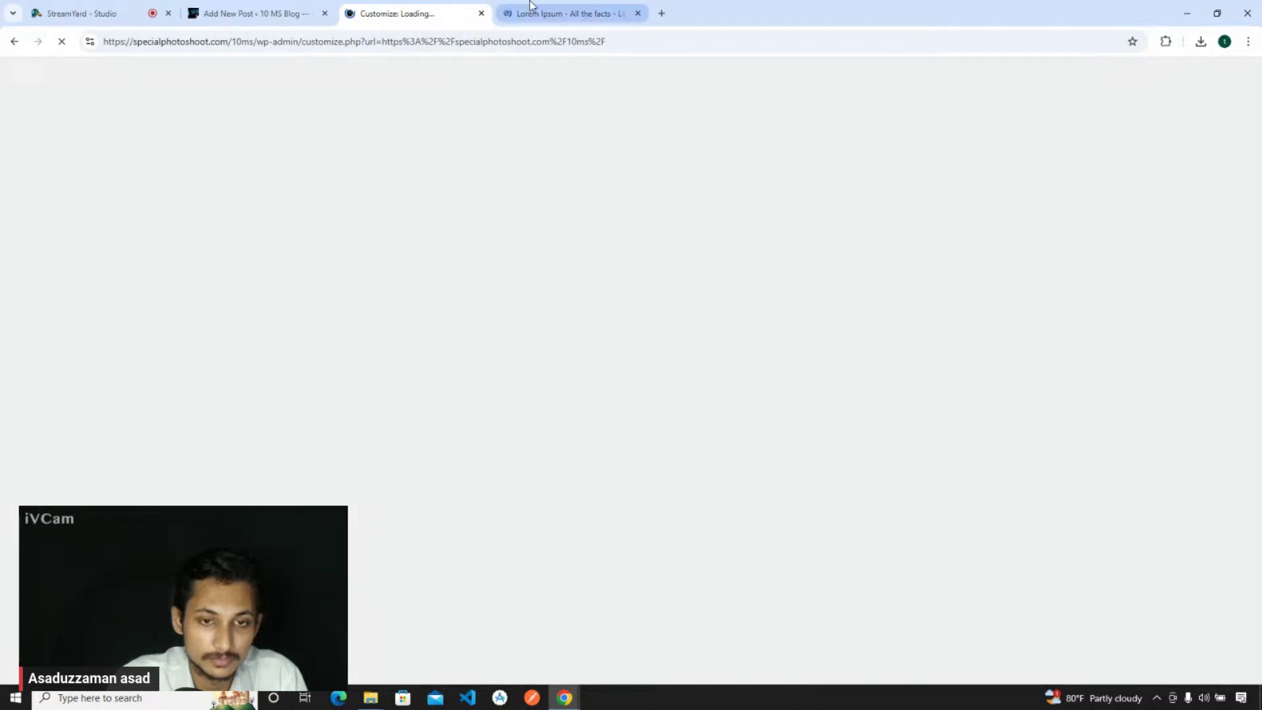
{"action": "left_click", "coordinate": [531, 5]}
{"action": "key", "text": "ctrl+w"}
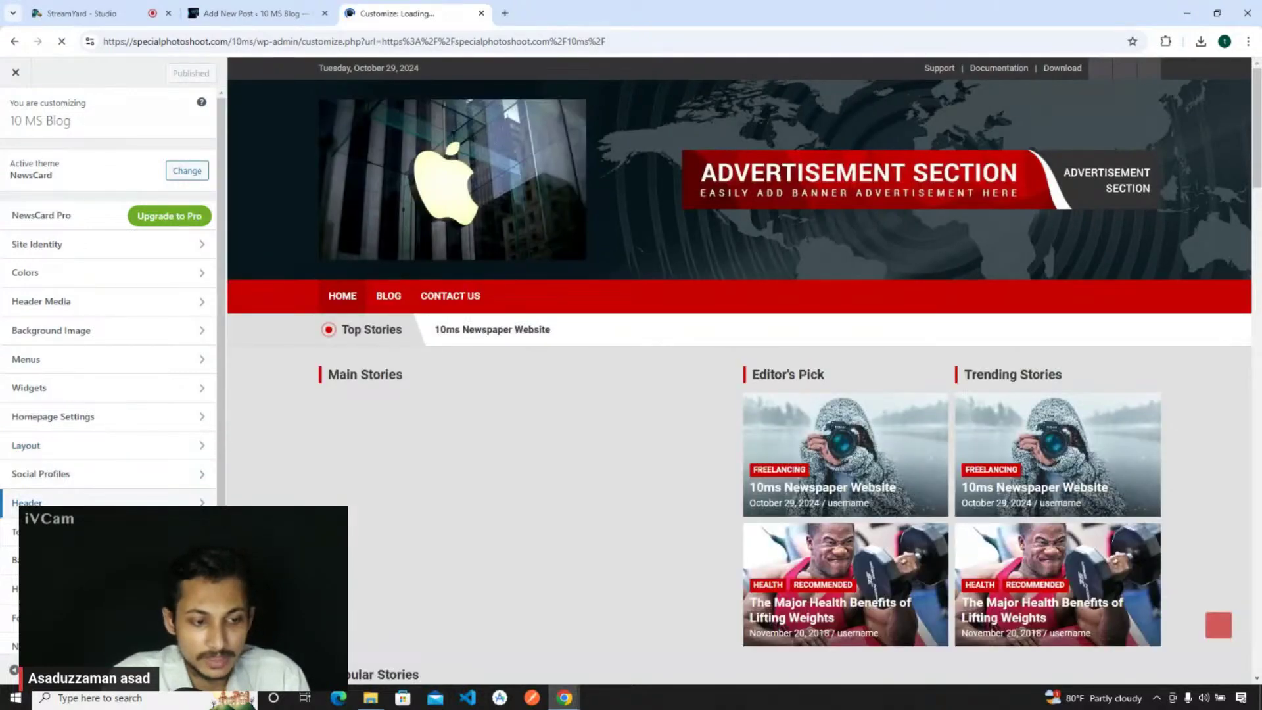
{"action": "left_click", "coordinate": [68, 531]}
{"action": "double_click", "coordinate": [68, 203]}
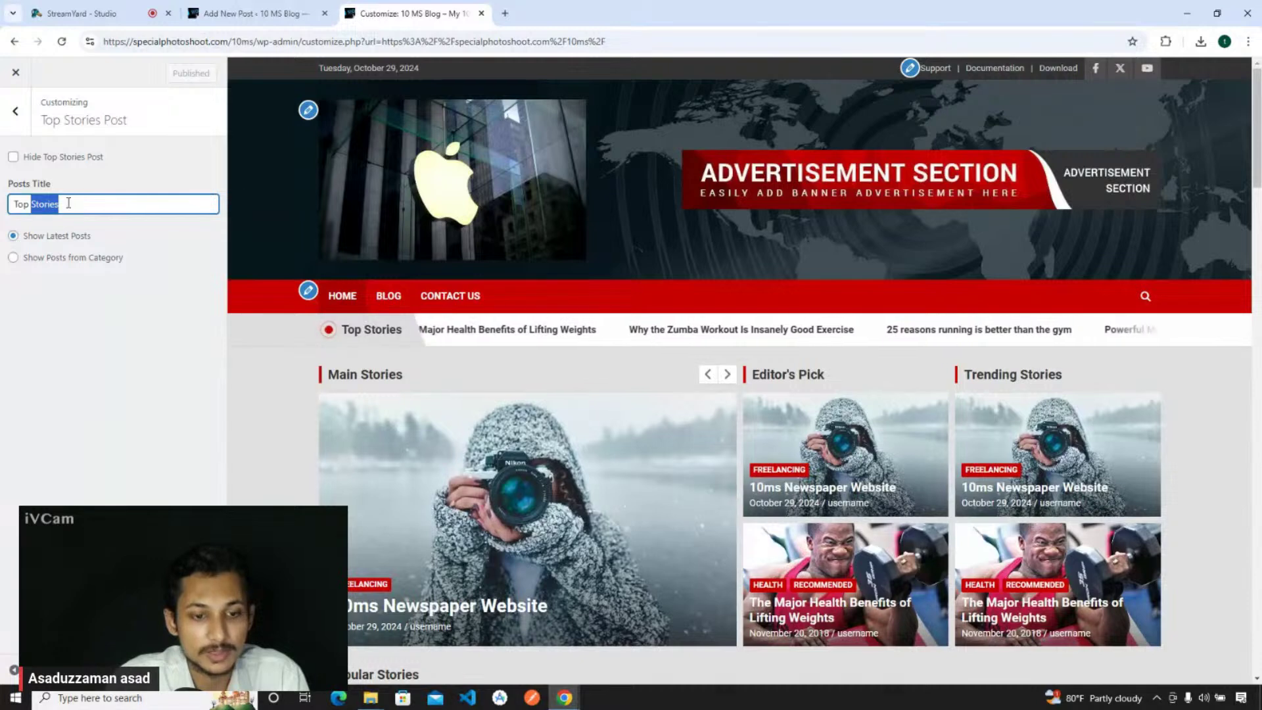
- Retitle the ticker from Top Stories to Breaking News
{"action": "left_click_drag", "start_coordinate": [69, 203], "coordinate": [22, 208]}
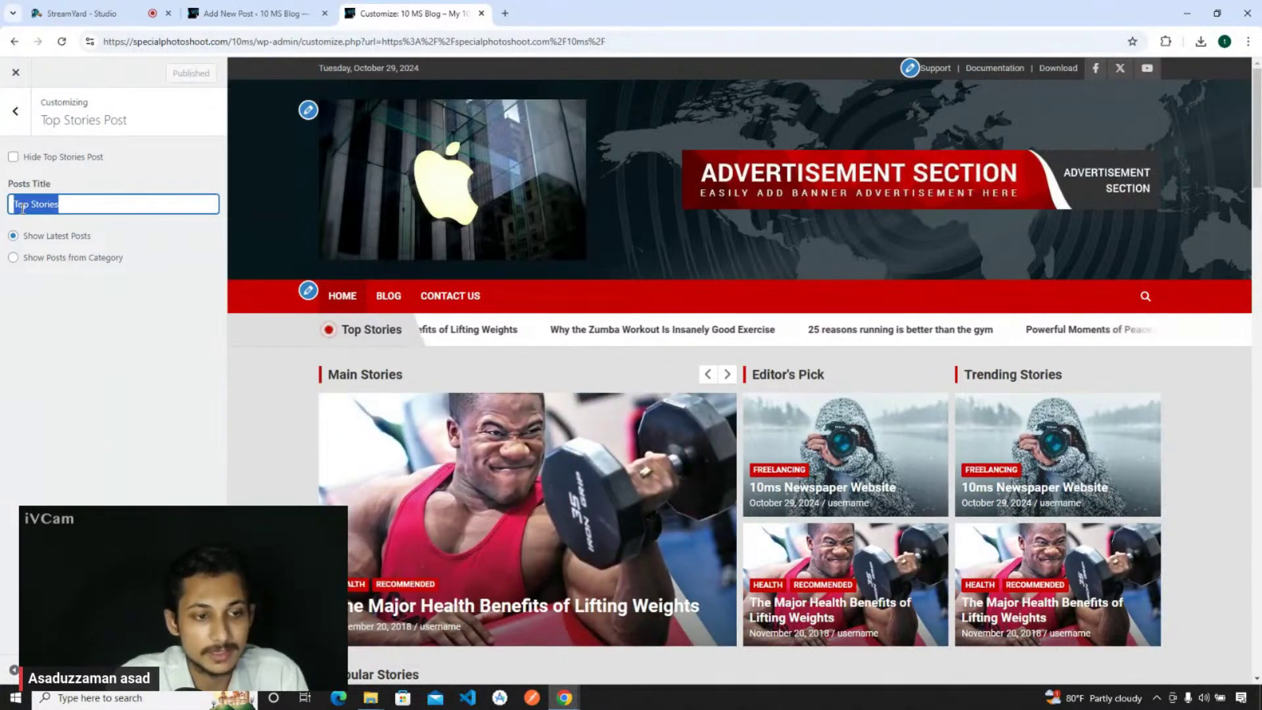
{"action": "type", "text": "Tre"}
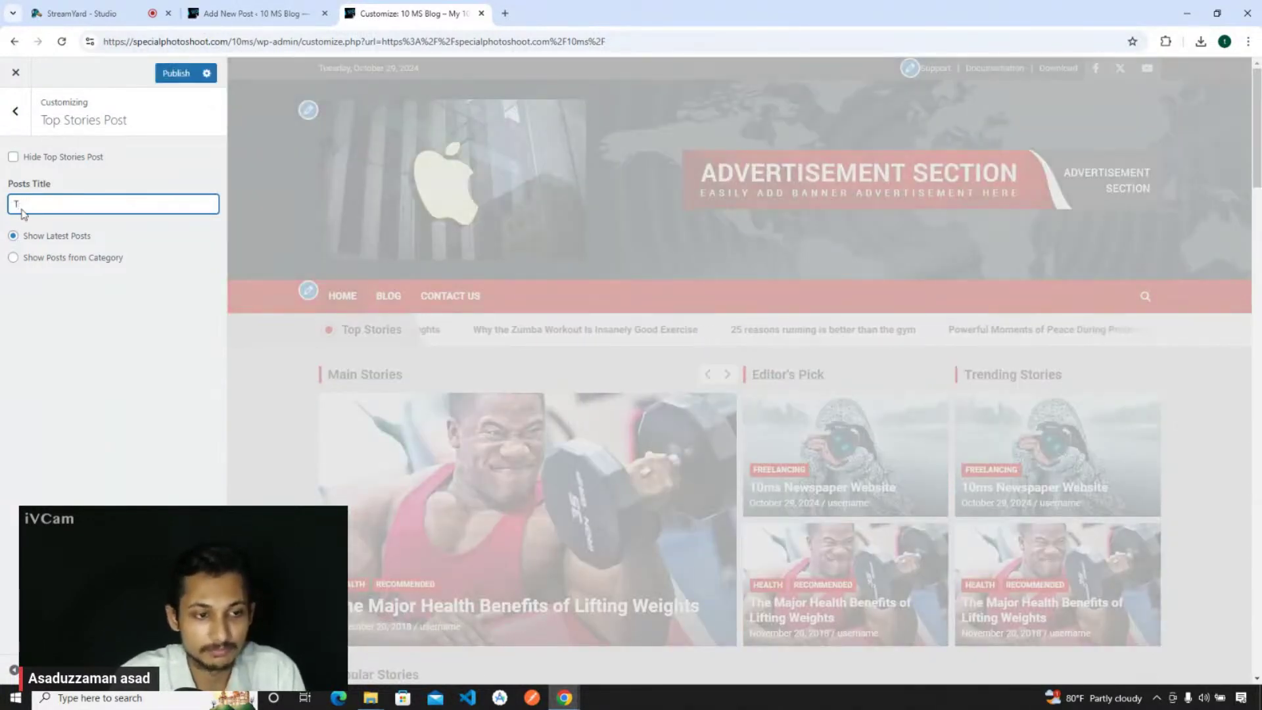
{"action": "type", "text": "king News"}
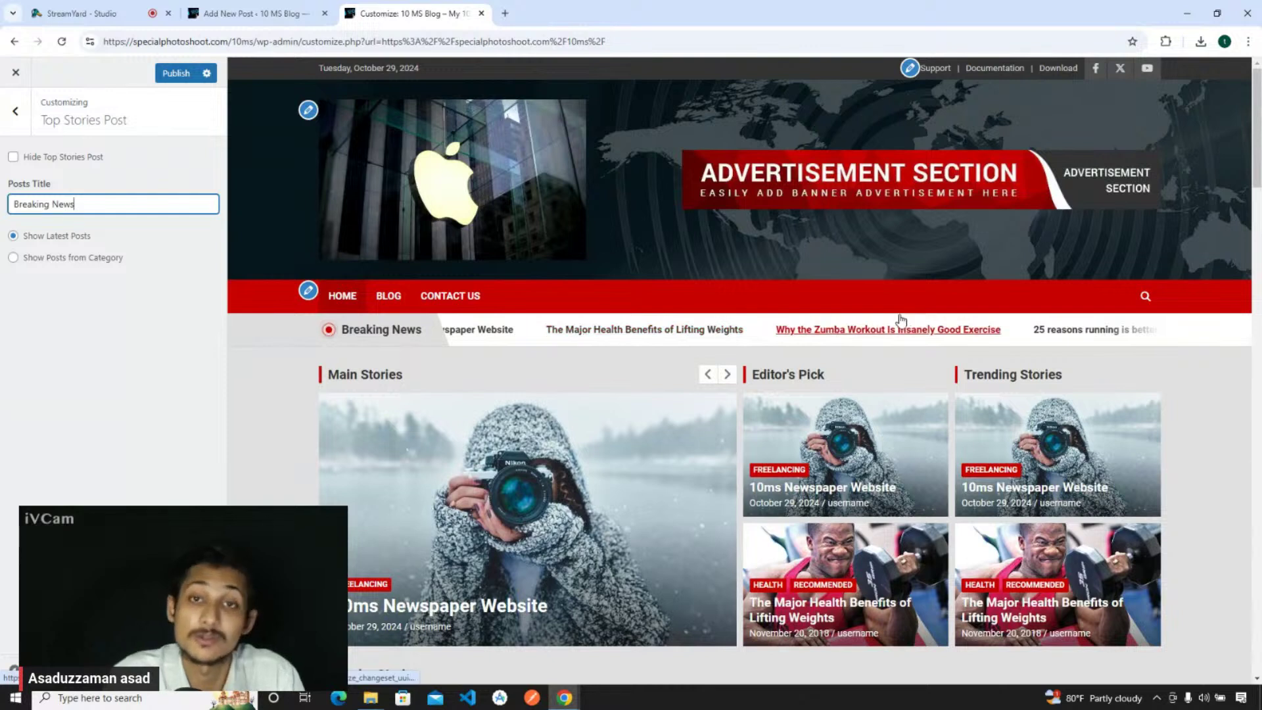
- Fill the ticker with posts from the Freelancing category and publish
{"action": "left_click", "coordinate": [147, 291]}
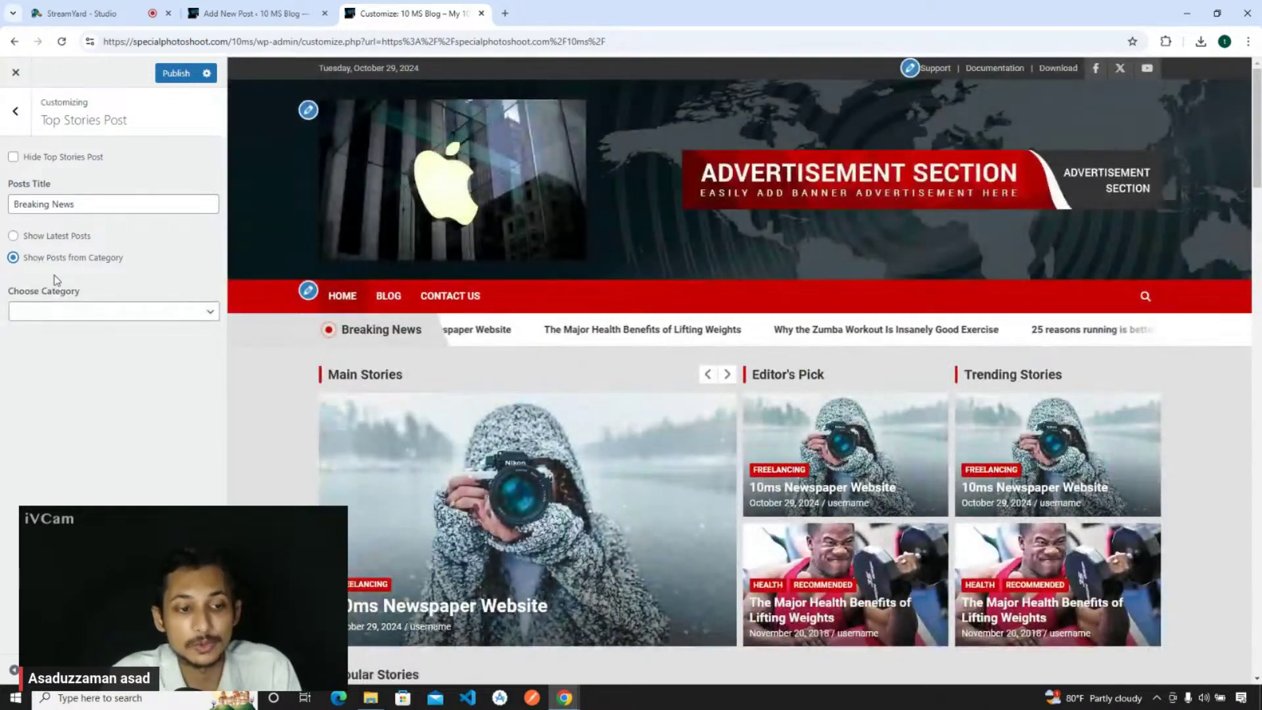
{"action": "left_click", "coordinate": [54, 312]}
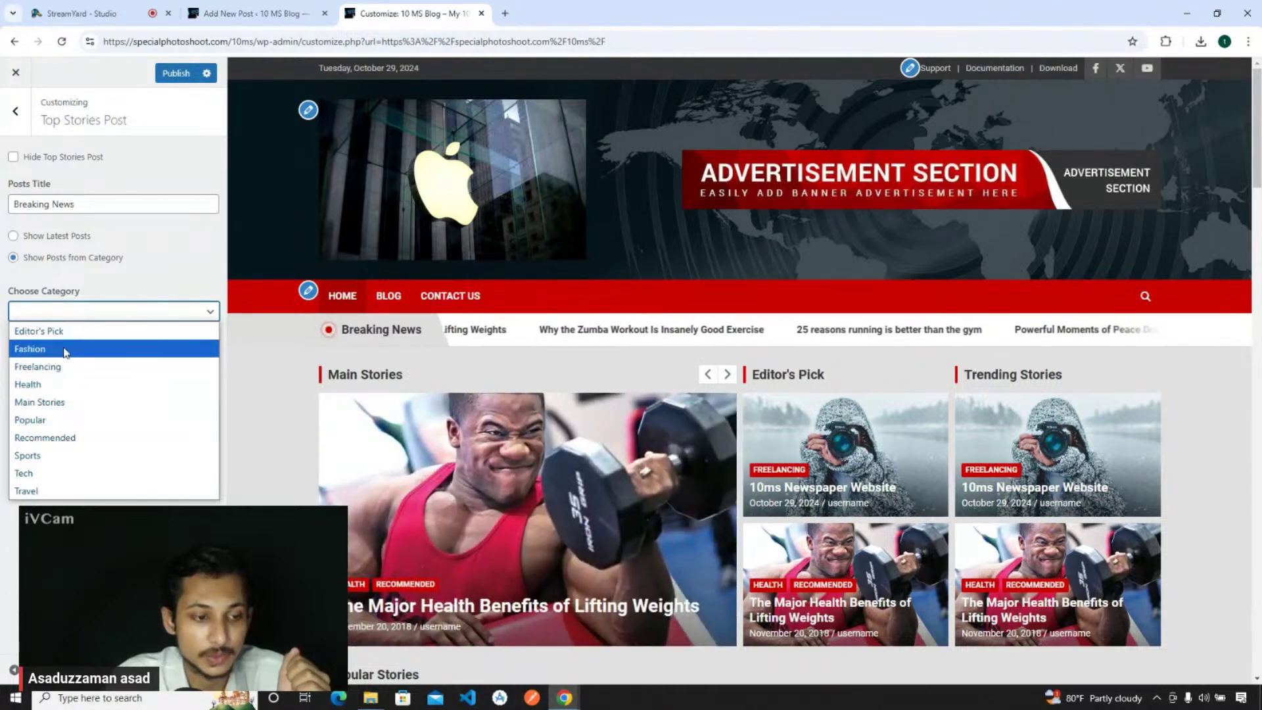
{"action": "left_click", "coordinate": [64, 367]}
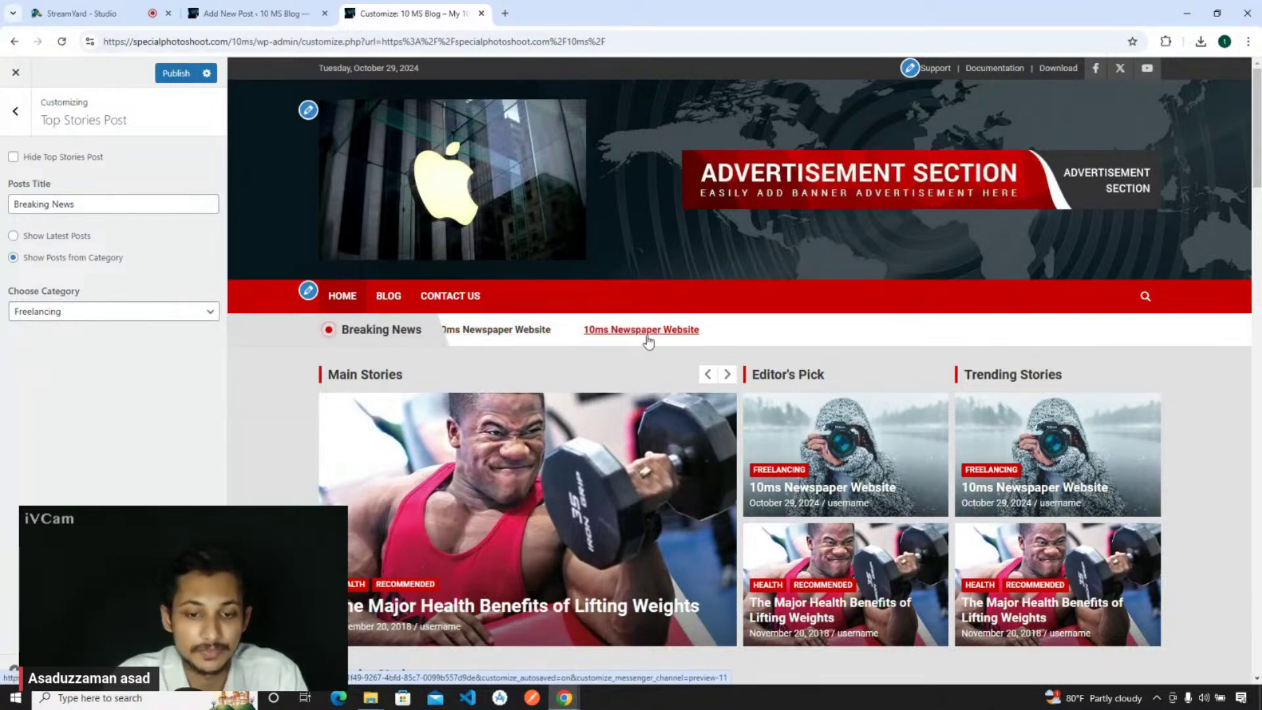
{"action": "left_click", "coordinate": [168, 76]}
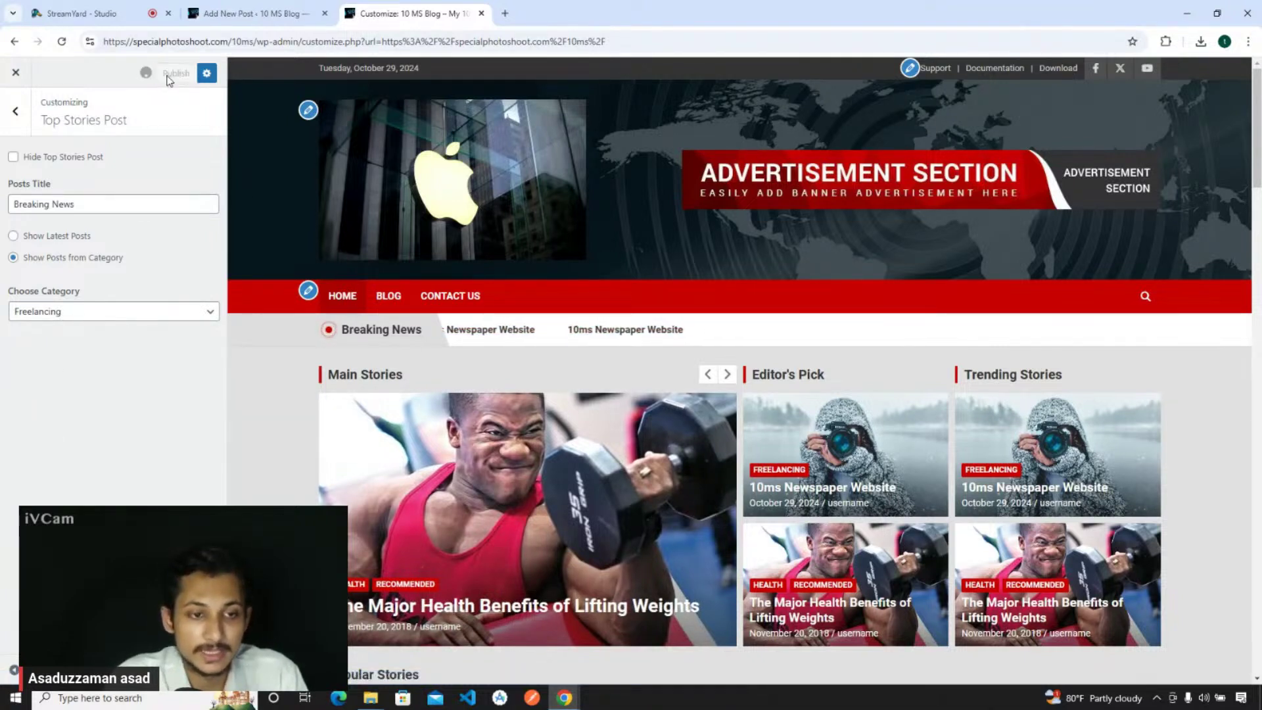
- Return to the main Customizer menu and open the Banner panel with its Featured Slider and Featured Posts sections
{"action": "left_click", "coordinate": [15, 111]}
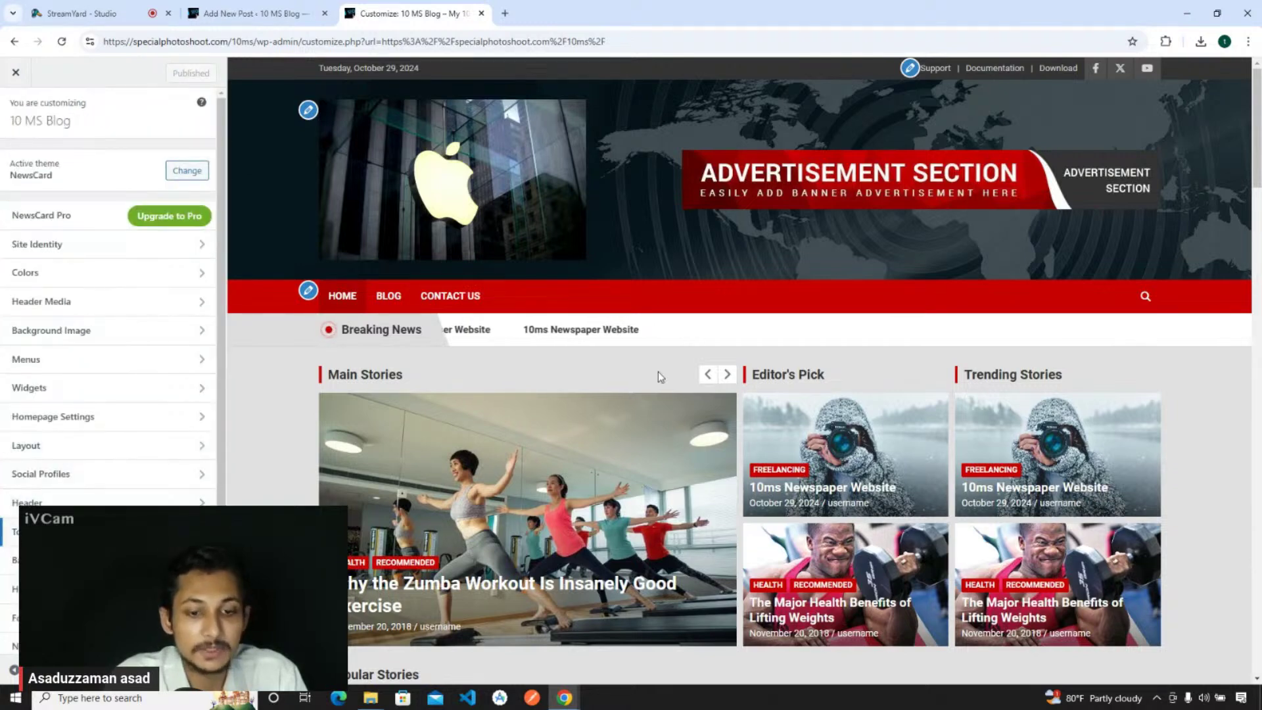
{"action": "scroll", "coordinate": [661, 377], "scroll_direction": "down", "scroll_amount": 2}
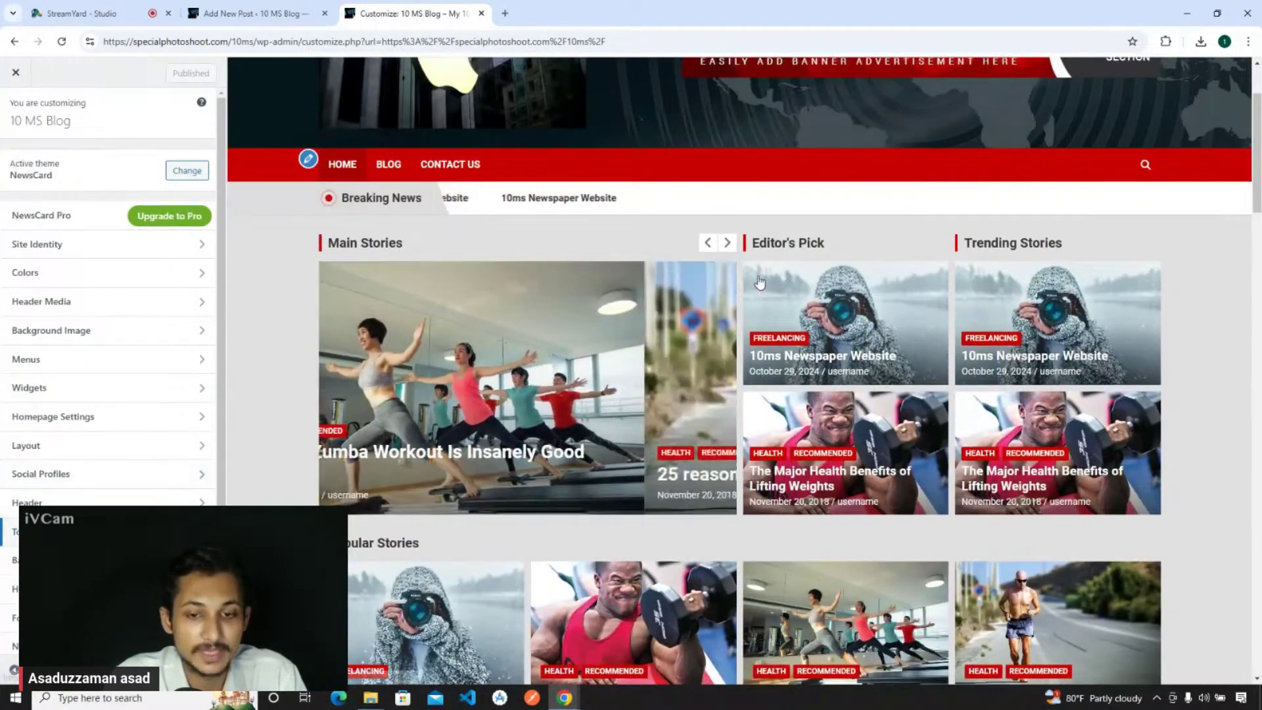
{"action": "scroll", "coordinate": [644, 219], "scroll_direction": "down", "scroll_amount": 1}
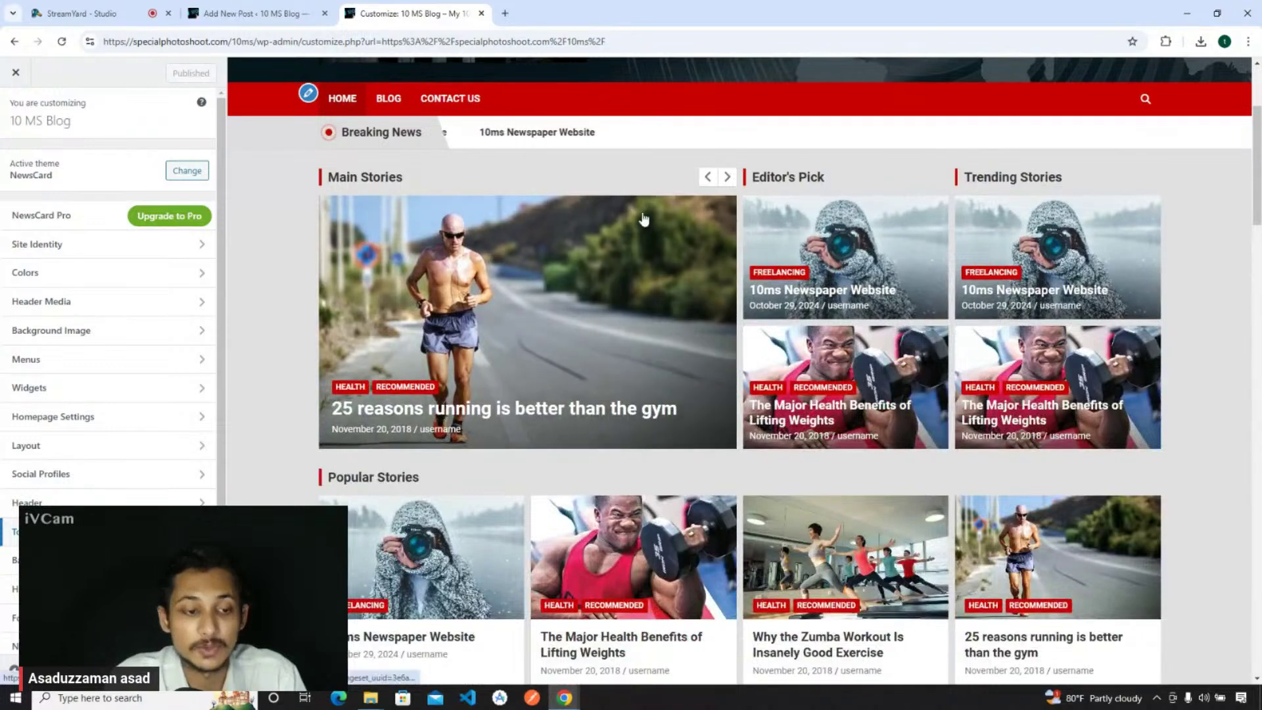
{"action": "scroll", "coordinate": [90, 407], "scroll_direction": "down", "scroll_amount": 1}
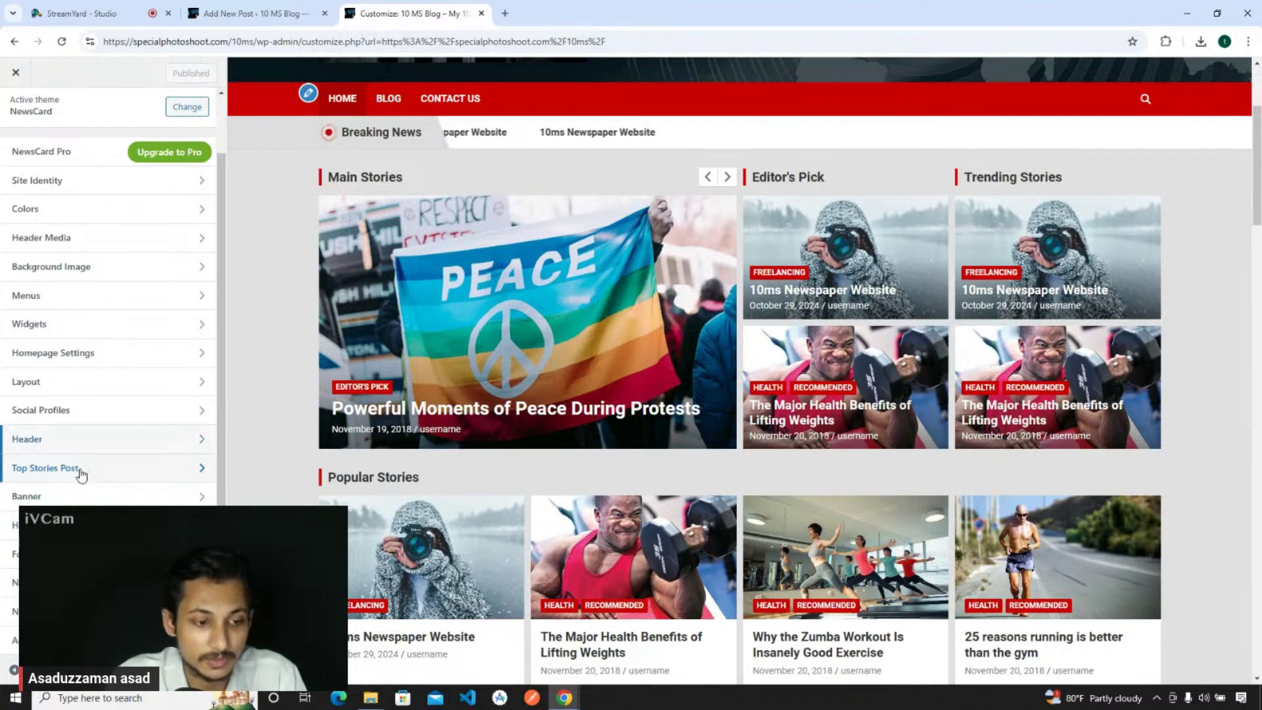
{"action": "left_click", "coordinate": [80, 497]}
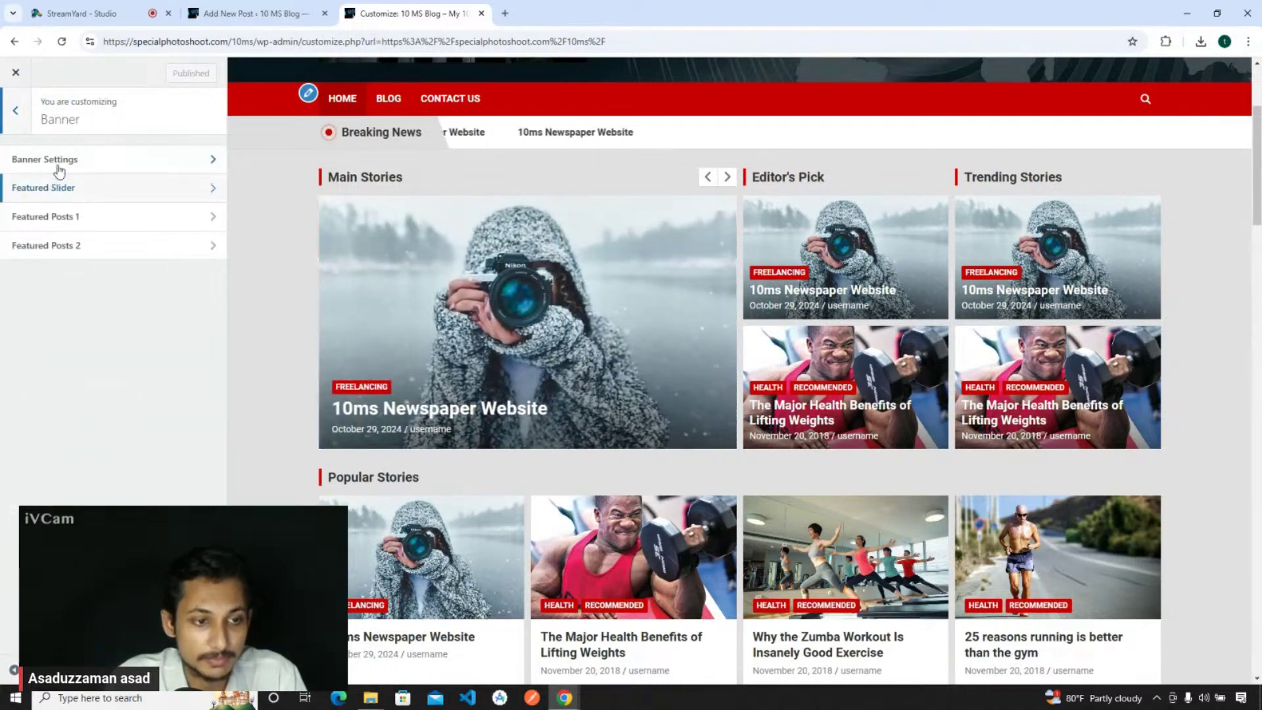
{"action": "left_click", "coordinate": [59, 160]}
{"action": "left_click", "coordinate": [15, 111]}
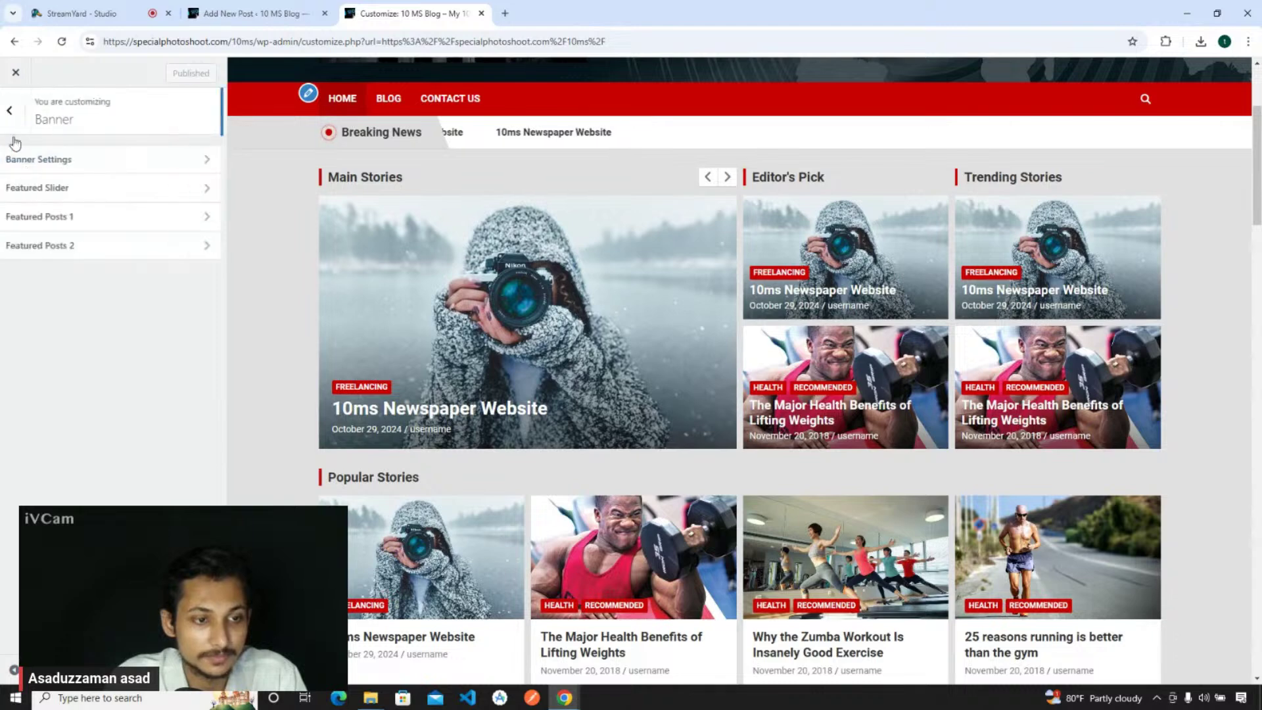
{"action": "left_click", "coordinate": [46, 187]}
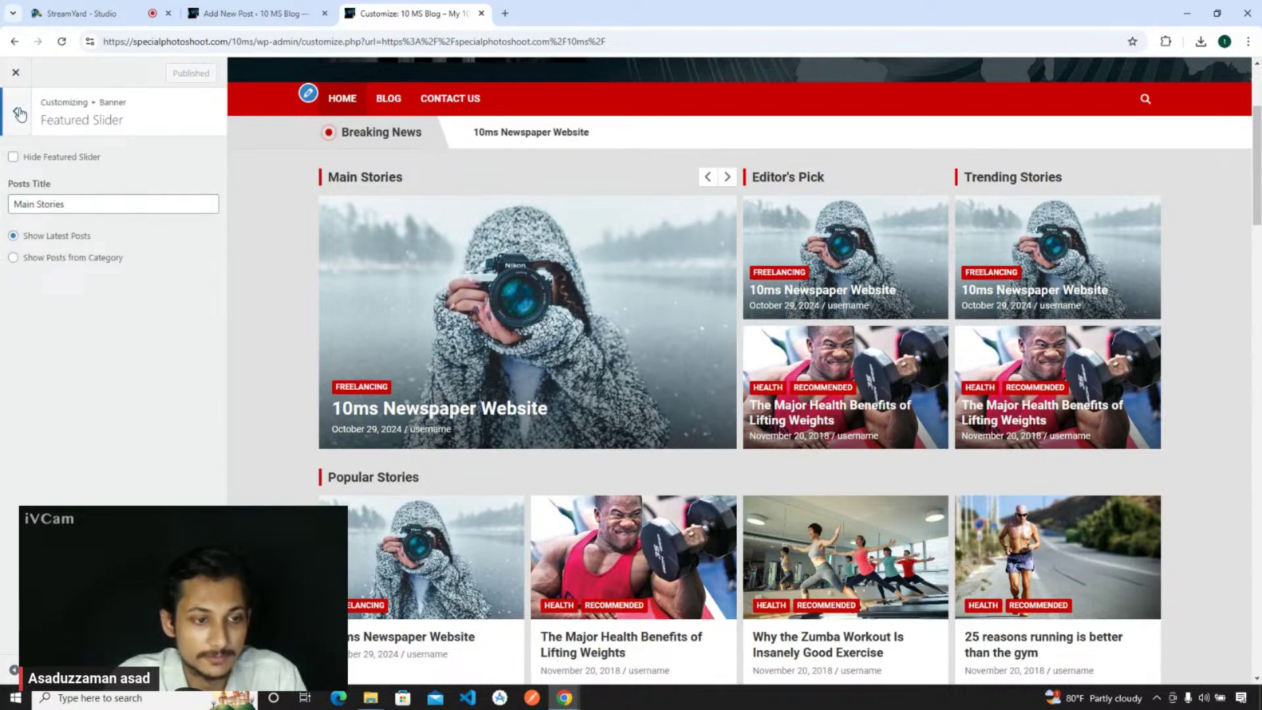
{"action": "left_click", "coordinate": [19, 113]}
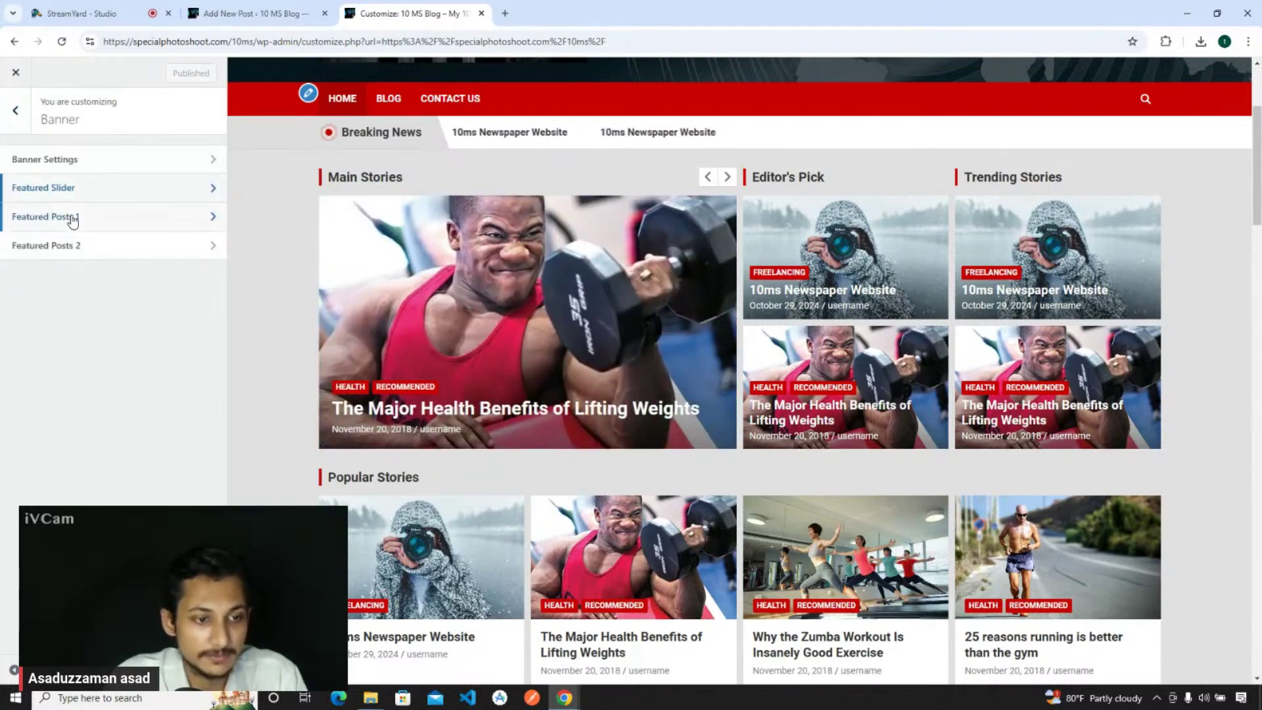
{"action": "left_click", "coordinate": [47, 221]}
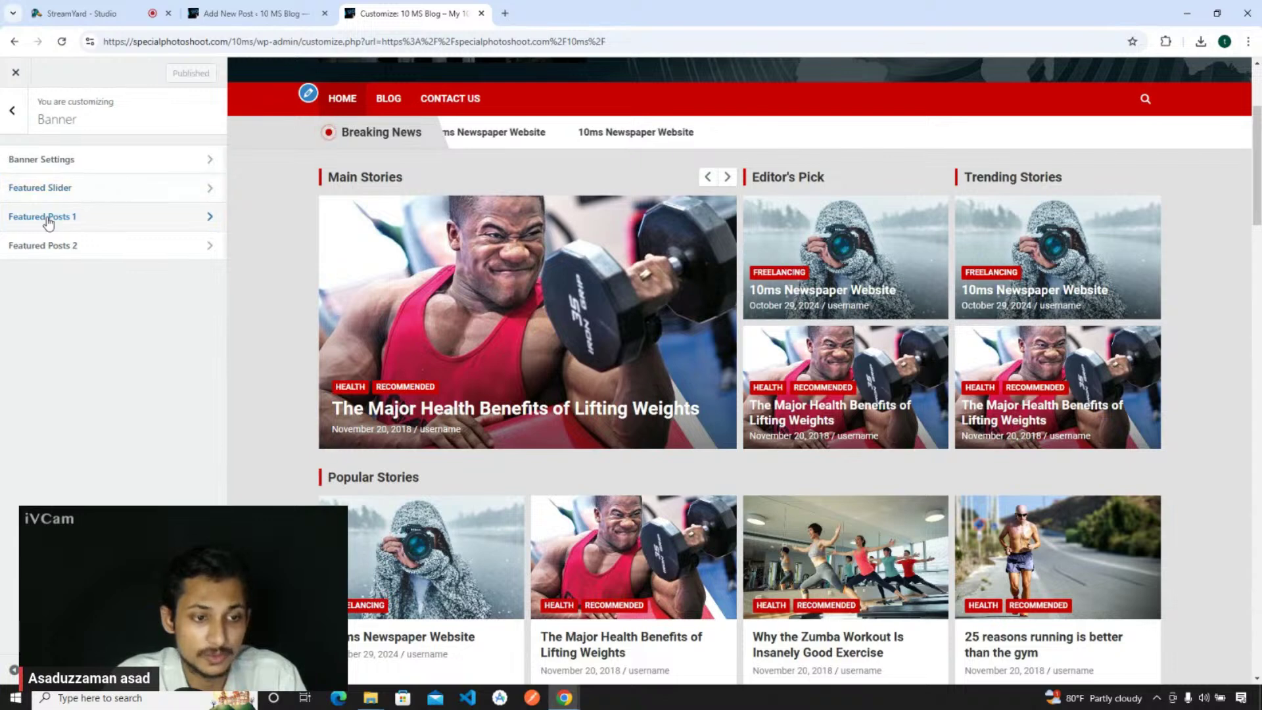
{"action": "left_click", "coordinate": [16, 112]}
{"action": "left_click", "coordinate": [51, 245]}
{"action": "left_click", "coordinate": [25, 112]}
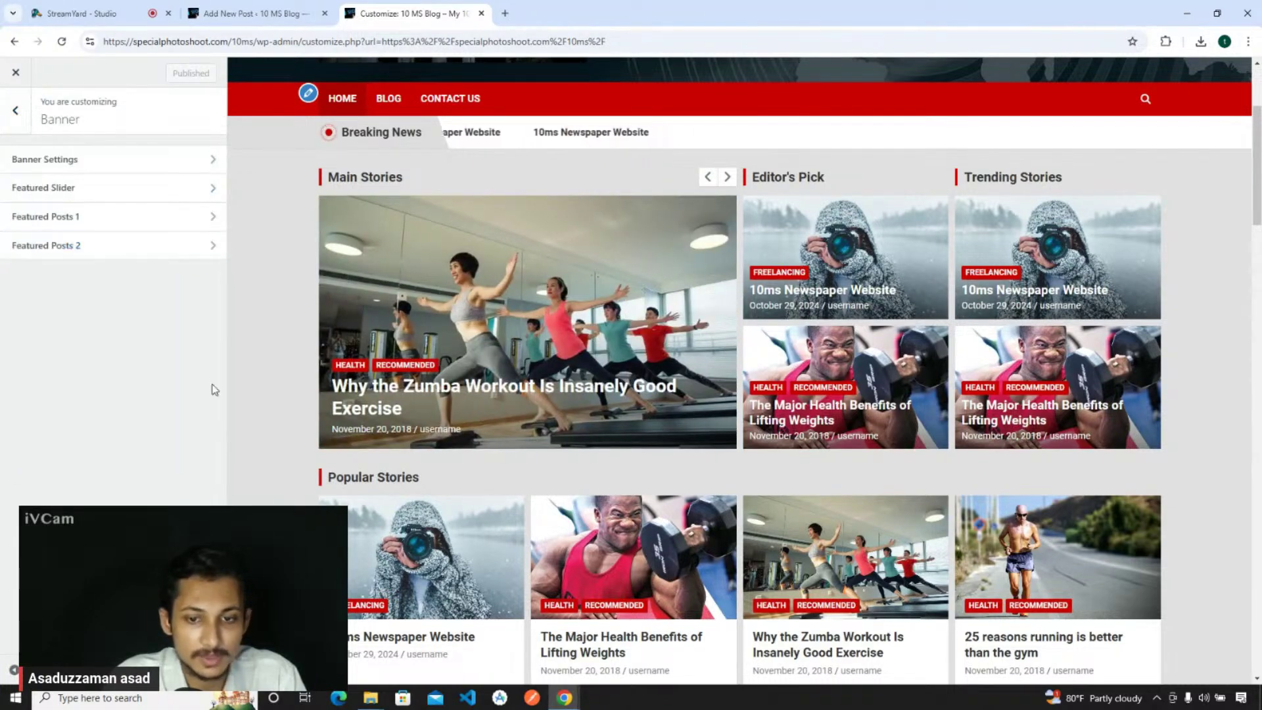
{"action": "left_click", "coordinate": [105, 189]}
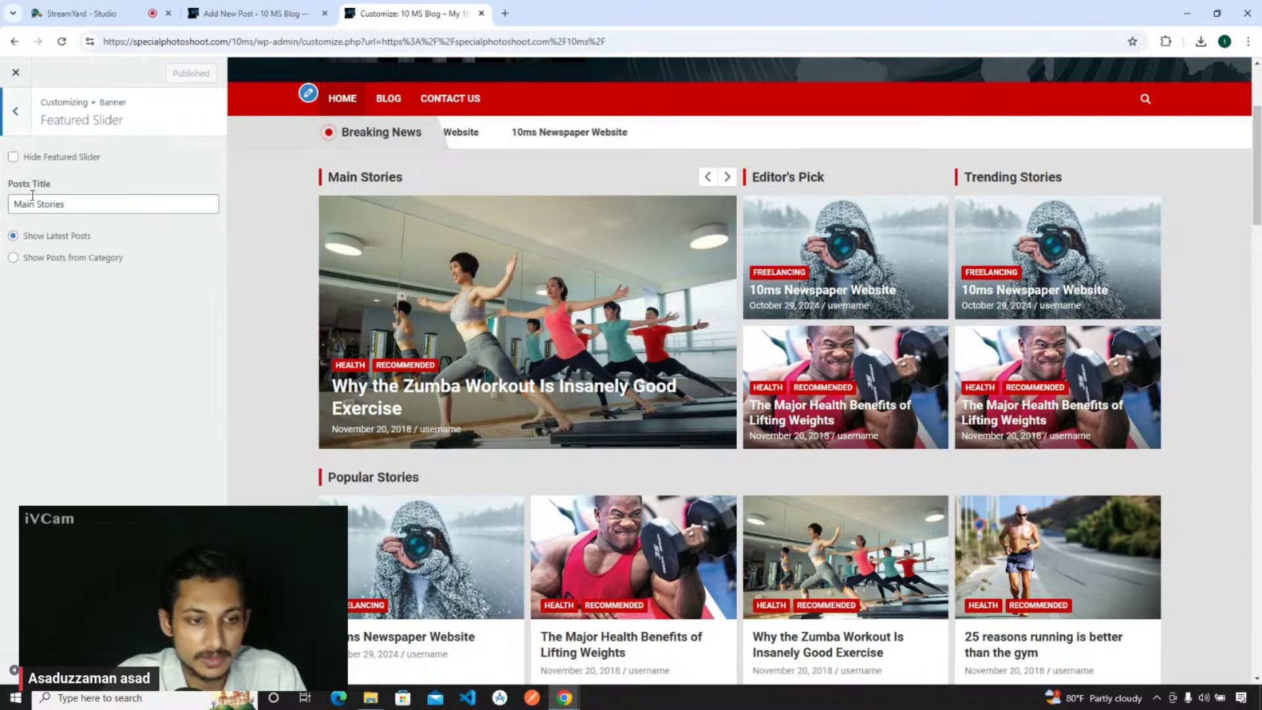
{"action": "triple_click", "coordinate": [106, 200]}
{"action": "left_click", "coordinate": [18, 117]}
{"action": "left_click", "coordinate": [57, 220]}
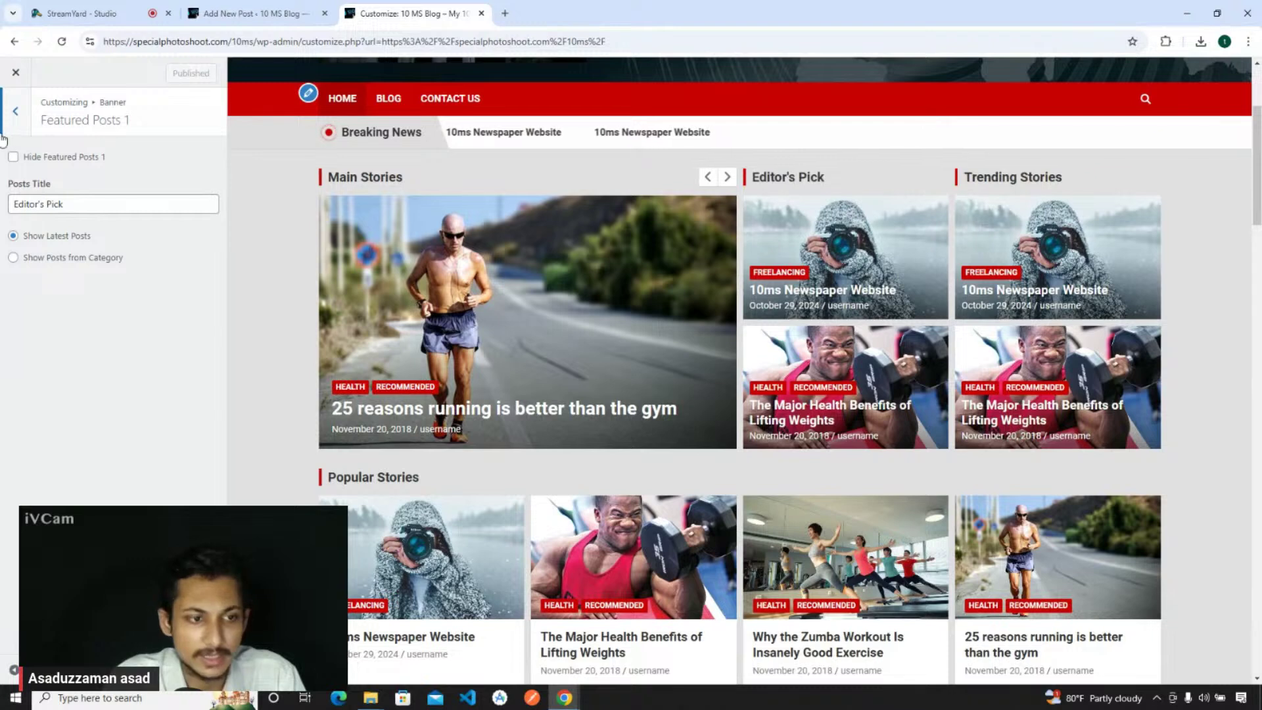
{"action": "left_click", "coordinate": [15, 112]}
{"action": "left_click", "coordinate": [62, 246]}
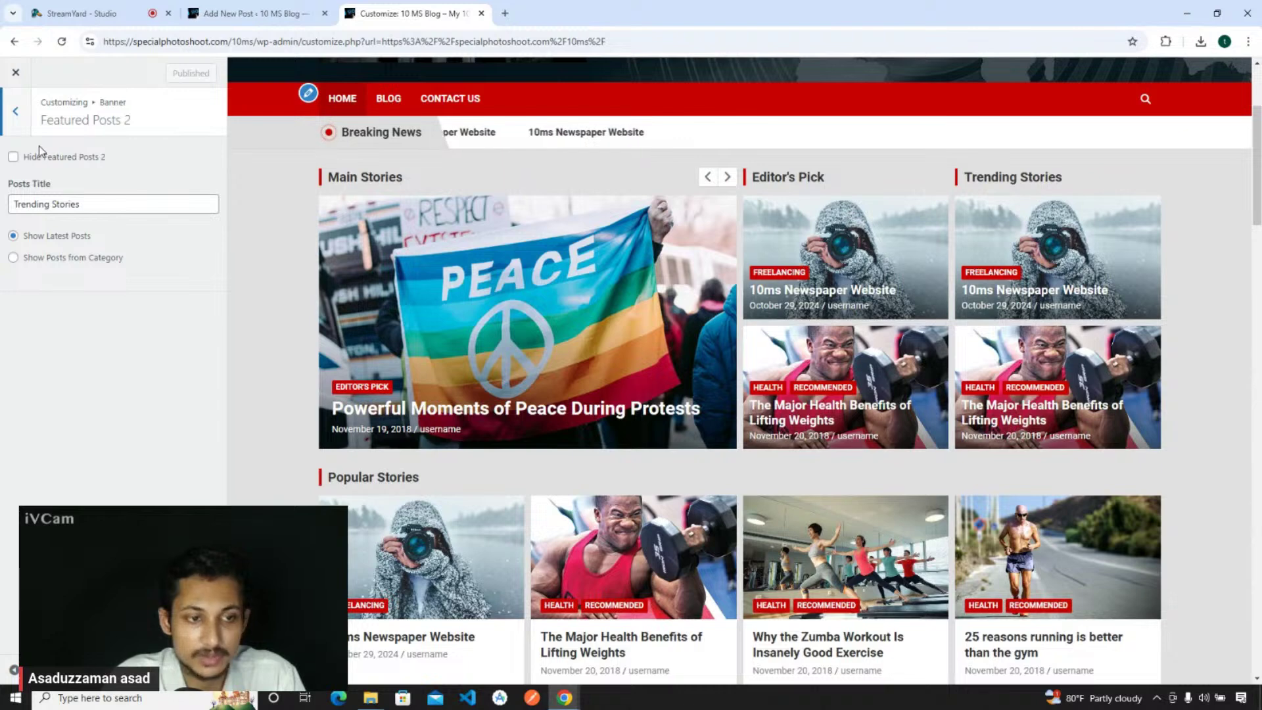
{"action": "left_click", "coordinate": [20, 120]}
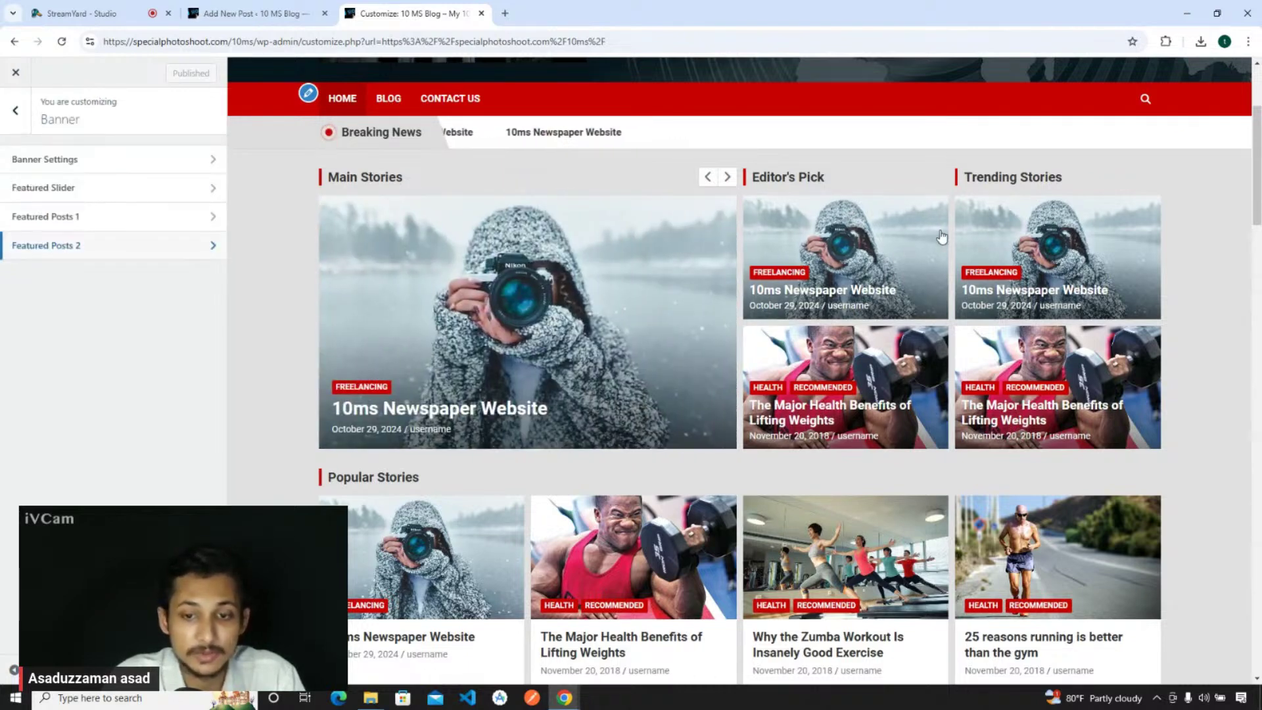
- In Featured Slider, toggle Main Stories off and back on, then switch it to posts from a category
{"action": "left_click", "coordinate": [54, 191]}
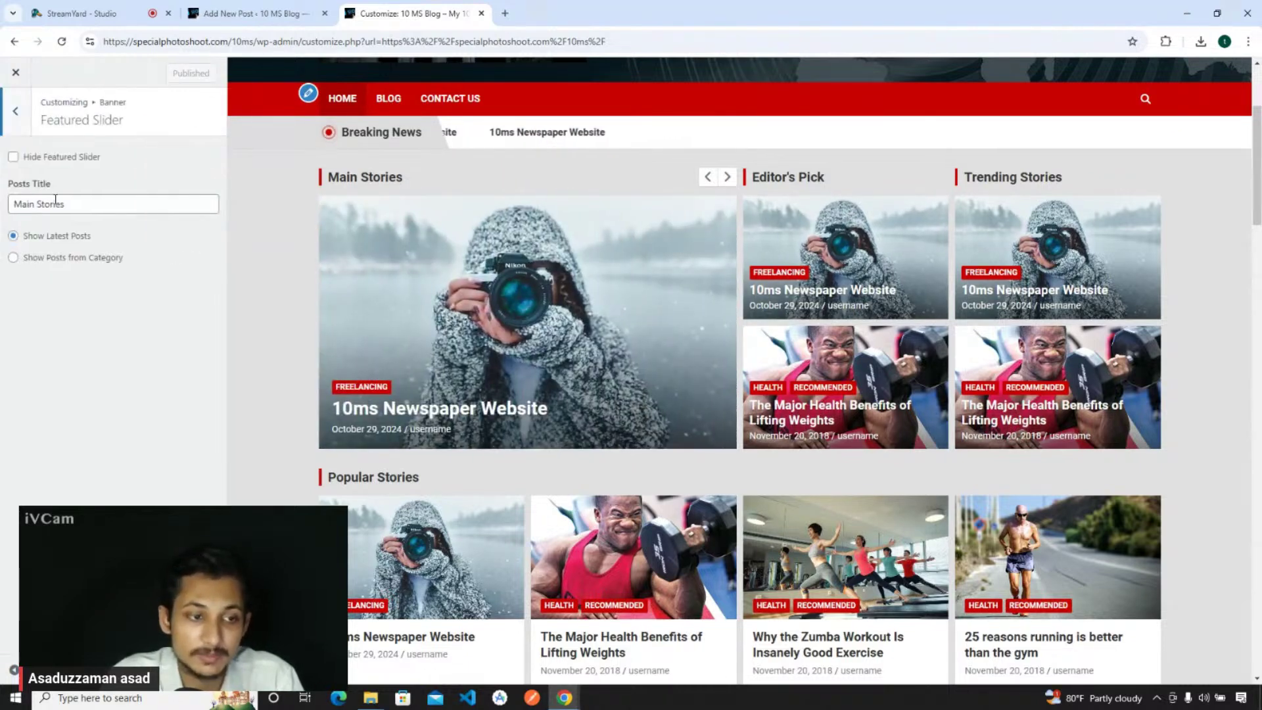
{"action": "left_click", "coordinate": [13, 160]}
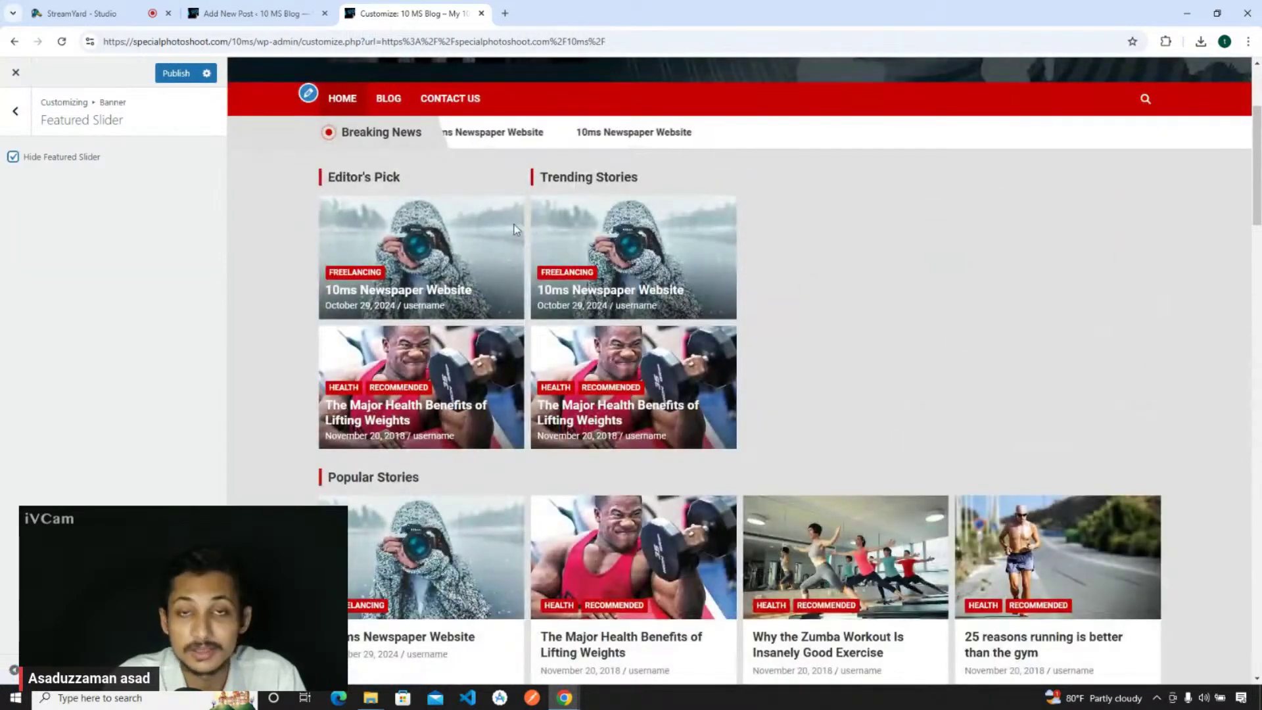
{"action": "left_click", "coordinate": [13, 158]}
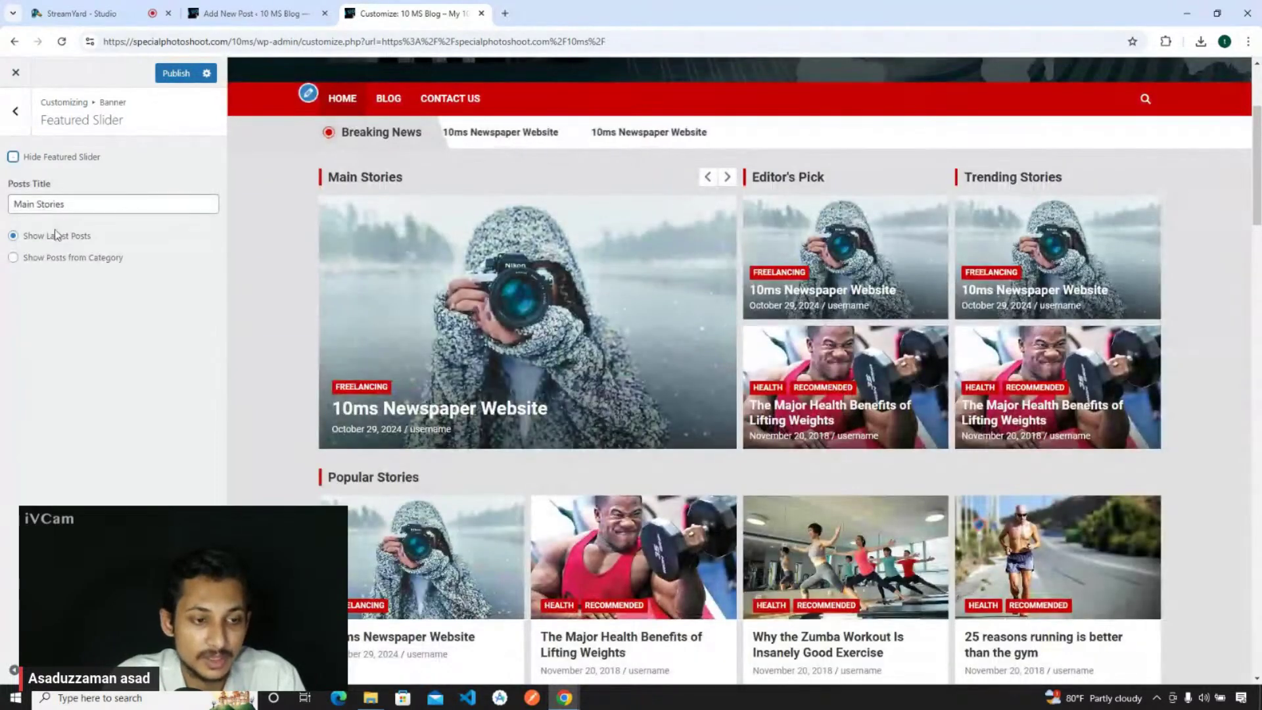
{"action": "left_click_drag", "start_coordinate": [66, 205], "coordinate": [5, 211]}
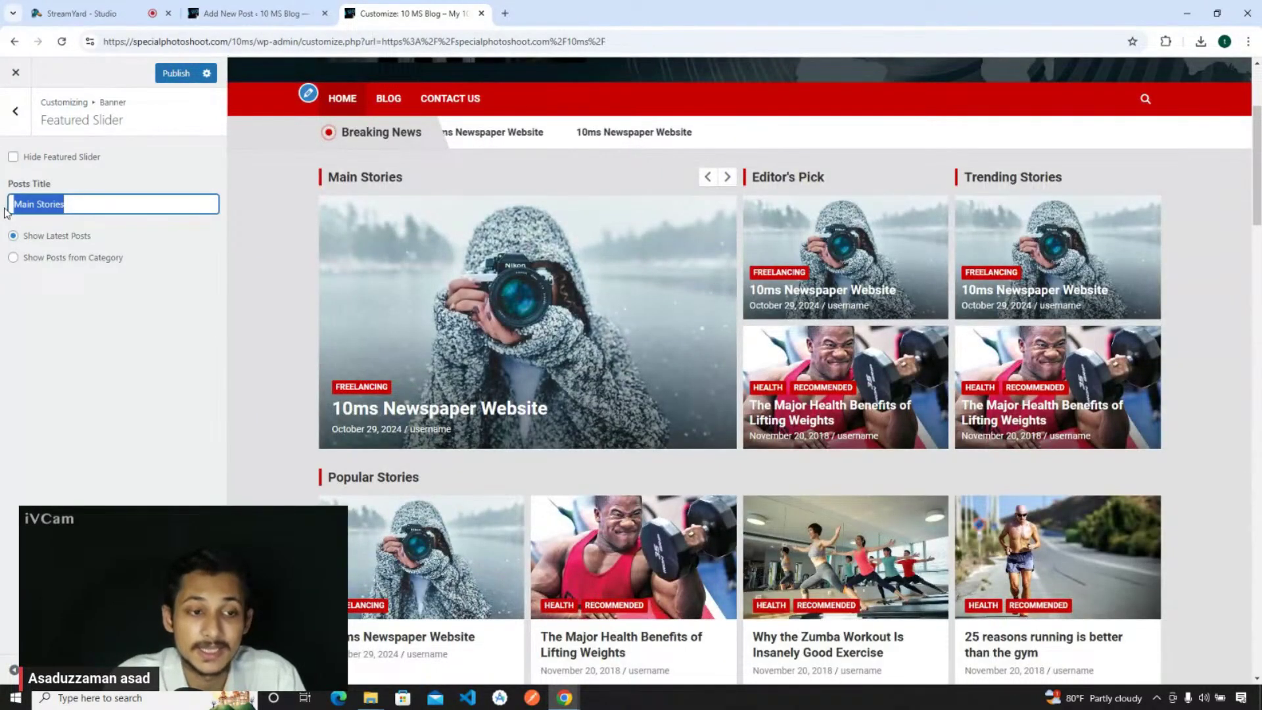
{"action": "left_click", "coordinate": [89, 204]}
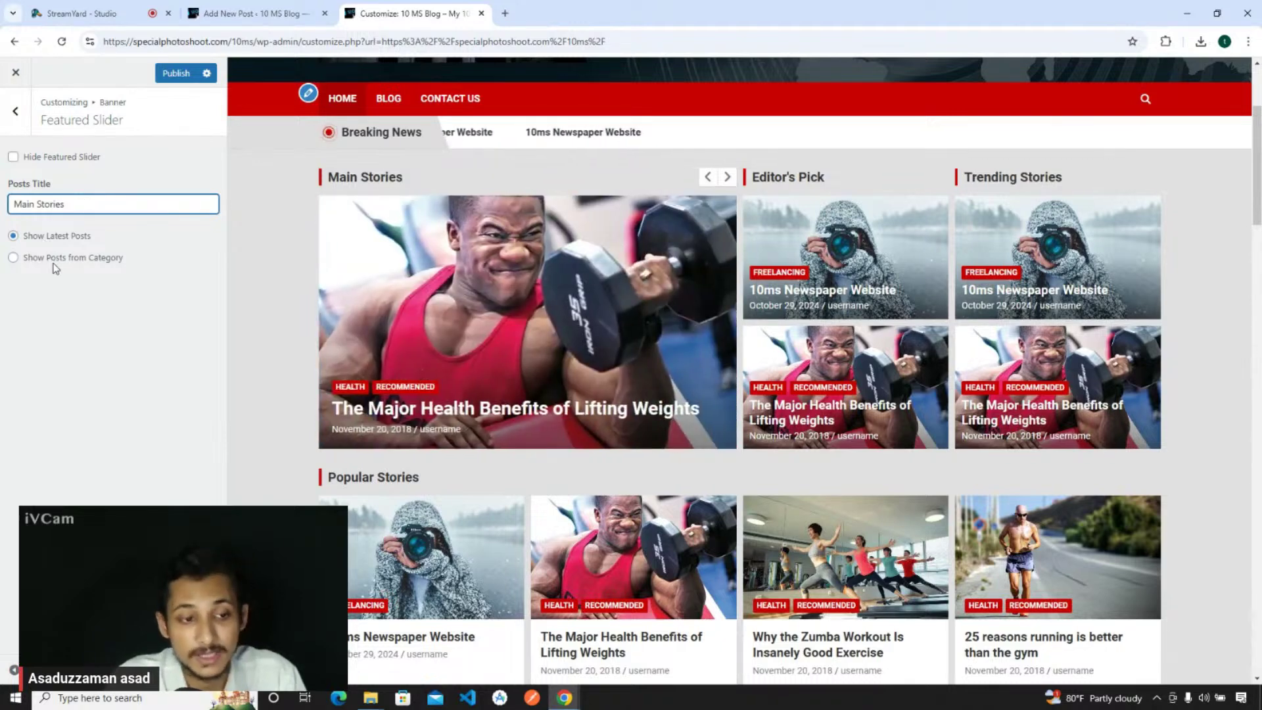
{"action": "left_click", "coordinate": [42, 262]}
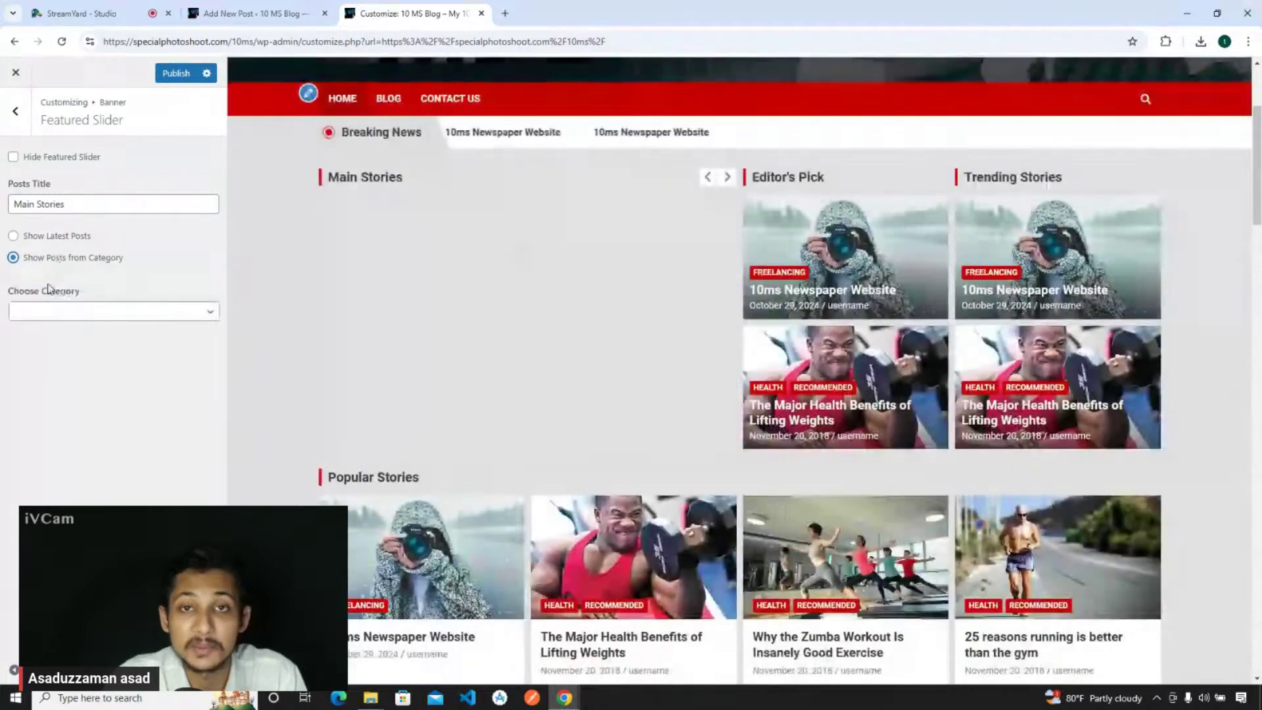
{"action": "left_click", "coordinate": [54, 313]}
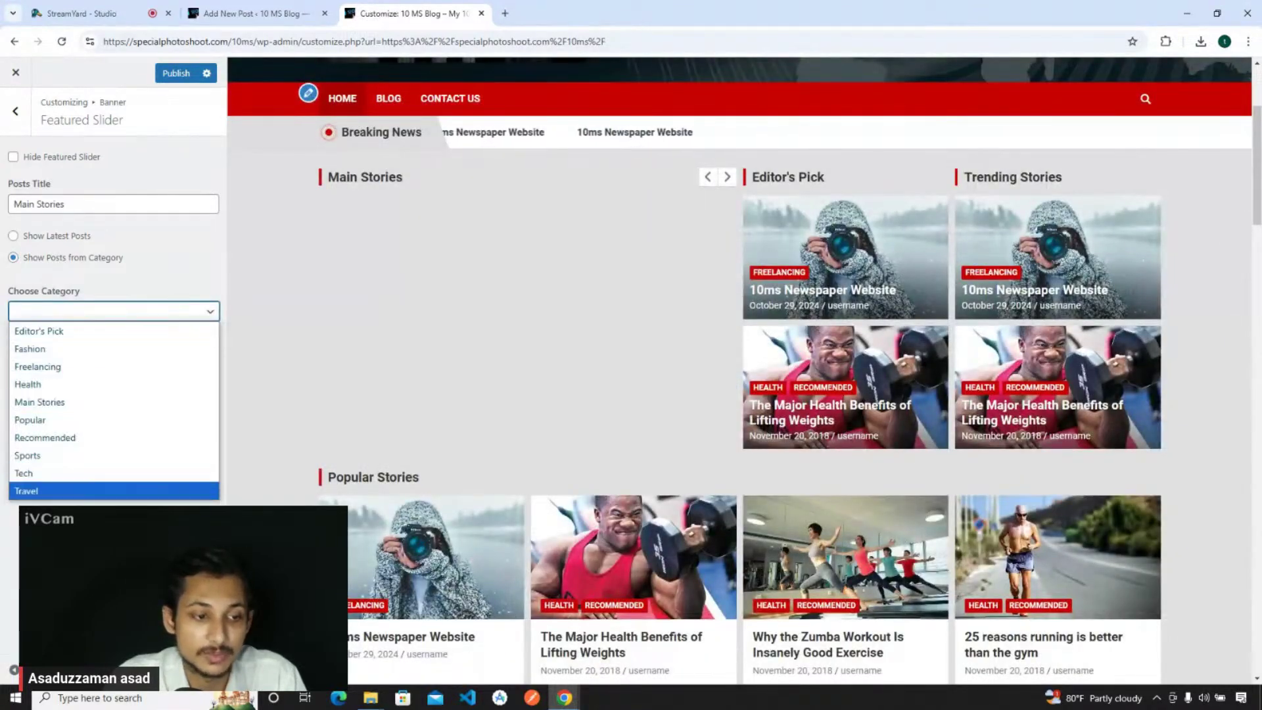
{"action": "left_click", "coordinate": [24, 208]}
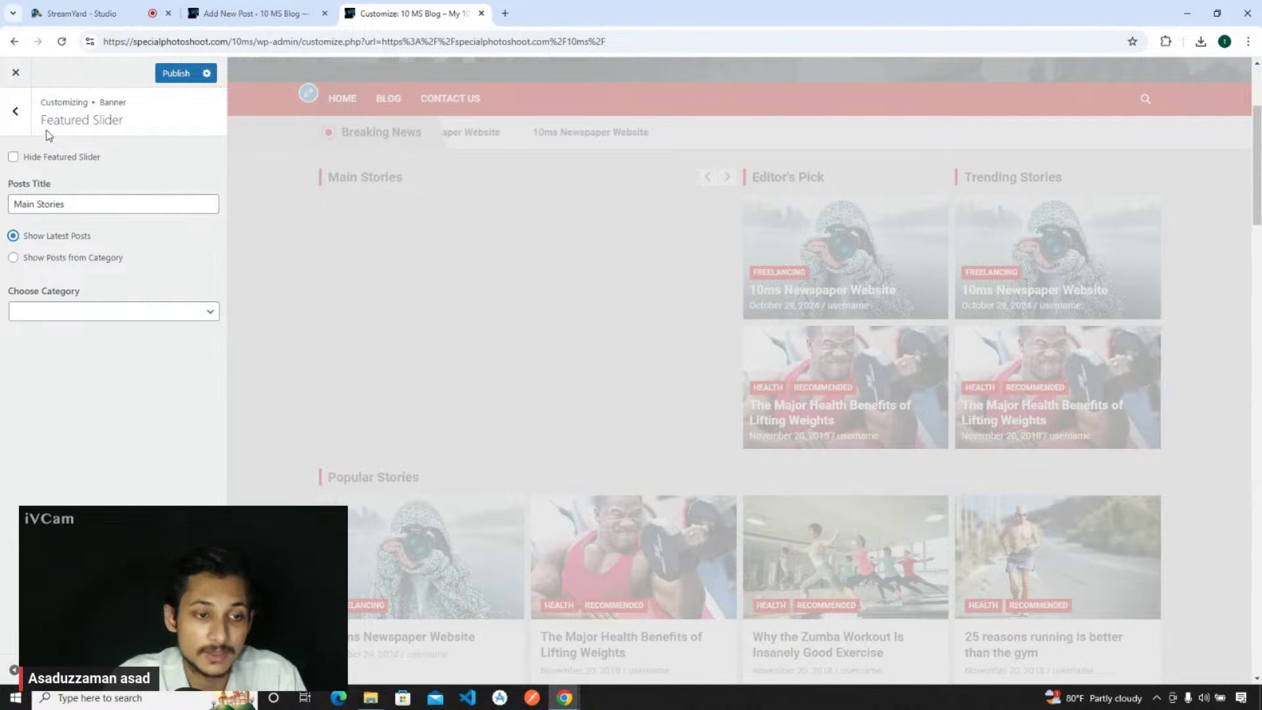
- Open Featured Posts 1 and publish the pending banner changes
{"action": "left_click", "coordinate": [16, 113]}
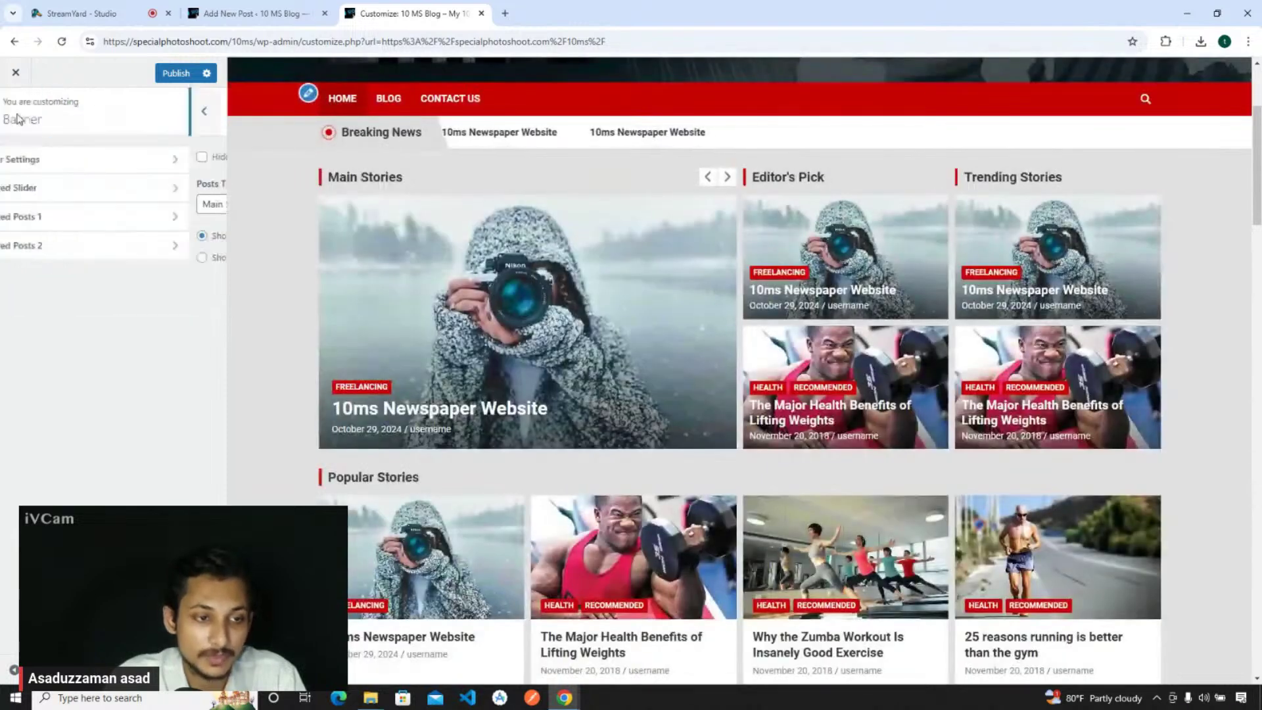
{"action": "left_click", "coordinate": [73, 218]}
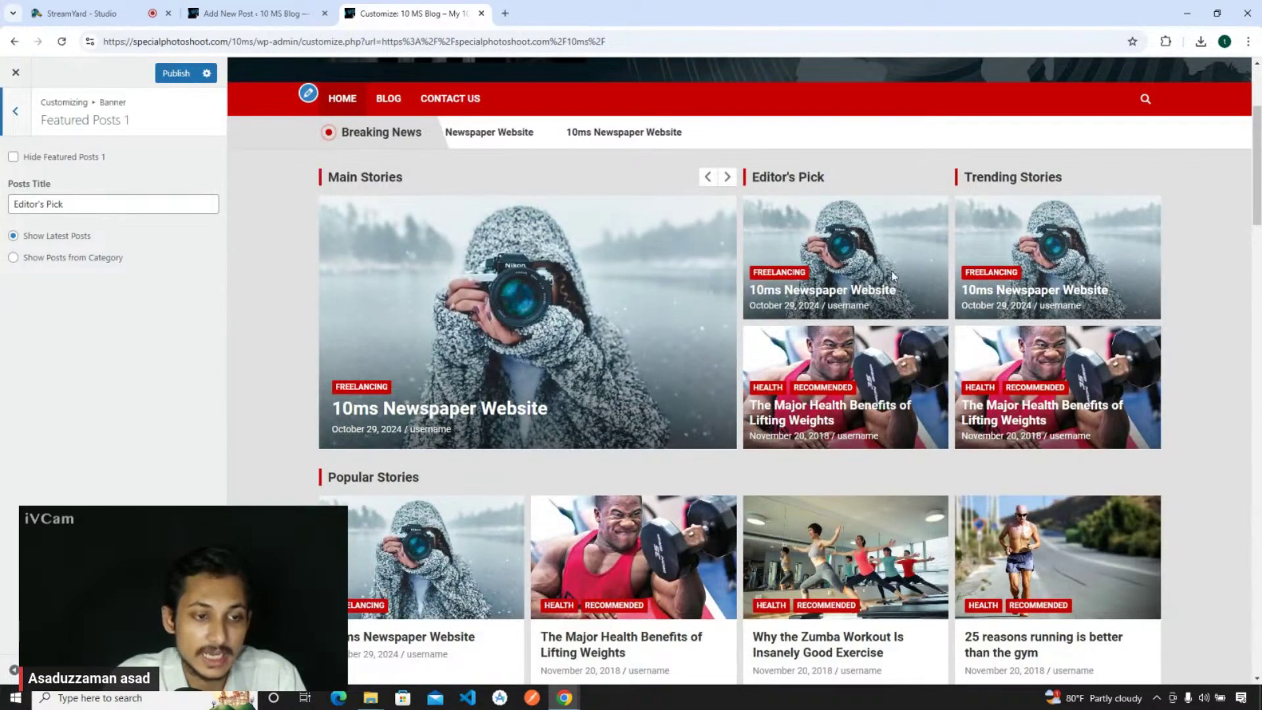
{"action": "left_click", "coordinate": [174, 73]}
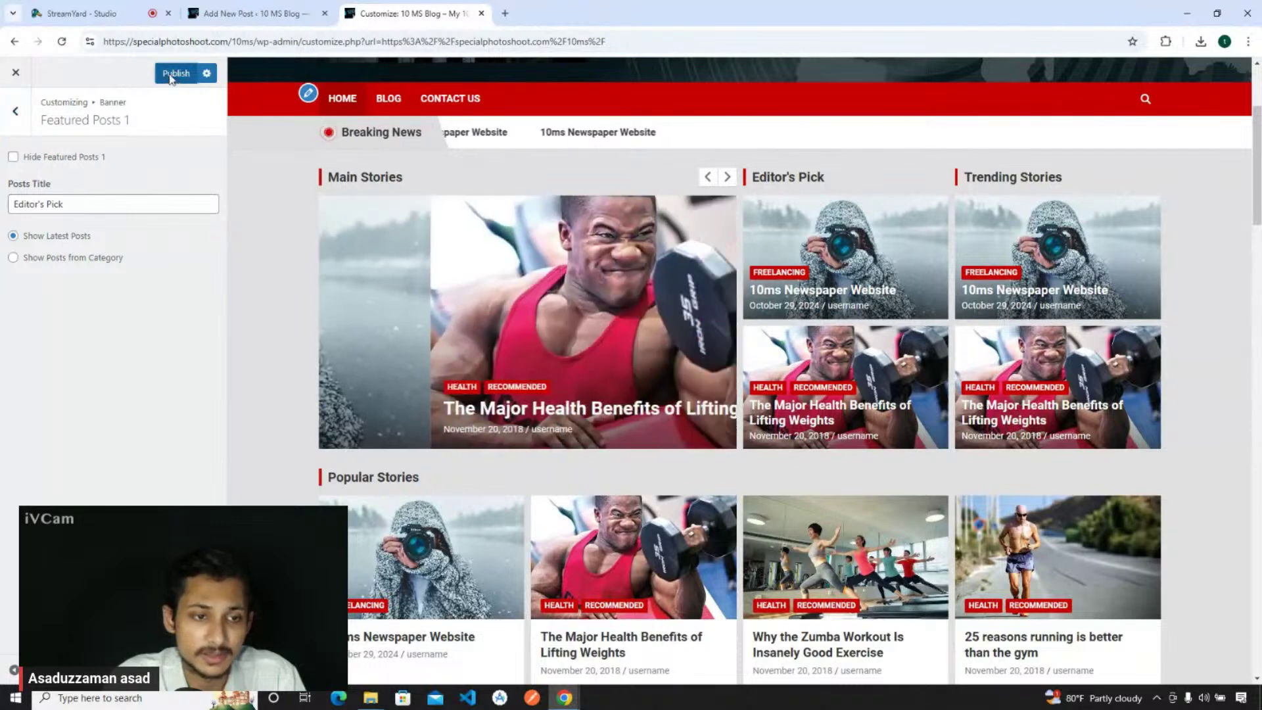
- Go back to the banner sections and open Banner Settings
{"action": "left_click", "coordinate": [7, 115]}
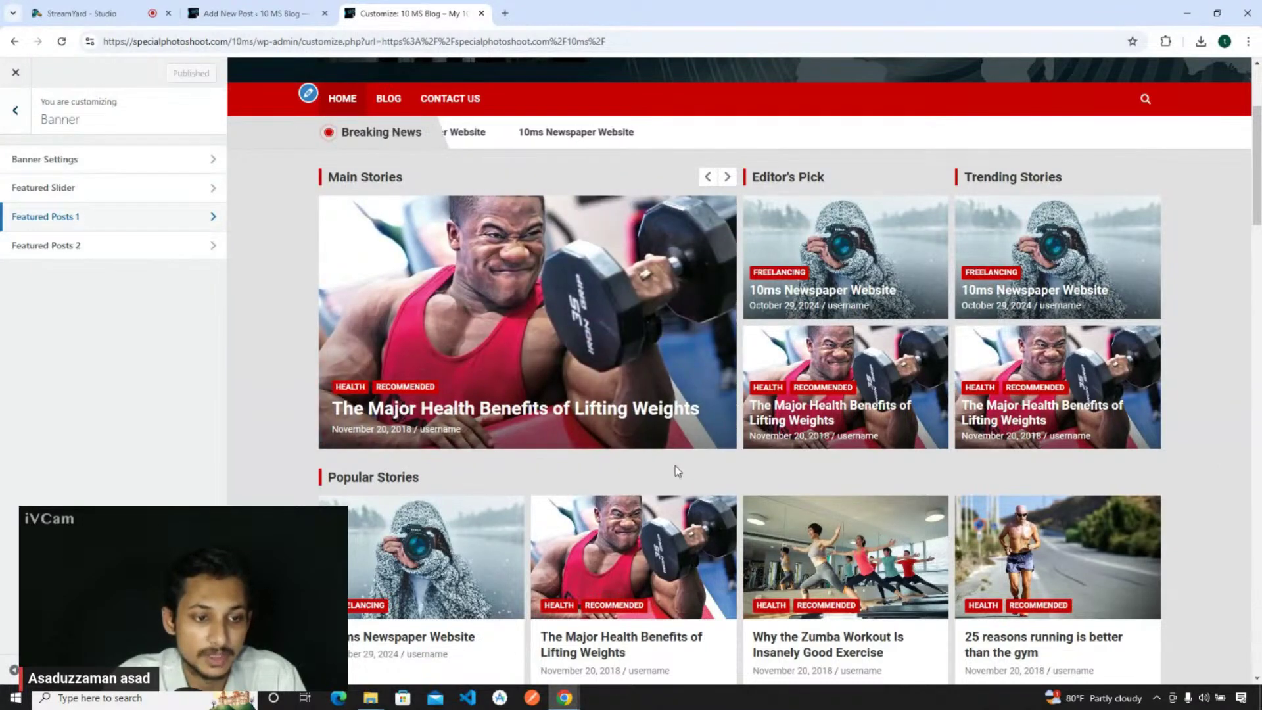
{"action": "scroll", "coordinate": [677, 471], "scroll_direction": "down", "scroll_amount": 4}
{"action": "left_click", "coordinate": [69, 163]}
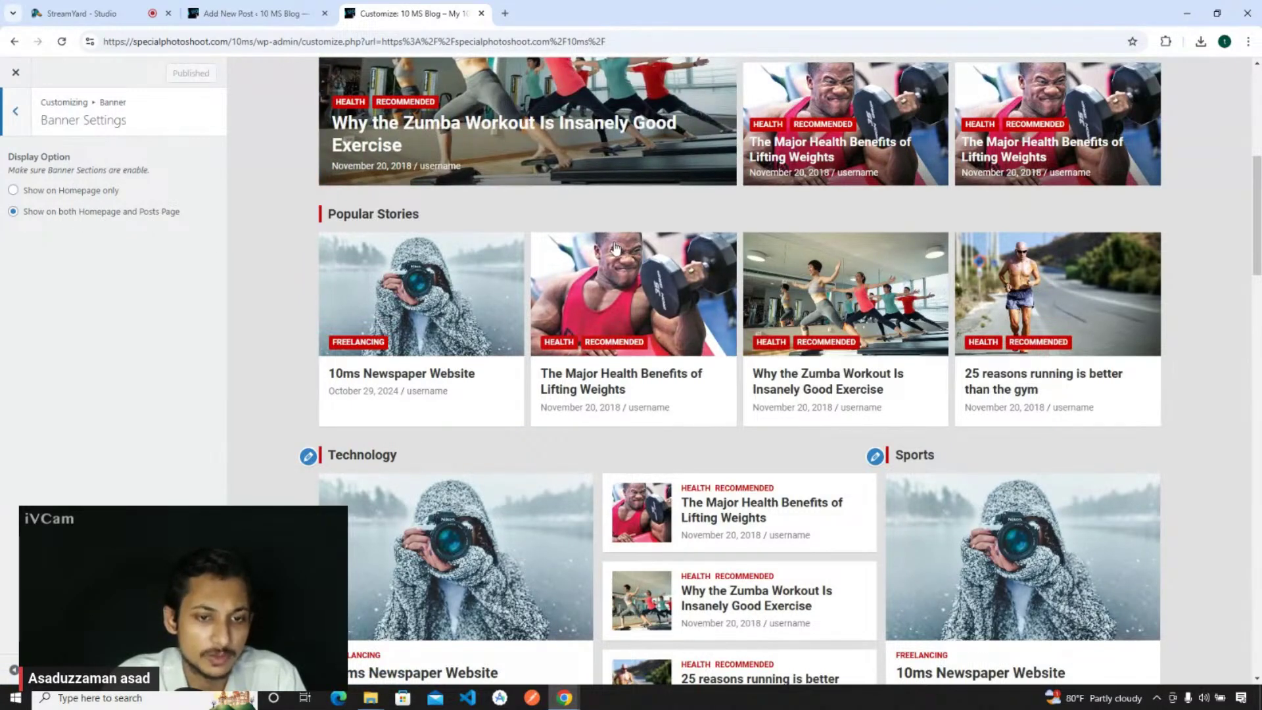
- Open Settings > Reading in the WordPress admin tab
{"action": "scroll", "coordinate": [614, 248], "scroll_direction": "up", "scroll_amount": 6}
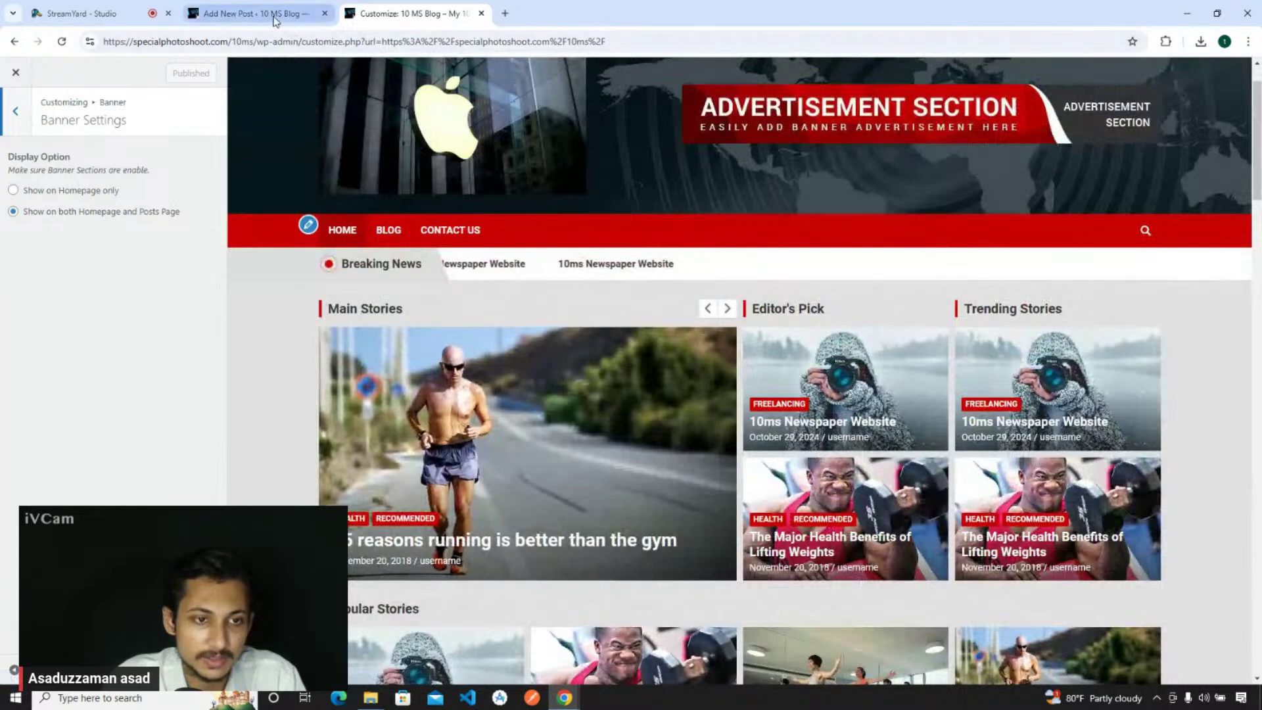
{"action": "left_click", "coordinate": [257, 13]}
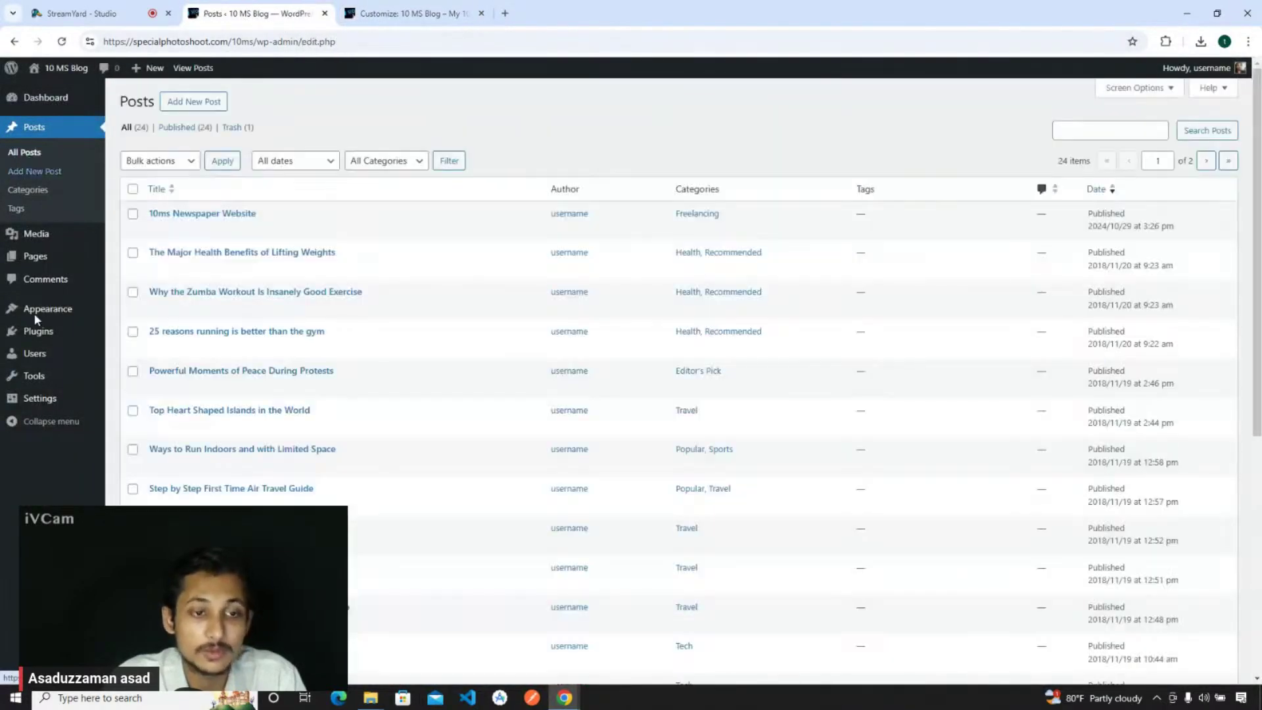
{"action": "mouse_move", "coordinate": [46, 400]}
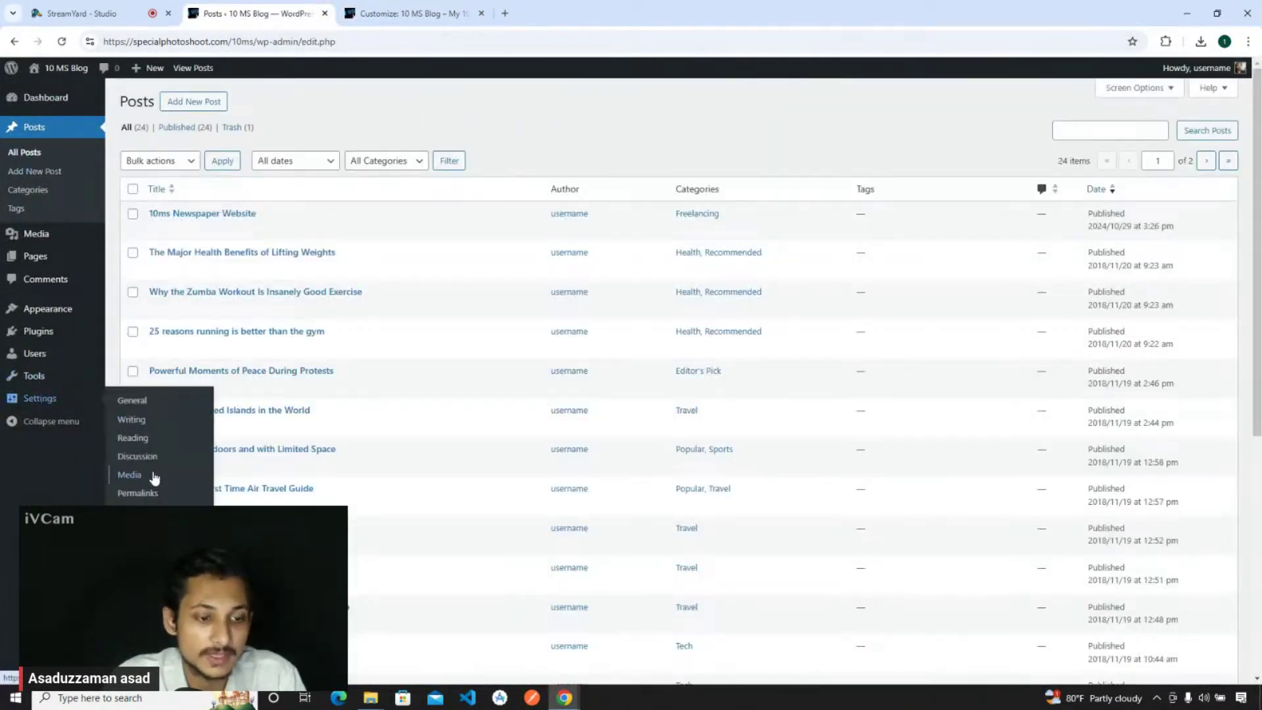
{"action": "left_click", "coordinate": [133, 438]}
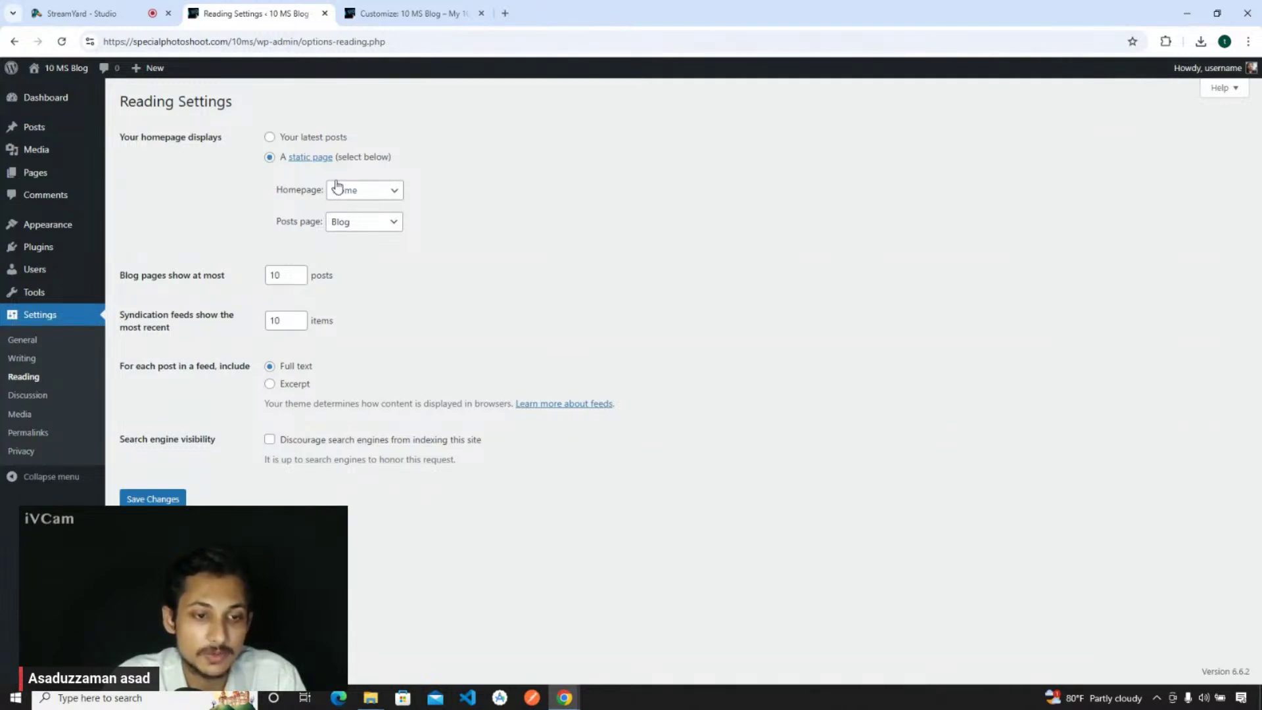
{"action": "left_click", "coordinate": [390, 10]}
{"action": "left_click", "coordinate": [213, 9]}
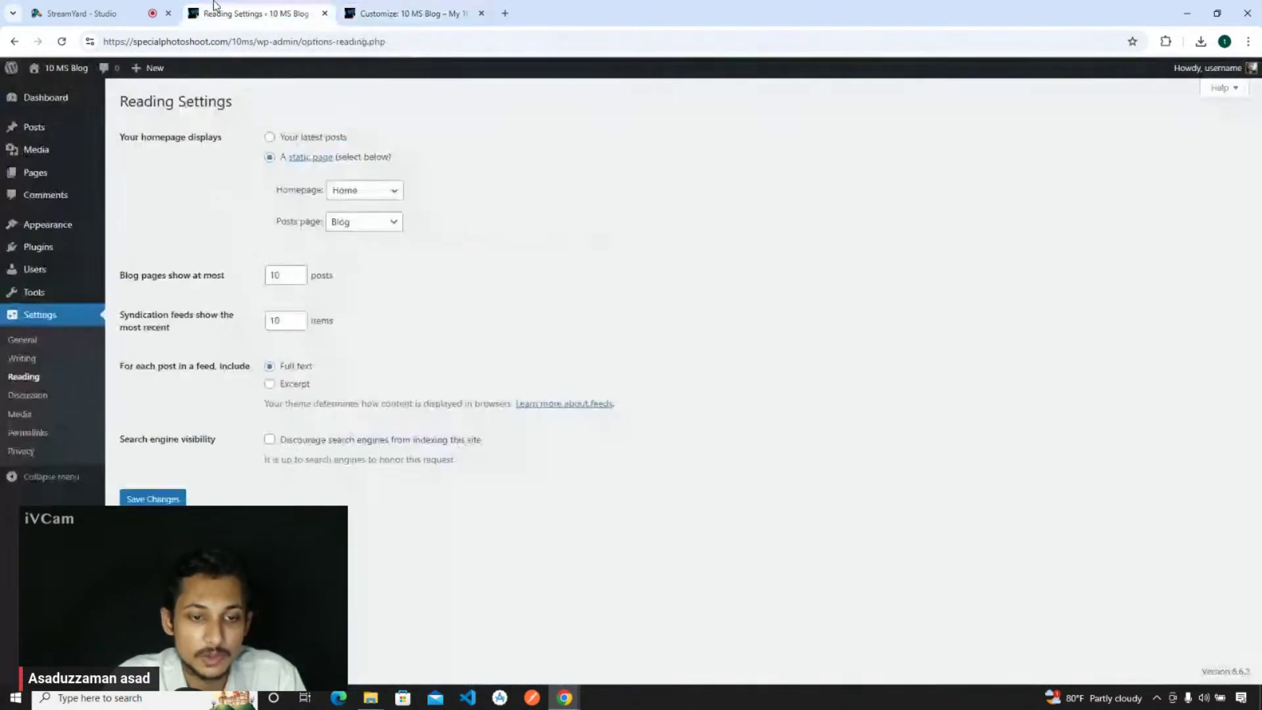
- Open the preview's BLOG menu link in a new tab, review it, and return to the Customizer
{"action": "left_click", "coordinate": [399, 8]}
{"action": "scroll", "coordinate": [423, 198], "scroll_direction": "up", "scroll_amount": 10}
{"action": "right_click", "coordinate": [386, 232]}
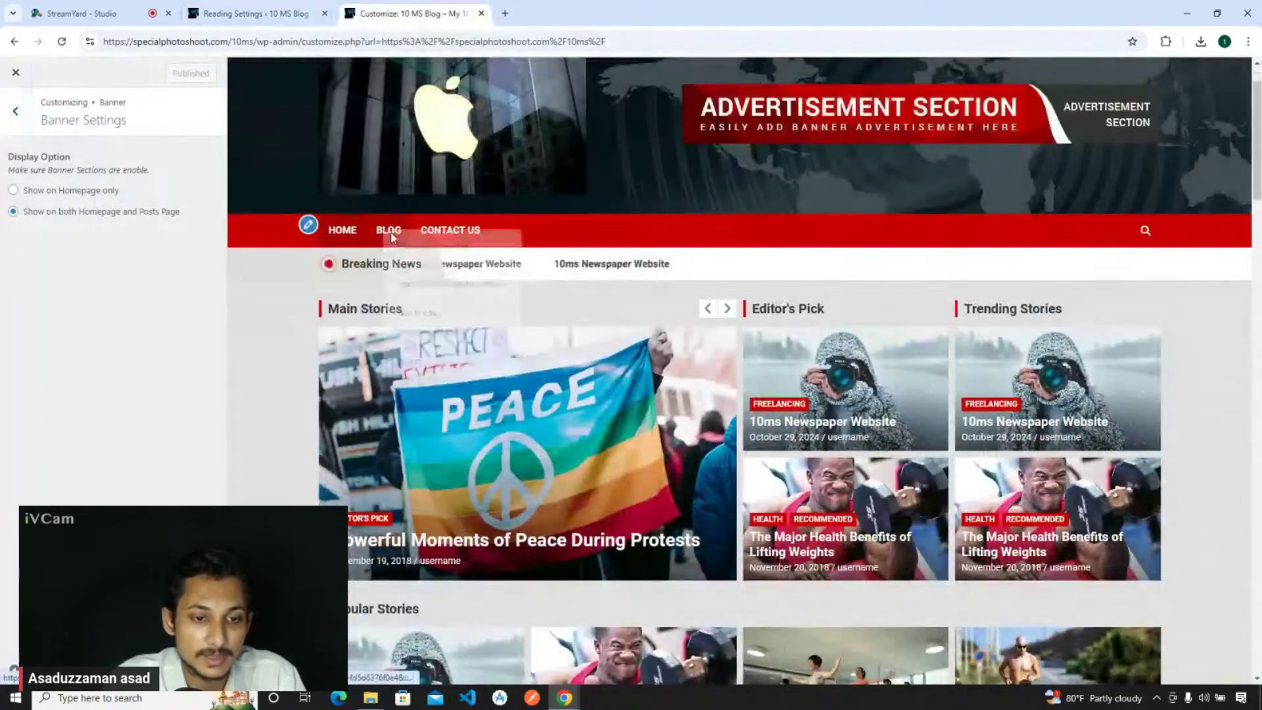
{"action": "left_click", "coordinate": [431, 247]}
{"action": "left_click", "coordinate": [535, 8]}
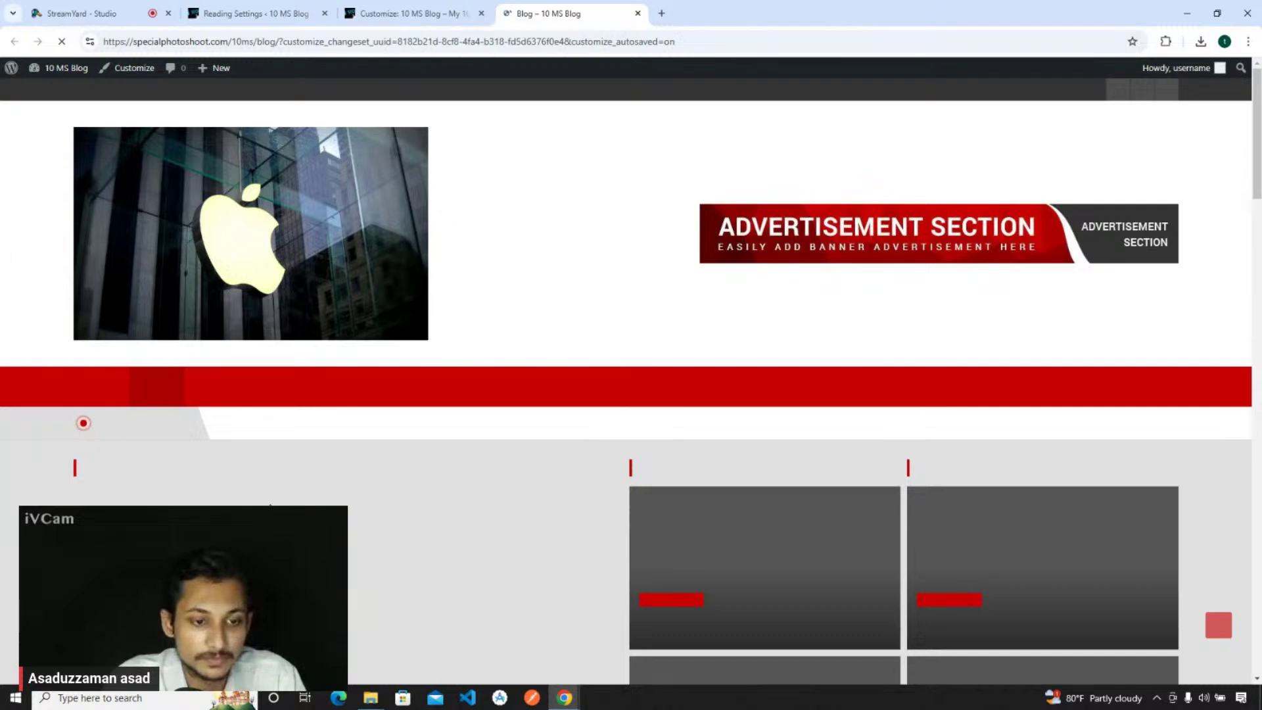
{"action": "scroll", "coordinate": [464, 332], "scroll_direction": "down", "scroll_amount": 5}
{"action": "scroll", "coordinate": [464, 333], "scroll_direction": "up", "scroll_amount": 5}
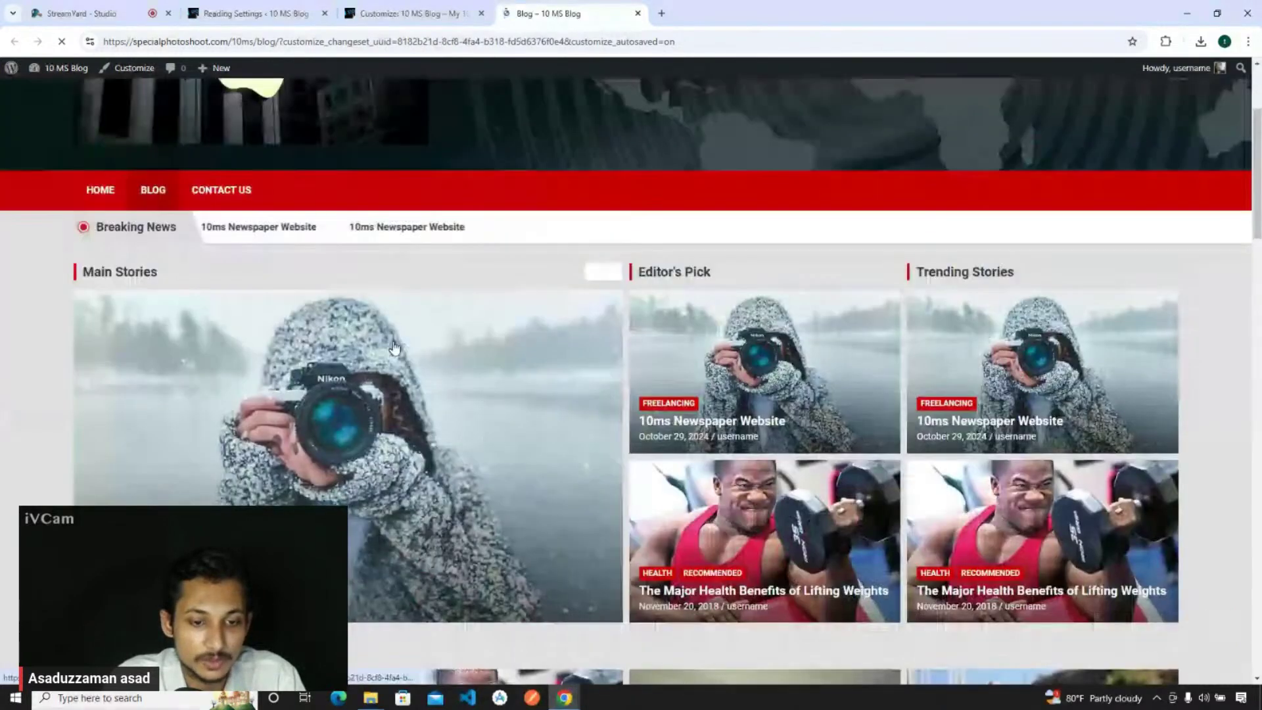
{"action": "scroll", "coordinate": [464, 333], "scroll_direction": "down", "scroll_amount": 3}
{"action": "left_click", "coordinate": [302, 18]}
{"action": "left_click", "coordinate": [401, 15]}
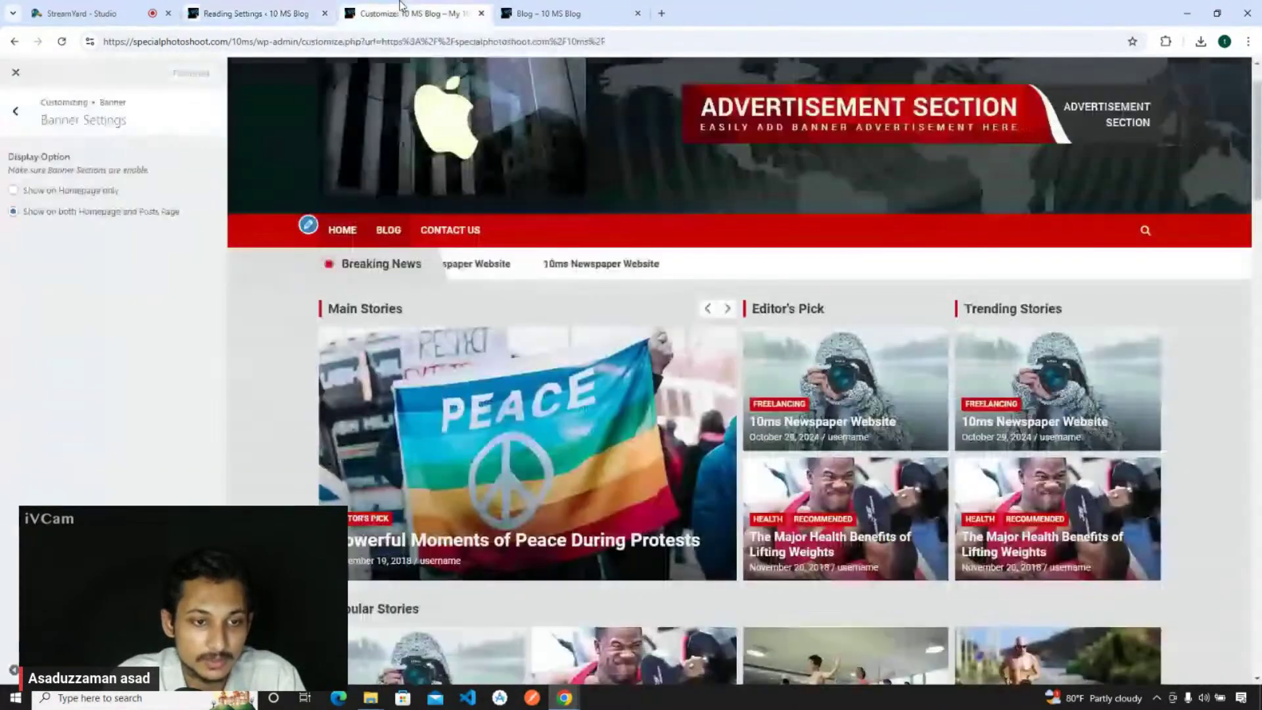
- Set the banner to Show on Homepage only, publish, and check the Blog page
{"action": "left_click", "coordinate": [36, 191]}
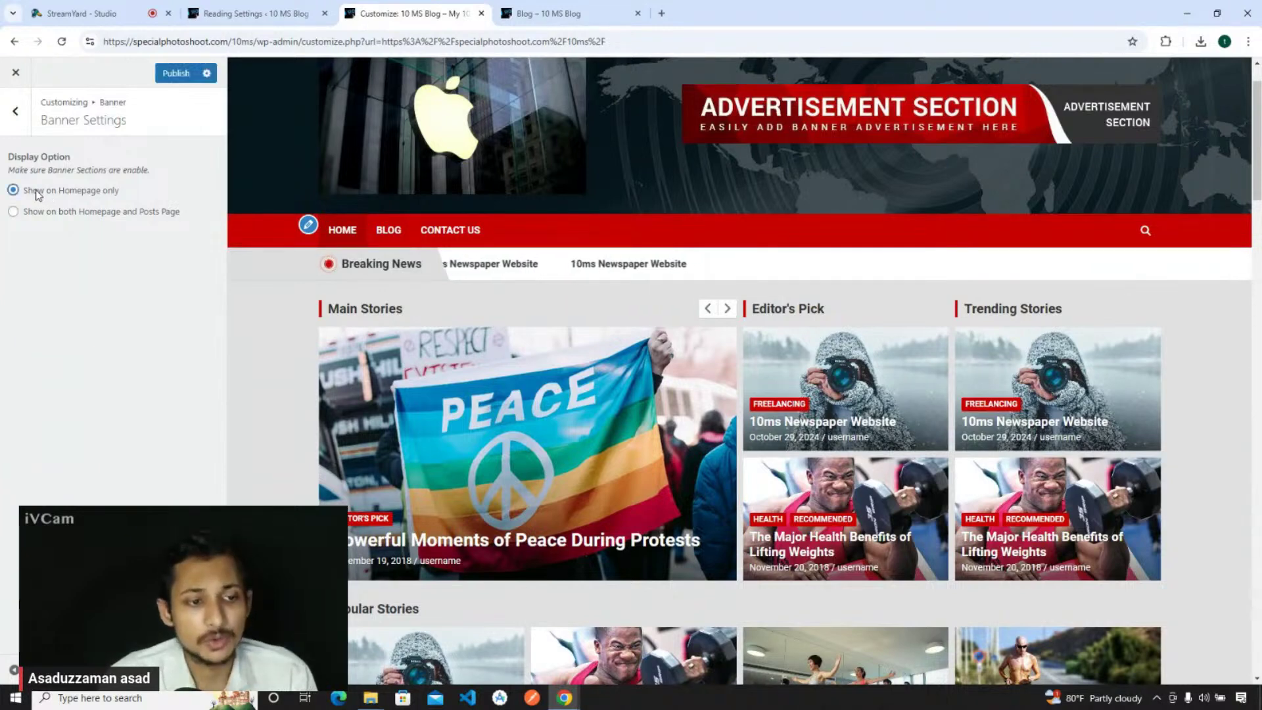
{"action": "left_click", "coordinate": [176, 73]}
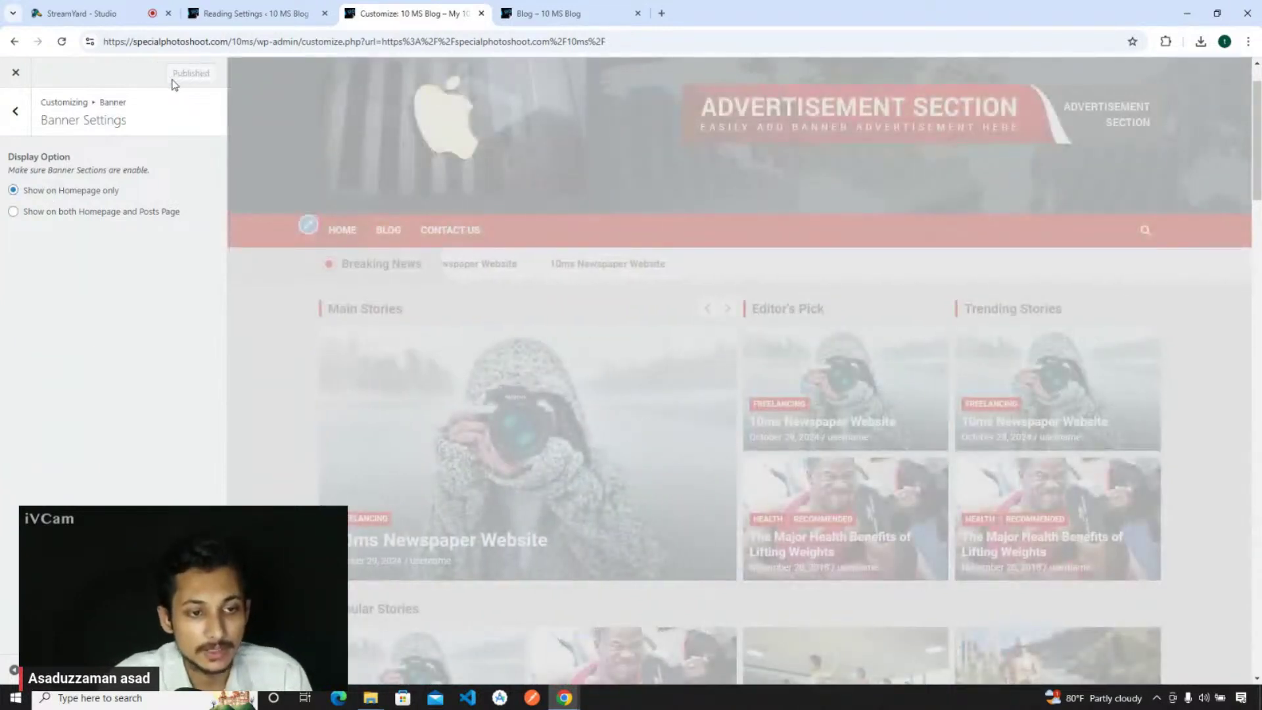
{"action": "left_click", "coordinate": [615, 7]}
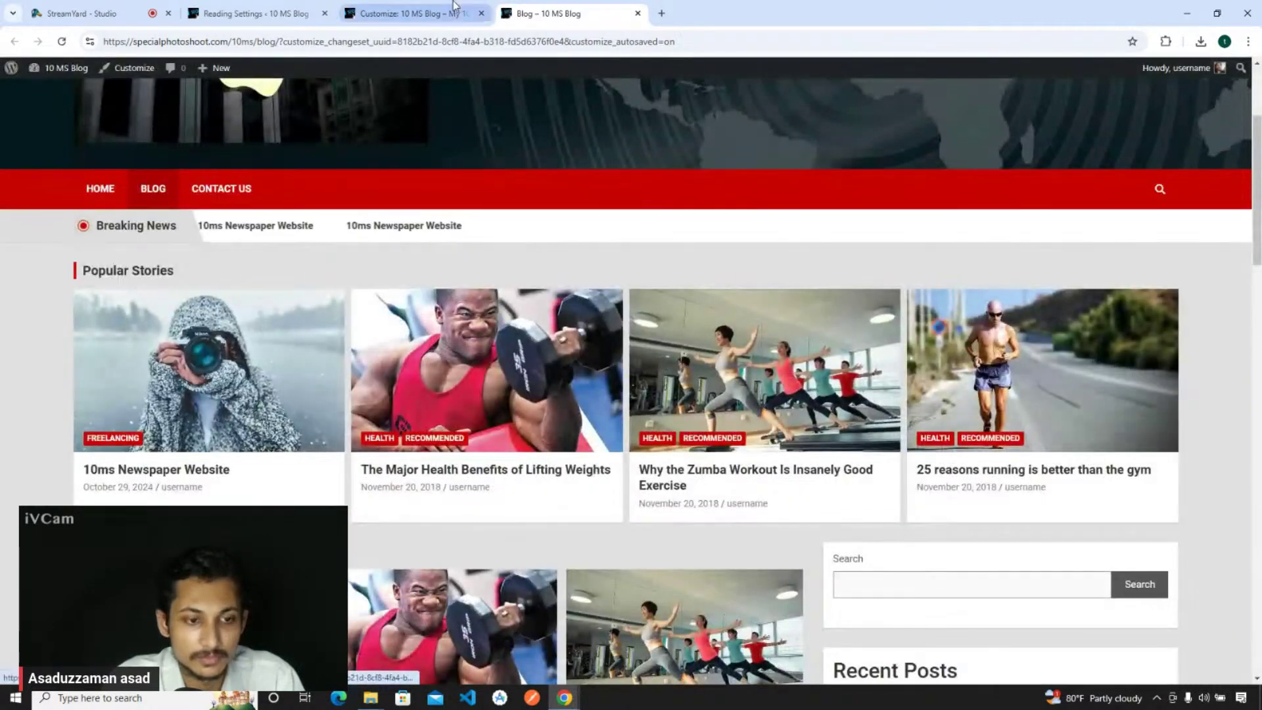
{"action": "left_click", "coordinate": [453, 7]}
{"action": "scroll", "coordinate": [341, 268], "scroll_direction": "down", "scroll_amount": 5}
{"action": "scroll", "coordinate": [341, 268], "scroll_direction": "up", "scroll_amount": 4}
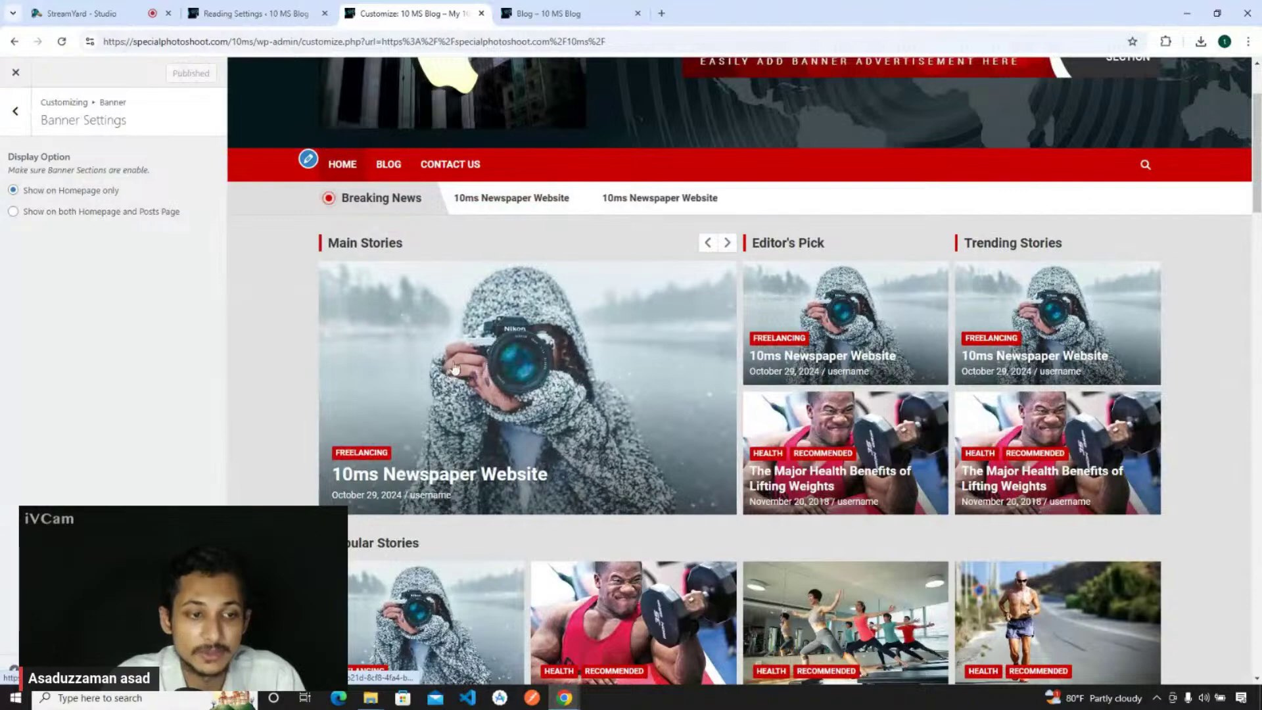
- Recheck the Blog page for the dropped Main Stories banner and return to the Banner list
{"action": "left_click", "coordinate": [548, 13]}
{"action": "scroll", "coordinate": [442, 332], "scroll_direction": "down", "scroll_amount": 5}
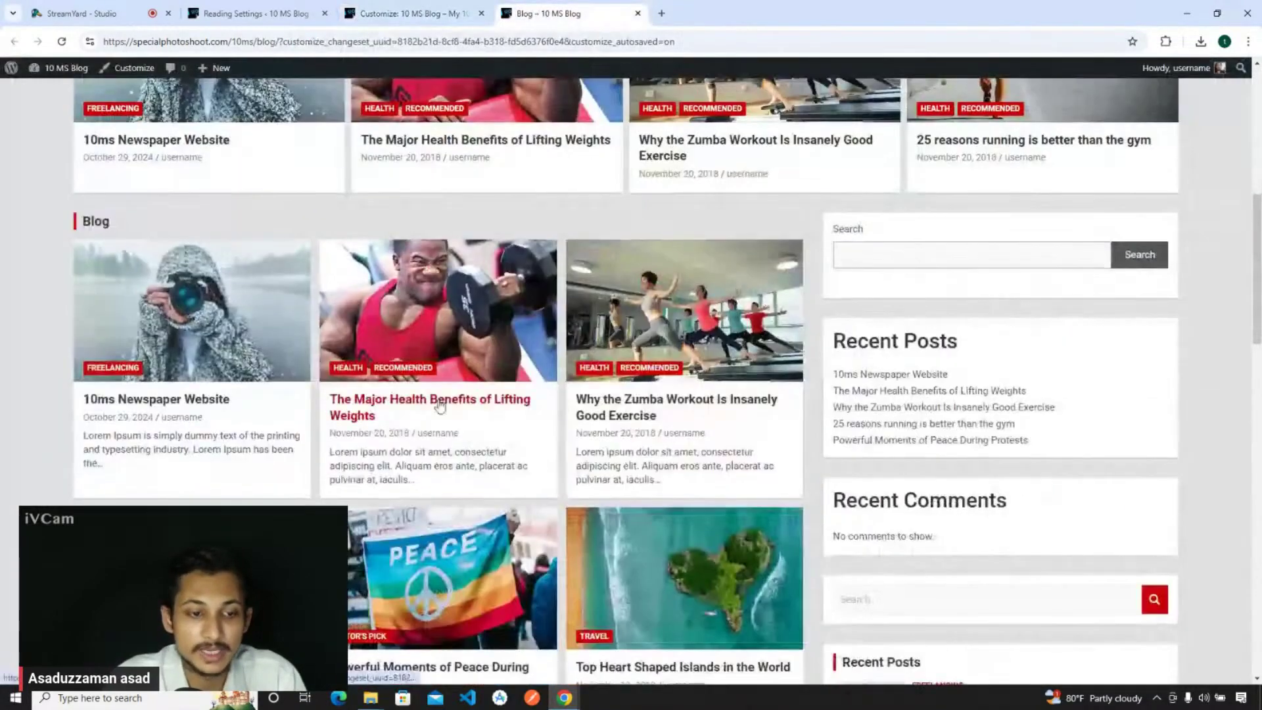
{"action": "scroll", "coordinate": [440, 406], "scroll_direction": "down", "scroll_amount": 3}
{"action": "scroll", "coordinate": [440, 406], "scroll_direction": "up", "scroll_amount": 5}
{"action": "left_click", "coordinate": [407, 13]}
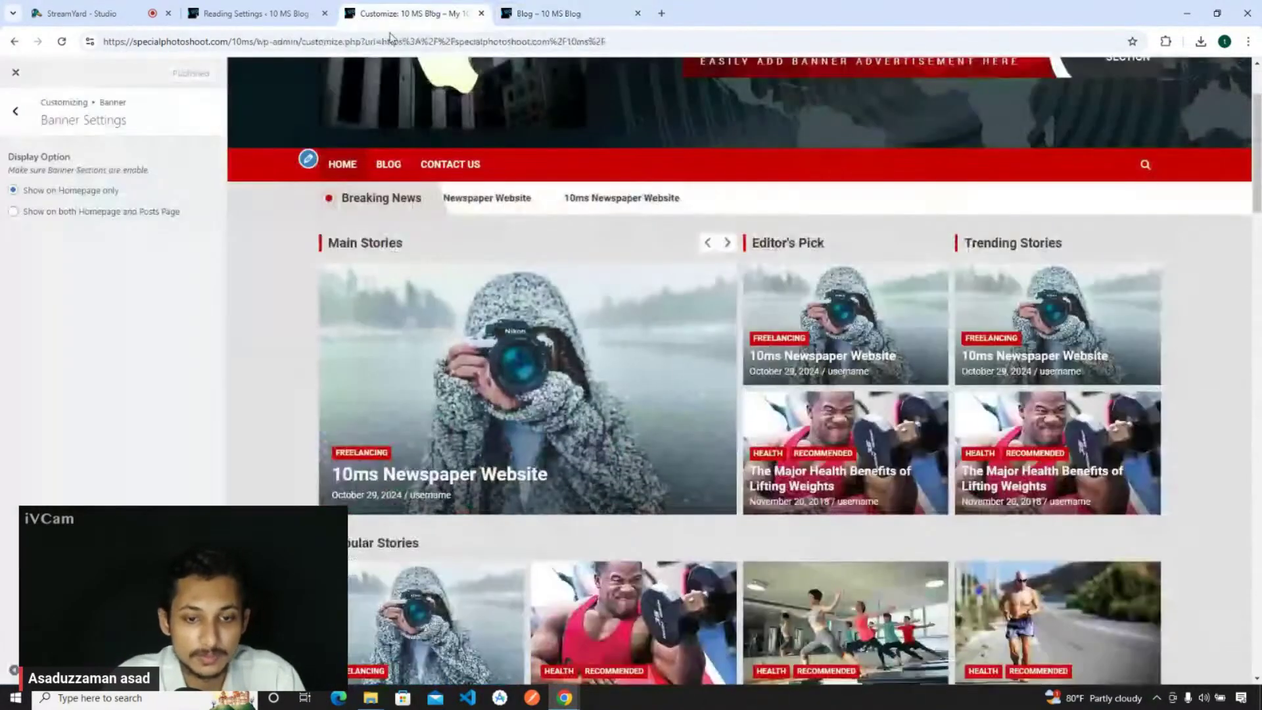
{"action": "left_click", "coordinate": [12, 116]}
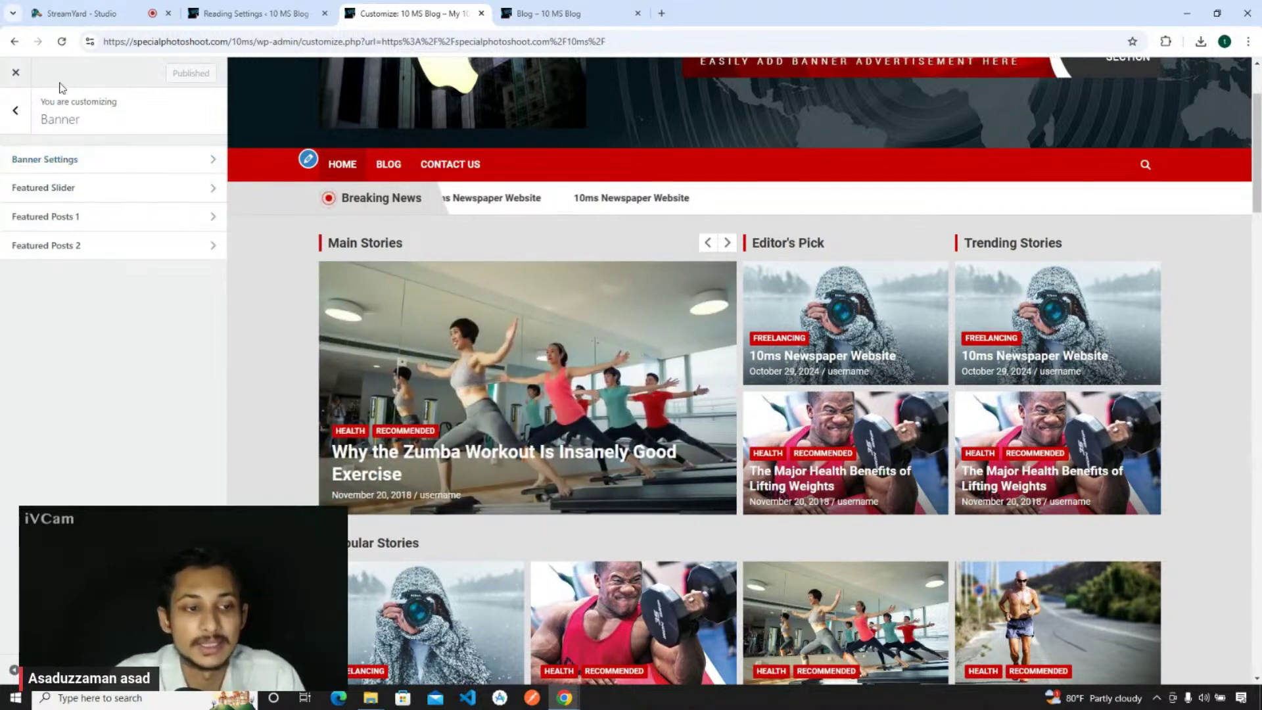
- Change the Header Featured Posts title from Popular Stories to Viral Stories and publish
{"action": "left_click", "coordinate": [16, 122]}
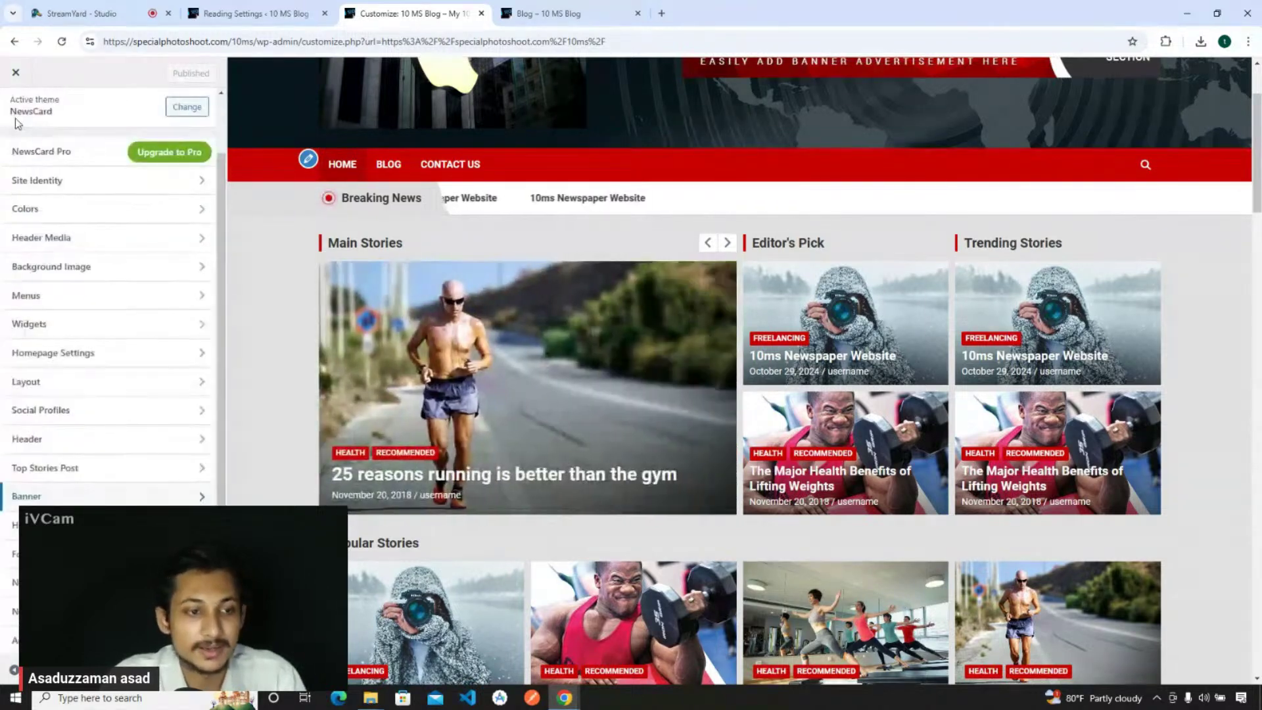
{"action": "scroll", "coordinate": [625, 347], "scroll_direction": "down", "scroll_amount": 1}
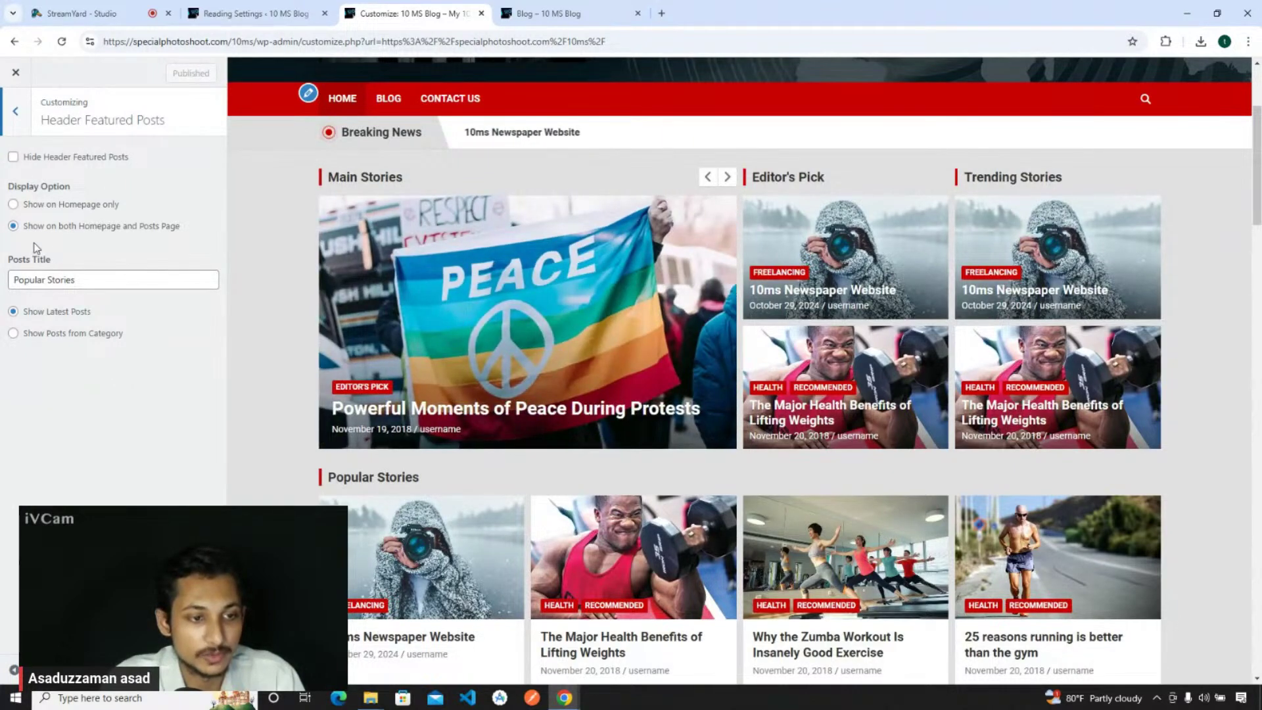
{"action": "scroll", "coordinate": [611, 279], "scroll_direction": "up", "scroll_amount": 1}
{"action": "scroll", "coordinate": [611, 279], "scroll_direction": "up", "scroll_amount": 3}
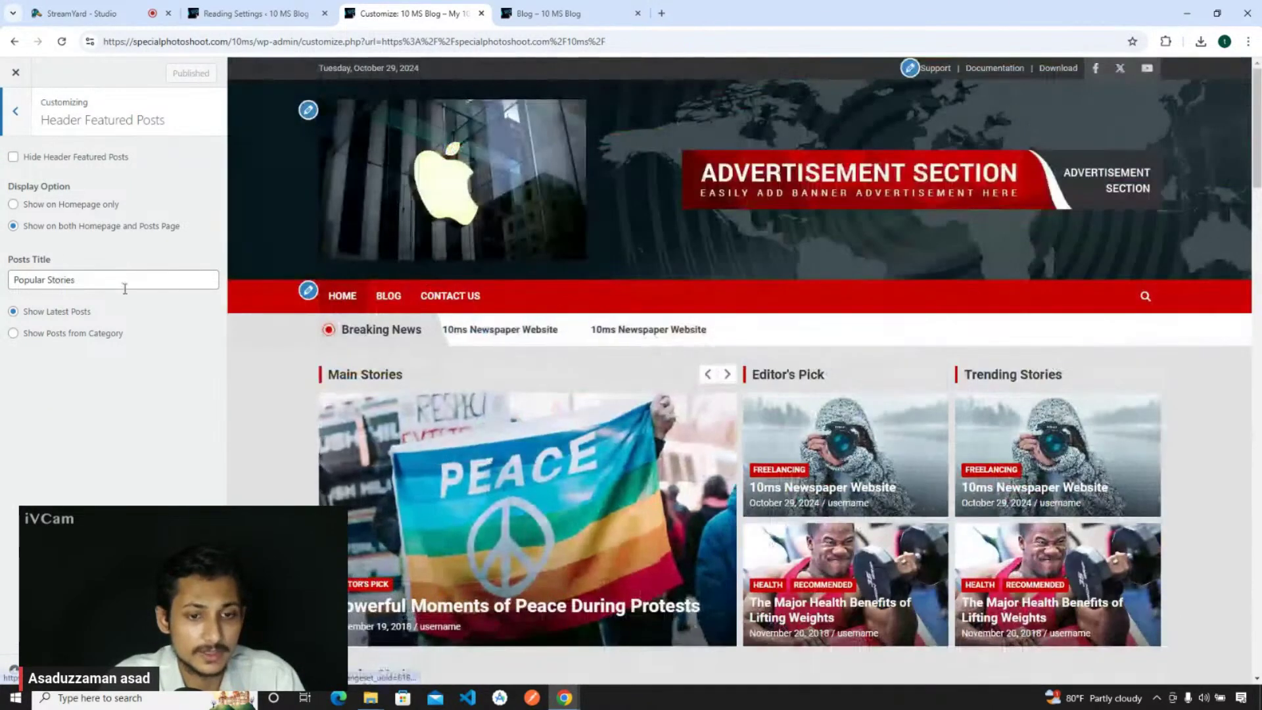
{"action": "scroll", "coordinate": [484, 411], "scroll_direction": "down", "scroll_amount": 5}
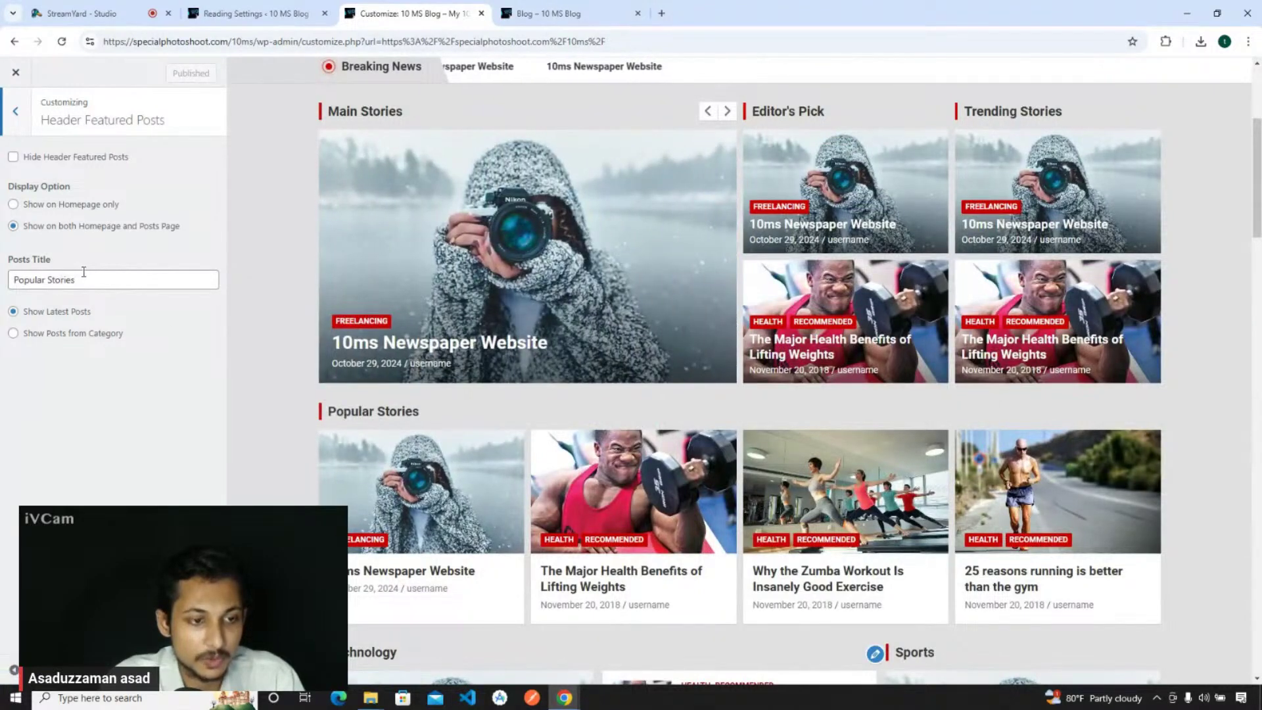
{"action": "left_click_drag", "start_coordinate": [90, 279], "coordinate": [2, 299]}
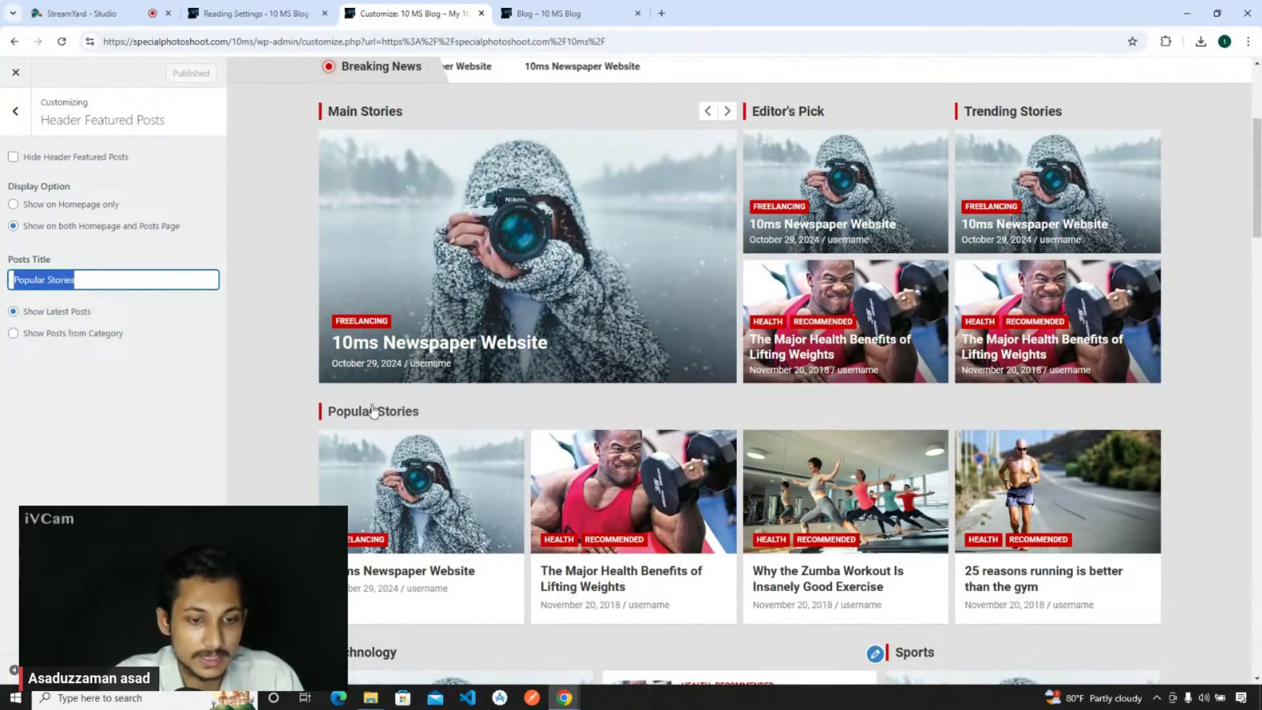
{"action": "double_click", "coordinate": [26, 281]}
{"action": "type", "text": "Vira"}
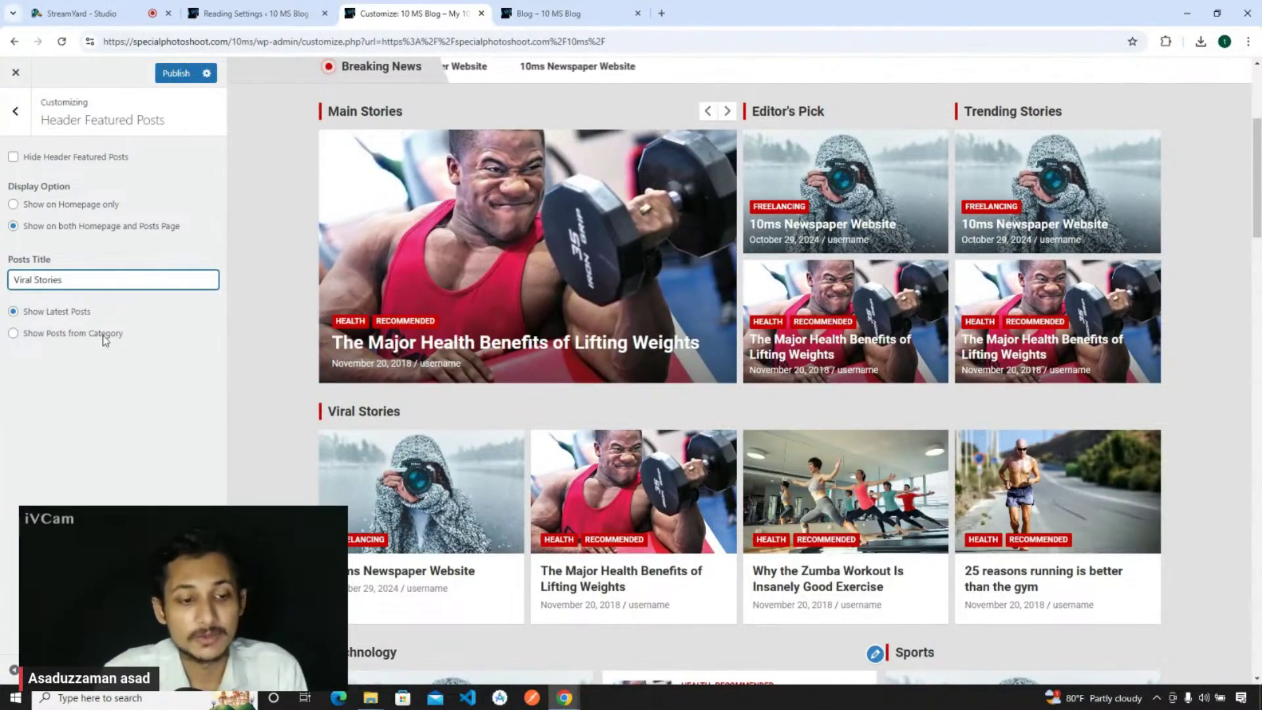
{"action": "left_click", "coordinate": [70, 401]}
{"action": "left_click", "coordinate": [176, 73]}
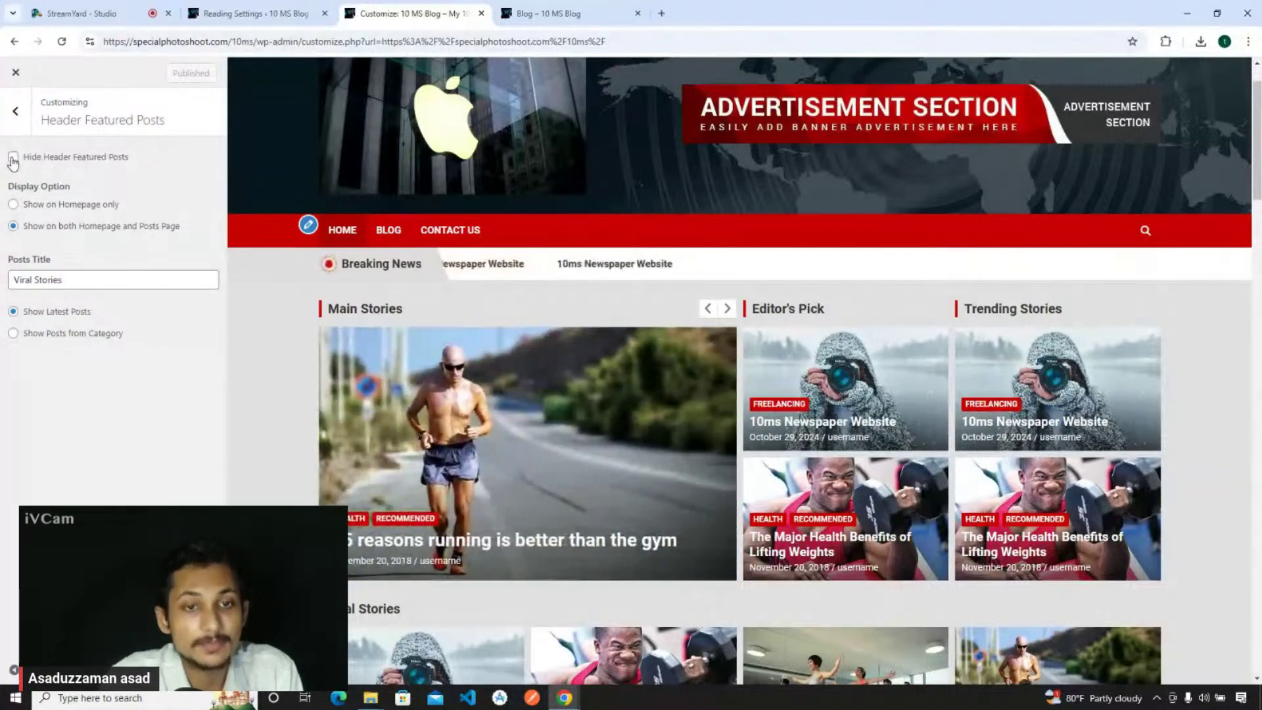
- Review the Header Featured Posts options and preview the current Blog page
{"action": "scroll", "coordinate": [525, 416], "scroll_direction": "down", "scroll_amount": 5}
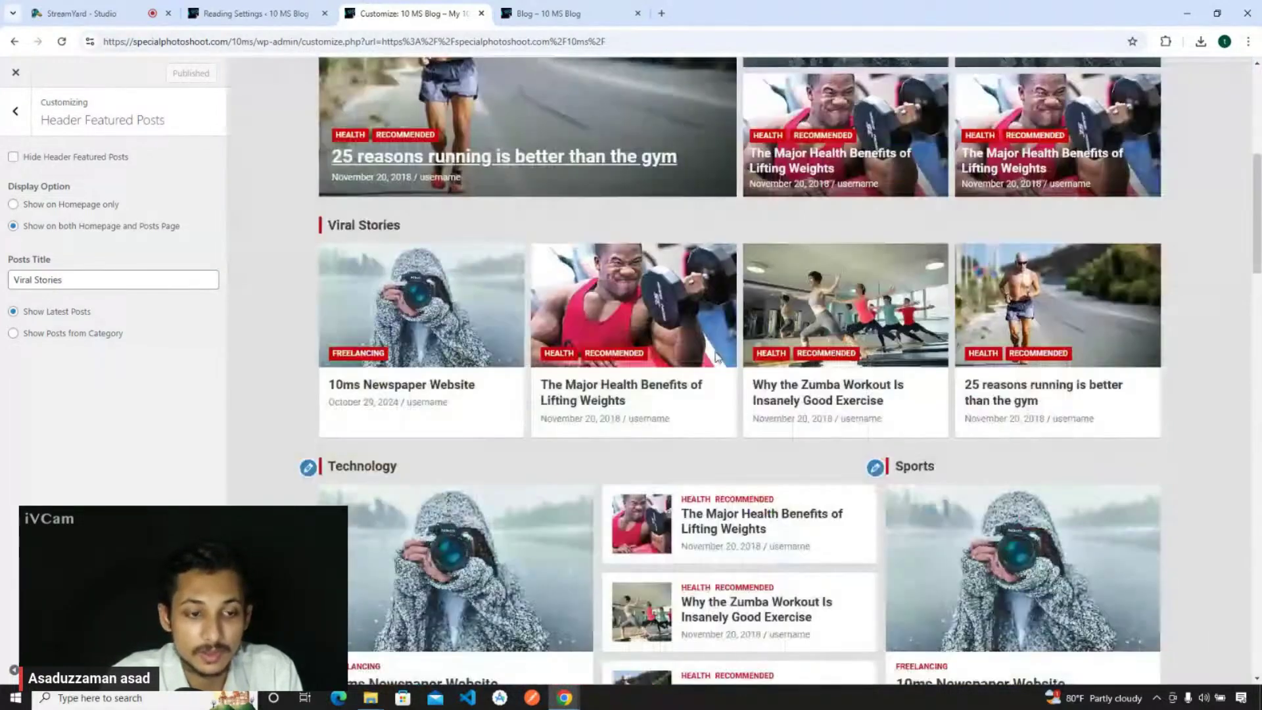
{"action": "scroll", "coordinate": [450, 510], "scroll_direction": "down", "scroll_amount": 3}
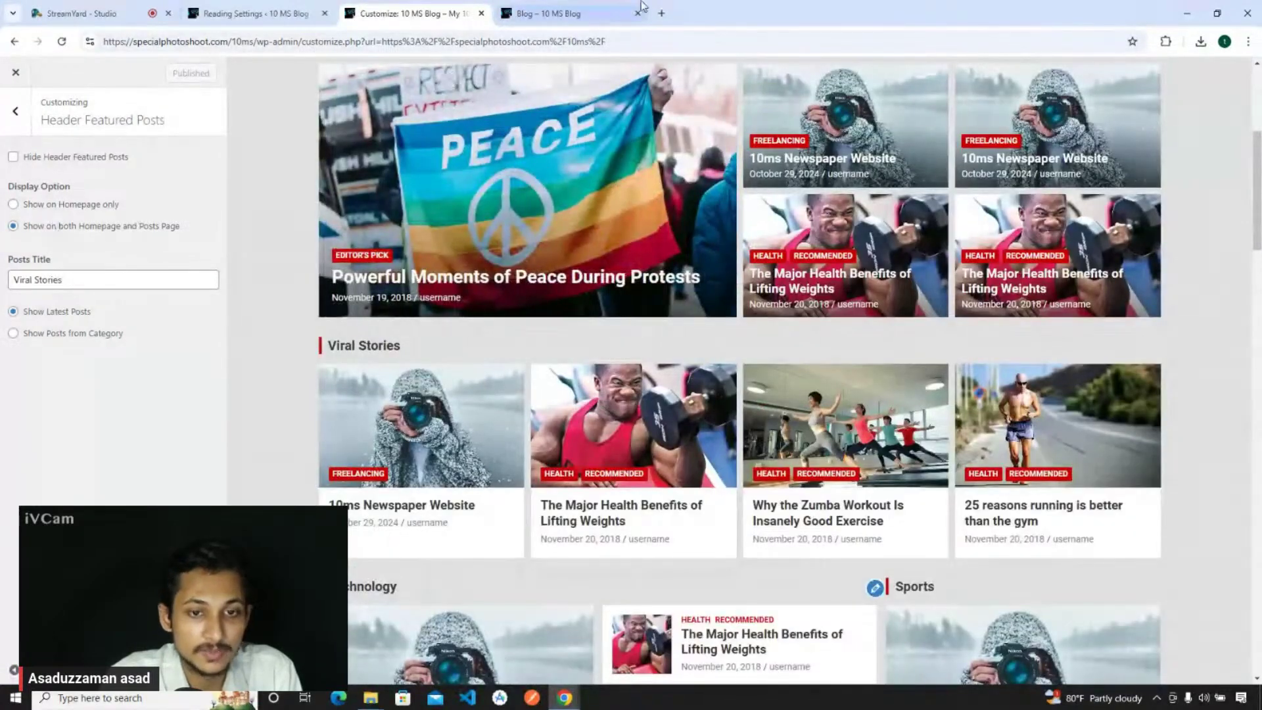
{"action": "left_click", "coordinate": [549, 14]}
{"action": "scroll", "coordinate": [263, 354], "scroll_direction": "up", "scroll_amount": 2}
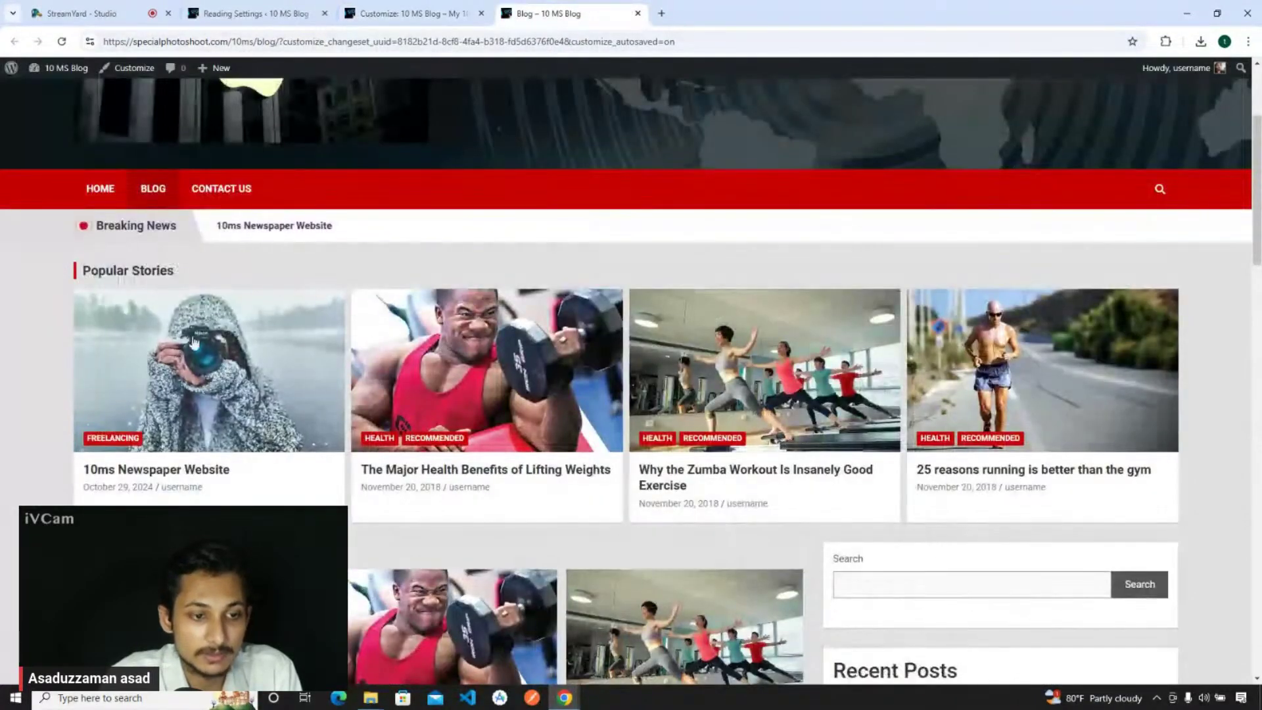
{"action": "left_click", "coordinate": [404, 13]}
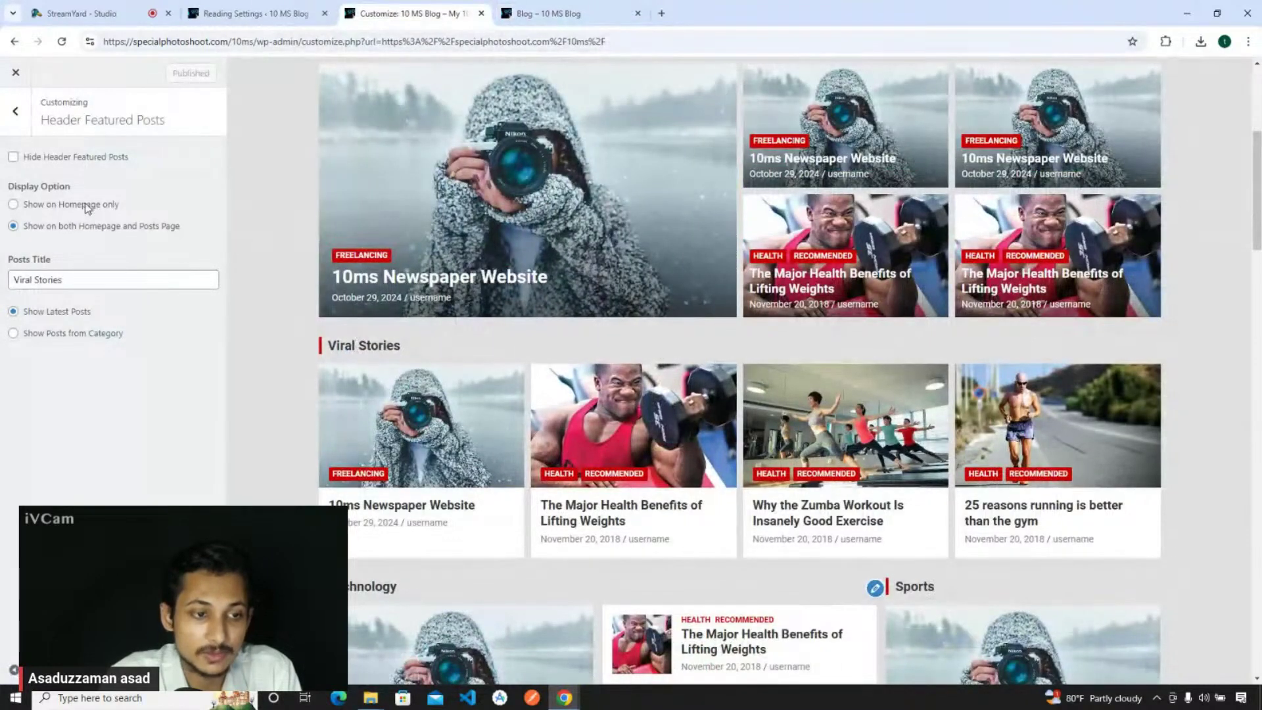
- Set header featured posts to Show on Homepage only, publish, and confirm it's gone from the Blog page
{"action": "left_click", "coordinate": [85, 205]}
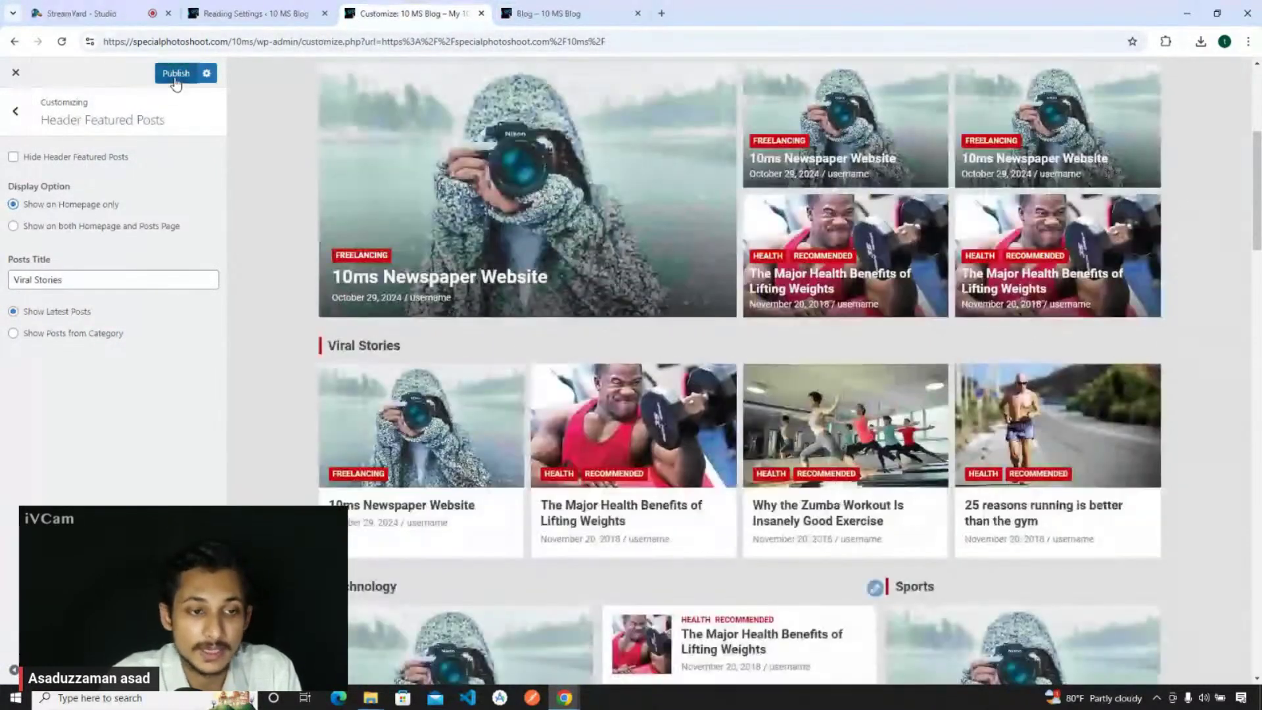
{"action": "left_click", "coordinate": [175, 76]}
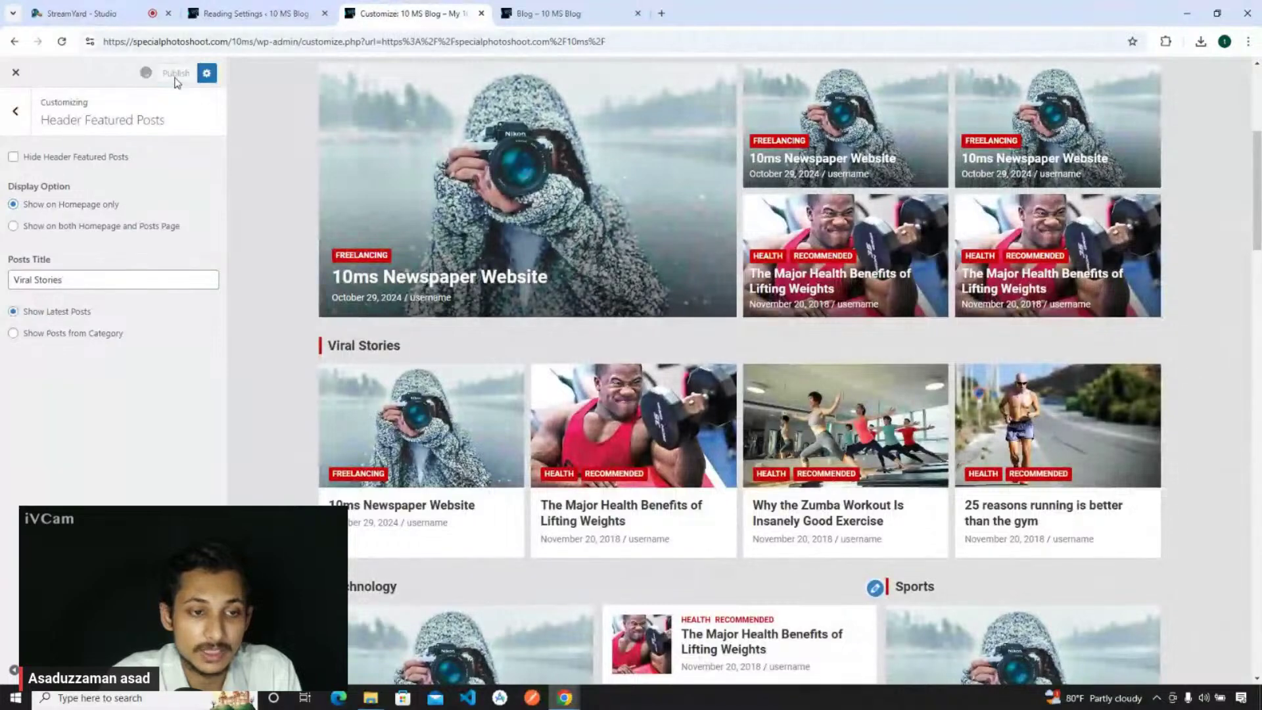
{"action": "left_click", "coordinate": [549, 13]}
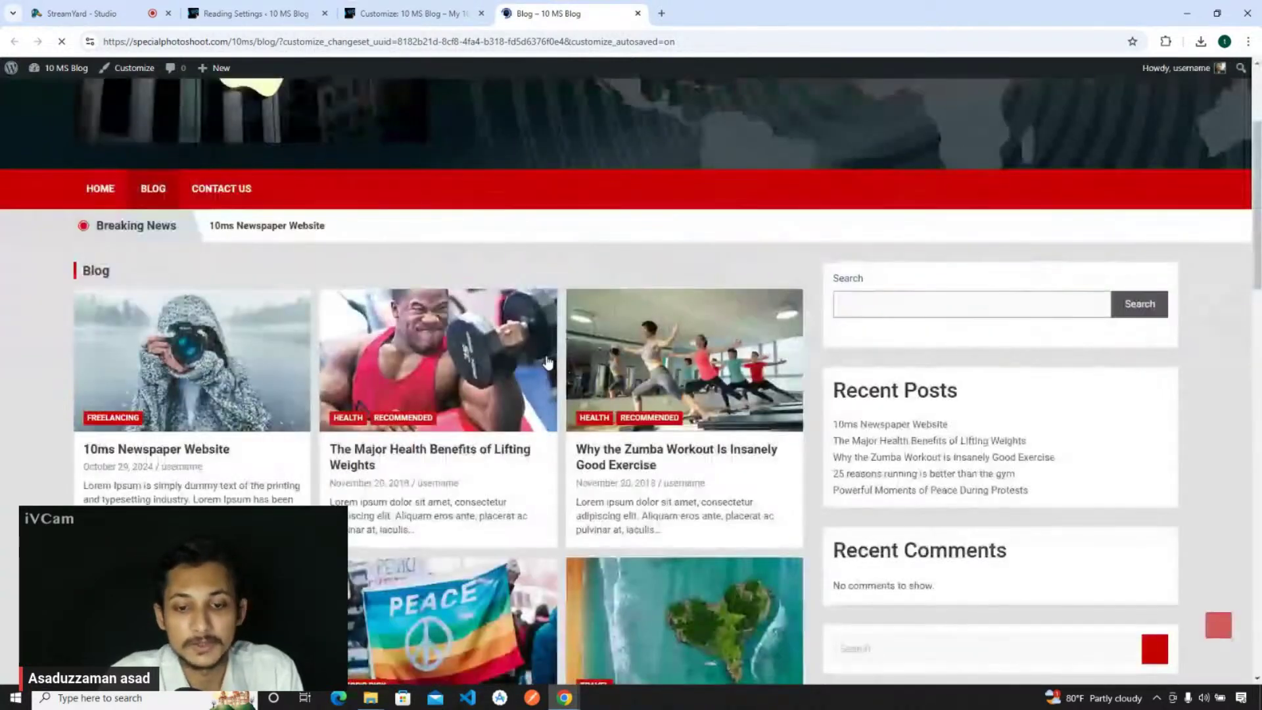
{"action": "scroll", "coordinate": [502, 382], "scroll_direction": "down", "scroll_amount": 10}
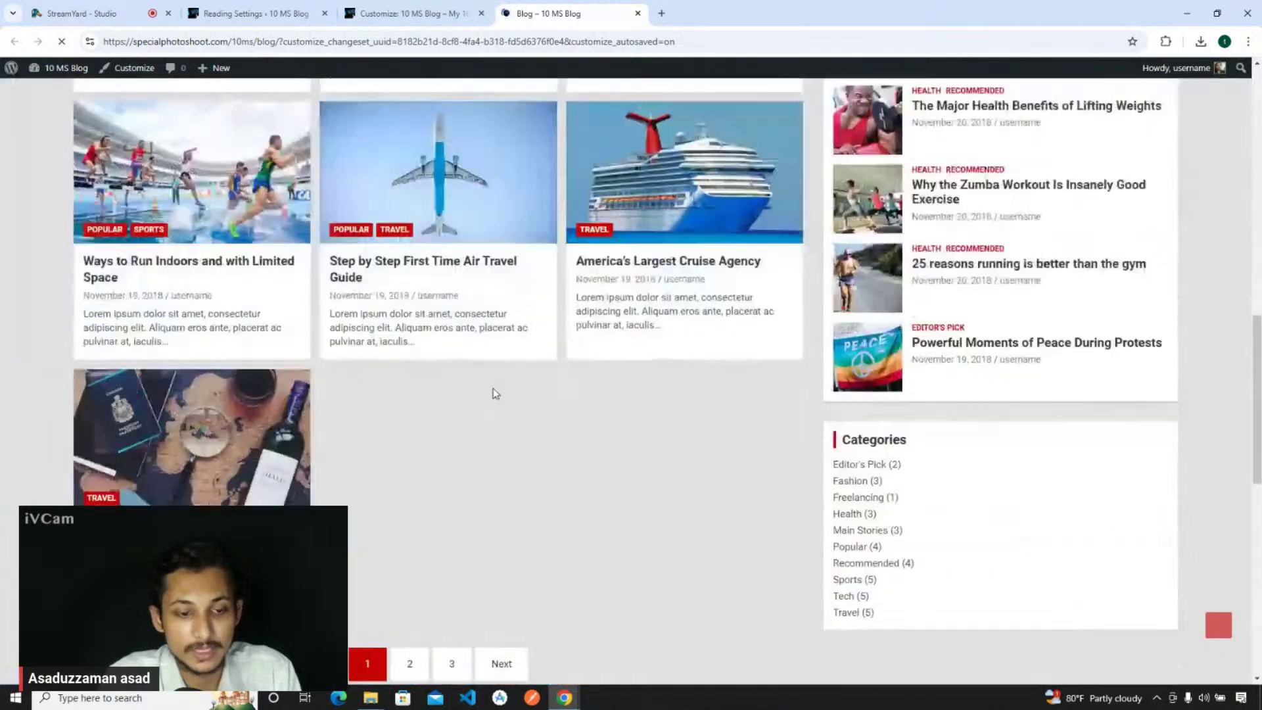
{"action": "key", "text": "ctrl+shift+Tab"}
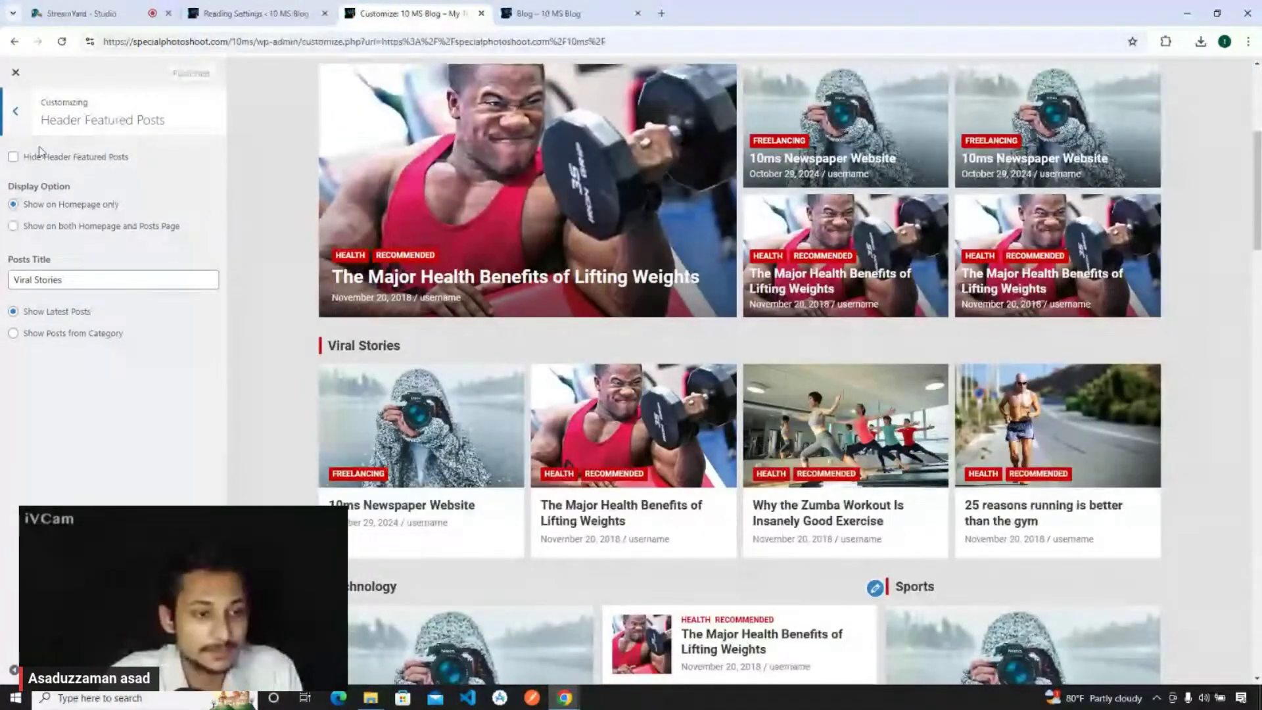
{"action": "left_click", "coordinate": [20, 130]}
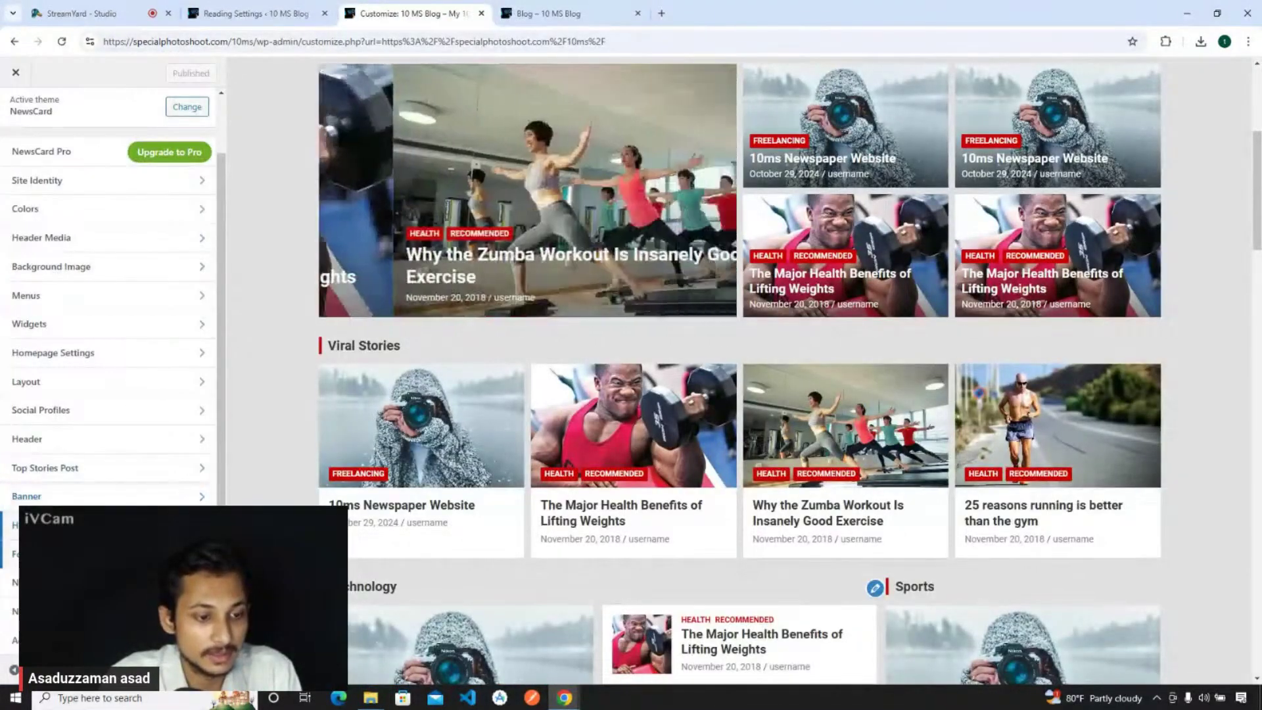
- Show the Footer Featured Posts panel ('You may Missed', latest posts) with the footer widgets in the preview
{"action": "left_click", "coordinate": [53, 553]}
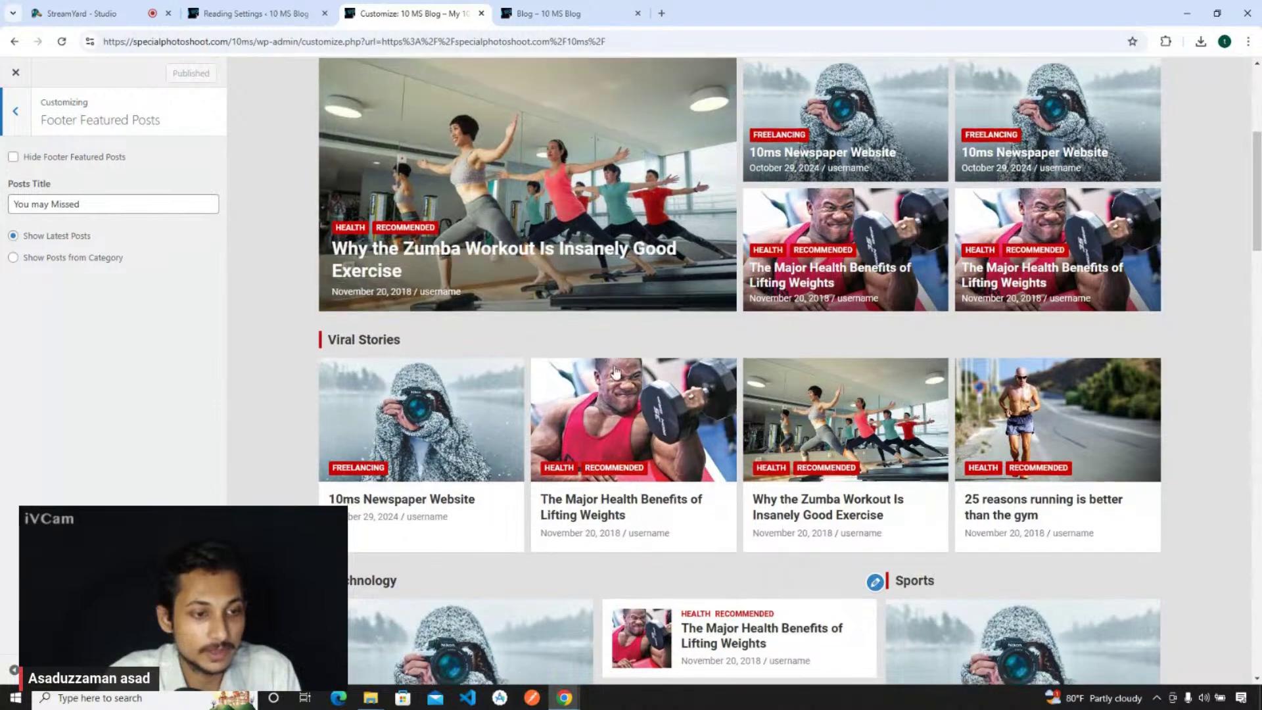
{"action": "scroll", "coordinate": [616, 372], "scroll_direction": "down", "scroll_amount": 15}
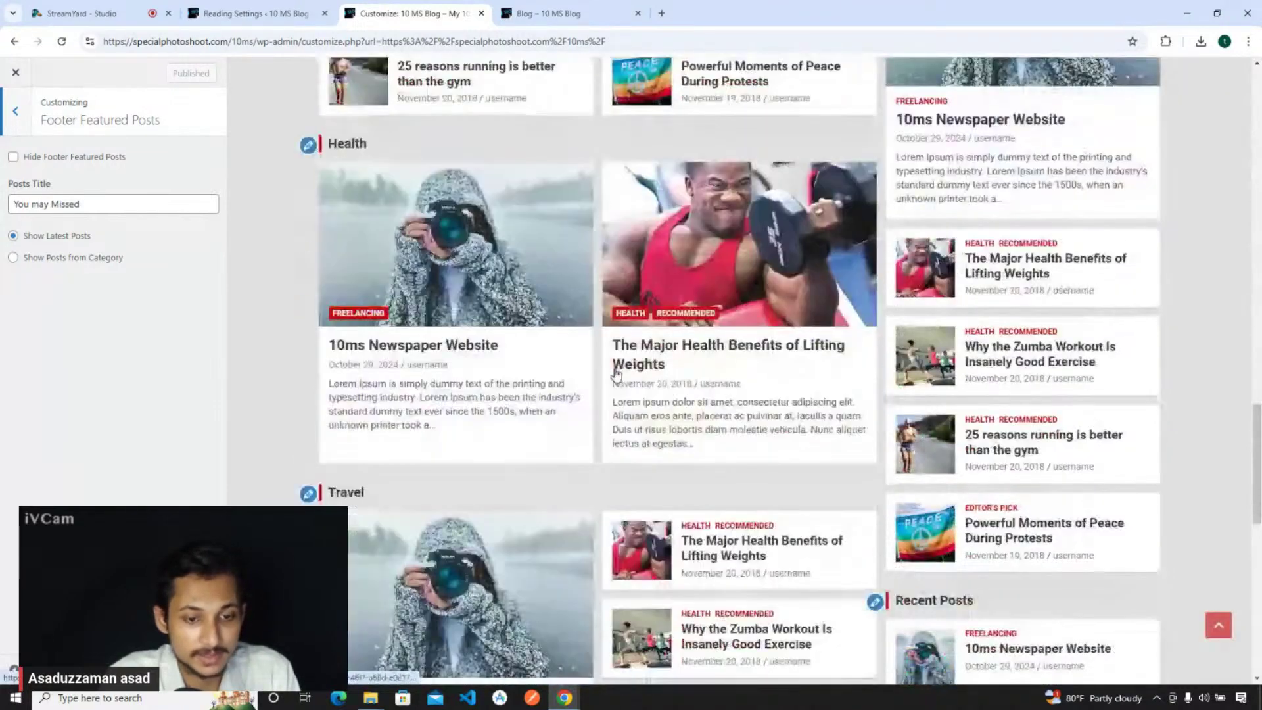
{"action": "scroll", "coordinate": [616, 372], "scroll_direction": "down", "scroll_amount": 3}
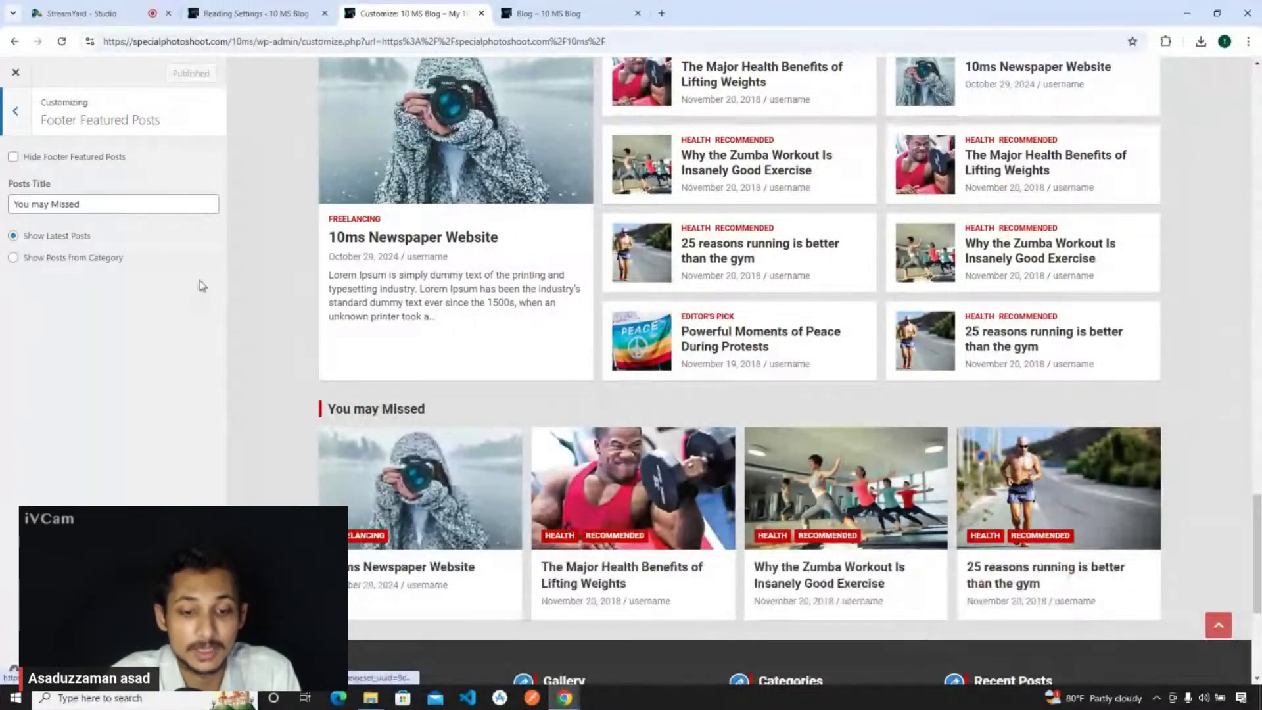
{"action": "scroll", "coordinate": [798, 401], "scroll_direction": "down", "scroll_amount": 5}
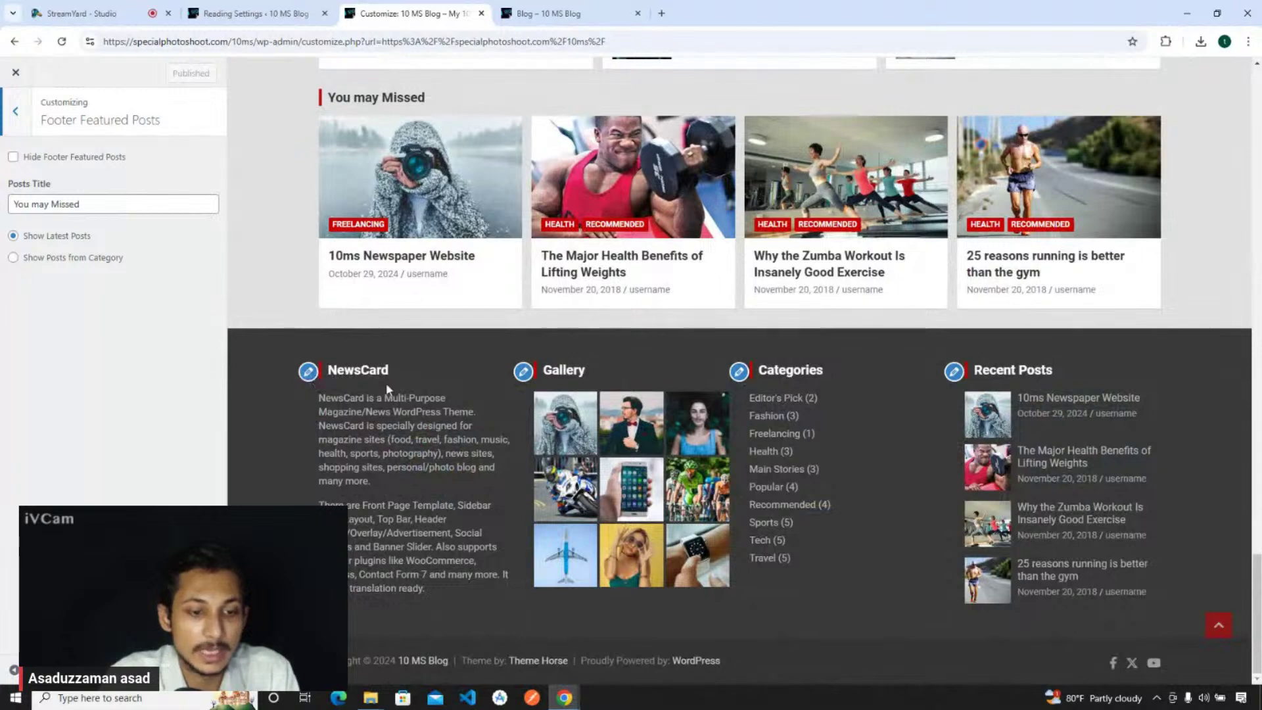
- Edit the first footer column's NewsCard widget, dismiss the block widgets notice, and select its title
{"action": "left_click", "coordinate": [309, 374]}
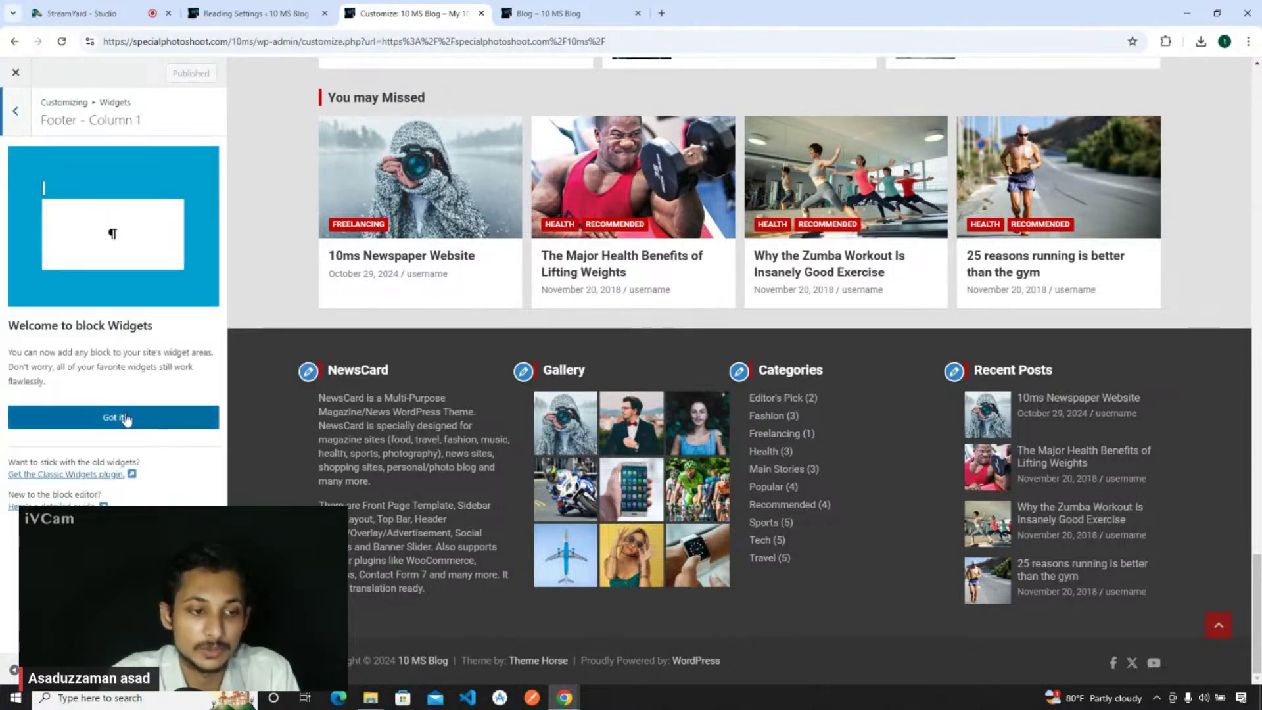
{"action": "left_click", "coordinate": [125, 418]}
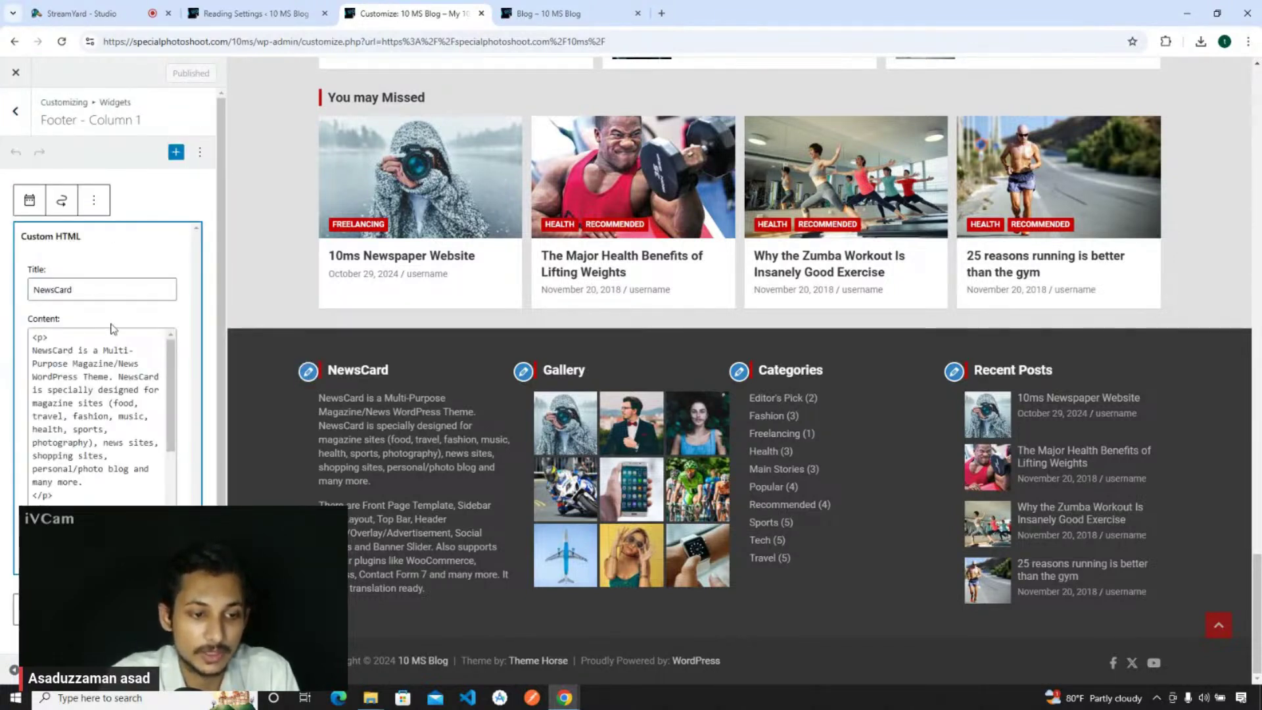
{"action": "double_click", "coordinate": [95, 284]}
{"action": "left_click", "coordinate": [58, 399]}
{"action": "scroll", "coordinate": [57, 399], "scroll_direction": "down", "scroll_amount": 3}
{"action": "scroll", "coordinate": [58, 394], "scroll_direction": "up", "scroll_amount": 3}
- Inspect the paragraphs in the widget's HTML content
{"action": "left_click_drag", "start_coordinate": [33, 337], "coordinate": [59, 499]}
{"action": "left_click", "coordinate": [163, 363]}
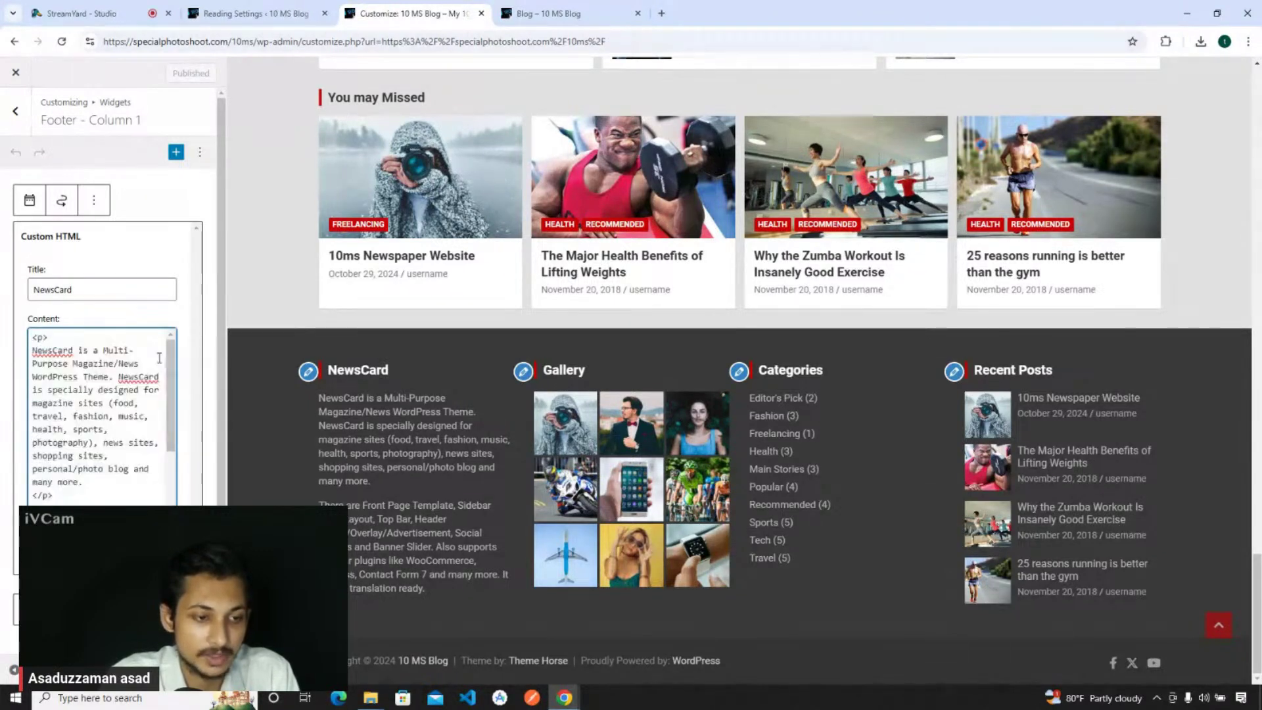
{"action": "scroll", "coordinate": [72, 381], "scroll_direction": "down", "scroll_amount": 2}
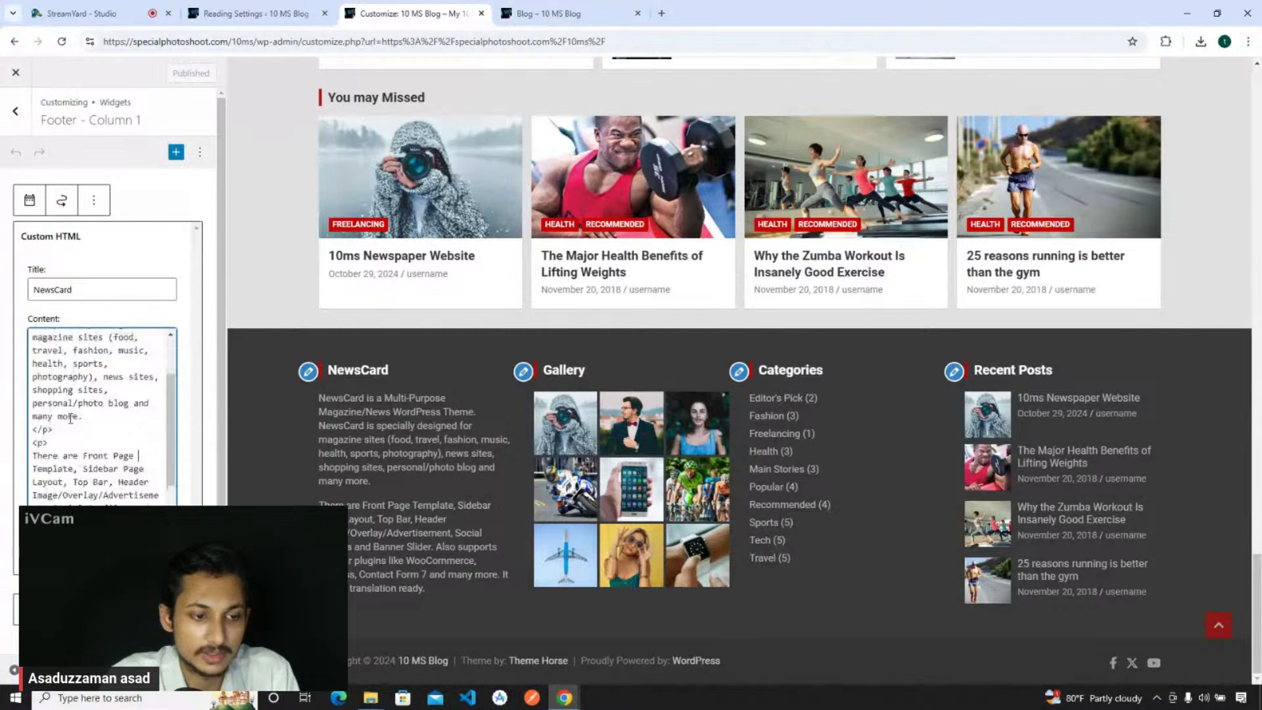
{"action": "left_click_drag", "start_coordinate": [75, 425], "coordinate": [42, 337]}
{"action": "left_click", "coordinate": [31, 338]}
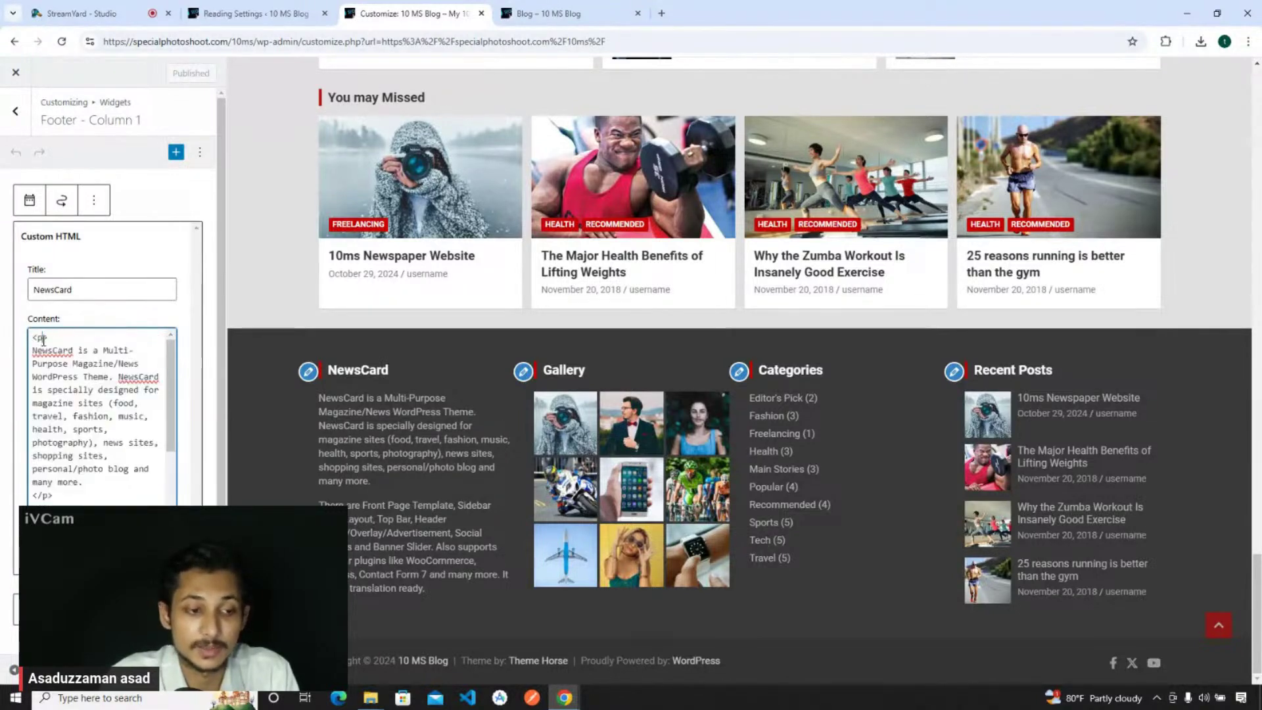
{"action": "left_click", "coordinate": [64, 336]}
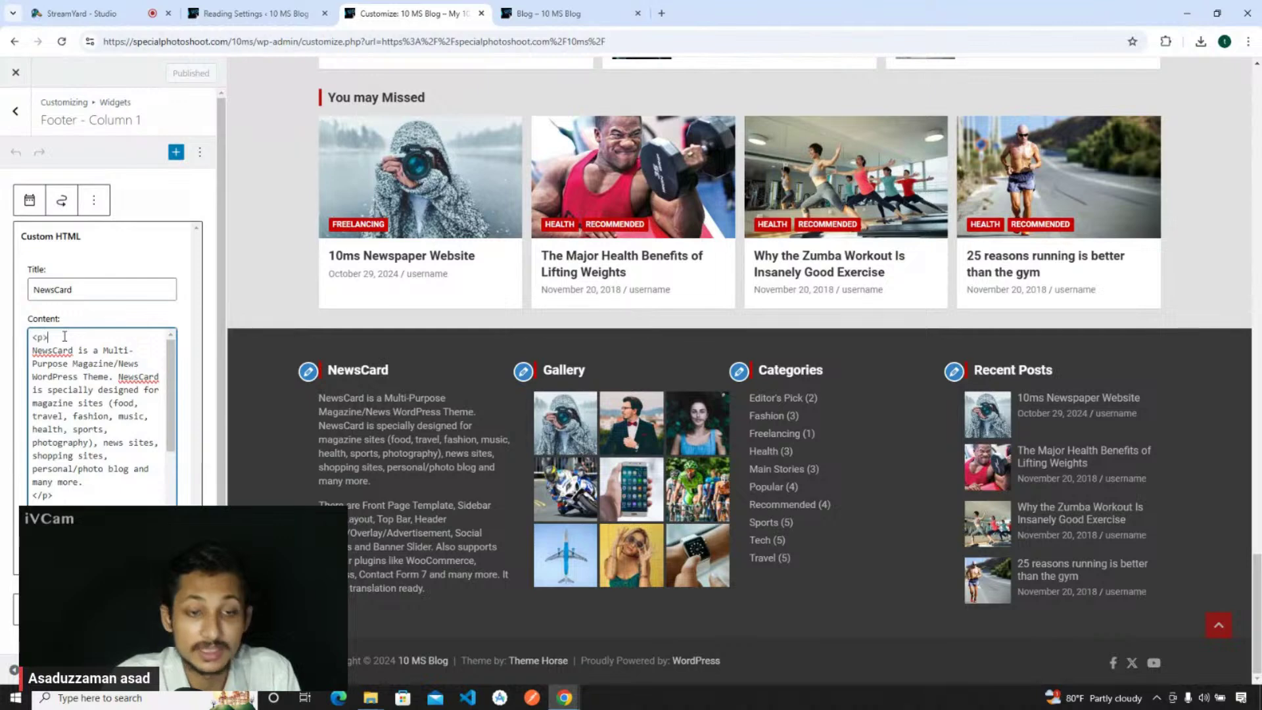
{"action": "scroll", "coordinate": [63, 348], "scroll_direction": "down", "scroll_amount": 4}
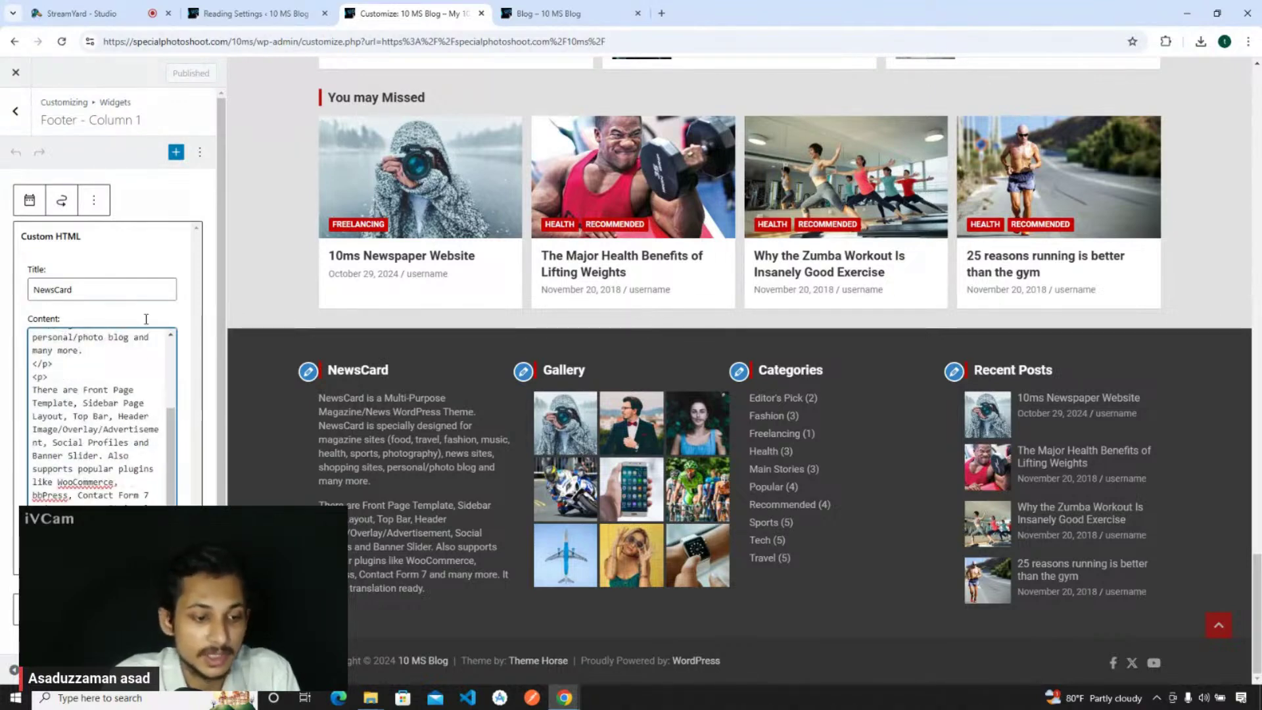
{"action": "scroll", "coordinate": [99, 408], "scroll_direction": "up", "scroll_amount": 5}
- Go to the admin dashboard's Add New Plugin page
{"action": "left_click", "coordinate": [250, 14]}
{"action": "mouse_move", "coordinate": [29, 248]}
{"action": "left_click", "coordinate": [141, 268]}
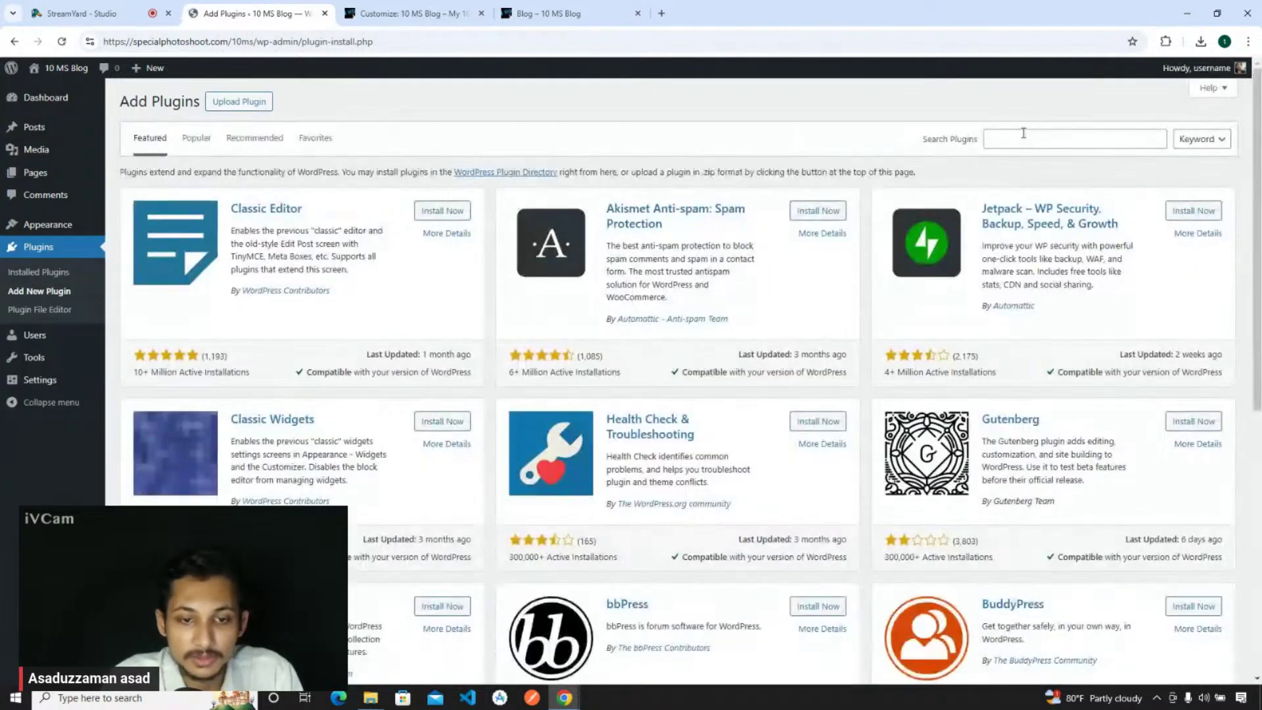
- Install Classic Editor and Classic Widgets, activate Classic Widgets, and reload the Customizer
{"action": "left_click", "coordinate": [451, 210]}
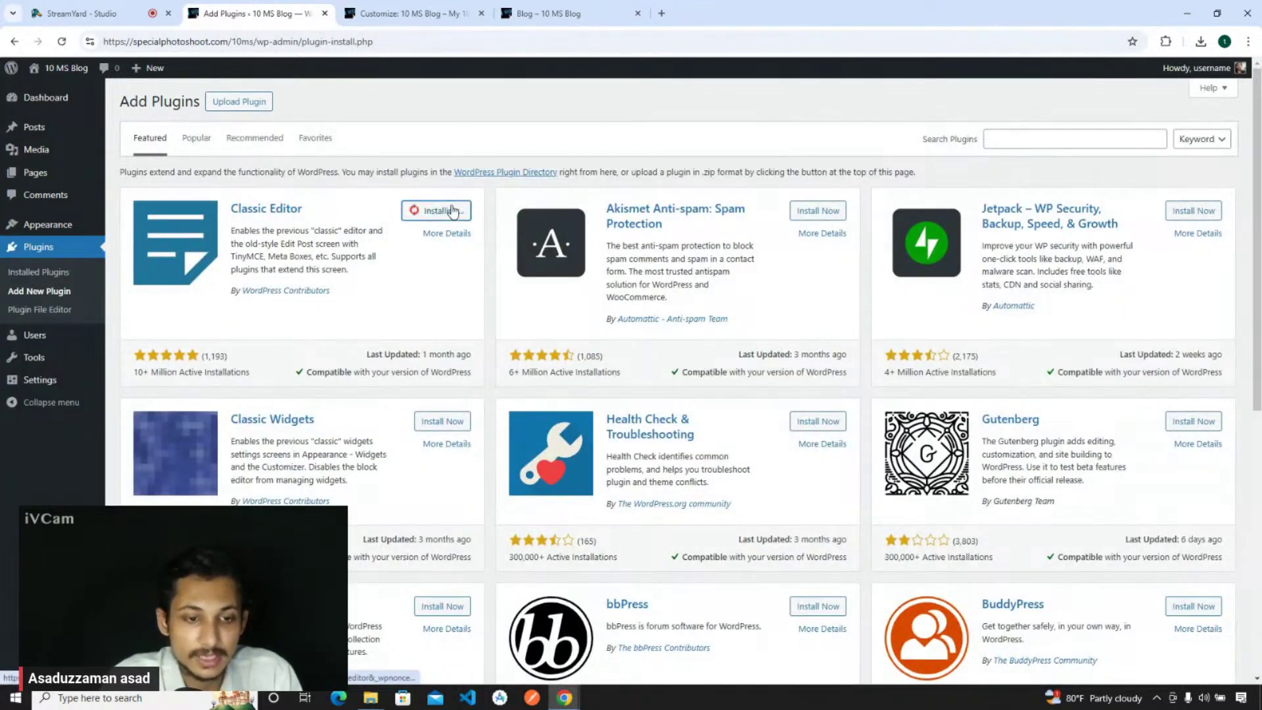
{"action": "left_click", "coordinate": [442, 421]}
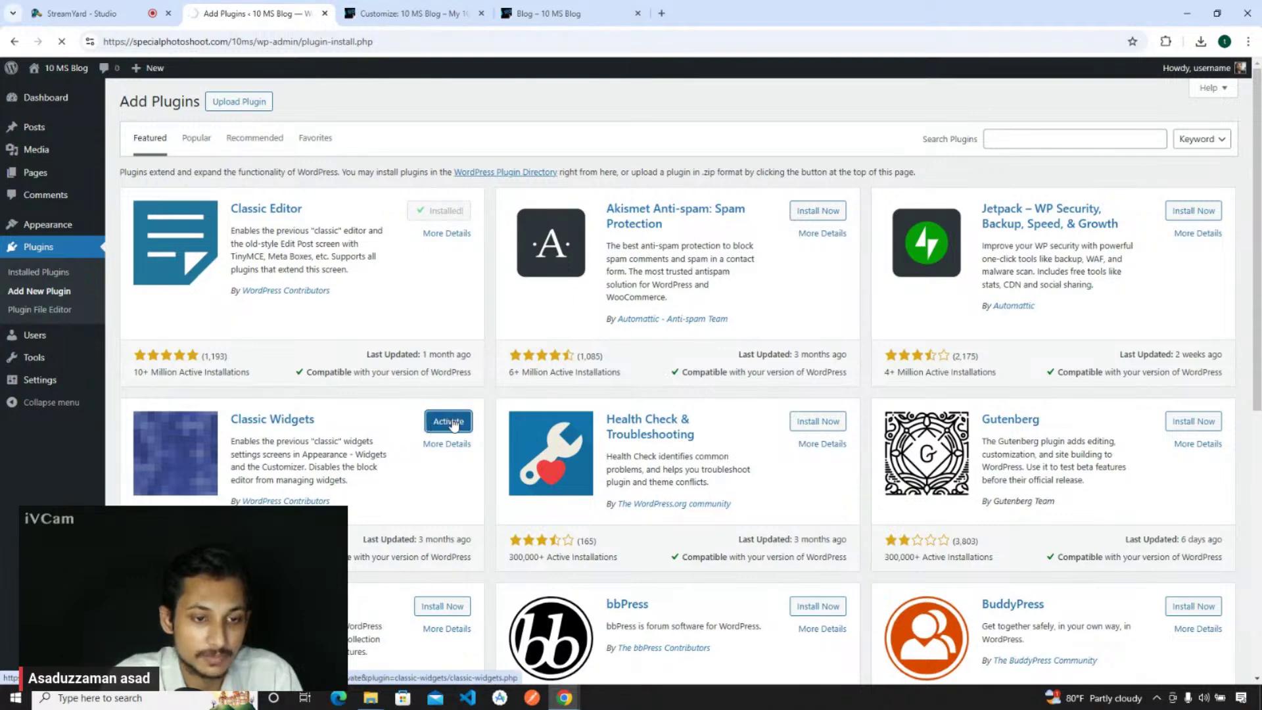
{"action": "left_click", "coordinate": [408, 13]}
{"action": "left_click", "coordinate": [62, 42]}
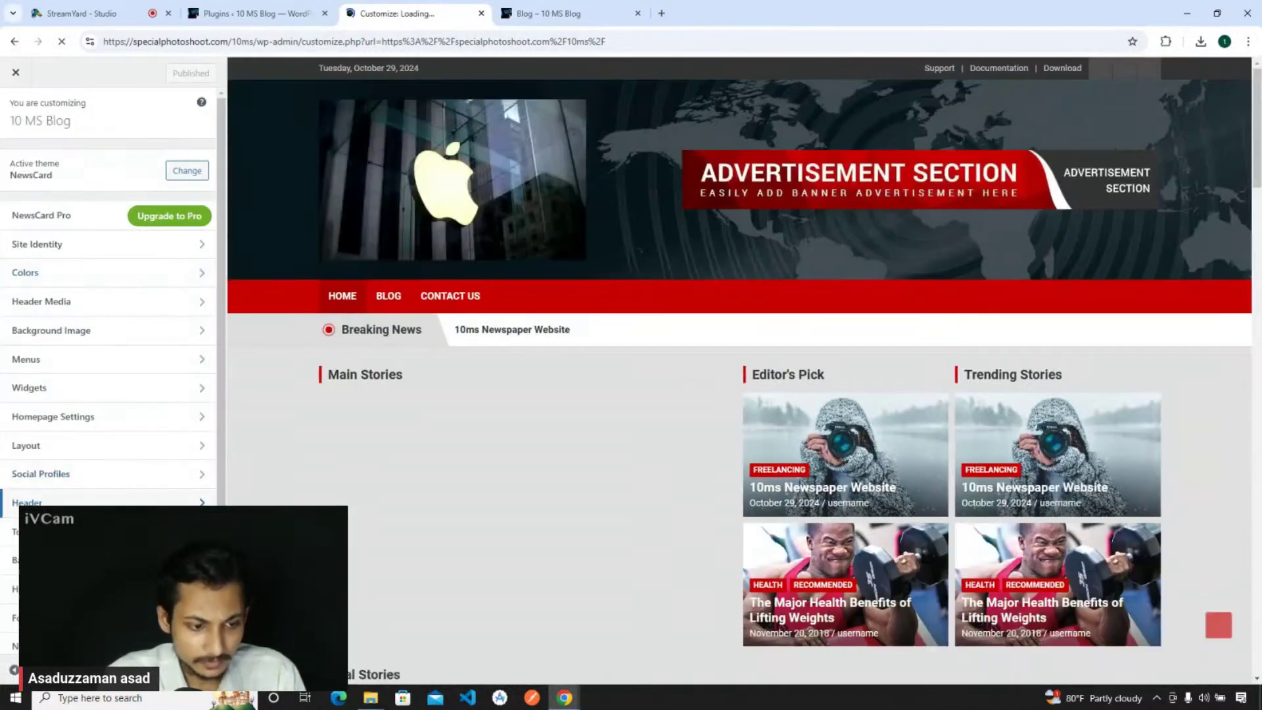
- Look through the Footer Featured Posts and NewsCard Settings sections, then scroll to the footer widgets
{"action": "left_click", "coordinate": [59, 618]}
{"action": "left_click", "coordinate": [5, 111]}
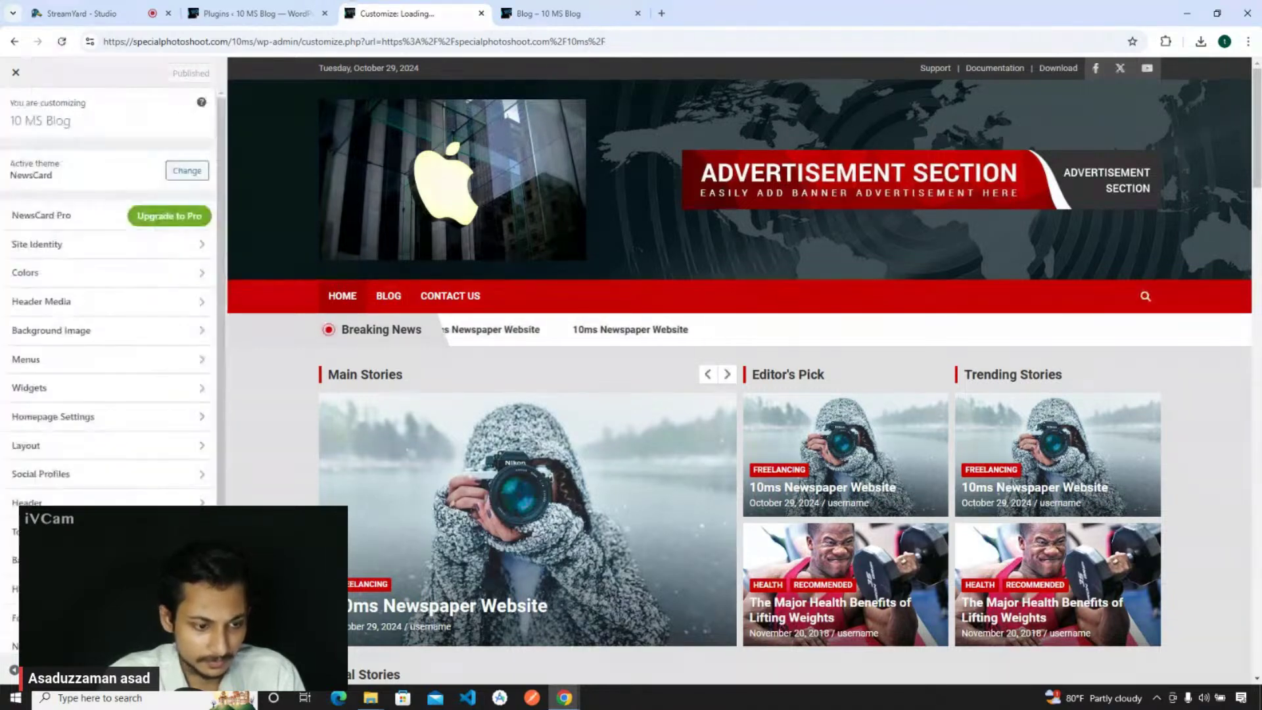
{"action": "left_click", "coordinate": [12, 582]}
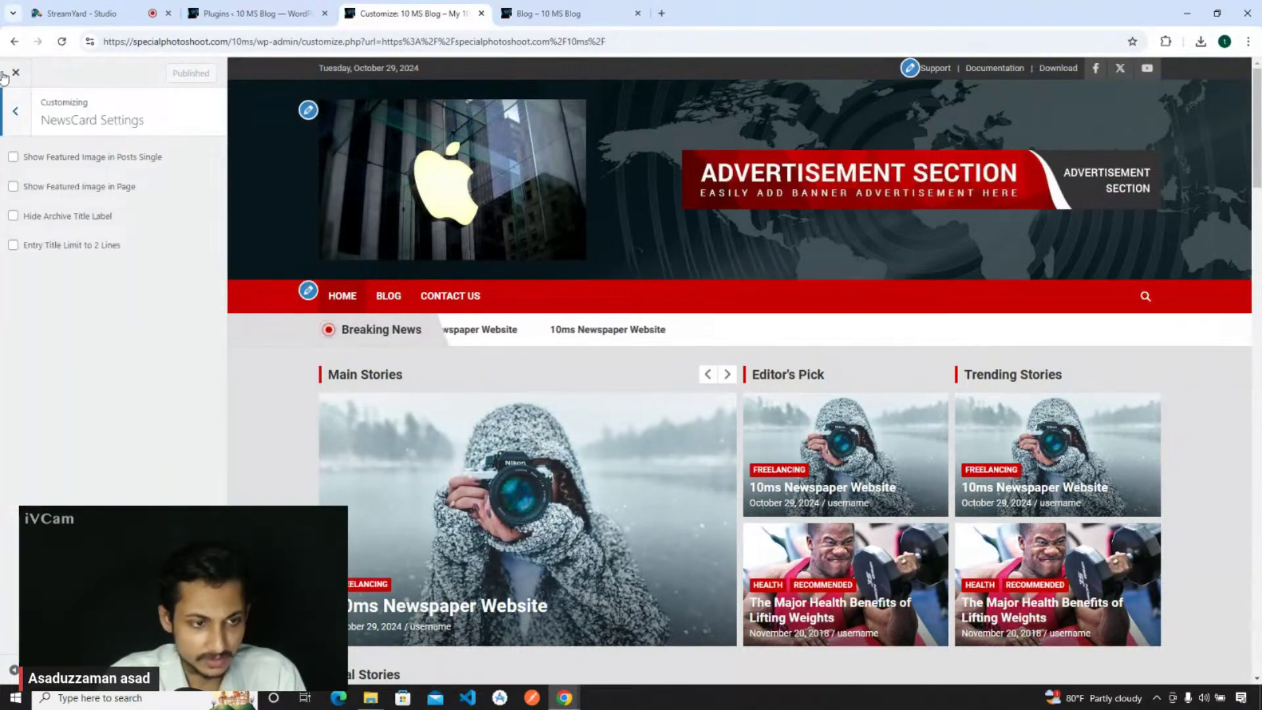
{"action": "left_click", "coordinate": [11, 102]}
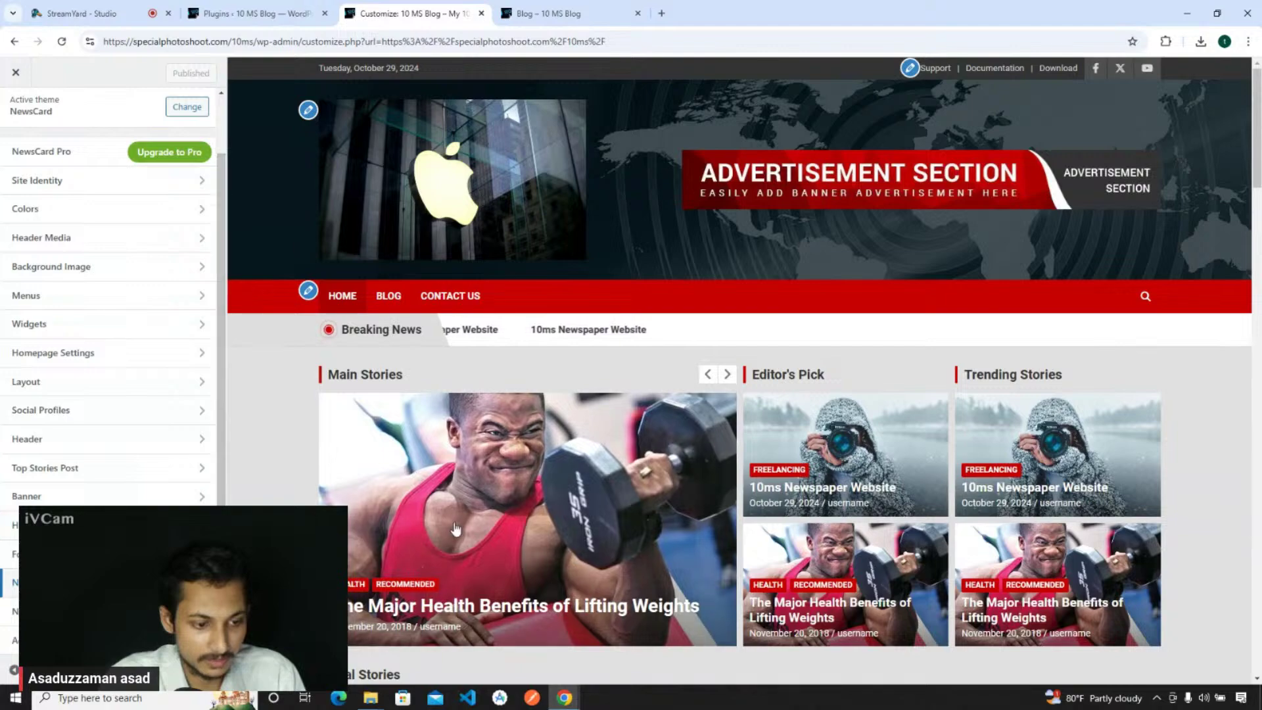
{"action": "scroll", "coordinate": [455, 522], "scroll_direction": "down", "scroll_amount": 15}
{"action": "scroll", "coordinate": [455, 525], "scroll_direction": "down", "scroll_amount": 15}
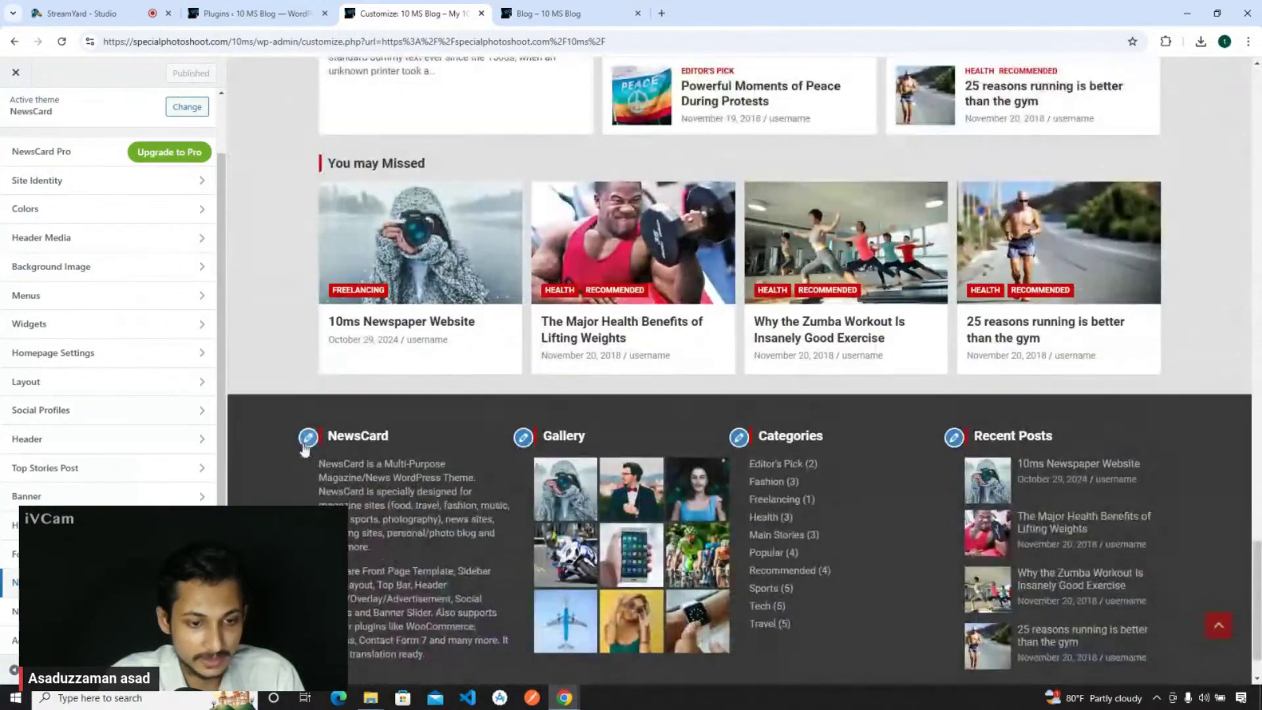
- Retitle the first footer column's Custom HTML widget from NewsCard to '10MS Blog' and publish
{"action": "left_click", "coordinate": [306, 441]}
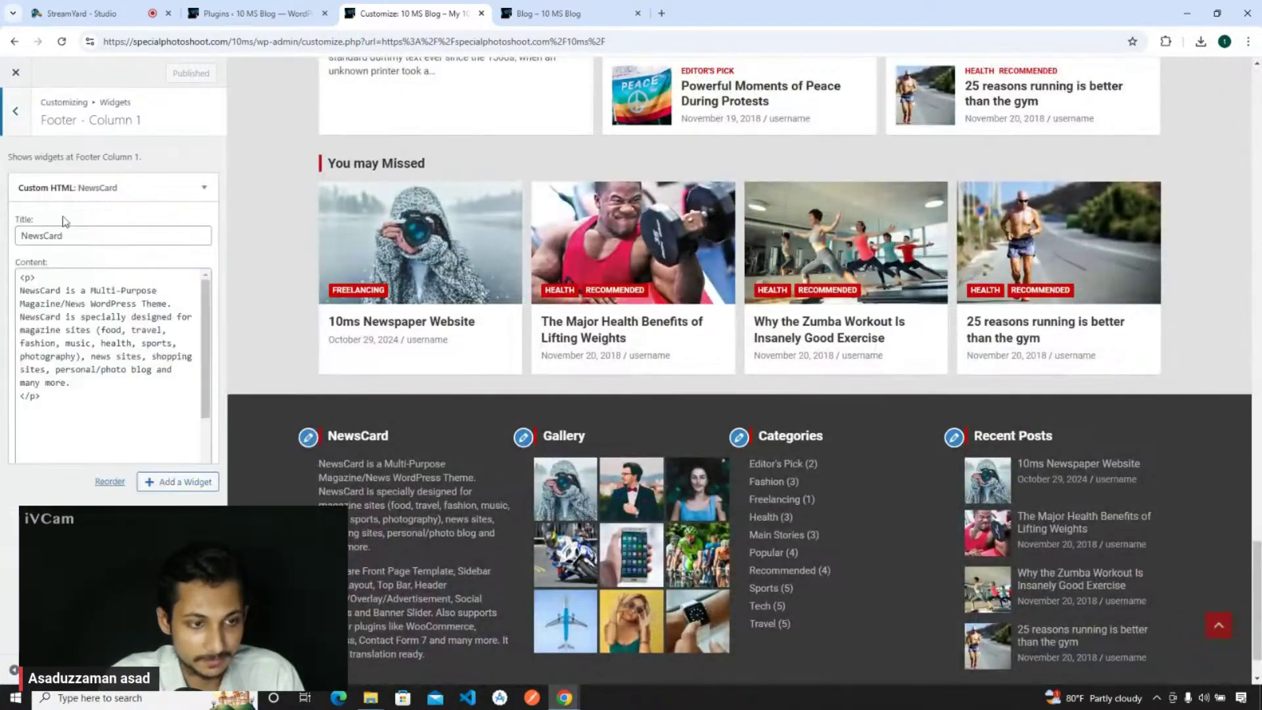
{"action": "scroll", "coordinate": [126, 317], "scroll_direction": "down", "scroll_amount": 2}
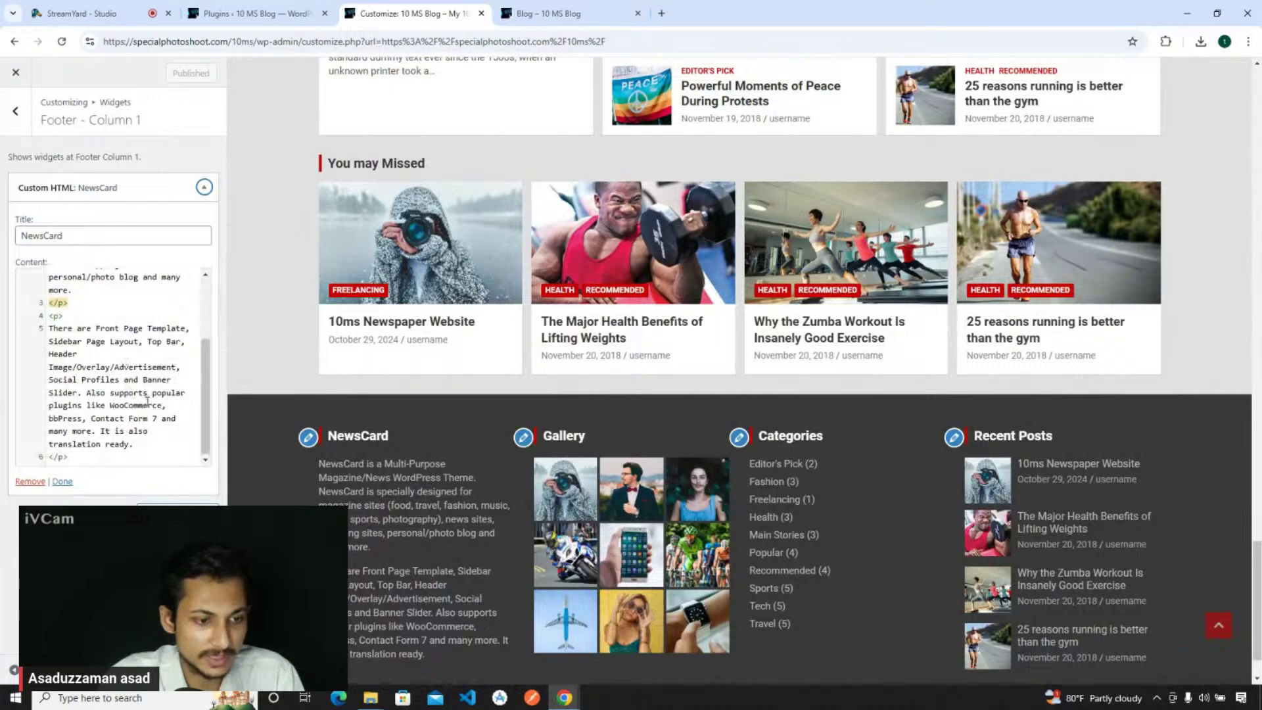
{"action": "scroll", "coordinate": [149, 412], "scroll_direction": "up", "scroll_amount": 2}
{"action": "double_click", "coordinate": [63, 235]}
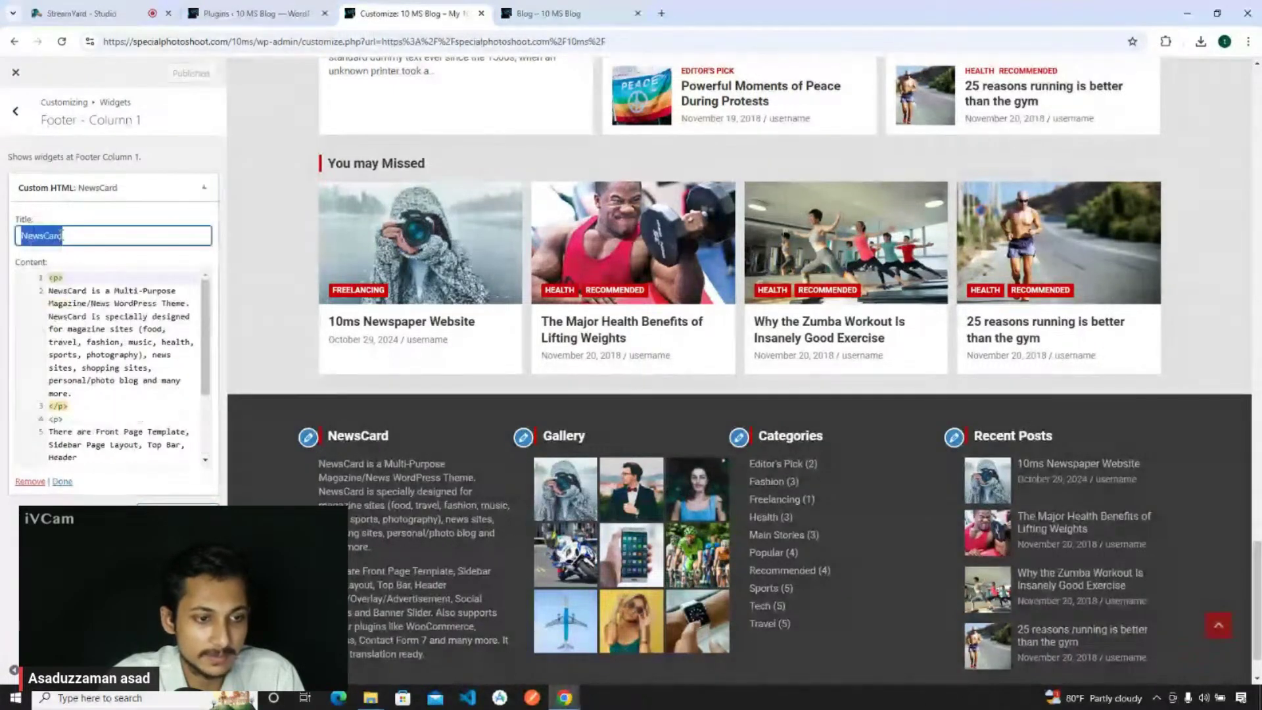
{"action": "type", "text": "10MS Blog"}
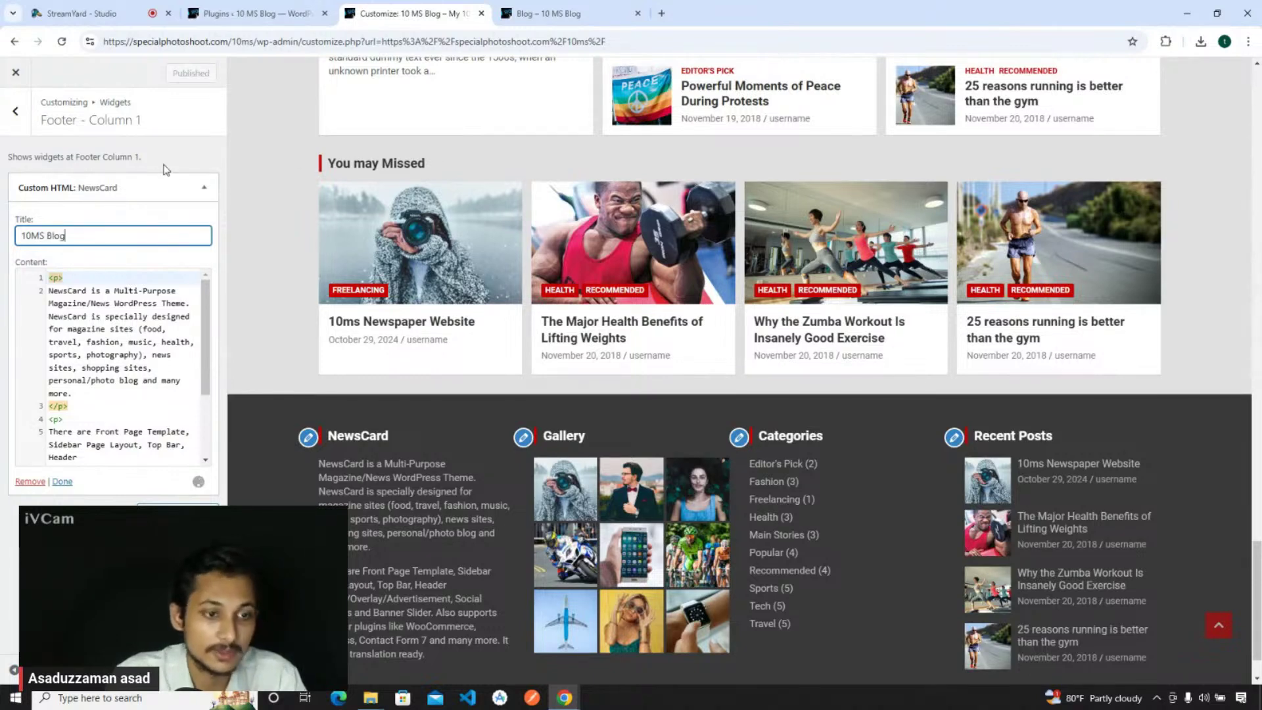
{"action": "left_click", "coordinate": [176, 73]}
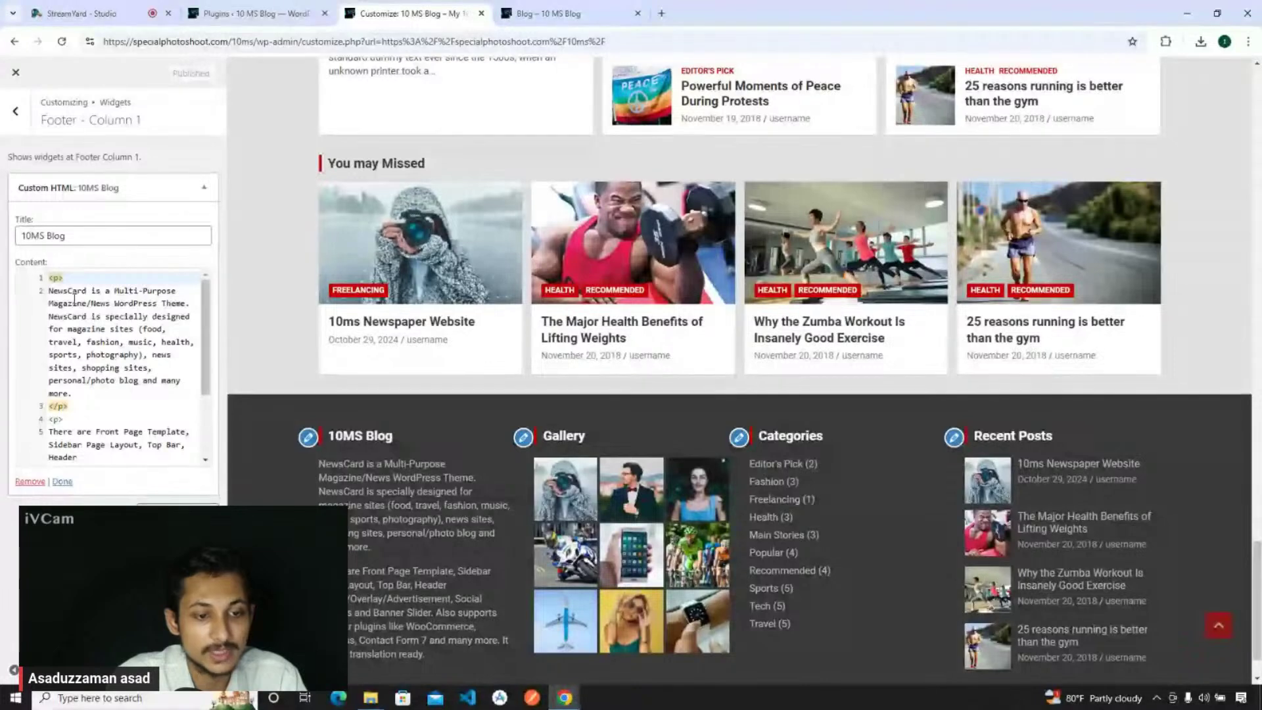
- Review the two paragraphs of the widget's NewsCard theme description
{"action": "left_click_drag", "start_coordinate": [48, 292], "coordinate": [156, 382]}
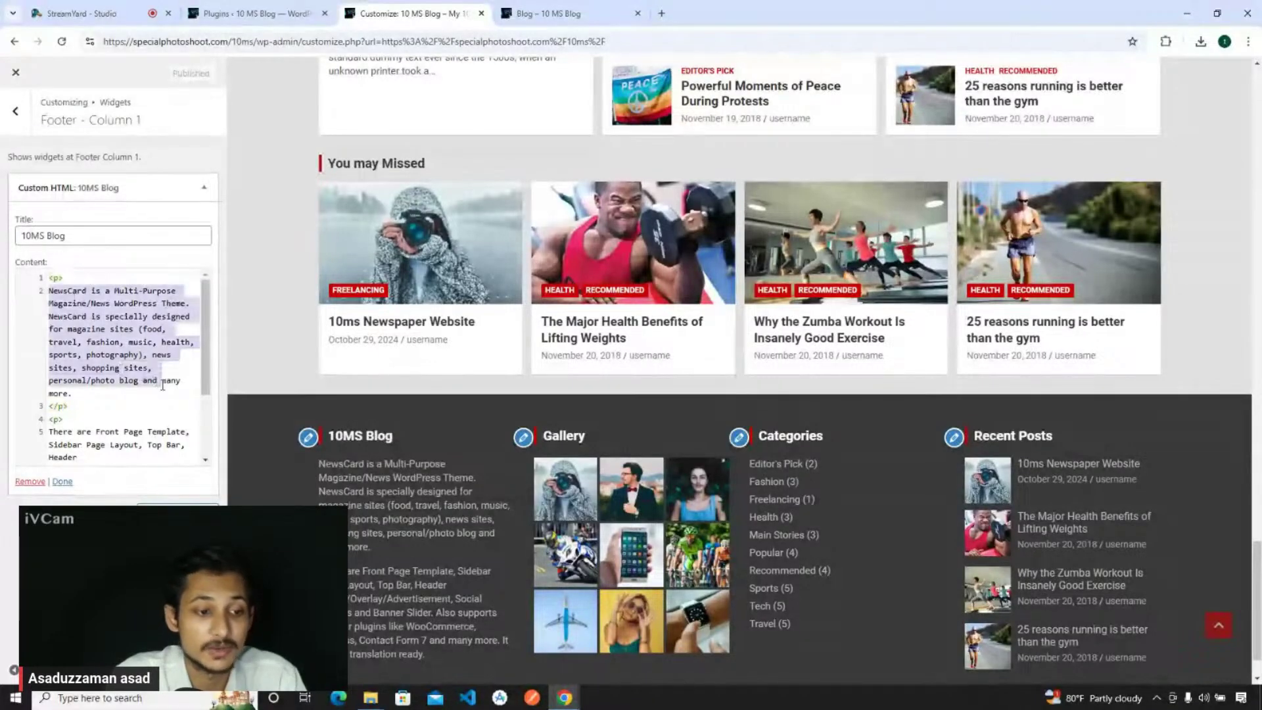
{"action": "left_click", "coordinate": [163, 385]}
{"action": "scroll", "coordinate": [118, 368], "scroll_direction": "down", "scroll_amount": 1}
{"action": "left_click_drag", "start_coordinate": [48, 365], "coordinate": [146, 441]}
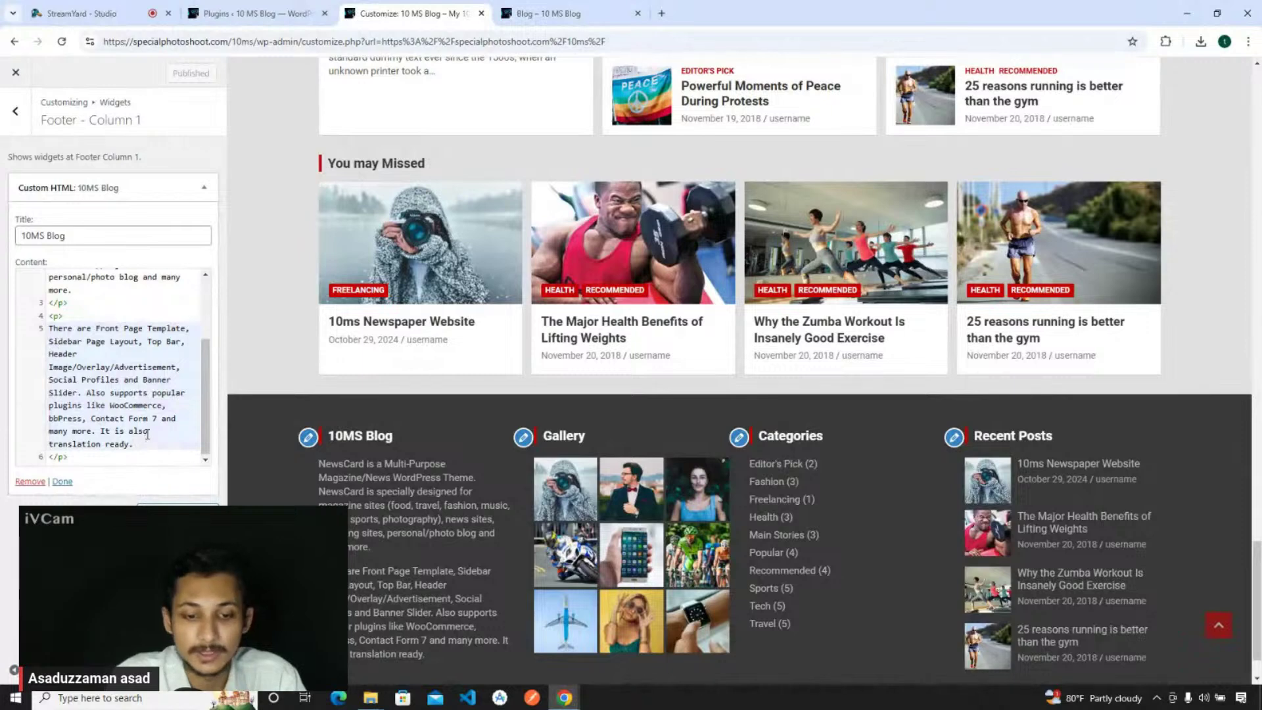
{"action": "scroll", "coordinate": [526, 381], "scroll_direction": "down", "scroll_amount": 1}
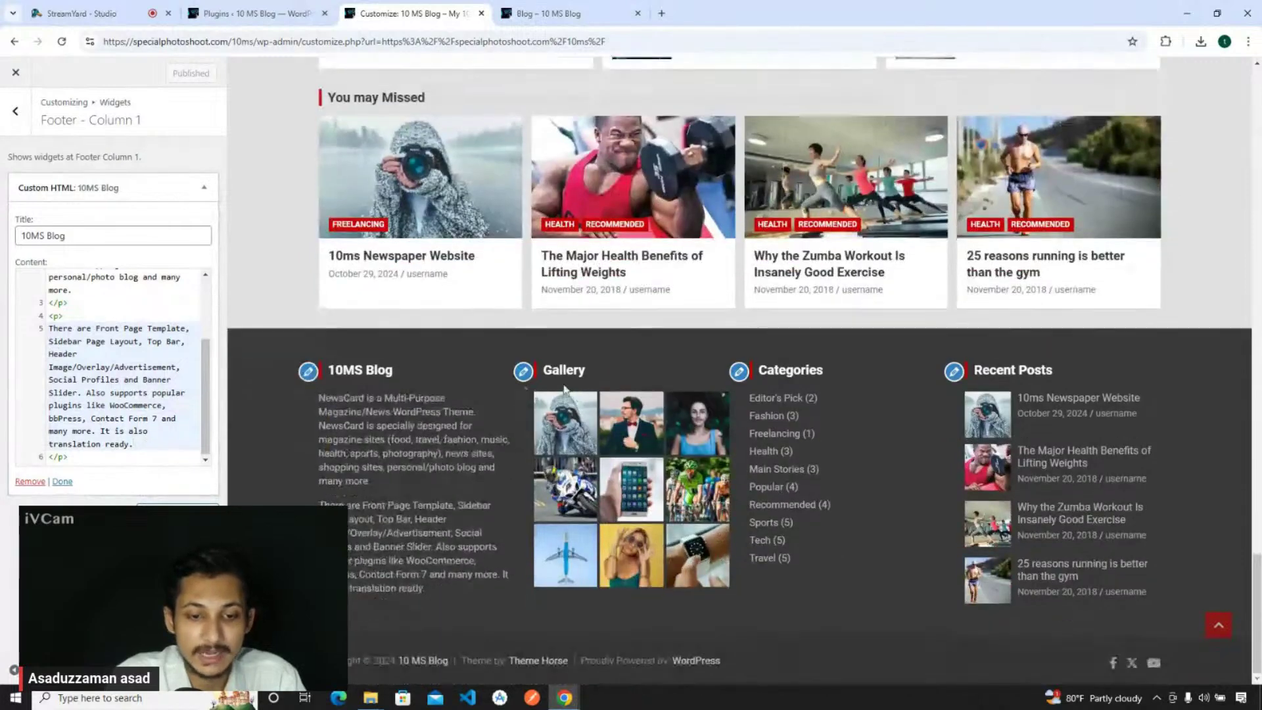
- Add sports-2.jpg from the media library to the Footer Column 2 Gallery widget and publish
{"action": "left_click", "coordinate": [525, 375]}
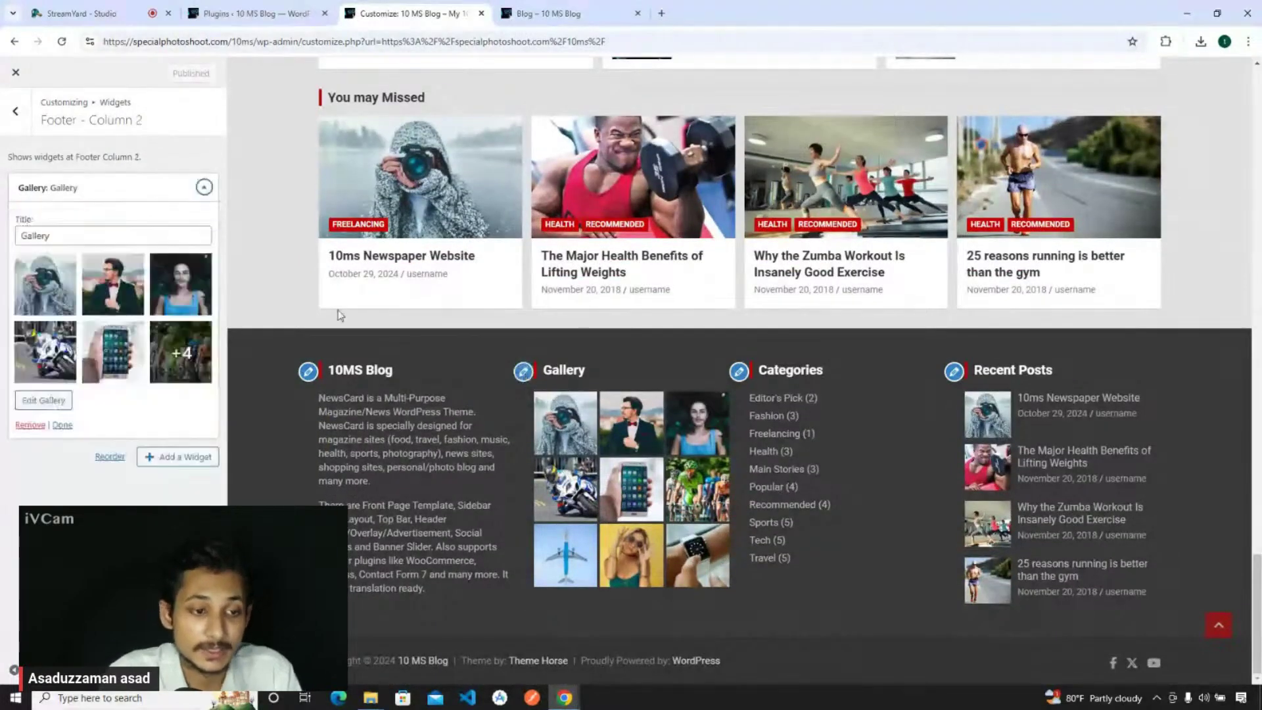
{"action": "left_click", "coordinate": [43, 401]}
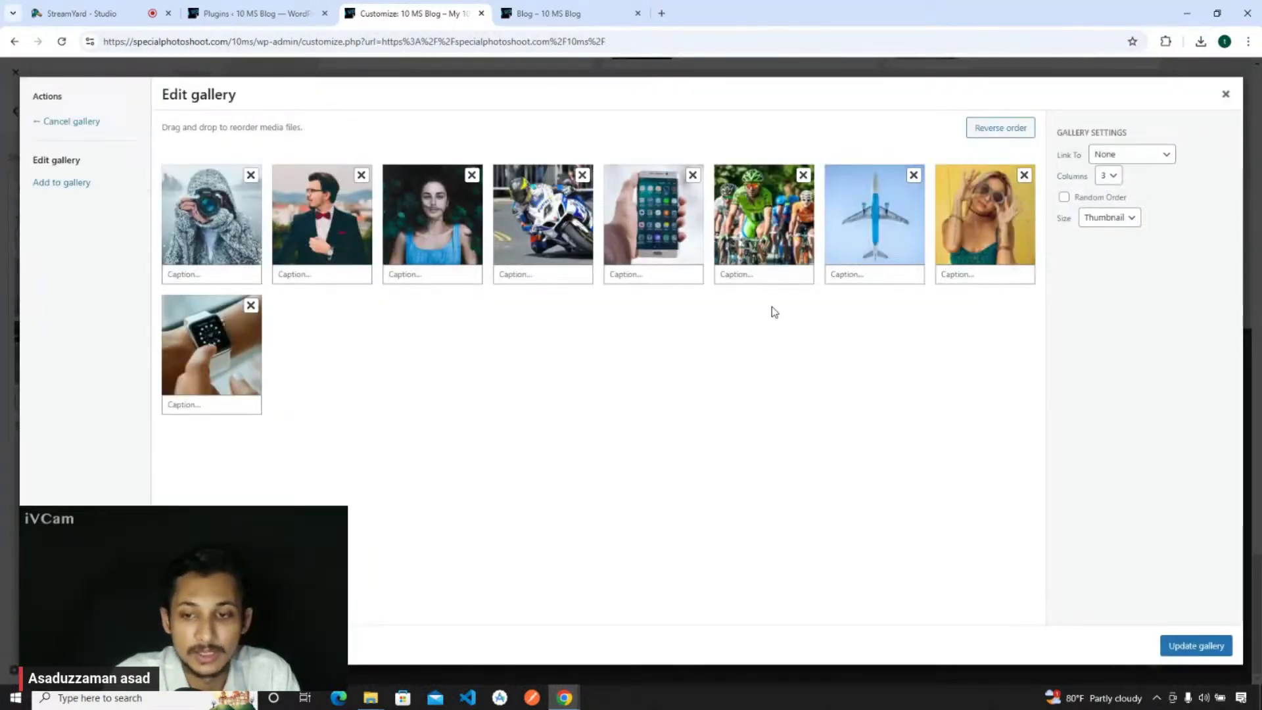
{"action": "left_click", "coordinate": [1199, 643]}
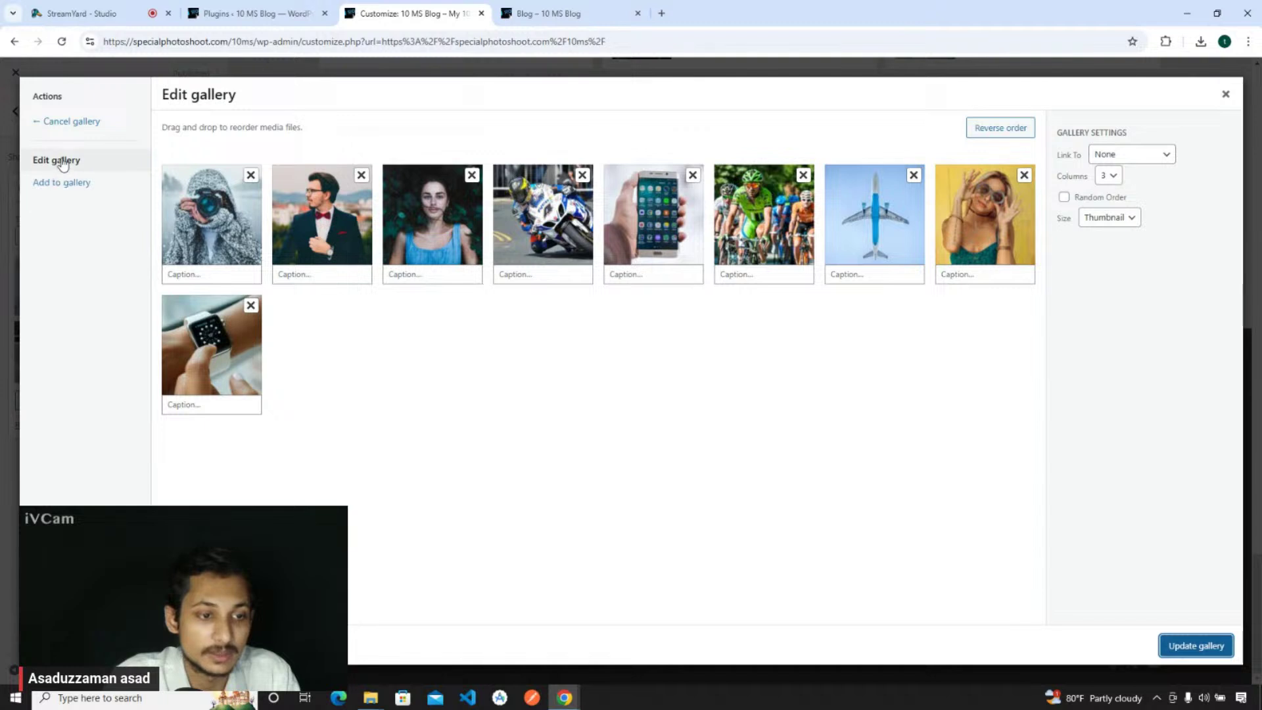
{"action": "left_click", "coordinate": [62, 187]}
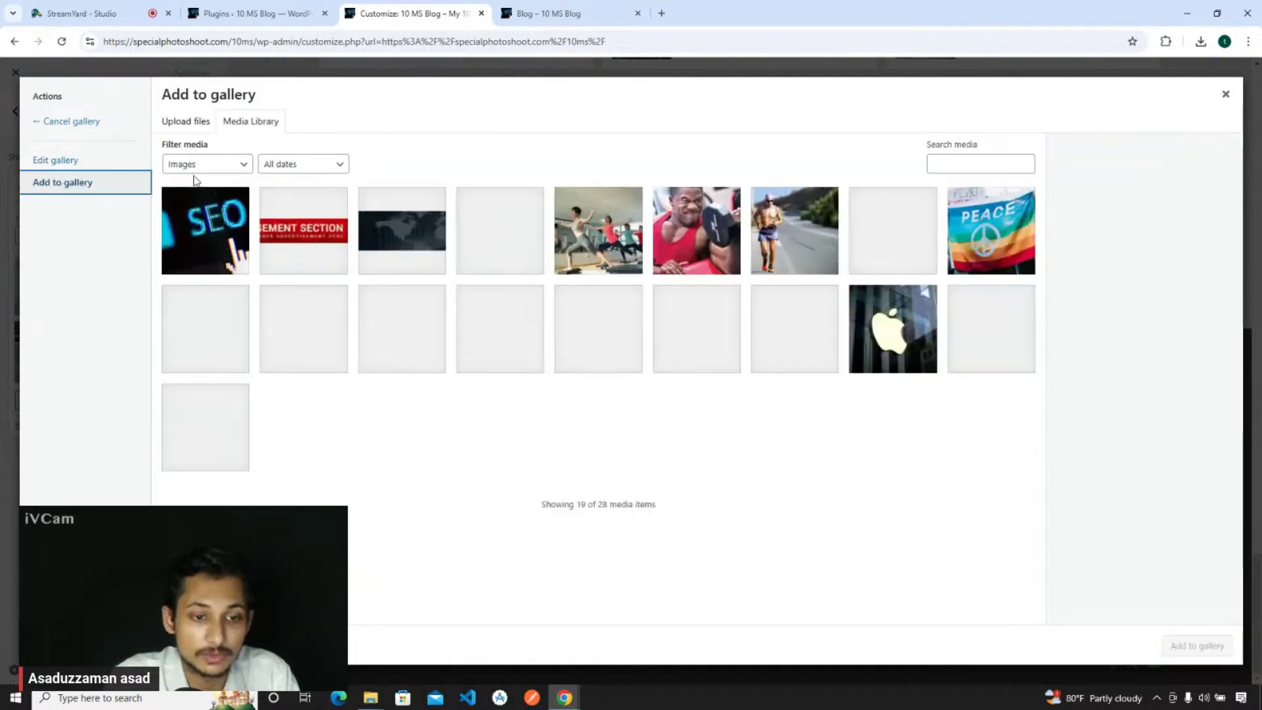
{"action": "left_click", "coordinate": [696, 329]}
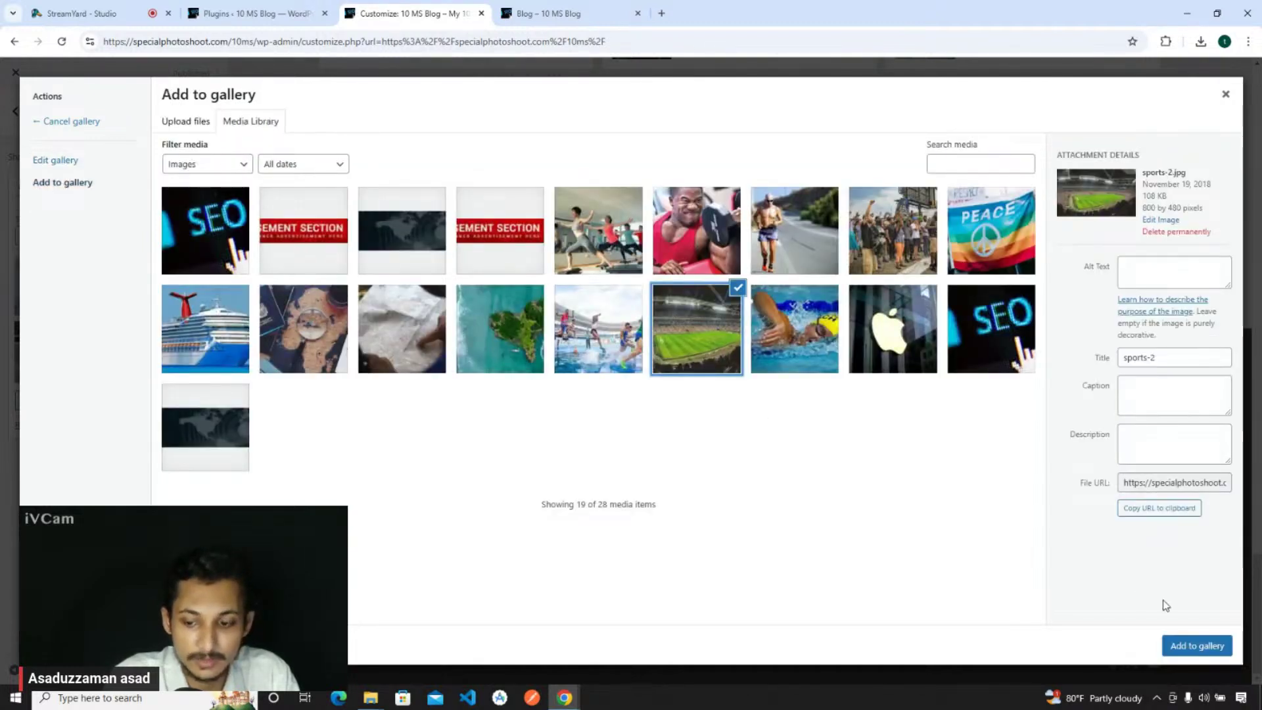
{"action": "left_click", "coordinate": [1194, 644]}
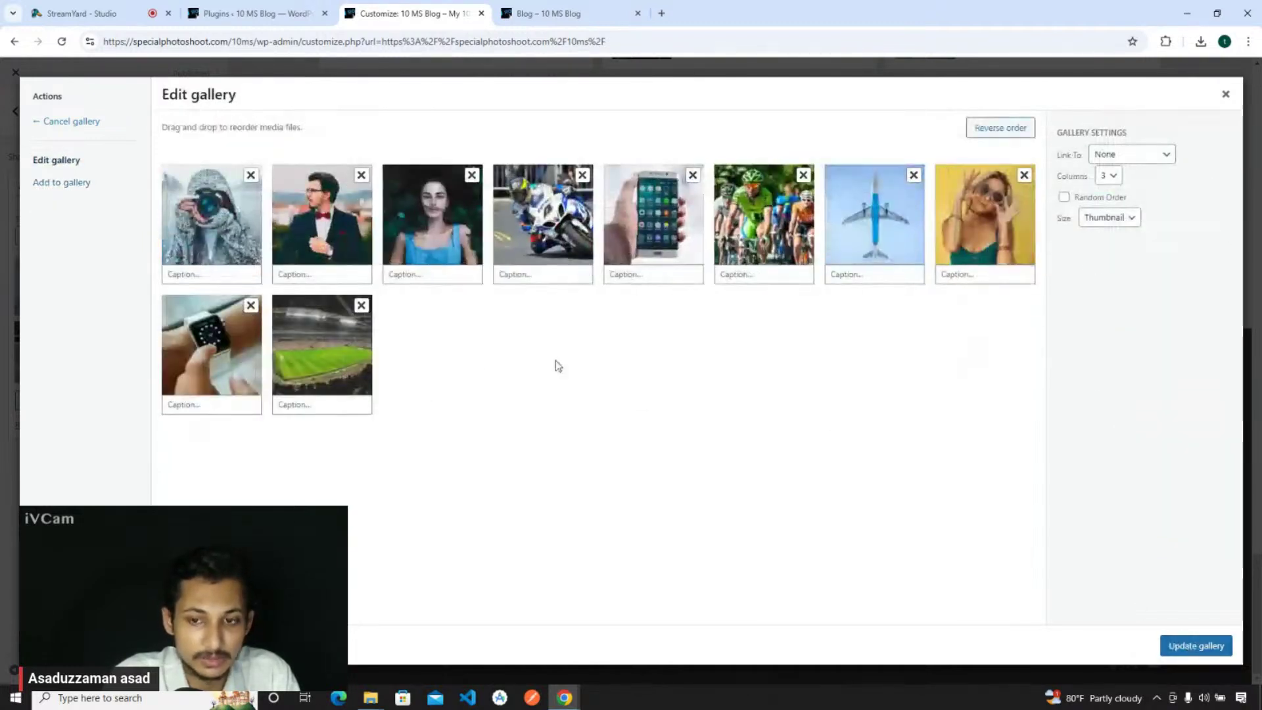
{"action": "left_click", "coordinate": [1195, 645]}
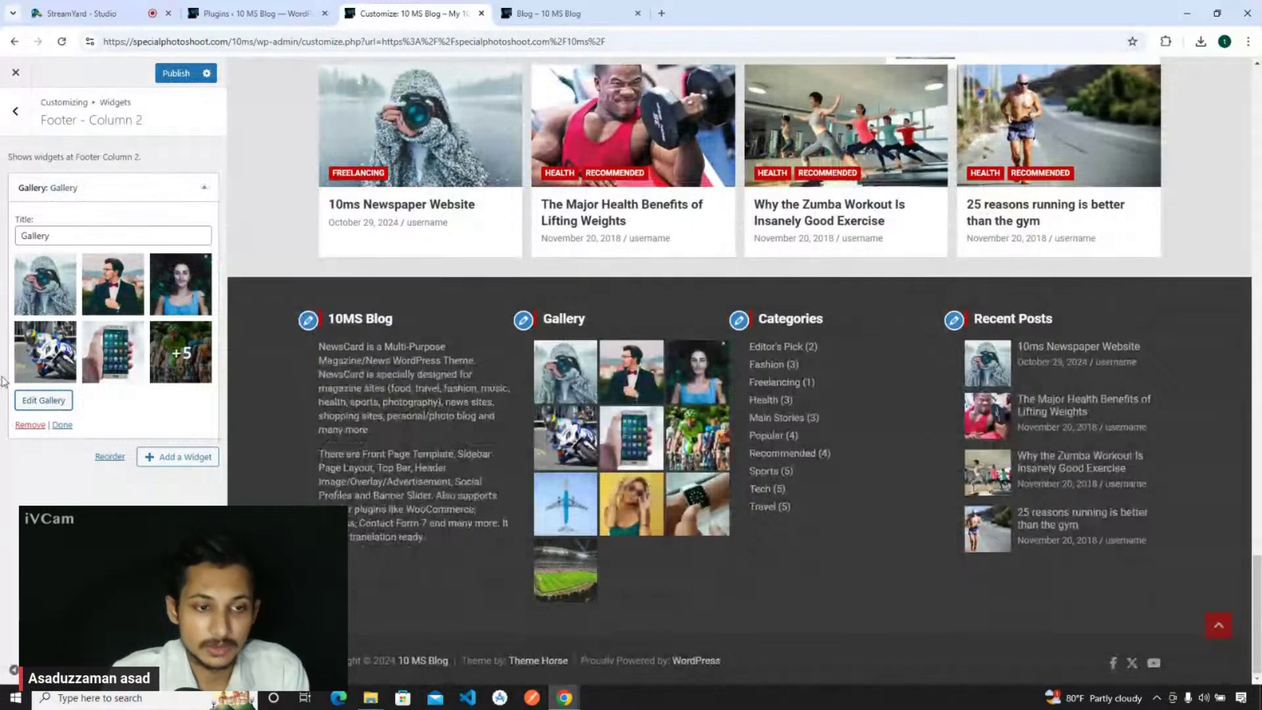
{"action": "left_click", "coordinate": [176, 73]}
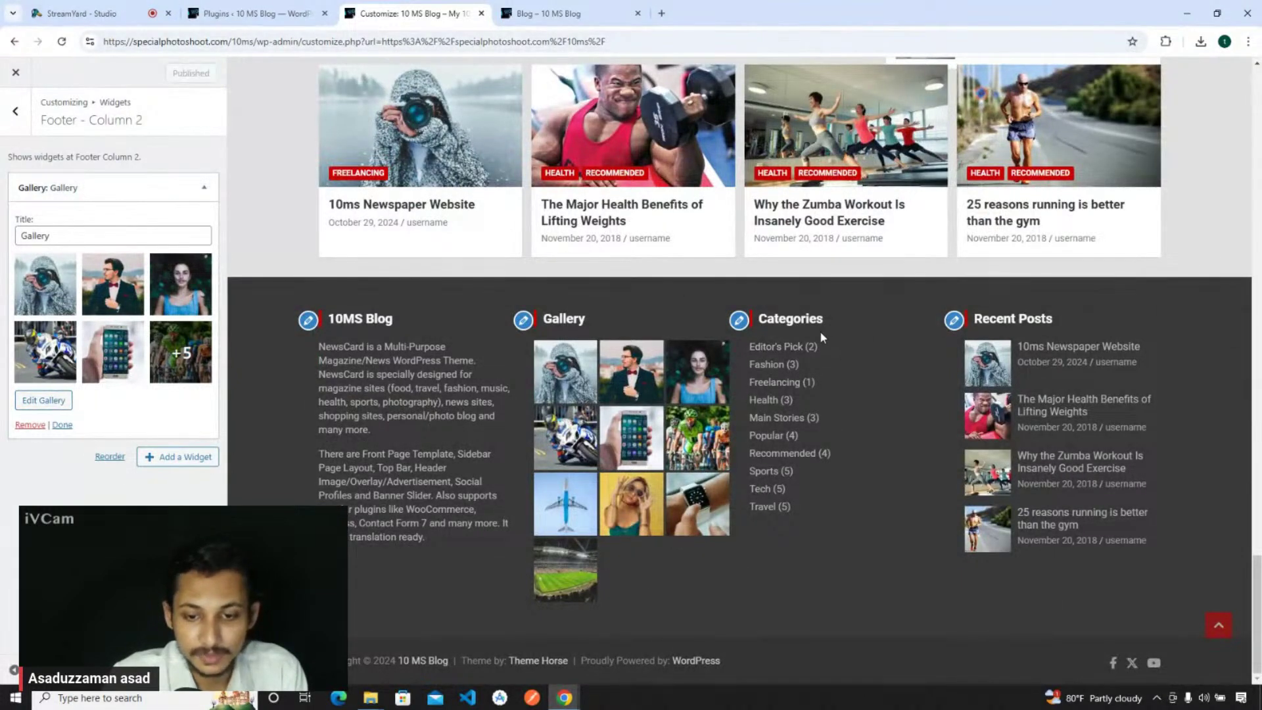
- Change the Footer Column 3 Categories title to 'Popular Categories', untick Show post counts, and publish
{"action": "left_click", "coordinate": [738, 322]}
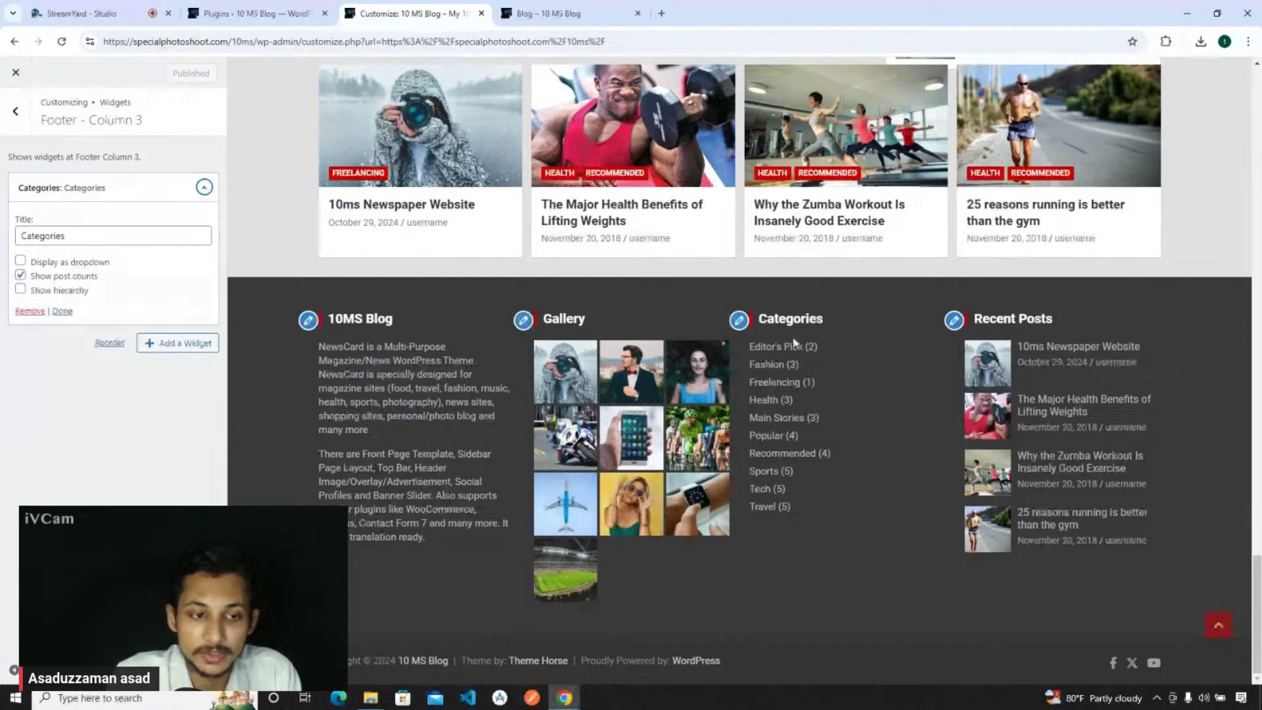
{"action": "left_click_drag", "start_coordinate": [72, 236], "coordinate": [6, 233]}
{"action": "key", "text": "End"}
{"action": "left_click", "coordinate": [22, 235]}
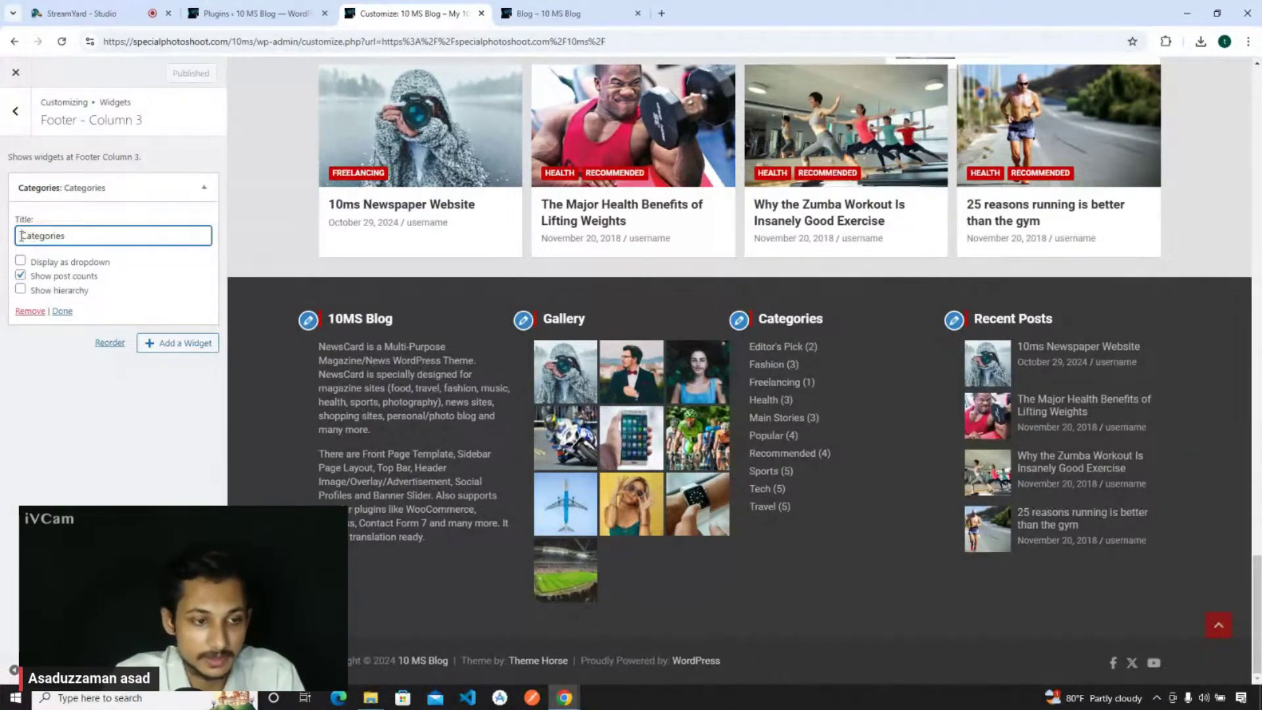
{"action": "type", "text": "Popular"}
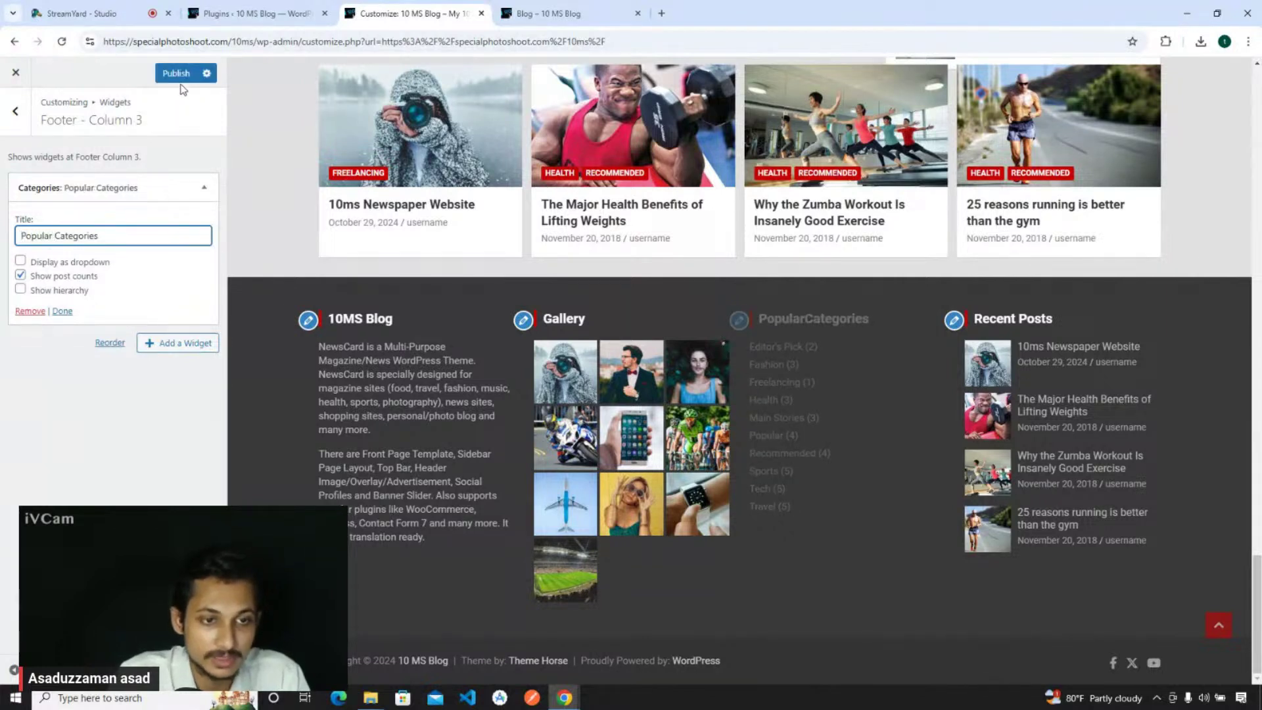
{"action": "left_click", "coordinate": [175, 73]}
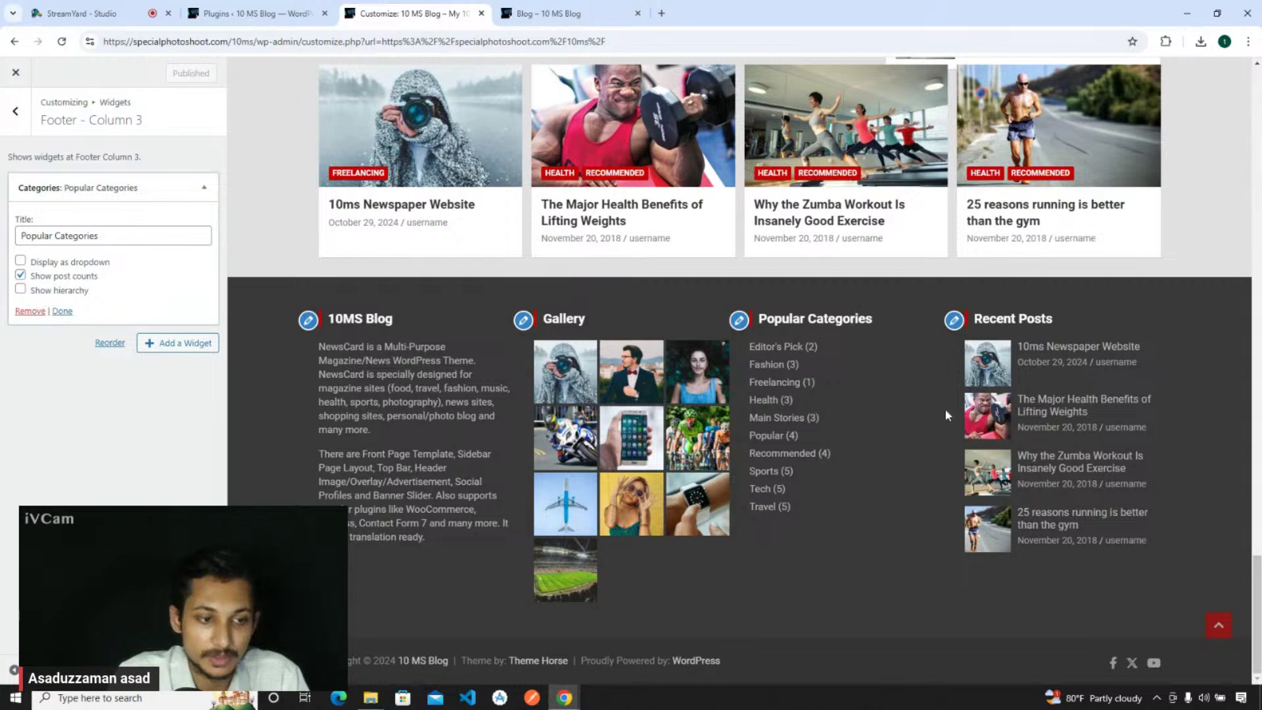
{"action": "left_click", "coordinate": [20, 276]}
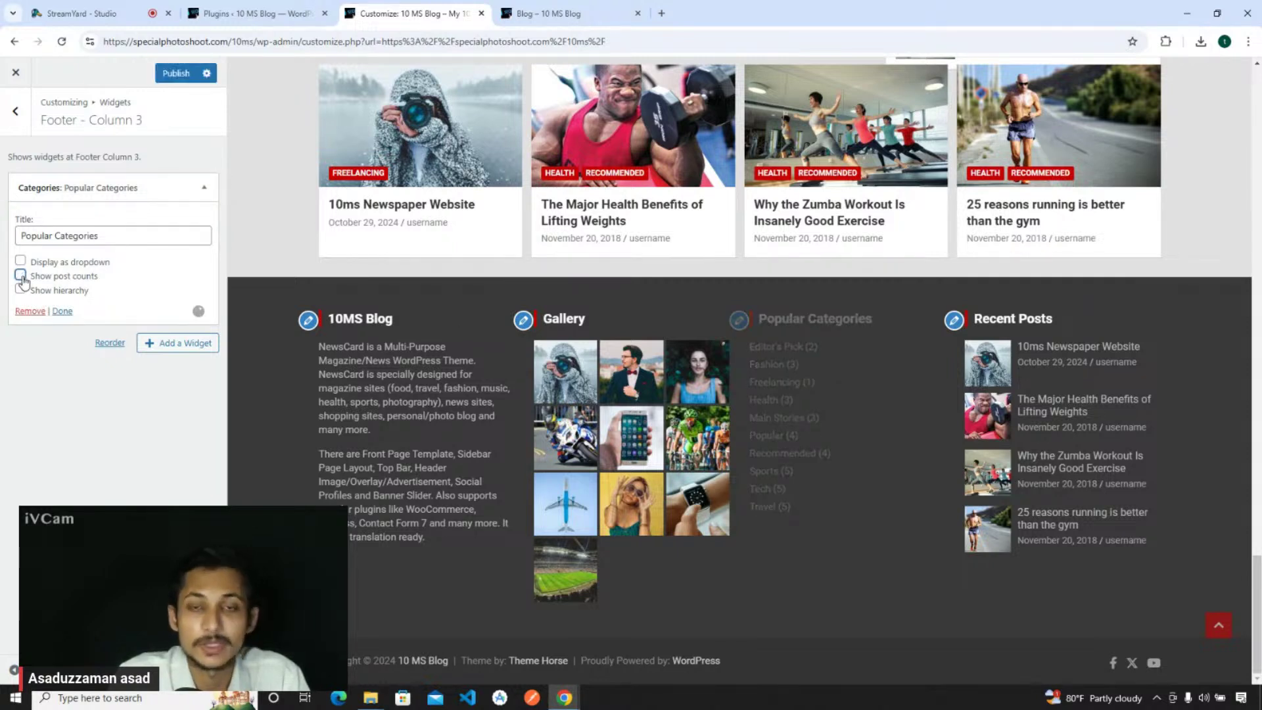
{"action": "left_click", "coordinate": [175, 73]}
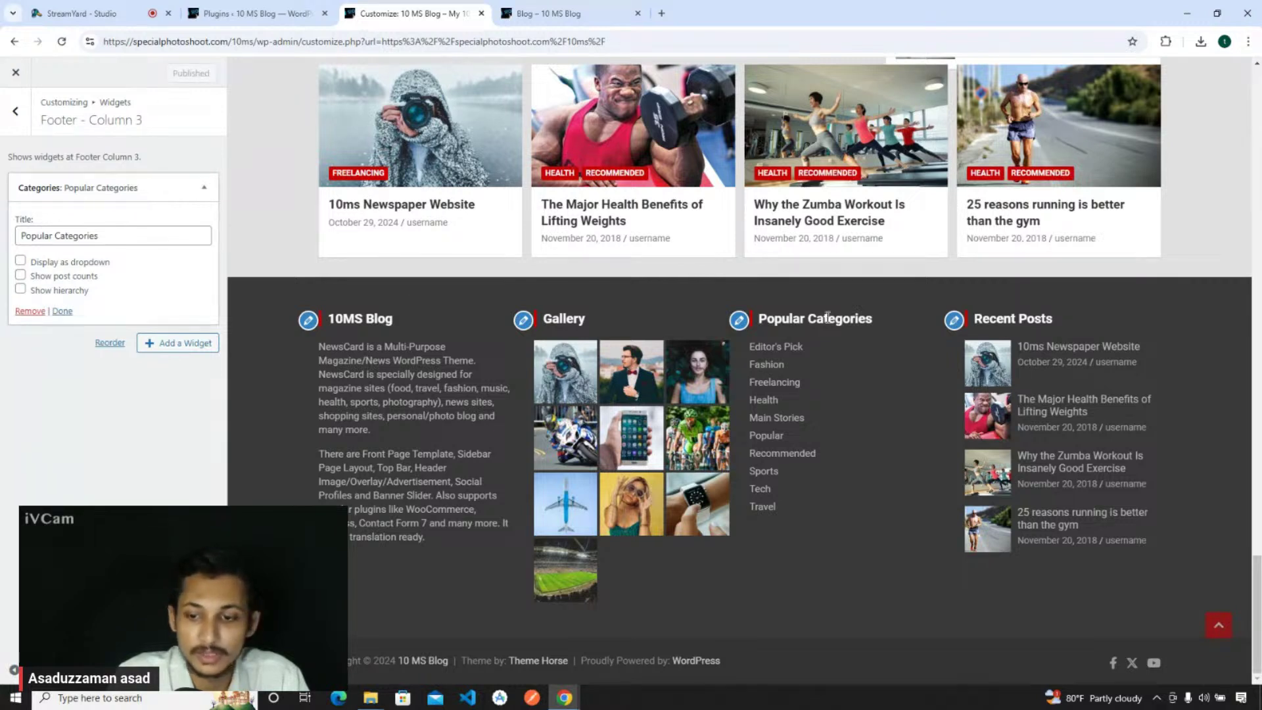
- Change the Footer Column 4 Recent Posts widget's Number of Post from 4 to 5, then publish
{"action": "left_click", "coordinate": [953, 320]}
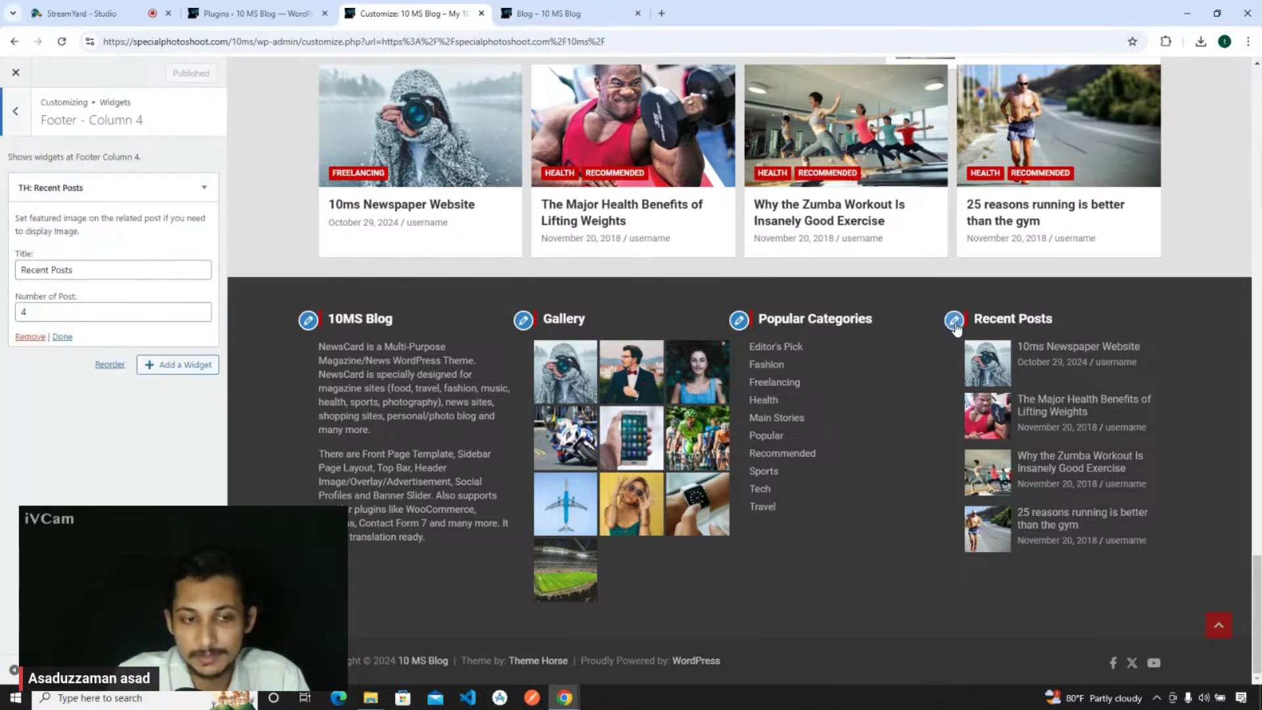
{"action": "left_click_drag", "start_coordinate": [65, 312], "coordinate": [10, 317]}
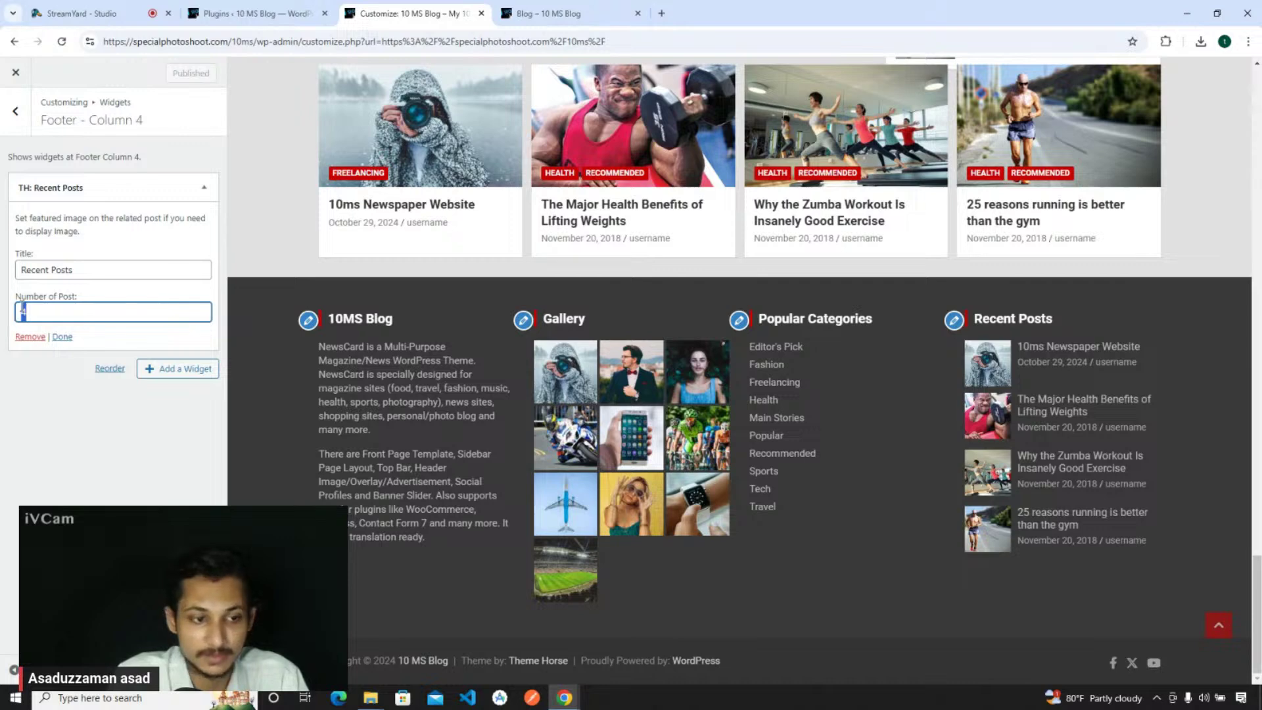
{"action": "type", "text": "5"}
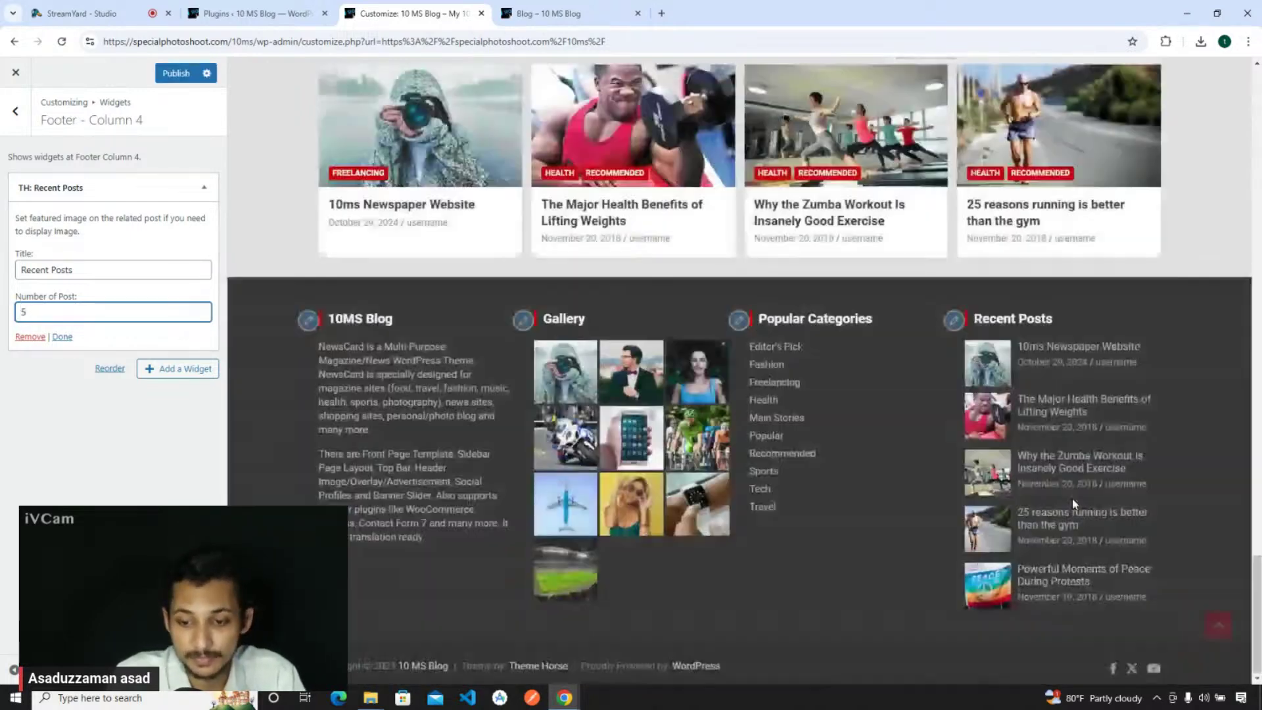
{"action": "left_click", "coordinate": [165, 75]}
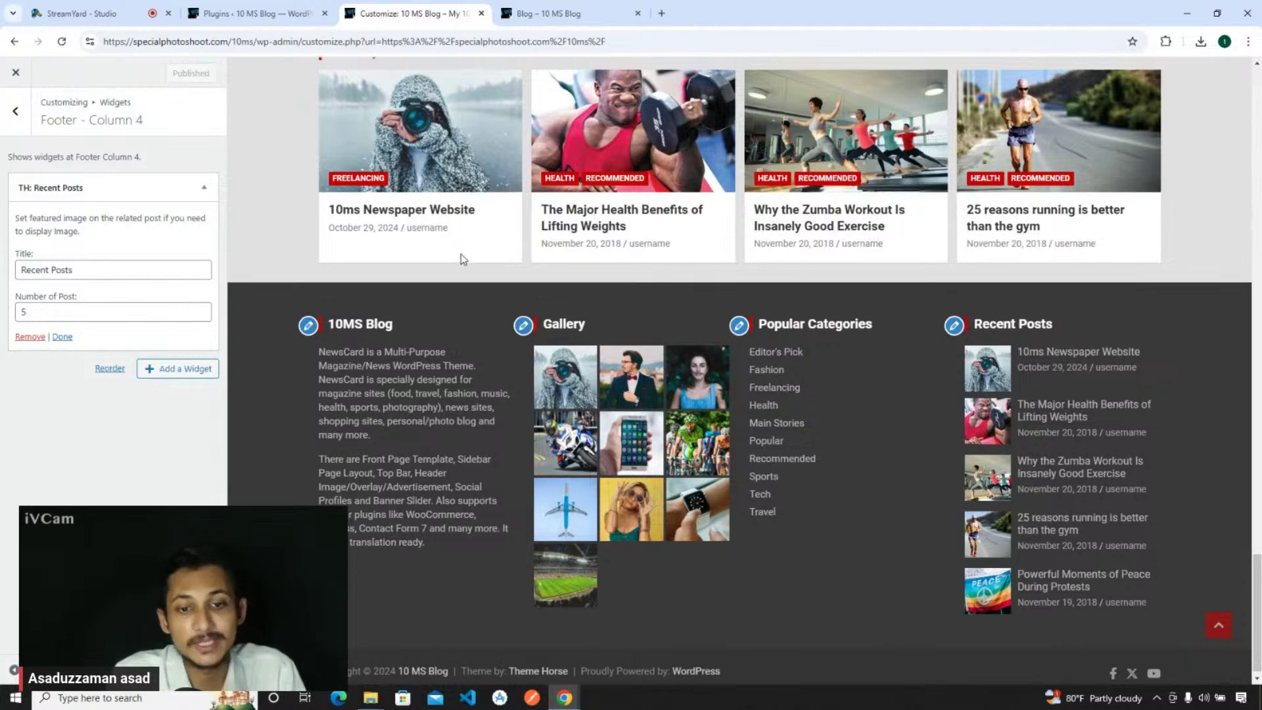
{"action": "scroll", "coordinate": [460, 253], "scroll_direction": "up", "scroll_amount": 12}
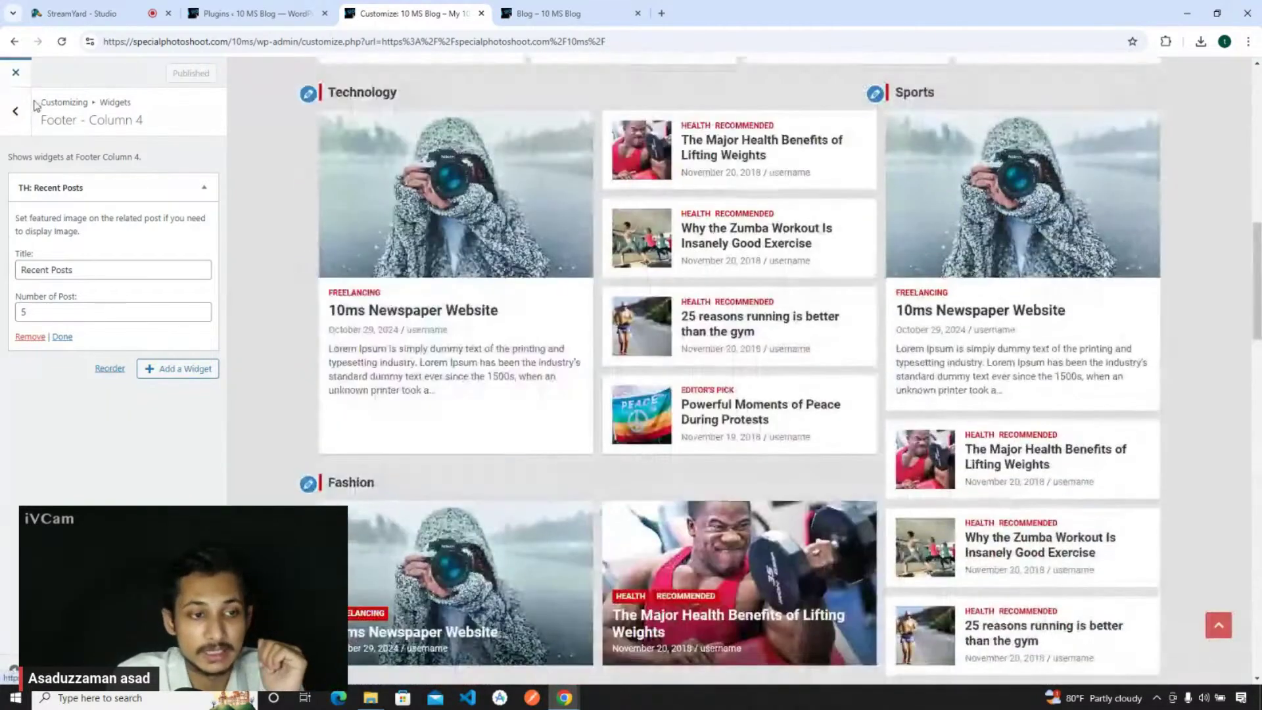
{"action": "left_click", "coordinate": [15, 111]}
{"action": "scroll", "coordinate": [451, 209], "scroll_direction": "up", "scroll_amount": 10}
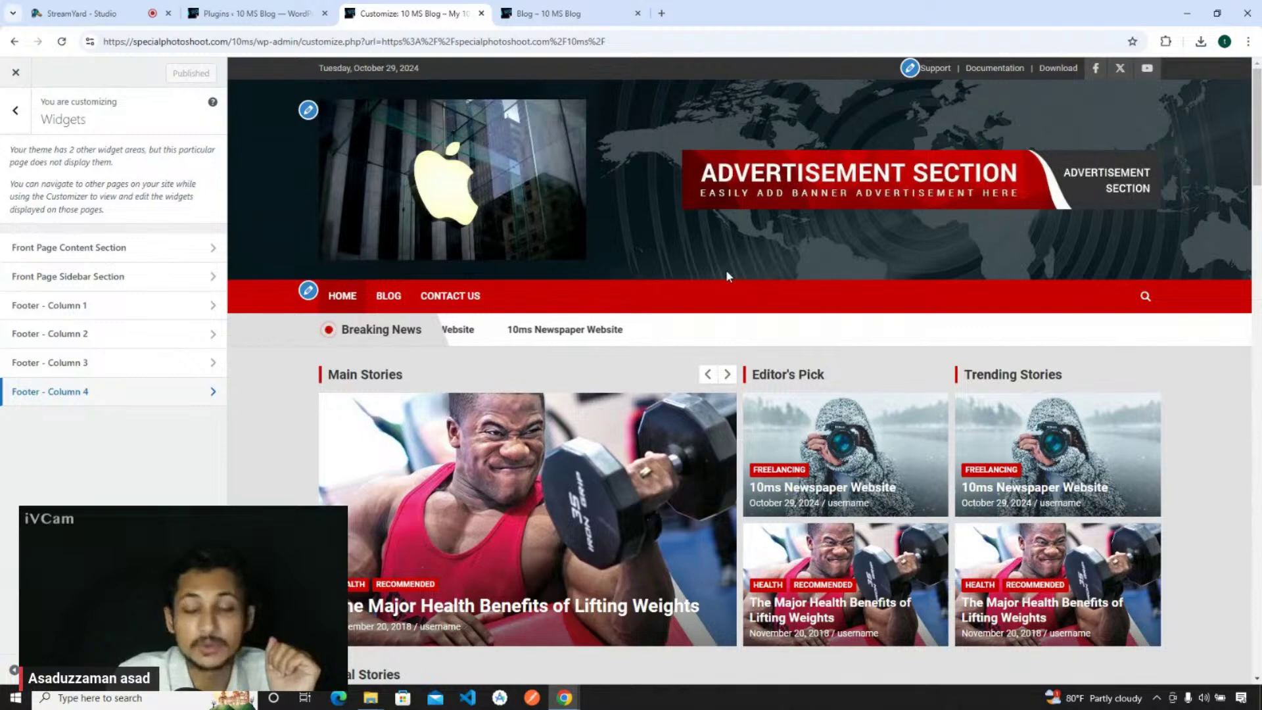
- Close the Customizer and view the live Contact Us page
{"action": "left_click", "coordinate": [16, 72]}
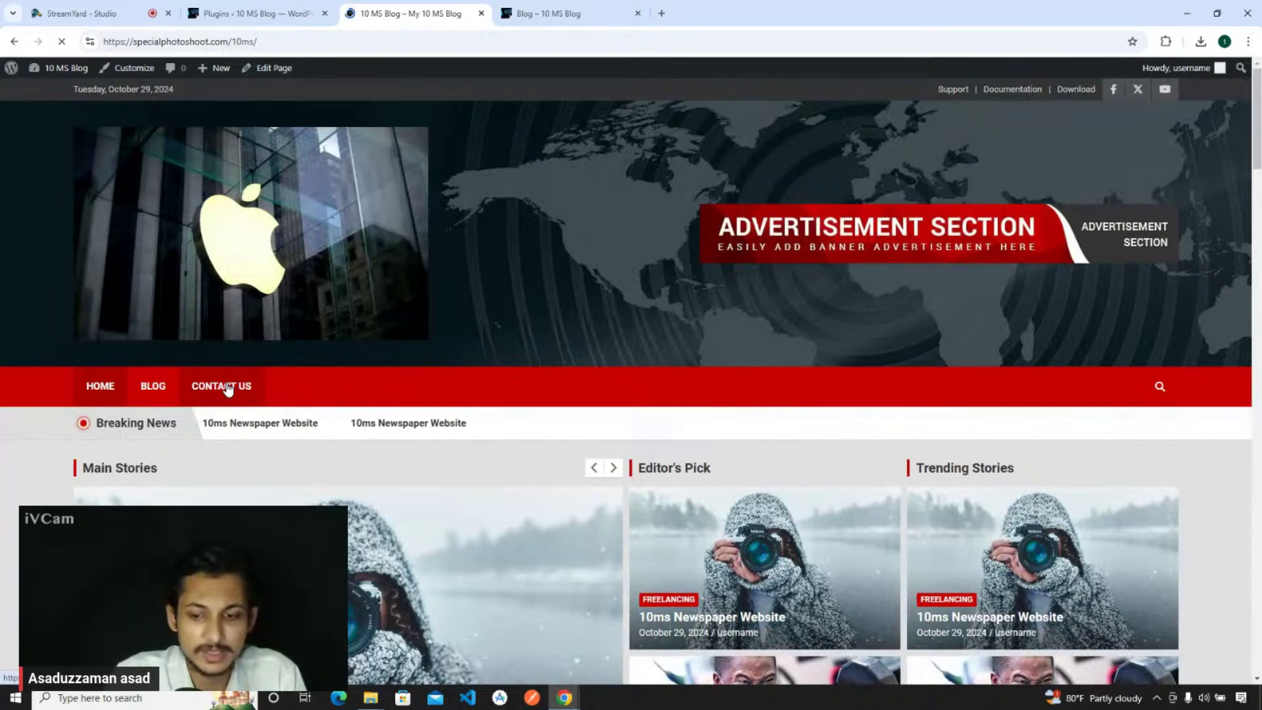
{"action": "left_click", "coordinate": [229, 388]}
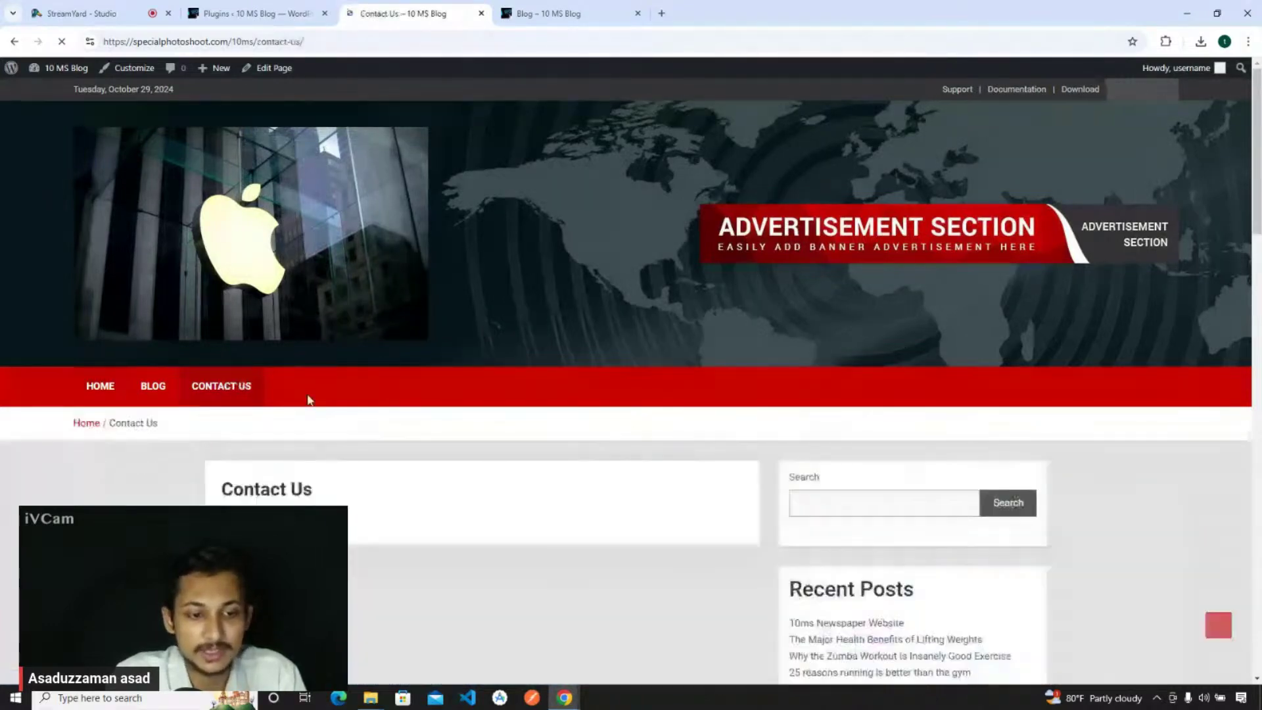
{"action": "scroll", "coordinate": [476, 270], "scroll_direction": "down", "scroll_amount": 5}
- Open the Add New Plugin page in the admin tab and start a plugin search
{"action": "left_click", "coordinate": [256, 13]}
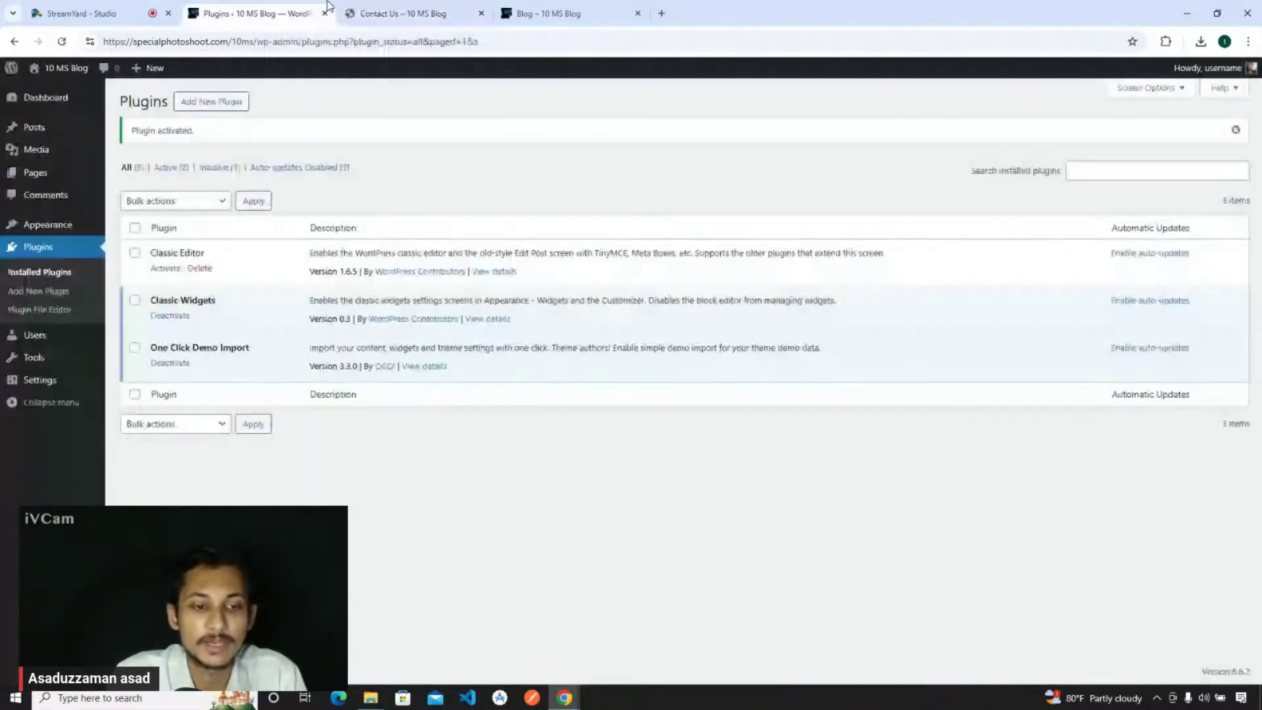
{"action": "left_click", "coordinate": [38, 291]}
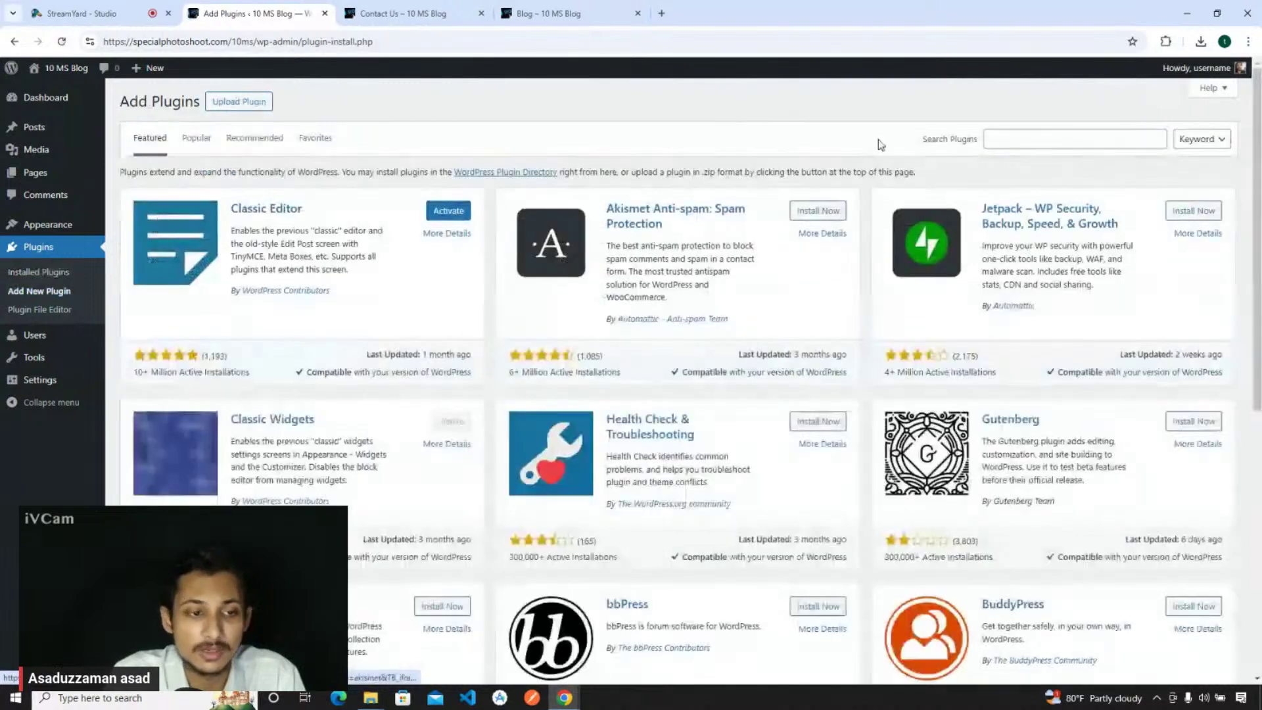
{"action": "left_click", "coordinate": [1045, 136]}
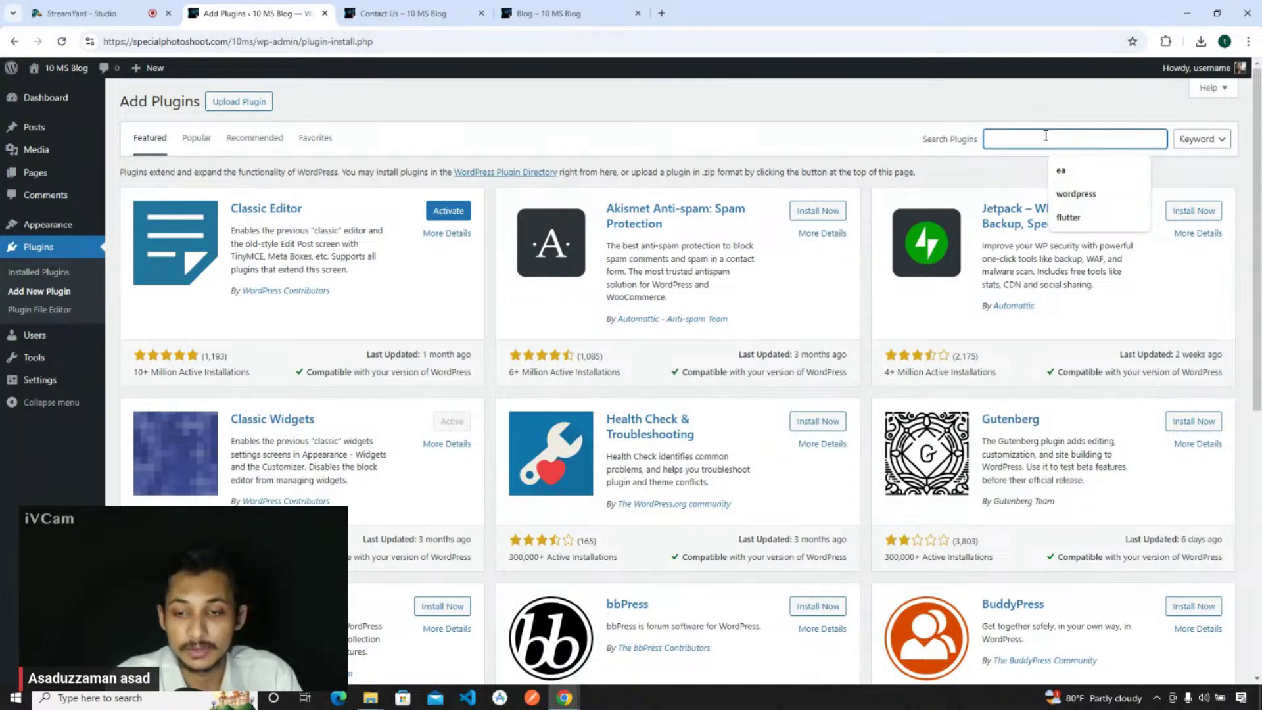
- Search plugins for 'contact form', then install and activate WPForms
{"action": "type", "text": "contact form"}
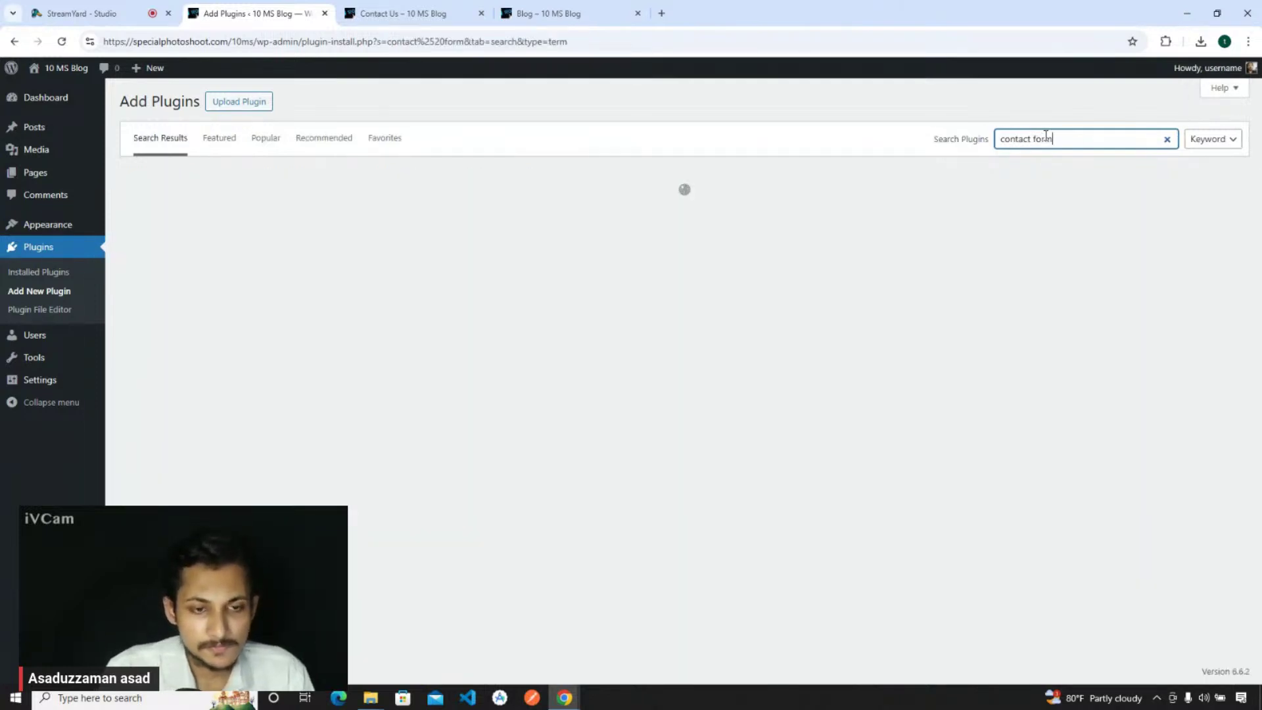
{"action": "left_click", "coordinate": [158, 9]}
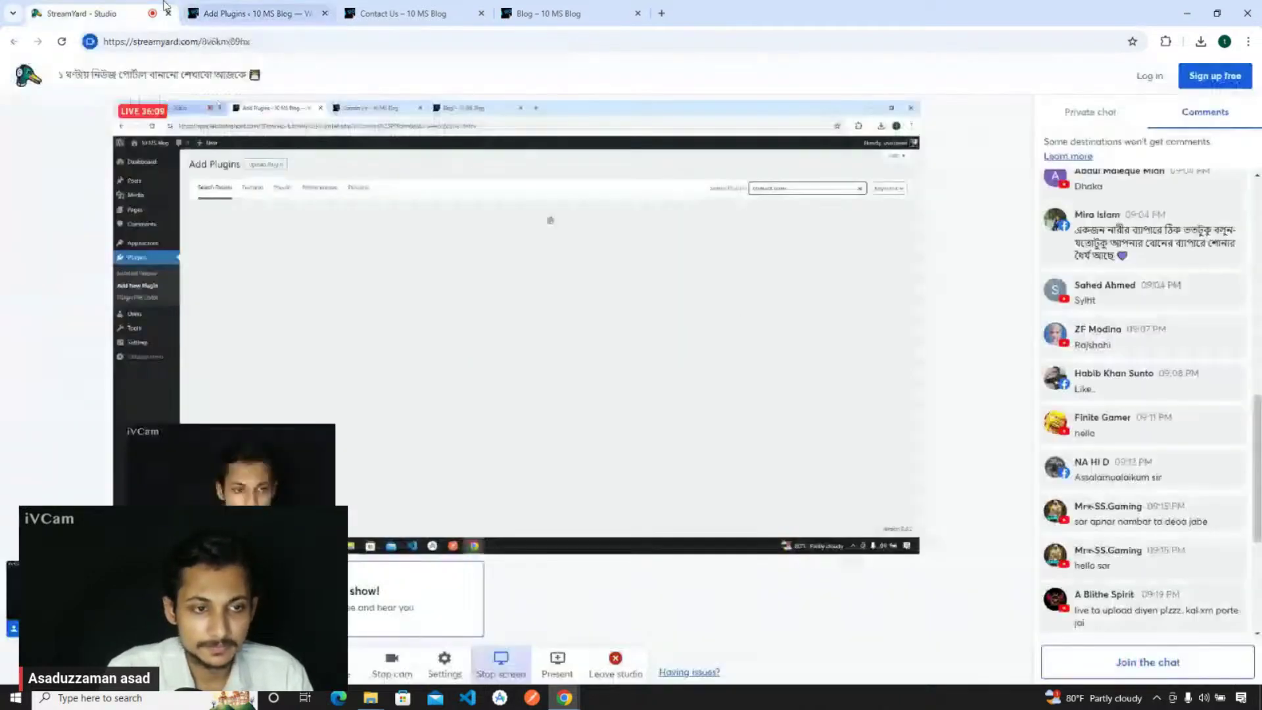
{"action": "left_click", "coordinate": [256, 8]}
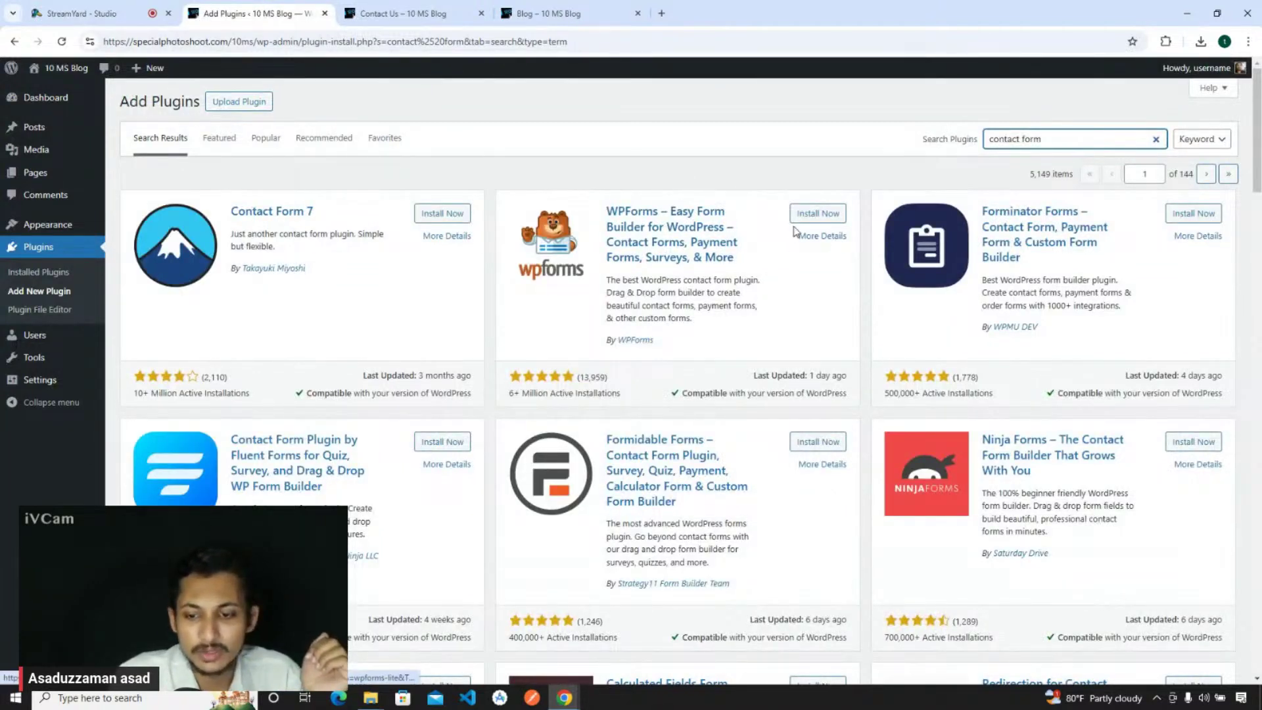
{"action": "left_click", "coordinate": [819, 214]}
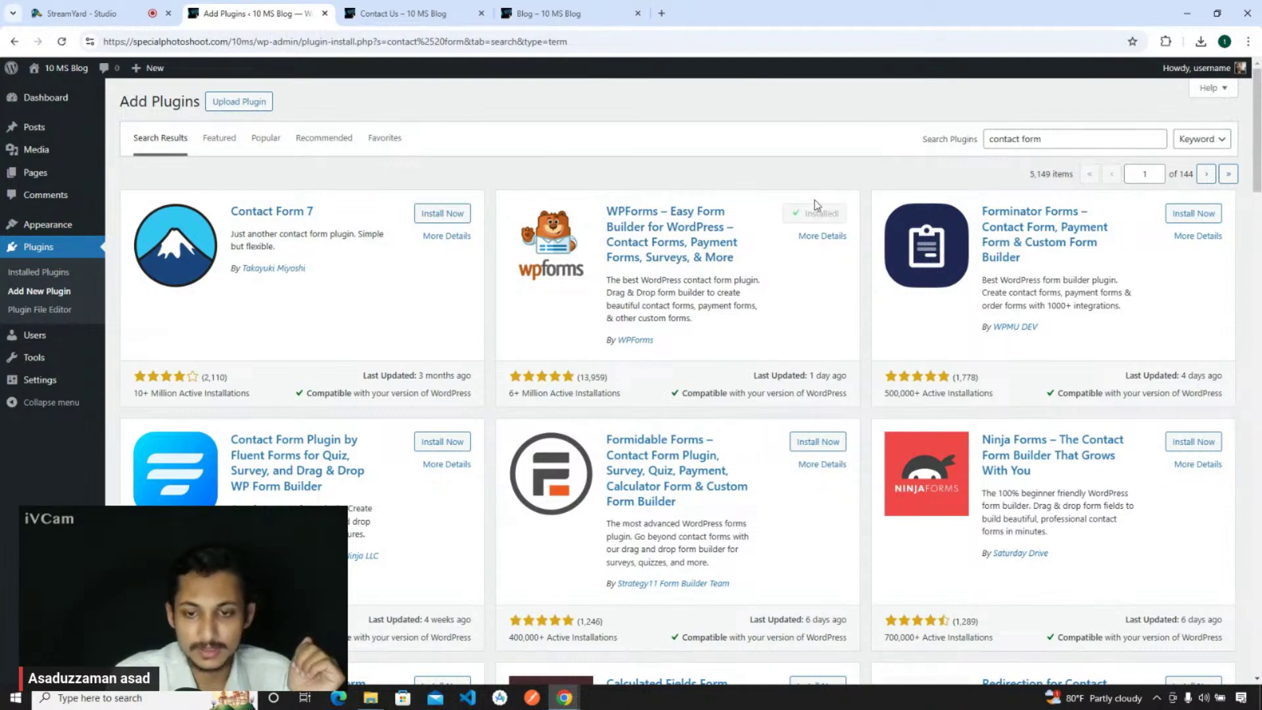
{"action": "left_click", "coordinate": [806, 217]}
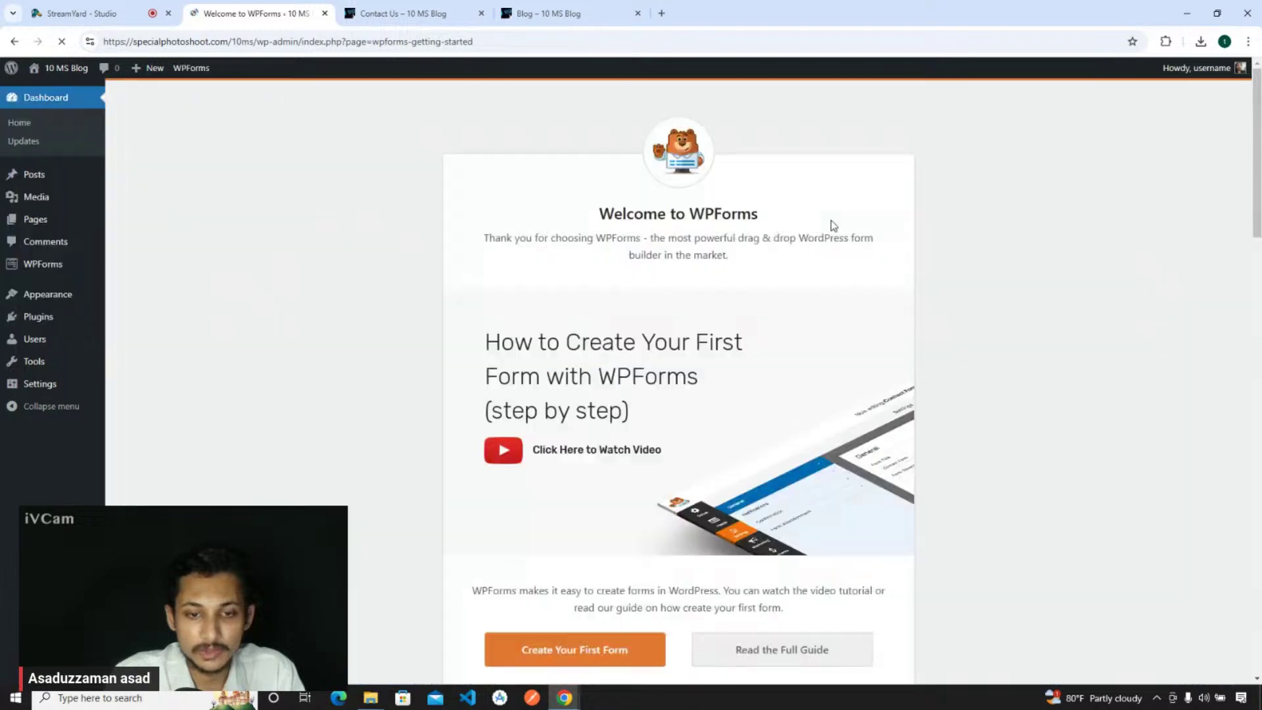
- Choose Create Your First Form on the WPForms welcome page
{"action": "scroll", "coordinate": [620, 452], "scroll_direction": "down", "scroll_amount": 7}
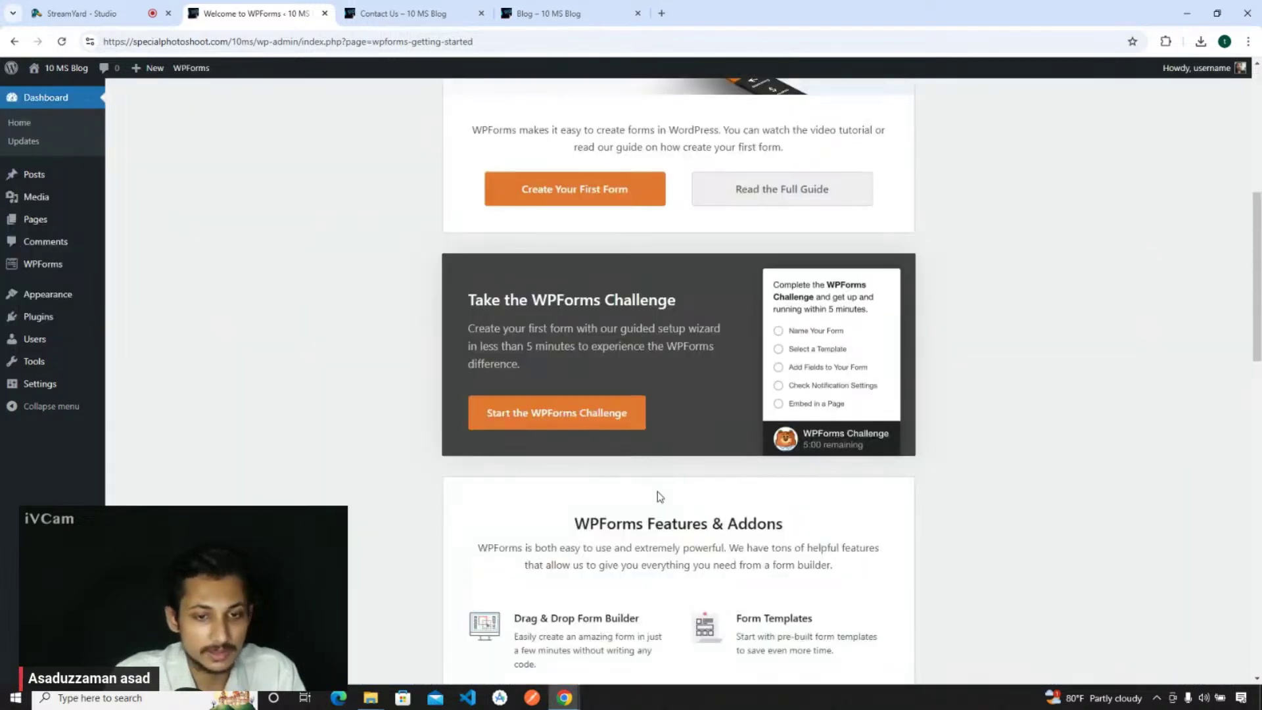
{"action": "scroll", "coordinate": [657, 491], "scroll_direction": "up", "scroll_amount": 7}
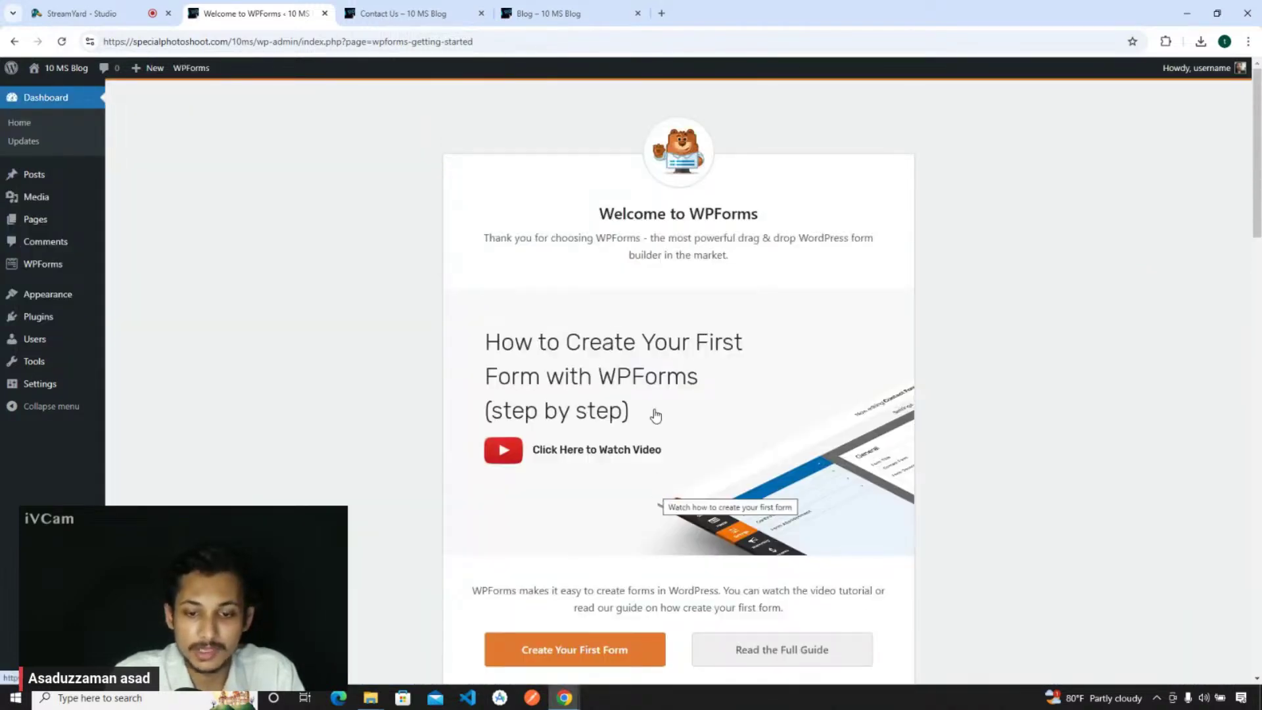
{"action": "scroll", "coordinate": [648, 412], "scroll_direction": "down", "scroll_amount": 2}
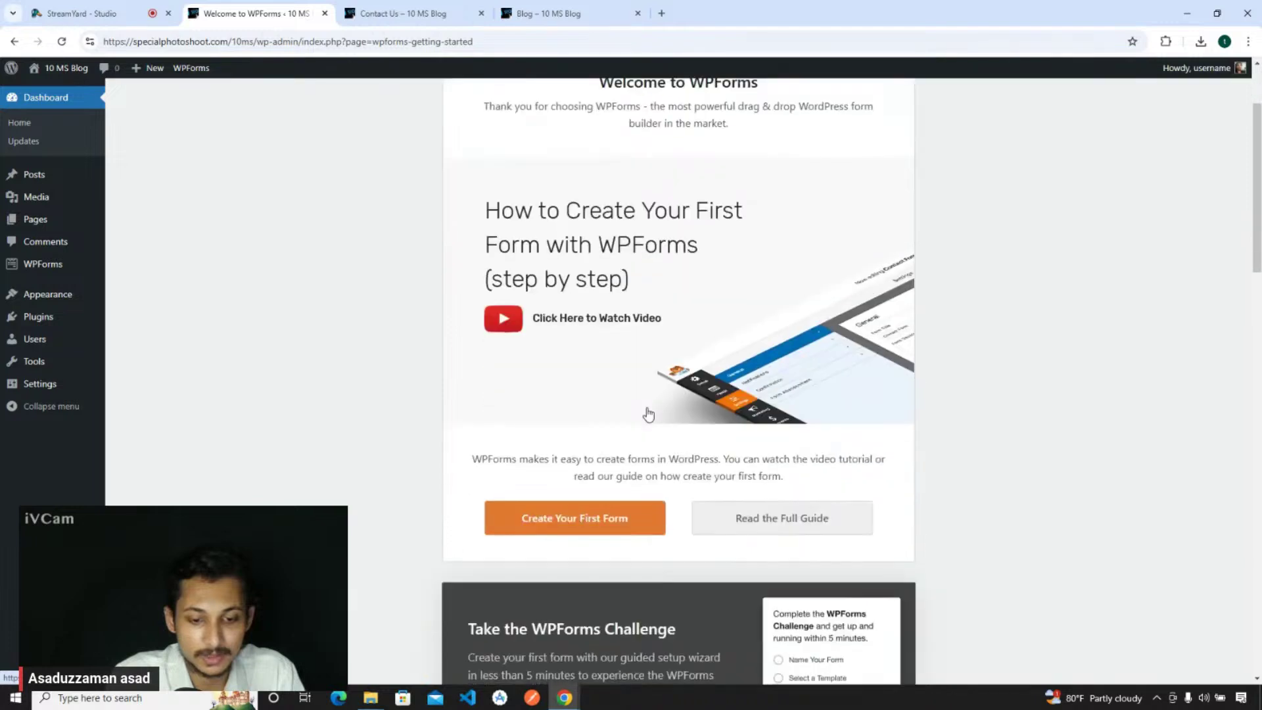
{"action": "left_click", "coordinate": [572, 519]}
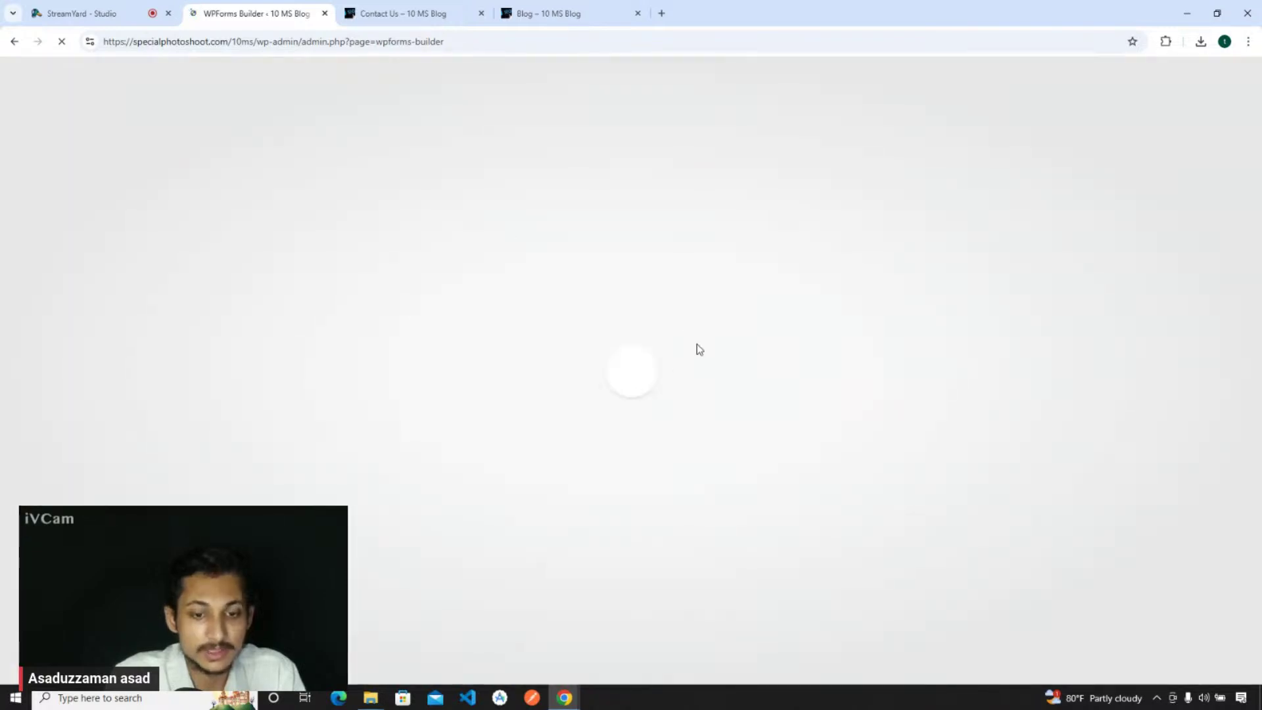
- Close the Blog and Contact Us tabs and bring up the StreamYard studio
{"action": "left_click", "coordinate": [620, 11]}
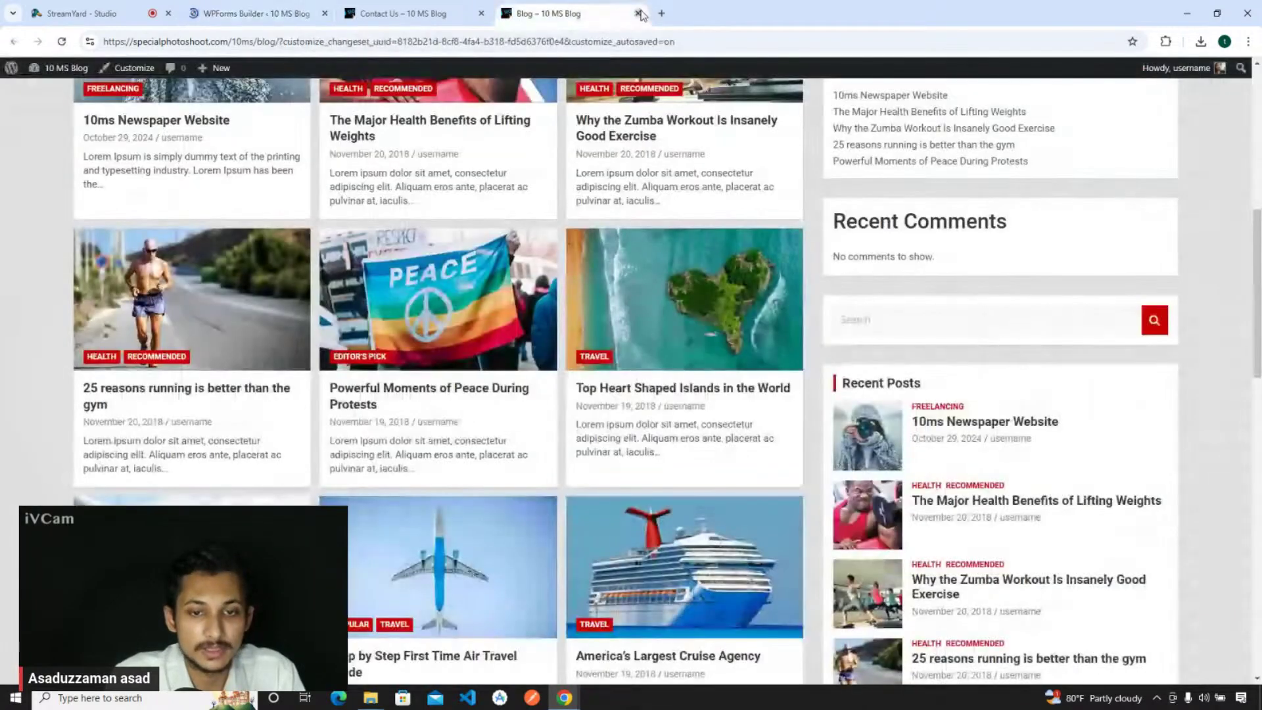
{"action": "left_click", "coordinate": [638, 13]}
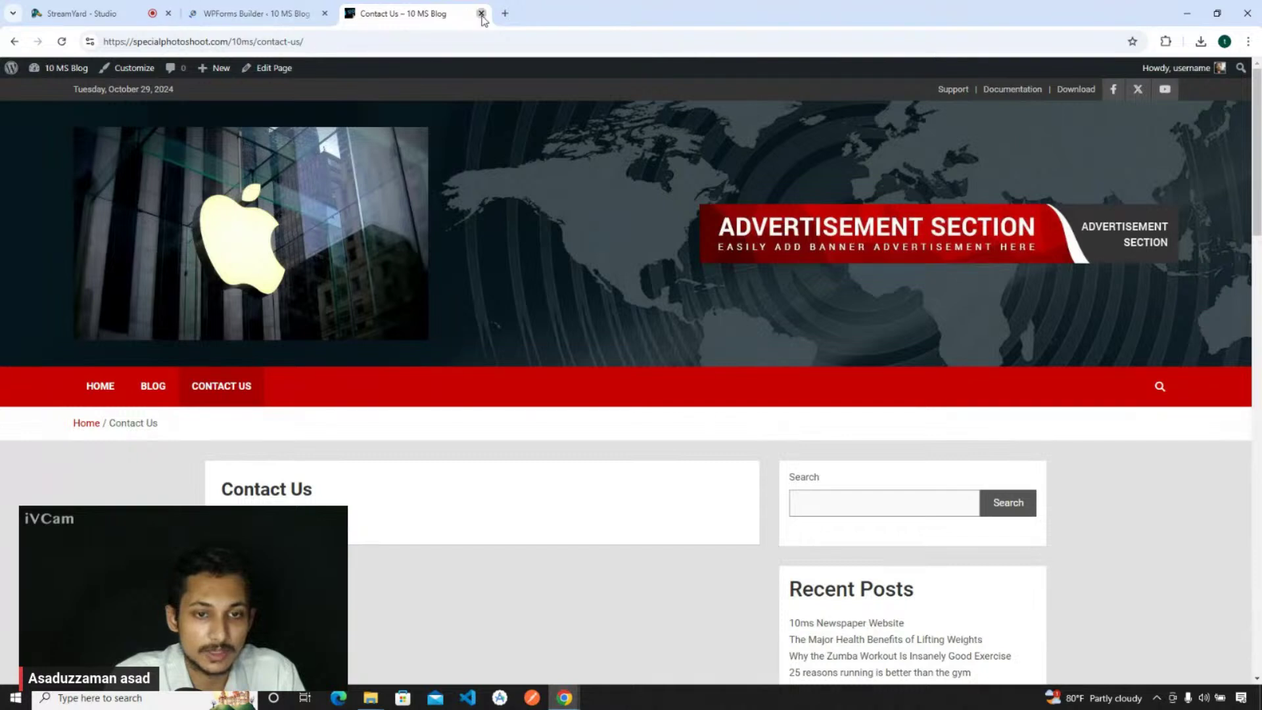
{"action": "left_click", "coordinate": [481, 14]}
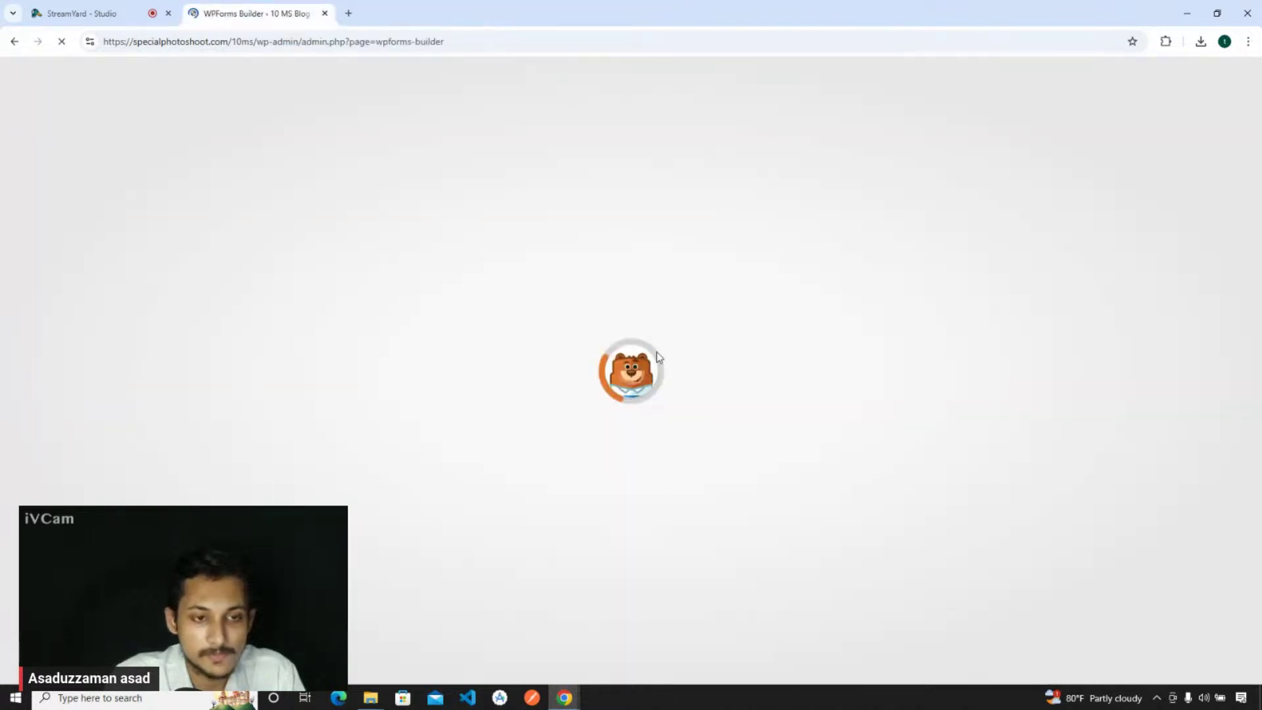
{"action": "left_click", "coordinate": [141, 10]}
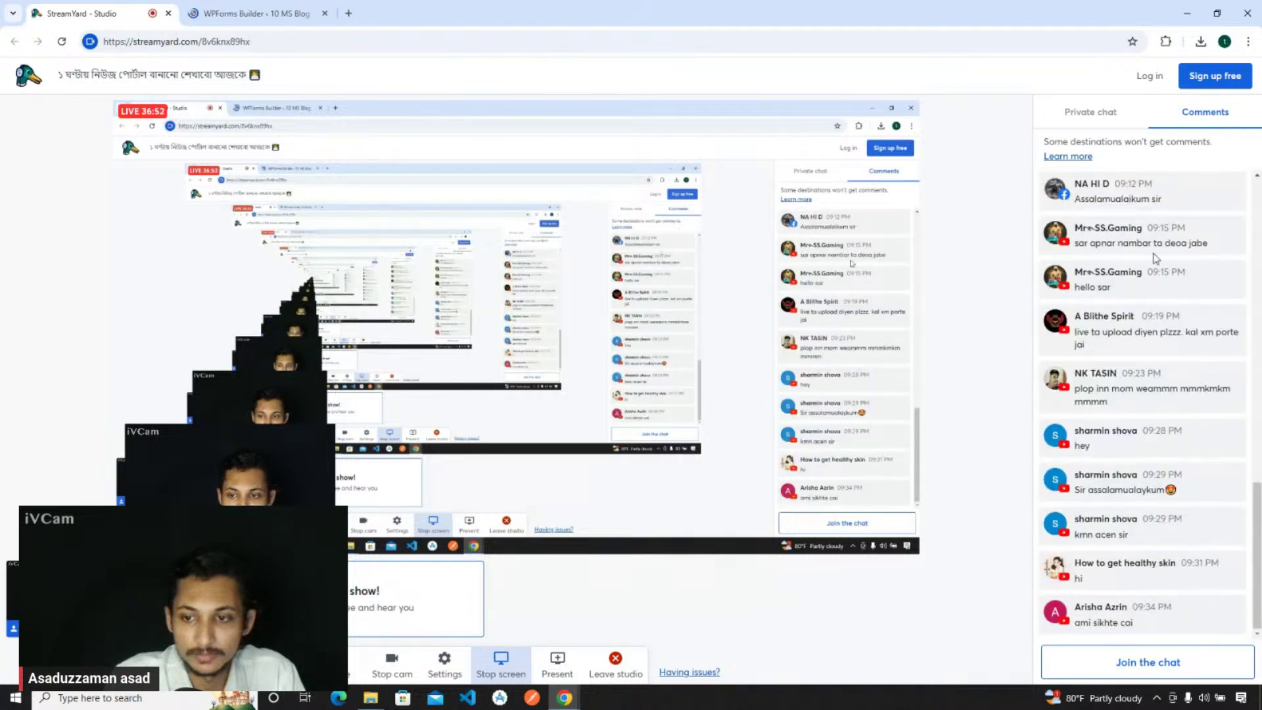
{"action": "scroll", "coordinate": [1155, 258], "scroll_direction": "up", "scroll_amount": 4}
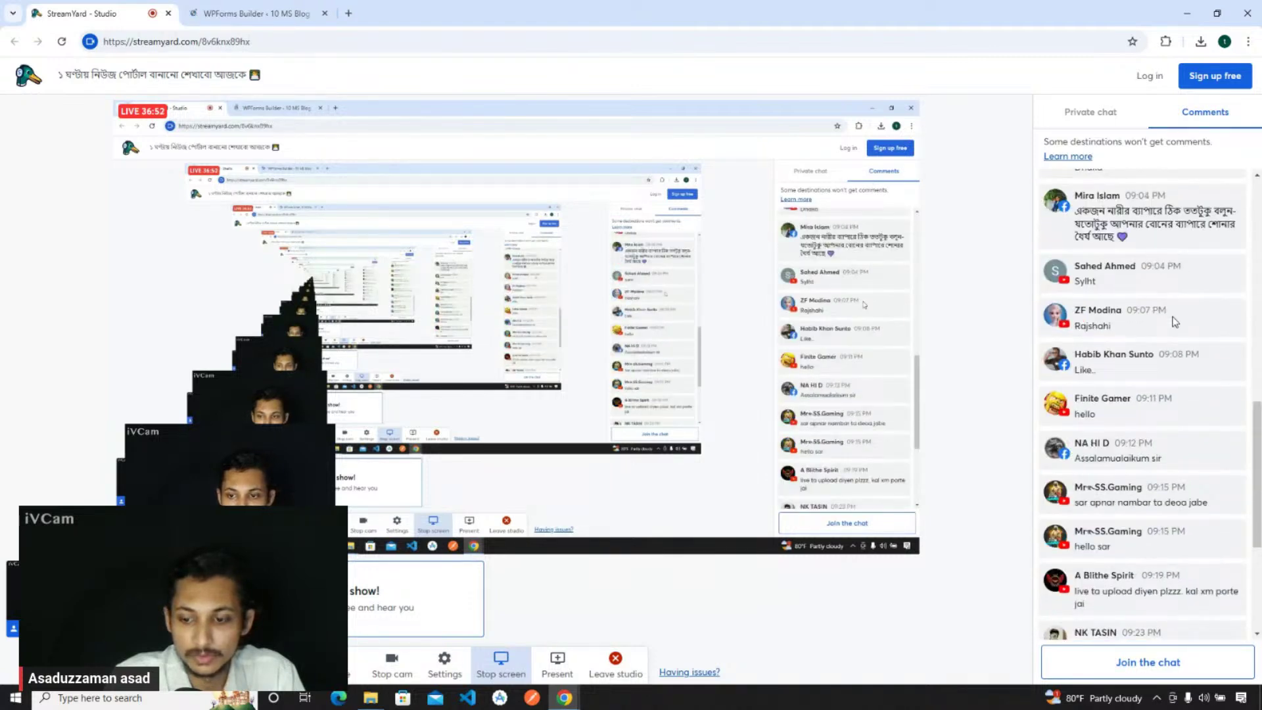
{"action": "scroll", "coordinate": [1174, 321], "scroll_direction": "down", "scroll_amount": 4}
{"action": "scroll", "coordinate": [1162, 368], "scroll_direction": "up", "scroll_amount": 10}
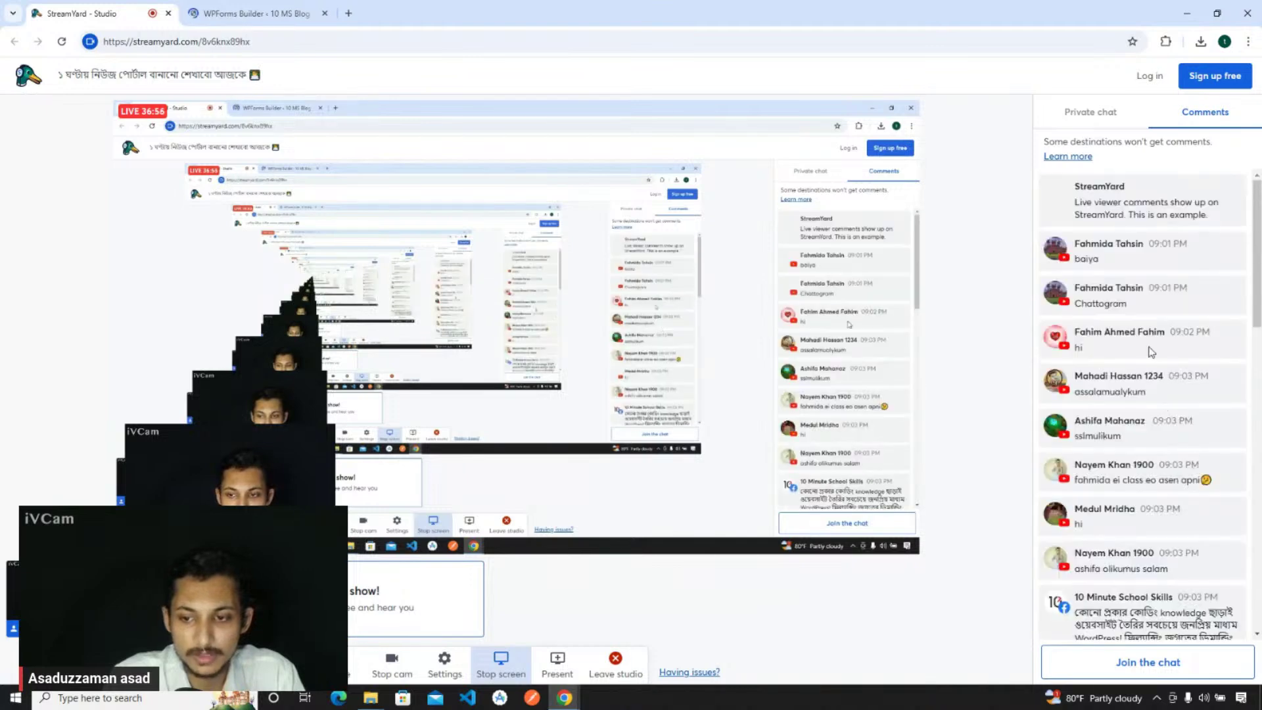
{"action": "key", "text": "ctrl+Tab"}
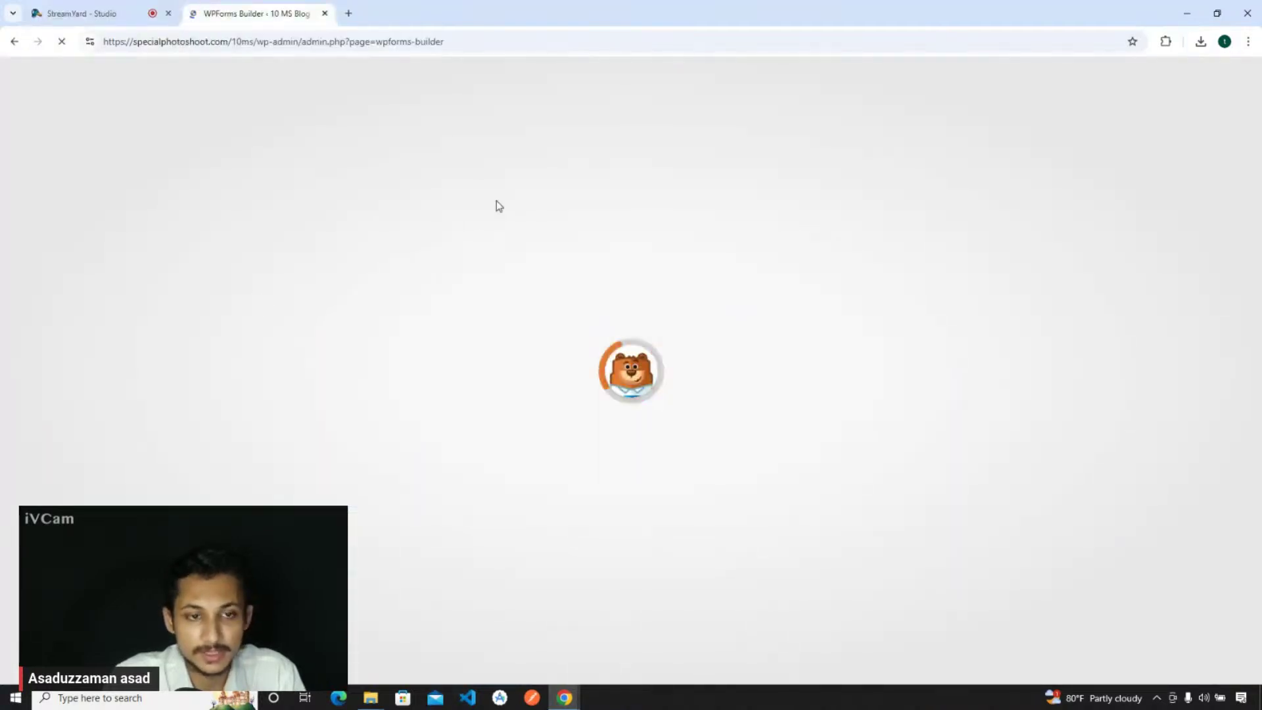
{"action": "key", "text": "ctrl+Tab"}
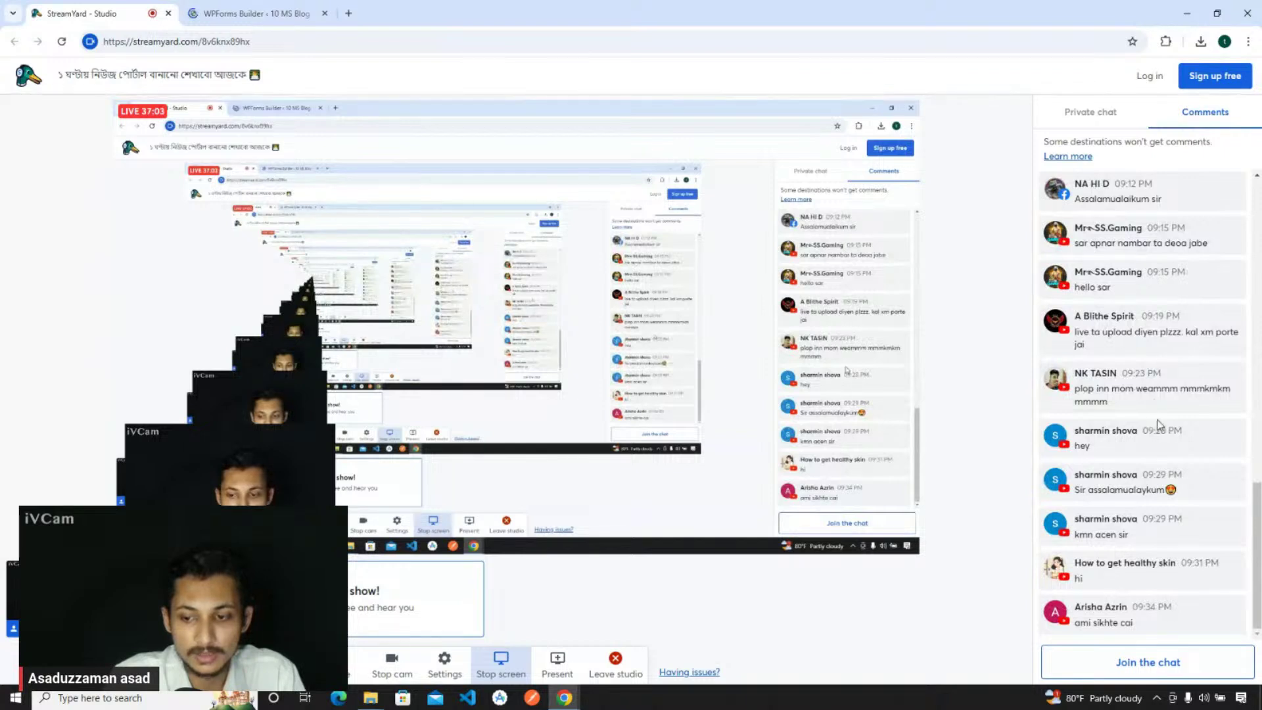
{"action": "scroll", "coordinate": [1143, 454], "scroll_direction": "up", "scroll_amount": 5}
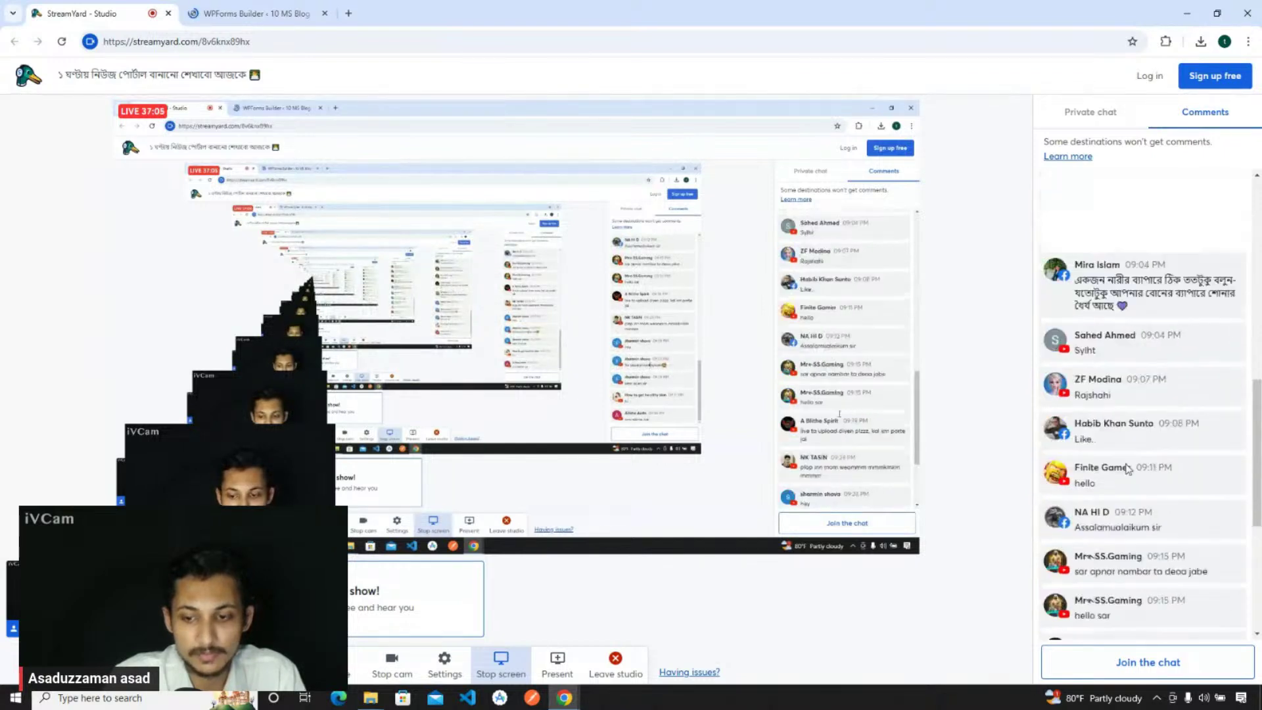
{"action": "scroll", "coordinate": [1126, 468], "scroll_direction": "up", "scroll_amount": 10}
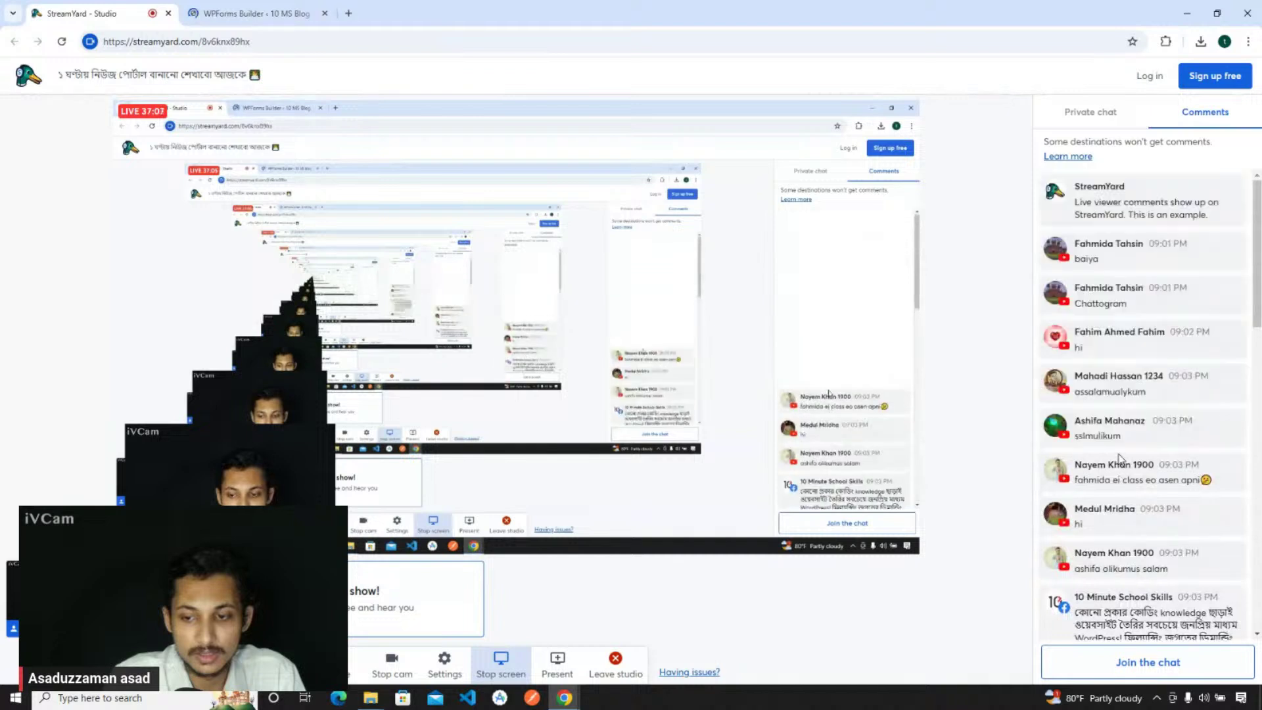
- Back in the WPForms Builder, dismiss the welcome message and start a form from the Simple Contact Form template
{"action": "left_click", "coordinate": [227, 12]}
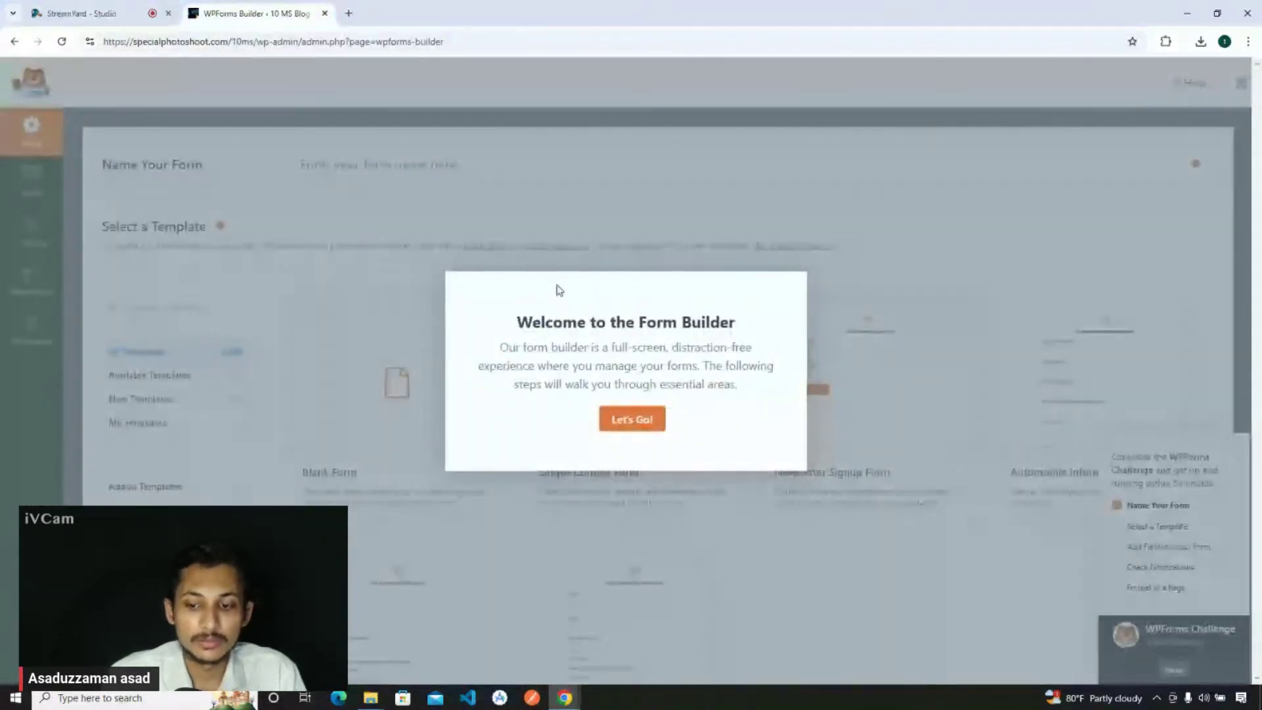
{"action": "triple_click", "coordinate": [665, 327]}
{"action": "left_click", "coordinate": [622, 325]}
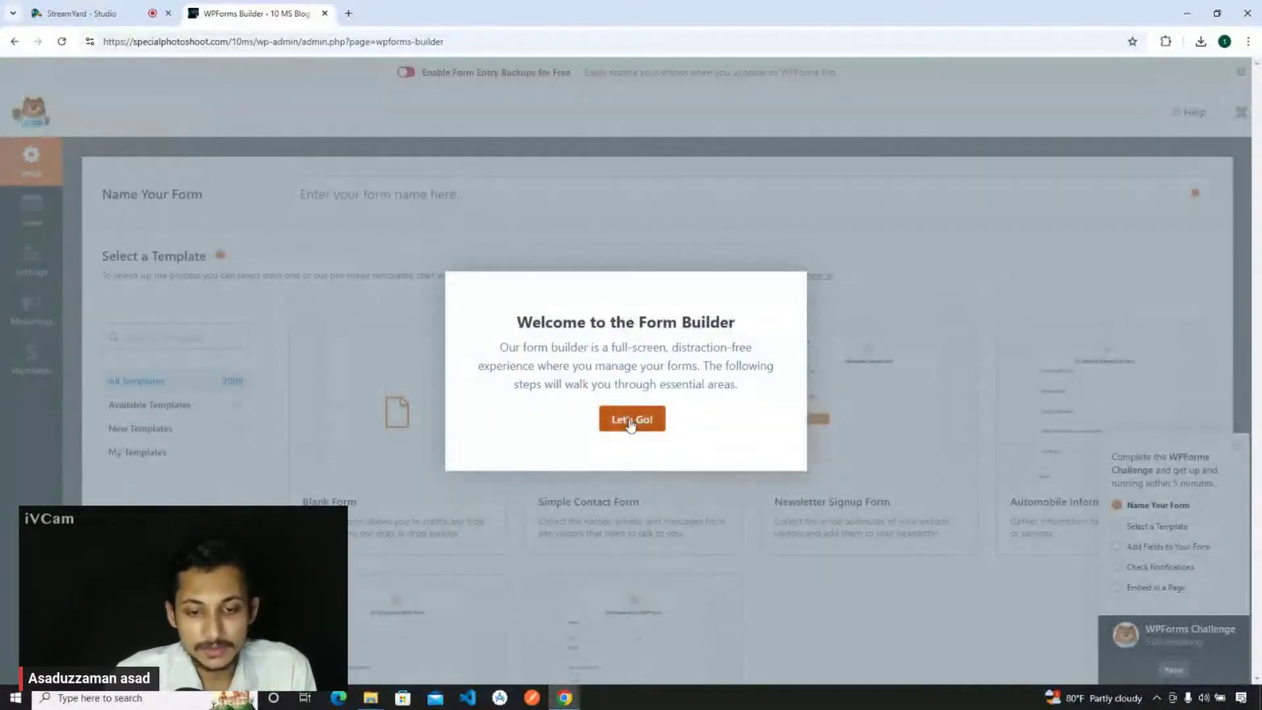
{"action": "left_click", "coordinate": [629, 425]}
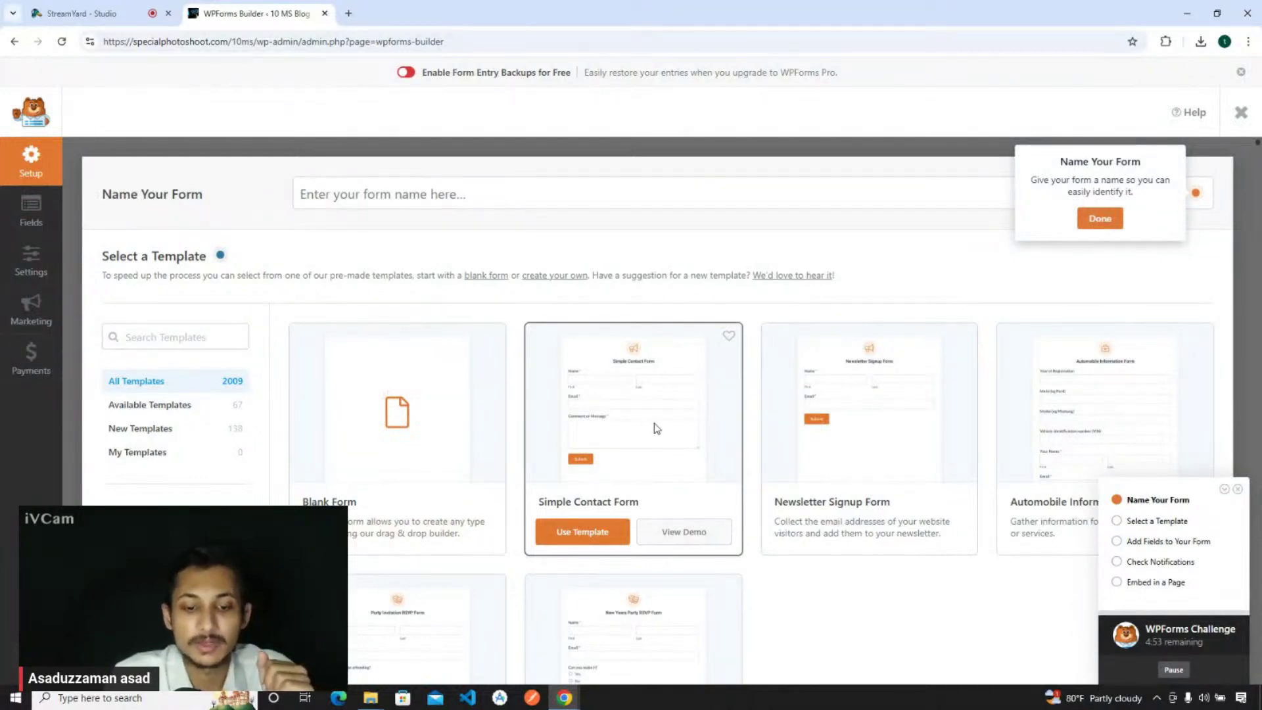
{"action": "left_click", "coordinate": [573, 529]}
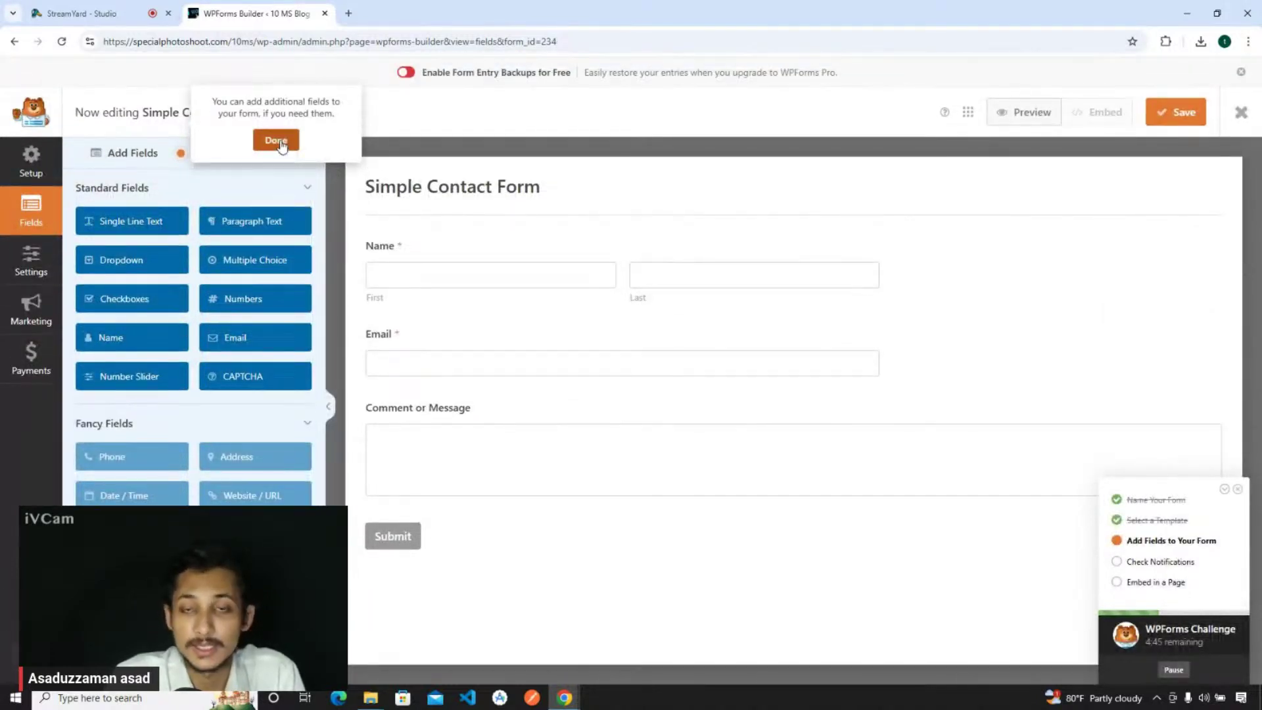
- Keep the default notification settings and save the contact form
{"action": "left_click", "coordinate": [276, 140]}
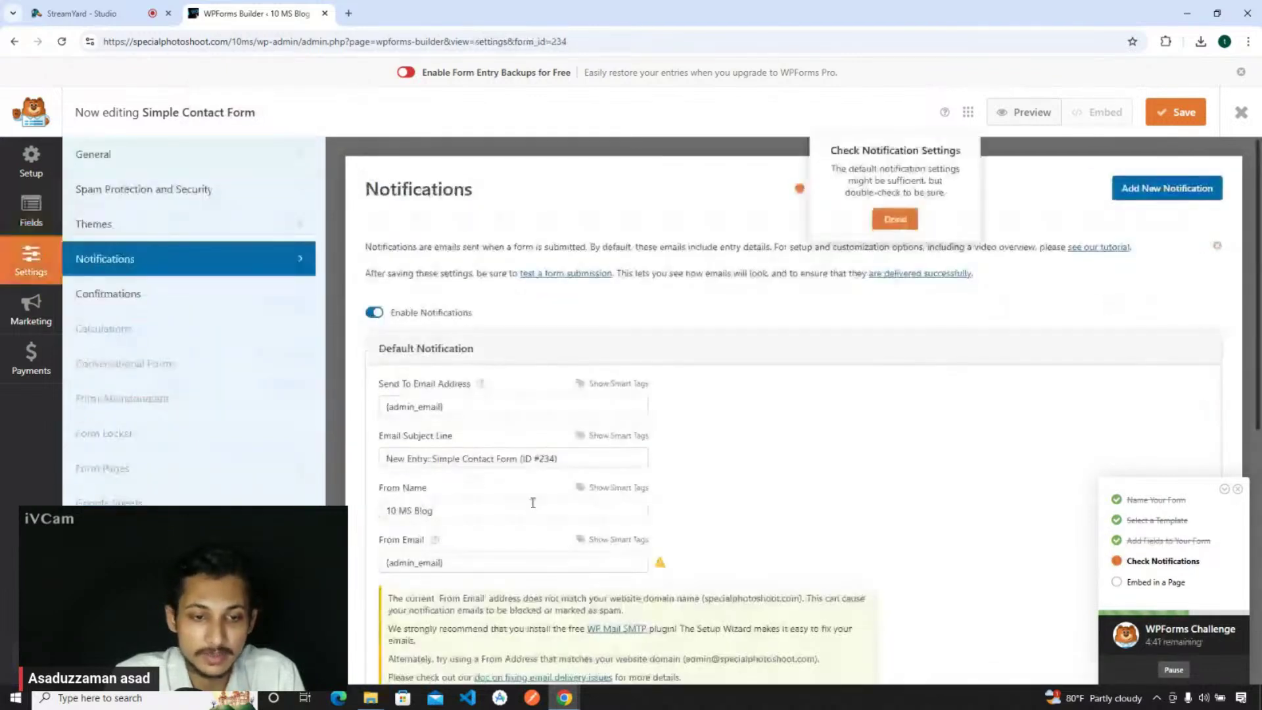
{"action": "scroll", "coordinate": [535, 499], "scroll_direction": "down", "scroll_amount": 2}
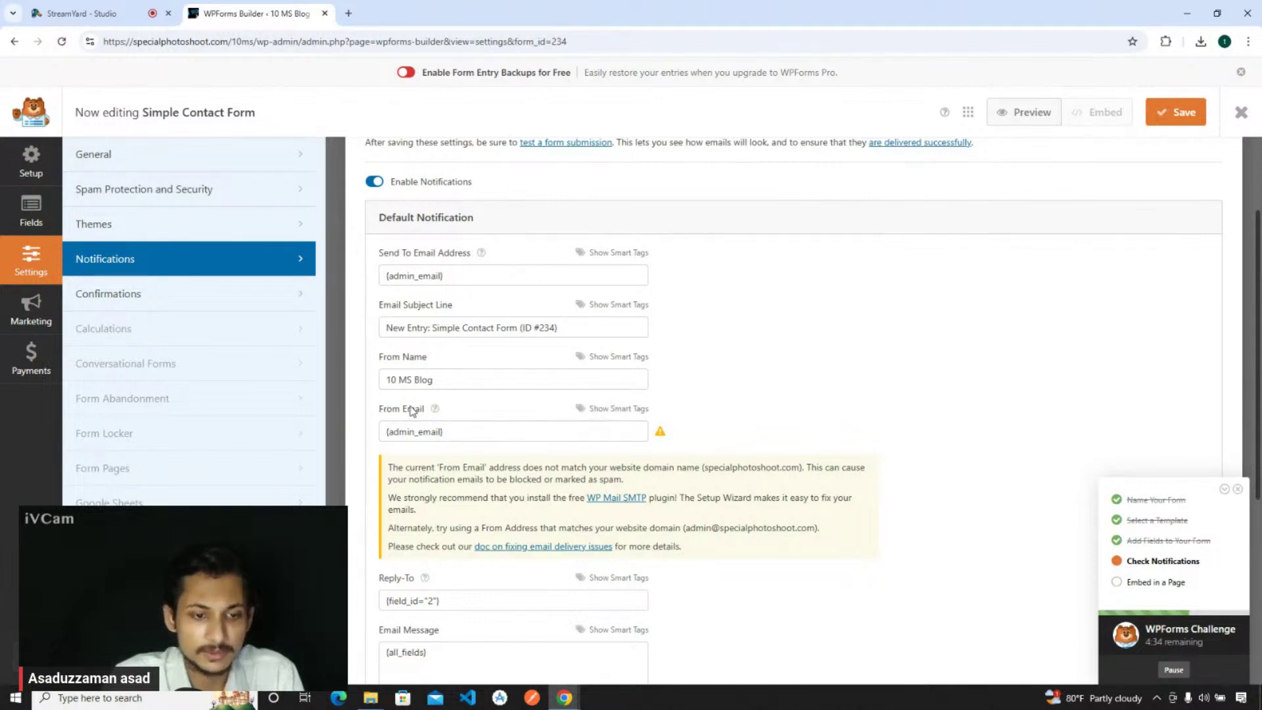
{"action": "scroll", "coordinate": [422, 416], "scroll_direction": "up", "scroll_amount": 1}
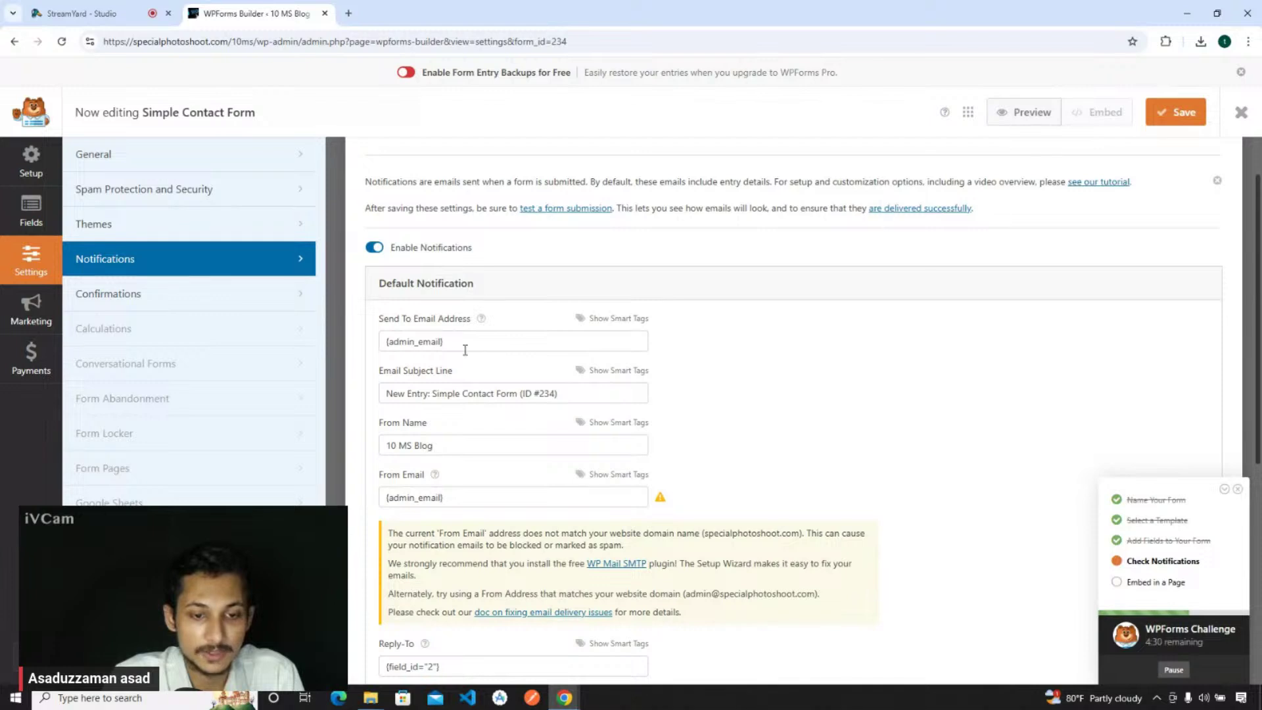
{"action": "scroll", "coordinate": [474, 361], "scroll_direction": "down", "scroll_amount": 1}
{"action": "scroll", "coordinate": [487, 359], "scroll_direction": "up", "scroll_amount": 2}
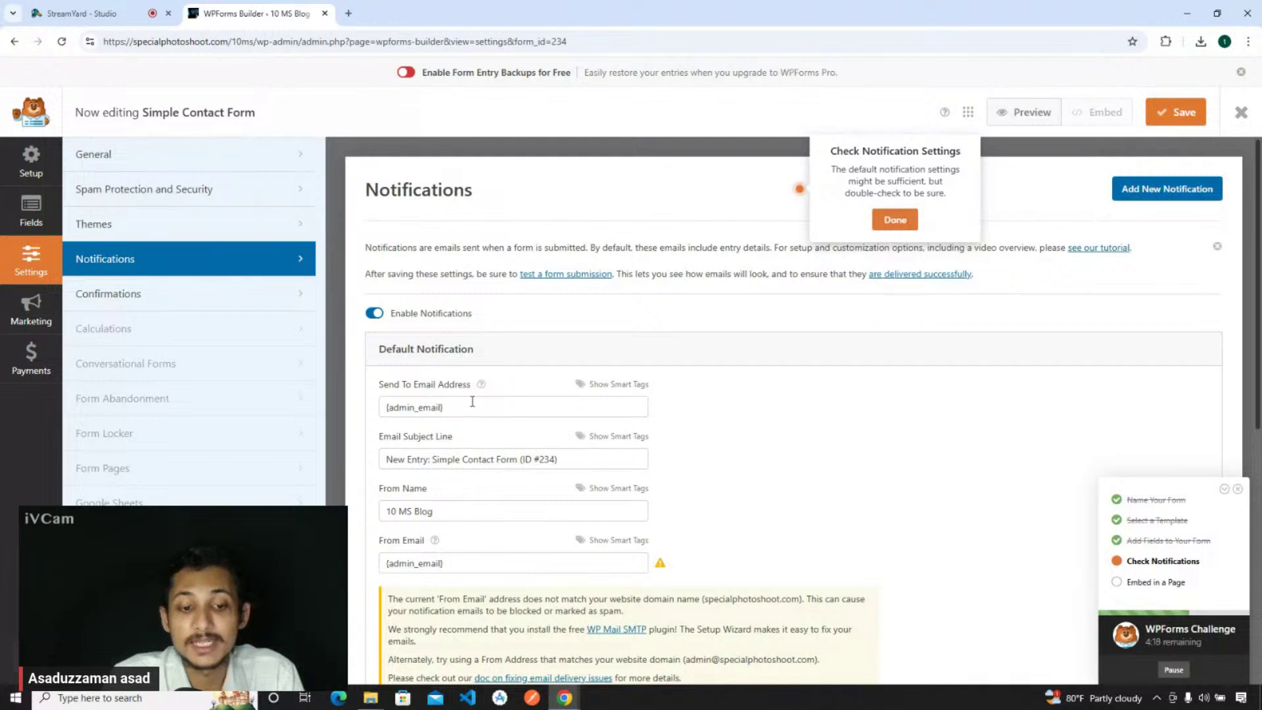
{"action": "left_click", "coordinate": [895, 219]}
{"action": "left_click", "coordinate": [1166, 116]}
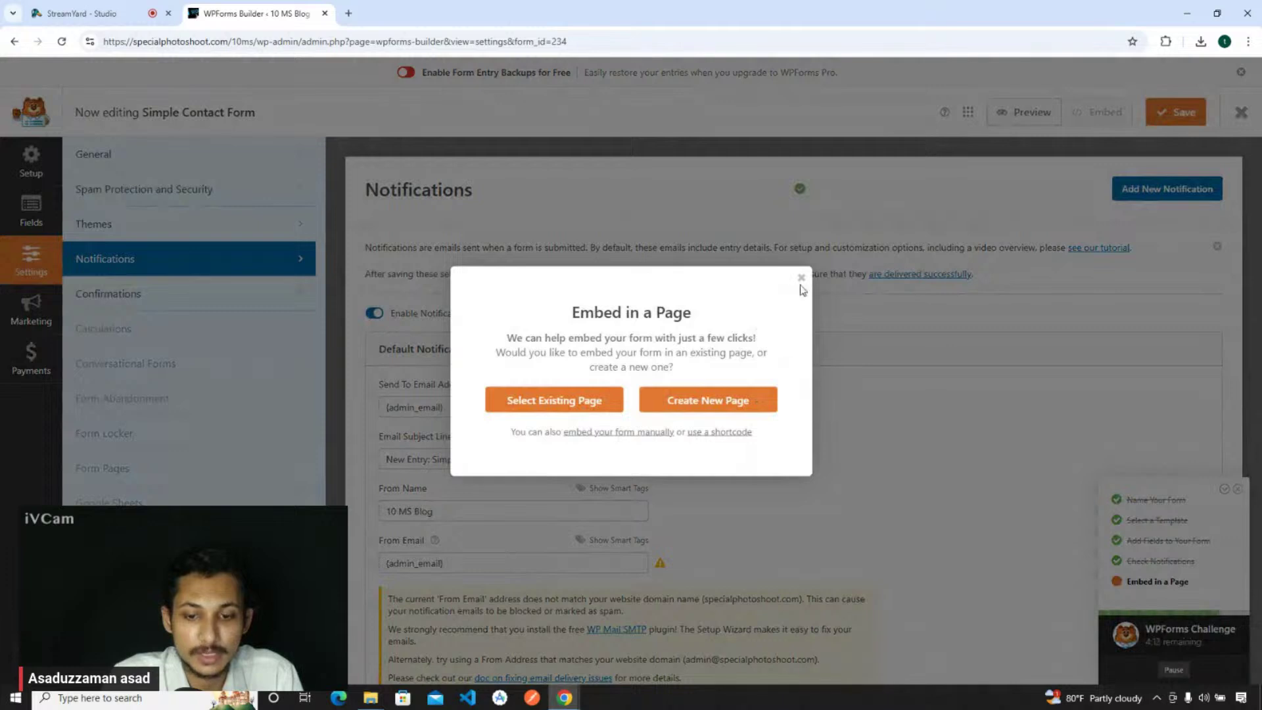
- Copy the form's shortcode from the embed options, then save the form and exit the builder
{"action": "triple_click", "coordinate": [648, 311]}
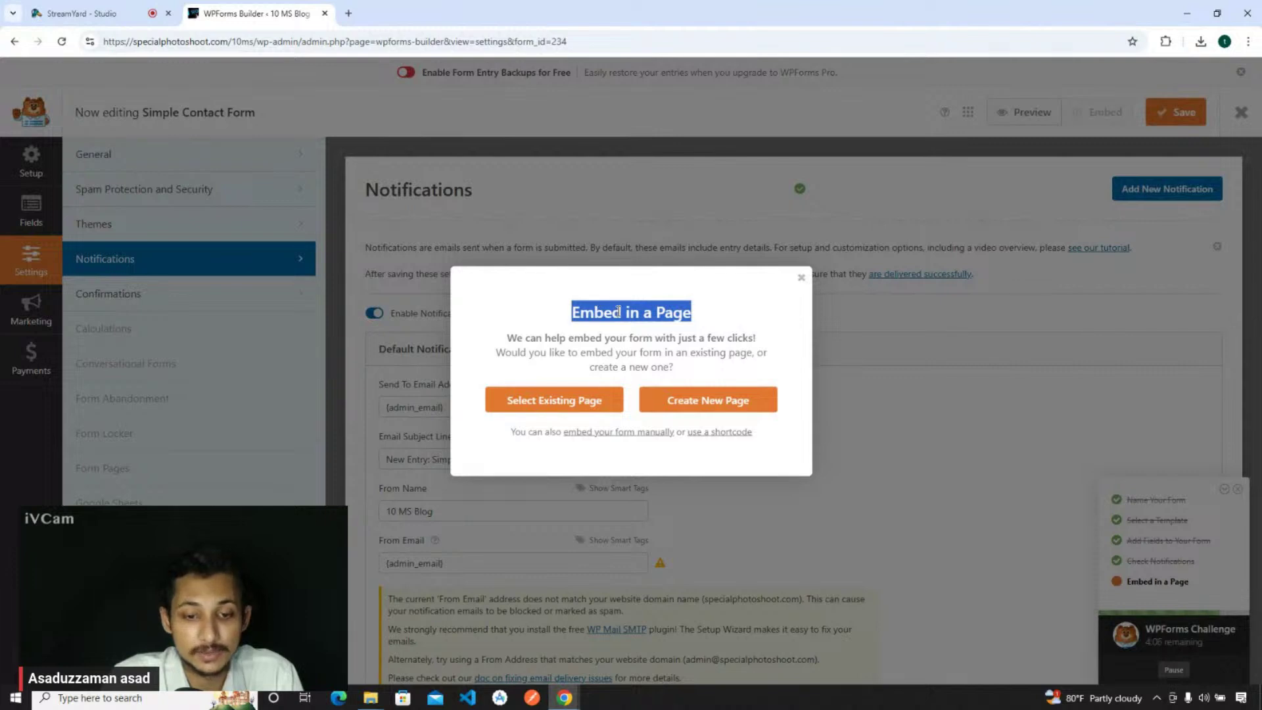
{"action": "left_click", "coordinate": [578, 314]}
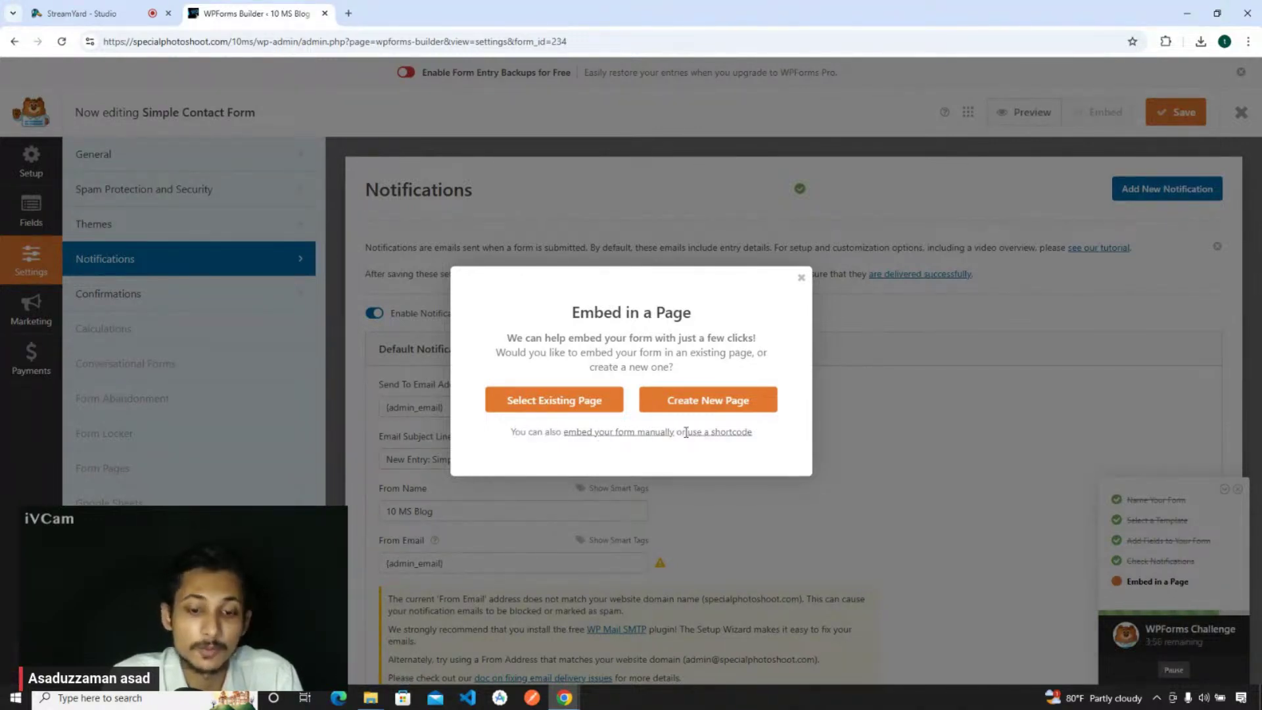
{"action": "left_click", "coordinate": [716, 431]}
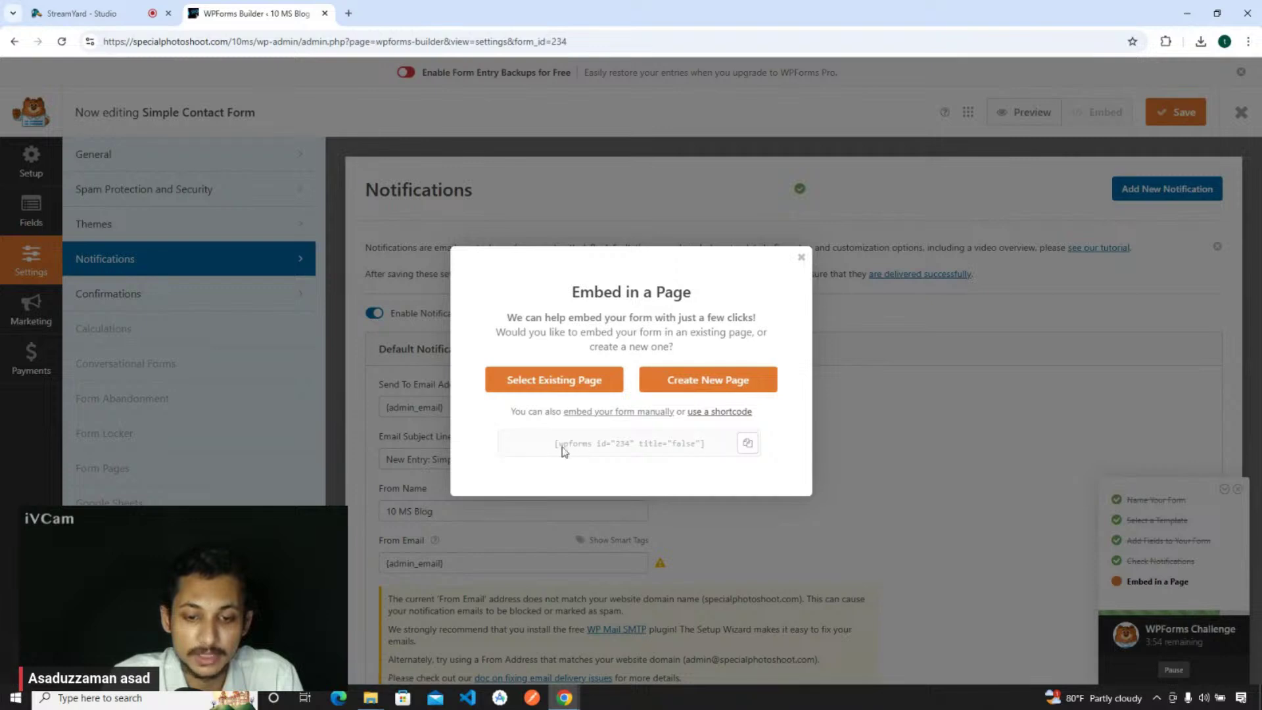
{"action": "left_click", "coordinate": [748, 443]}
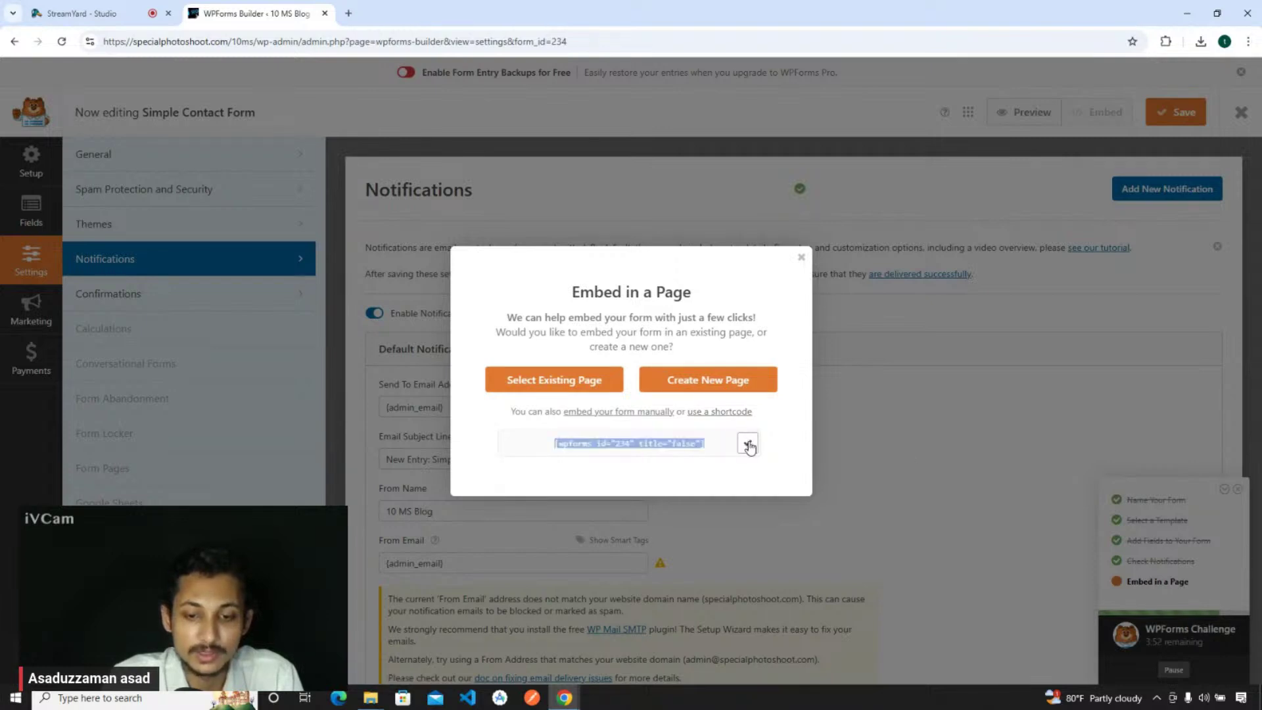
{"action": "left_click", "coordinate": [801, 259]}
{"action": "left_click", "coordinate": [1179, 112]}
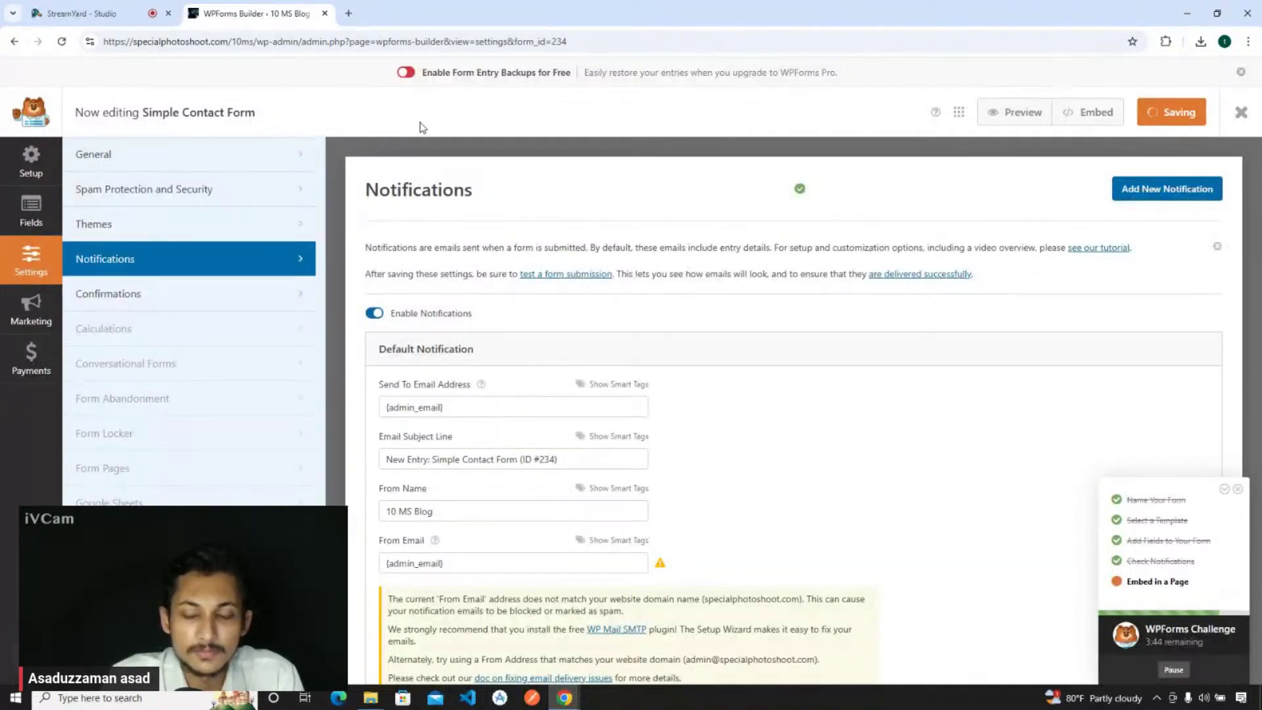
{"action": "left_click", "coordinate": [1243, 121]}
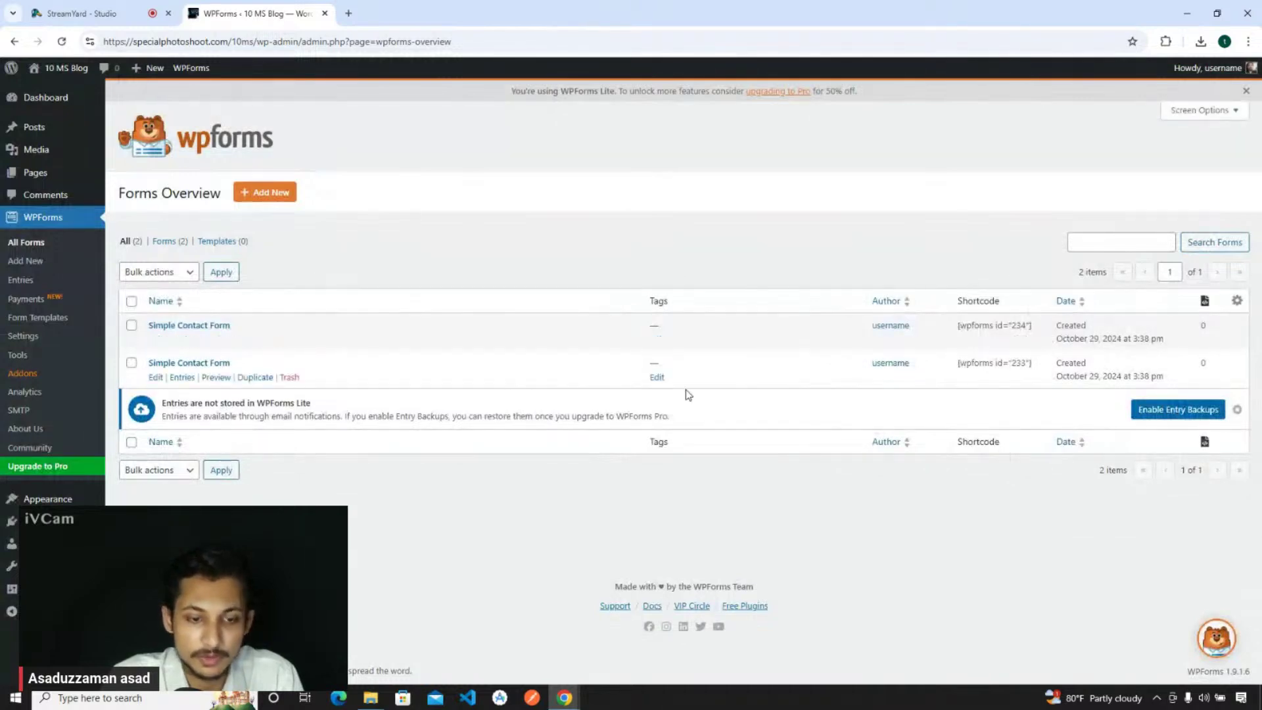
- Open the live Contact Us page in a separate tab from the Pages list
{"action": "mouse_move", "coordinate": [40, 175]}
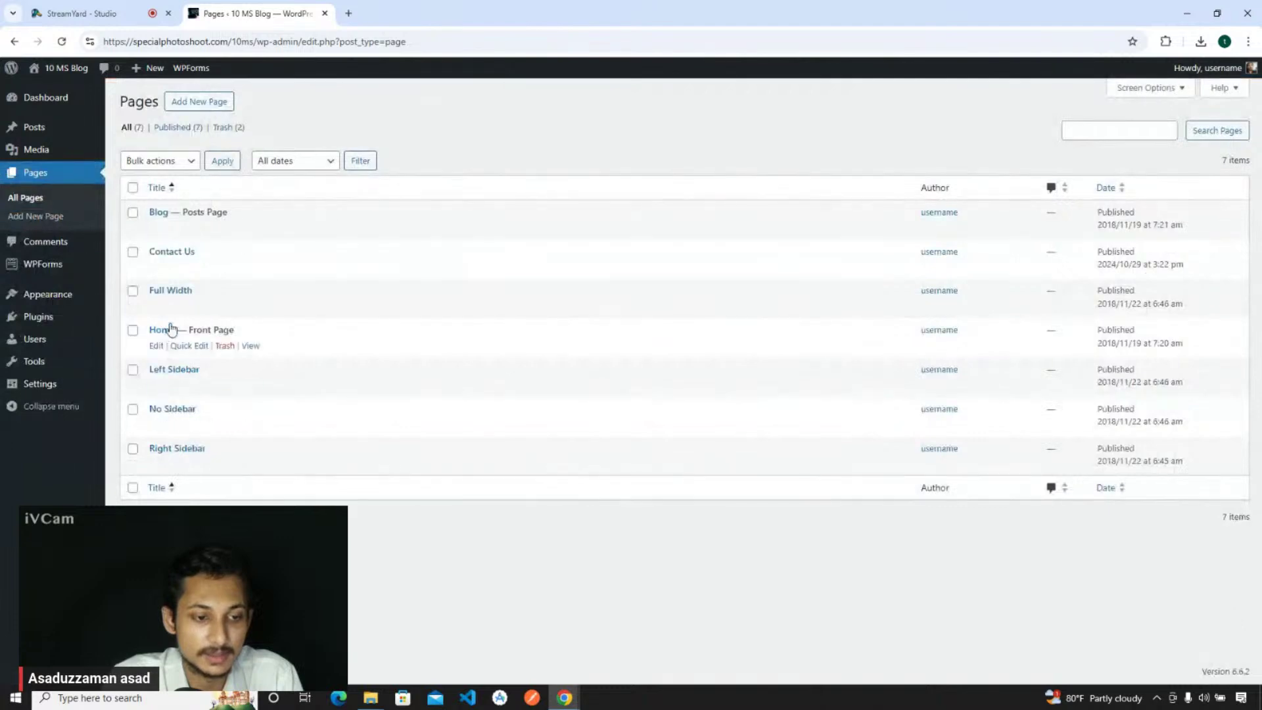
{"action": "right_click", "coordinate": [250, 267]}
{"action": "left_click", "coordinate": [282, 287]}
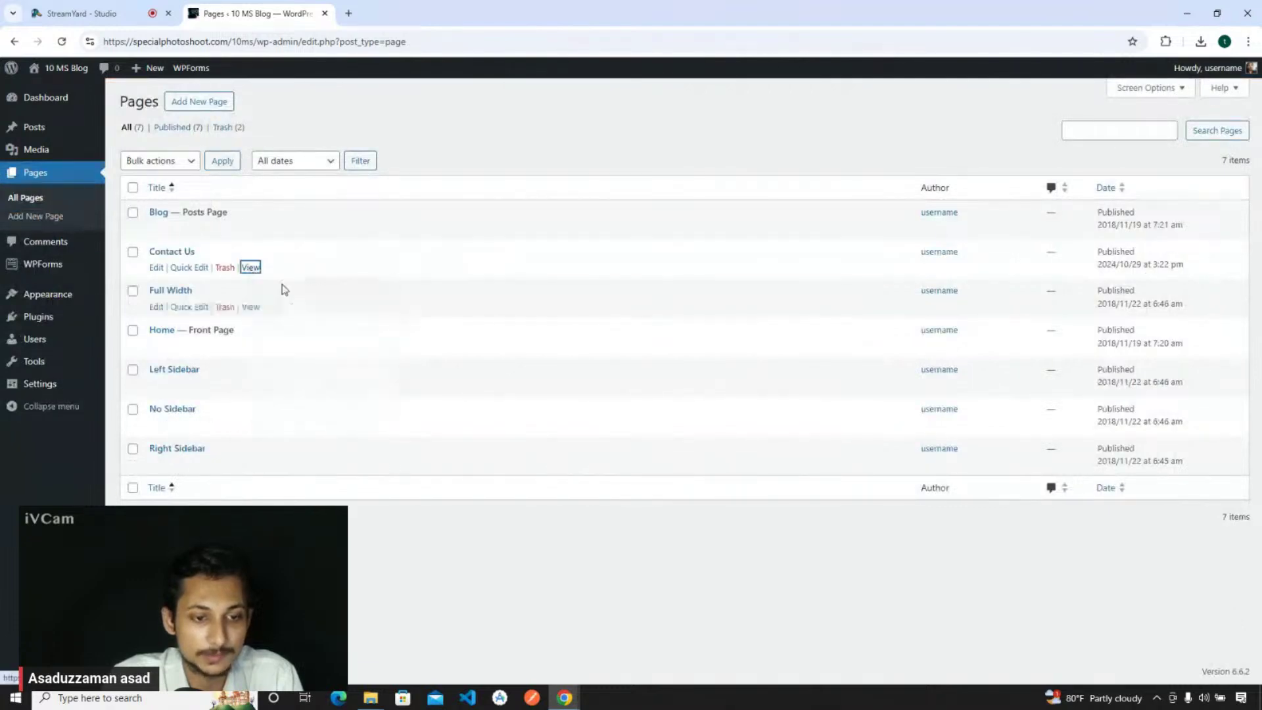
{"action": "left_click", "coordinate": [478, 7]}
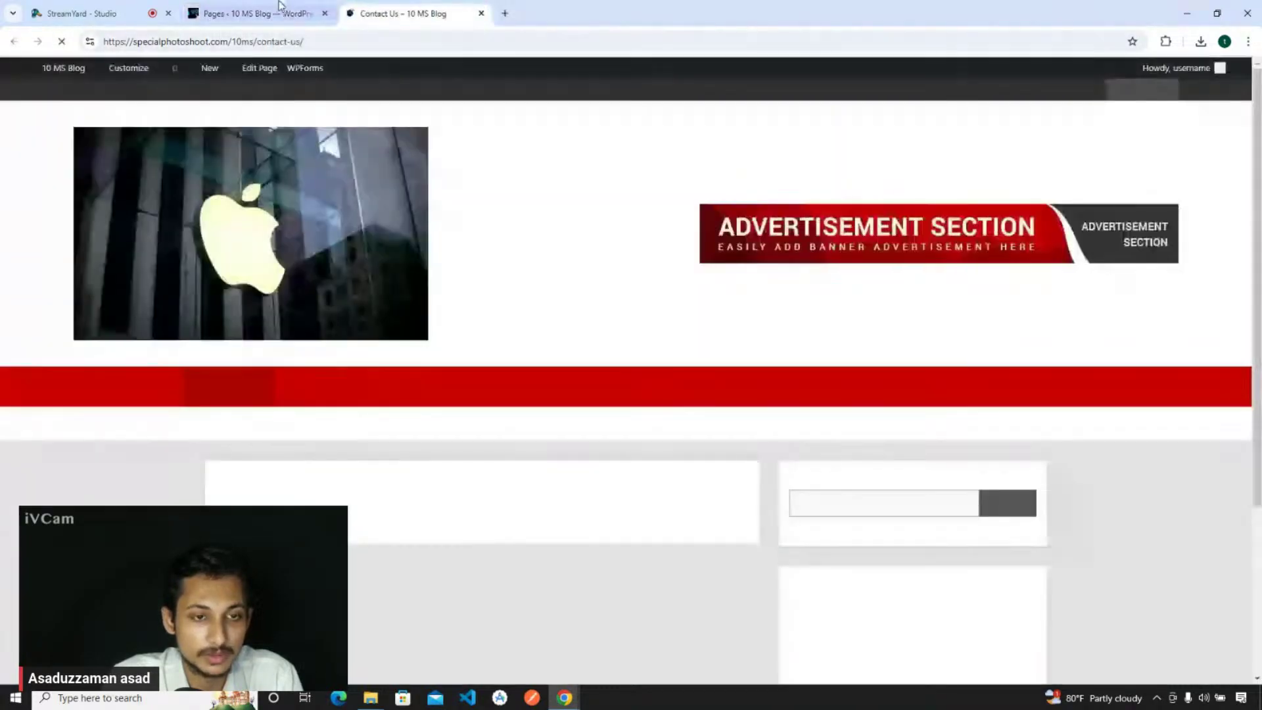
{"action": "left_click", "coordinate": [276, 9]}
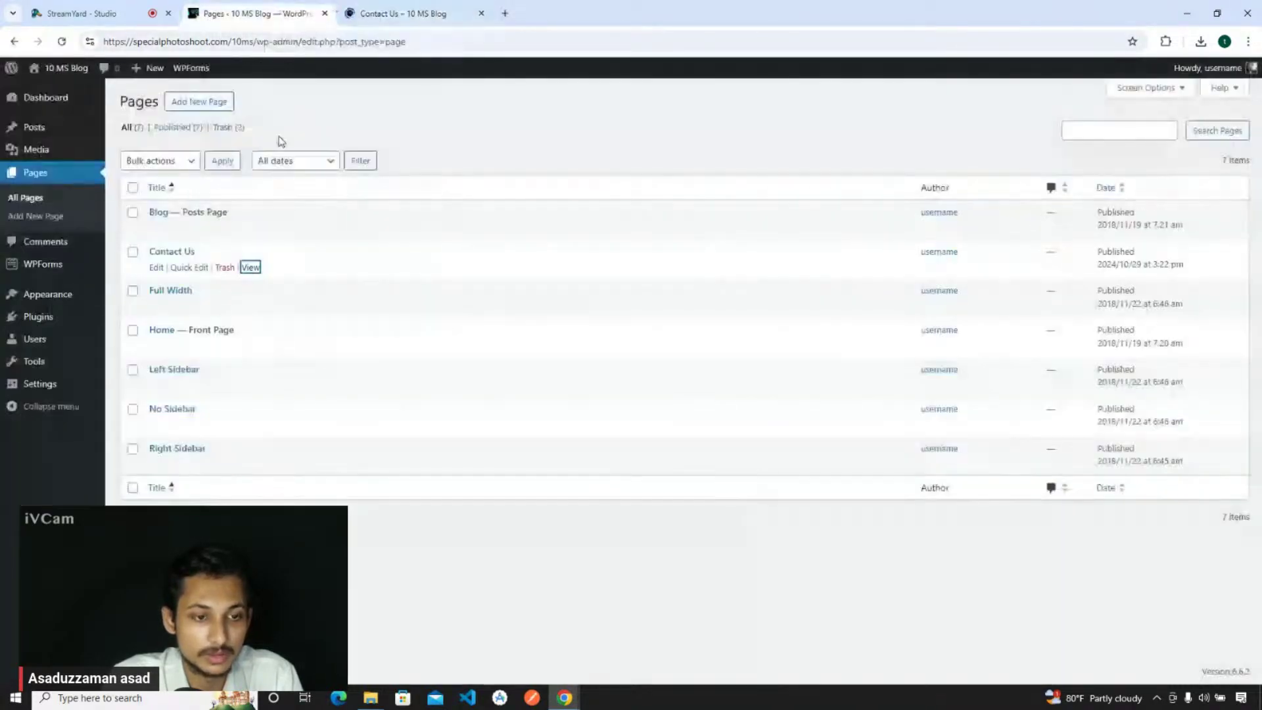
- Paste the form 234 shortcode into the Contact Us page, save it, and reload the live page
{"action": "left_click", "coordinate": [156, 266]}
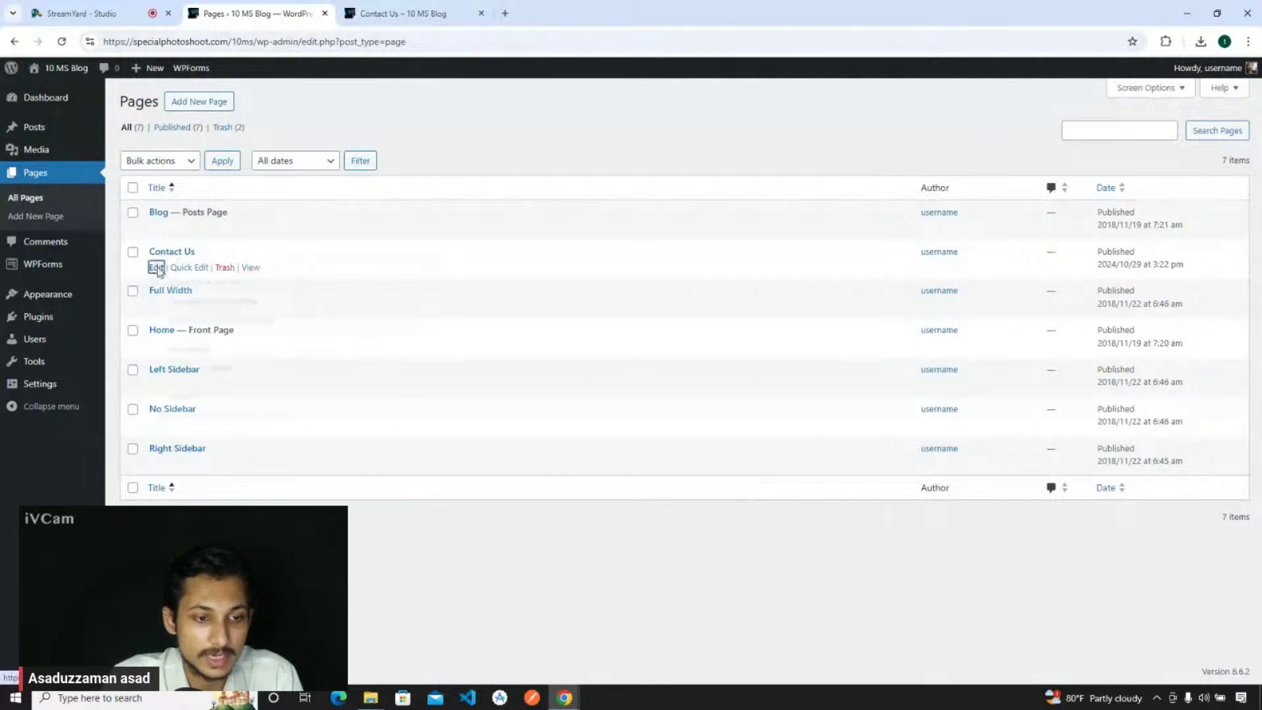
{"action": "key", "text": "ctrl+shift+Return"}
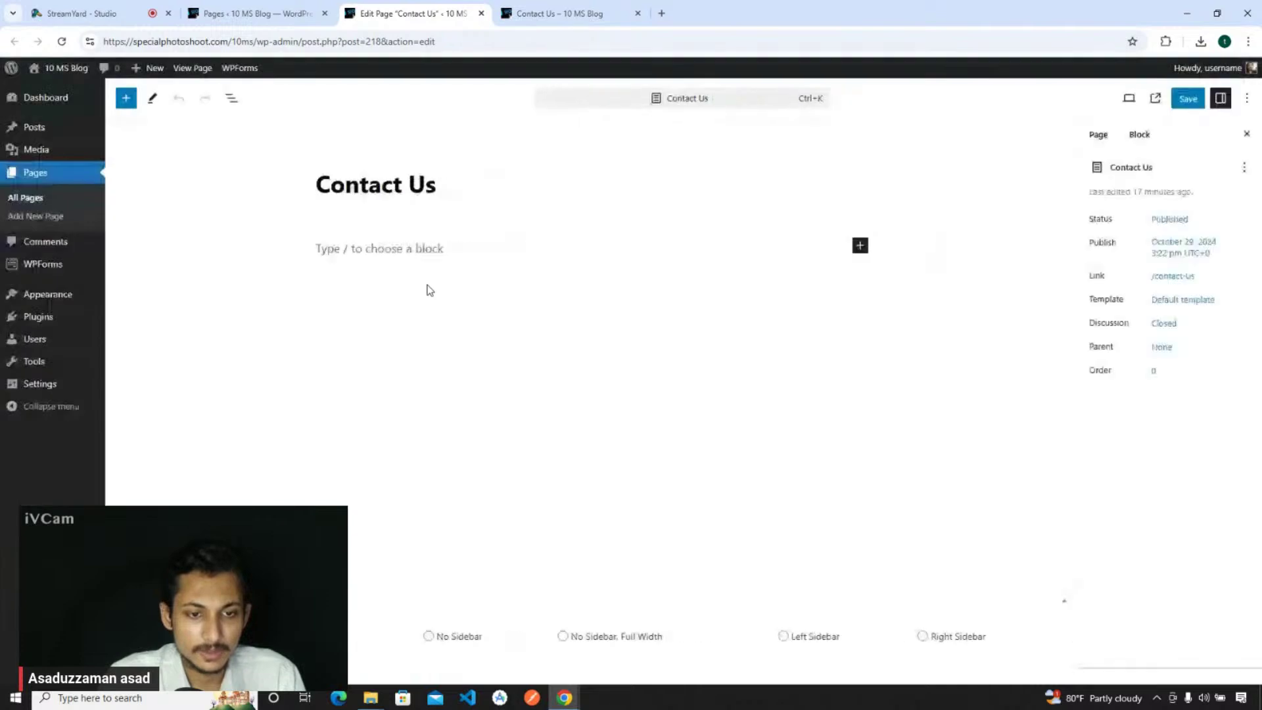
{"action": "left_click", "coordinate": [468, 320]}
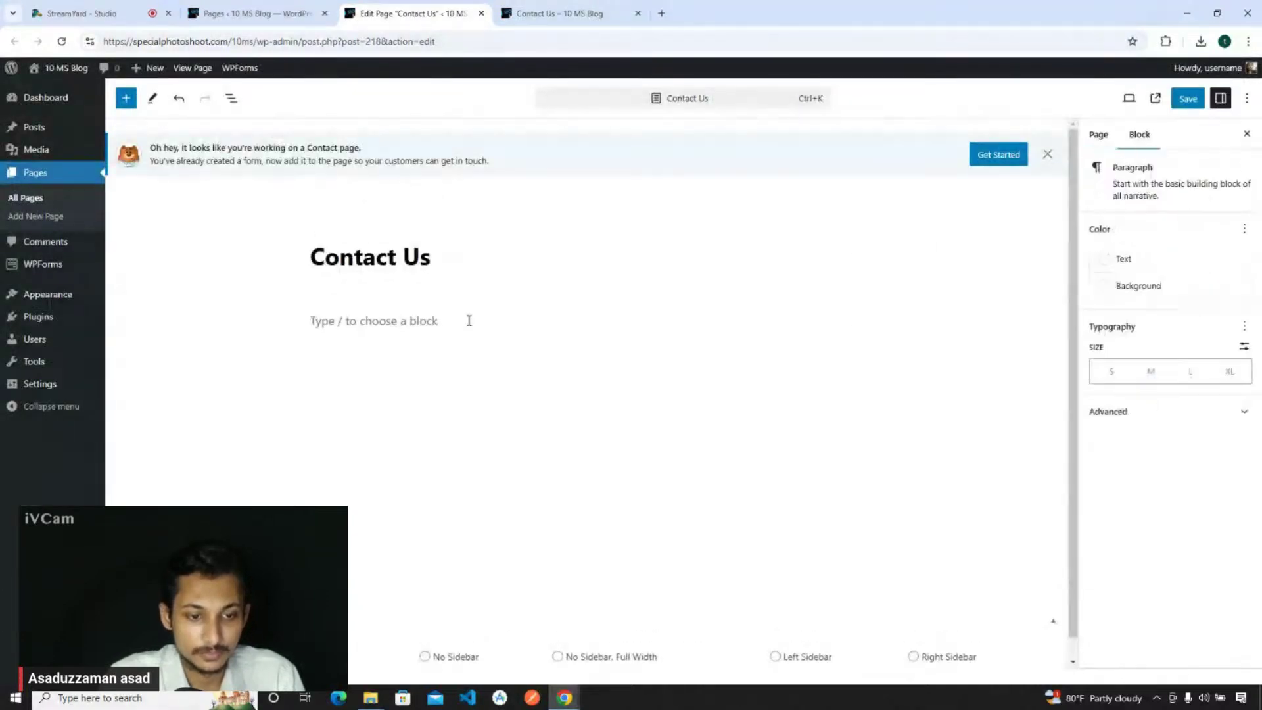
{"action": "type", "text": "[wpforms id=\"234\" title=\"false\"]"}
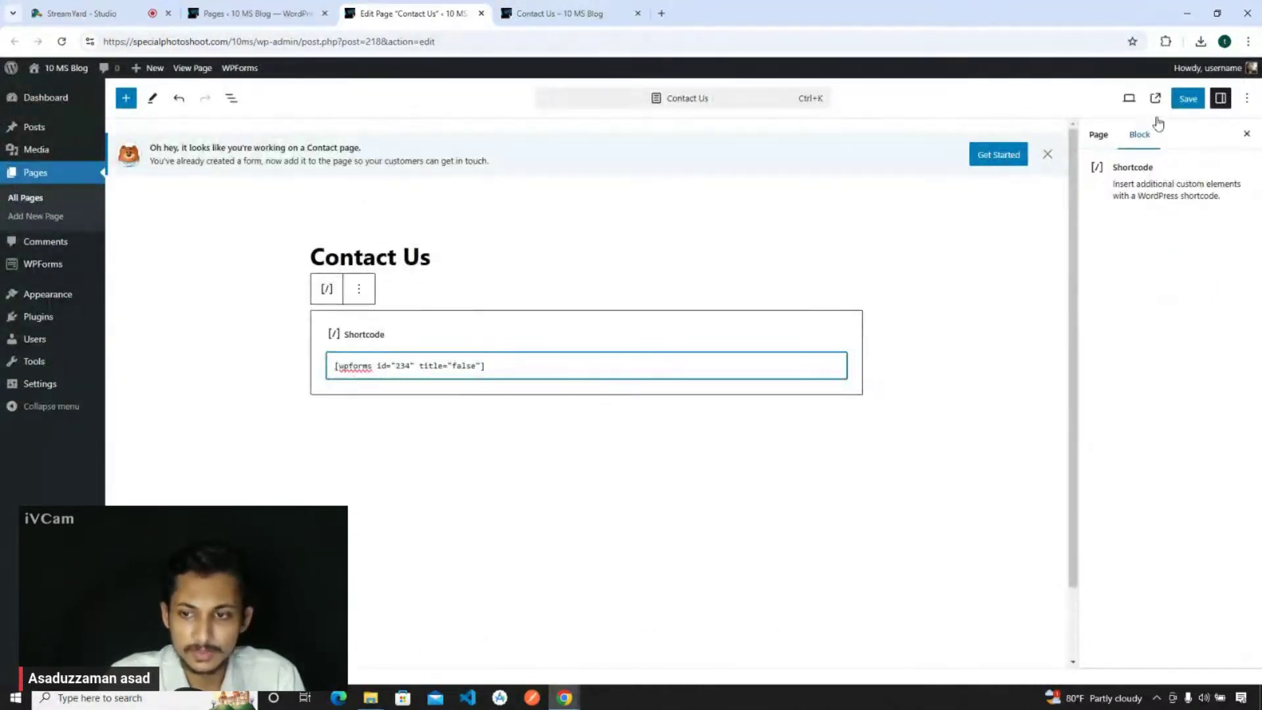
{"action": "left_click", "coordinate": [1188, 99]}
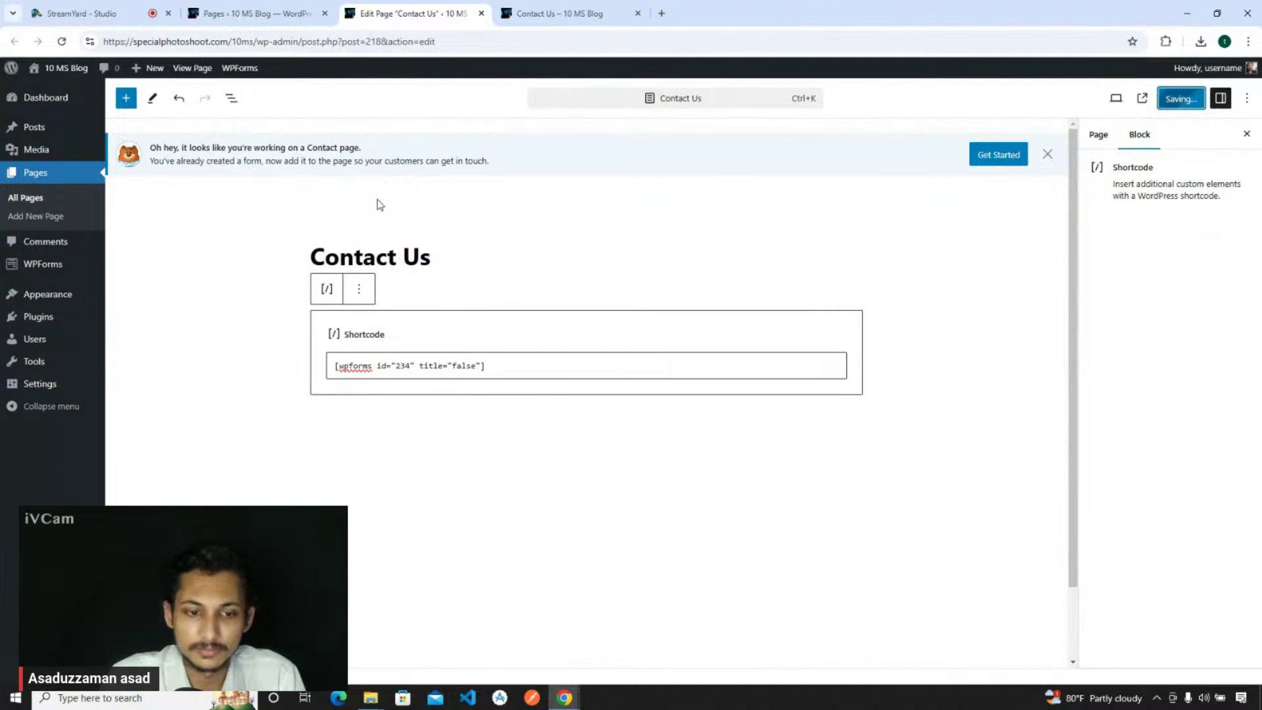
{"action": "left_click", "coordinate": [554, 8]}
{"action": "left_click", "coordinate": [61, 42]}
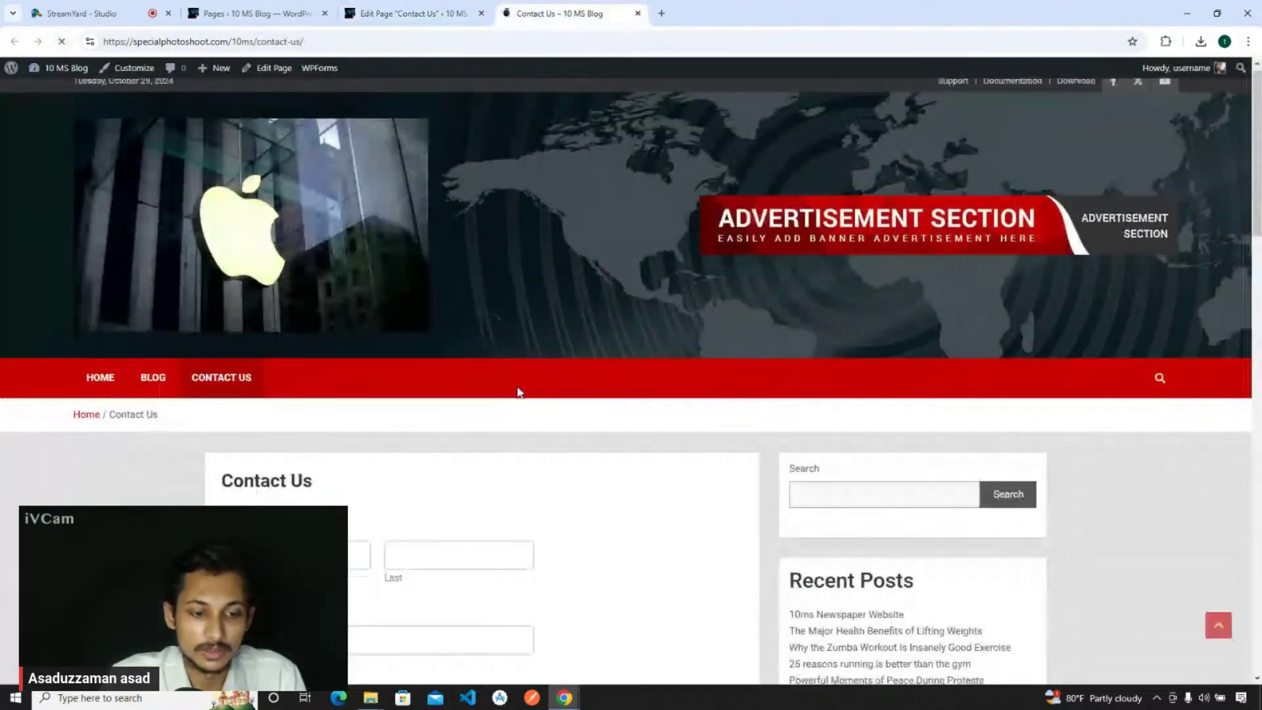
- Try the First, Last, Email and Comment or Message fields on the live form, then return to the editor
{"action": "scroll", "coordinate": [262, 363], "scroll_direction": "down", "scroll_amount": 5}
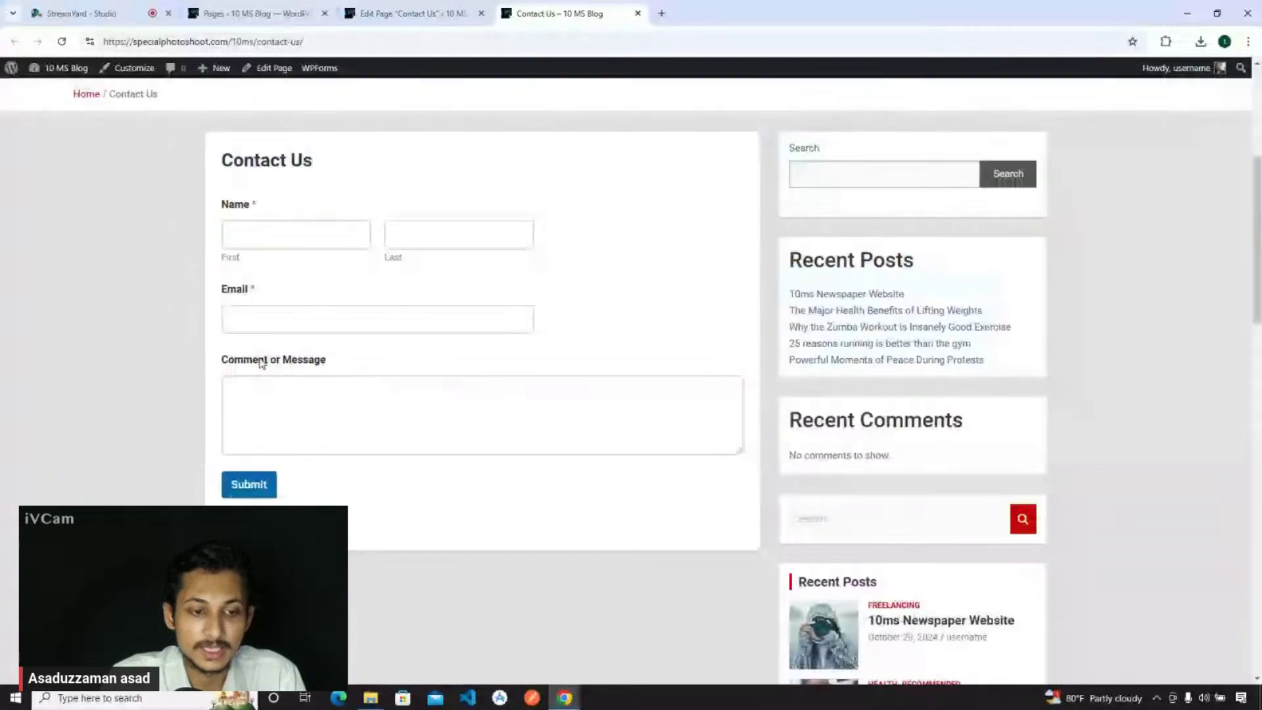
{"action": "left_click", "coordinate": [308, 361]}
{"action": "left_click", "coordinate": [263, 231]}
{"action": "left_click", "coordinate": [444, 228]}
{"action": "left_click", "coordinate": [264, 241]}
{"action": "left_click", "coordinate": [453, 228]}
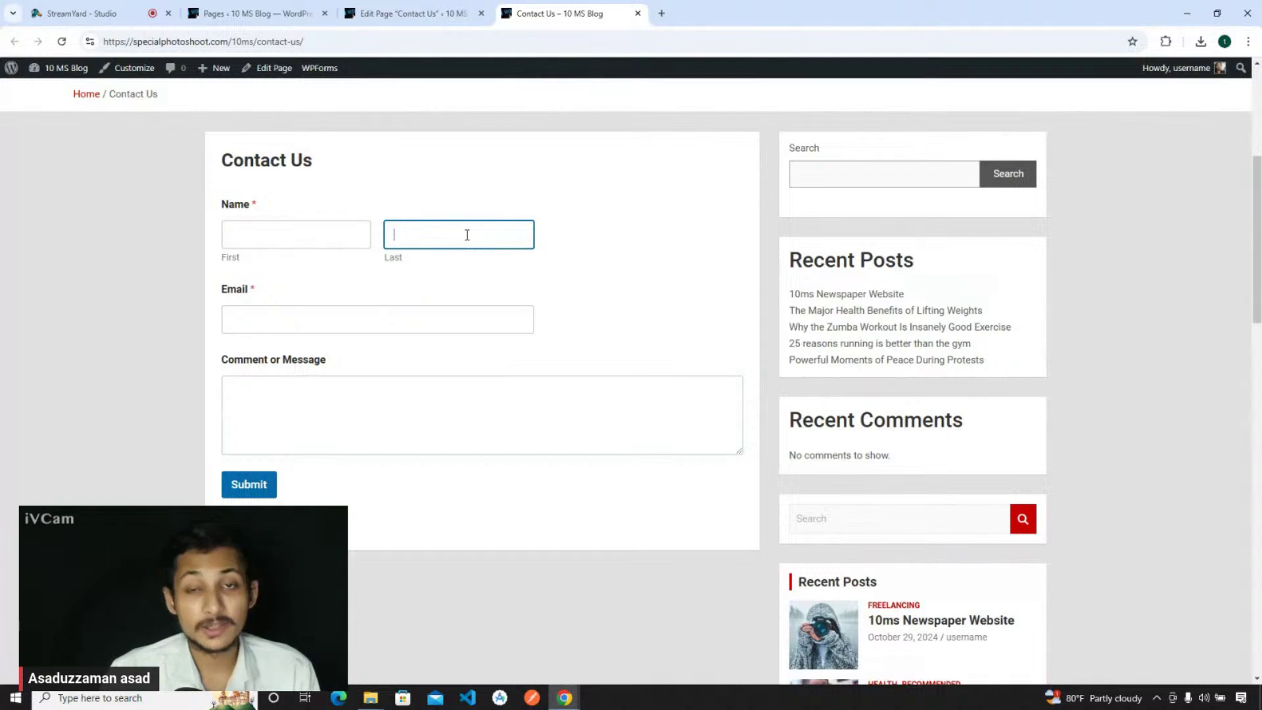
{"action": "left_click", "coordinate": [287, 230]}
{"action": "left_click", "coordinate": [426, 228]}
{"action": "left_click", "coordinate": [248, 239]}
{"action": "left_click", "coordinate": [449, 227]}
{"action": "left_click", "coordinate": [415, 320]}
{"action": "left_click", "coordinate": [406, 413]}
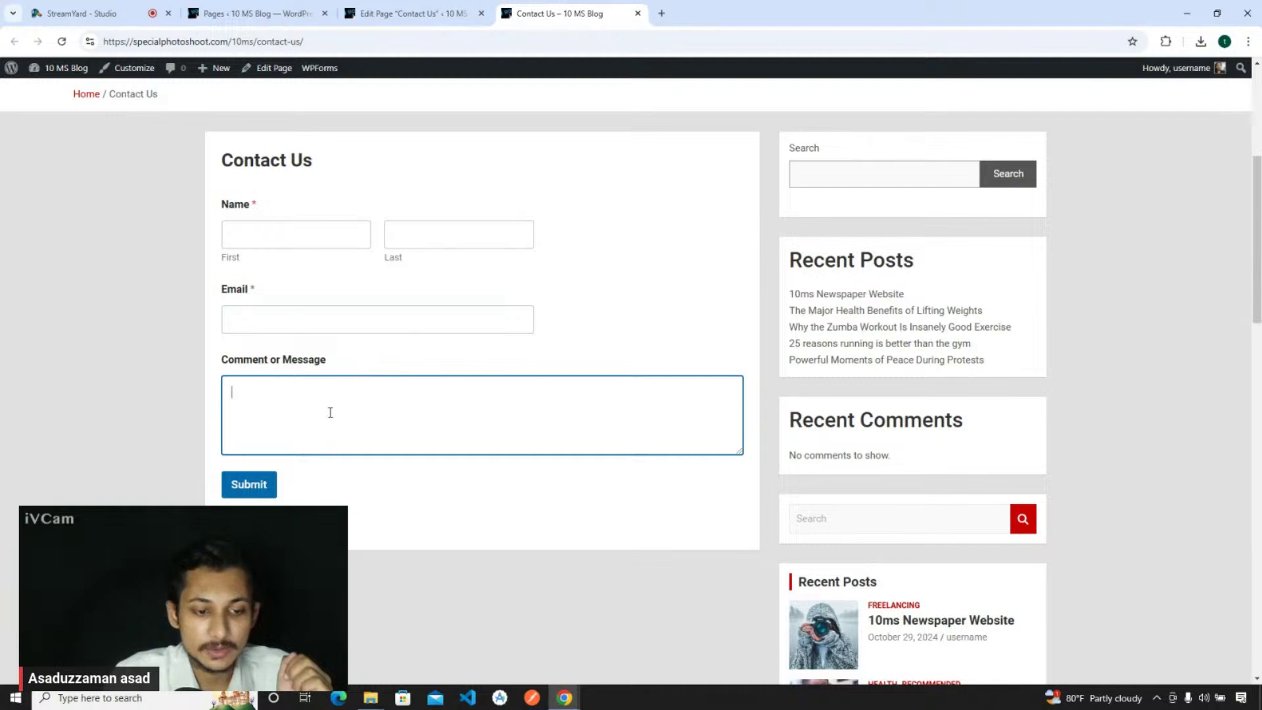
{"action": "left_click", "coordinate": [427, 14]}
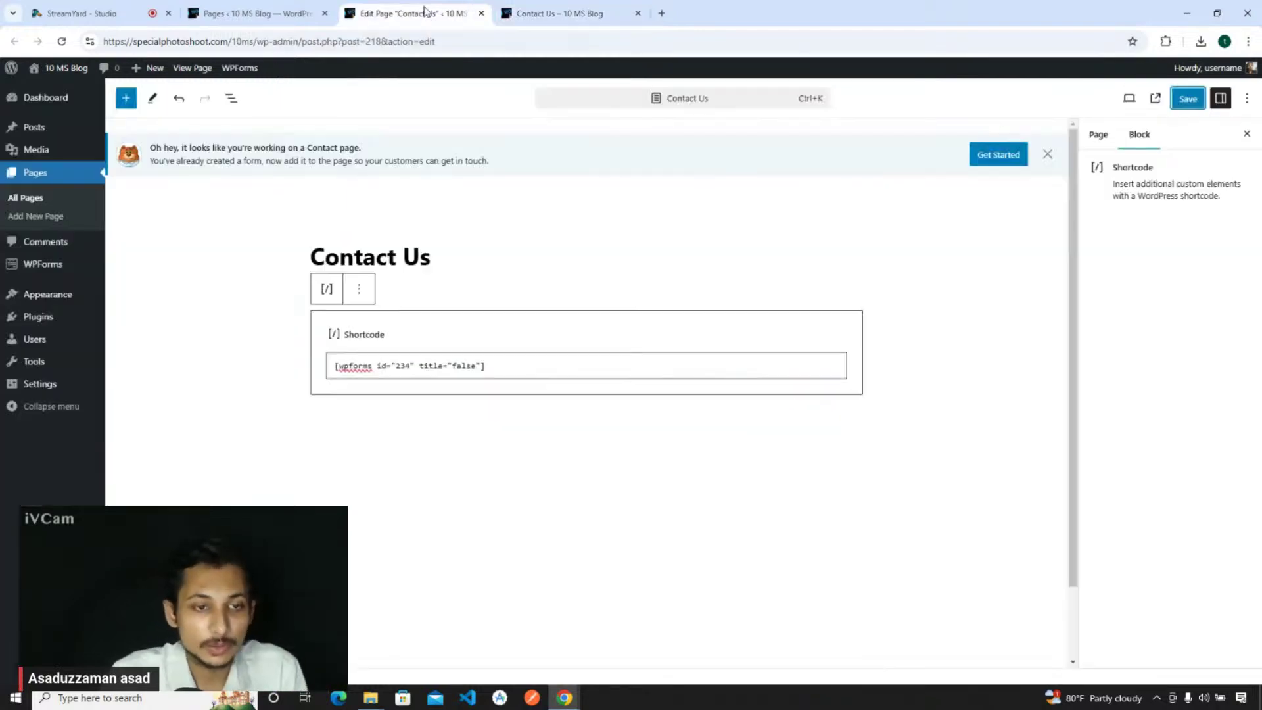
- Find the administrator's e-mail under Users > All Users, open the Dashboard, and return to the Contact Us editor
{"action": "left_click", "coordinate": [257, 13]}
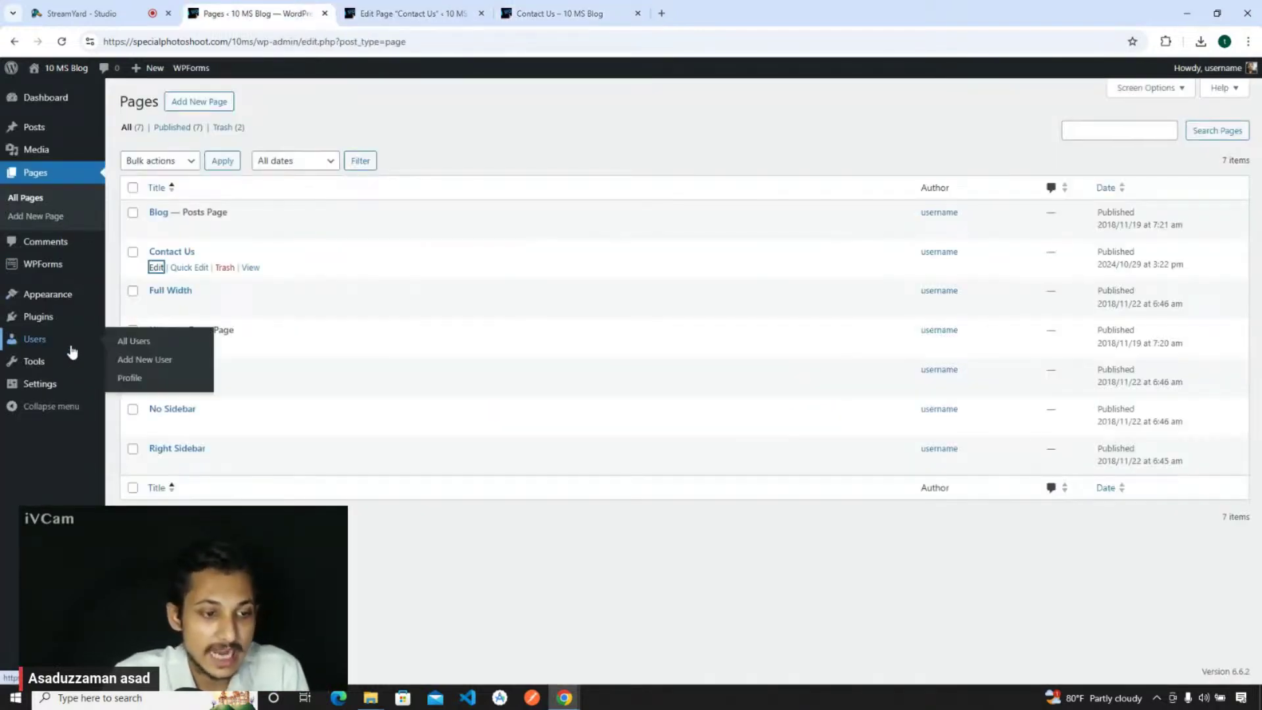
{"action": "left_click", "coordinate": [136, 343]}
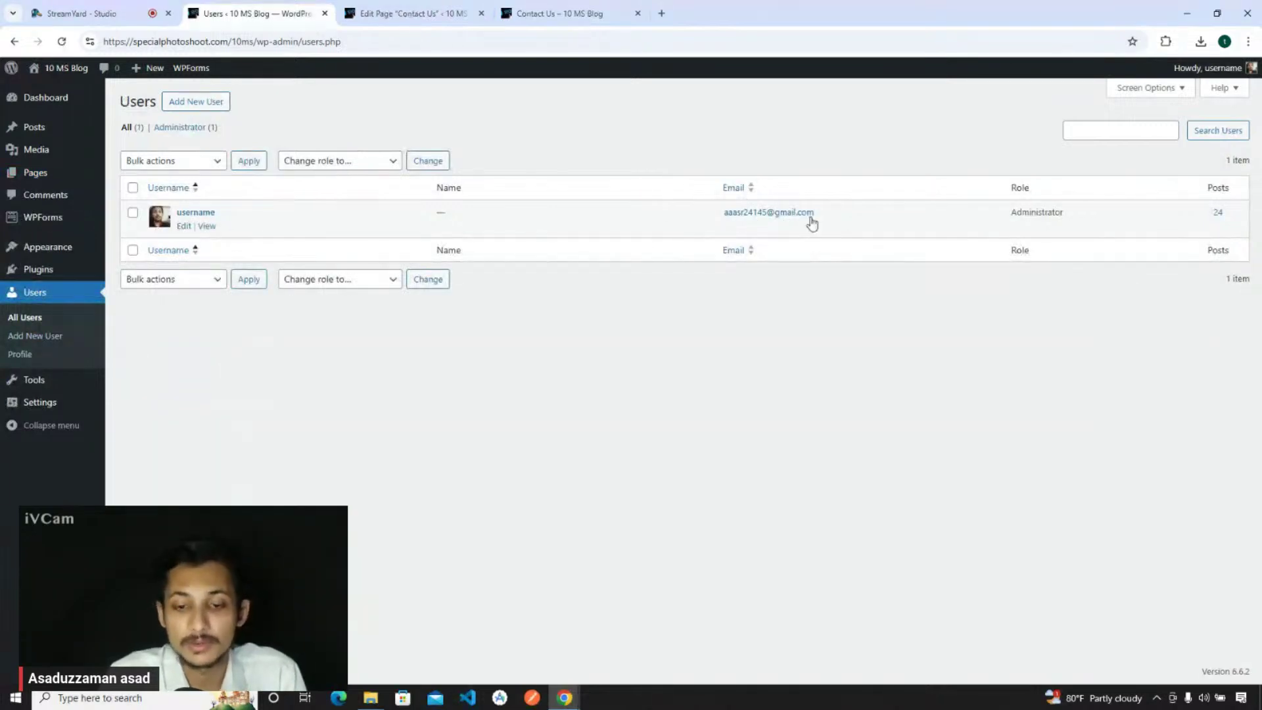
{"action": "left_click_drag", "start_coordinate": [819, 214], "coordinate": [719, 217]}
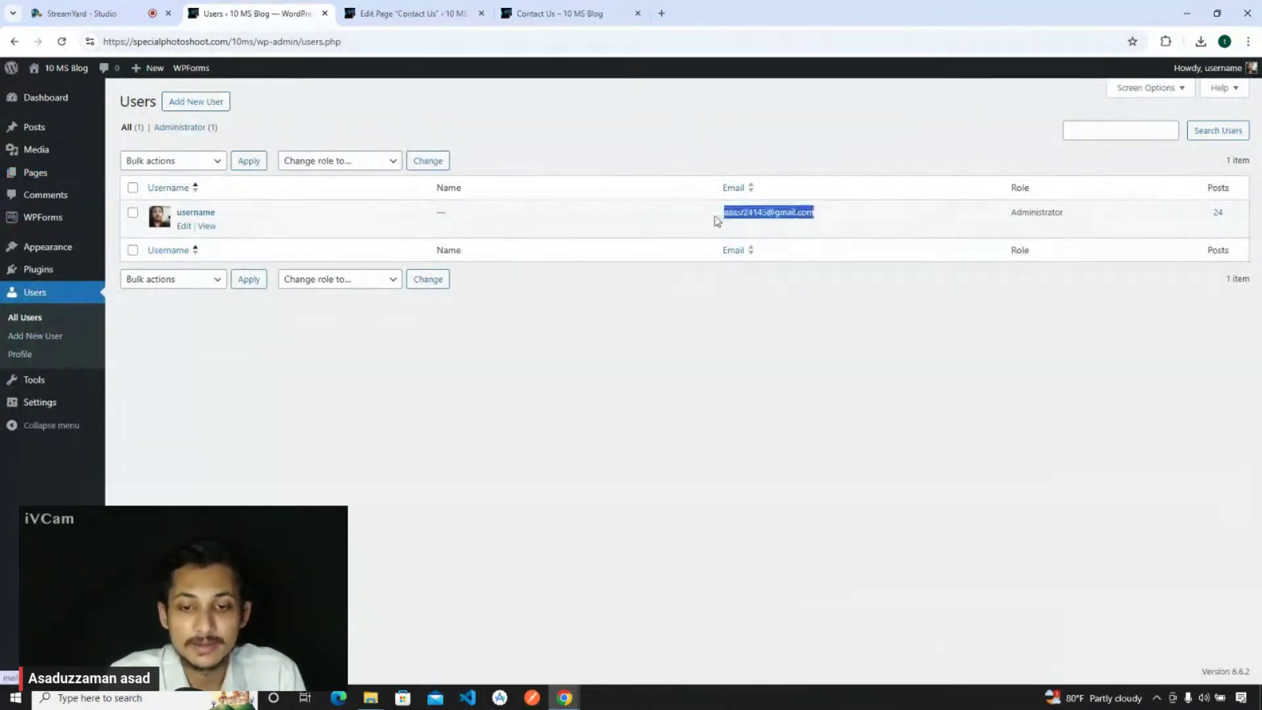
{"action": "left_click", "coordinate": [547, 447]}
{"action": "left_click", "coordinate": [39, 99]}
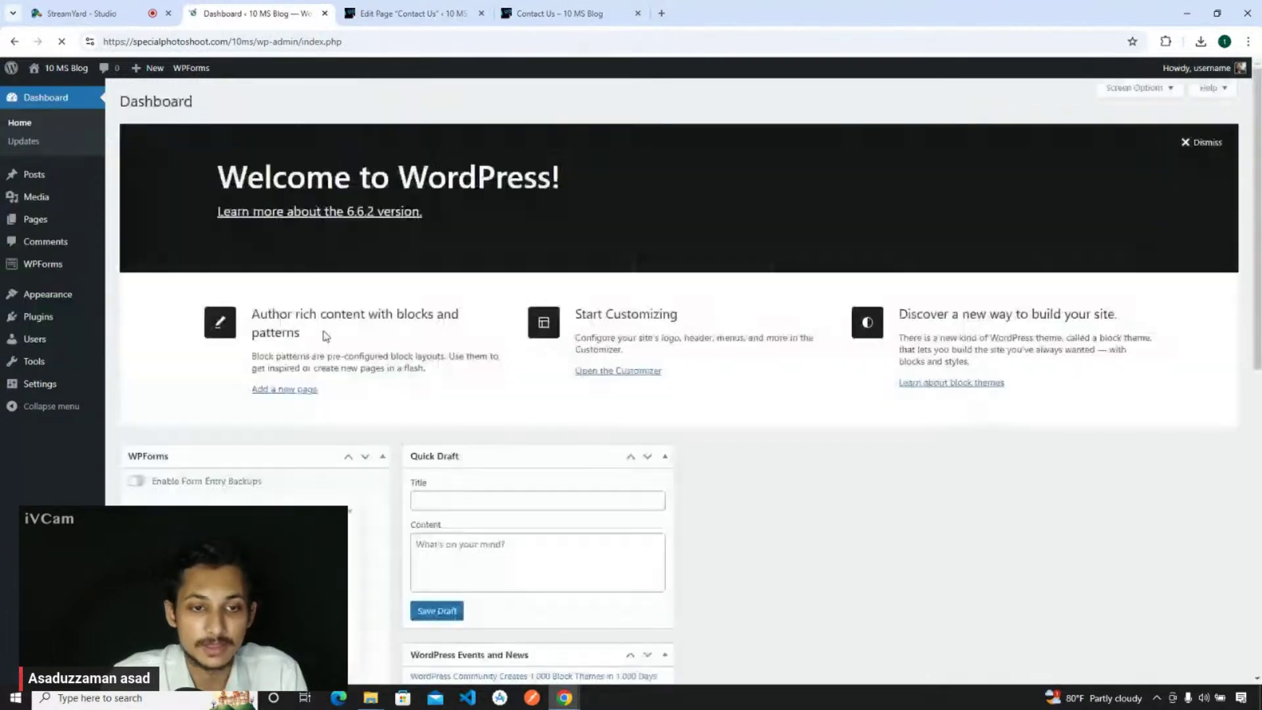
{"action": "left_click", "coordinate": [460, 13]}
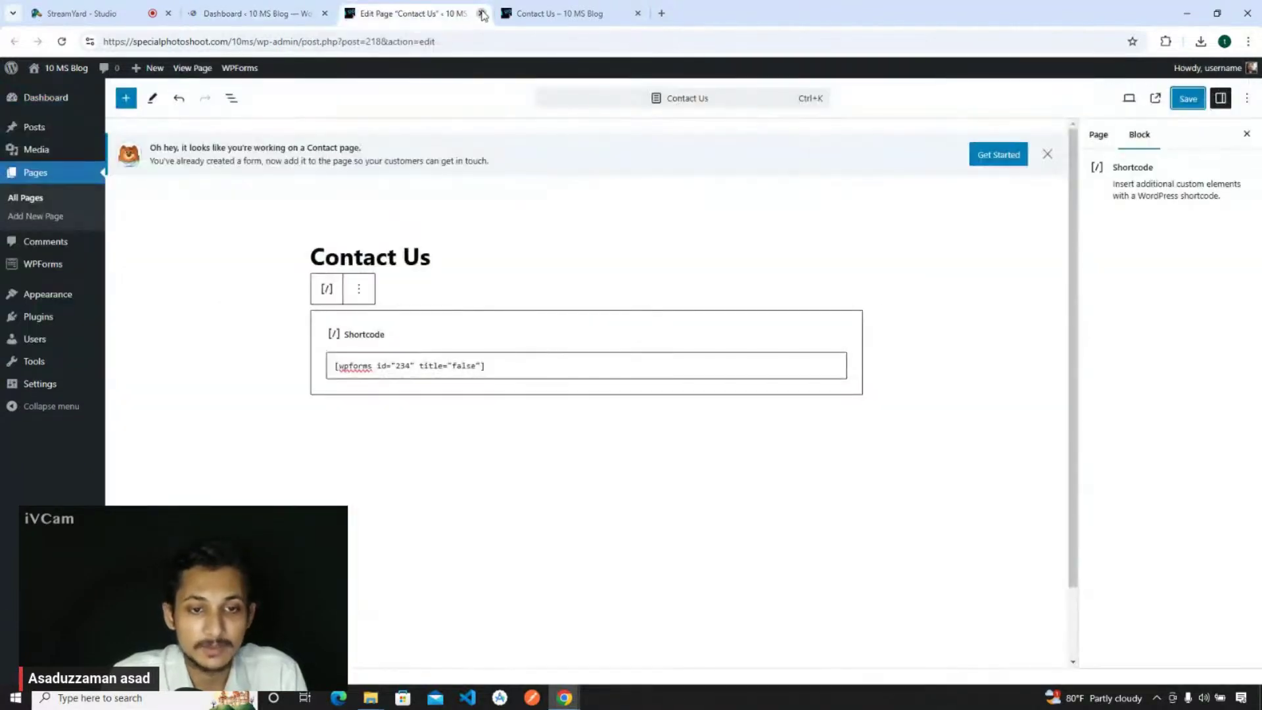
- Close the Contact Us editor and scroll through the live contact form
{"action": "left_click", "coordinate": [482, 13]}
{"action": "scroll", "coordinate": [169, 240], "scroll_direction": "up", "scroll_amount": 5}
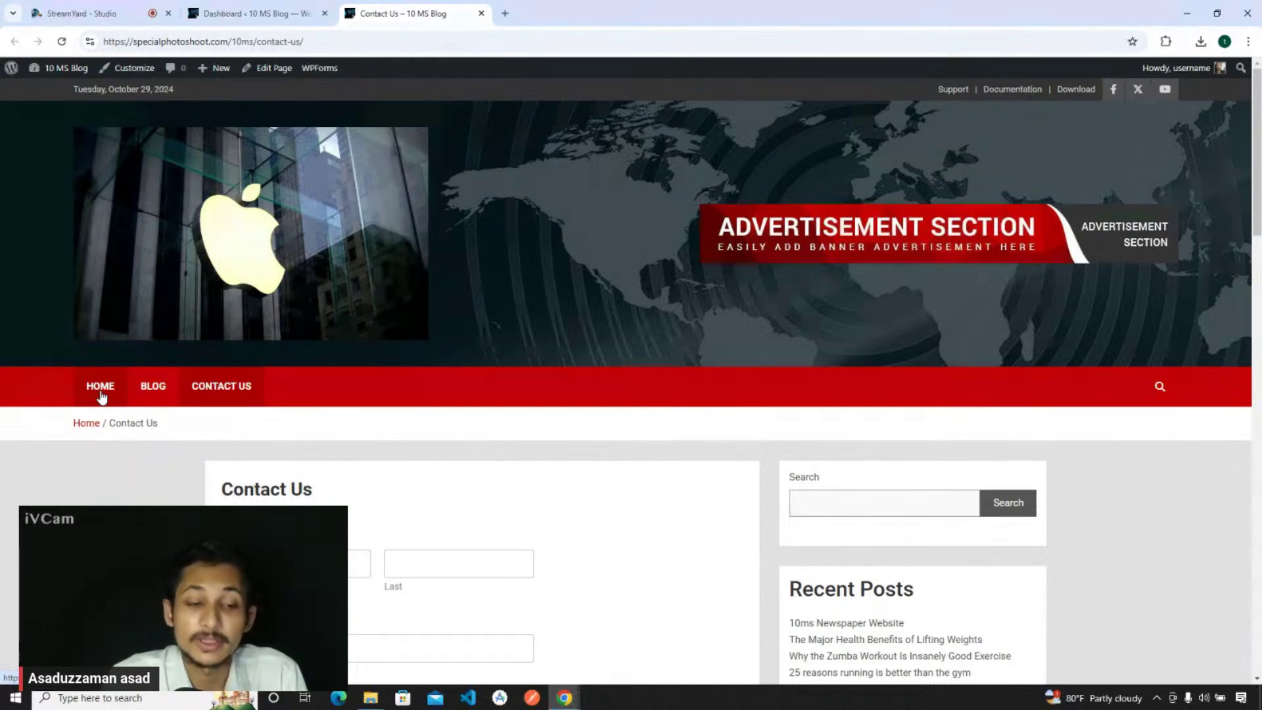
{"action": "scroll", "coordinate": [186, 442], "scroll_direction": "down", "scroll_amount": 3}
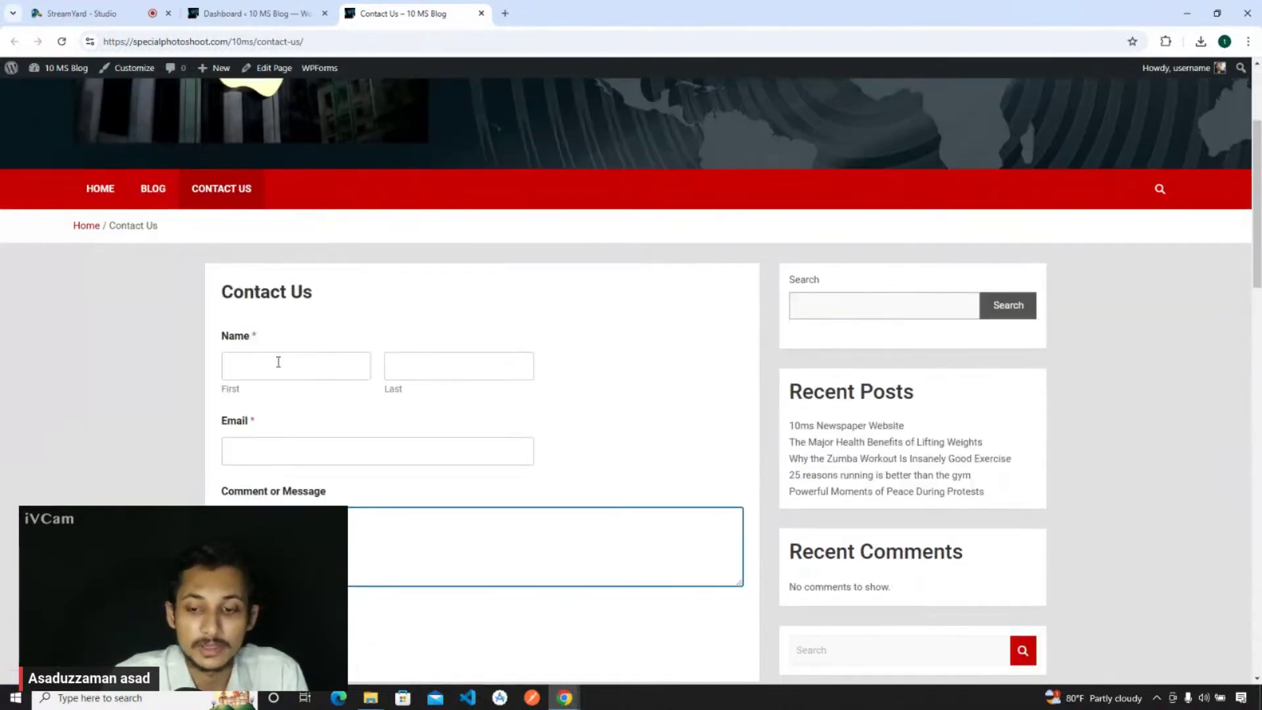
- Browse the home page's news sections, then return to the Dashboard
{"action": "left_click", "coordinate": [153, 191]}
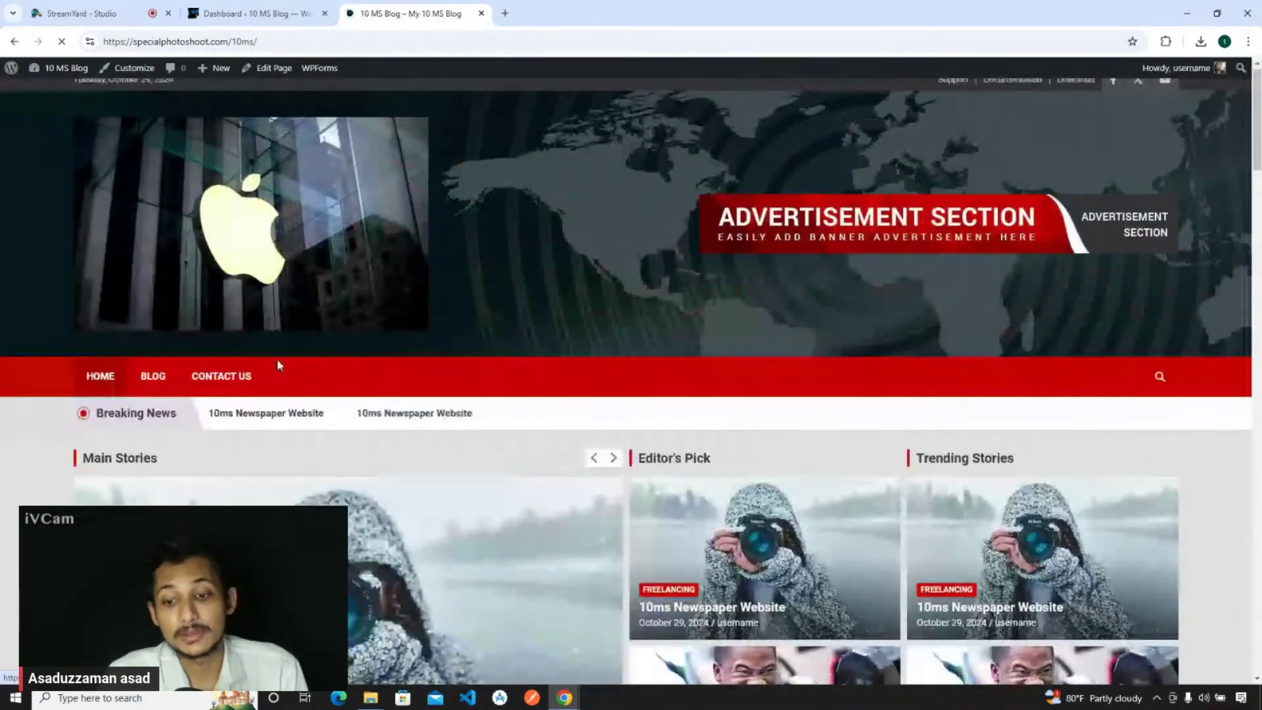
{"action": "scroll", "coordinate": [278, 358], "scroll_direction": "down", "scroll_amount": 4}
{"action": "scroll", "coordinate": [316, 345], "scroll_direction": "down", "scroll_amount": 10}
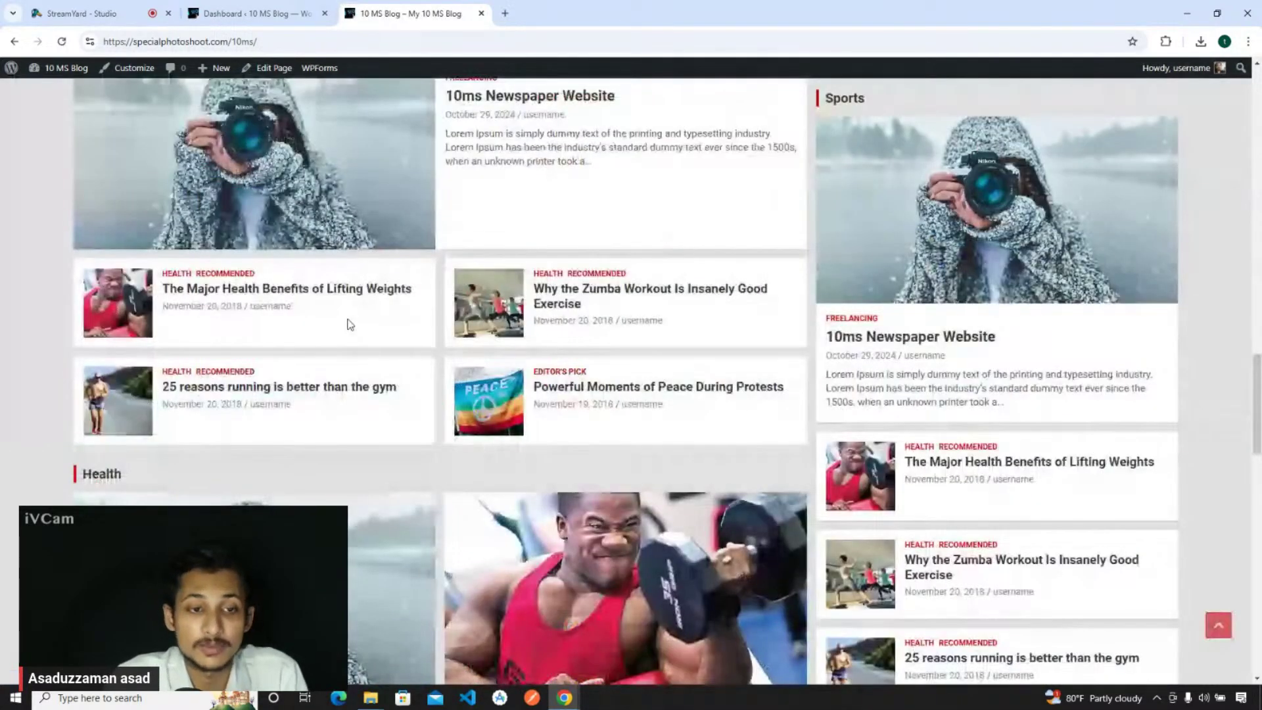
{"action": "scroll", "coordinate": [349, 324], "scroll_direction": "down", "scroll_amount": 7}
{"action": "scroll", "coordinate": [348, 322], "scroll_direction": "up", "scroll_amount": 5}
{"action": "left_click", "coordinate": [246, 13]}
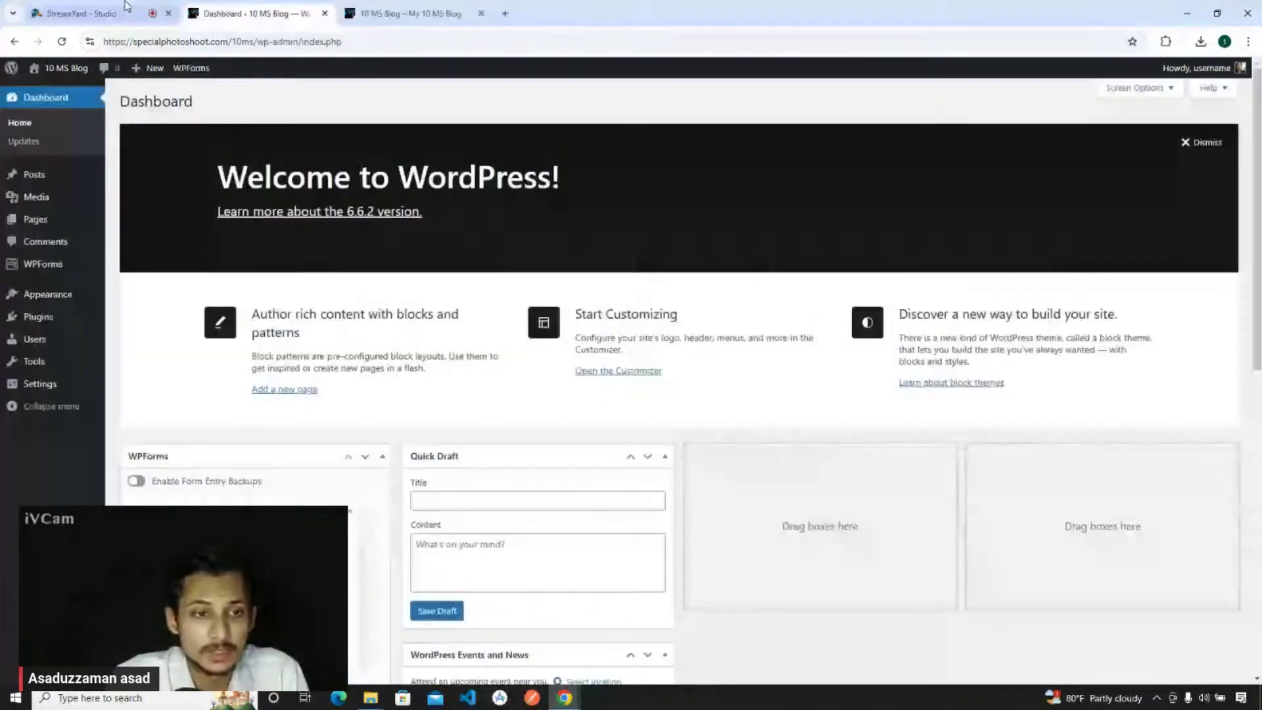
{"action": "left_click", "coordinate": [125, 9]}
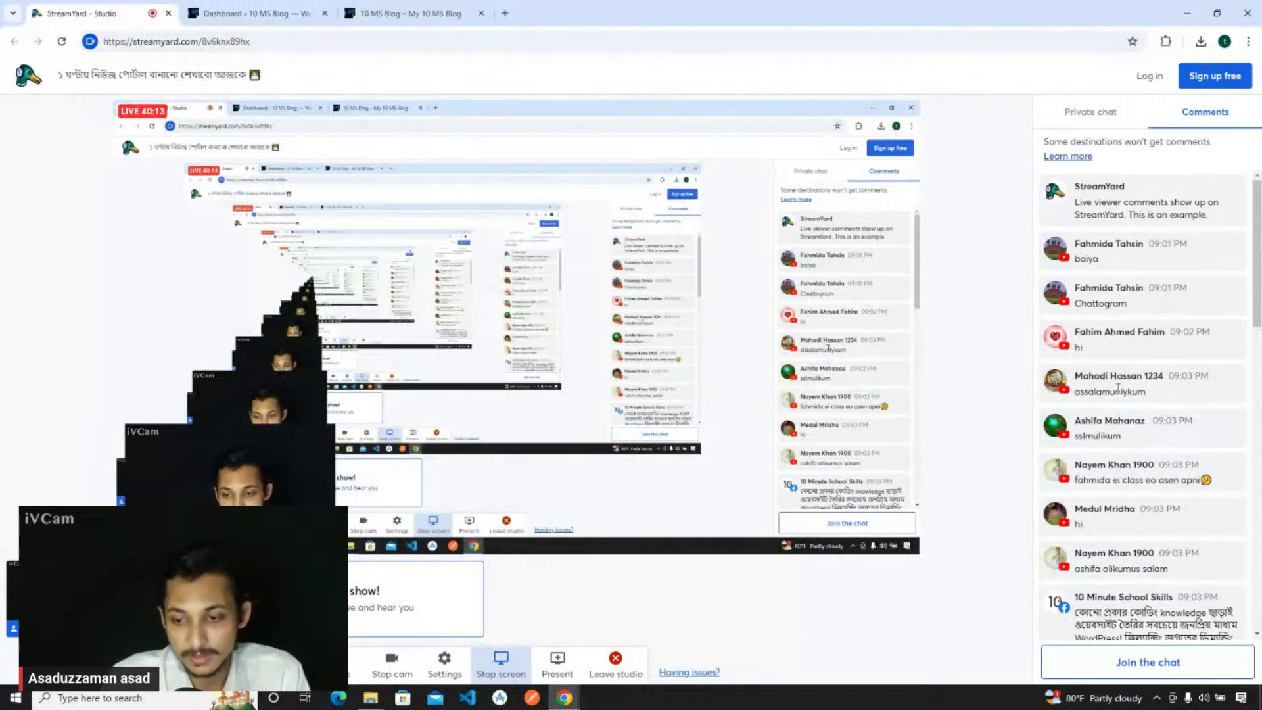
{"action": "scroll", "coordinate": [1122, 491], "scroll_direction": "down", "scroll_amount": 3}
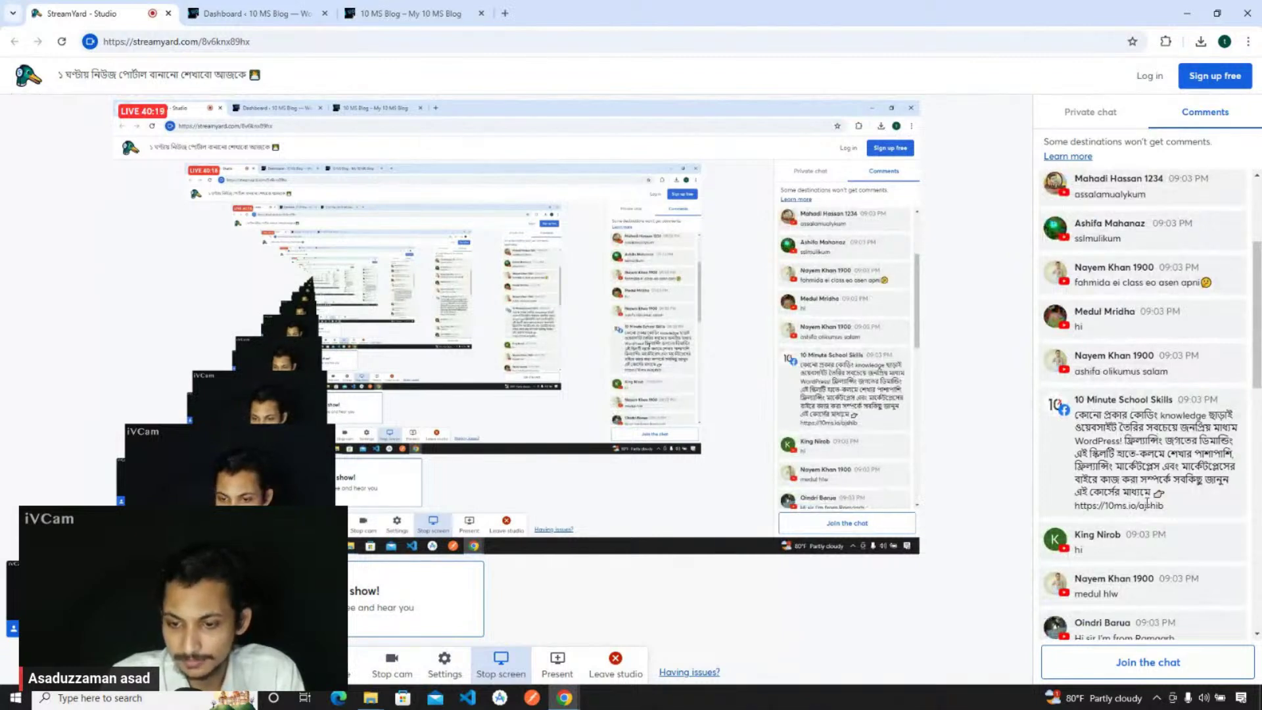
{"action": "scroll", "coordinate": [1152, 505], "scroll_direction": "down", "scroll_amount": 2}
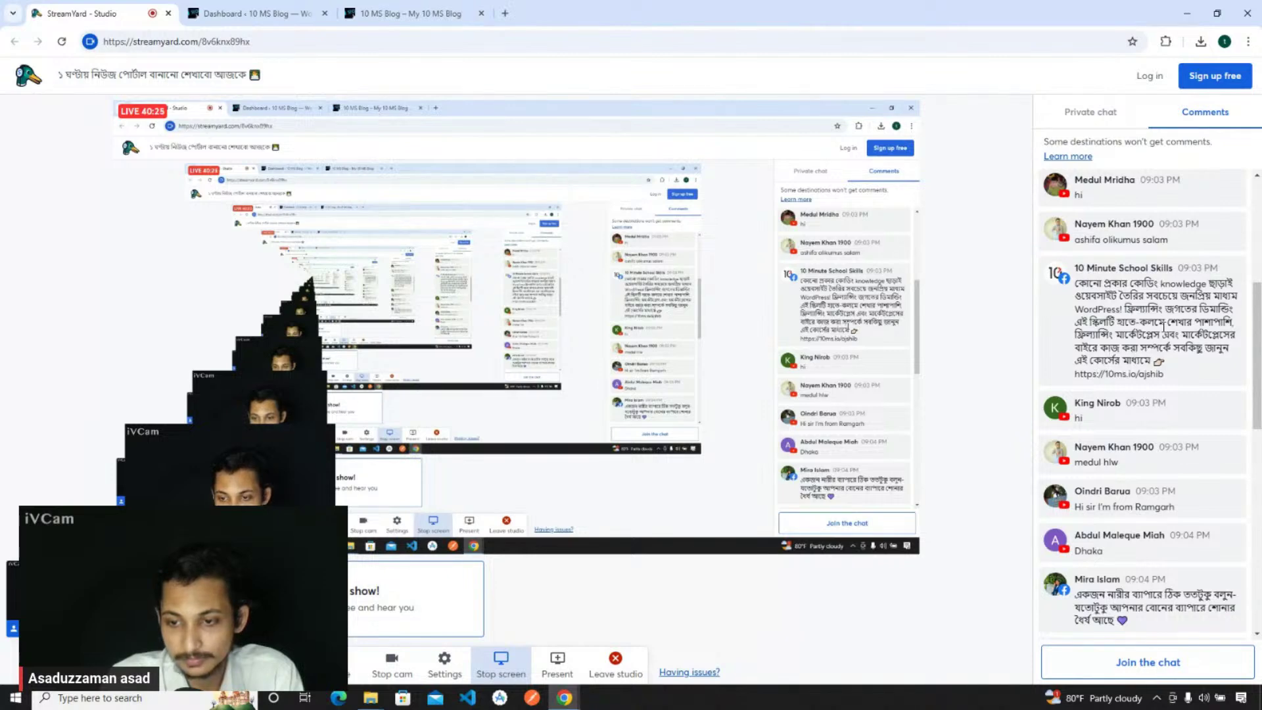
{"action": "scroll", "coordinate": [1132, 519], "scroll_direction": "down", "scroll_amount": 1}
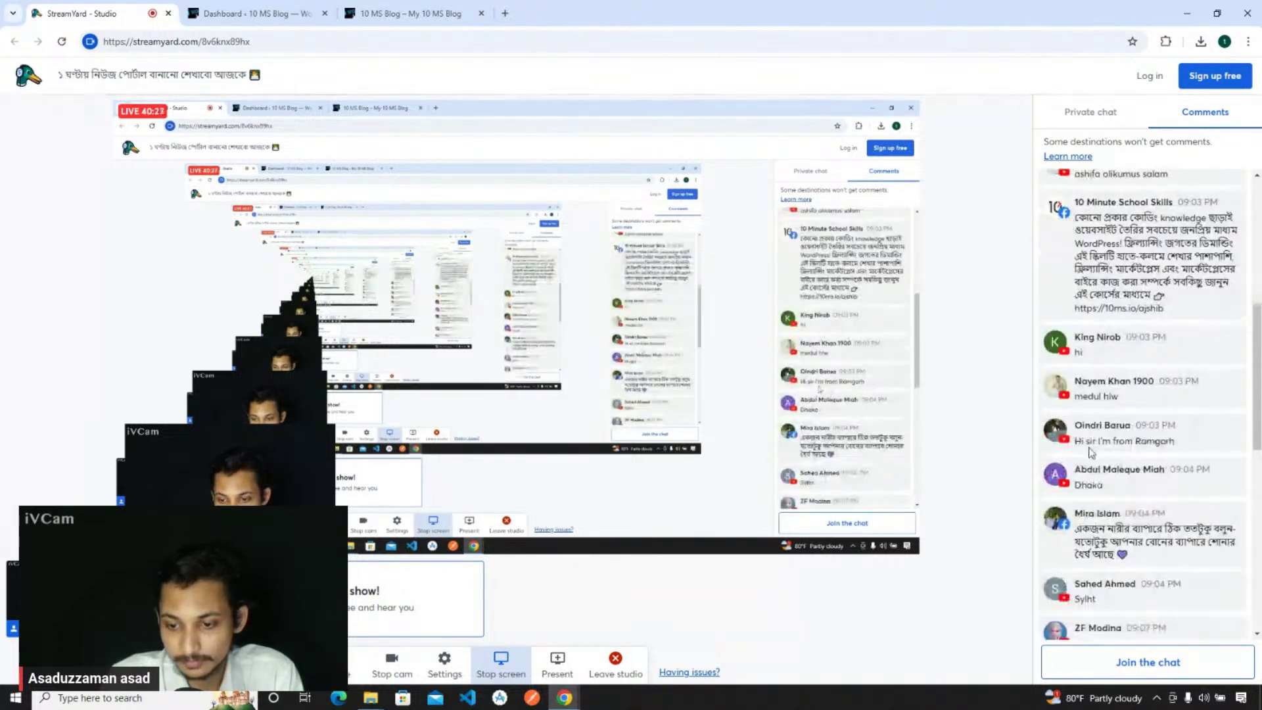
{"action": "scroll", "coordinate": [1132, 519], "scroll_direction": "down", "scroll_amount": 2}
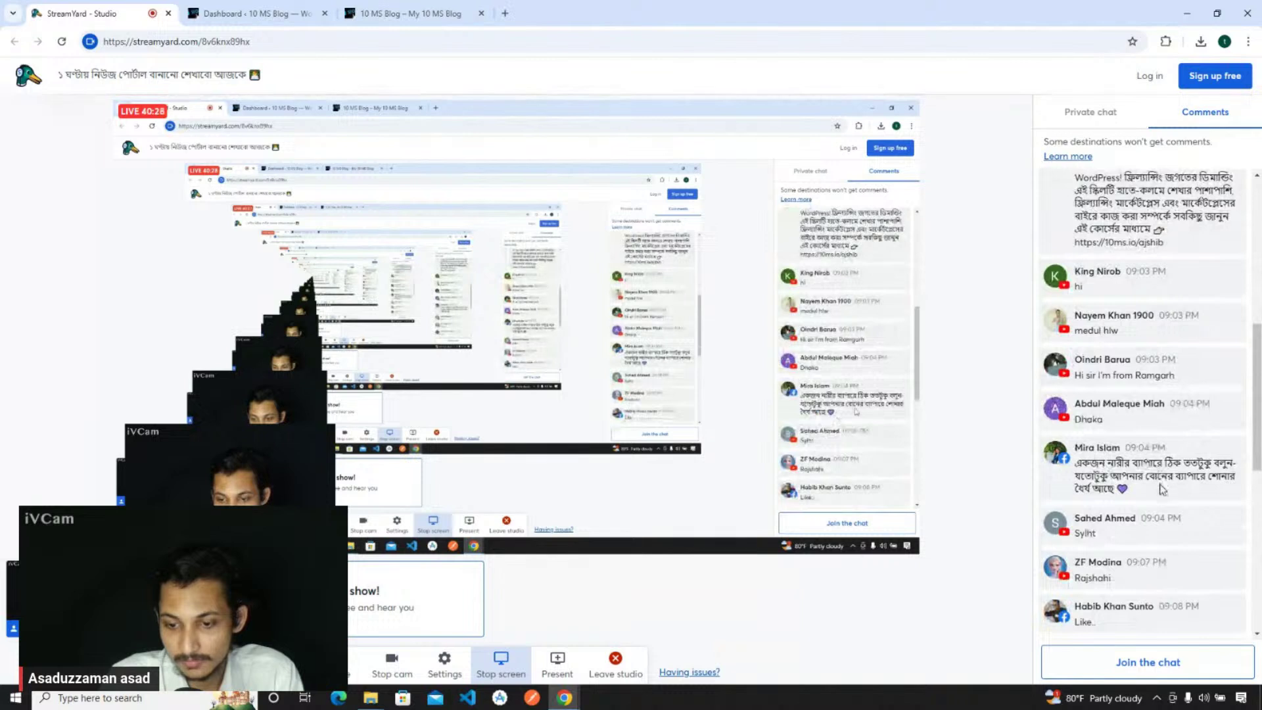
{"action": "scroll", "coordinate": [1162, 490], "scroll_direction": "down", "scroll_amount": 2}
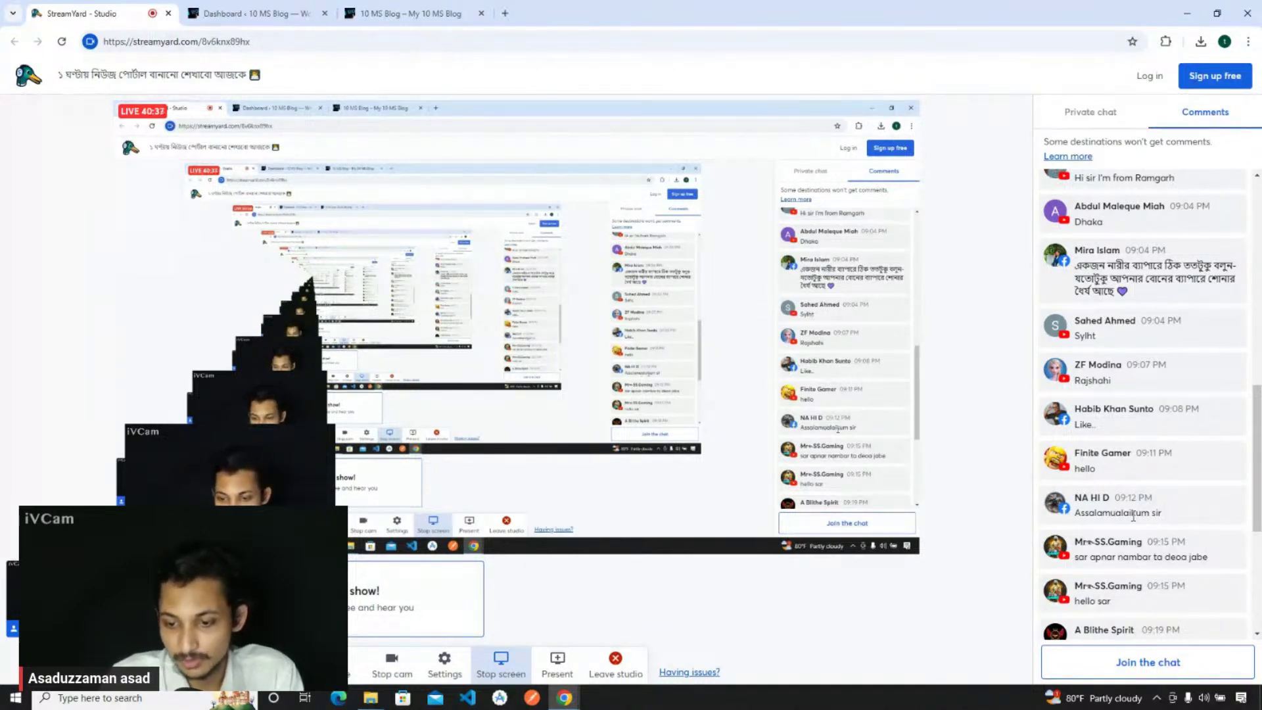
{"action": "scroll", "coordinate": [1133, 523], "scroll_direction": "down", "scroll_amount": 1}
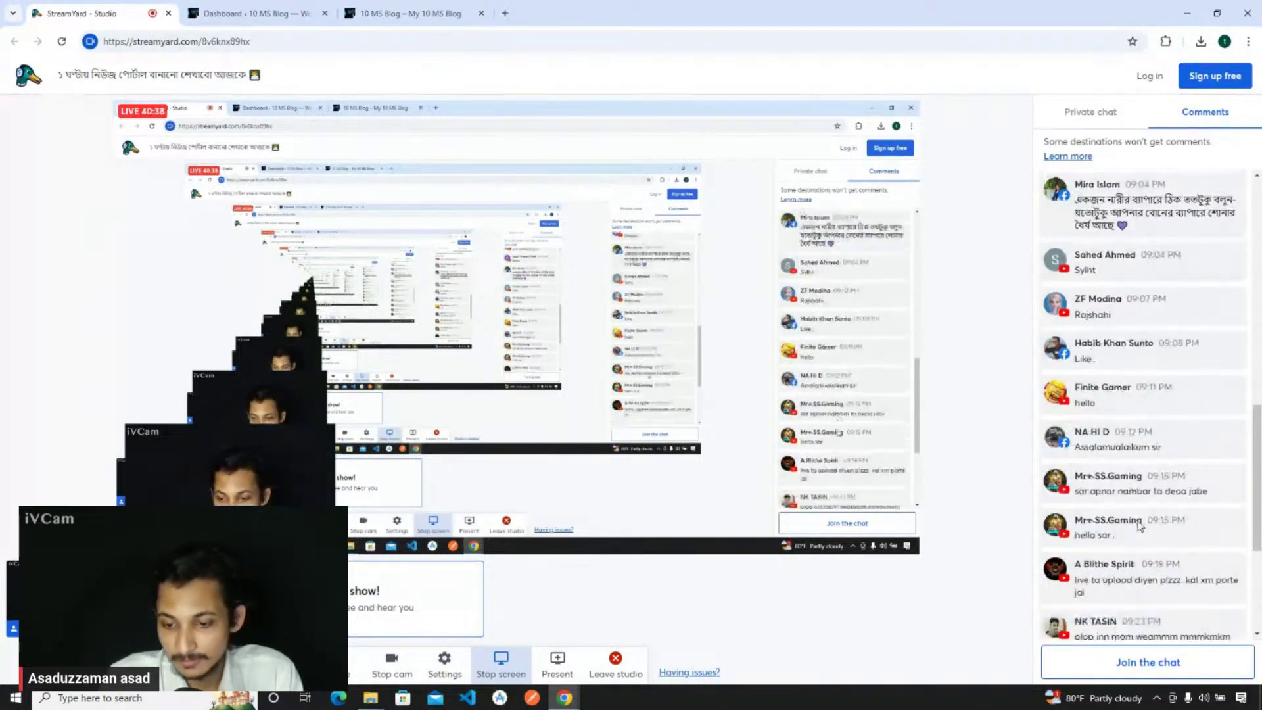
{"action": "scroll", "coordinate": [1143, 564], "scroll_direction": "down", "scroll_amount": 1}
{"action": "scroll", "coordinate": [1131, 525], "scroll_direction": "down", "scroll_amount": 1}
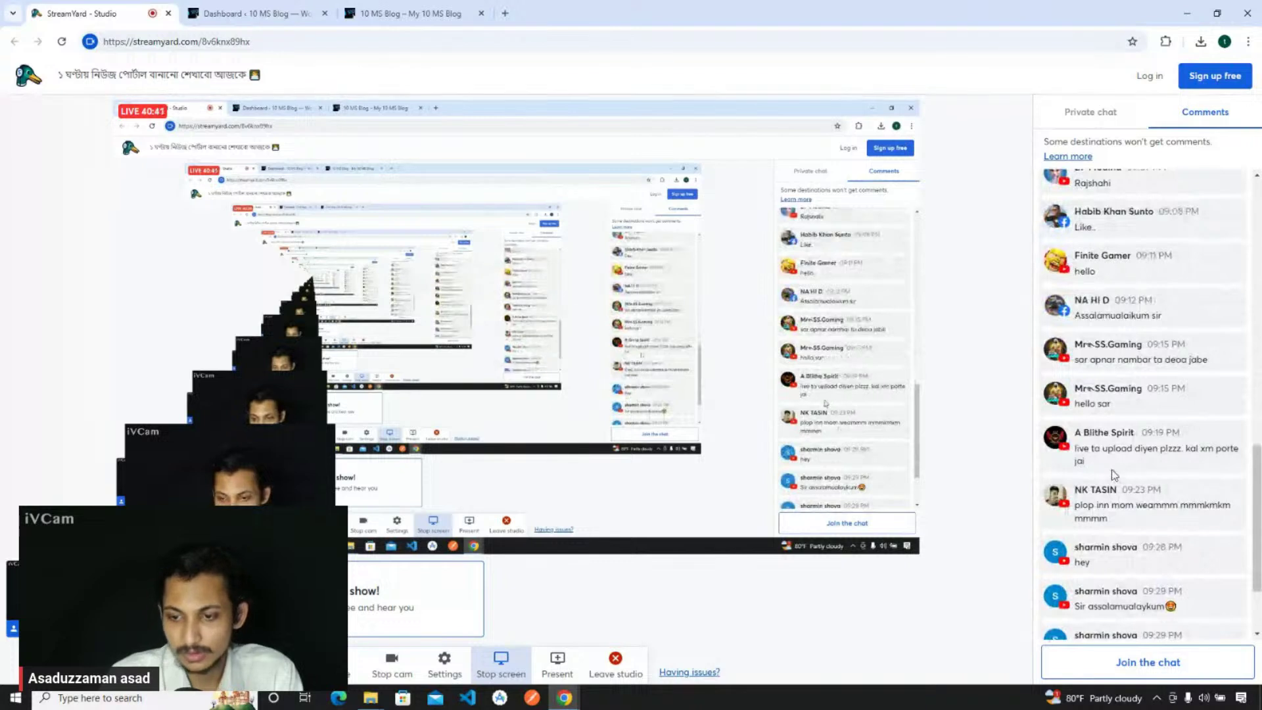
{"action": "scroll", "coordinate": [1117, 479], "scroll_direction": "down", "scroll_amount": 2}
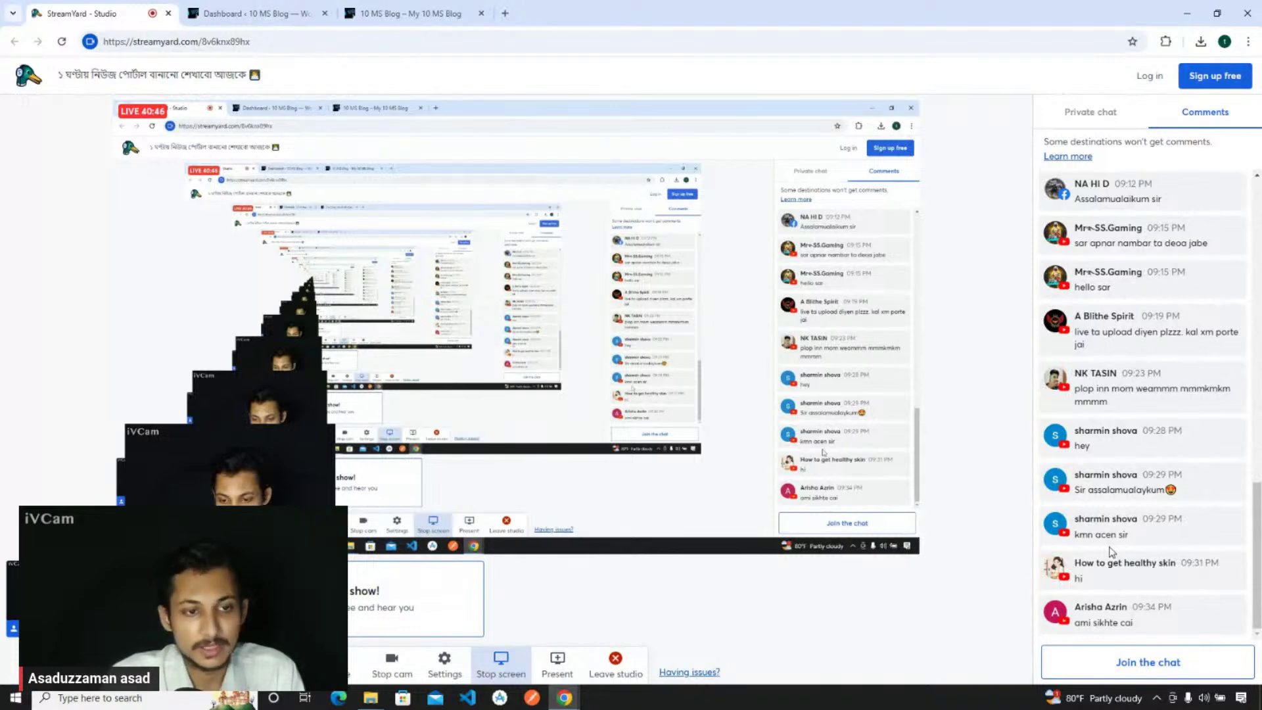
{"action": "left_click", "coordinate": [250, 14]}
- Load fiverr.com in a new tab from the 10 MS Blog homepage, then close that tab
{"action": "left_click", "coordinate": [379, 8]}
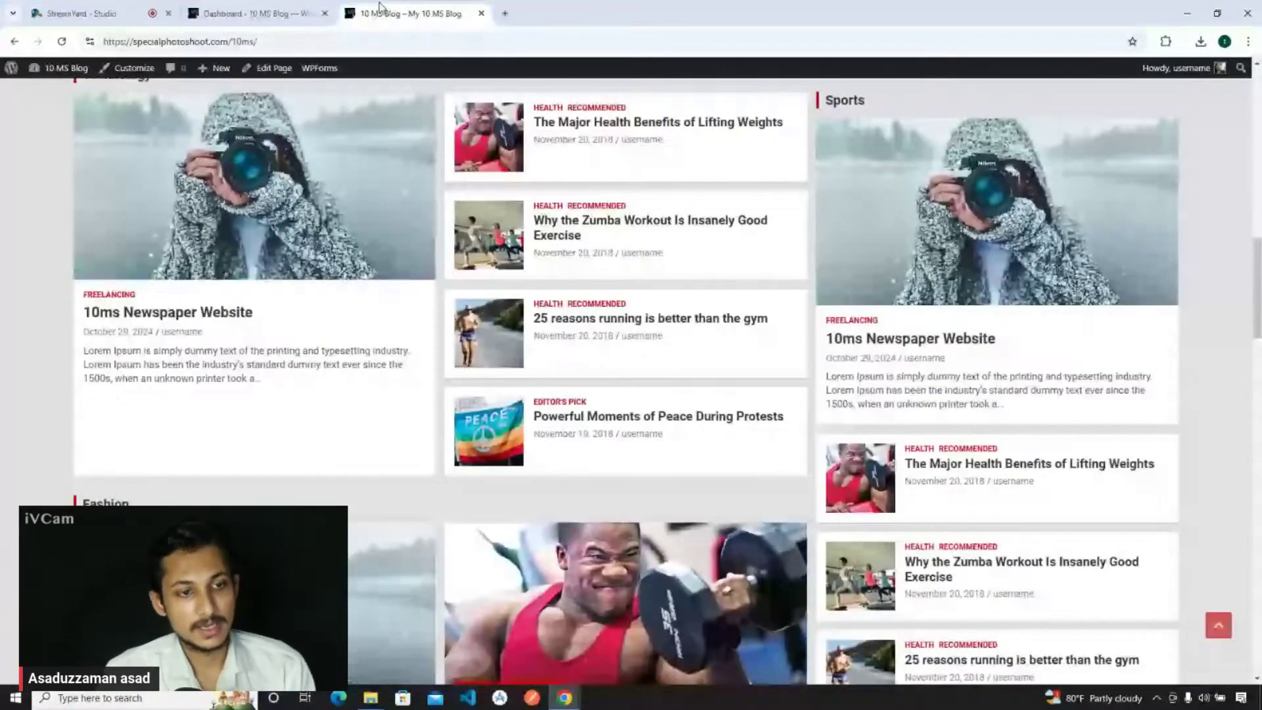
{"action": "left_click", "coordinate": [86, 13]}
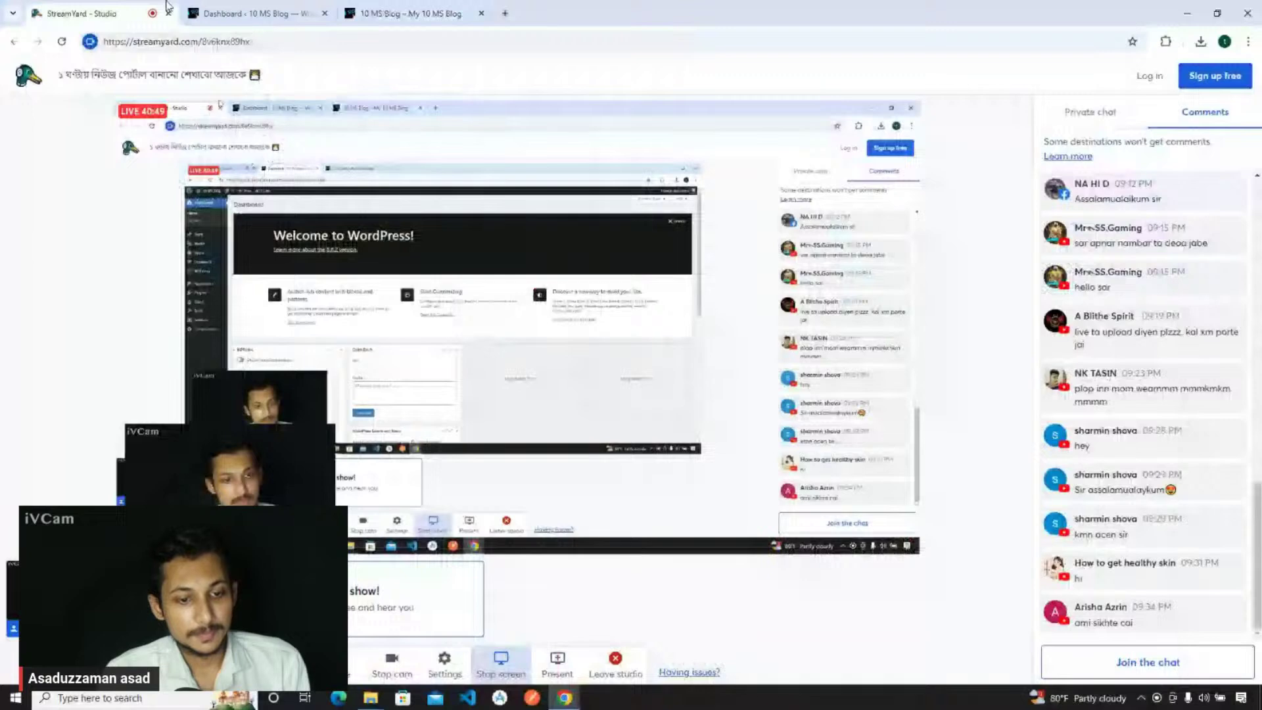
{"action": "left_click", "coordinate": [420, 14]}
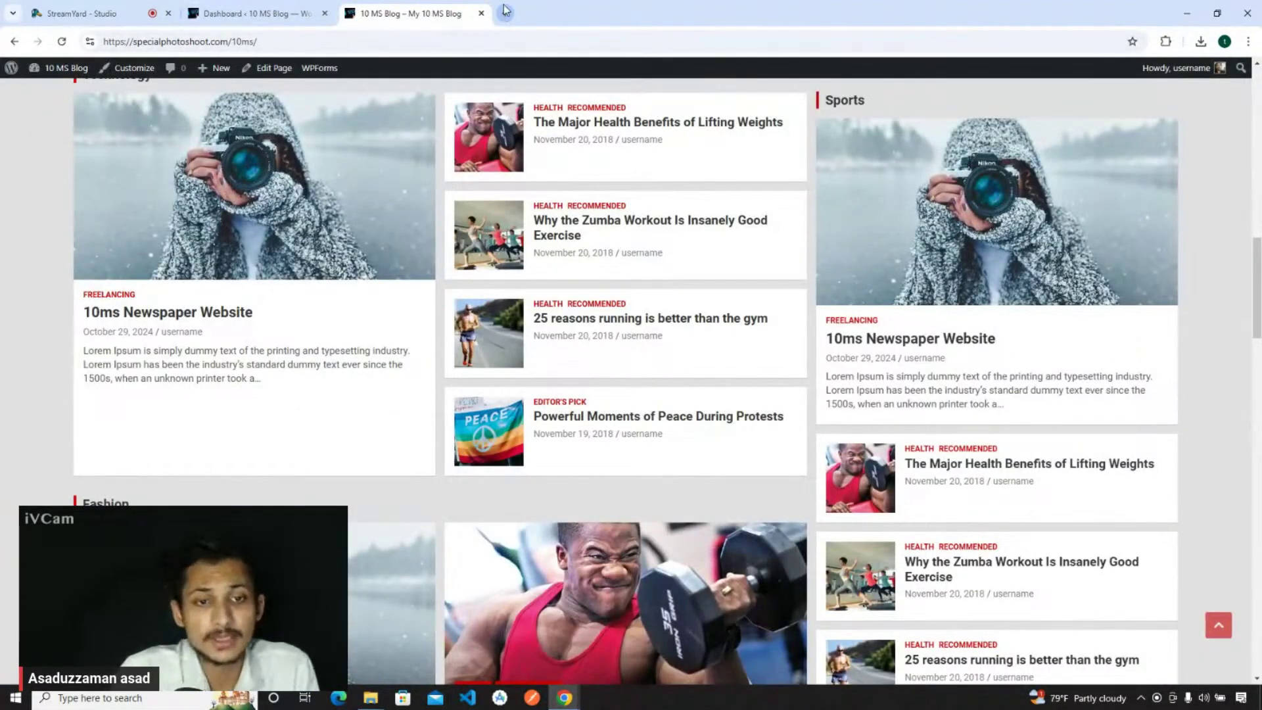
{"action": "left_click", "coordinate": [503, 13]}
{"action": "type", "text": "fiver"}
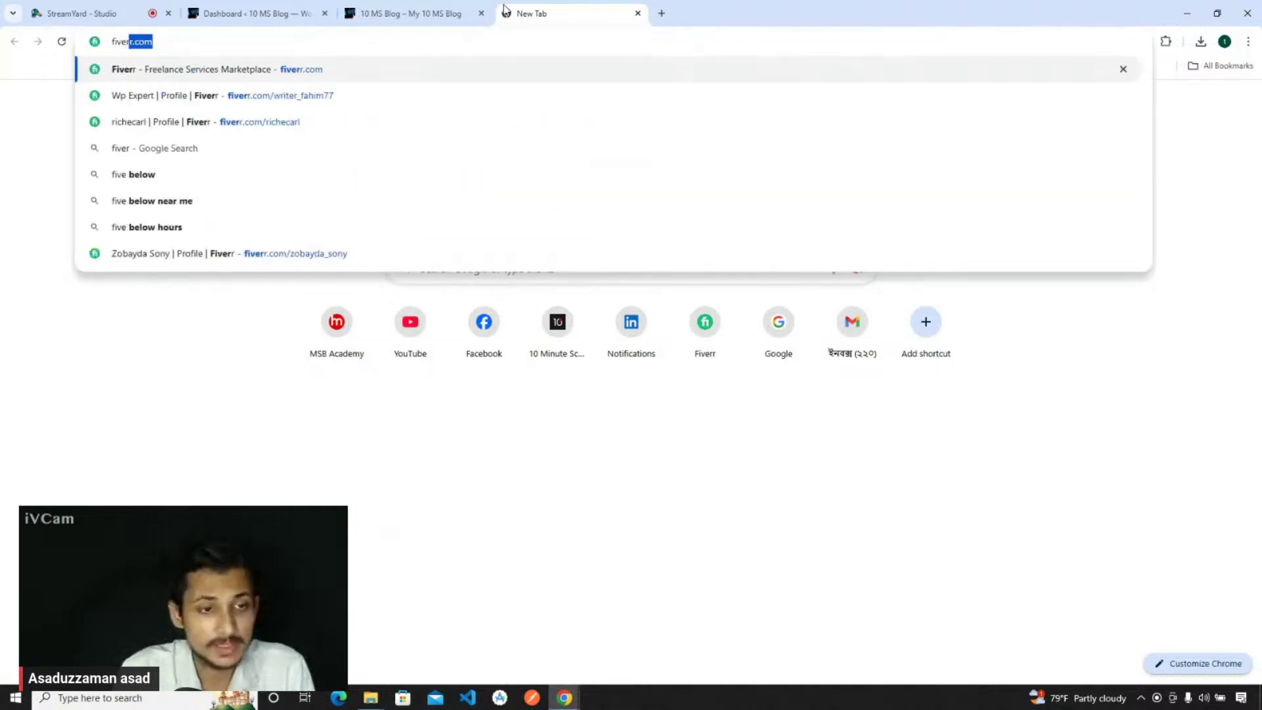
{"action": "key", "text": "Return"}
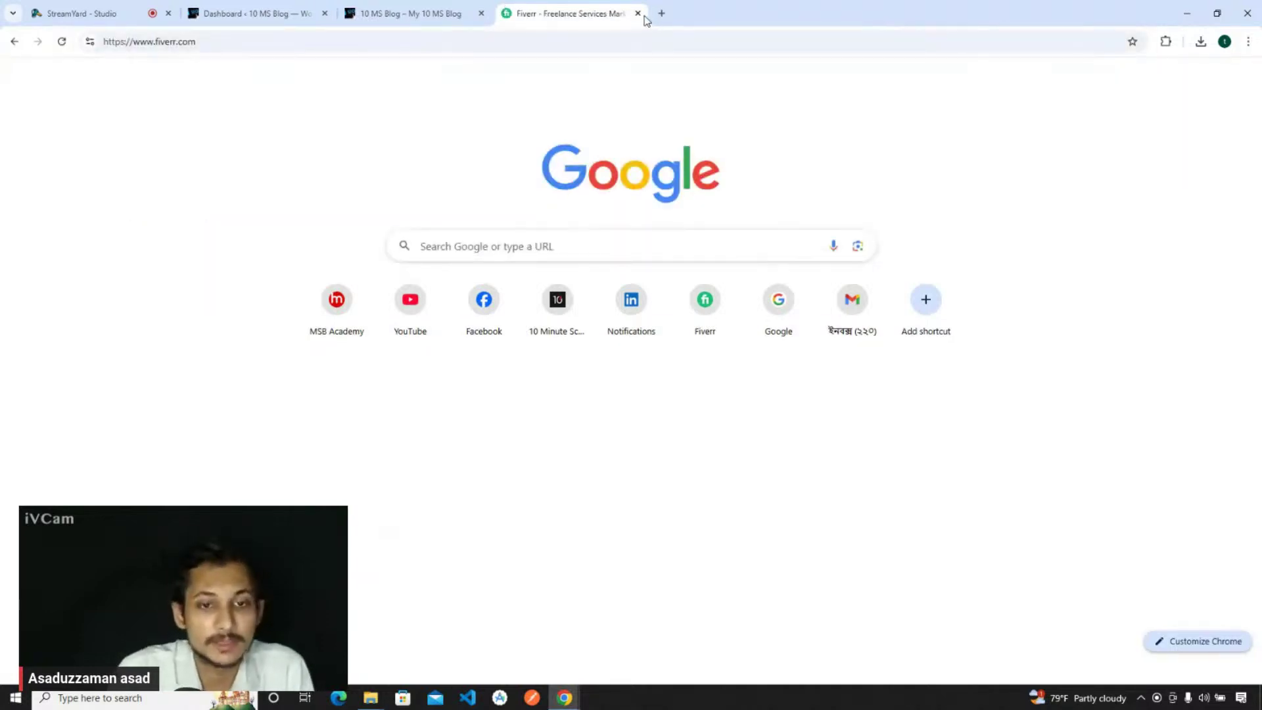
{"action": "left_click", "coordinate": [638, 13]}
- Open fiverr.com in a new incognito window and move the window to the right
{"action": "left_click", "coordinate": [1248, 42]}
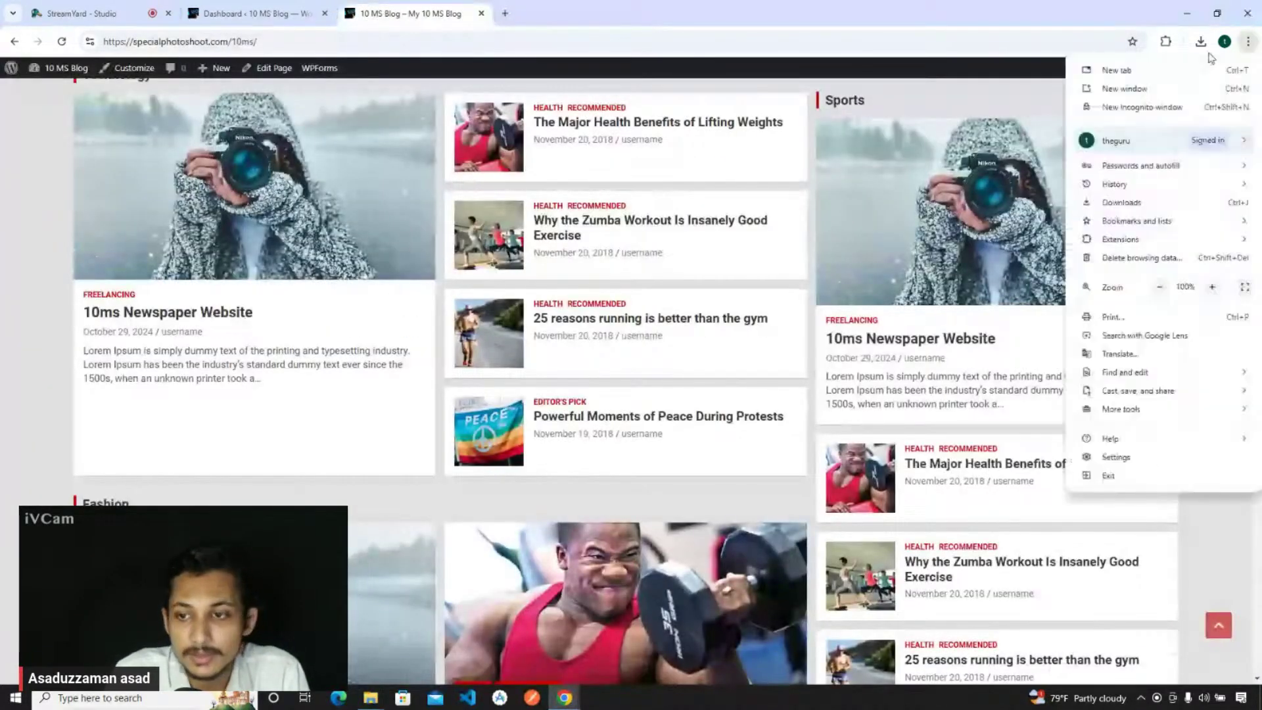
{"action": "left_click", "coordinate": [1133, 108]}
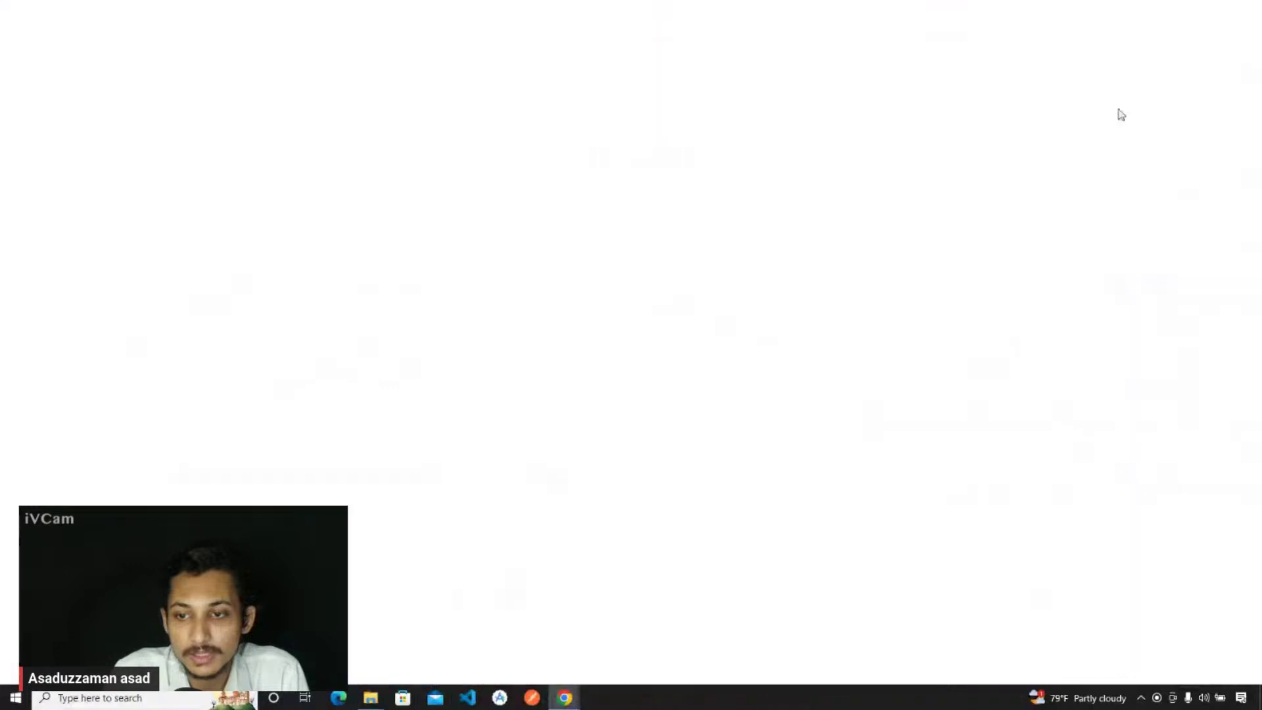
{"action": "type", "text": "fiverr.com"}
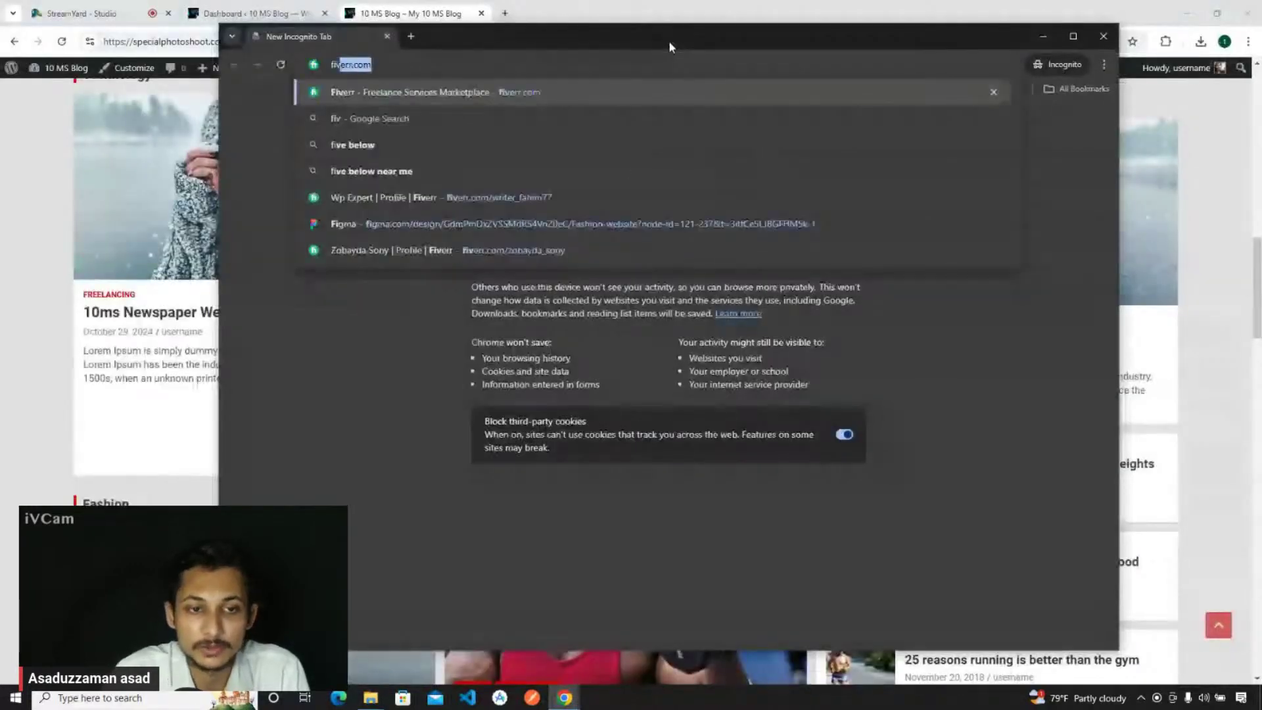
{"action": "key", "text": "Return"}
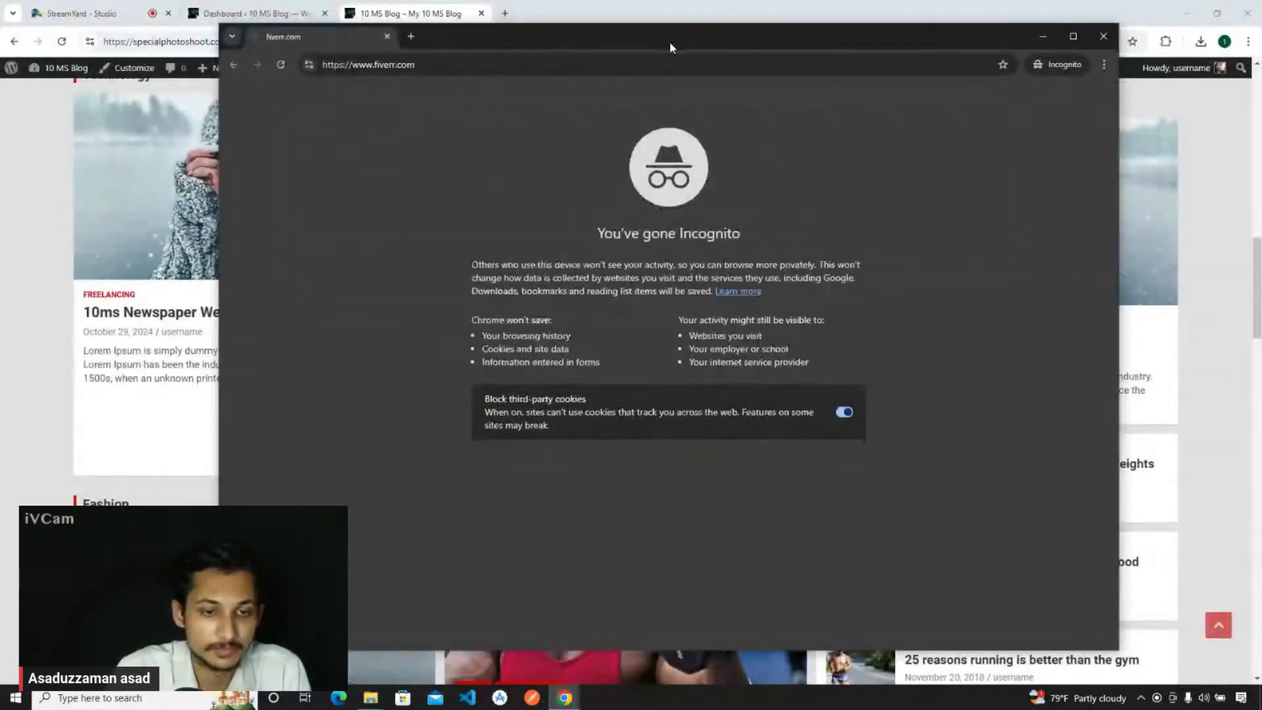
{"action": "left_click_drag", "start_coordinate": [671, 47], "coordinate": [757, 52]}
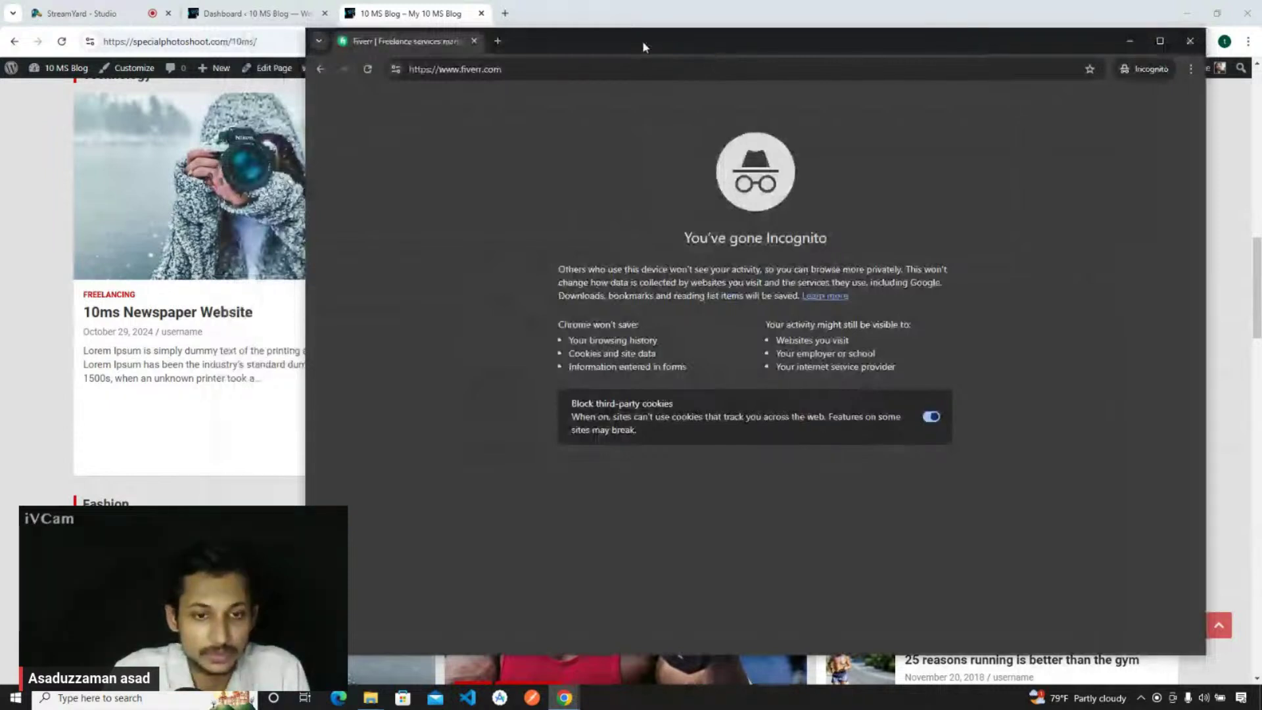
{"action": "left_click_drag", "start_coordinate": [643, 46], "coordinate": [668, 48]}
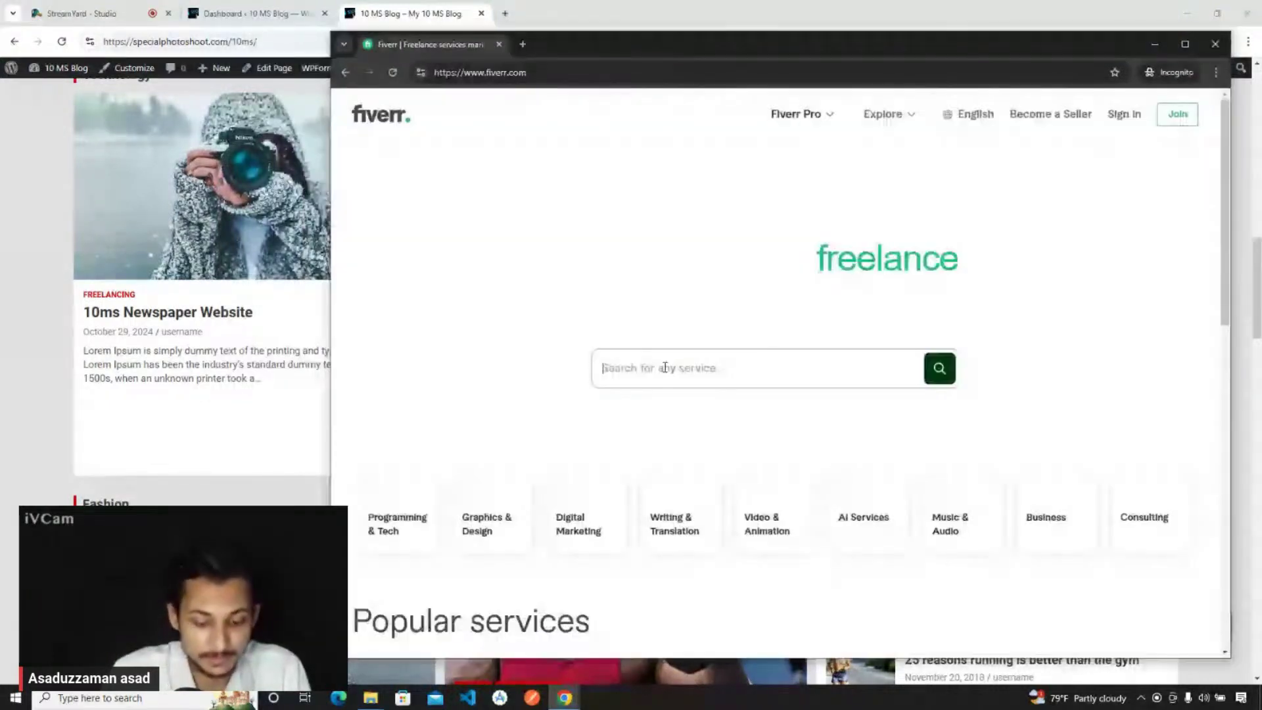
- Search Fiverr for 'wordpress blog website' gigs via the search suggestion
{"action": "type", "text": "wordpres"}
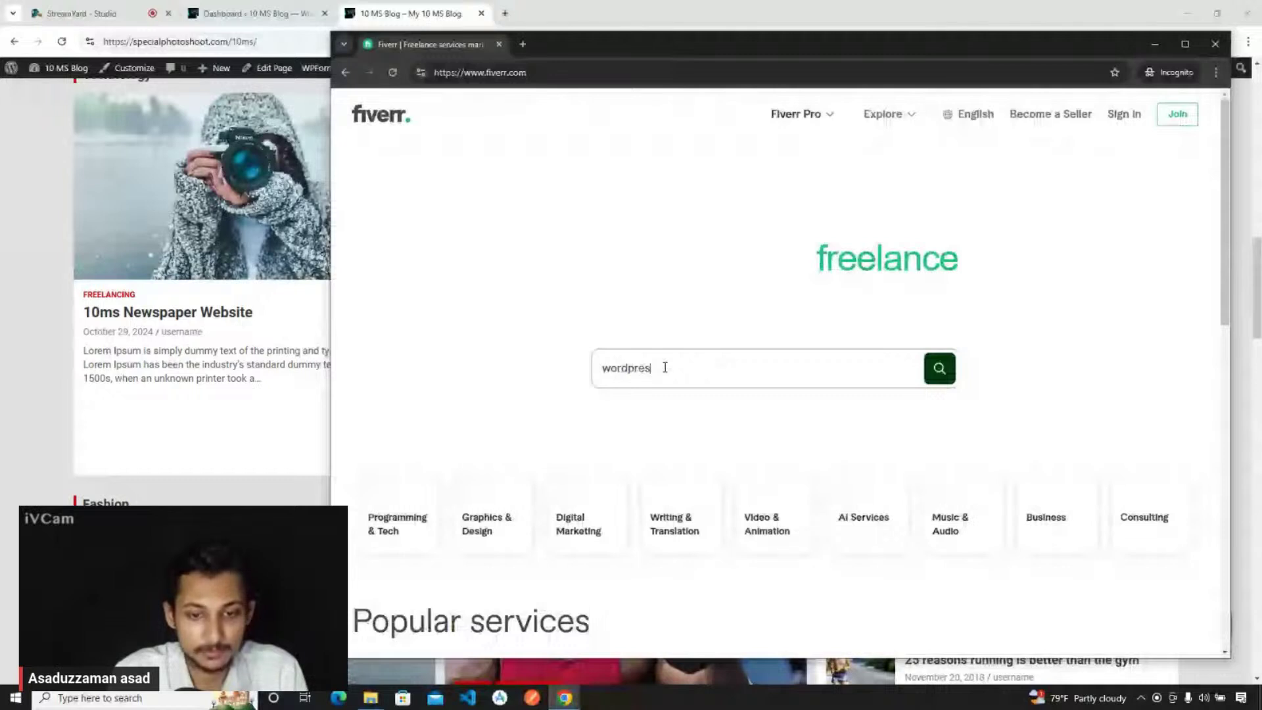
{"action": "type", "text": "s blog"}
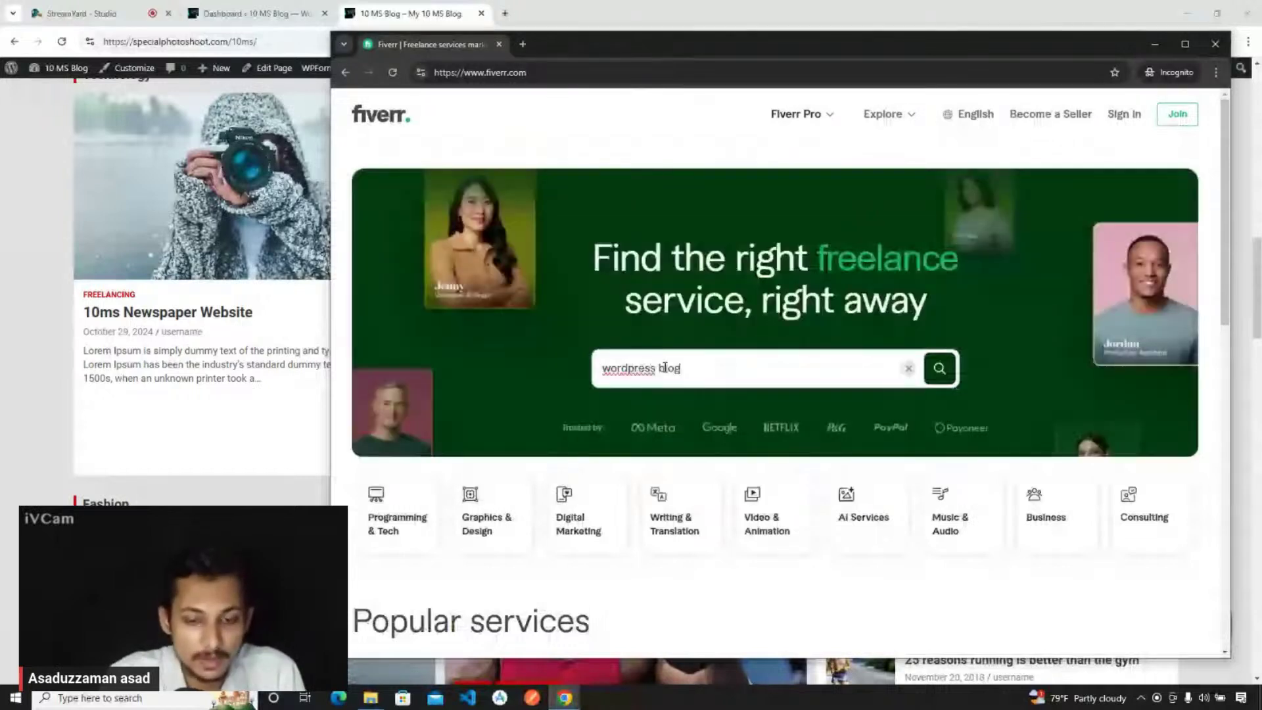
{"action": "scroll", "coordinate": [665, 367], "scroll_direction": "down", "scroll_amount": 1}
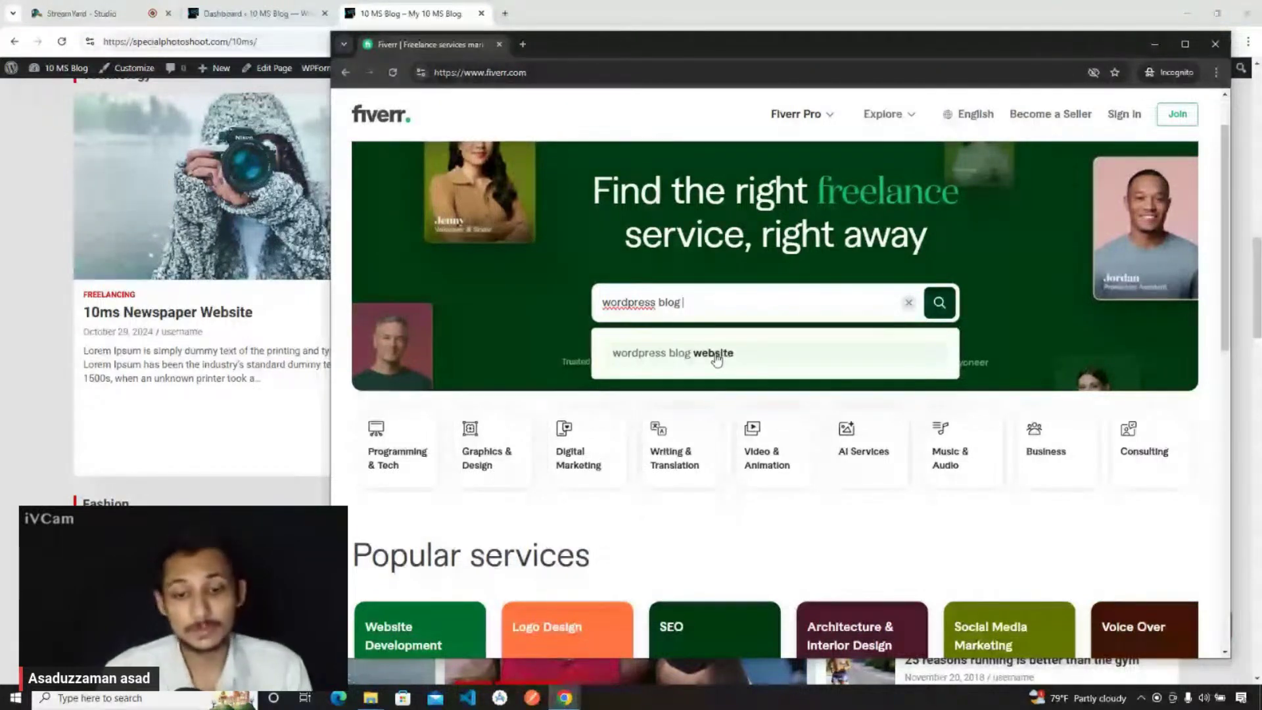
{"action": "left_click", "coordinate": [715, 355]}
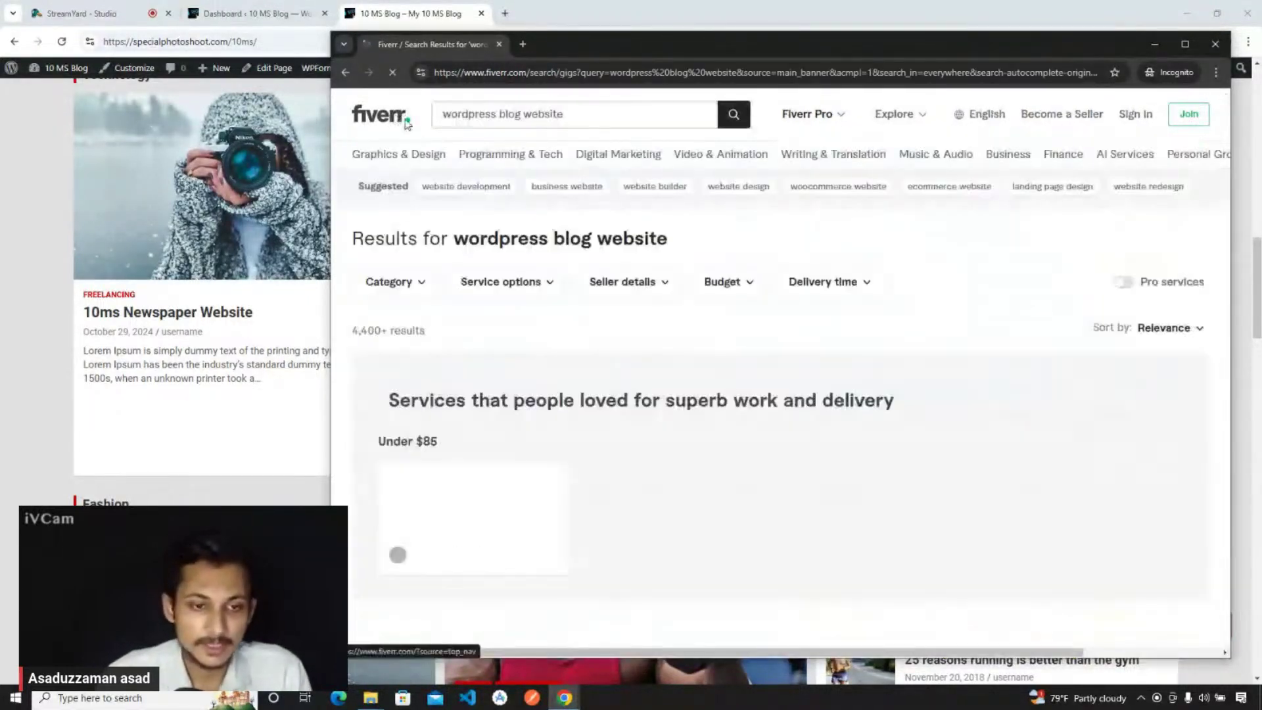
- Open the Fiverr homepage in a second tab from the logo and scroll through it
{"action": "right_click", "coordinate": [396, 123]}
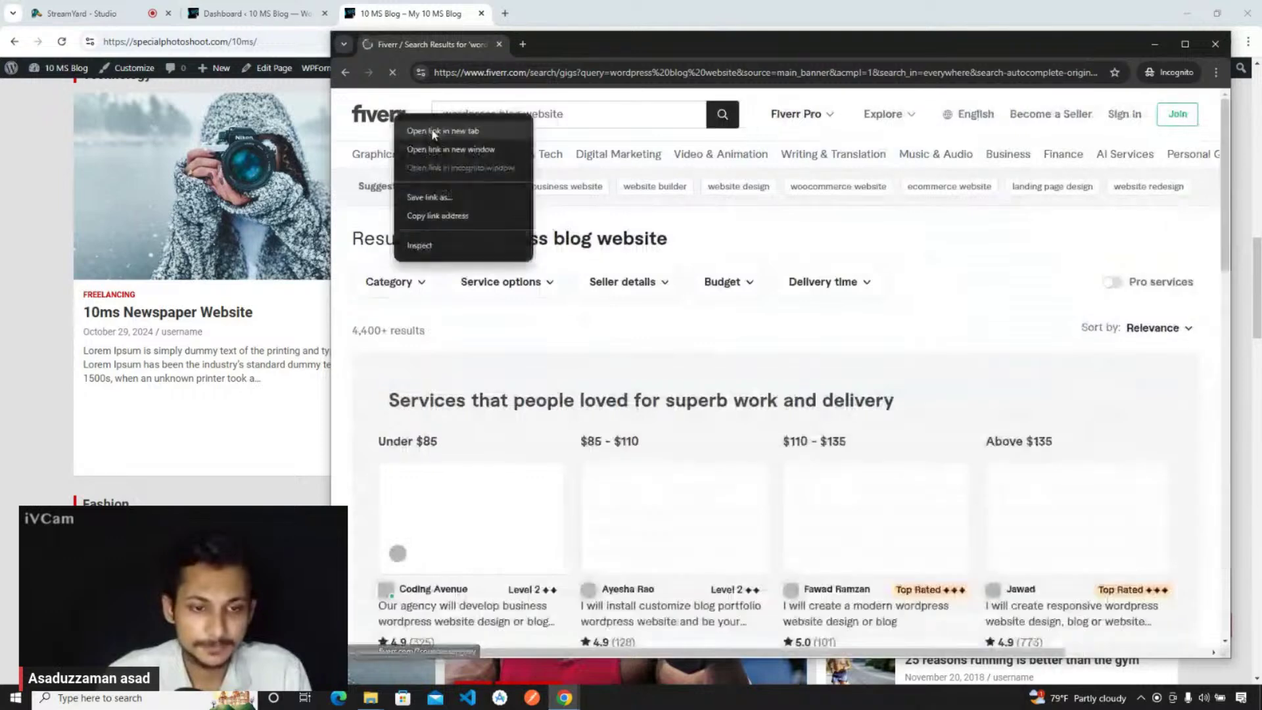
{"action": "left_click", "coordinate": [434, 132]}
{"action": "left_click", "coordinate": [555, 46]}
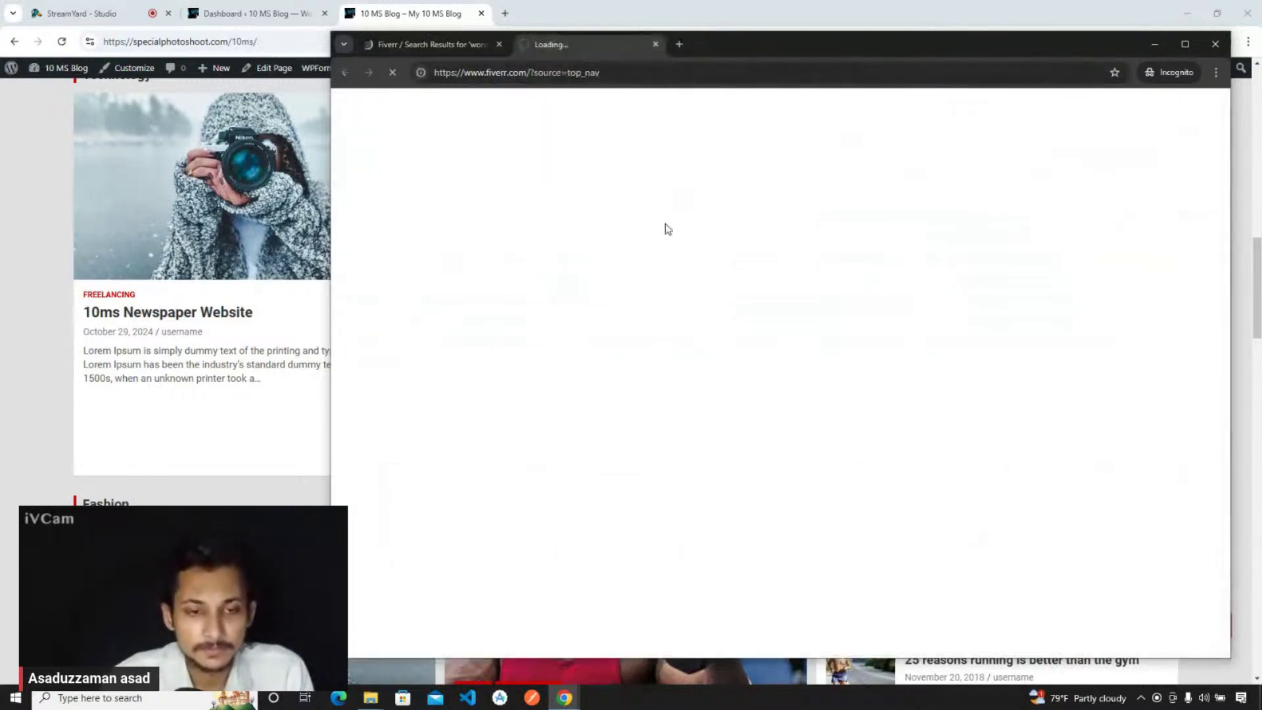
{"action": "left_click", "coordinate": [443, 41]}
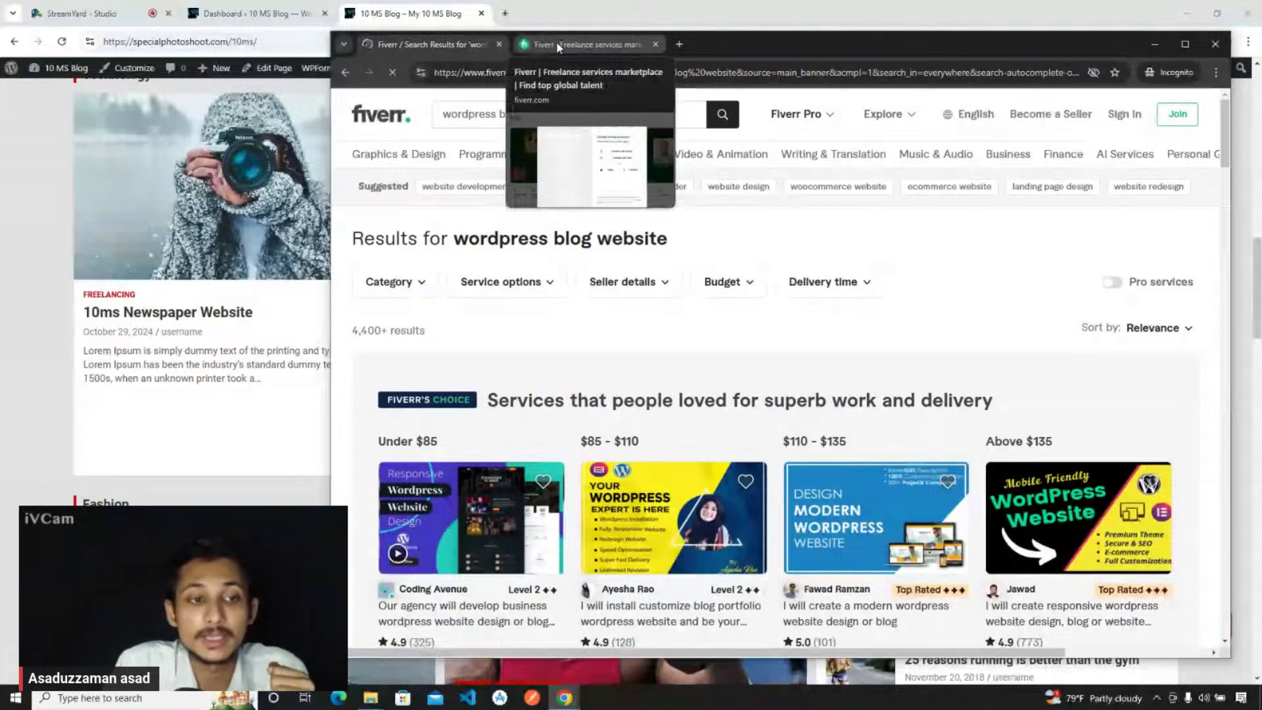
{"action": "left_click", "coordinate": [556, 42]}
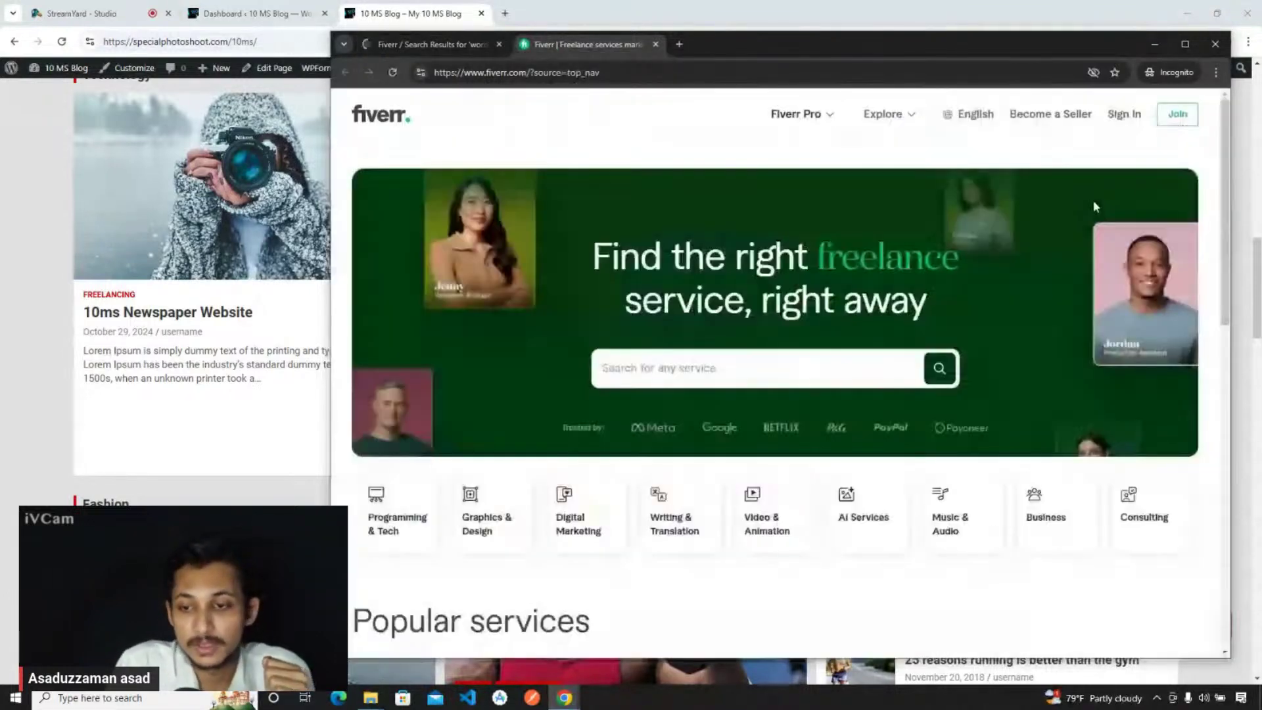
{"action": "scroll", "coordinate": [658, 313], "scroll_direction": "down", "scroll_amount": 1}
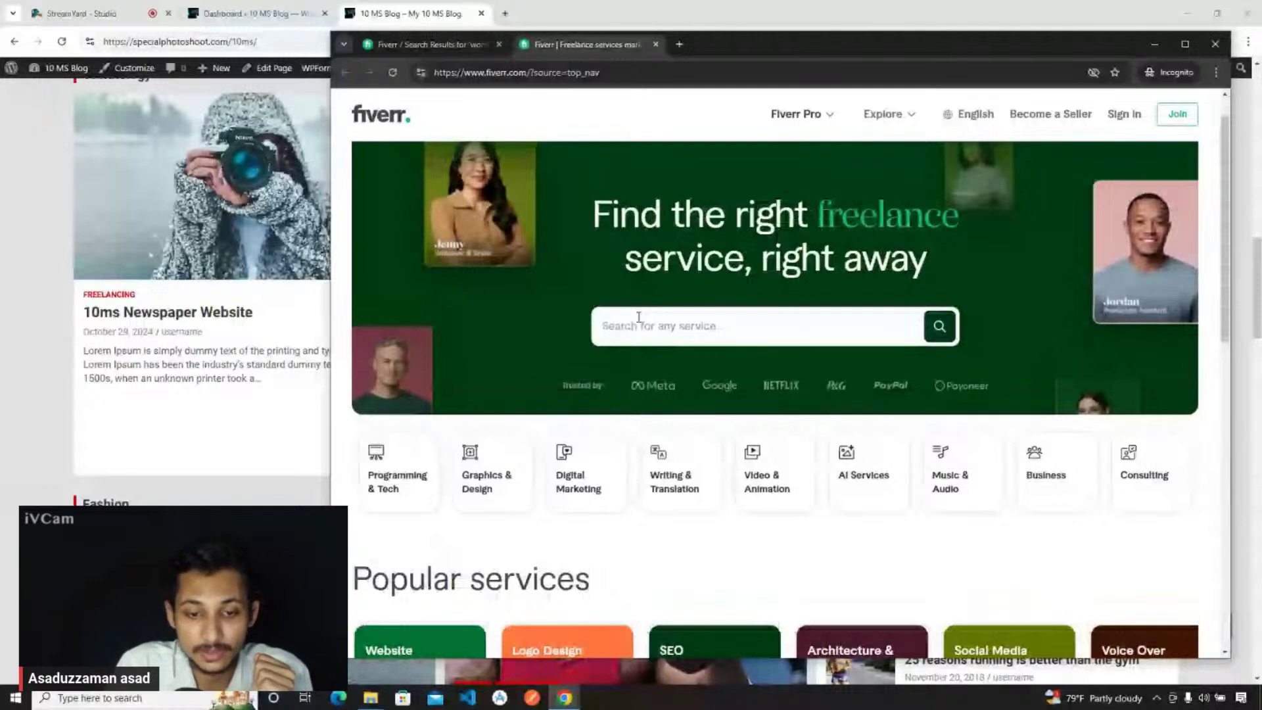
{"action": "scroll", "coordinate": [577, 257], "scroll_direction": "up", "scroll_amount": 1}
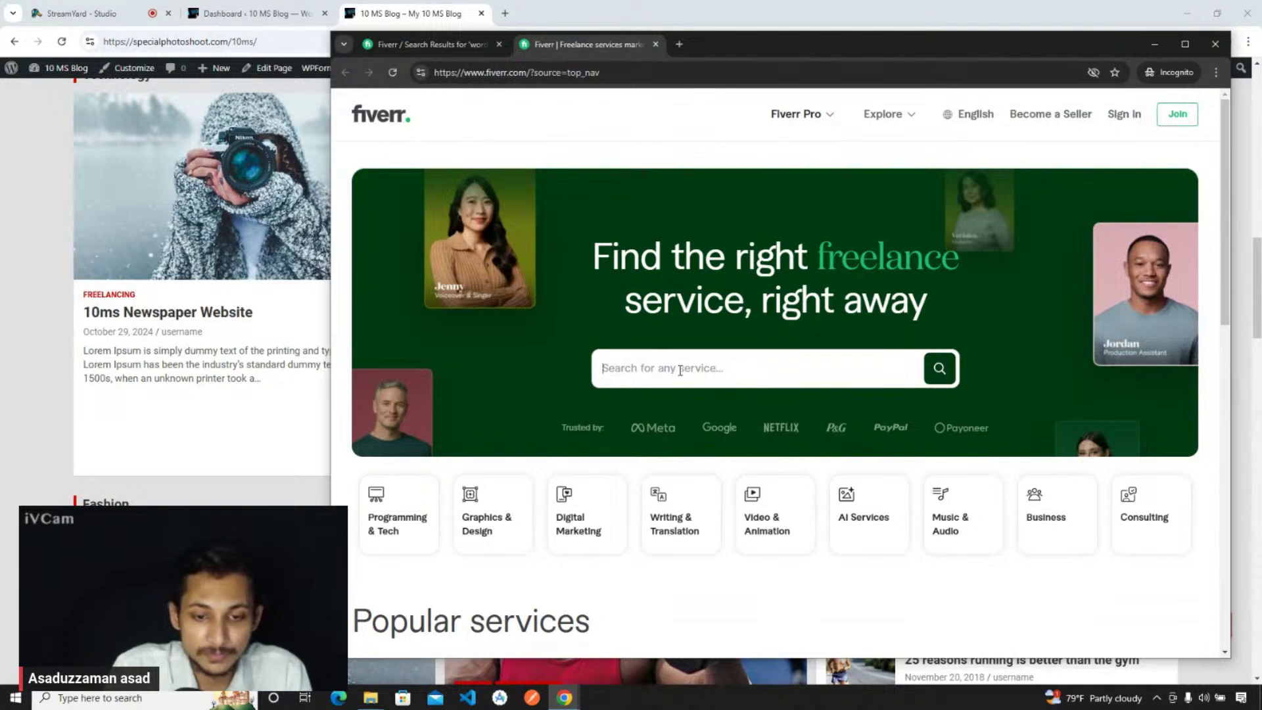
- Search for 'wordpress newspaper website' gigs and scroll through the results
{"action": "type", "text": "wordpress news"}
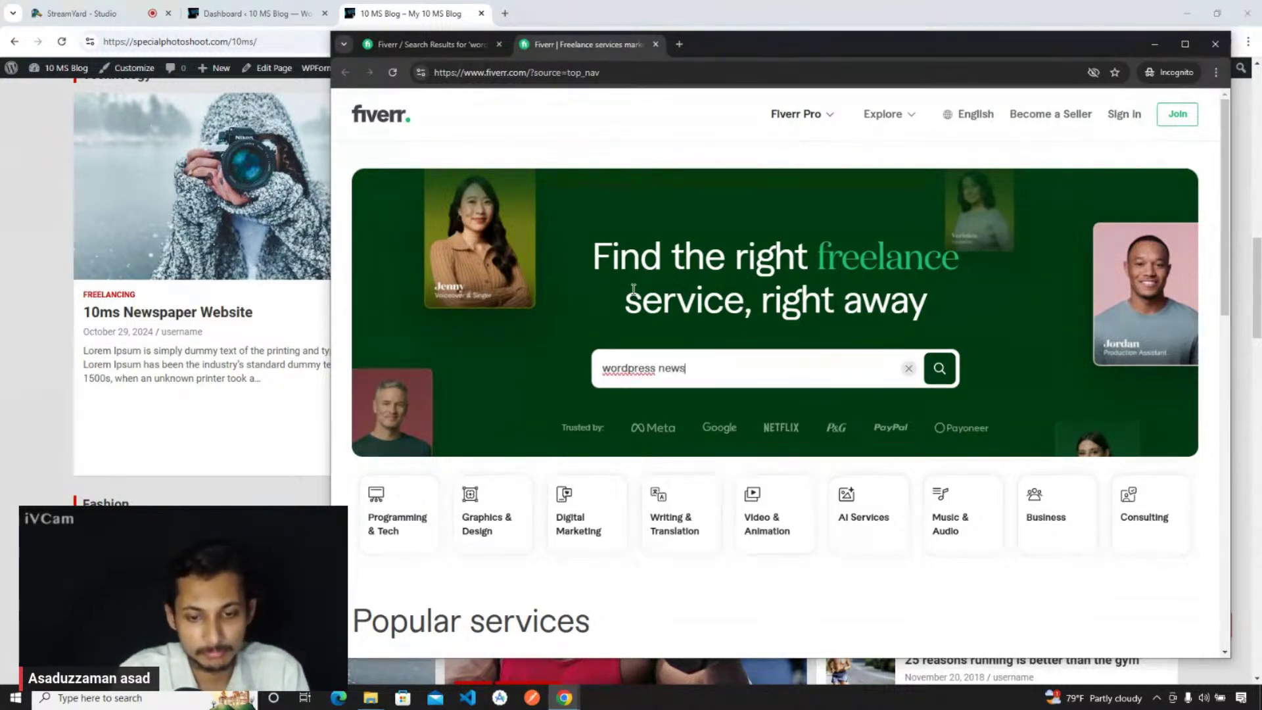
{"action": "type", "text": "paper"}
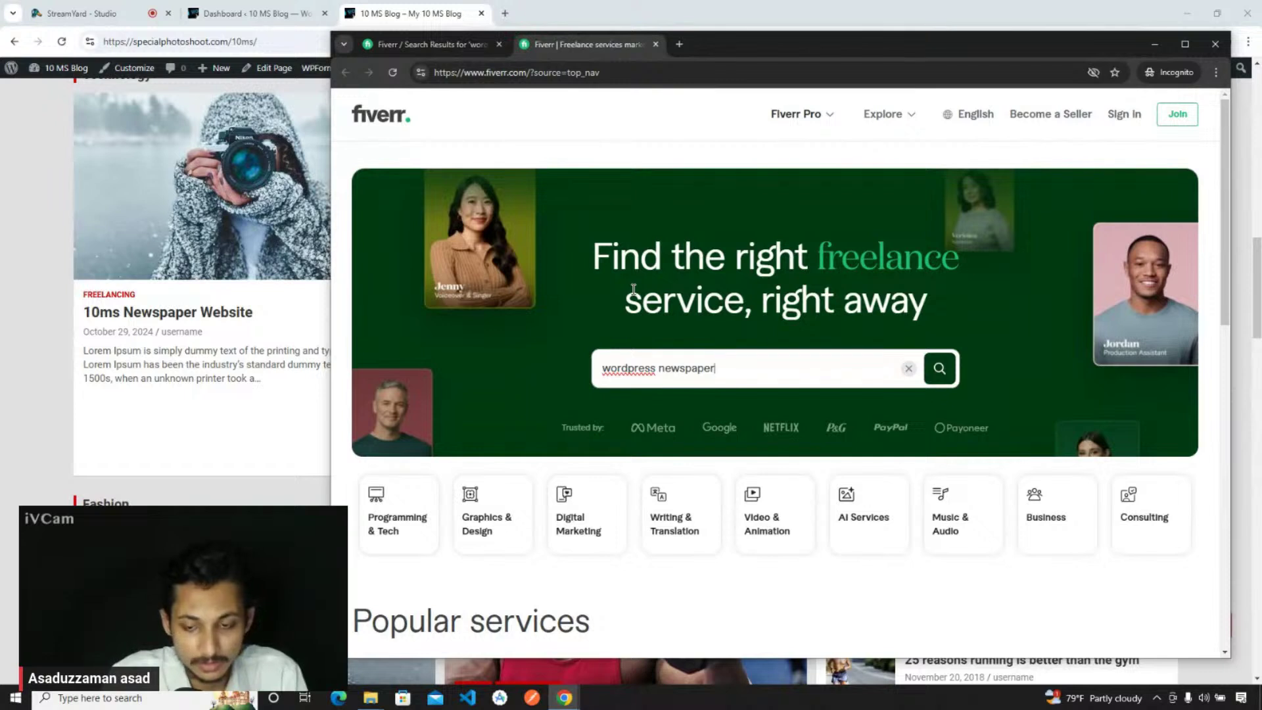
{"action": "type", "text": " website"}
{"action": "key", "text": "Return"}
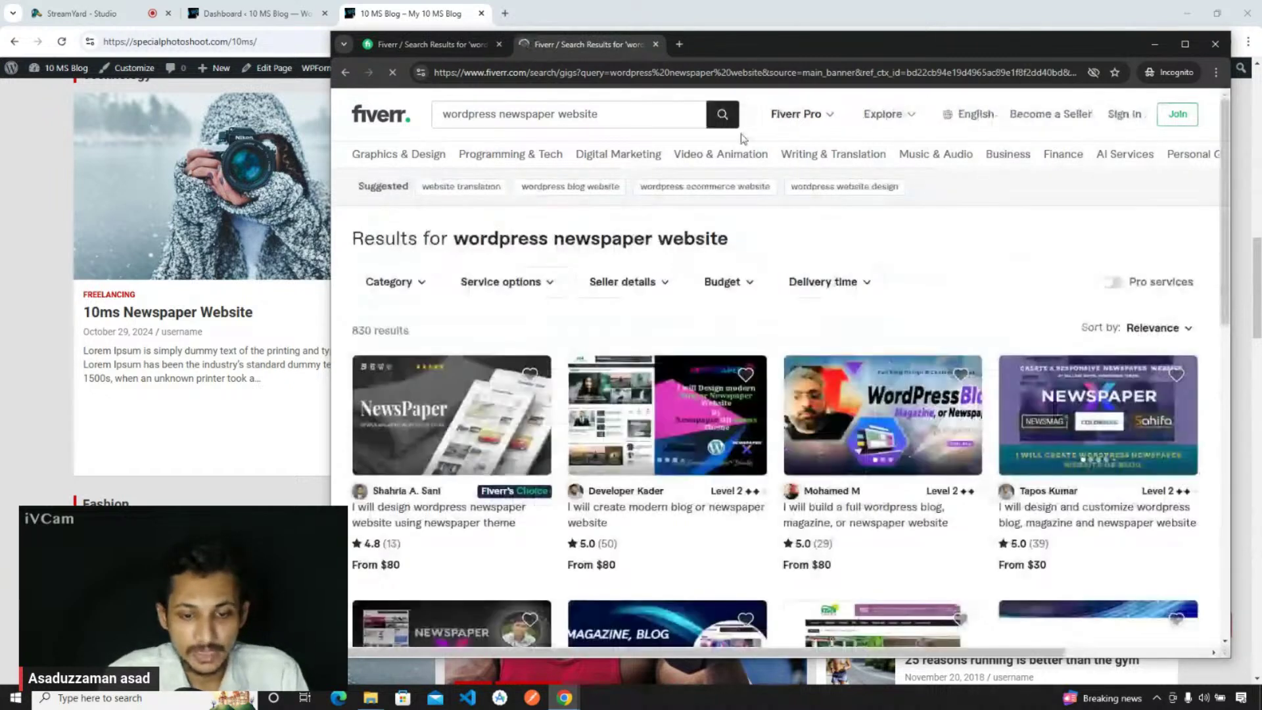
{"action": "left_click_drag", "start_coordinate": [811, 42], "coordinate": [819, 34]}
{"action": "scroll", "coordinate": [621, 450], "scroll_direction": "down", "scroll_amount": 1}
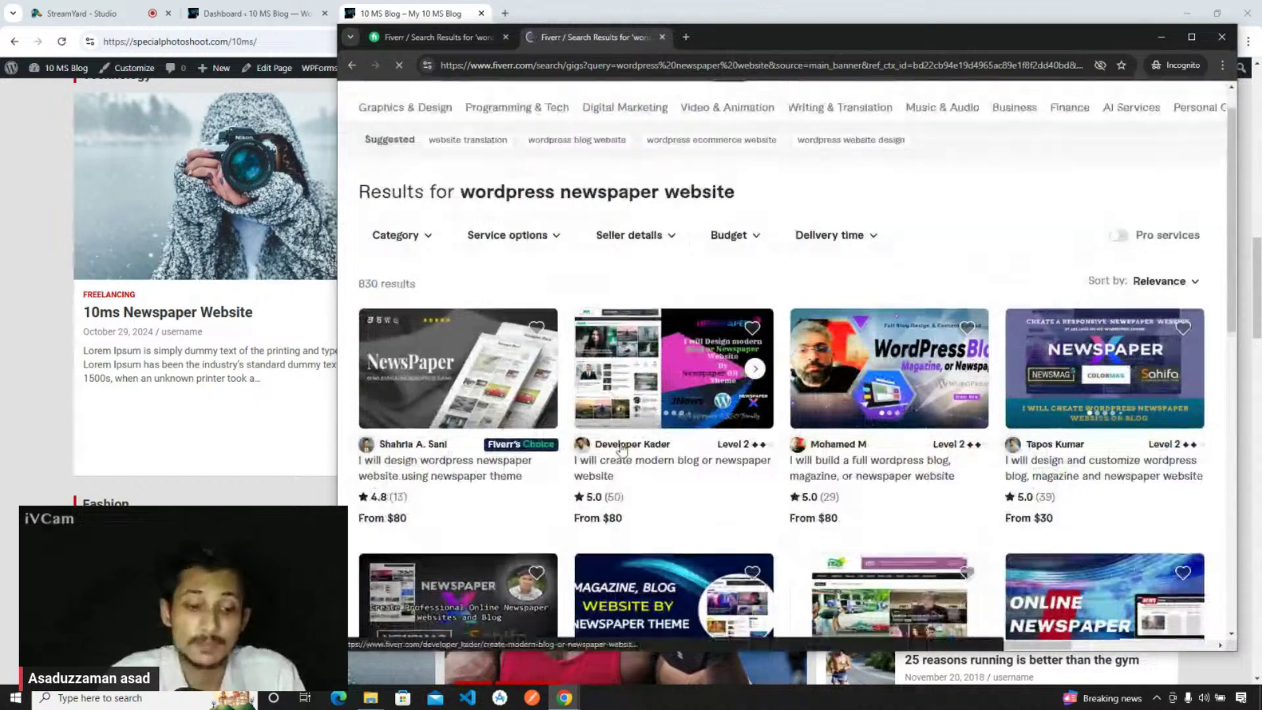
{"action": "scroll", "coordinate": [622, 448], "scroll_direction": "down", "scroll_amount": 2}
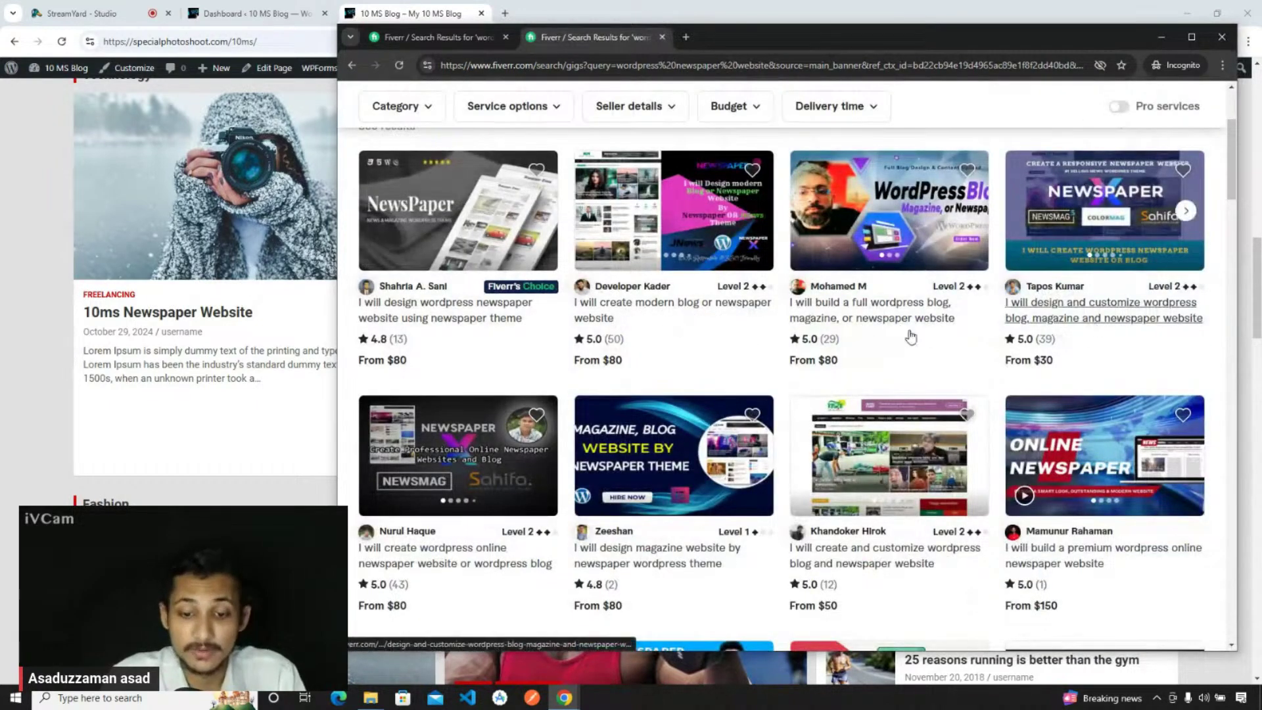
{"action": "scroll", "coordinate": [652, 340], "scroll_direction": "down", "scroll_amount": 2}
{"action": "scroll", "coordinate": [641, 424], "scroll_direction": "up", "scroll_amount": 3}
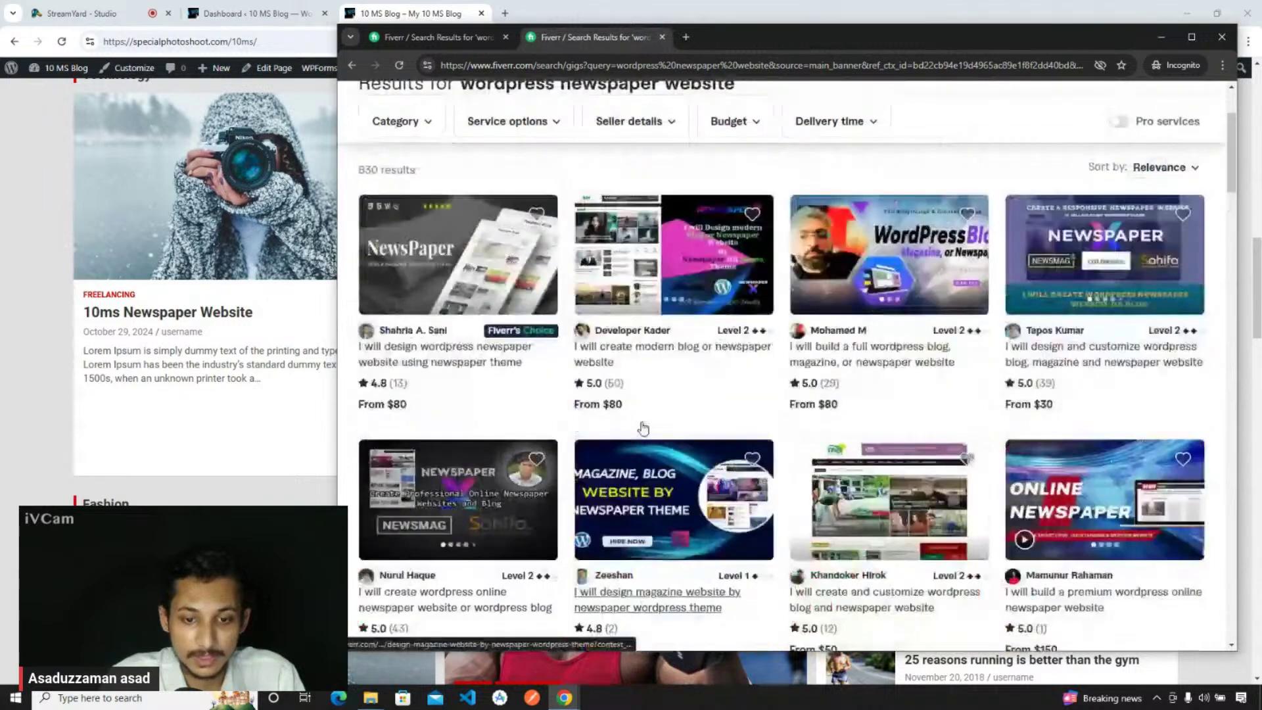
- Open the 'I will create modern blog or newspaper website' gig in a new tab and view it
{"action": "right_click", "coordinate": [608, 385]}
{"action": "left_click", "coordinate": [640, 389]}
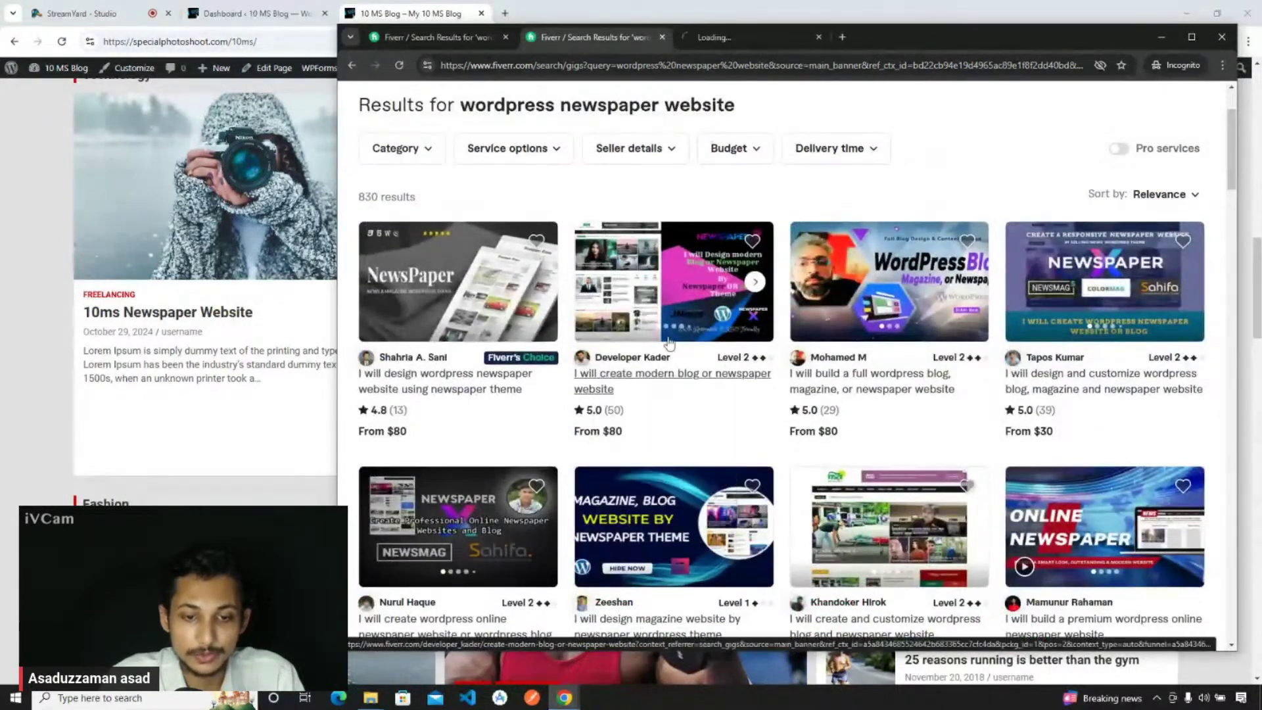
{"action": "left_click", "coordinate": [727, 39]}
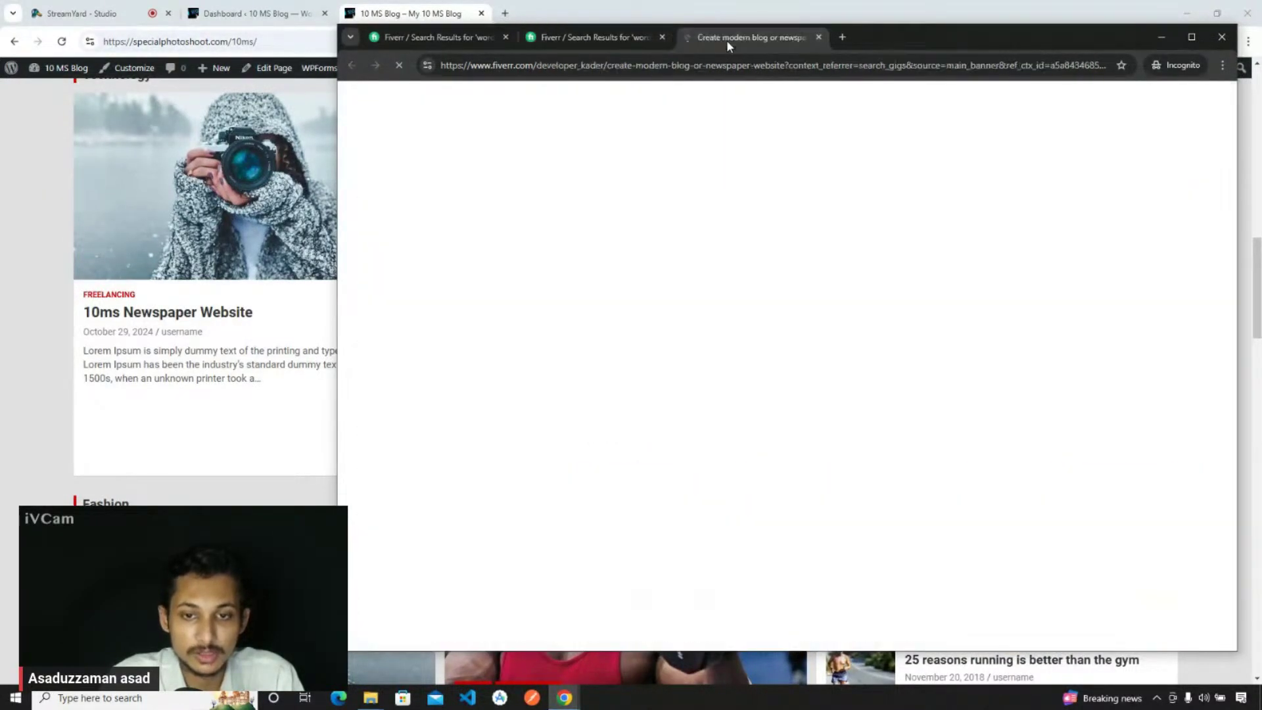
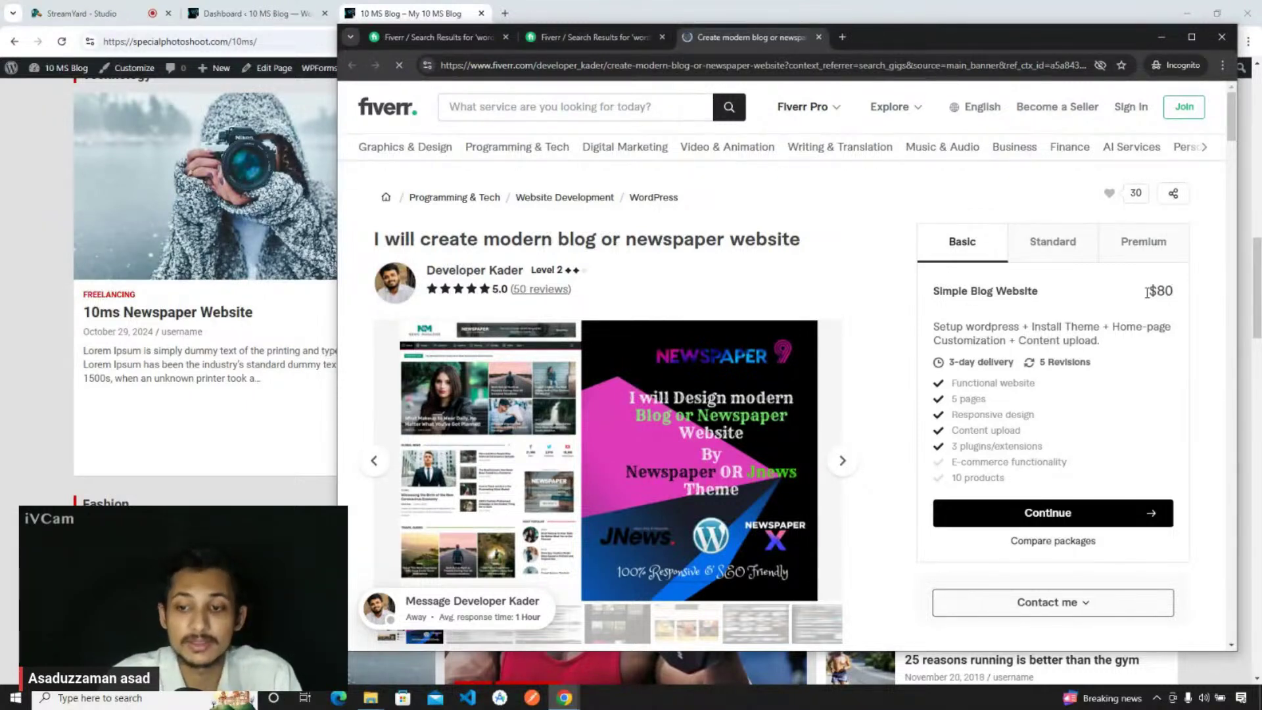
- Compare the modern blog gig's Basic $80, Standard $100 and Premium $150 packages
{"action": "left_click", "coordinate": [1061, 253]}
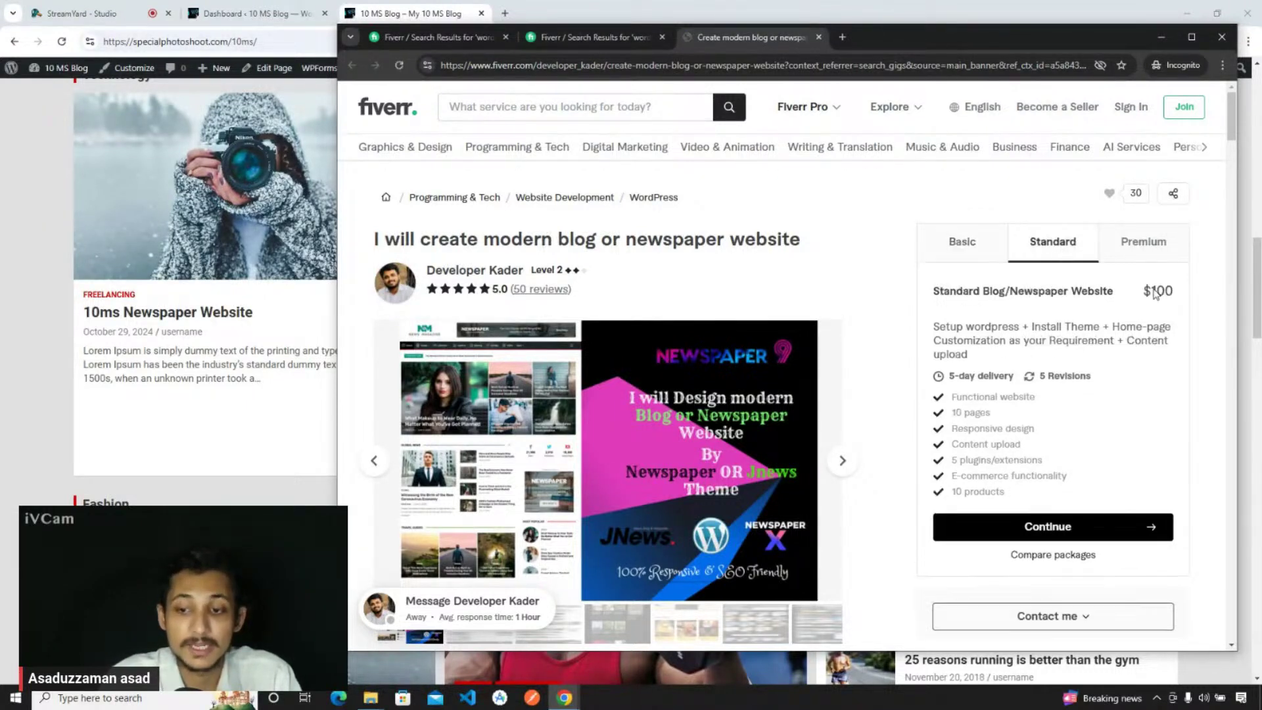
{"action": "left_click", "coordinate": [1145, 266]}
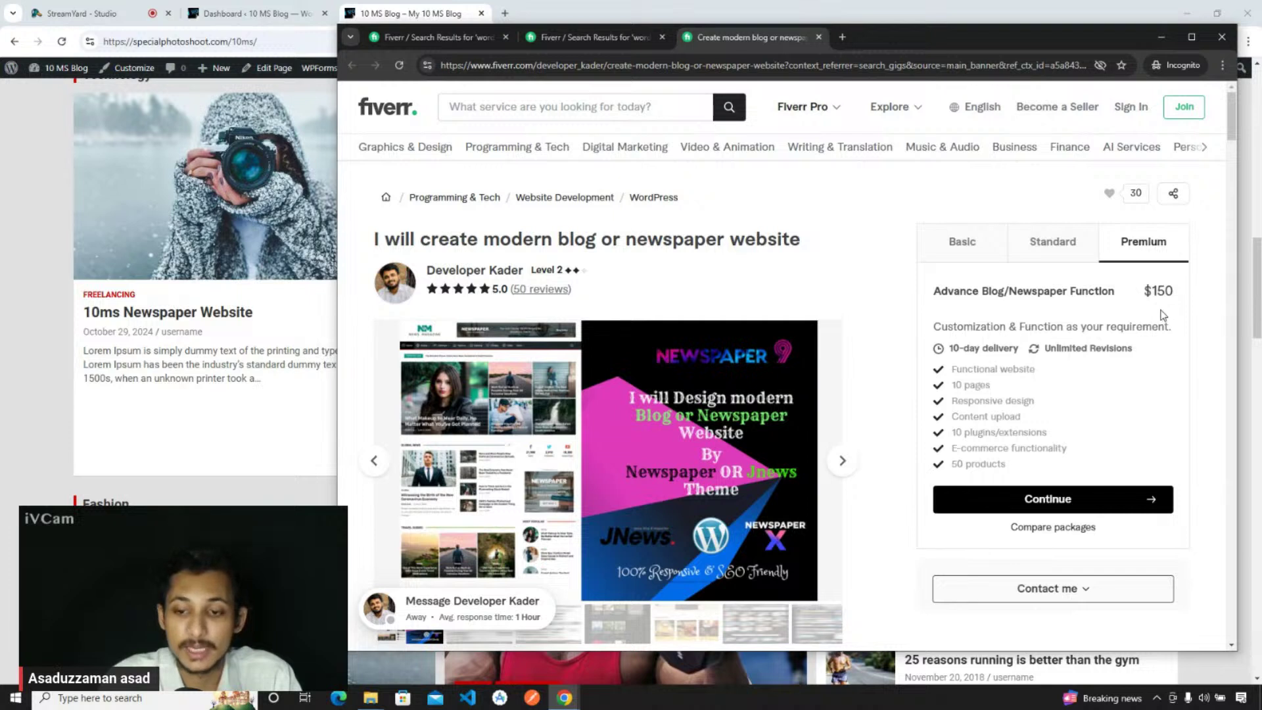
{"action": "left_click", "coordinate": [981, 247]}
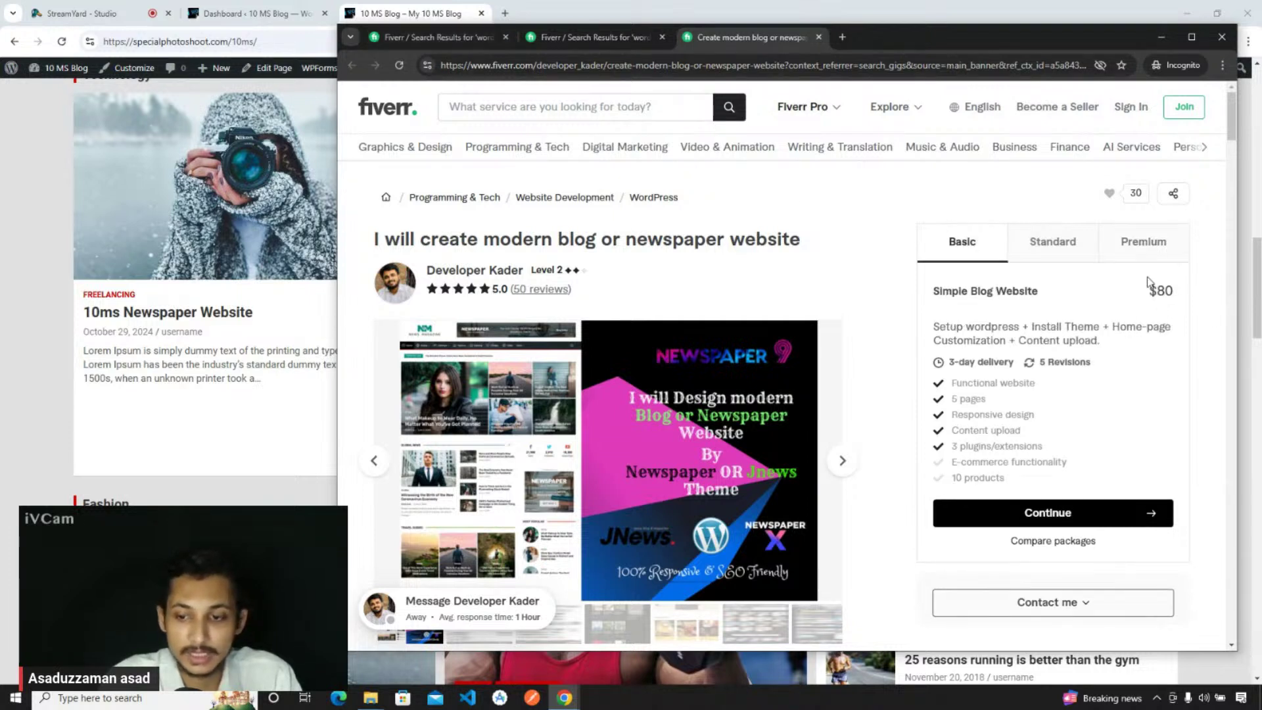
{"action": "left_click", "coordinate": [1077, 253]}
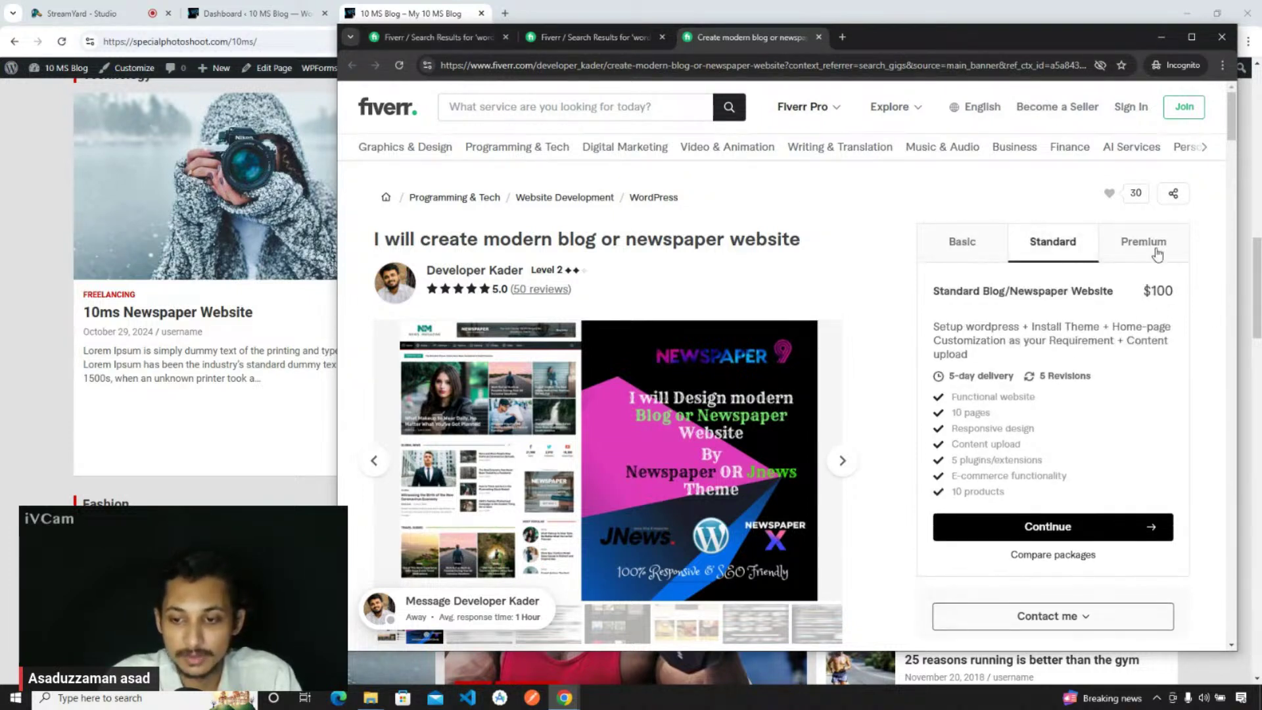
{"action": "left_click", "coordinate": [1157, 254]}
- Scroll through the gig description, then return to the 'wordpress newspaper website' search results
{"action": "scroll", "coordinate": [1018, 383], "scroll_direction": "down", "scroll_amount": 10}
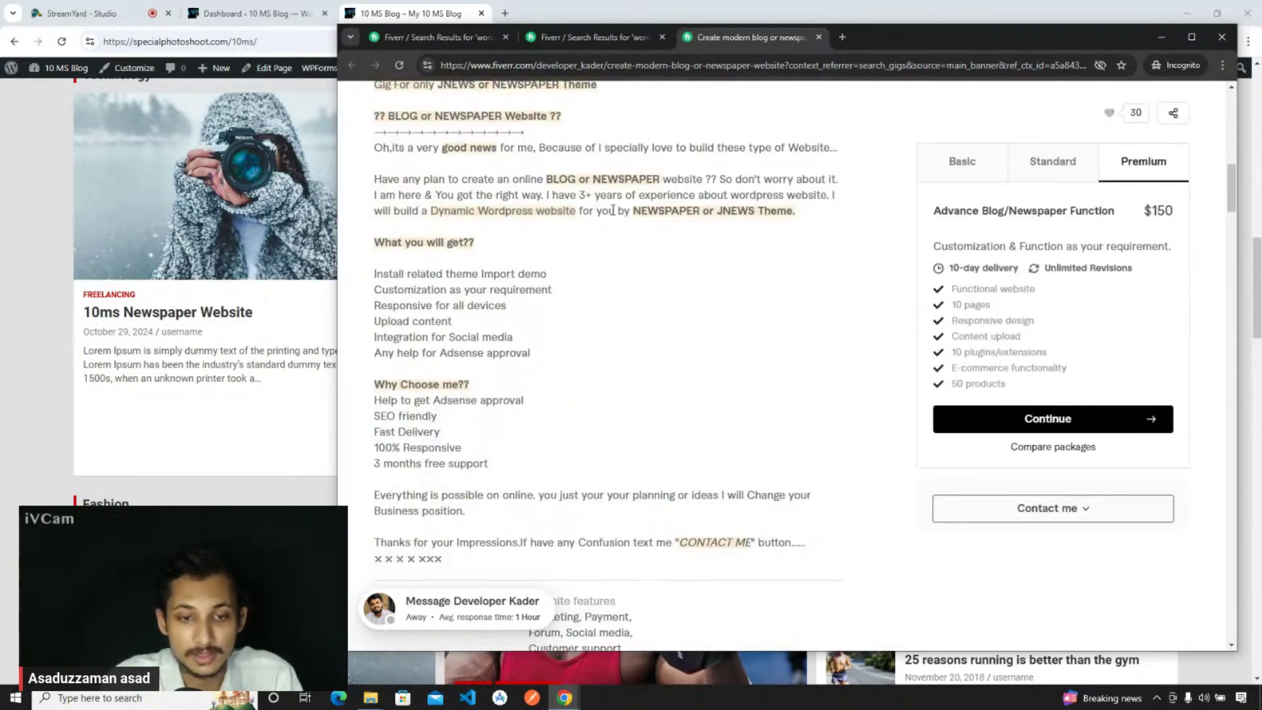
{"action": "scroll", "coordinate": [697, 341], "scroll_direction": "up", "scroll_amount": 3}
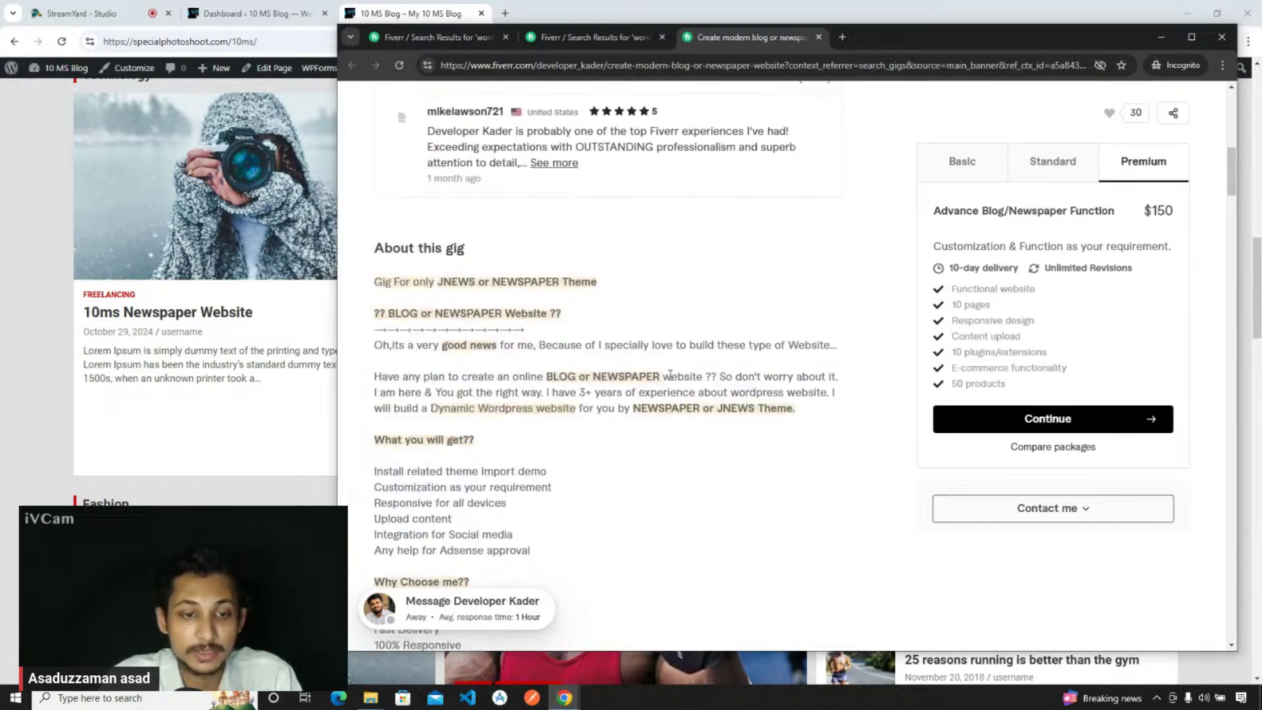
{"action": "scroll", "coordinate": [679, 390], "scroll_direction": "up", "scroll_amount": 1}
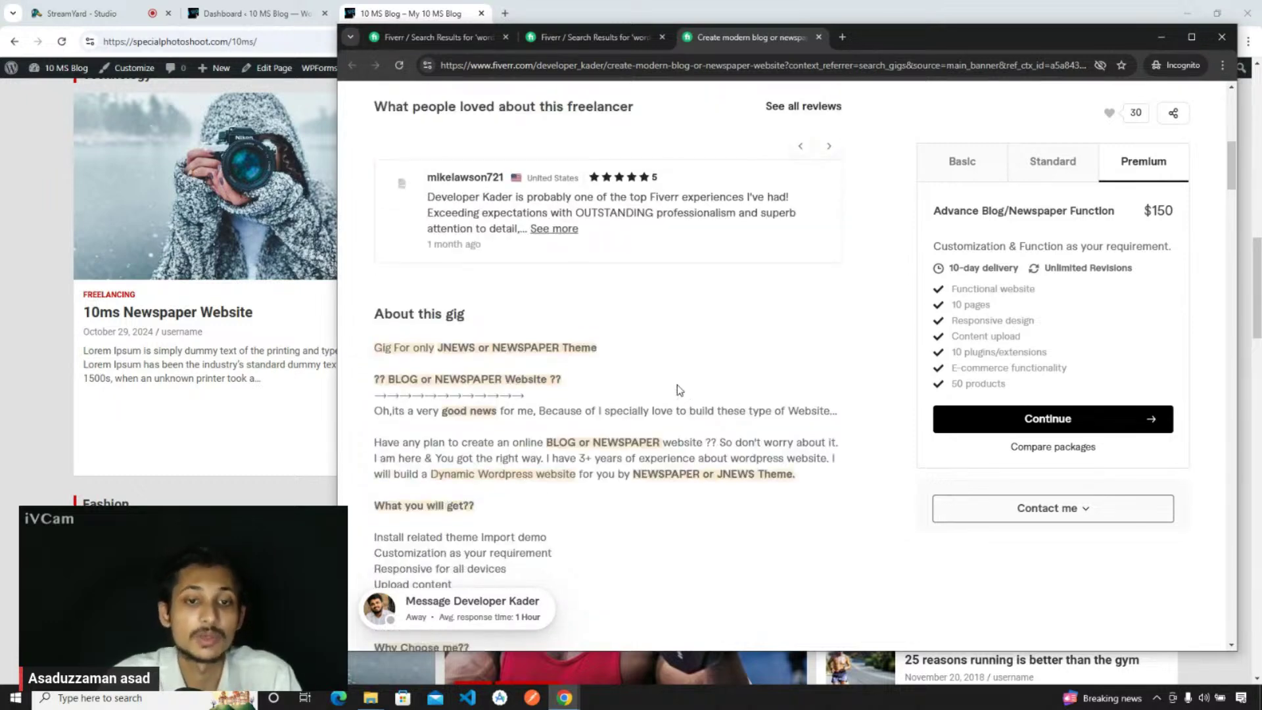
{"action": "scroll", "coordinate": [679, 390], "scroll_direction": "up", "scroll_amount": 6}
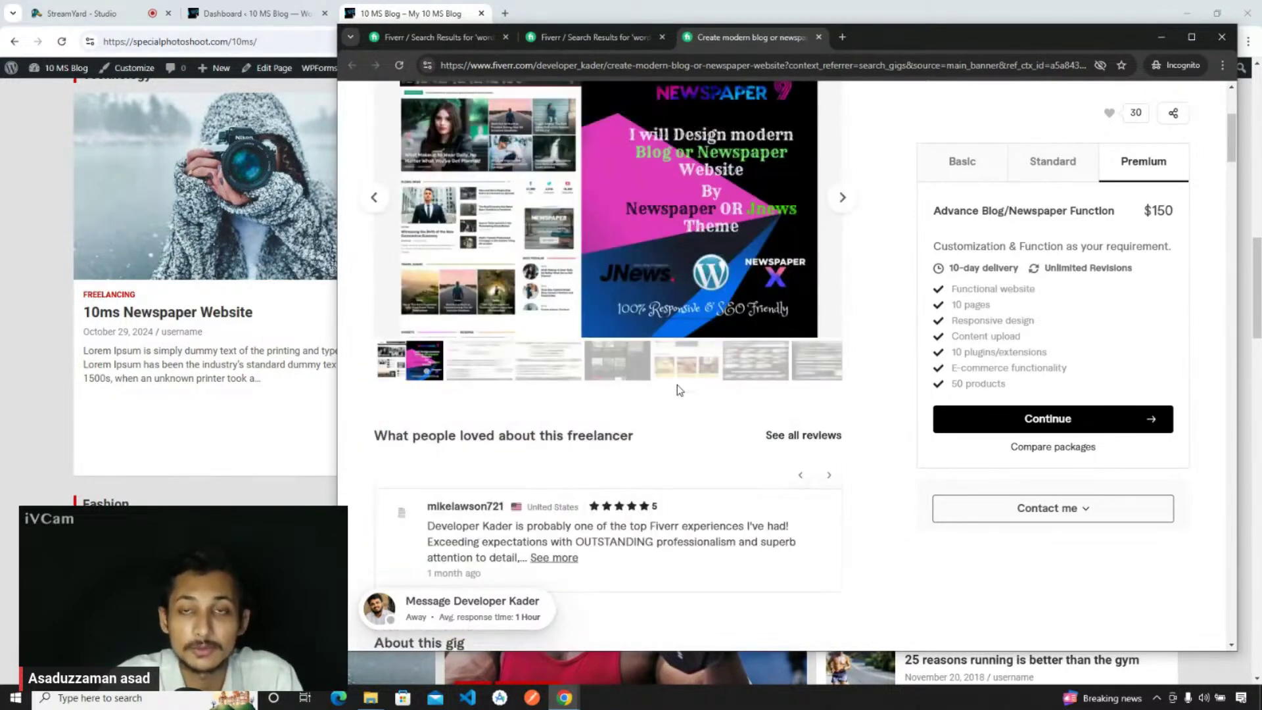
{"action": "left_click", "coordinate": [592, 37]}
{"action": "scroll", "coordinate": [592, 296], "scroll_direction": "down", "scroll_amount": 6}
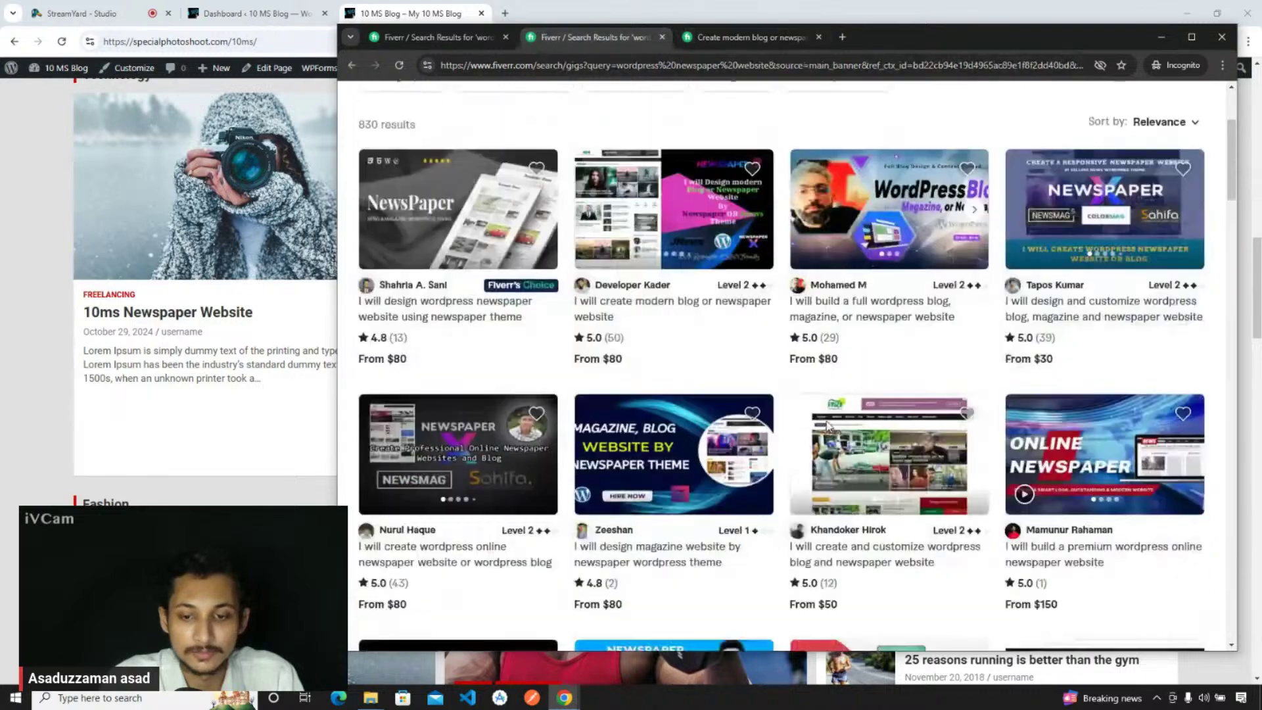
- Bring the Fiverr results window back to front and scroll through the newspaper gigs
{"action": "left_click", "coordinate": [442, 26]}
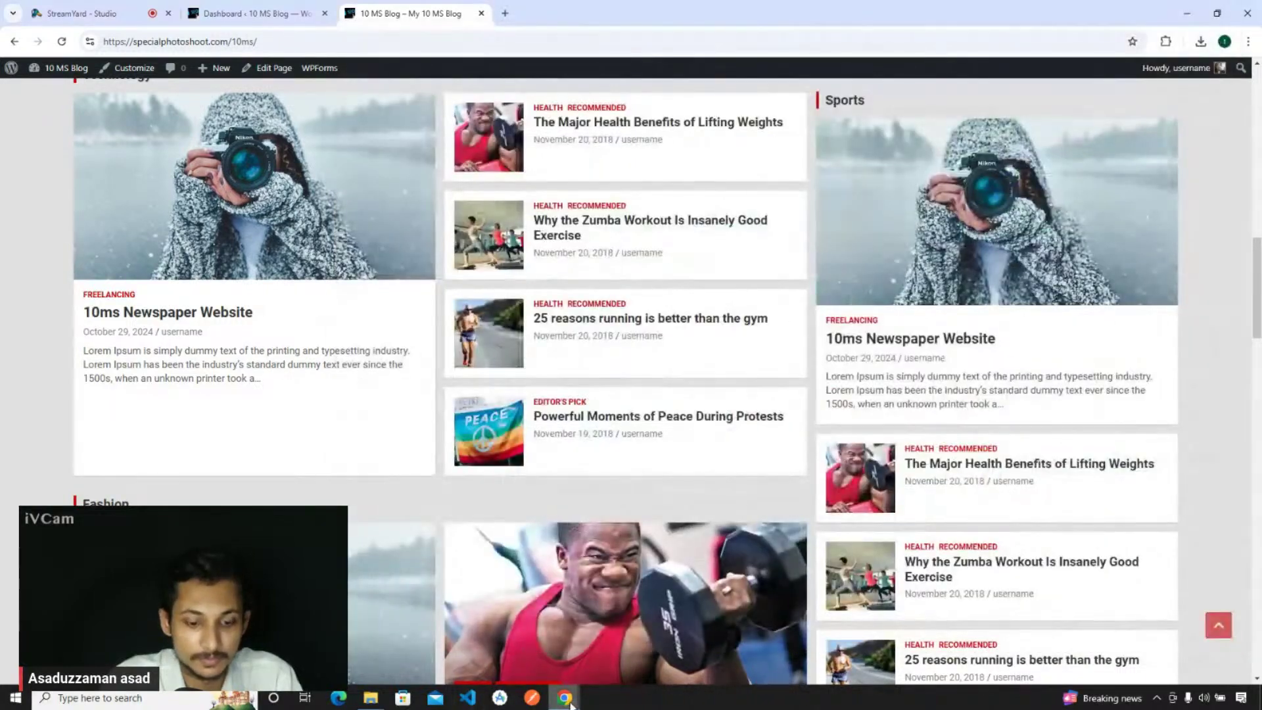
{"action": "mouse_move", "coordinate": [564, 697]}
{"action": "left_click", "coordinate": [729, 641]}
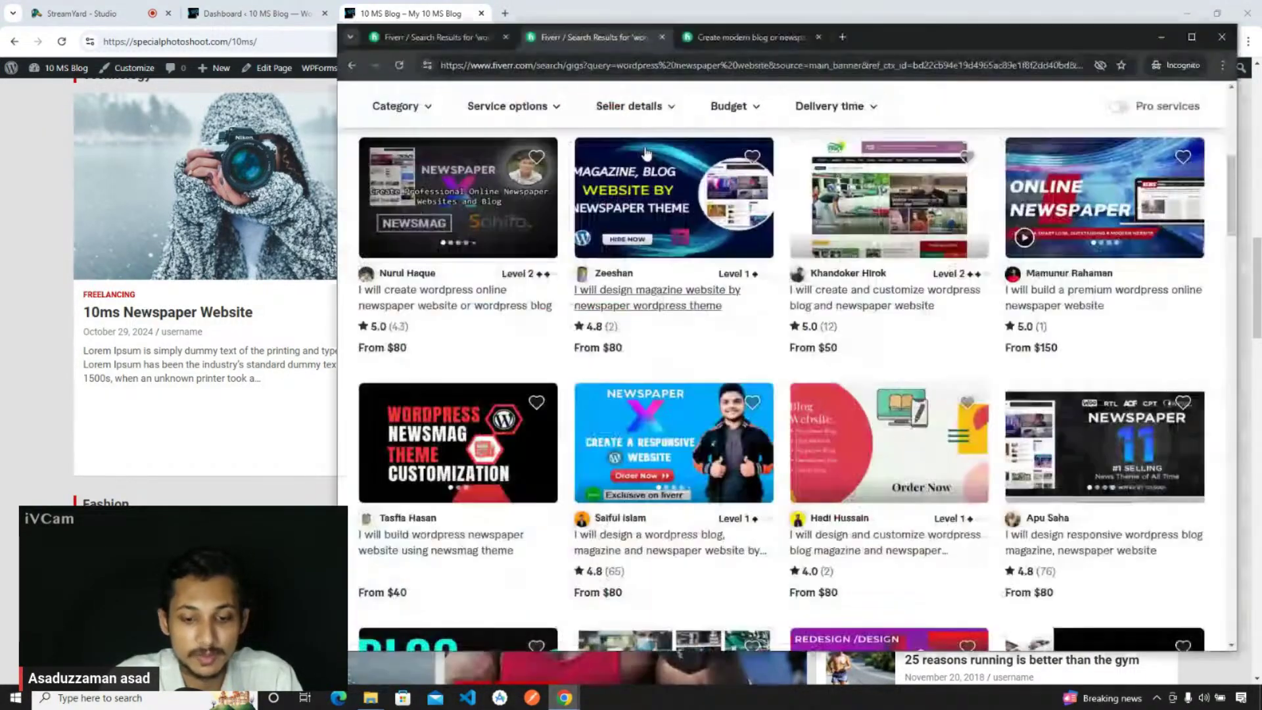
{"action": "scroll", "coordinate": [653, 230], "scroll_direction": "down", "scroll_amount": 8}
{"action": "scroll", "coordinate": [653, 230], "scroll_direction": "down", "scroll_amount": 1}
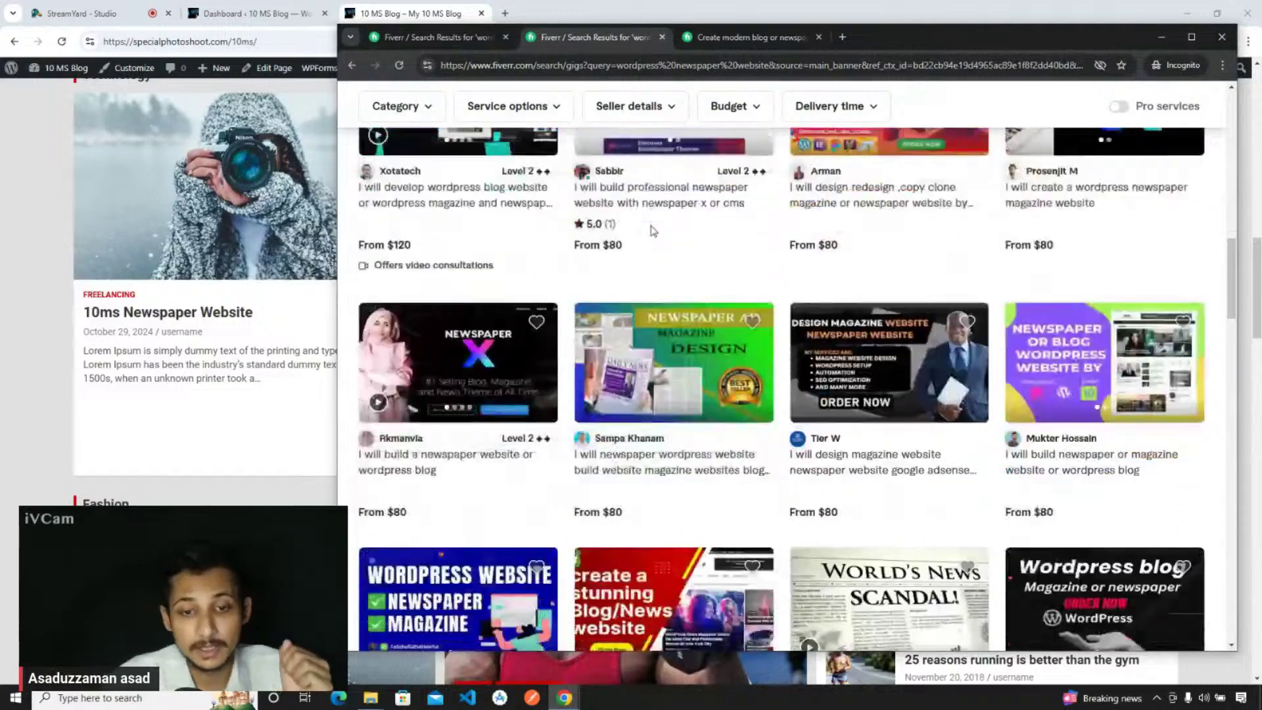
{"action": "scroll", "coordinate": [653, 230], "scroll_direction": "down", "scroll_amount": 3}
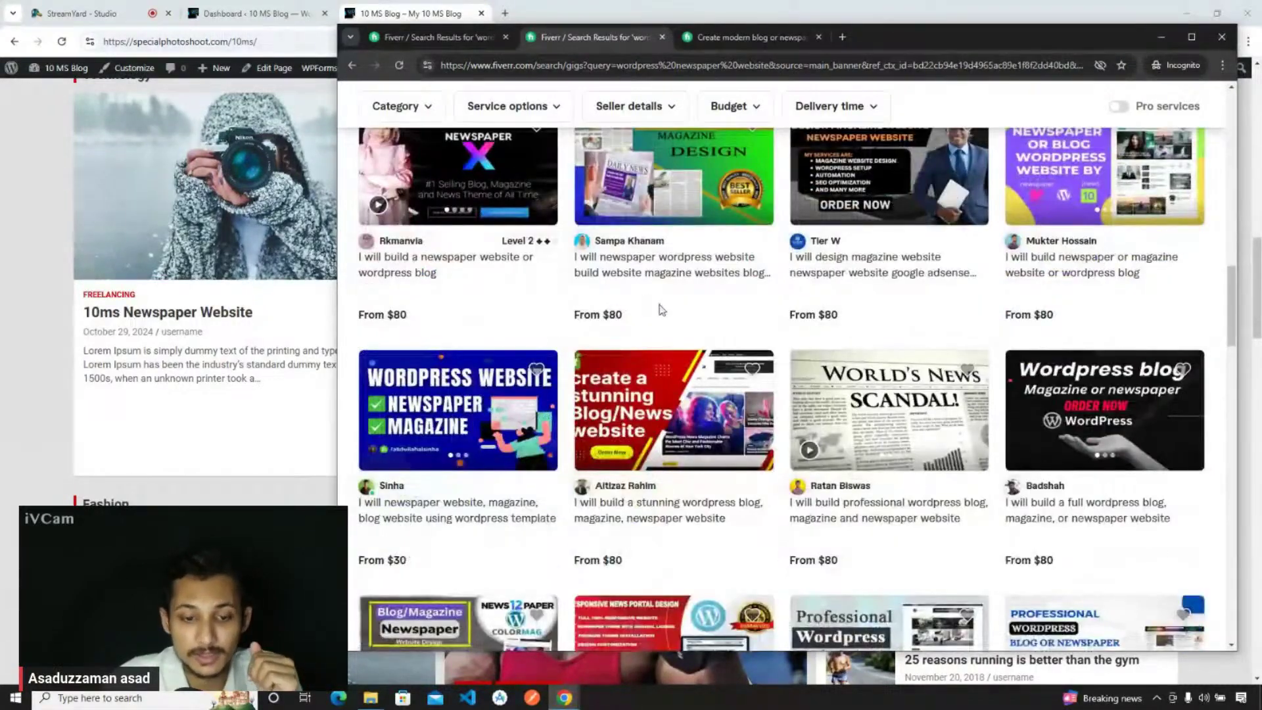
{"action": "scroll", "coordinate": [684, 342], "scroll_direction": "up", "scroll_amount": 5}
{"action": "scroll", "coordinate": [700, 373], "scroll_direction": "up", "scroll_amount": 5}
- Open the newspaper-theme gig and full WordPress blog gig in new tabs, then revisit the modern blog gig
{"action": "right_click", "coordinate": [439, 321]}
{"action": "left_click", "coordinate": [483, 334]}
{"action": "right_click", "coordinate": [868, 324]}
{"action": "left_click", "coordinate": [912, 337]}
{"action": "left_click", "coordinate": [759, 39]}
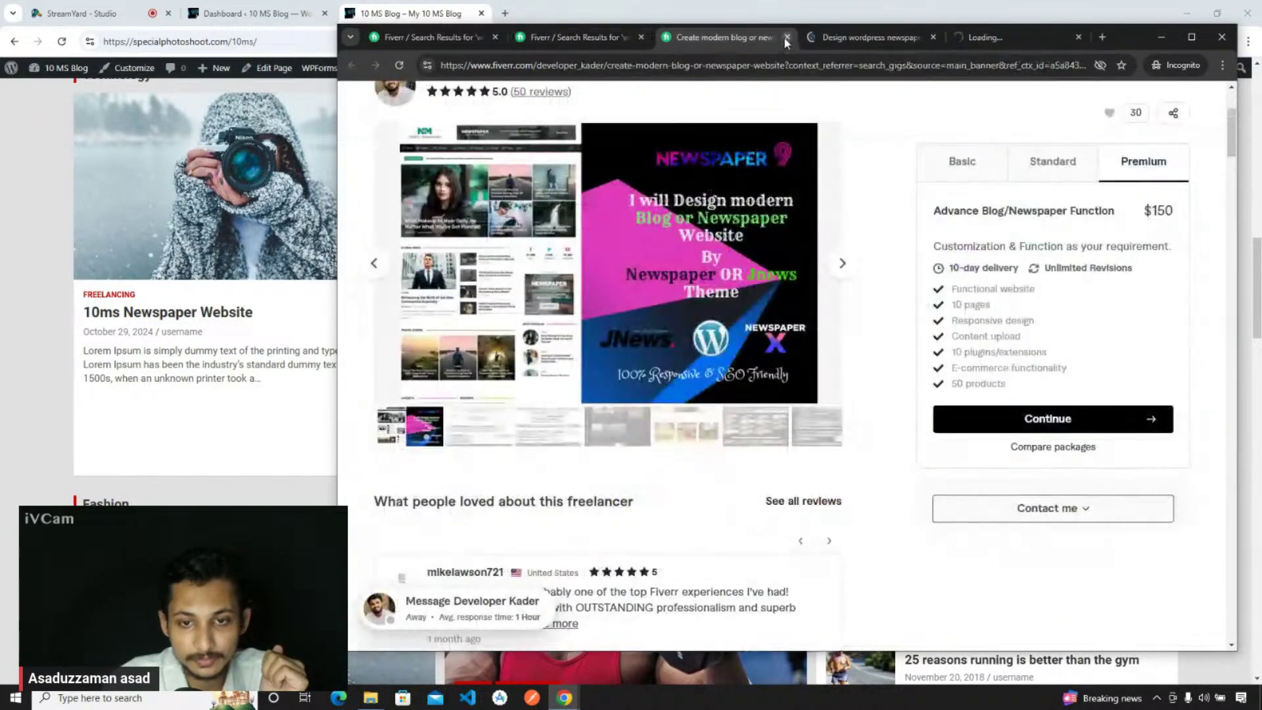
- Close the modern blog gig and scroll through the newspaper-theme gig
{"action": "left_click", "coordinate": [787, 38]}
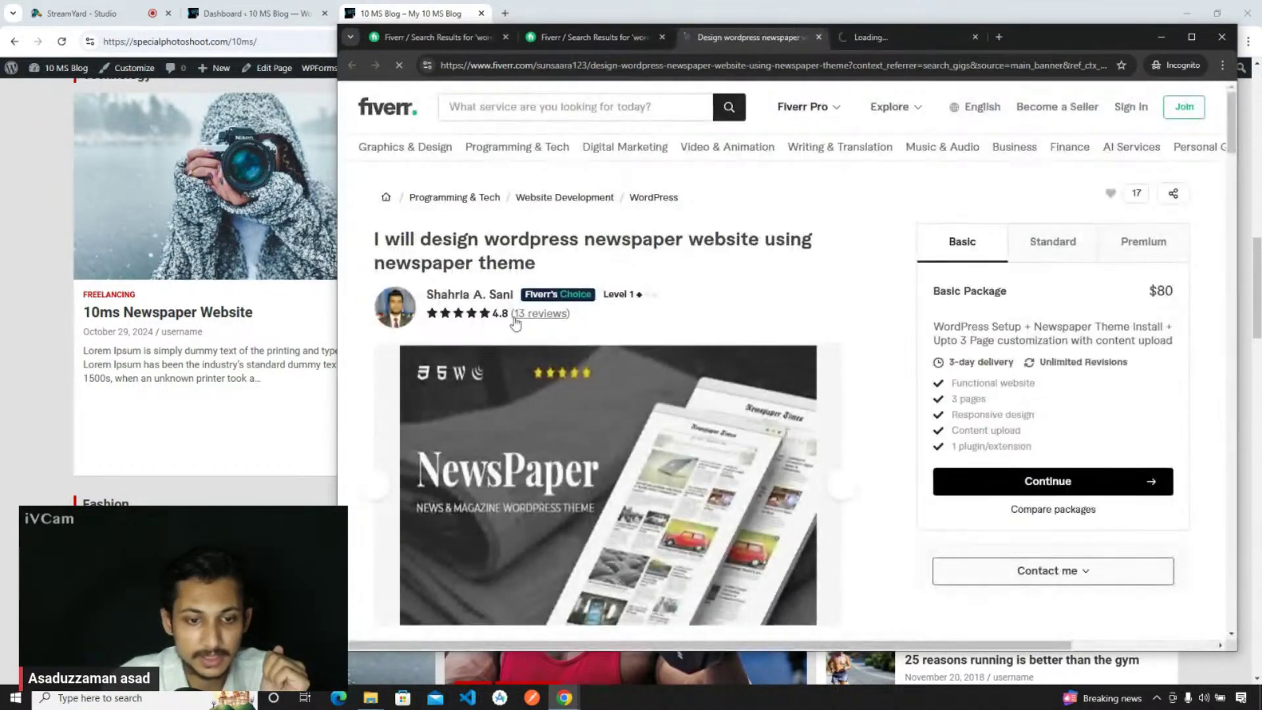
{"action": "scroll", "coordinate": [569, 335], "scroll_direction": "down", "scroll_amount": 10}
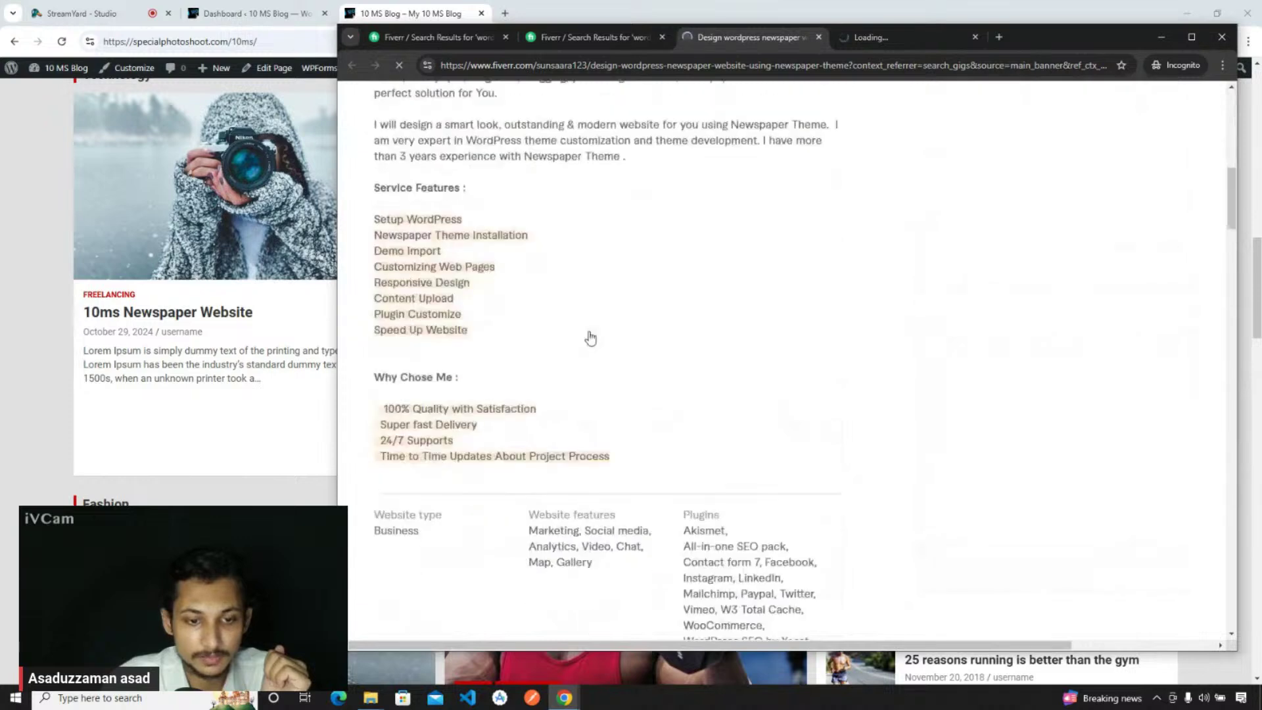
{"action": "scroll", "coordinate": [468, 306], "scroll_direction": "up", "scroll_amount": 10}
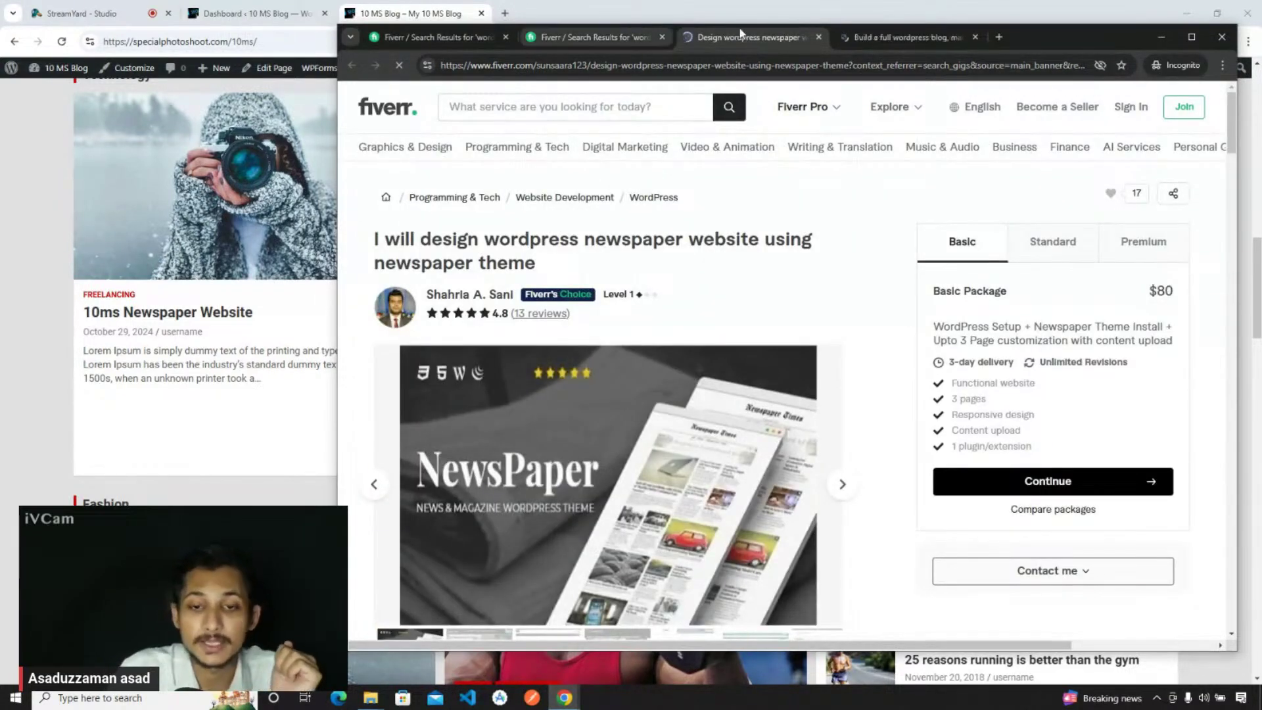
- Check the full WordPress blog gig's Standard and $150 Premium packages, then return to the newspaper website results
{"action": "left_click", "coordinate": [885, 38]}
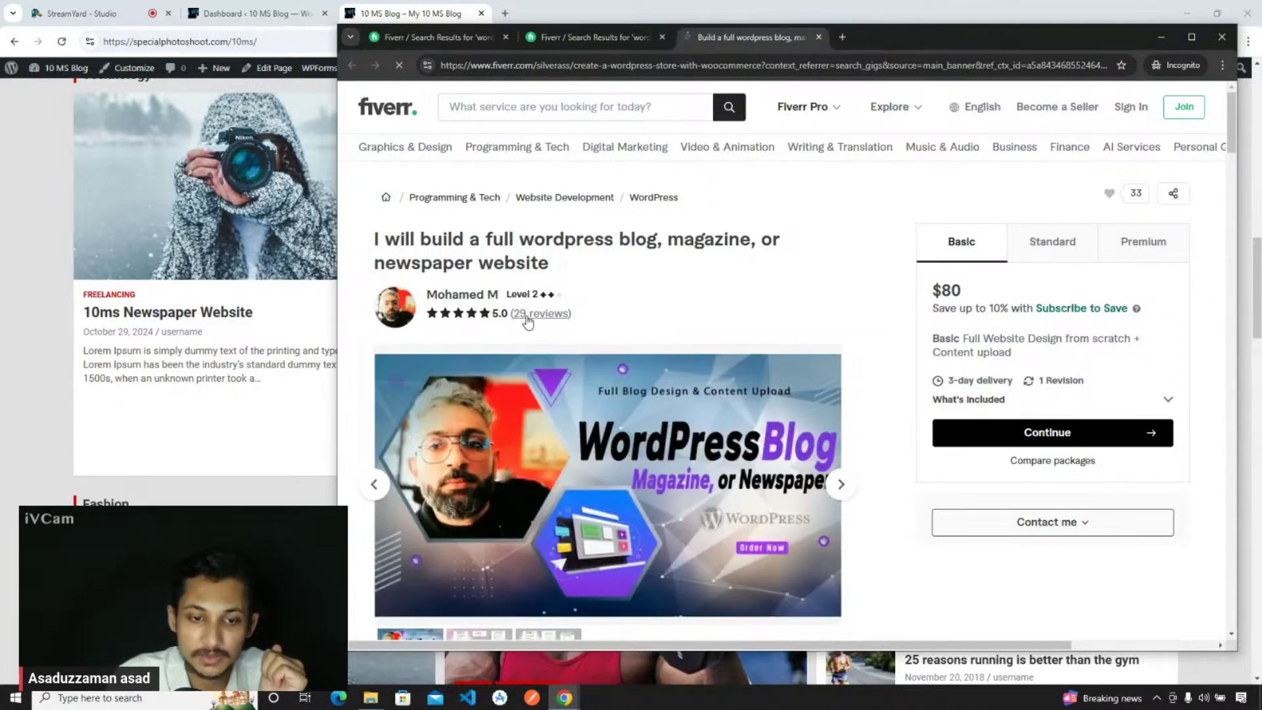
{"action": "scroll", "coordinate": [465, 301], "scroll_direction": "down", "scroll_amount": 10}
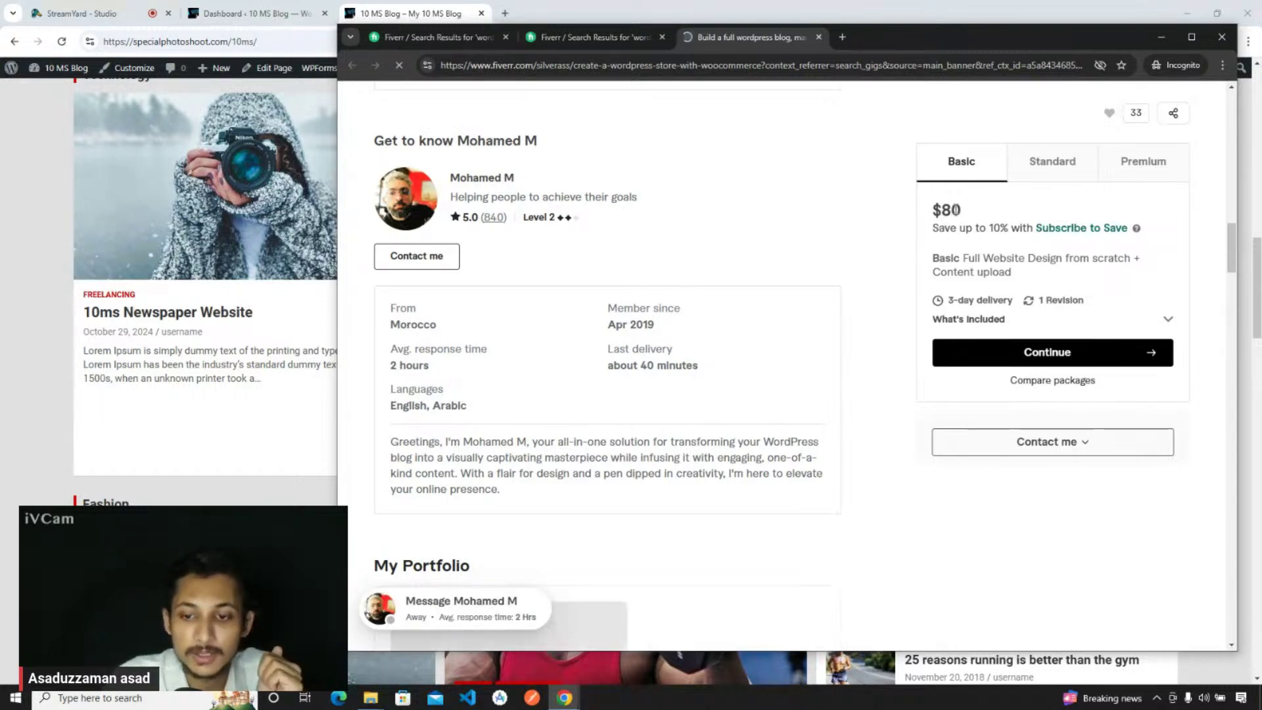
{"action": "left_click", "coordinate": [1047, 172]}
{"action": "left_click", "coordinate": [1163, 175]}
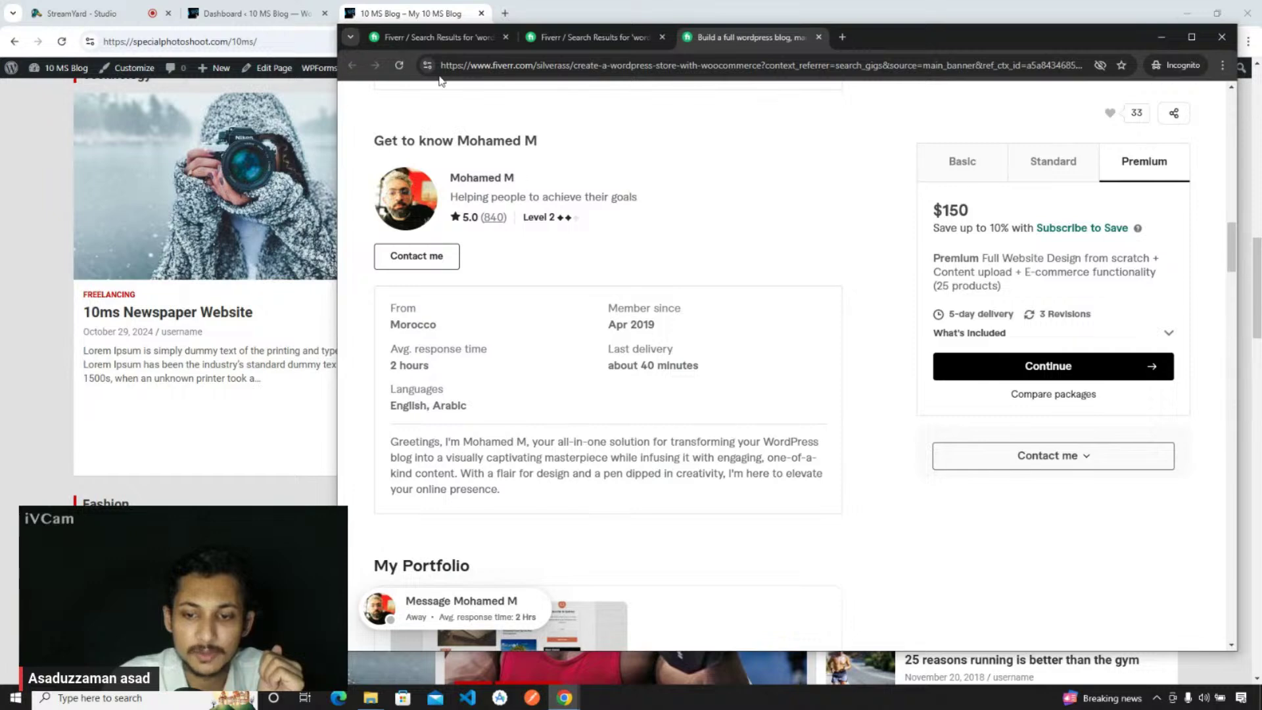
{"action": "left_click", "coordinate": [428, 38]}
{"action": "left_click", "coordinate": [625, 37]}
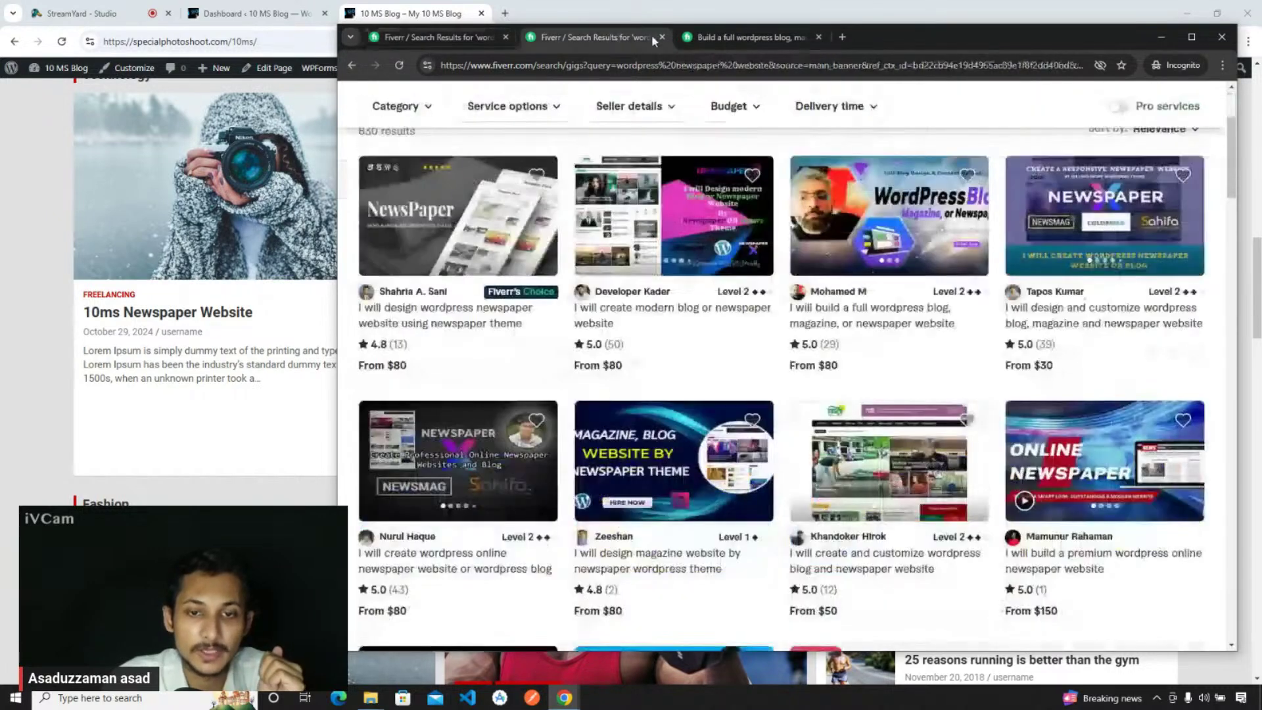
- Close the newspaper results and full WordPress blog gig tabs, then switch back to the StreamYard live studio
{"action": "left_click", "coordinate": [662, 37]}
{"action": "left_click", "coordinate": [662, 37]}
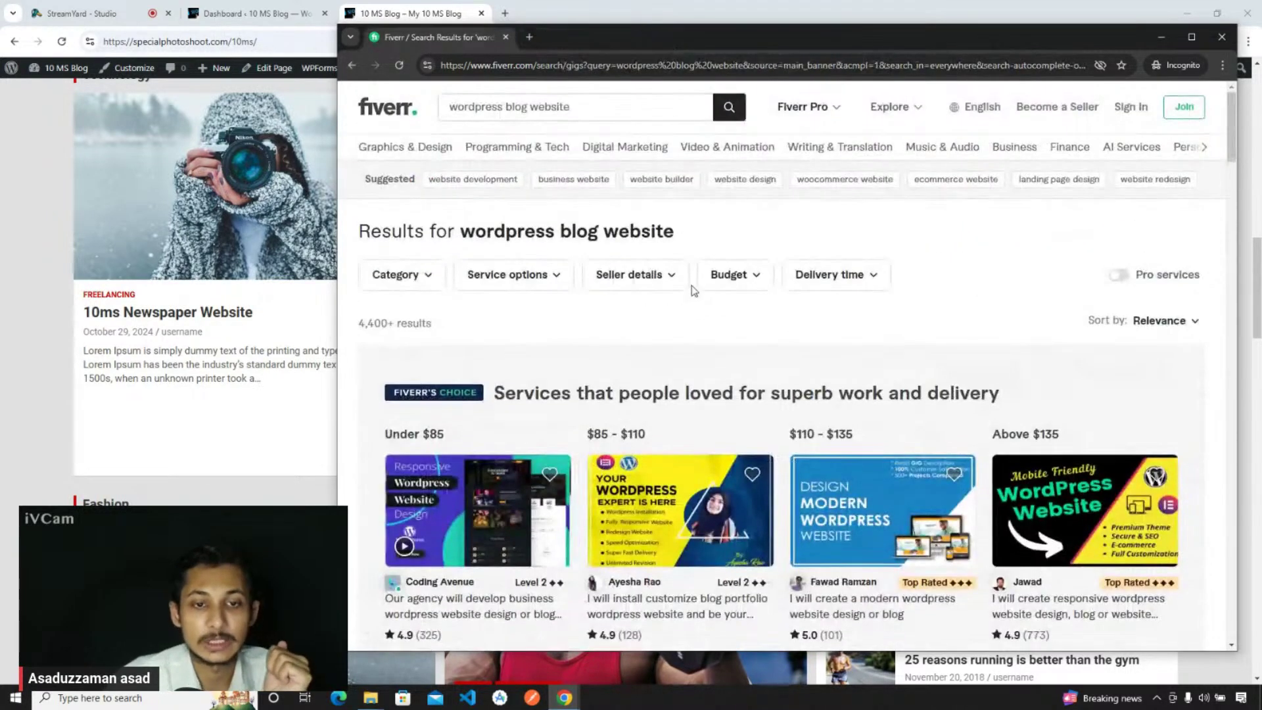
{"action": "scroll", "coordinate": [694, 291], "scroll_direction": "down", "scroll_amount": 1}
{"action": "scroll", "coordinate": [693, 291], "scroll_direction": "up", "scroll_amount": 1}
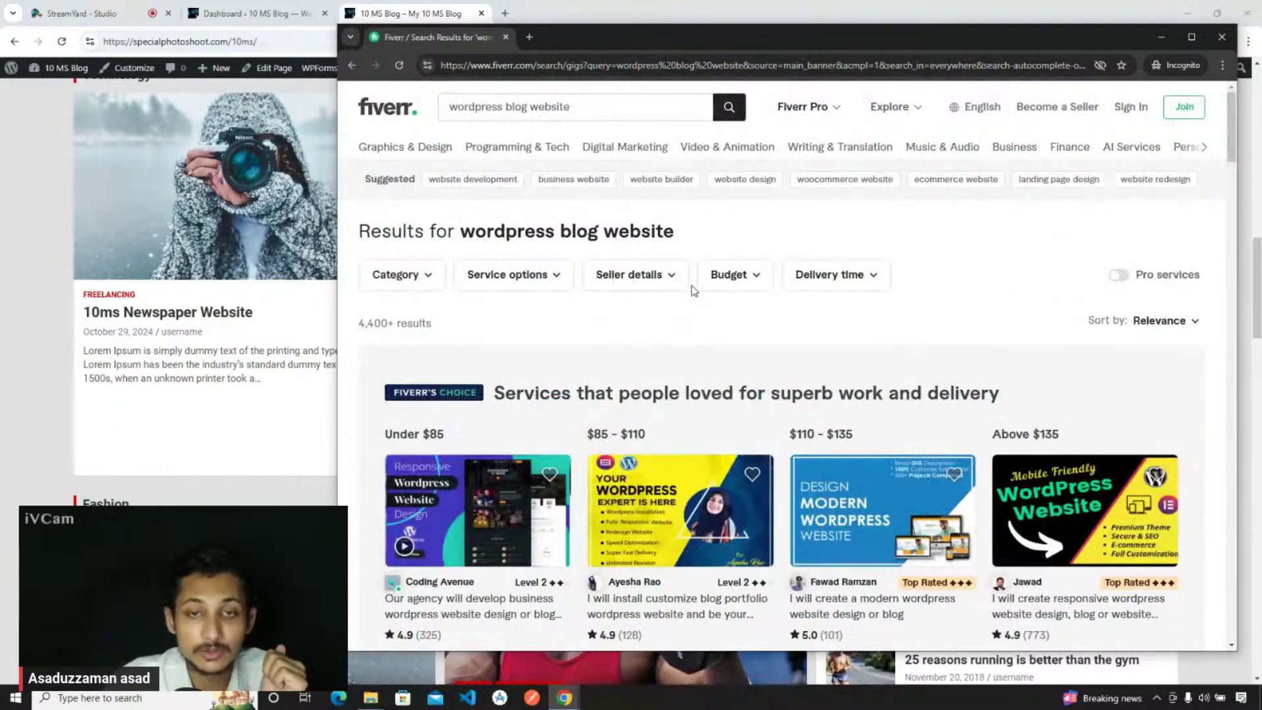
{"action": "left_click", "coordinate": [84, 12]}
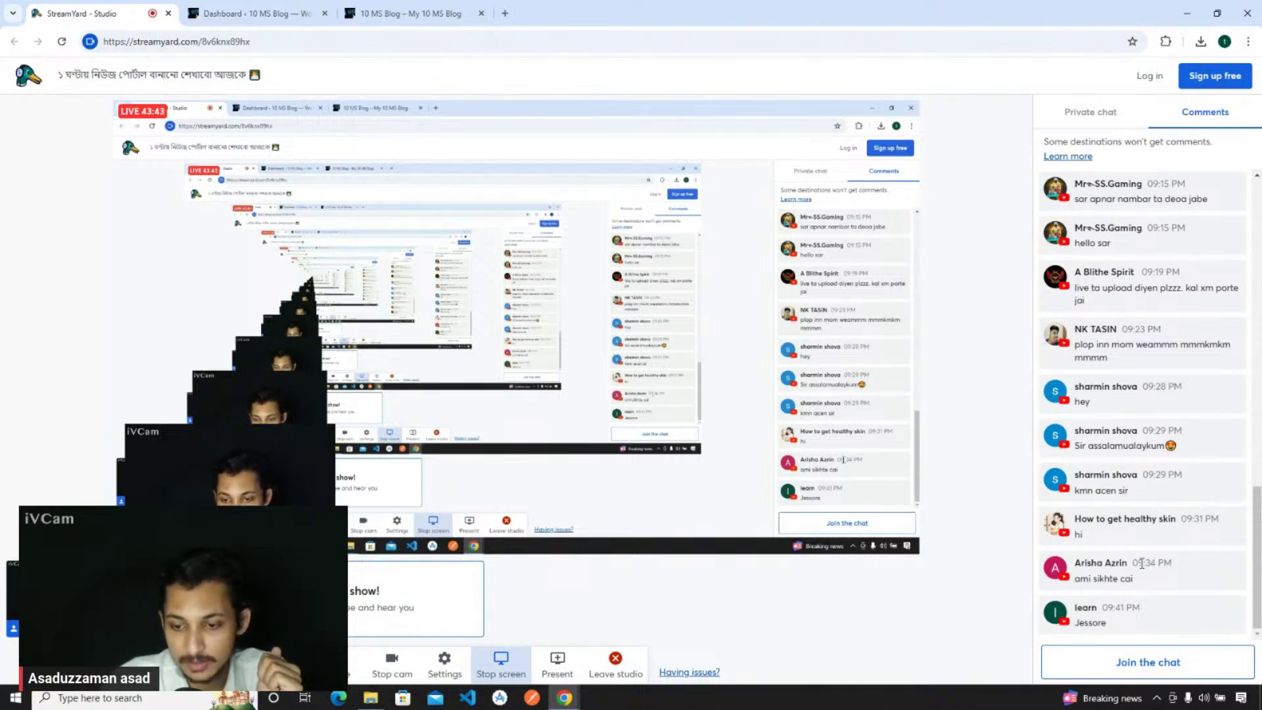
{"action": "scroll", "coordinate": [1150, 474], "scroll_direction": "up", "scroll_amount": 10}
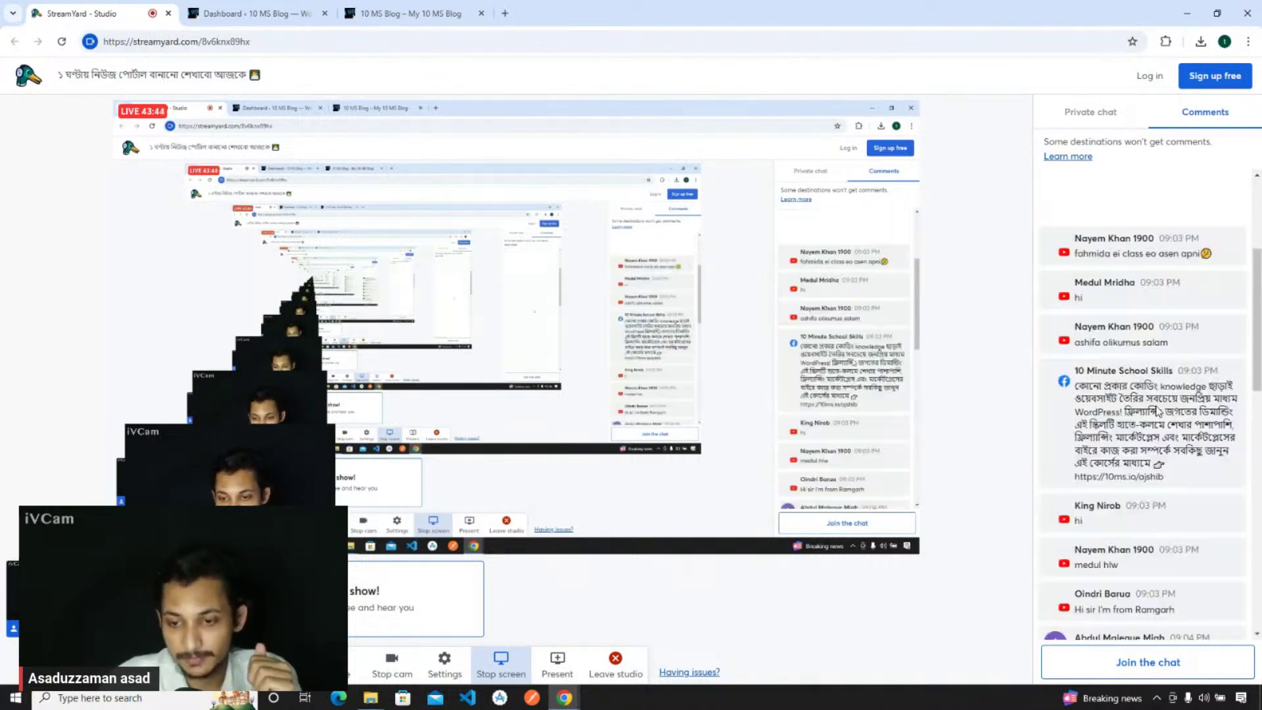